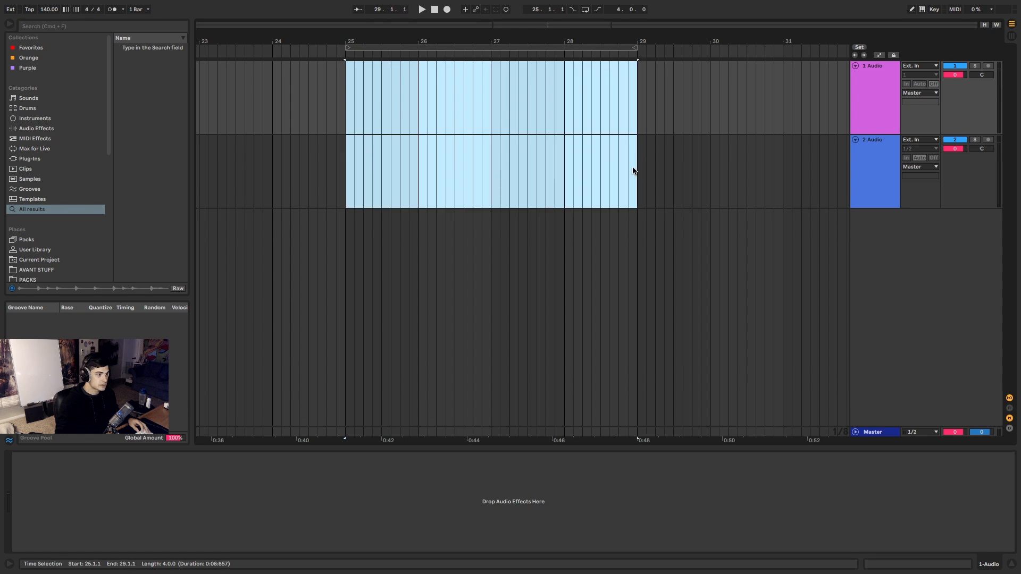
drag(641, 402, 641, 454)
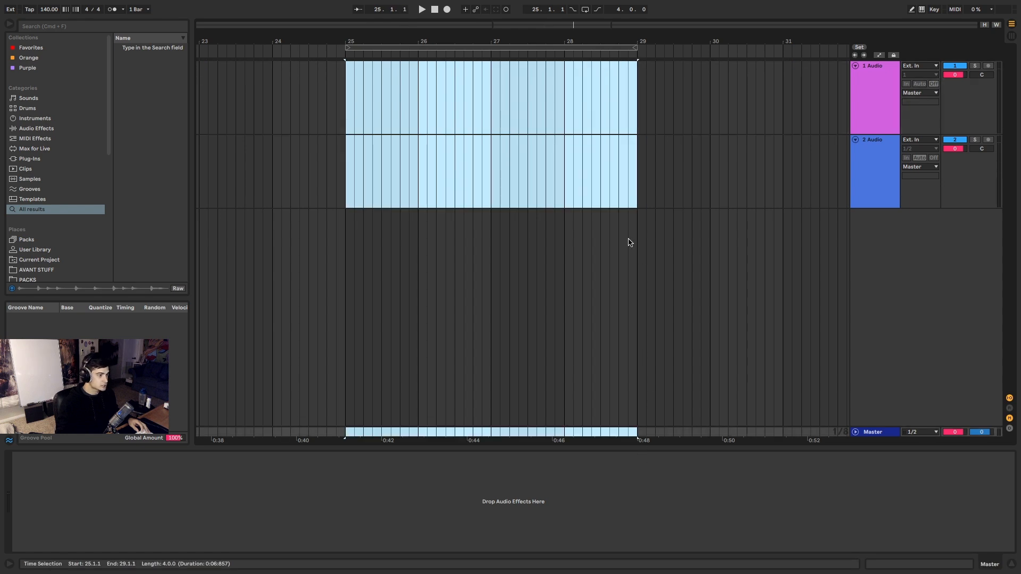
click(862, 116)
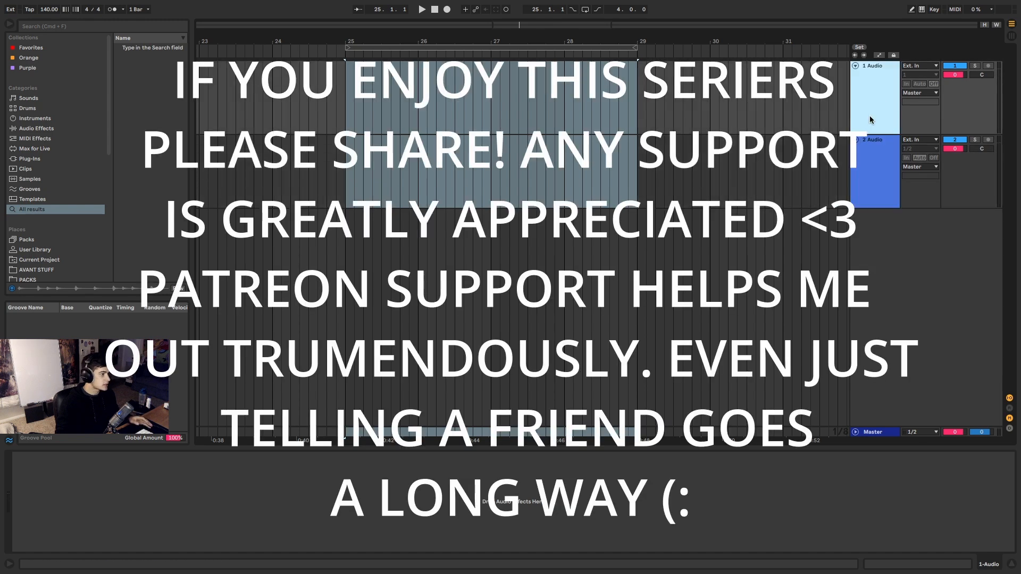
click(344, 87)
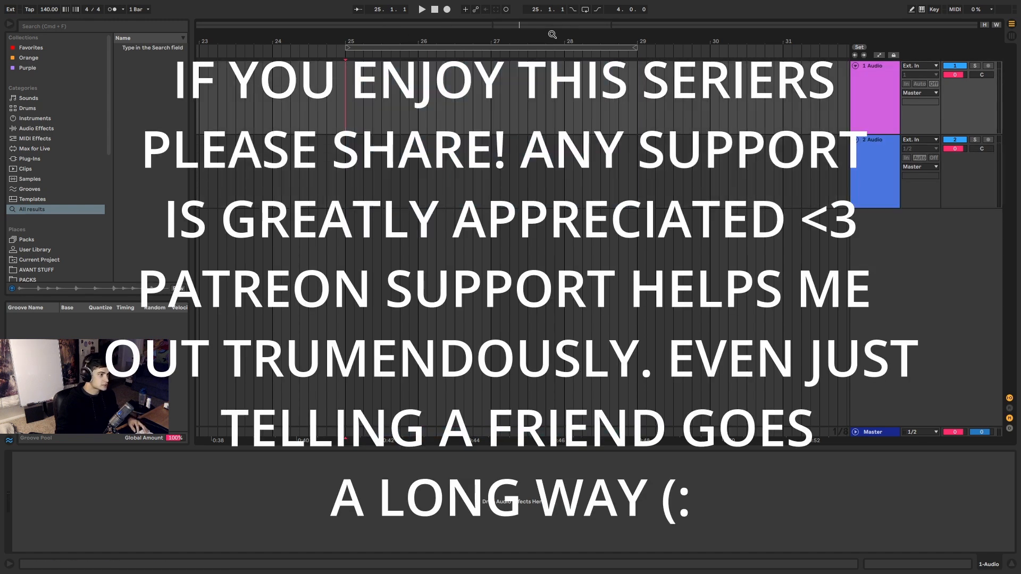
mouse_move(544, 28)
mouse_down()
mouse_move(543, 41)
mouse_move(531, 25)
mouse_up()
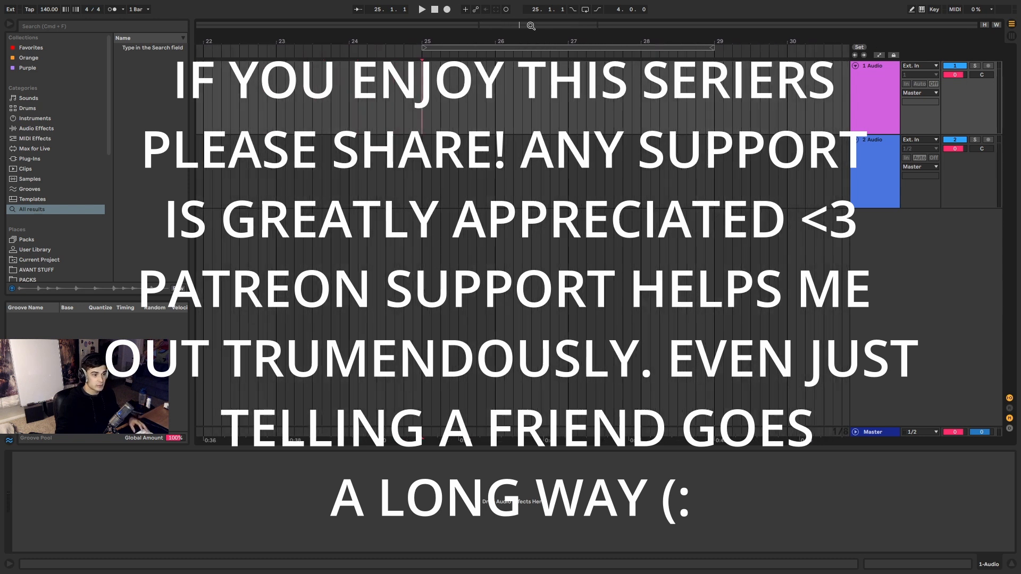
click(883, 173)
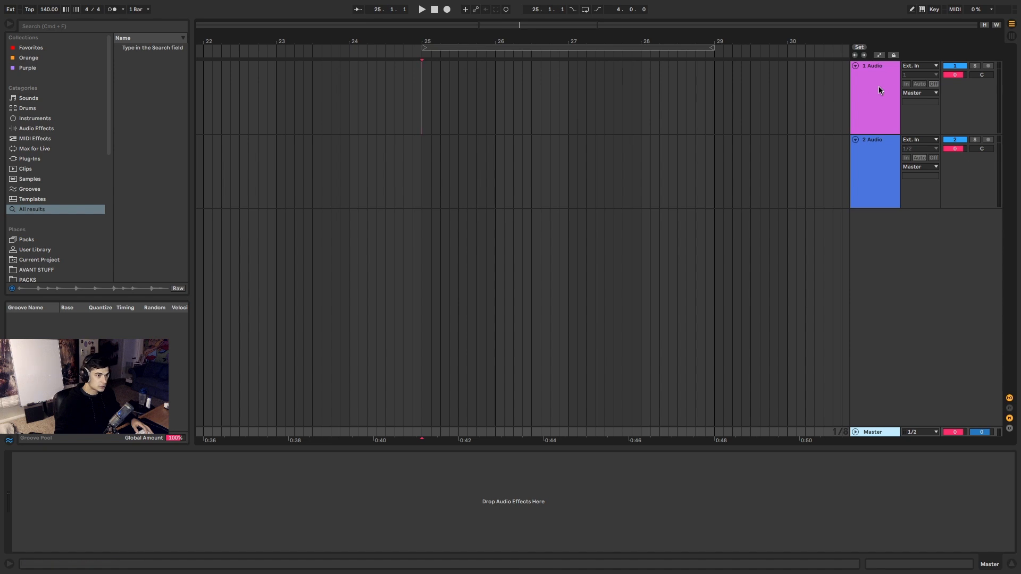
Insert a new MIDI track, delete the second audio track, and make the MIDI track taller.
click(879, 86)
click(885, 161)
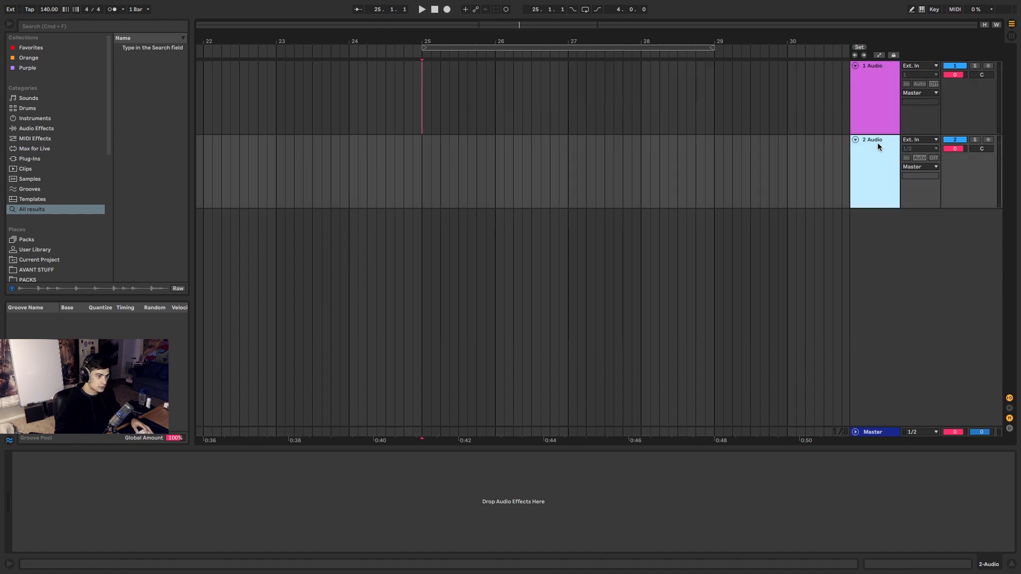
key(super+shift+t)
click(882, 224)
click(878, 183)
key(BackSpace)
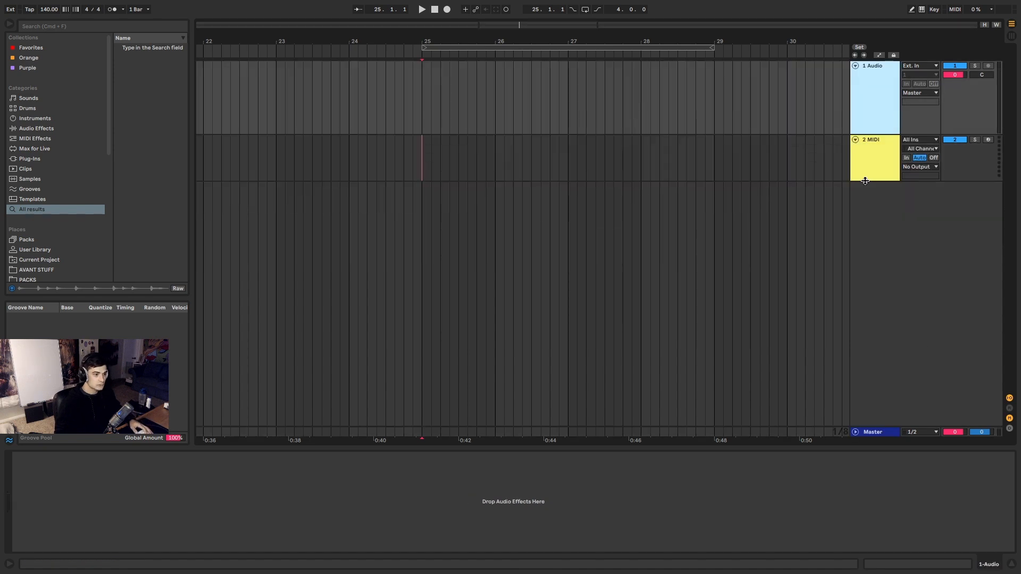
drag(865, 181, 864, 200)
Find FabFilter Pro-L in the browser and load it on the Master track, leaving its plug-in window closed.
click(883, 436)
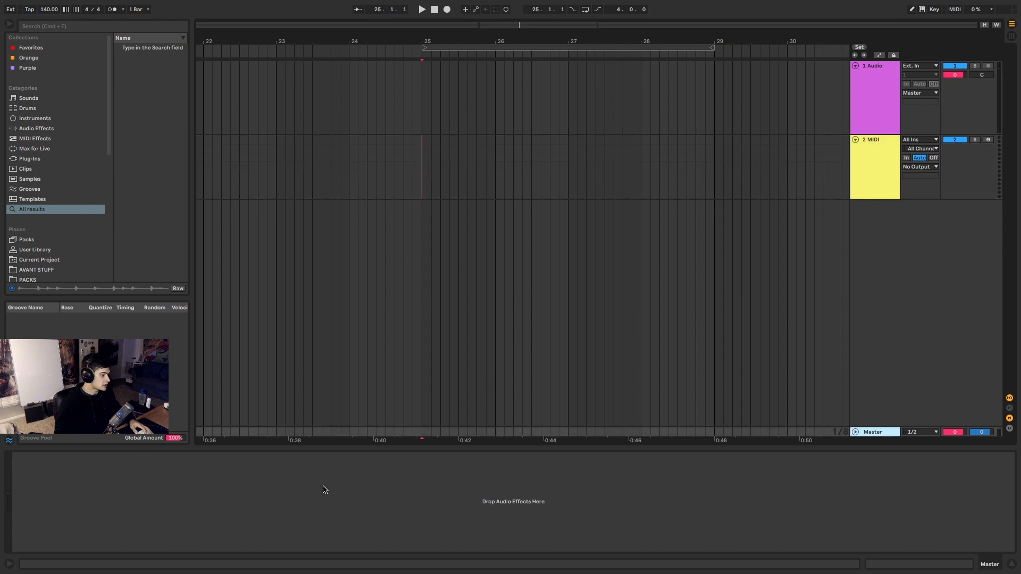
key(super+f)
text(l)
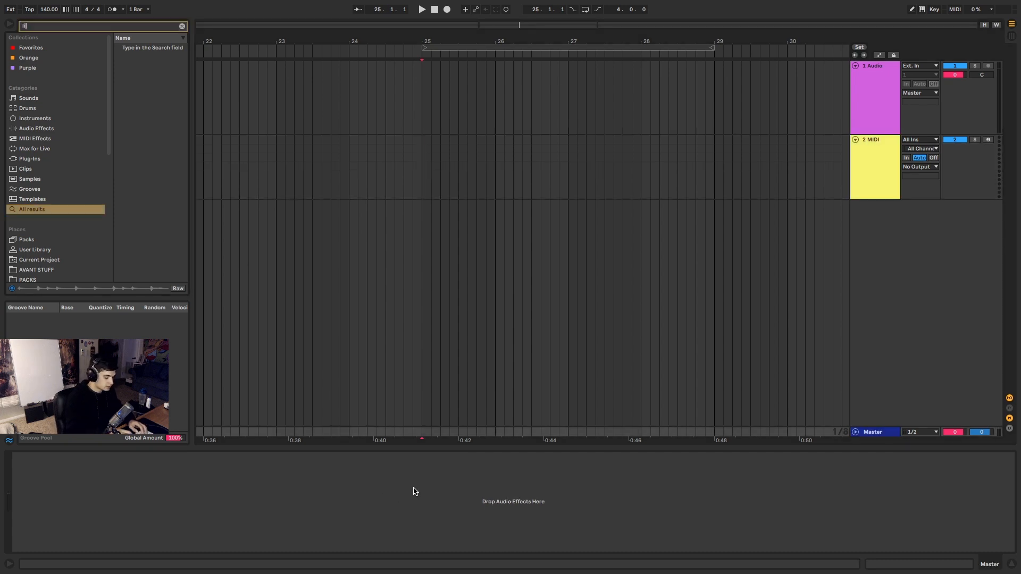
text(imi)
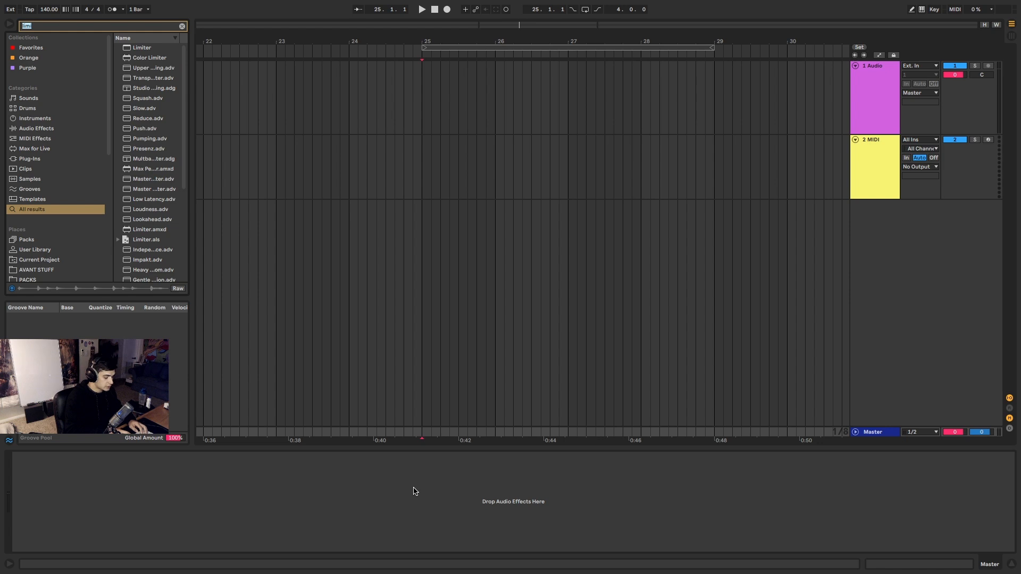
text(pro l)
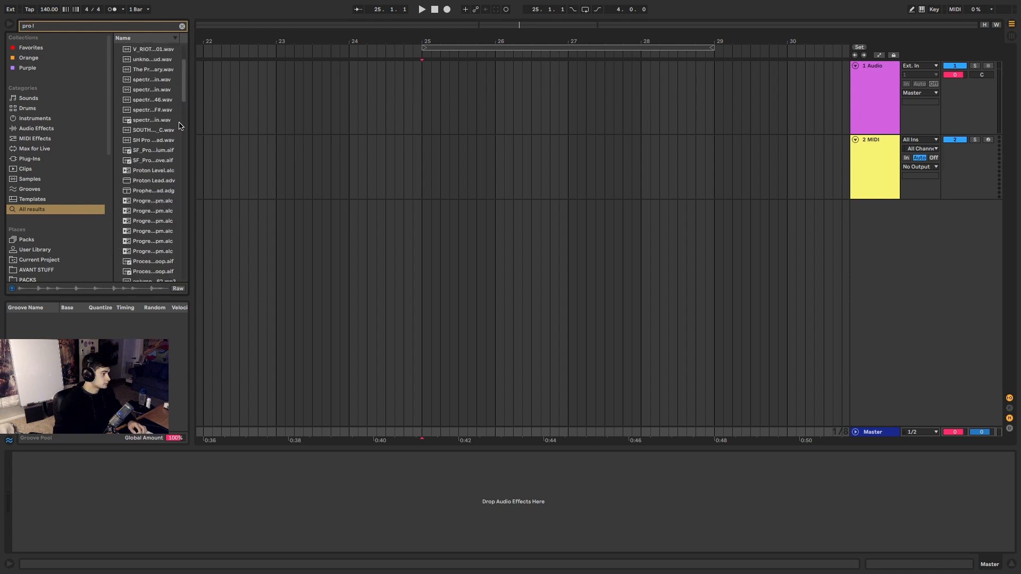
double_click(163, 250)
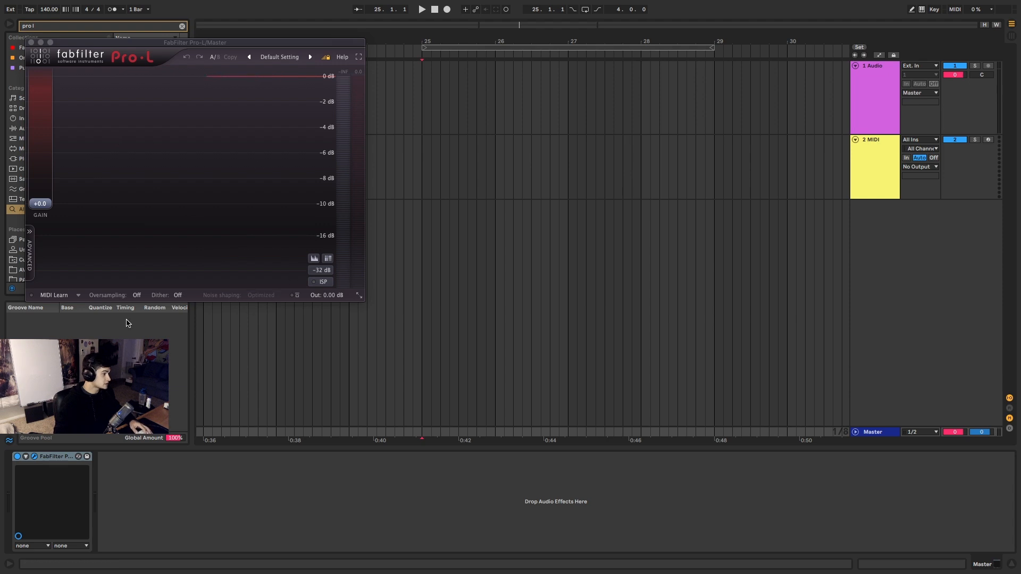
click(31, 43)
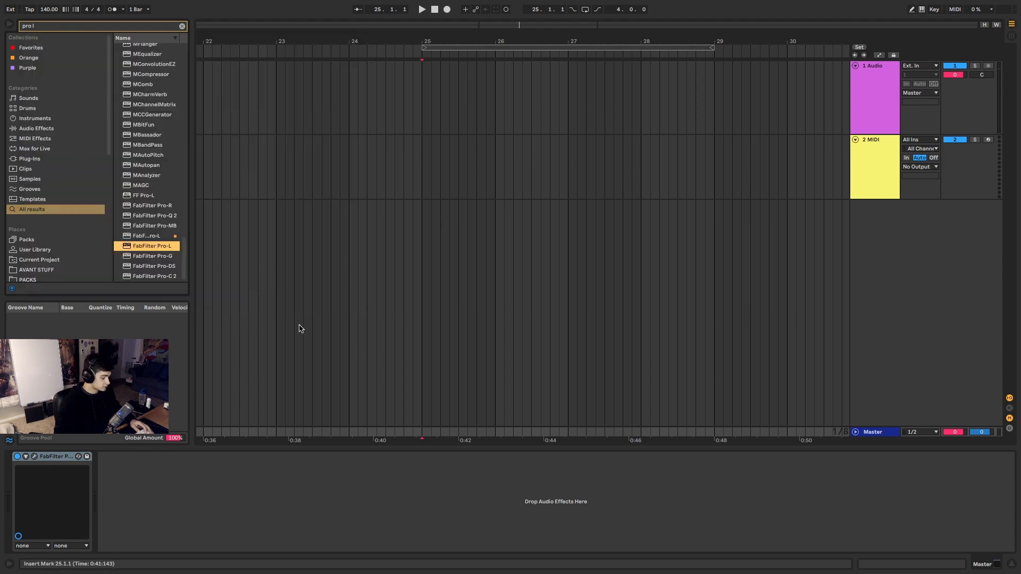
Find the Utility effect in the browser and place it before FabFilter Pro-L on the Master track.
key(ctrl+f)
text(utilit)
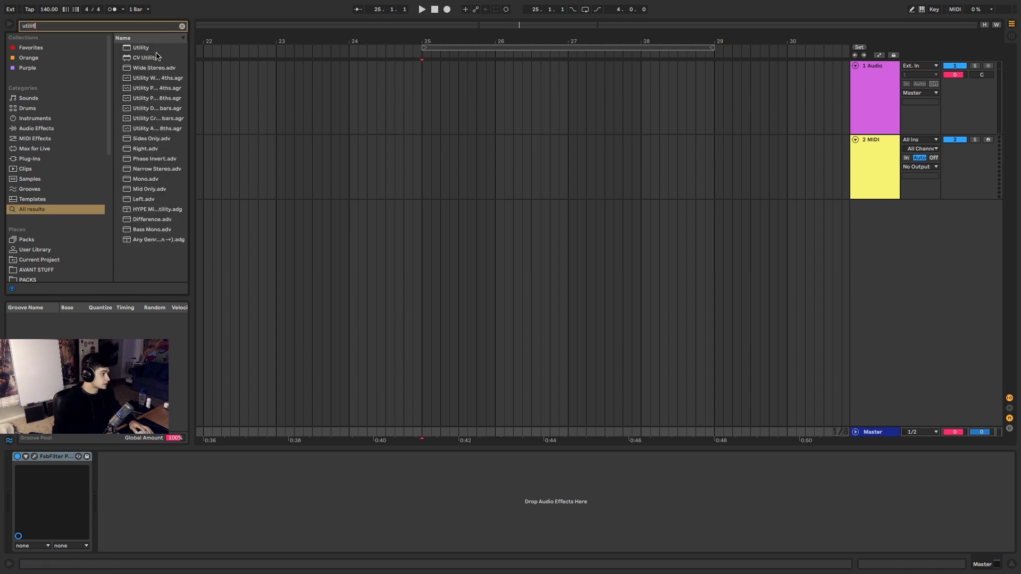
drag(141, 48, 30, 511)
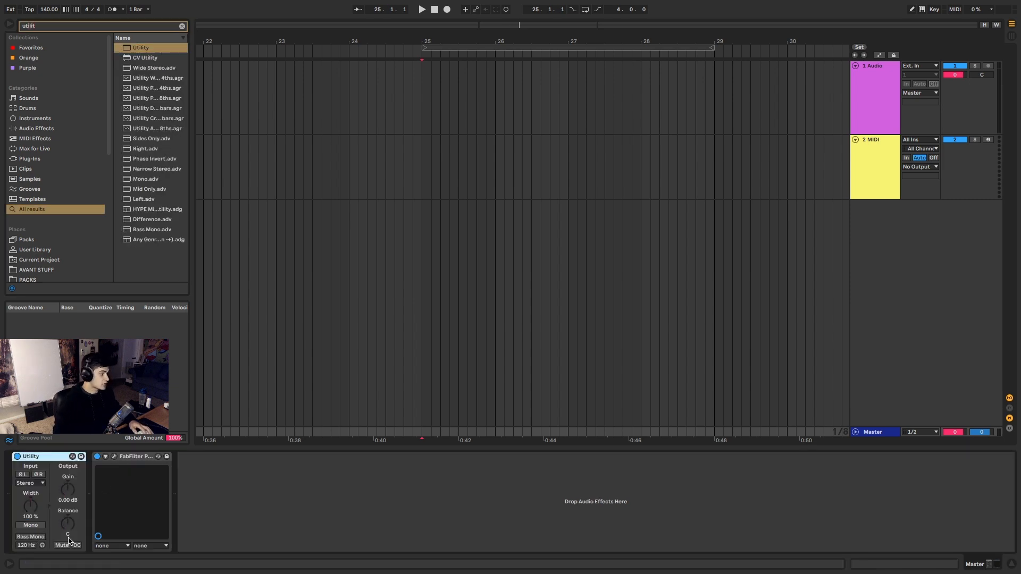
click(30, 526)
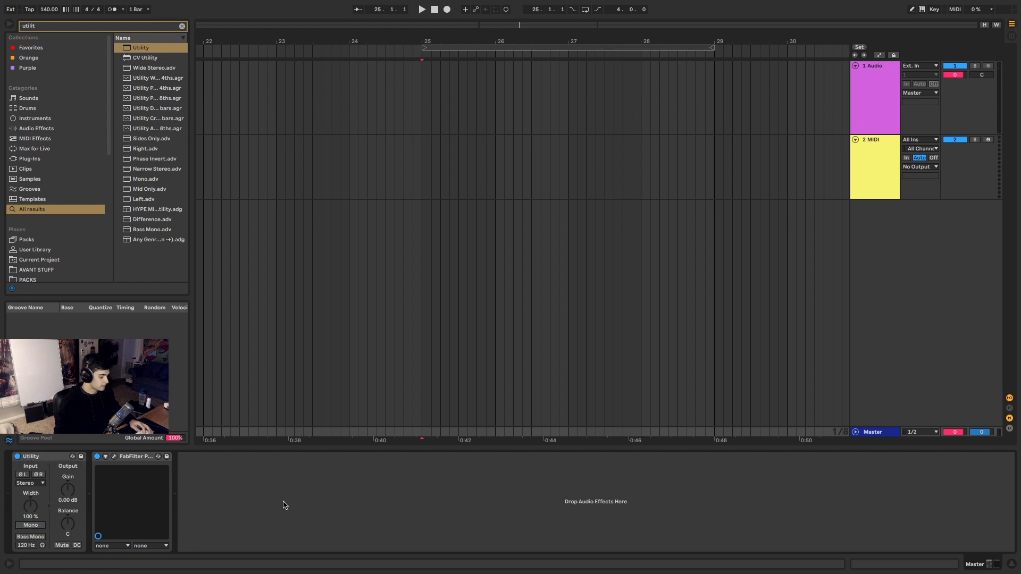
Find the MASTERX.adv preset and add it at the end of the Master track's effect chain.
key(ctrl+f)
text(masterx)
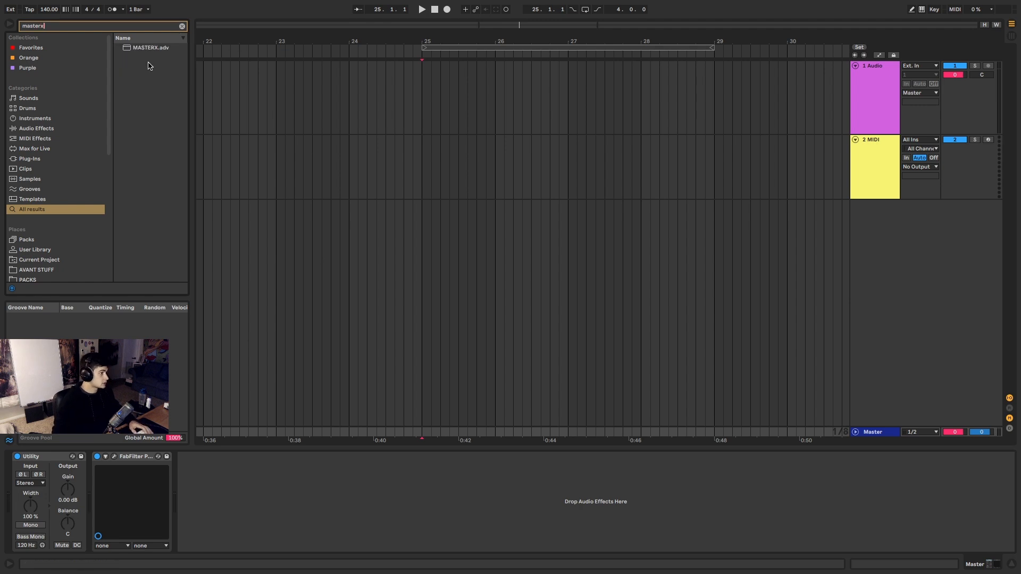
double_click(151, 48)
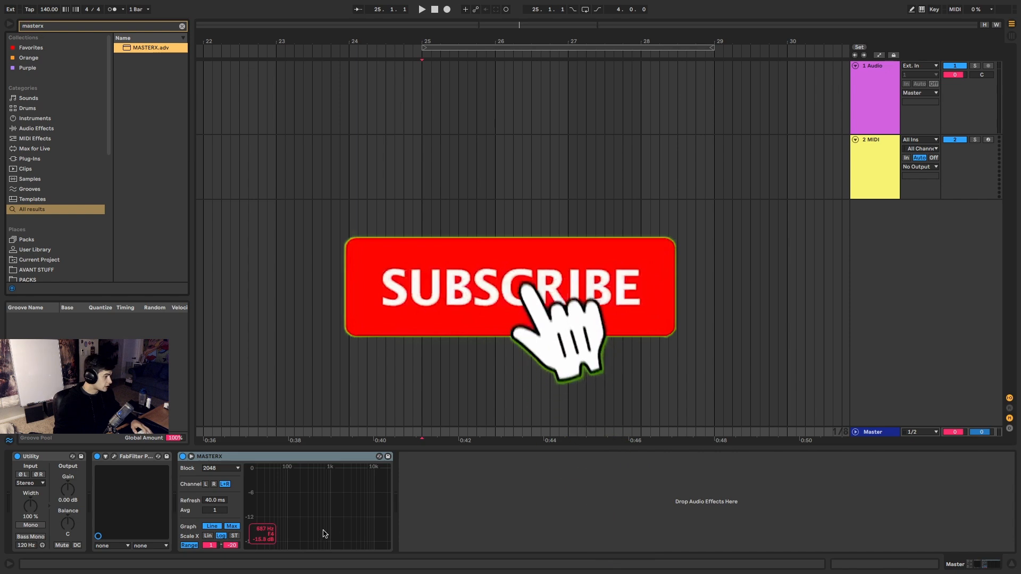
Search for "kick 2" and load the Kick 2 instrument onto the MIDI track.
click(878, 151)
key(super+f)
text(ki)
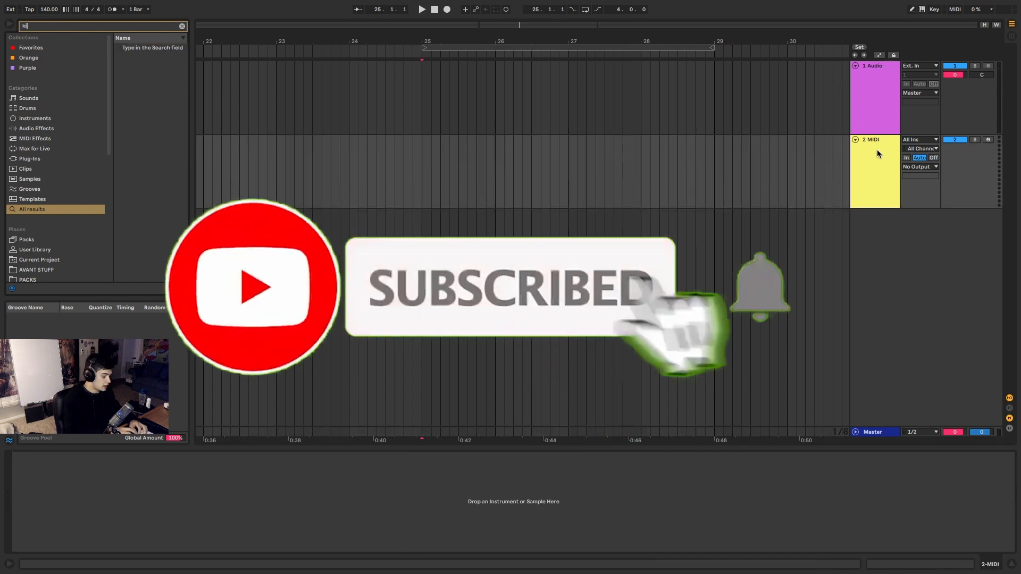
text(ck2)
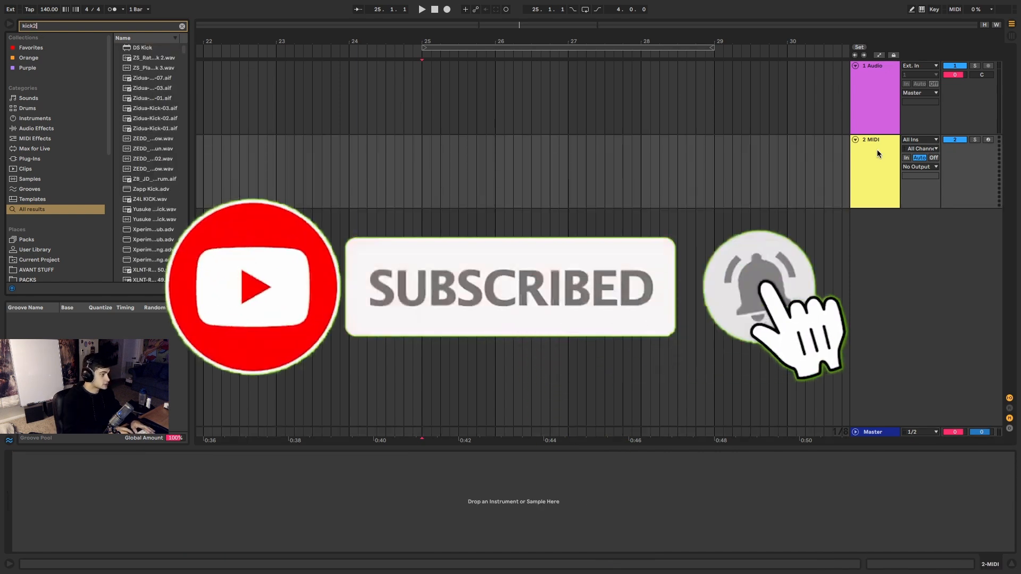
key(BackSpace)
text(2)
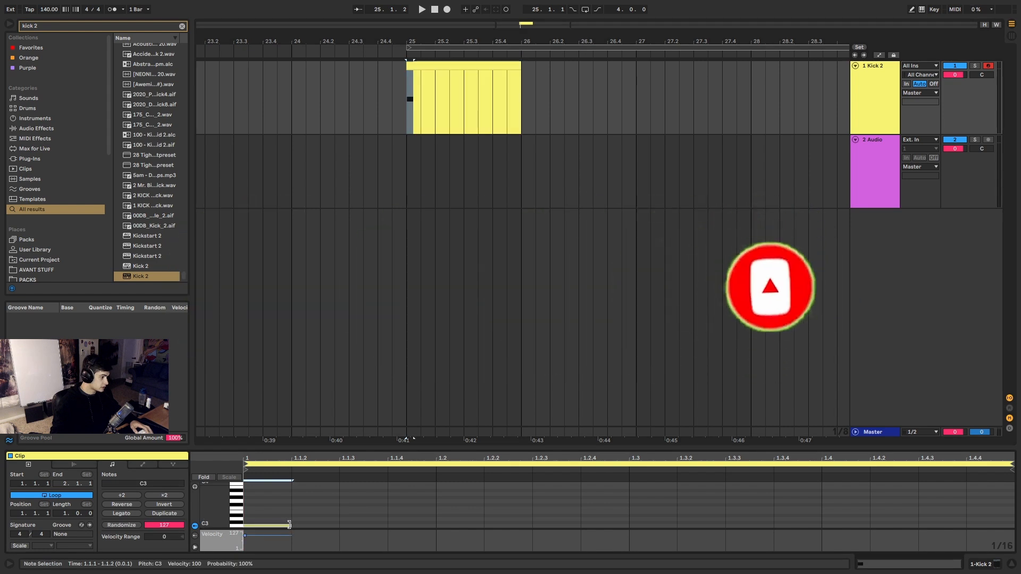
Lengthen the C3 note to fill the one-bar clip and play the Kick 2 track soloed.
drag(292, 525, 1003, 537)
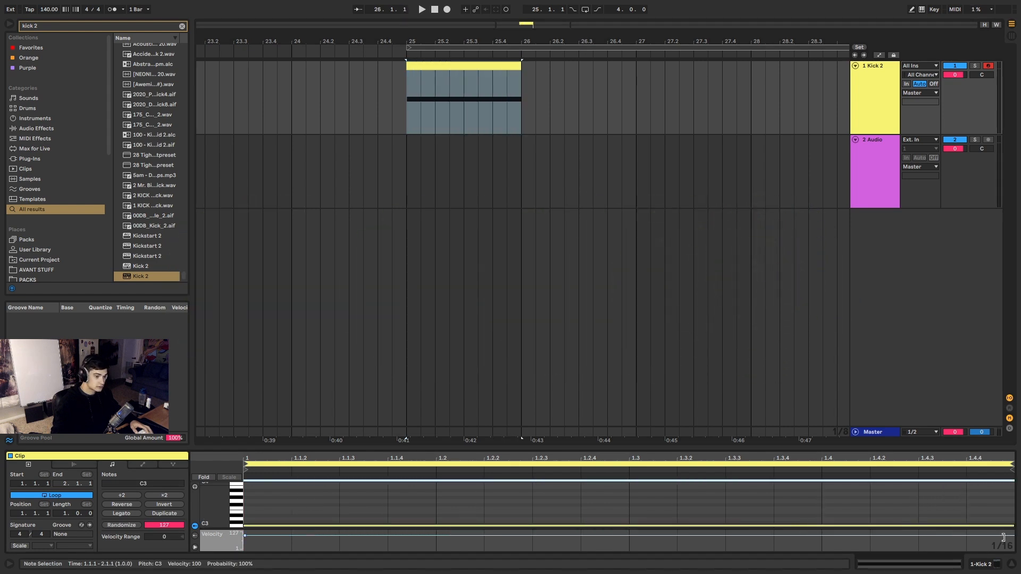
click(463, 69)
click(975, 65)
key(space)
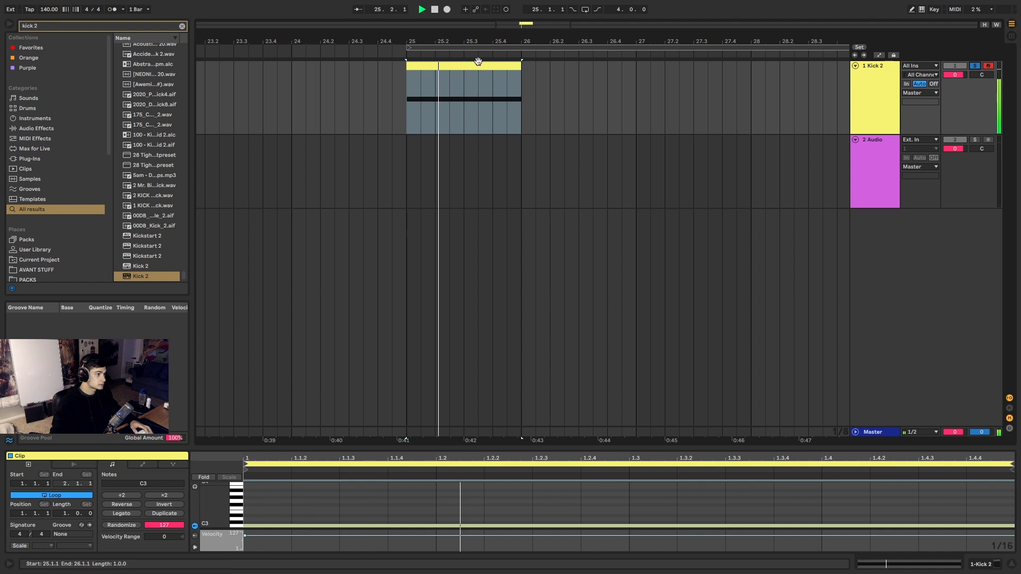
Shorten the kick clip to end at 25.3 and loop playback over its half-bar length.
click(520, 65)
drag(521, 68, 464, 67)
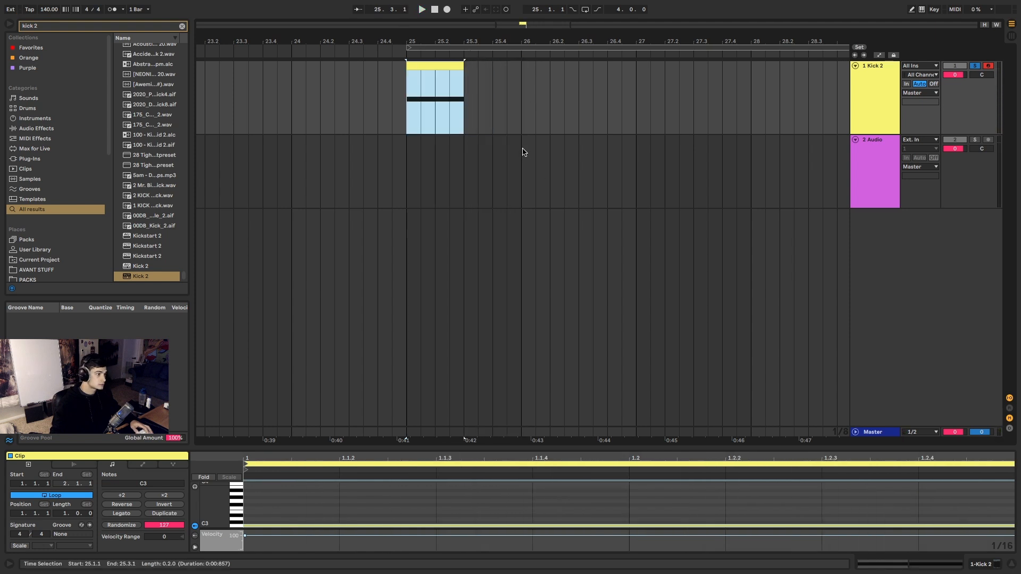
key(ctrl+l)
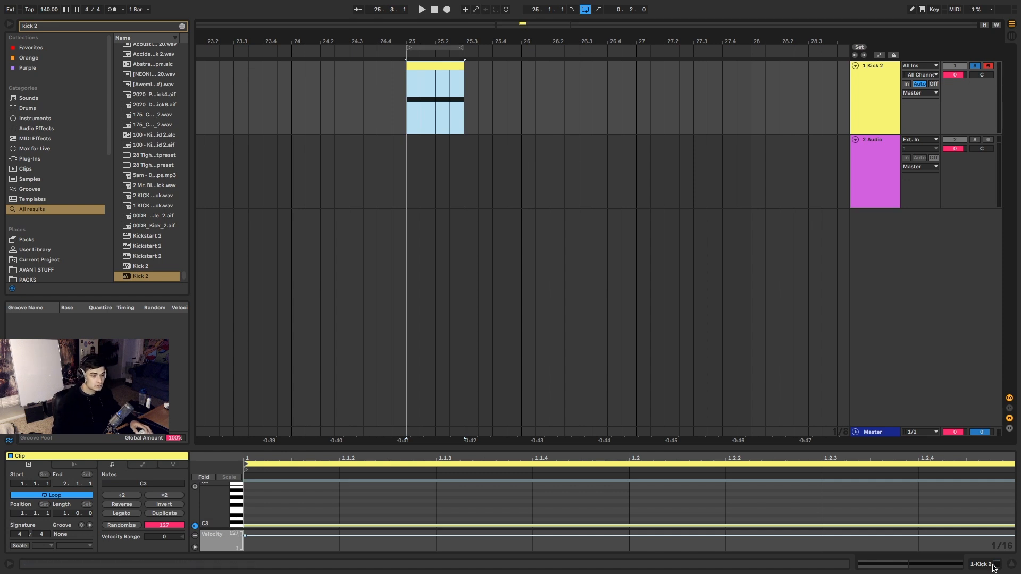
Open the Kick 2 plug-in interface, move it clear of the browser, and audition the default kick.
key(shift+Tab)
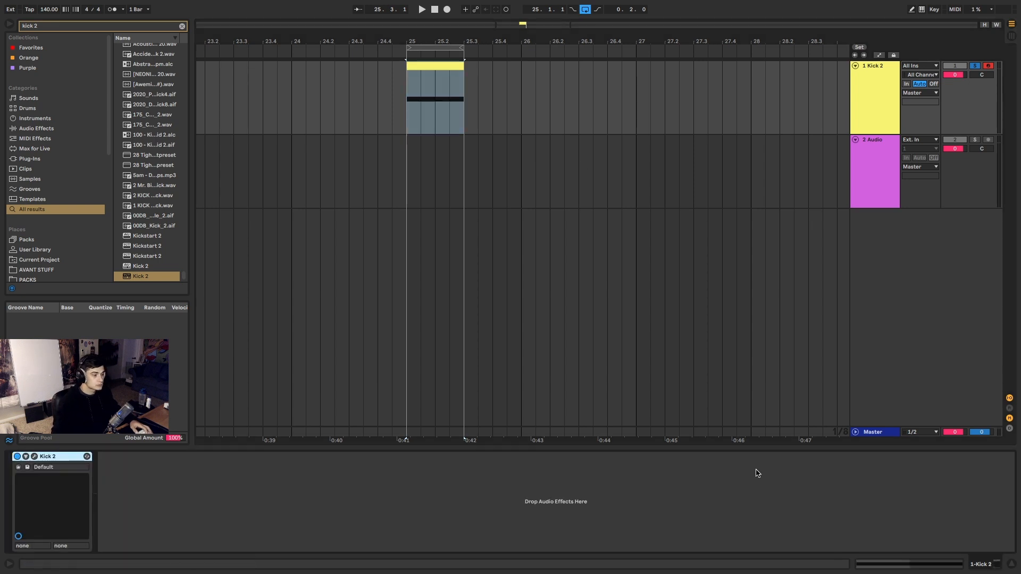
click(34, 457)
click(327, 51)
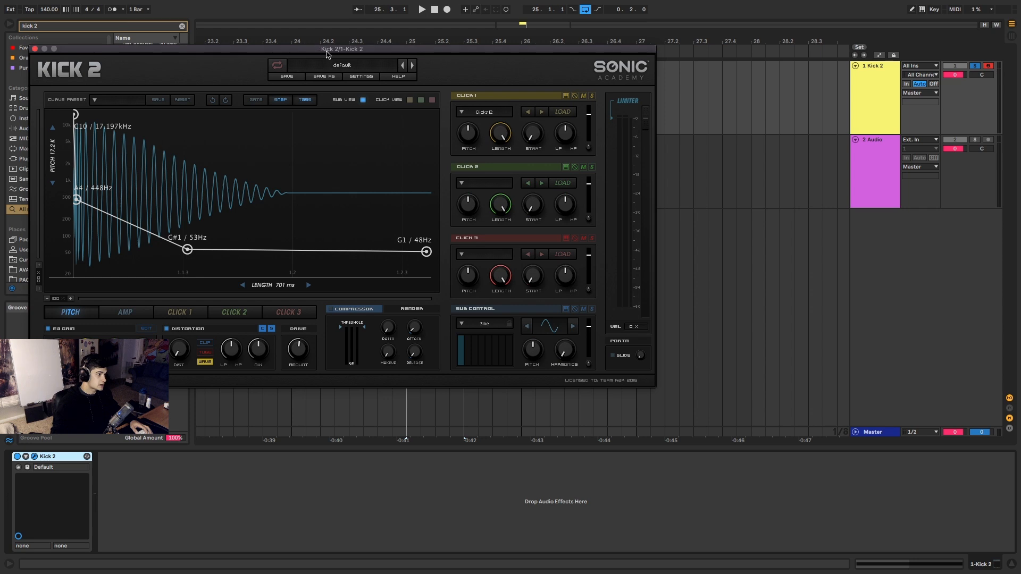
drag(408, 56, 642, 89)
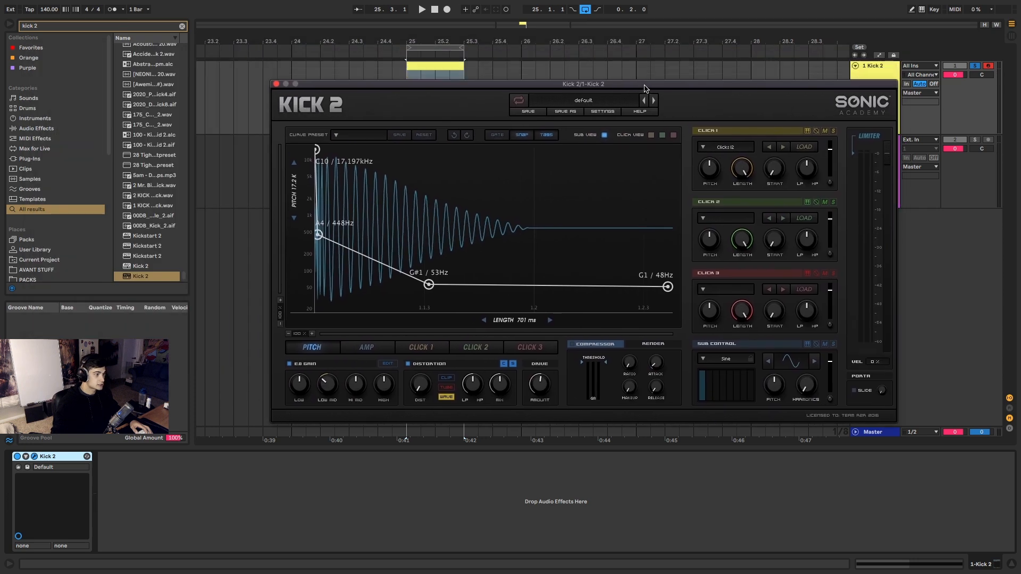
key(space)
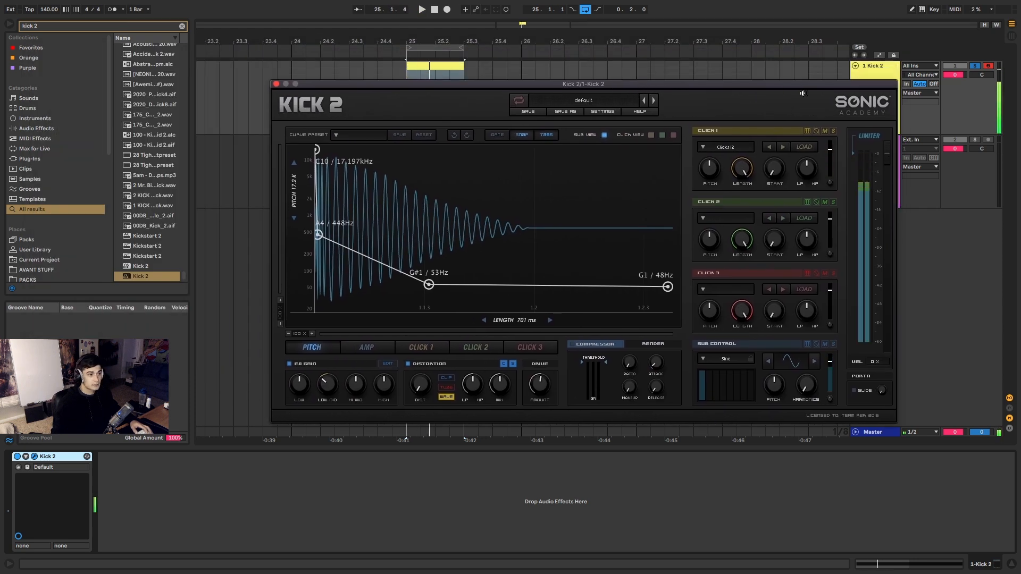
key(space)
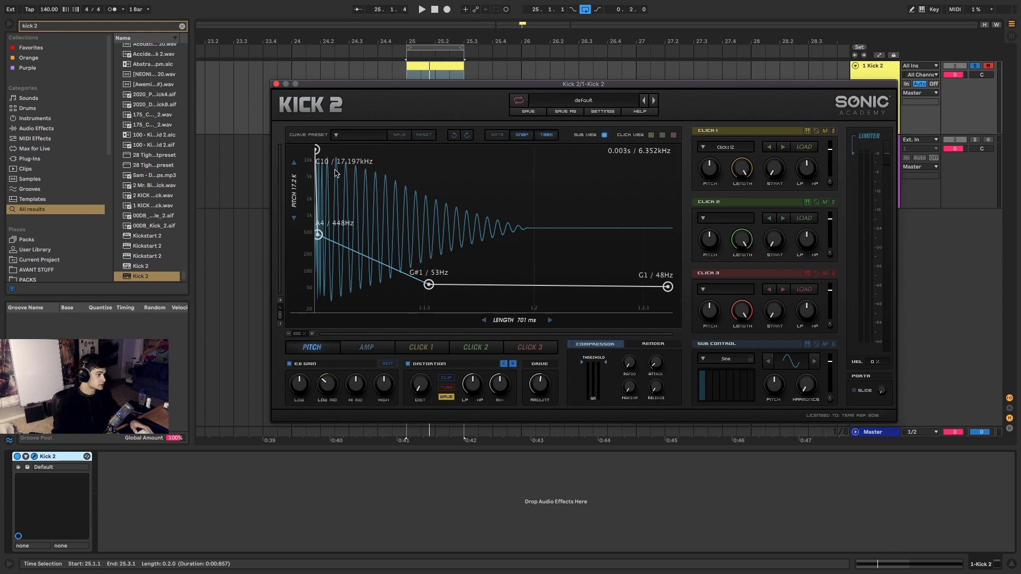
Adjust the second pitch envelope node to C5 / 523 Hz while auditioning the kick.
mouse_move(319, 235)
mouse_down()
mouse_move(382, 205)
mouse_move(365, 229)
mouse_move(340, 234)
mouse_move(414, 220)
mouse_move(362, 205)
mouse_move(319, 250)
mouse_up()
key(space)
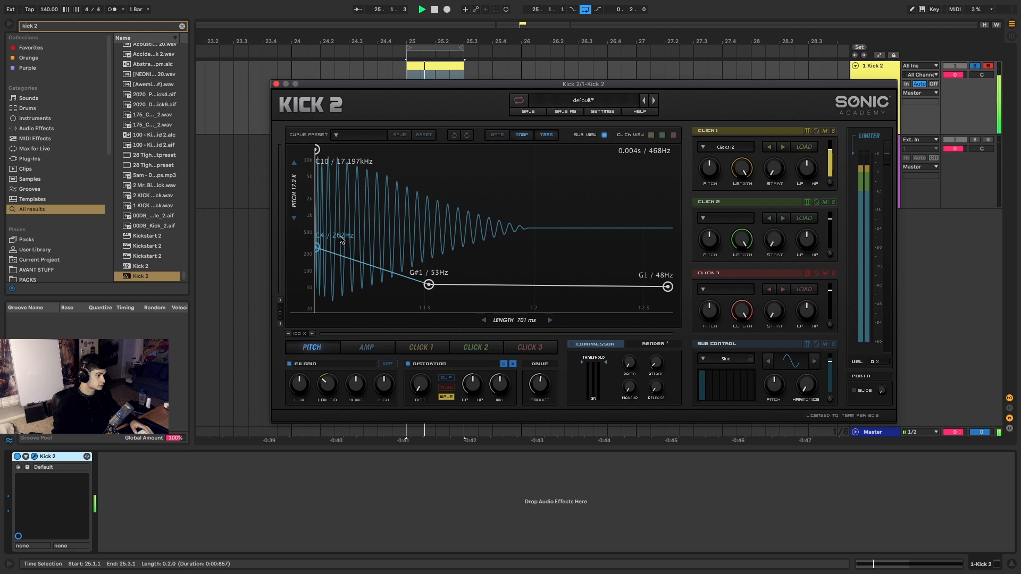
key(space)
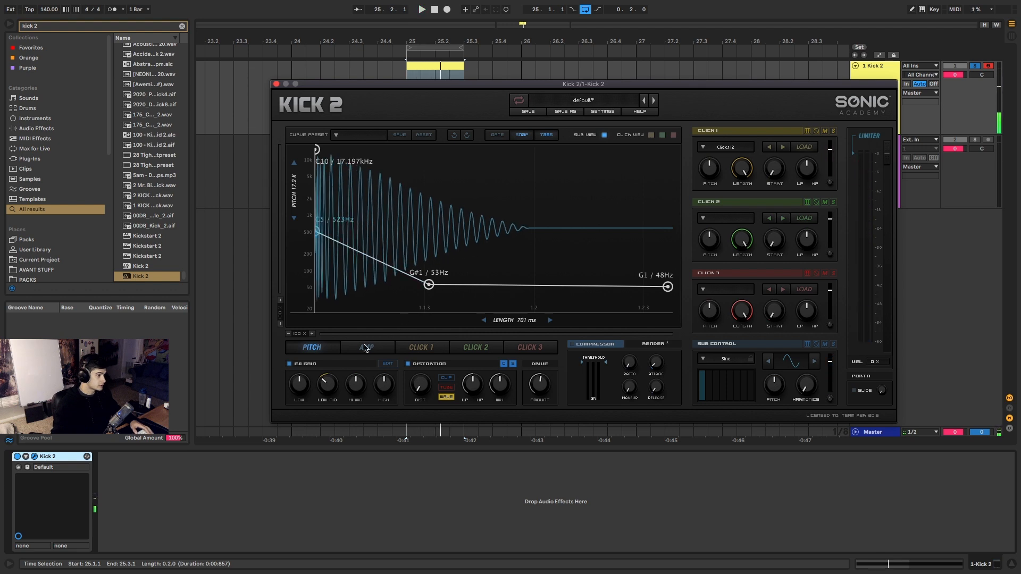
Flatten the start of the amp envelope by setting the first upper node at 0 s and the following node to 1.00.
click(367, 348)
drag(341, 152, 317, 150)
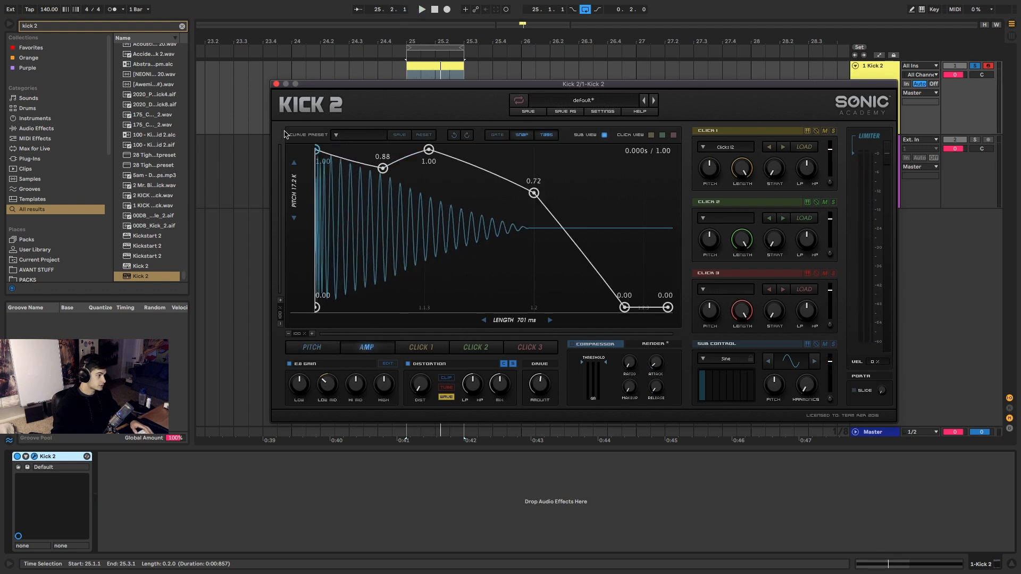
drag(382, 168, 381, 149)
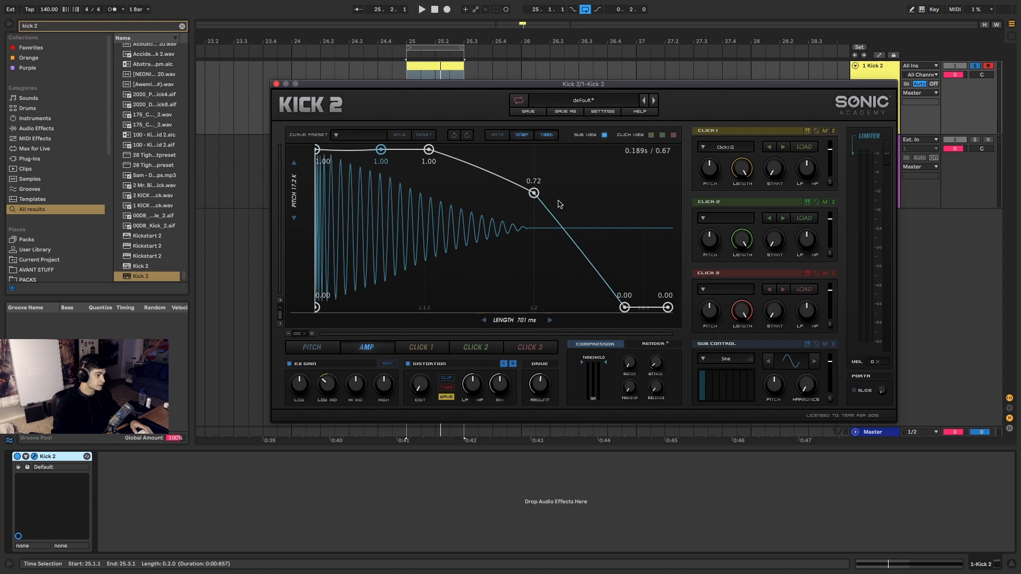
Lower the 0.72 amp envelope node to 0.00 near the tail and move the last full-level node later during playback.
drag(533, 193, 530, 308)
key(space)
drag(530, 402, 611, 410)
drag(429, 150, 450, 149)
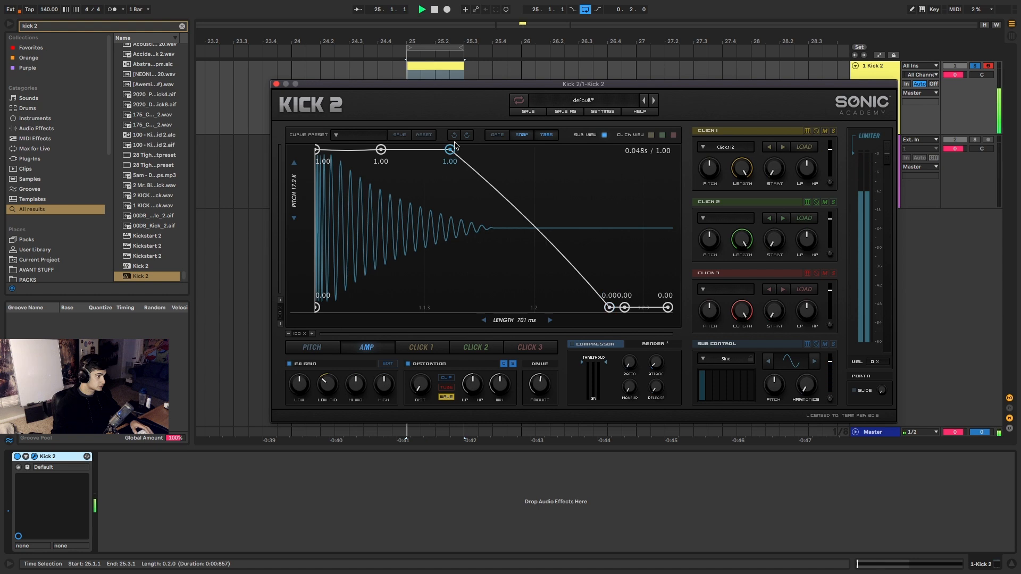
Examine the Click 1 and Click 2 envelopes, return to the pitch envelope, and check Click 1 in solo.
click(432, 353)
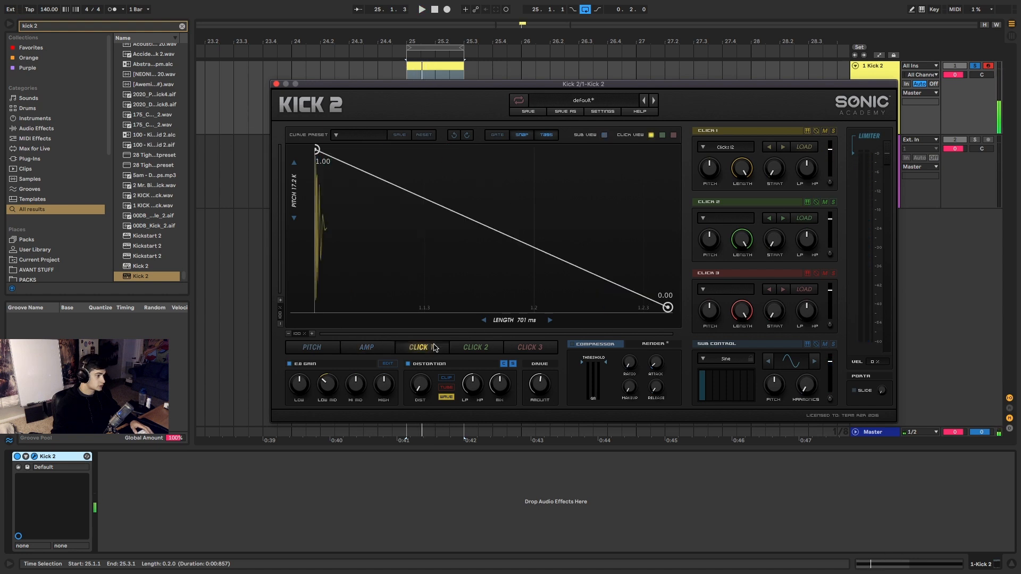
drag(475, 224, 490, 287)
click(475, 348)
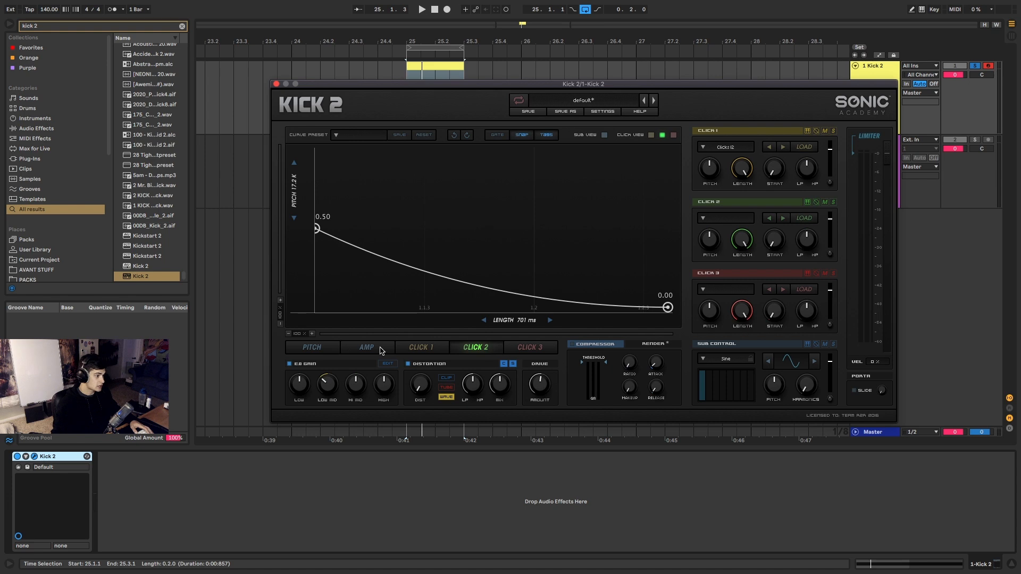
click(312, 347)
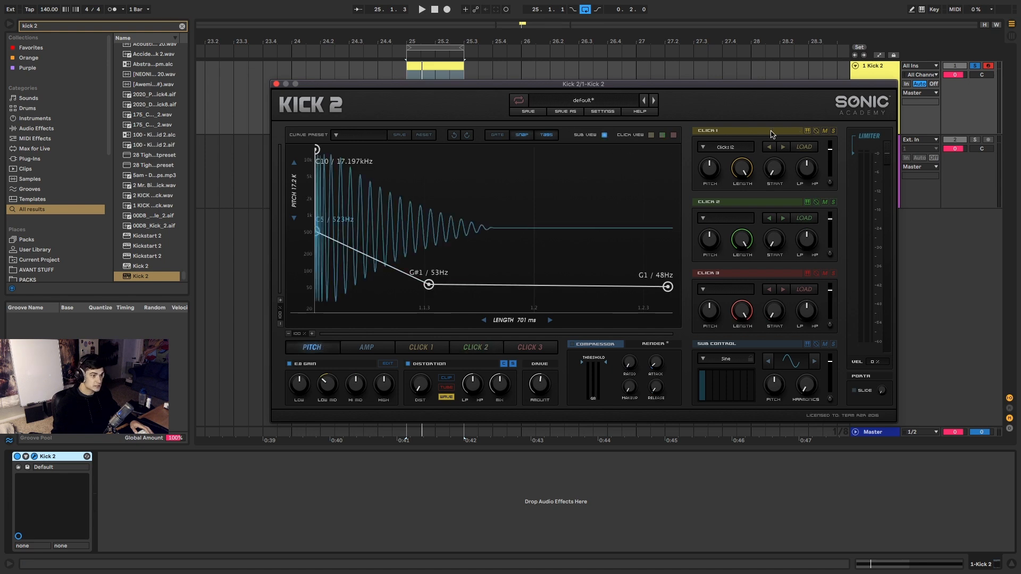
click(834, 132)
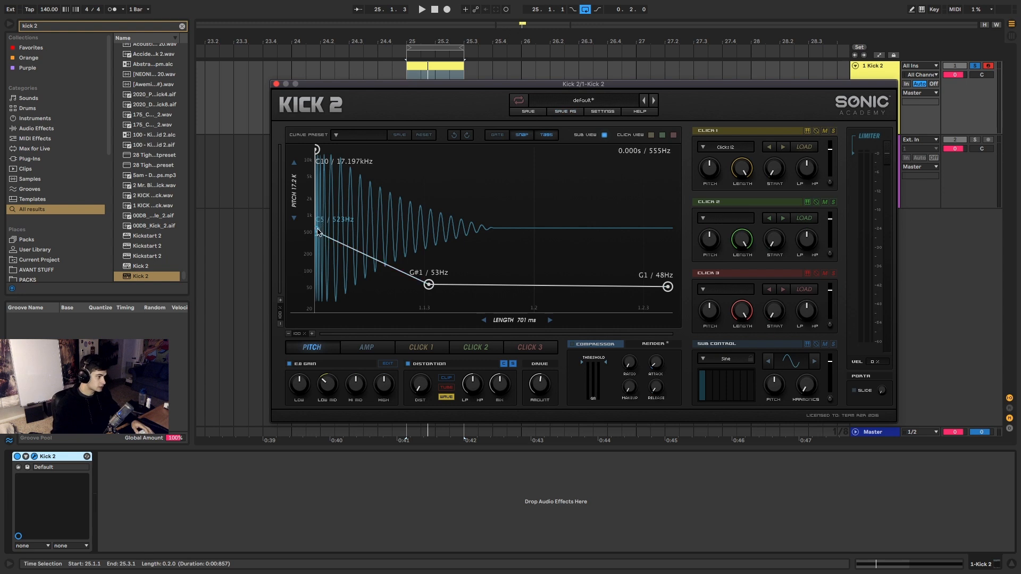
Set the second pitch envelope node to G#6 / 1.661 kHz and move the middle node earlier to C2 / 65 Hz while auditioning.
drag(318, 233, 316, 242)
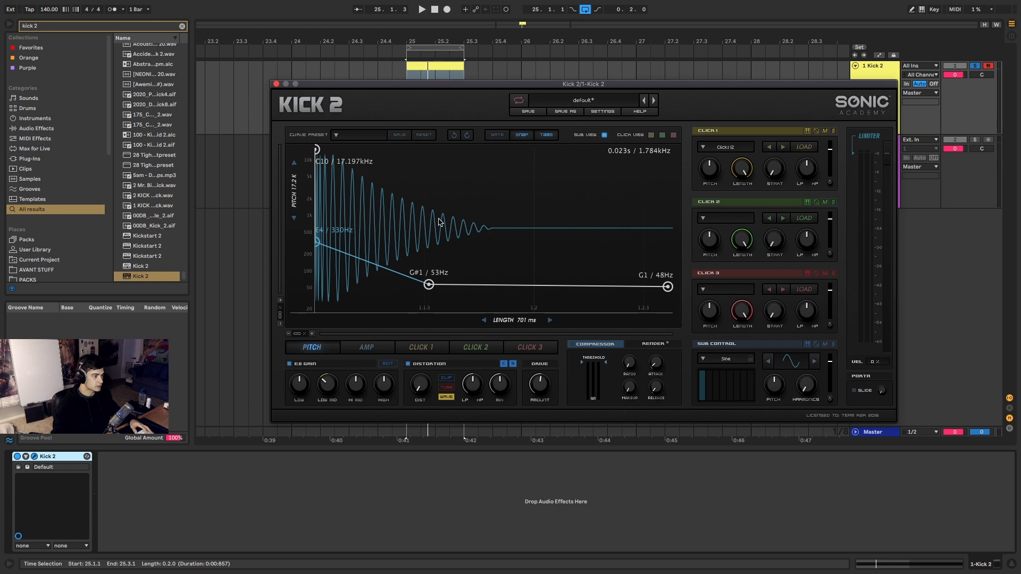
drag(428, 285, 399, 290)
key(space)
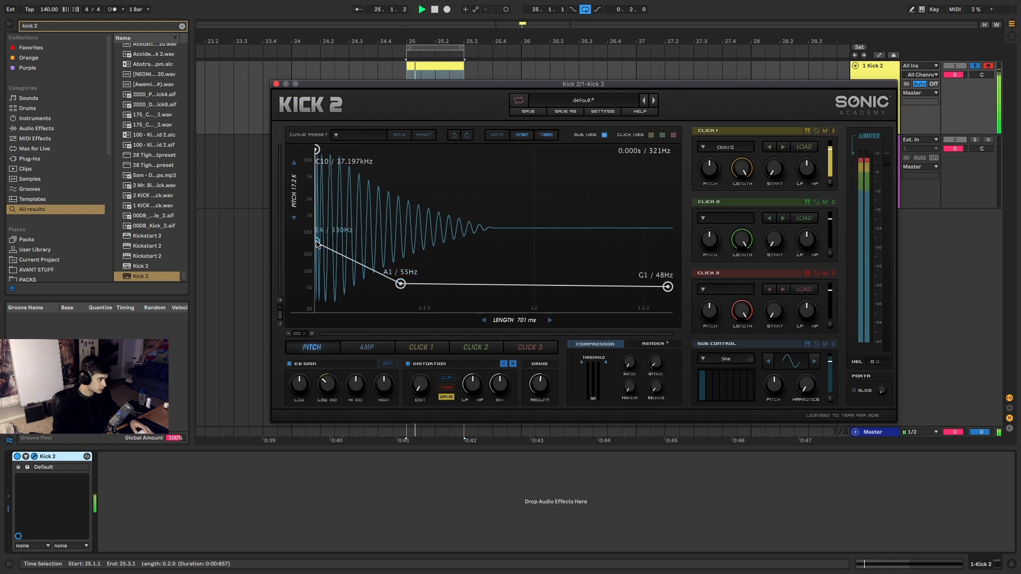
drag(316, 242, 317, 205)
key(space)
drag(401, 285, 377, 282)
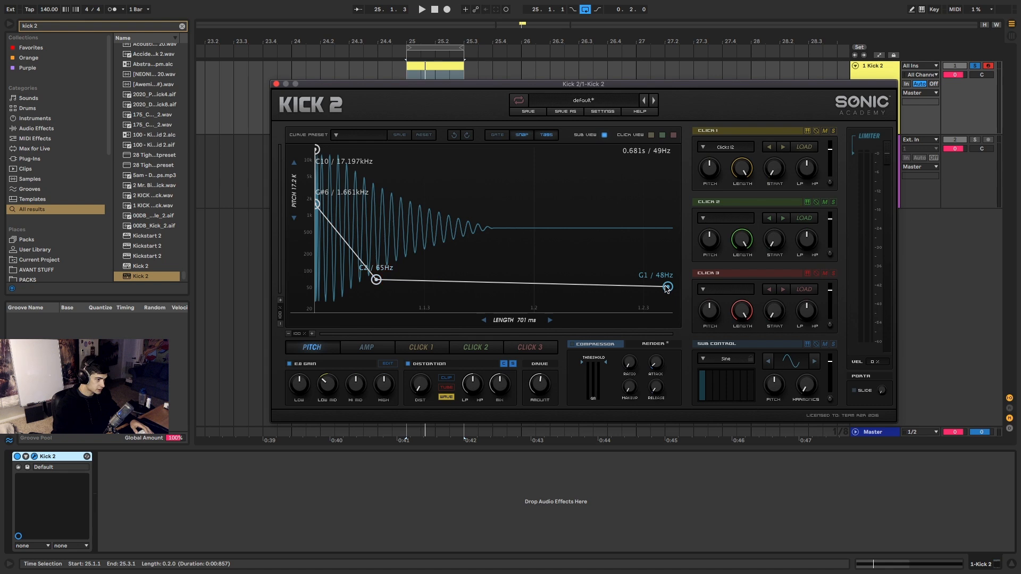
Shorten the kick length to 326 ms and set the middle and last pitch envelope nodes to A1 / 55 Hz.
key(space)
drag(666, 287, 667, 286)
key(space)
drag(377, 280, 388, 263)
drag(517, 319, 472, 320)
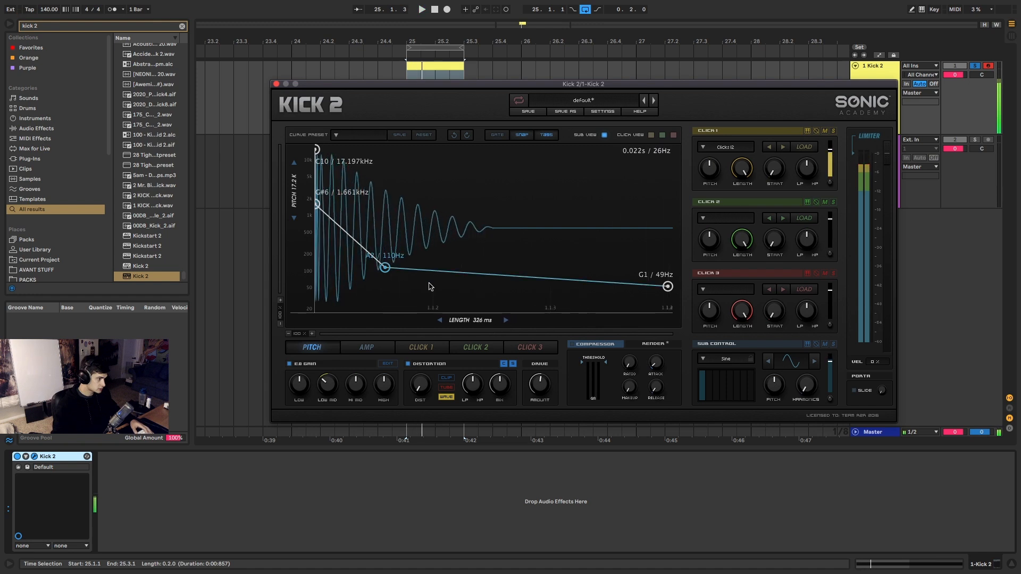
drag(385, 268, 436, 283)
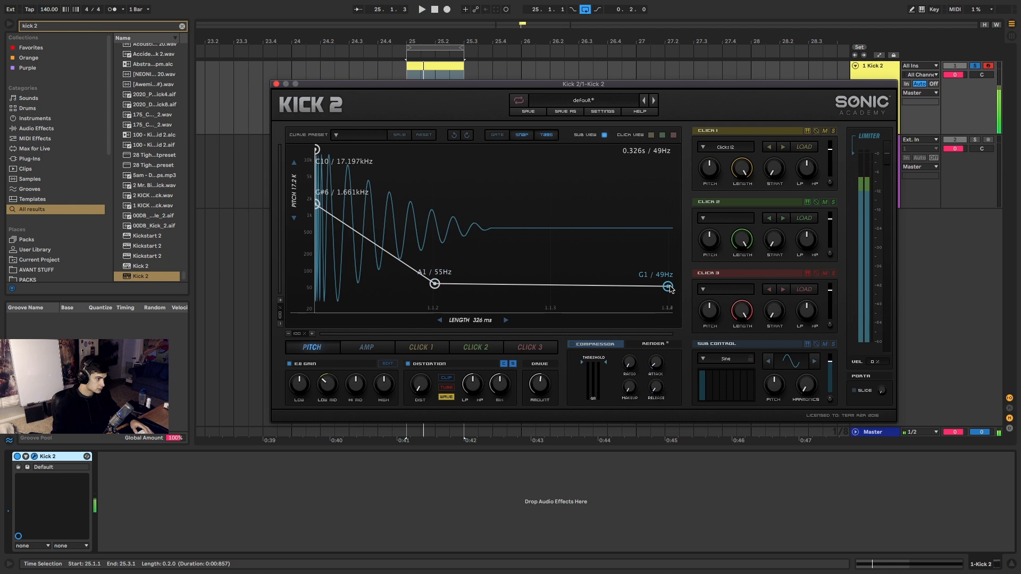
drag(668, 289, 670, 286)
key(space)
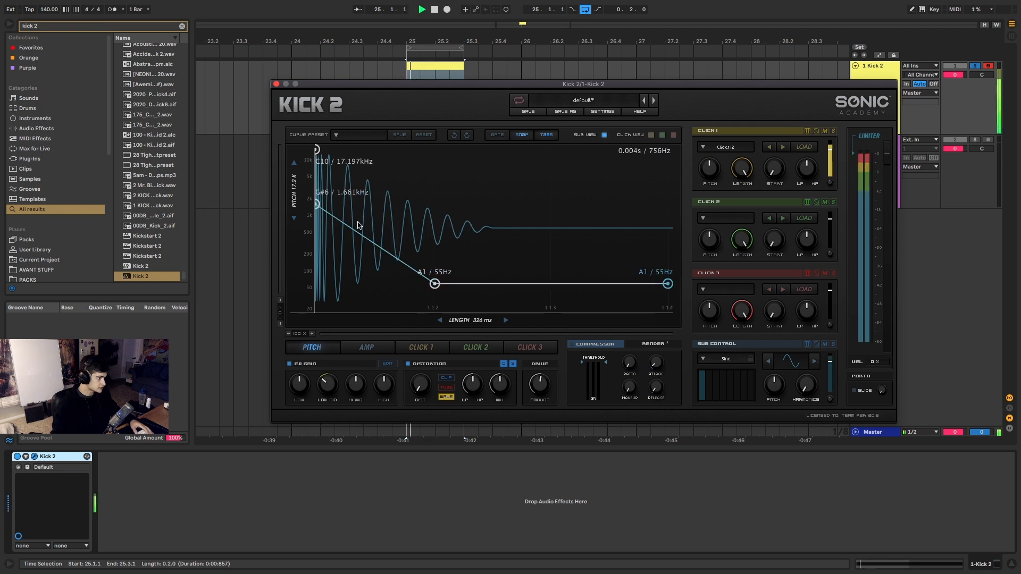
Add a pitch envelope node at 208 Hz on the falling segment to make the drop steeper, and audition the kick.
drag(358, 225, 371, 257)
key(space)
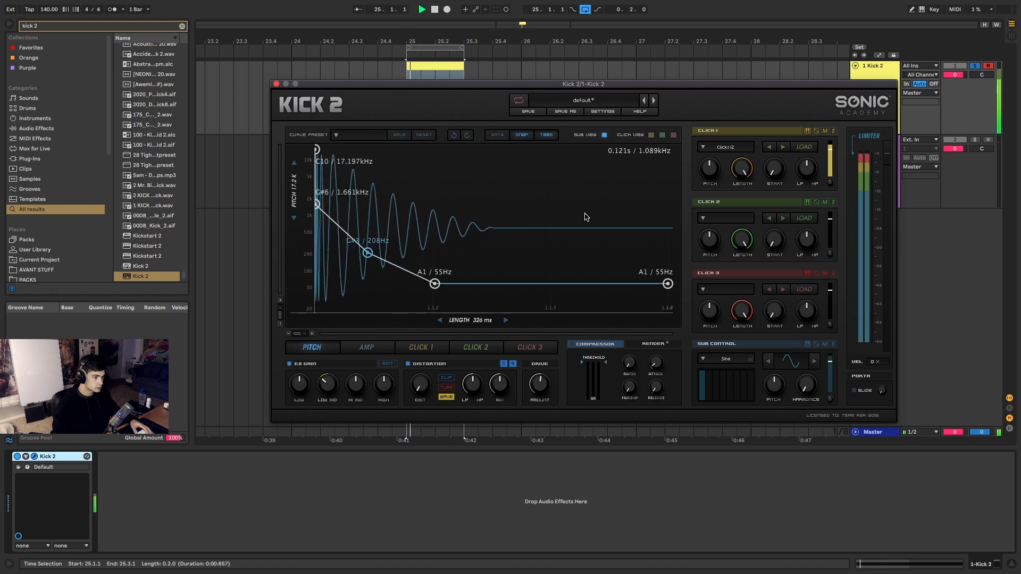
key(space)
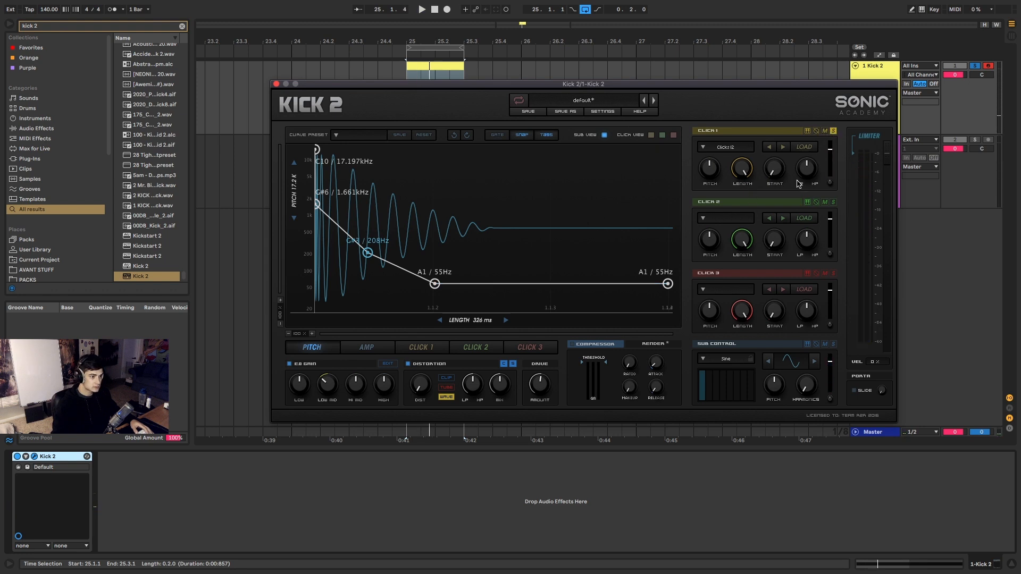
Shift the Click 1 filter toward high-pass while auditioning it in solo, and take Click 1 out of solo.
key(space)
key(space)
drag(809, 171, 813, 161)
key(space)
key(space)
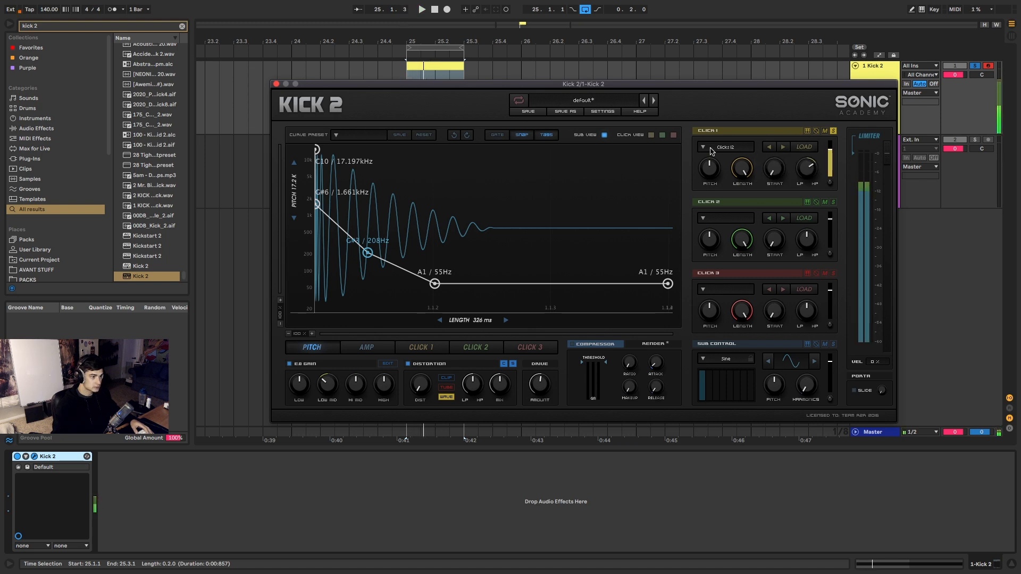
key(space)
click(834, 131)
Load hat preset 02 from the factory Hats category into Click 2 and lower its level slightly while auditioning.
click(721, 220)
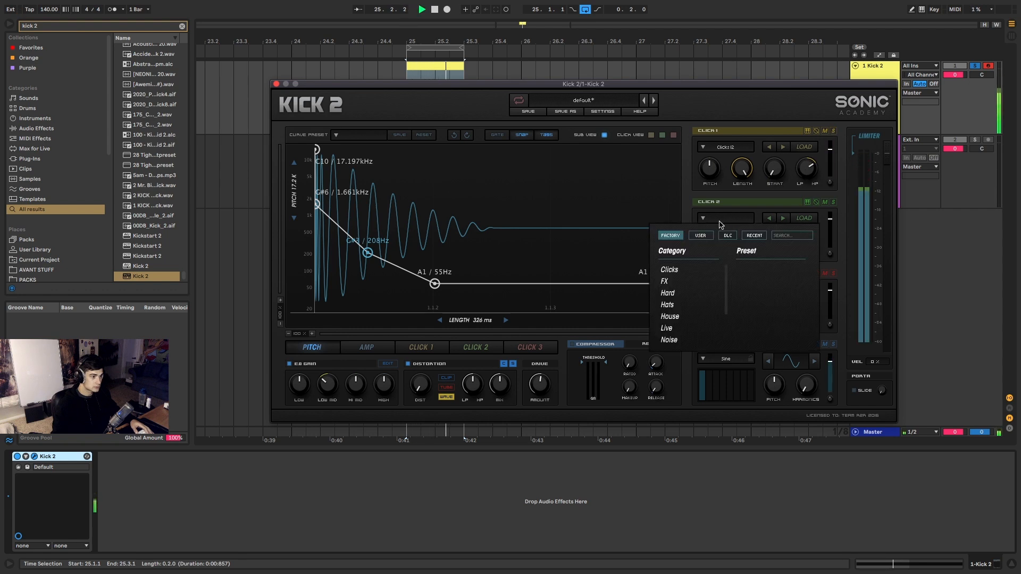
click(668, 307)
click(758, 288)
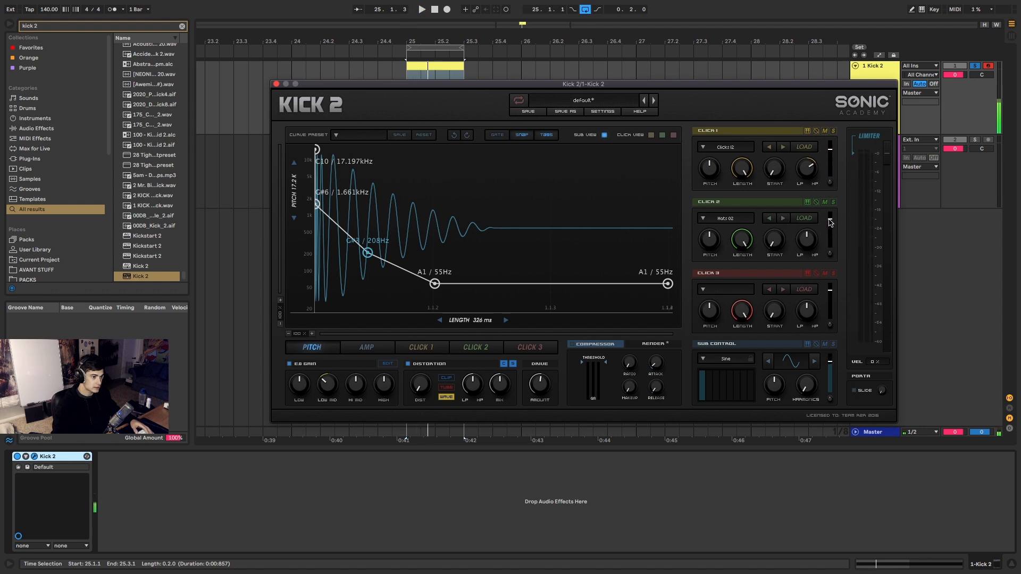
drag(830, 219, 828, 223)
key(space)
key(space)
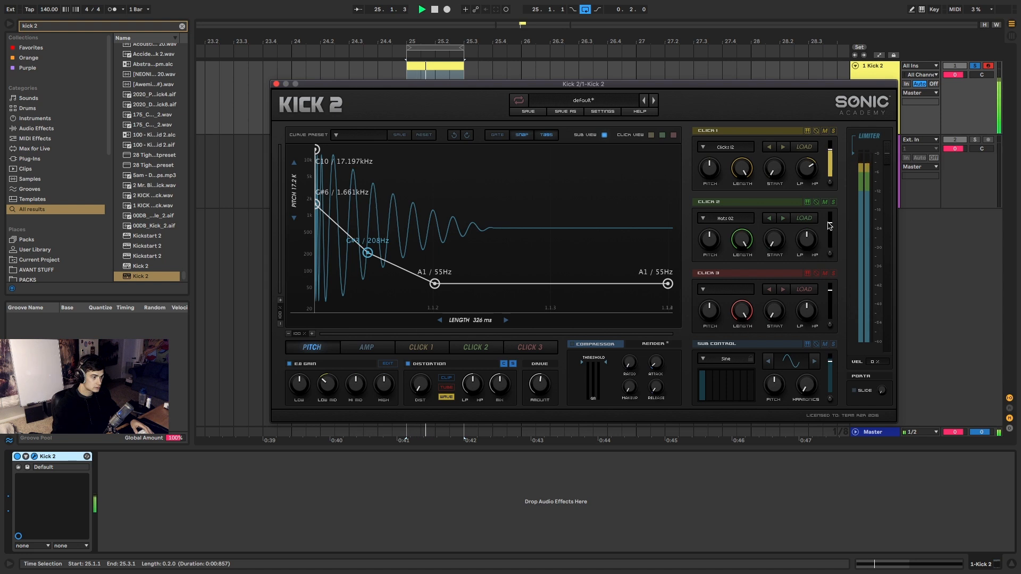
Switch the distortion type to Clip and dial in a small distortion amount while auditioning the kick.
click(446, 378)
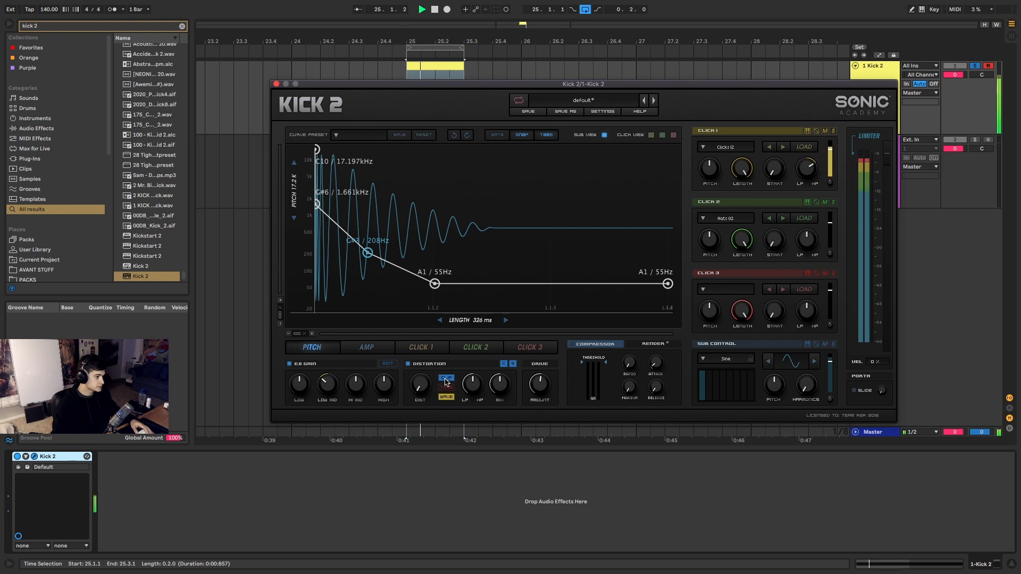
drag(417, 388, 417, 379)
key(space)
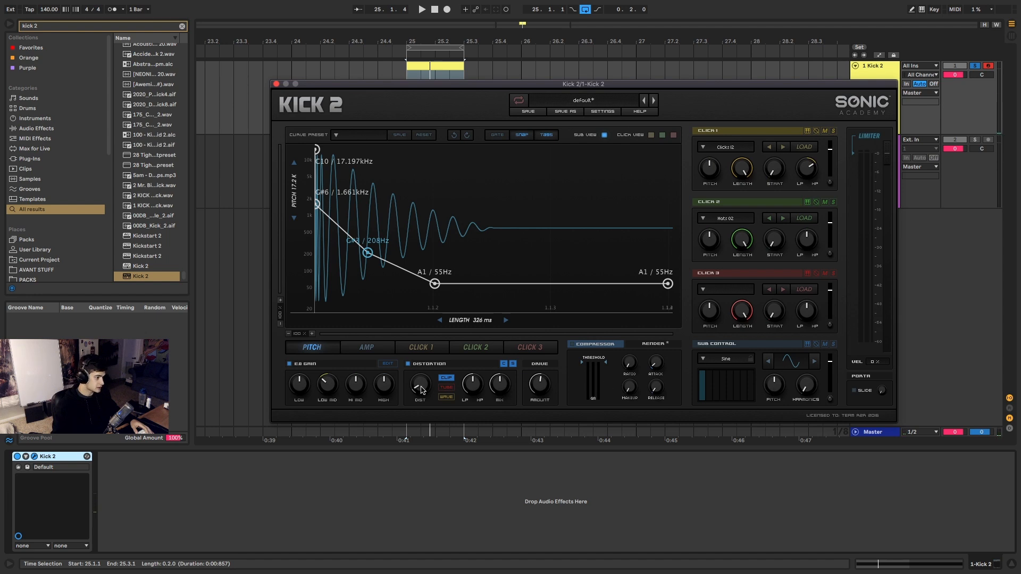
mouse_move(422, 390)
mouse_down()
mouse_move(423, 376)
mouse_move(422, 394)
mouse_up()
key(space)
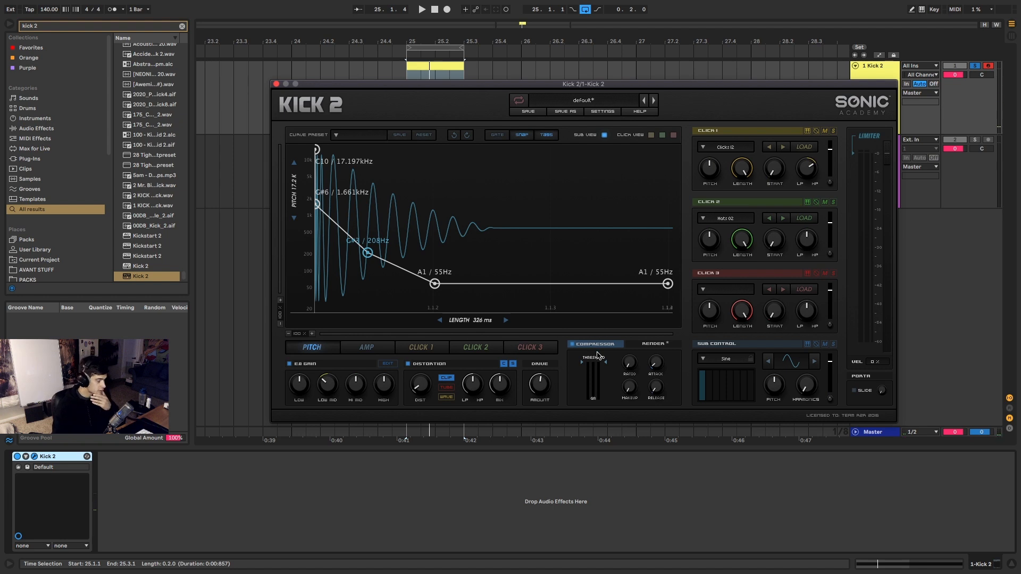
Adjust the compressor's attack and ratio and lower its threshold to about -7.11 dB during playback.
drag(657, 364, 657, 361)
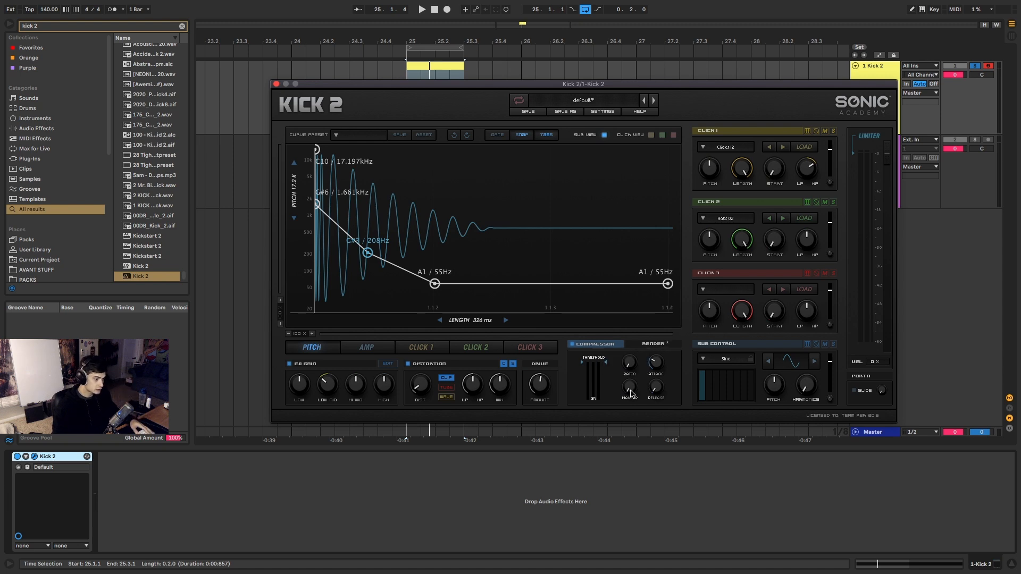
mouse_move(658, 392)
drag(632, 368, 609, 379)
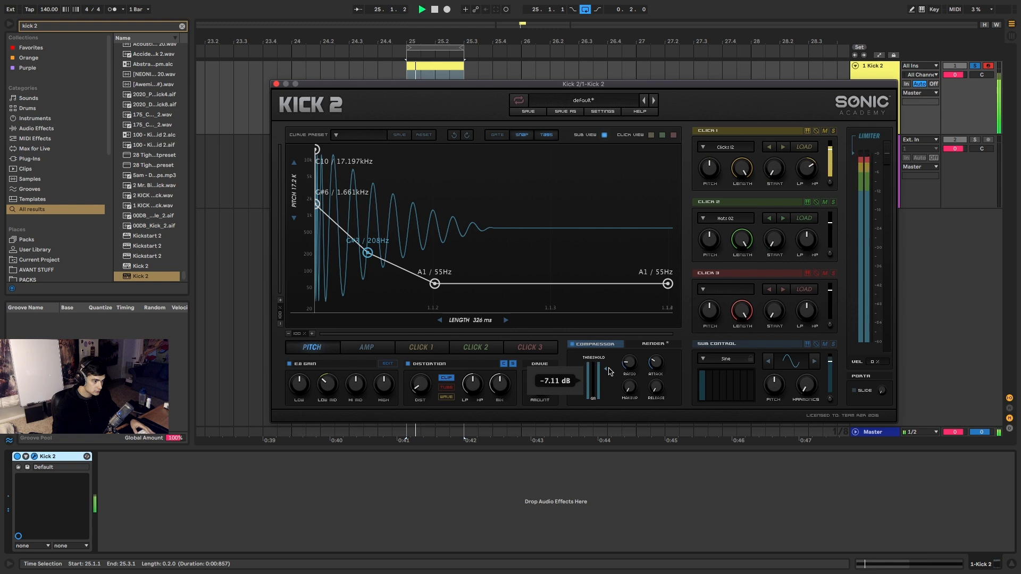
key(space)
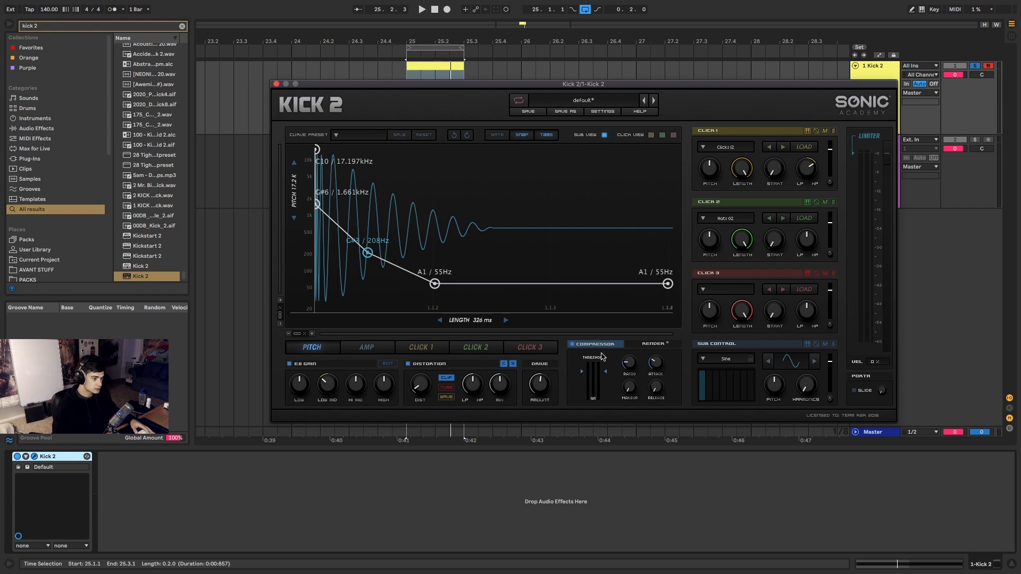
Raise the compressor threshold slightly while auditioning the kick.
key(space)
mouse_move(607, 377)
key(space)
drag(607, 377, 607, 369)
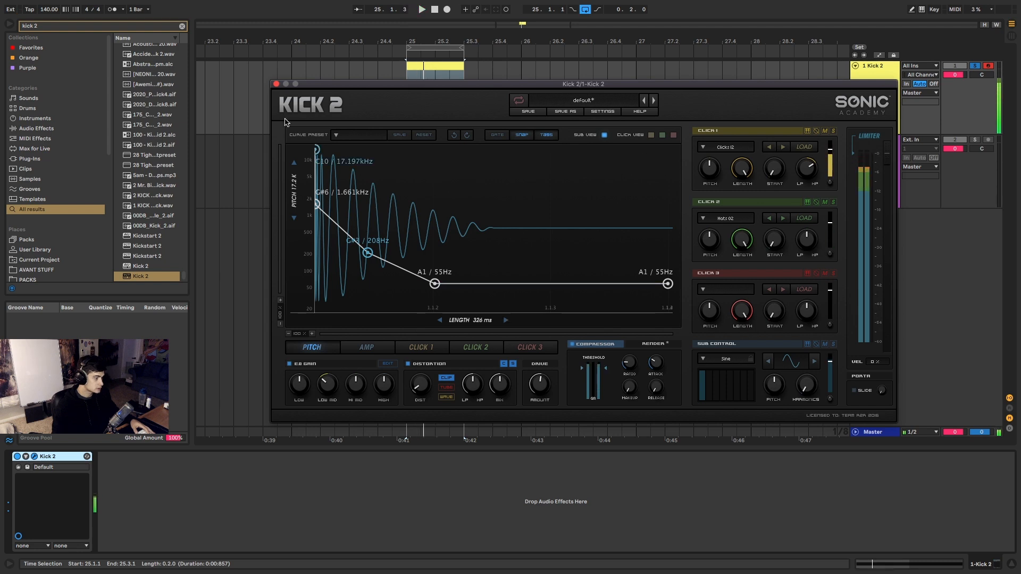
Close the Kick 2 plug-in window and add an EQ Eight after it on the Kick 2 track.
click(276, 84)
key(ctrl+f)
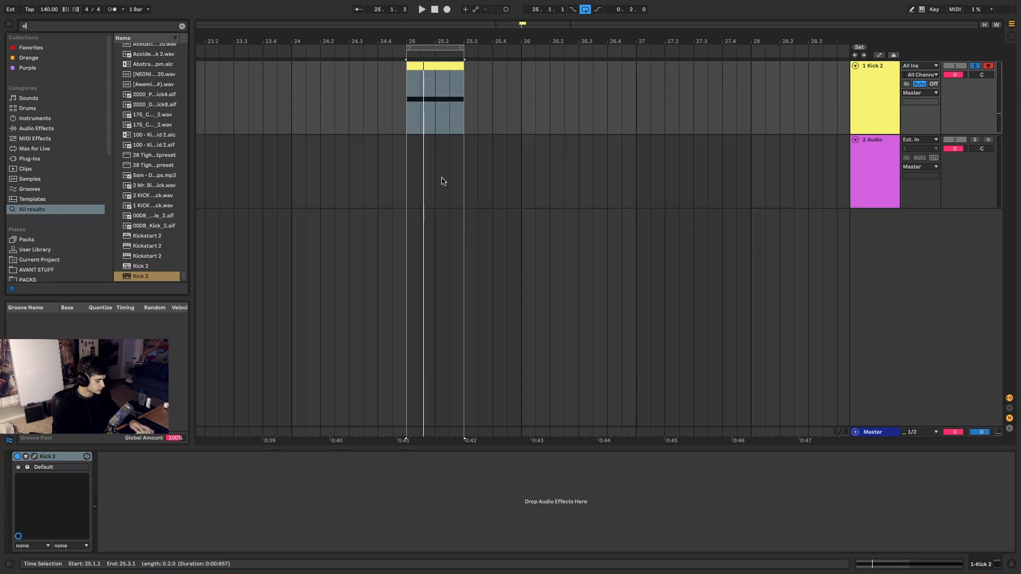
text(eq)
click(147, 58)
double_click(147, 58)
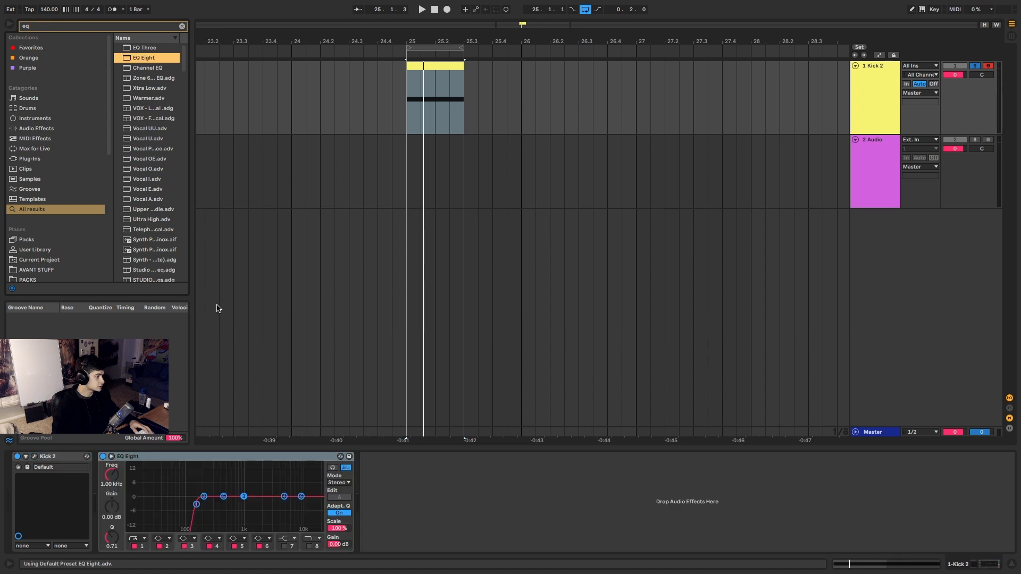
Turn off EQ Eight's band 1 low cut and move band 2 to 102 Hz while the kick plays.
key(space)
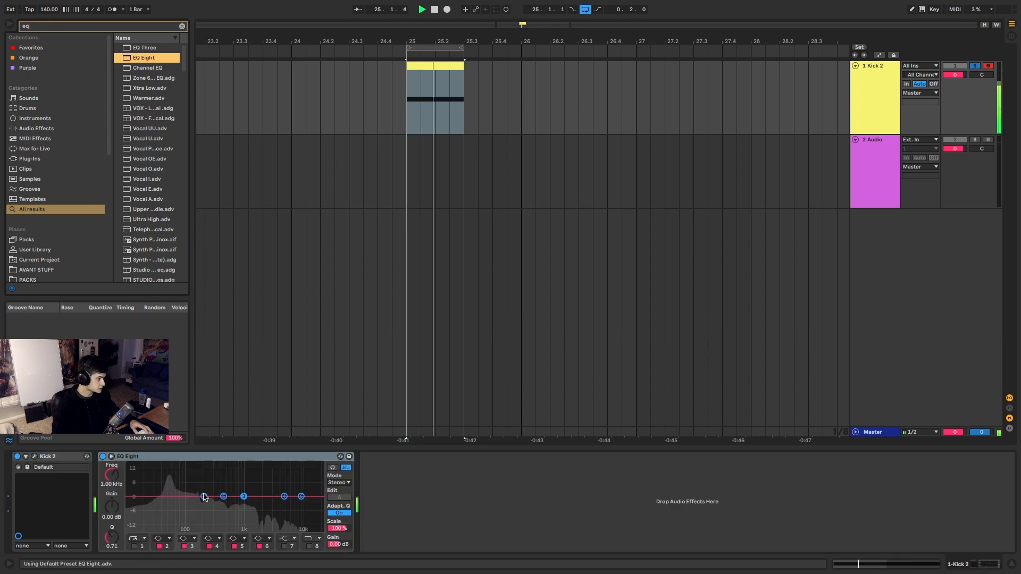
drag(203, 496, 187, 497)
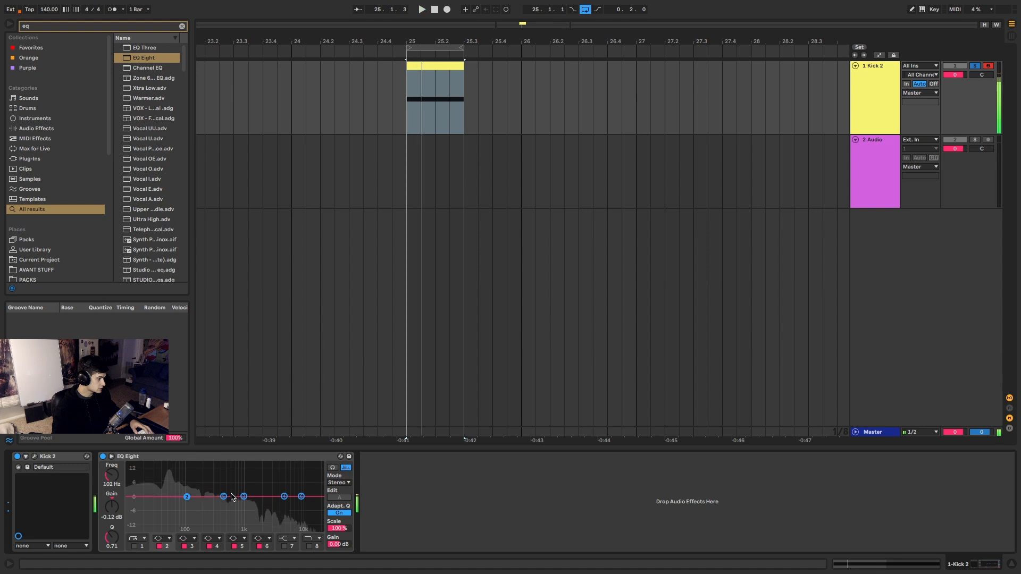
key(space)
Enable the band 7 high shelf, move it to about 1 kHz, and add a broad 2.60 dB boost at 91.8 Hz.
click(285, 547)
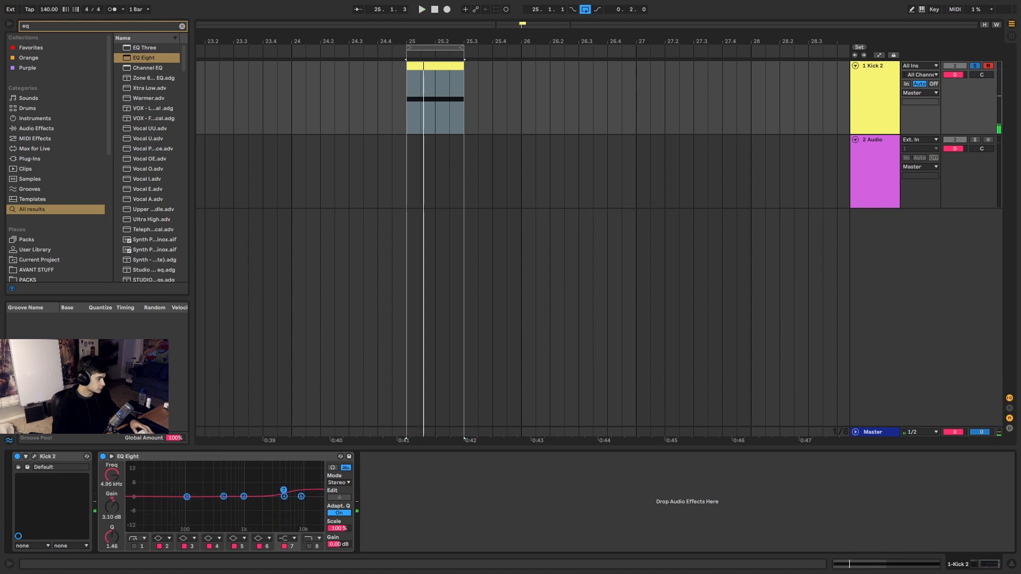
key(space)
drag(283, 490, 184, 491)
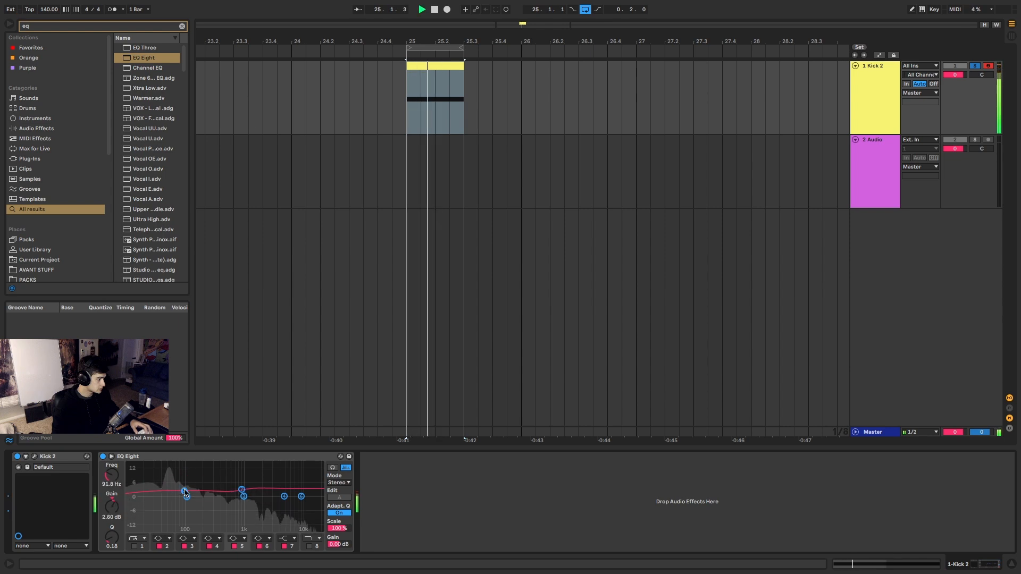
Examine the kick's low-frequency peak in the Master track's spectrum analyzer during playback.
click(877, 433)
key(space)
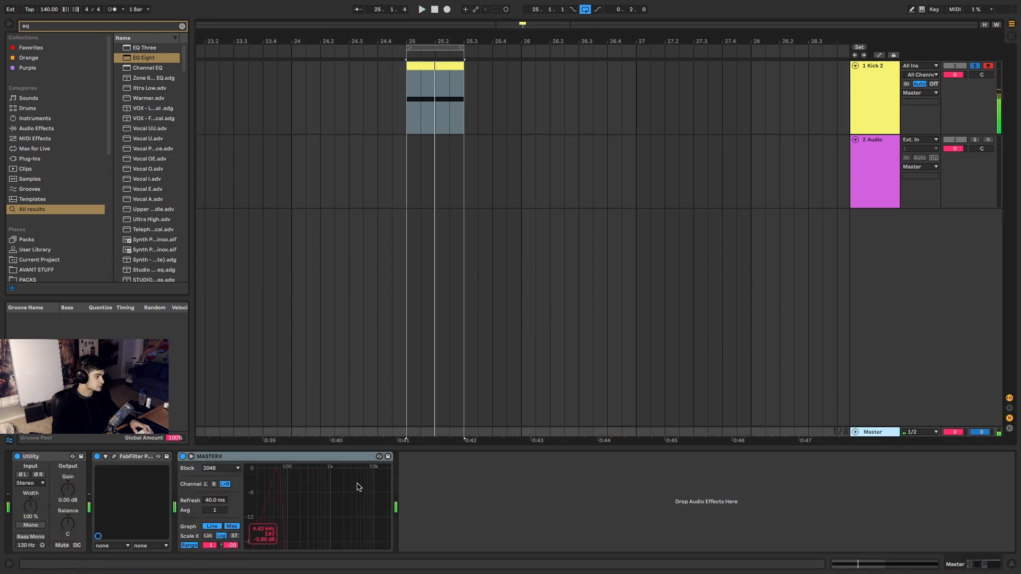
key(space)
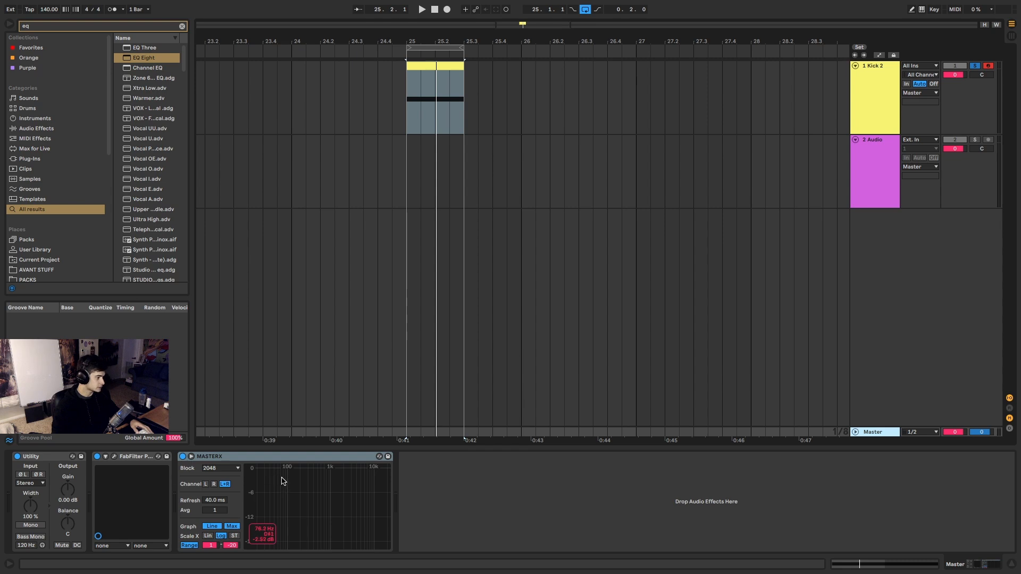
key(space)
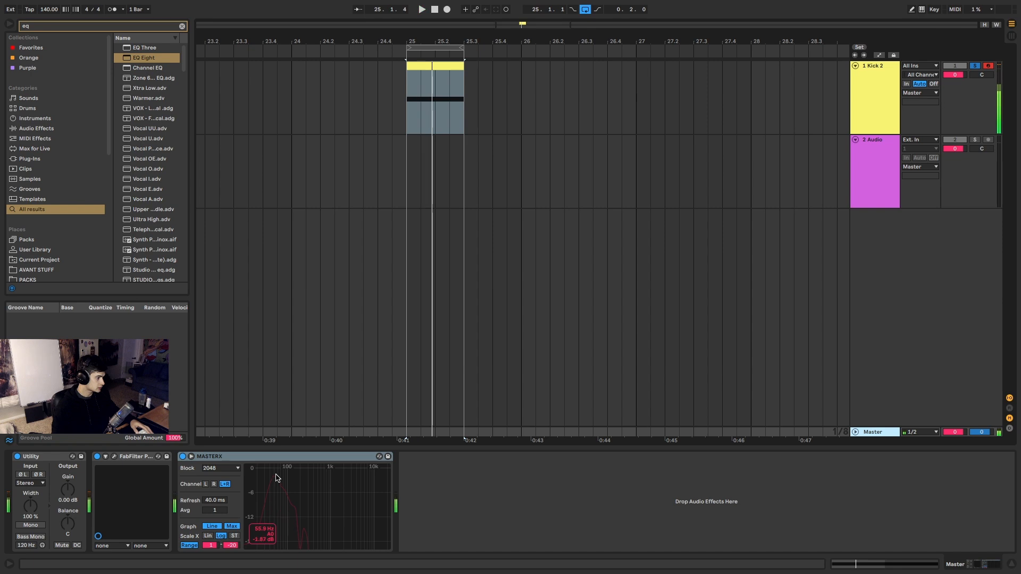
Add a Drum Buss after EQ Eight on the Kick 2 track.
click(873, 95)
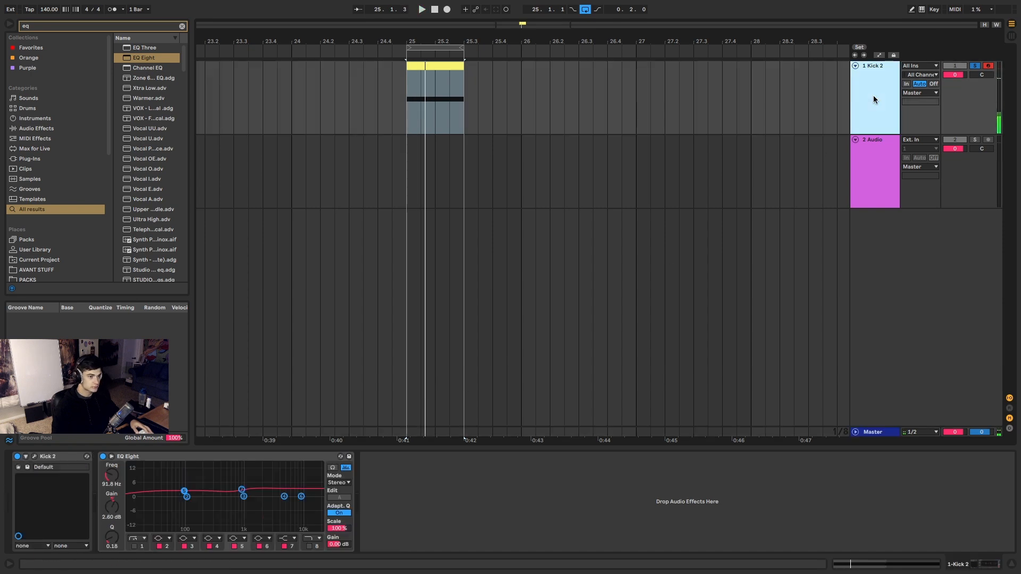
key(super+f)
text(drum)
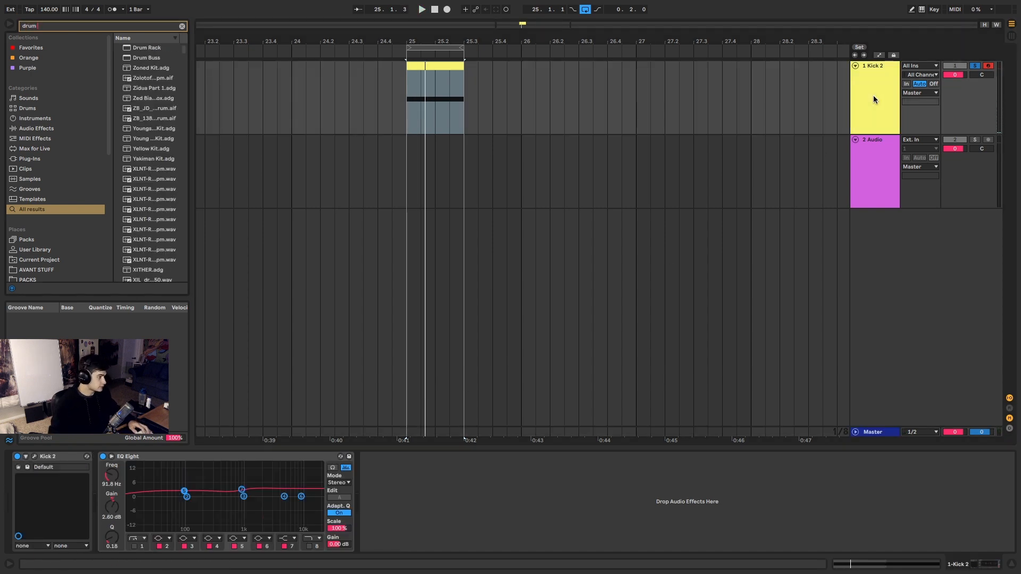
double_click(150, 58)
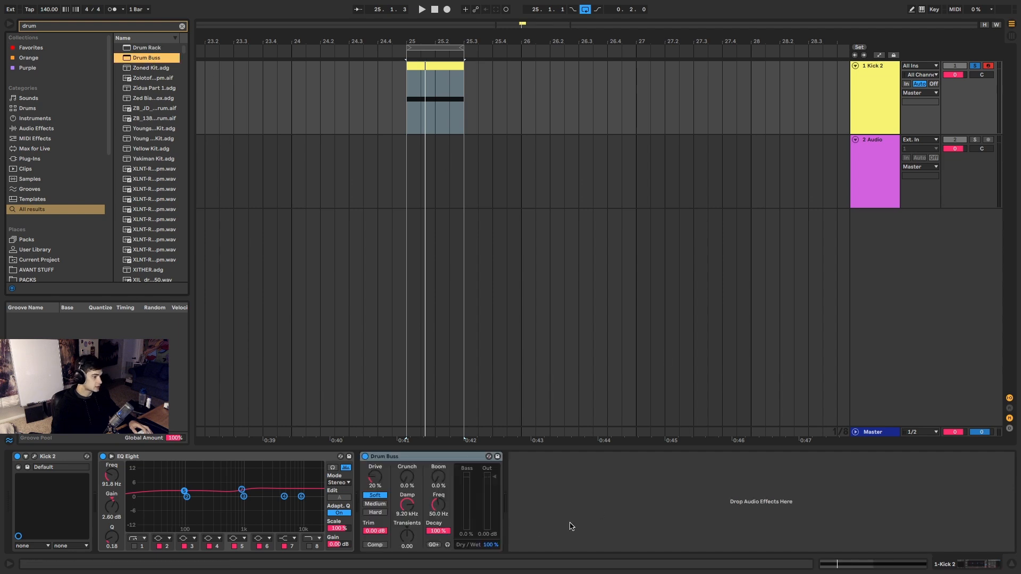
Set the Drum Buss Transients to 0.19 while auditioning the kick with softer and stronger settings.
key(space)
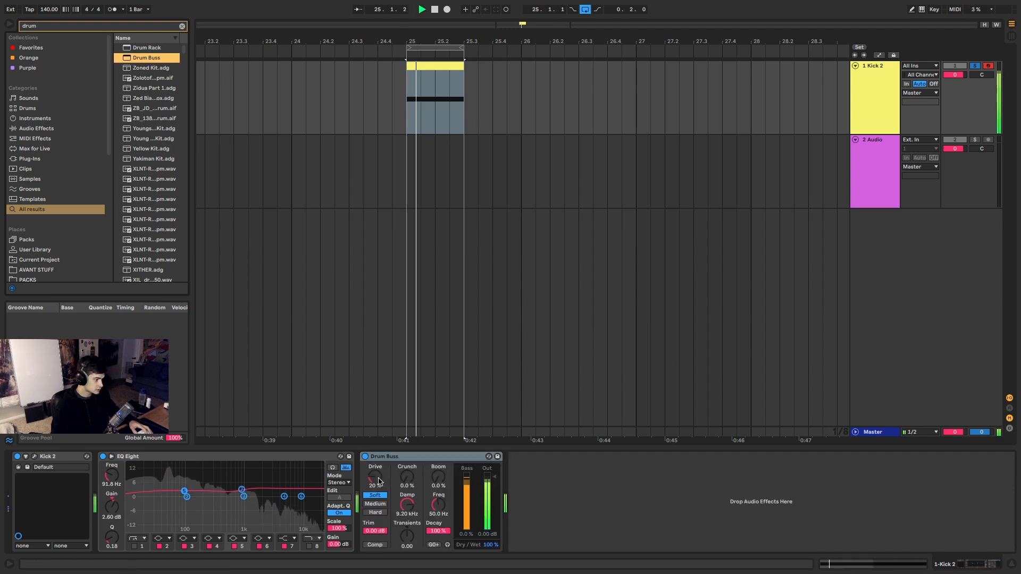
mouse_move(407, 536)
mouse_down()
mouse_move(407, 564)
mouse_move(410, 538)
mouse_up()
click(9, 563)
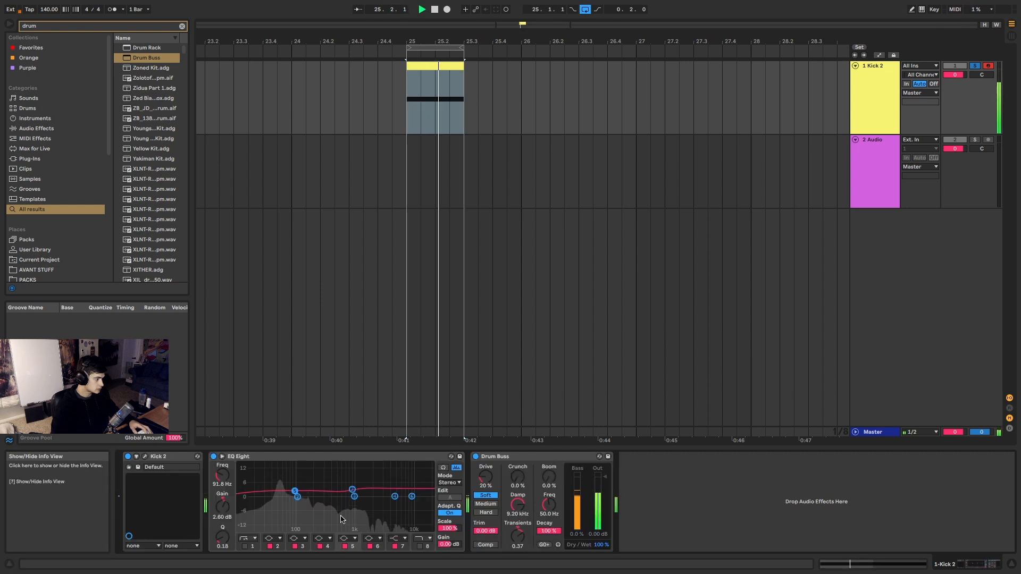
key(space)
drag(518, 532, 519, 548)
key(space)
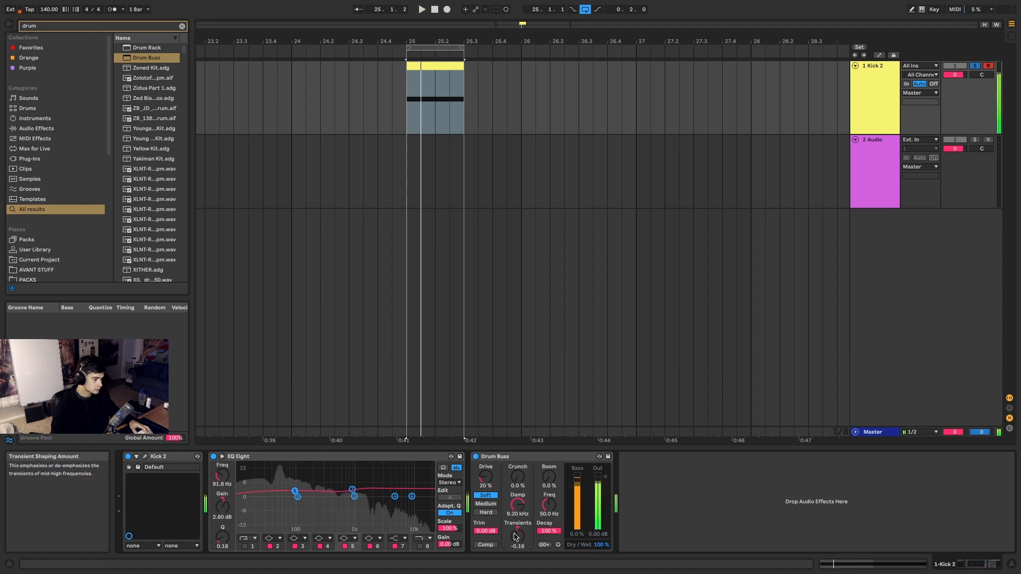
key(space)
key(space)
key(space)
key(space)
key(space)
key(space)
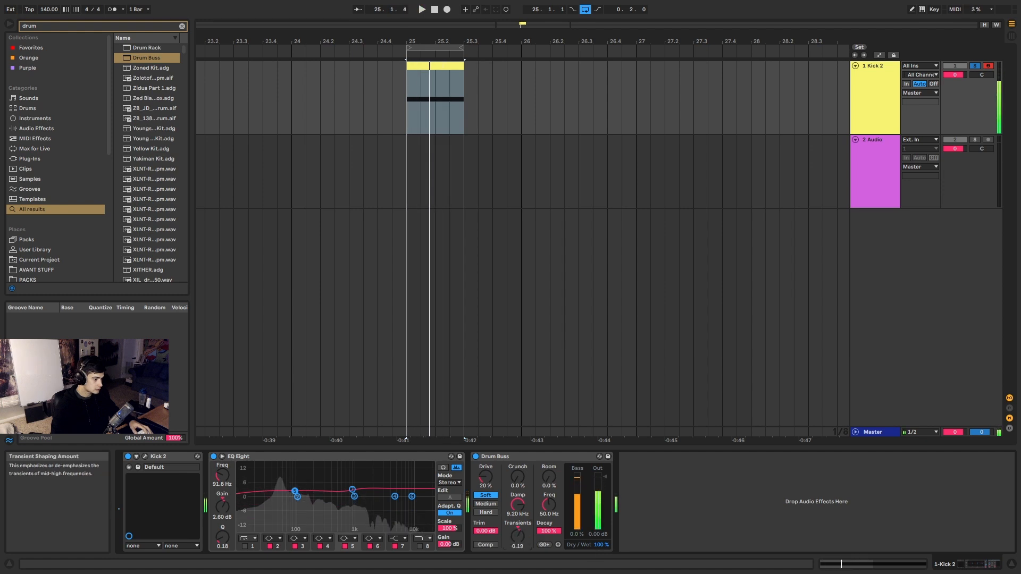
drag(519, 535, 519, 525)
key(space)
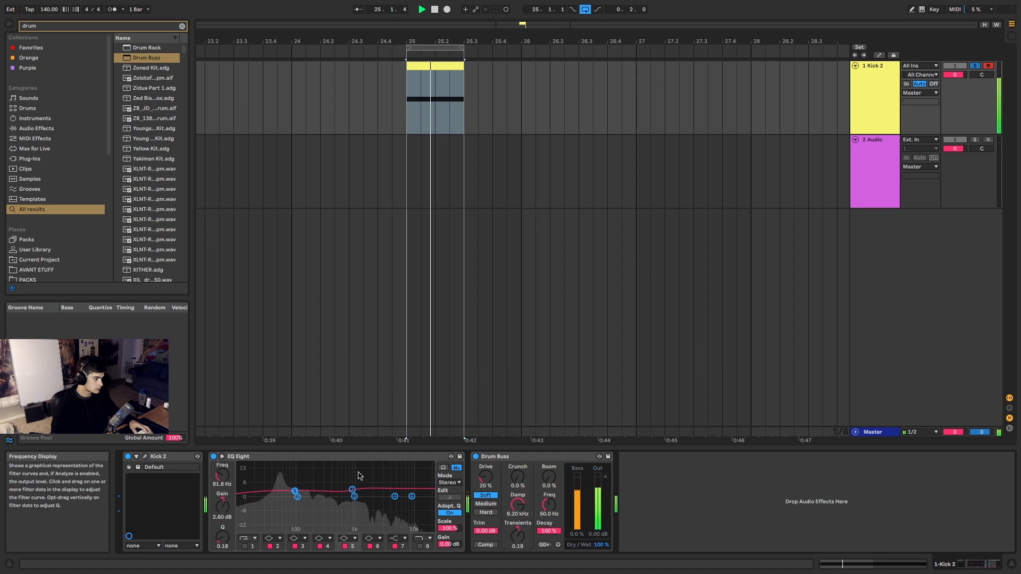
key(space)
key(space)
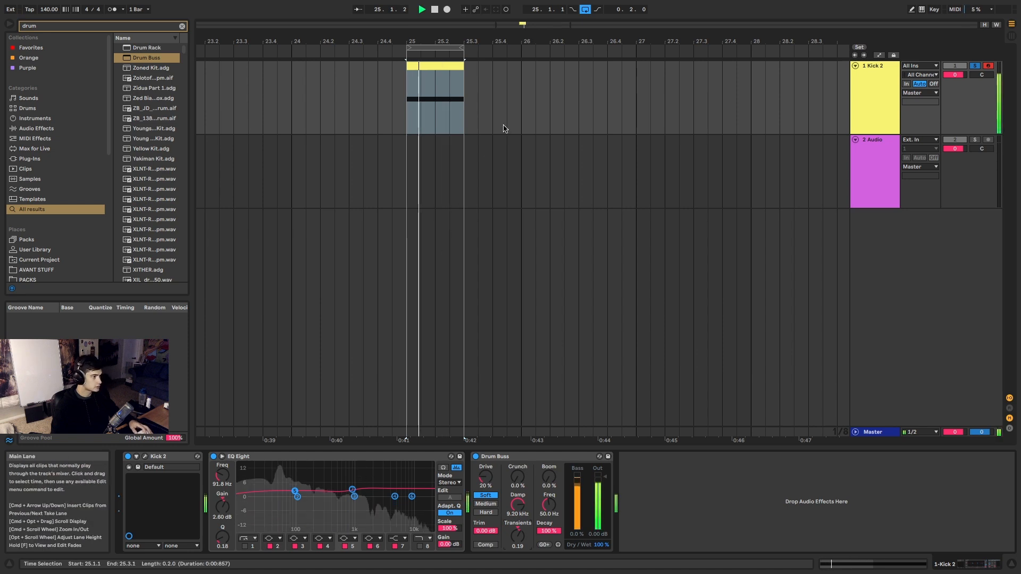
Set the 2 Audio track's input to 1-Kick 2 and arm the track for recording.
click(882, 92)
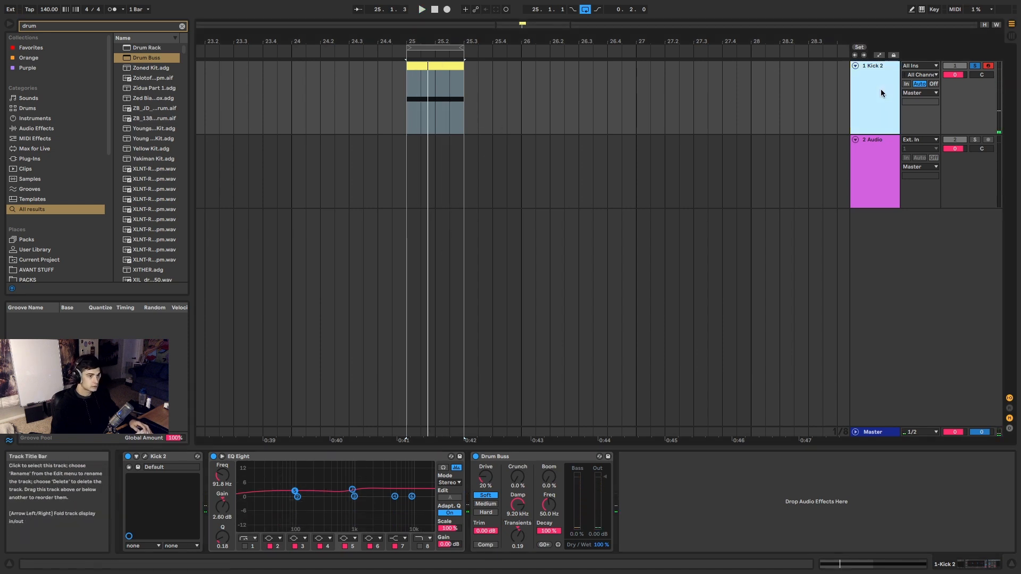
click(886, 160)
click(920, 139)
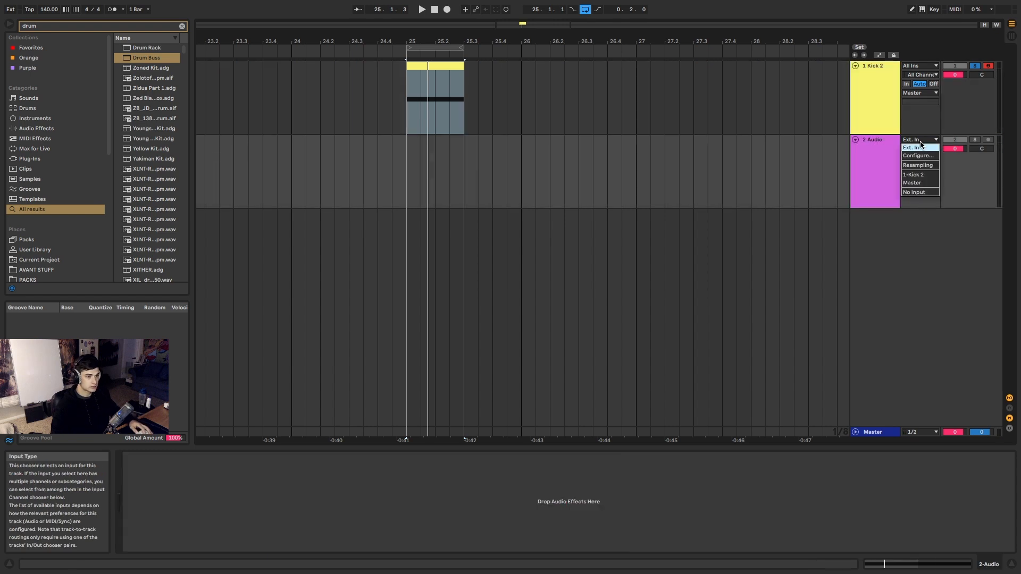
click(876, 160)
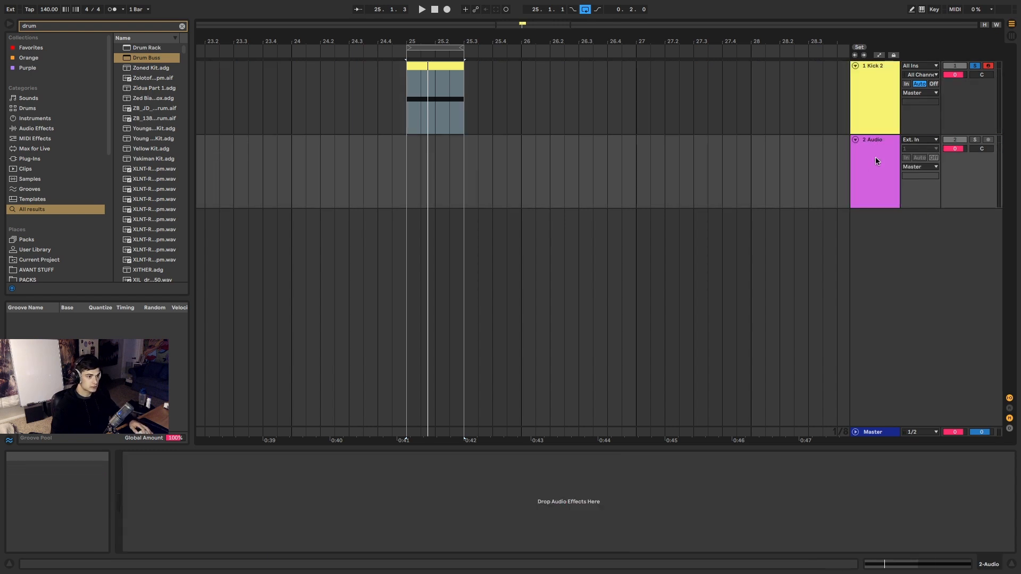
click(921, 140)
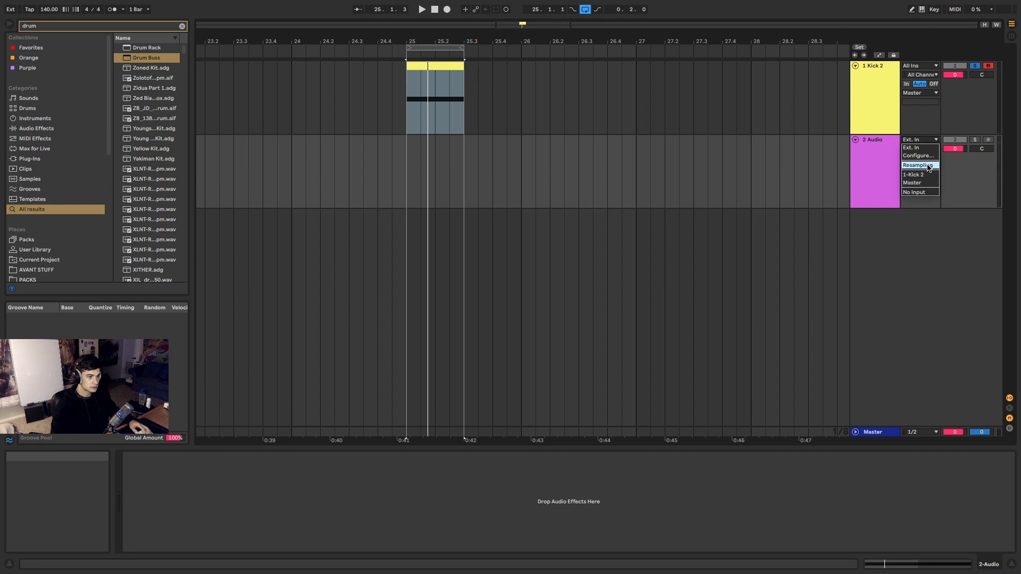
click(933, 175)
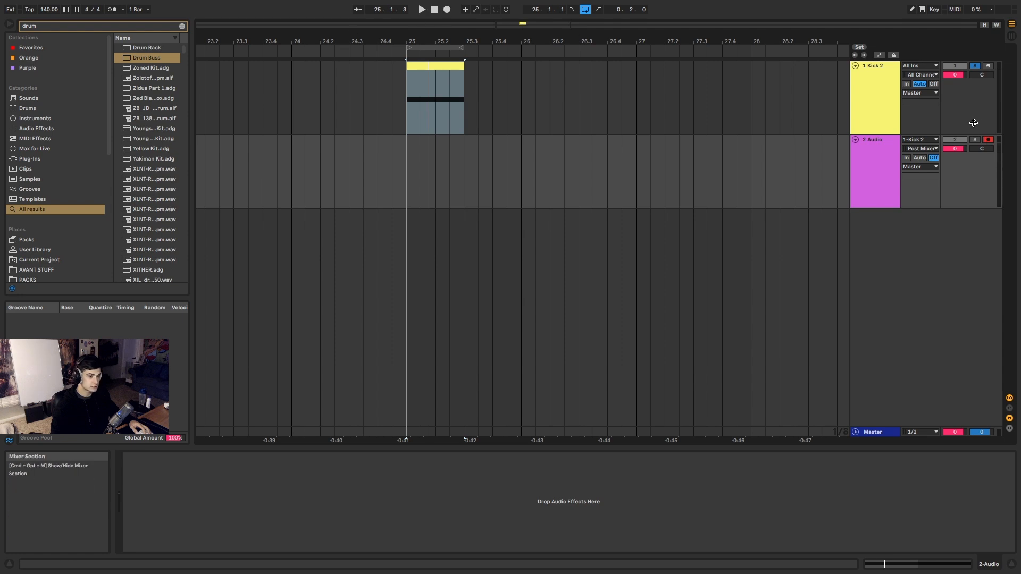
Record the kick onto the 2 Audio track and move the recorded clip to 24.3.
click(450, 11)
key(space)
scroll(399, 154, up, 10)
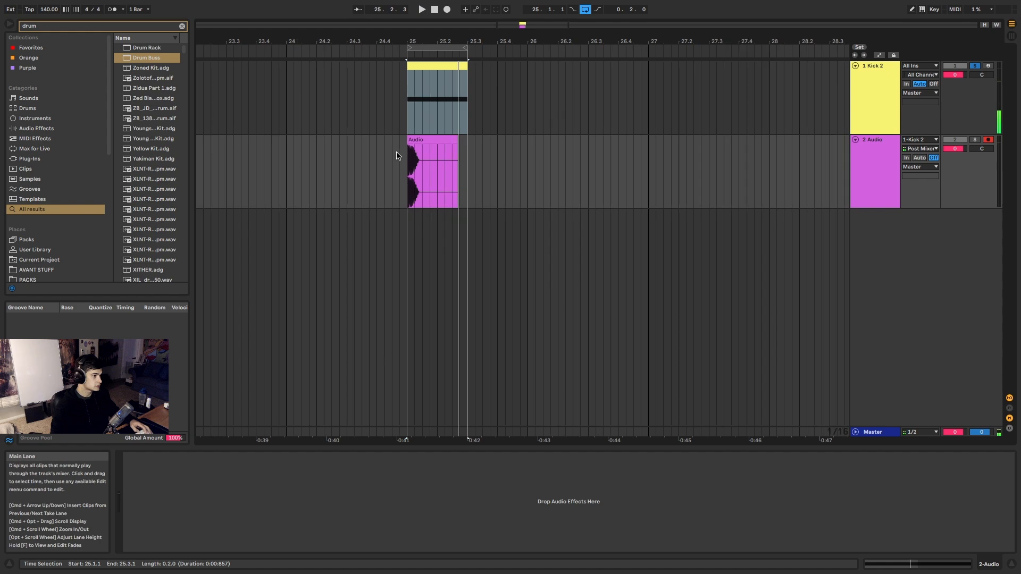
scroll(490, 159, down, 10)
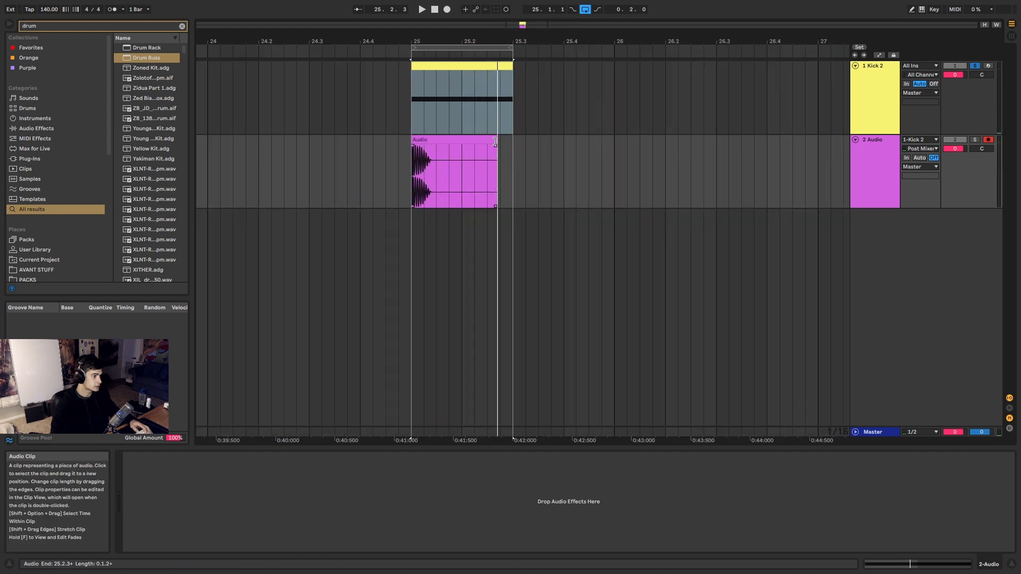
click(442, 144)
drag(442, 144, 323, 142)
Shorten the recorded kick clip to end at about 24.3.2 and give it a long curved fade-out.
scroll(323, 142, up, 10)
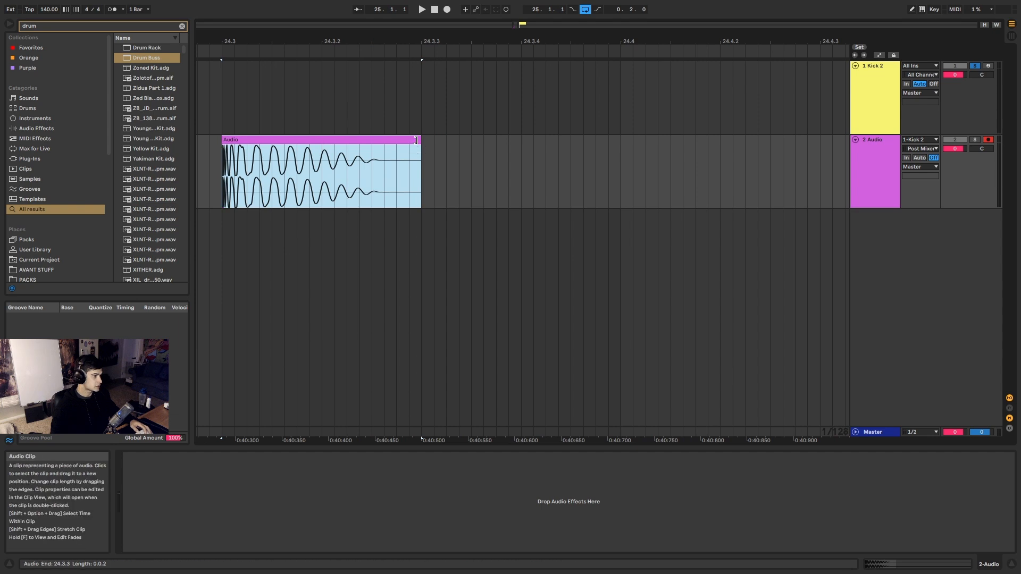
drag(421, 145, 256, 147)
drag(321, 177, 291, 179)
click(289, 139)
Solo the 2 Audio track and audition the recorded kick clip repeatedly.
key(space)
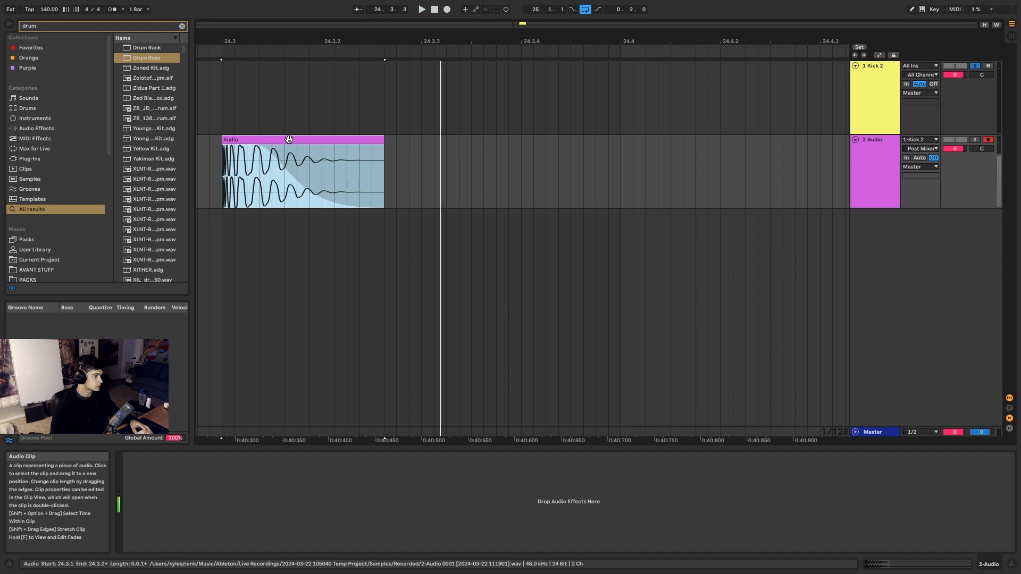
key(space)
key(space)
key(space)
key(space)
click(975, 140)
key(space)
key(space)
key(space)
key(space)
key(space)
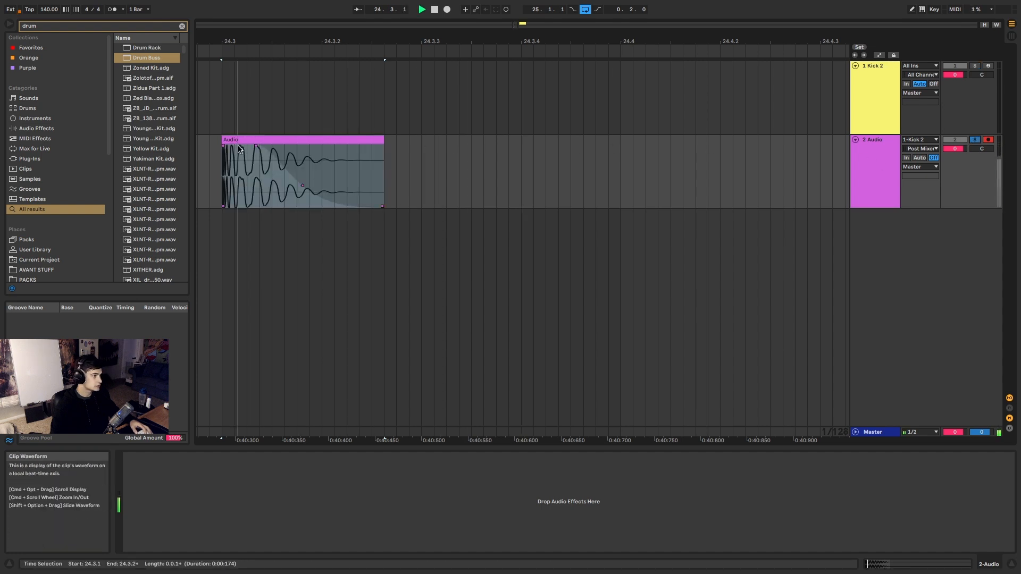
key(space)
key(space)
Start the recorded kick clip's fade-out slightly further into the clip and audition the result.
click(254, 147)
key(space)
key(space)
key(space)
key(space)
key(space)
key(space)
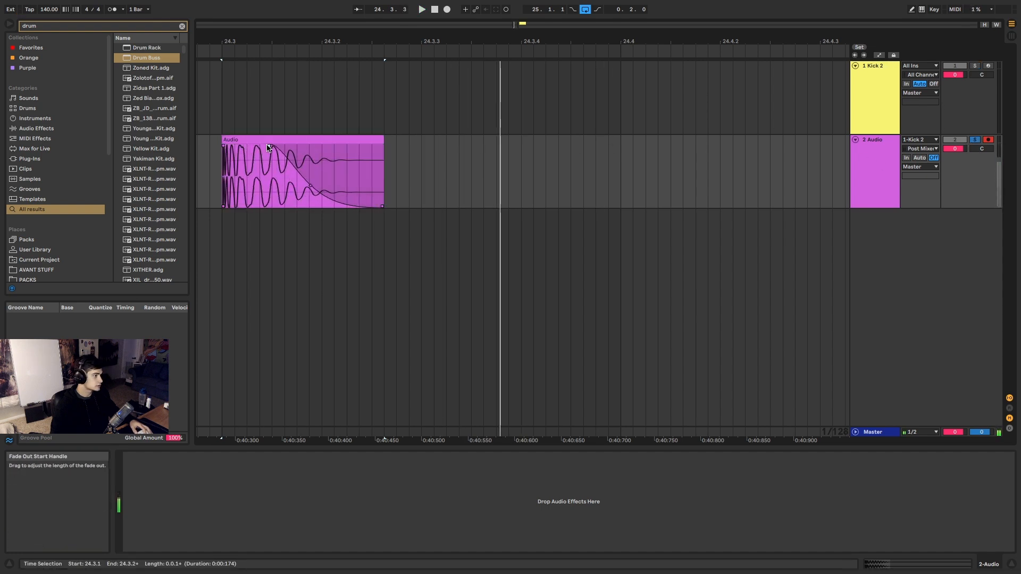
key(space)
key(space)
key(space)
key(space)
key(space)
key(space)
key(space)
scroll(501, 139, down, 10)
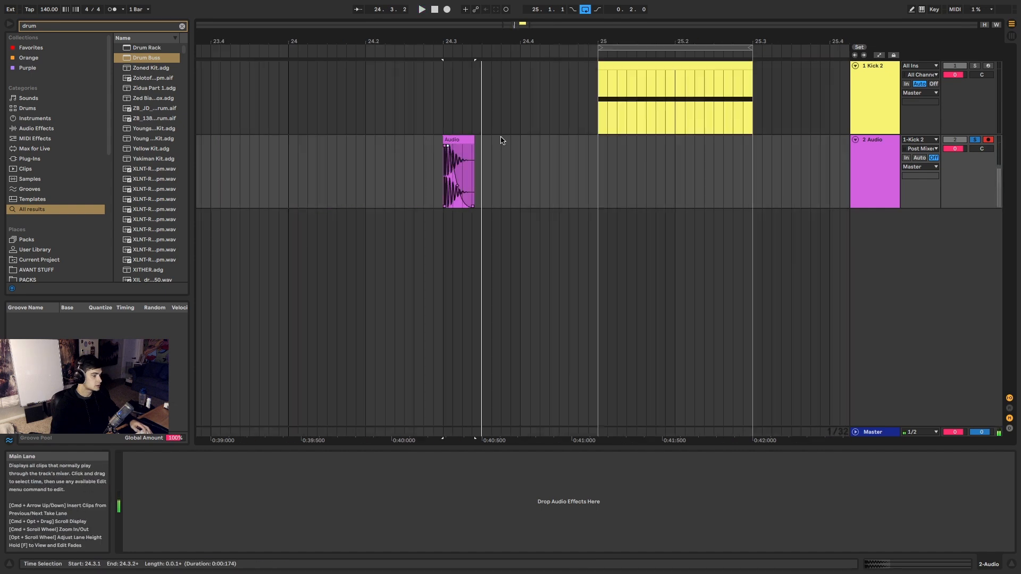
In Kick 2's pitch envelope, move the 208 Hz node to F#2 / 92 Hz and the first 55 Hz node to about 1.1.3.
click(632, 90)
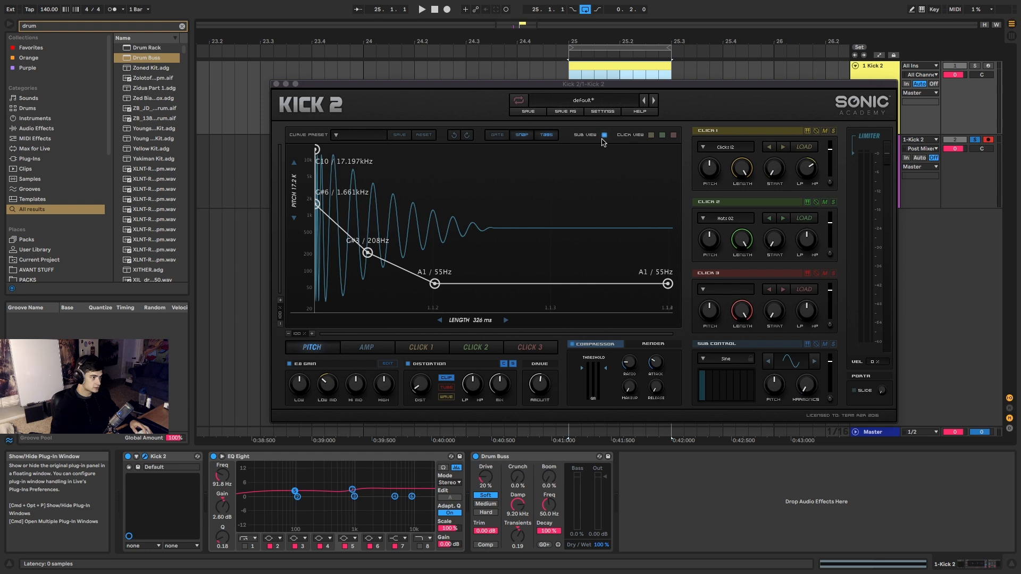
drag(636, 83, 475, 128)
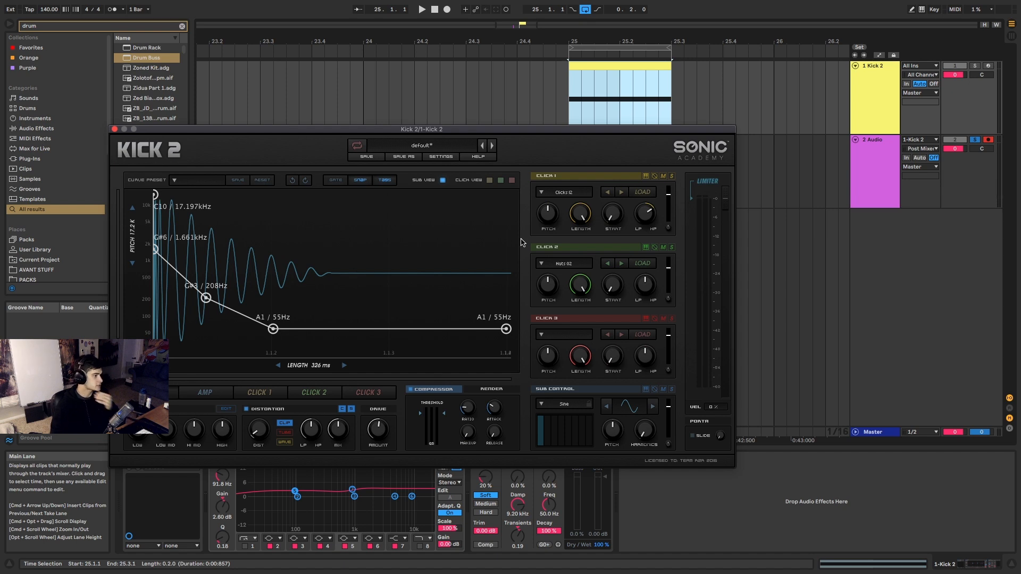
drag(206, 298, 185, 305)
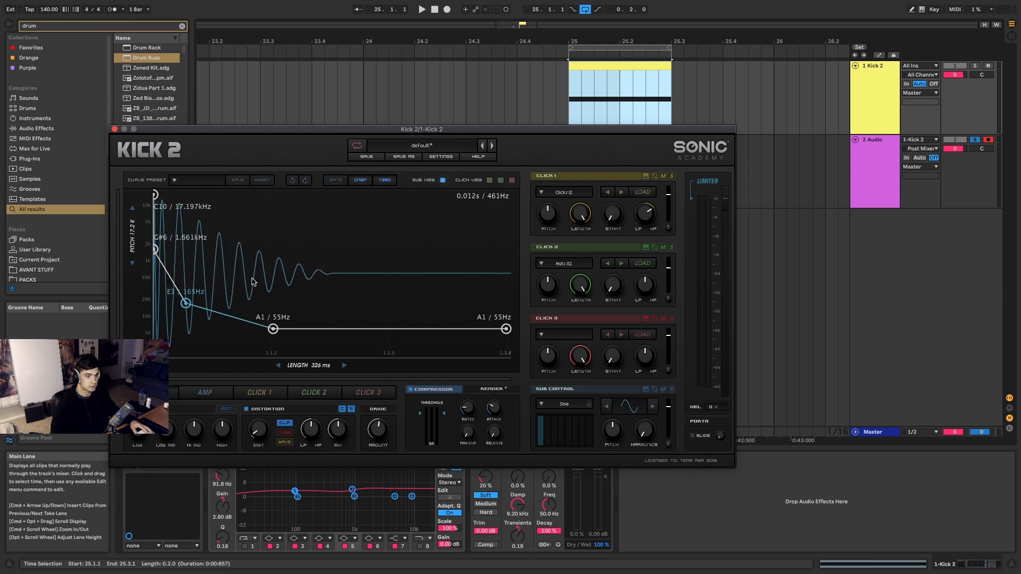
key(space)
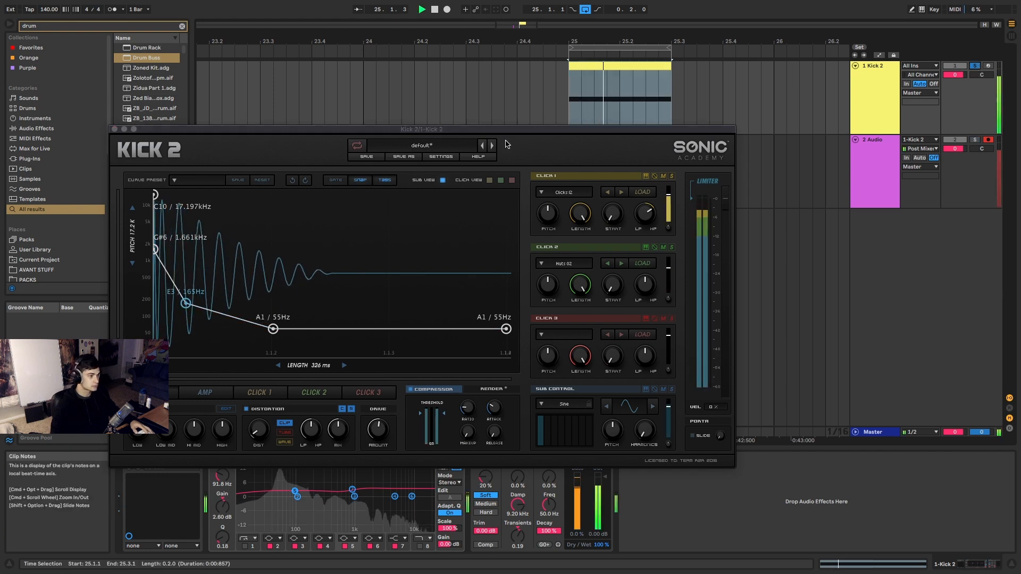
drag(272, 328, 394, 335)
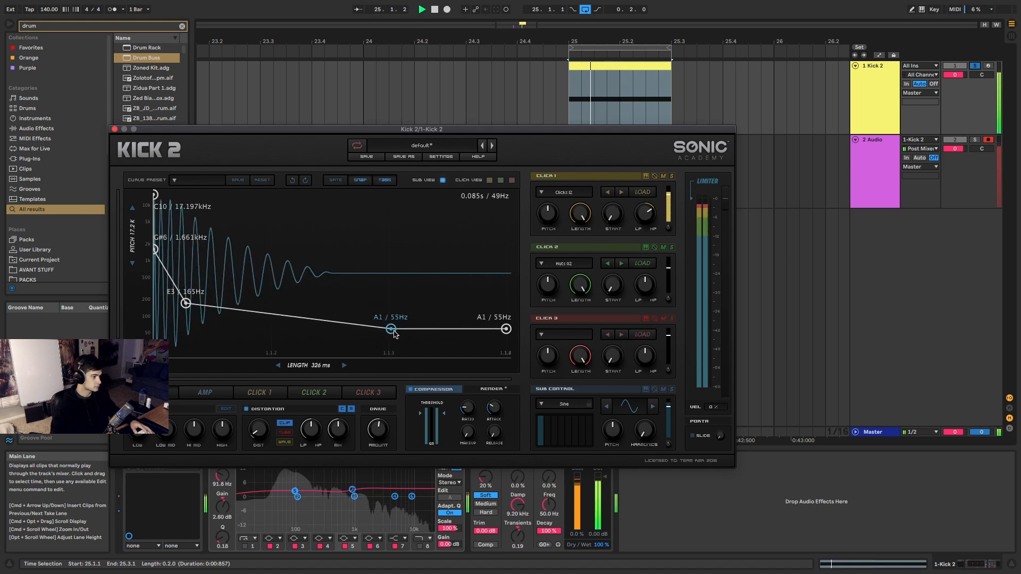
drag(192, 308, 260, 319)
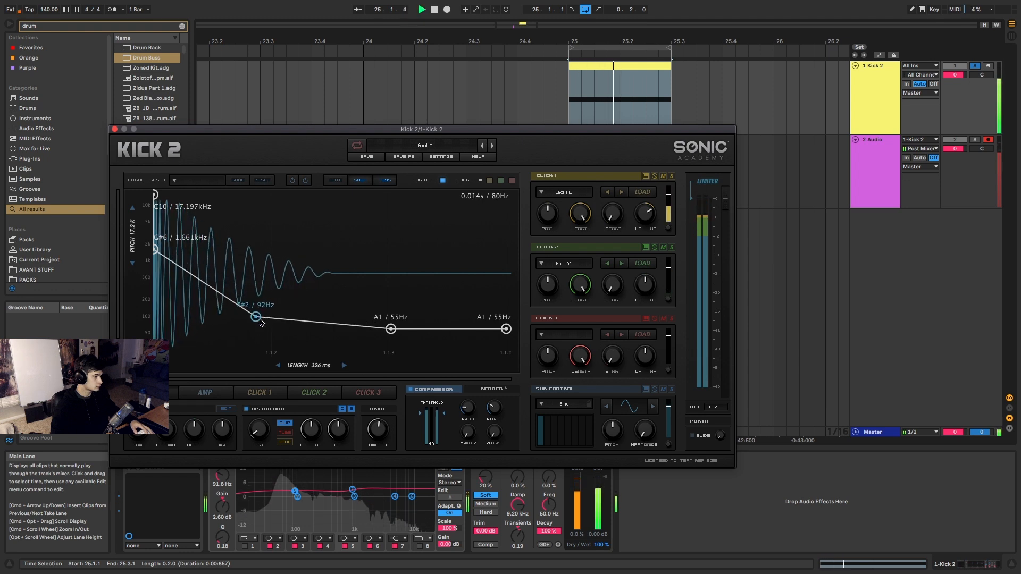
Add a pitch envelope node at F#4 / 370 Hz and raise the 1.661 kHz node to F7 / 2.794 kHz.
double_click(189, 283)
drag(193, 284, 177, 288)
mouse_move(155, 251)
mouse_down()
mouse_move(162, 216)
mouse_move(144, 239)
mouse_up()
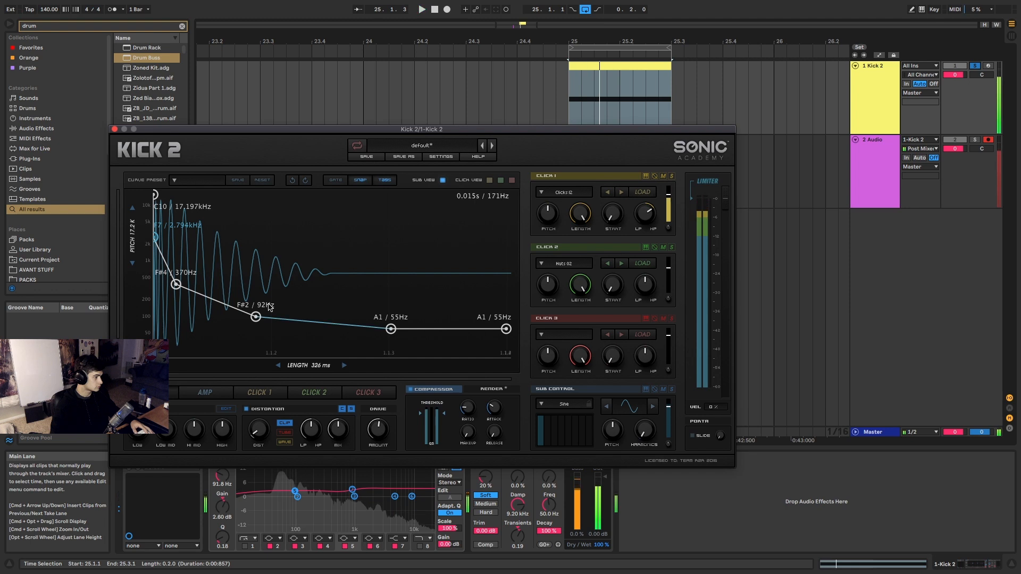
key(space)
Try other Click 1 samples, choose Noise 09, and set the kick length to 342 ms.
click(621, 193)
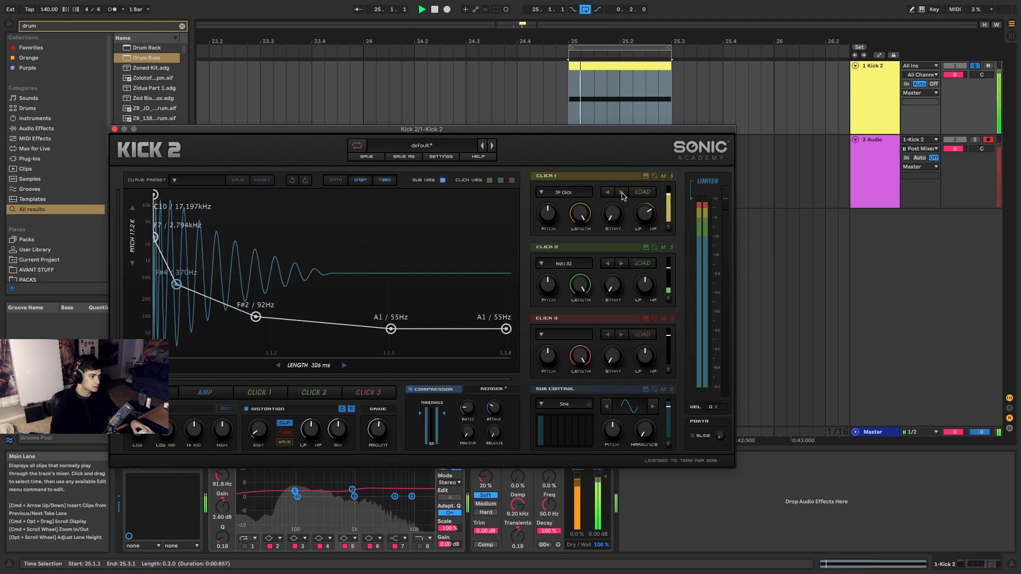
click(608, 193)
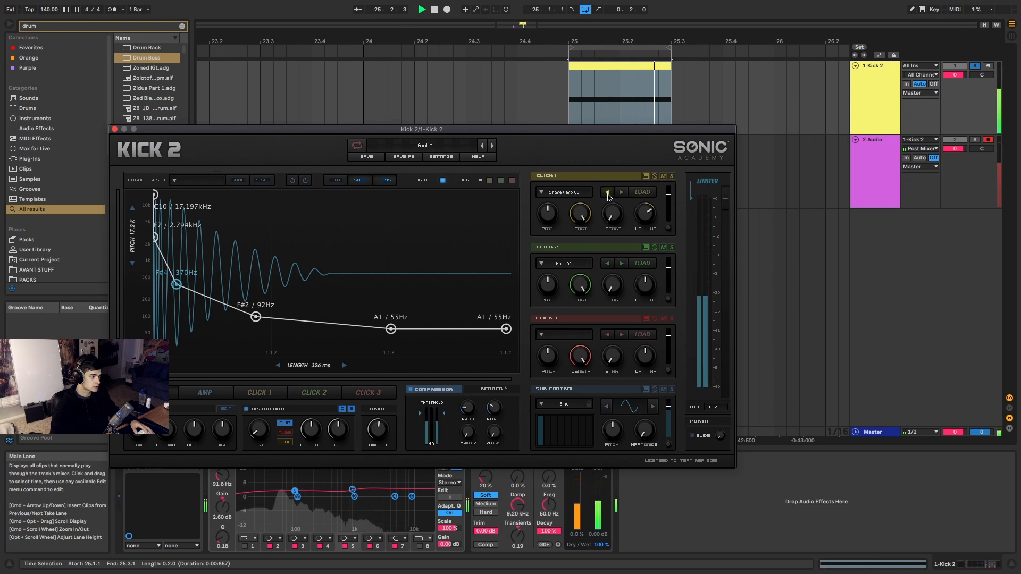
click(608, 192)
click(573, 194)
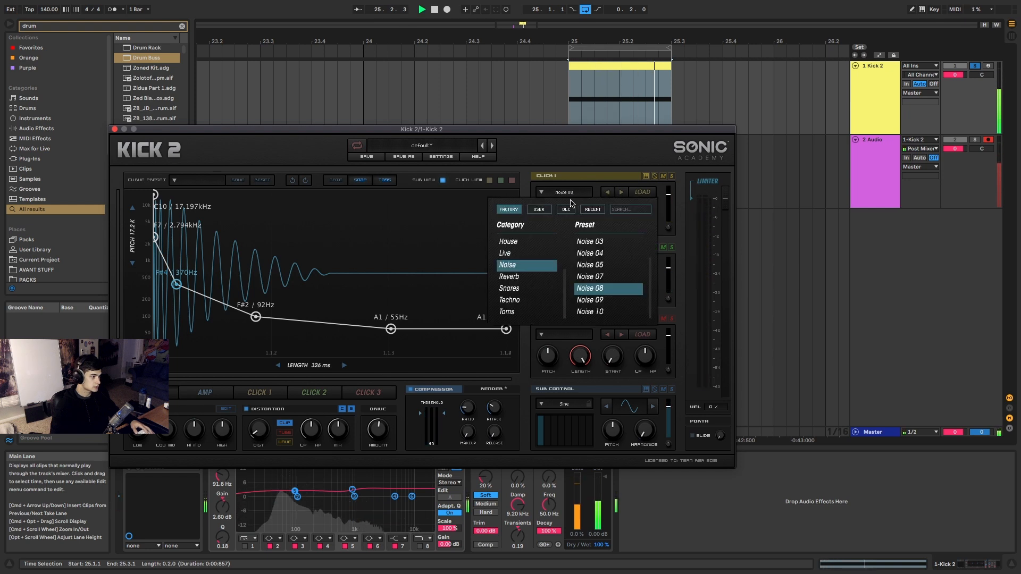
click(602, 178)
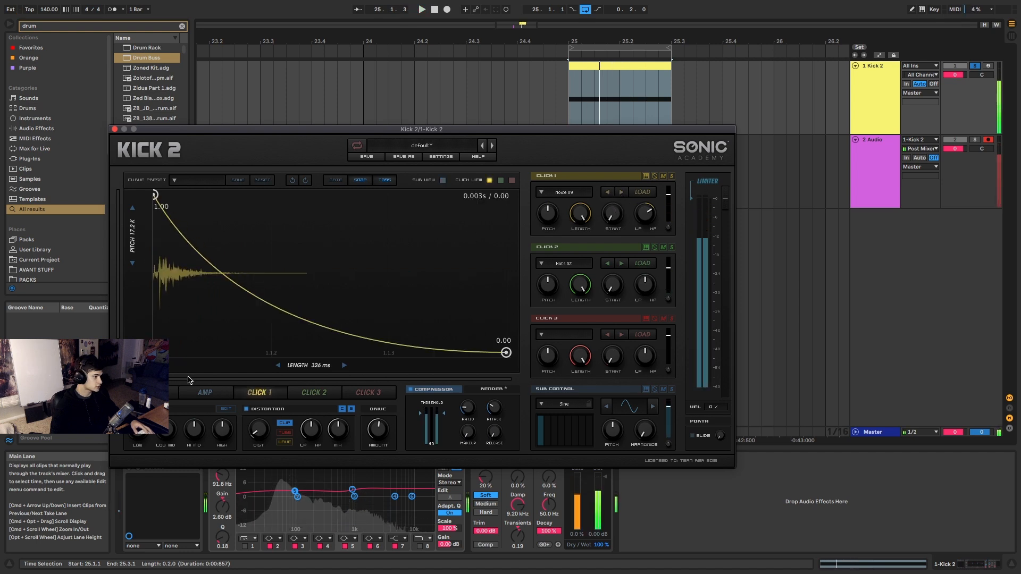
mouse_move(293, 367)
mouse_down()
mouse_move(294, 353)
mouse_move(293, 375)
mouse_move(294, 361)
mouse_move(314, 365)
mouse_up()
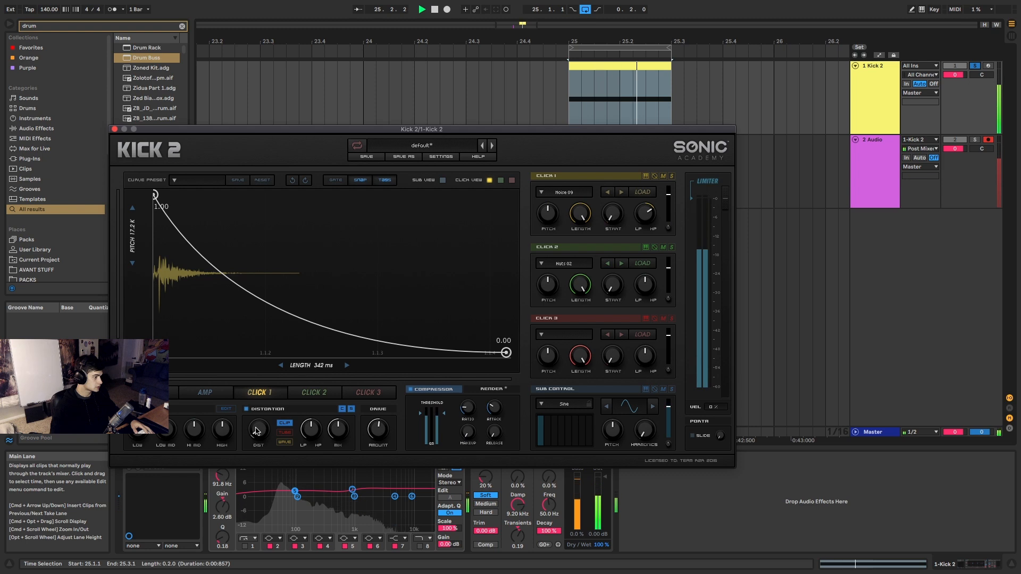
Switch the Click 2 sample to Hats 03 and audition it with its amplitude envelope displayed.
click(324, 392)
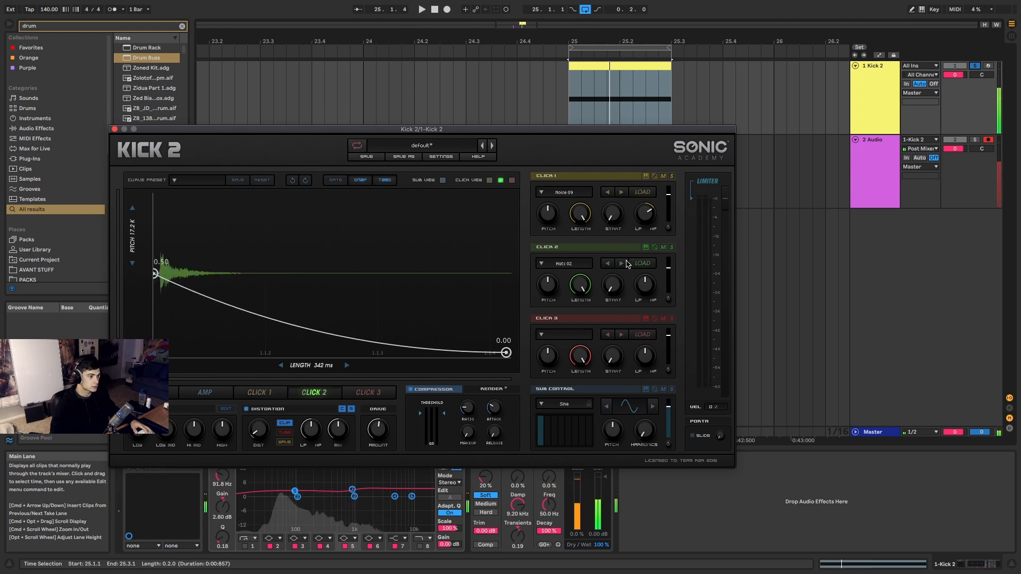
click(621, 264)
key(space)
click(622, 264)
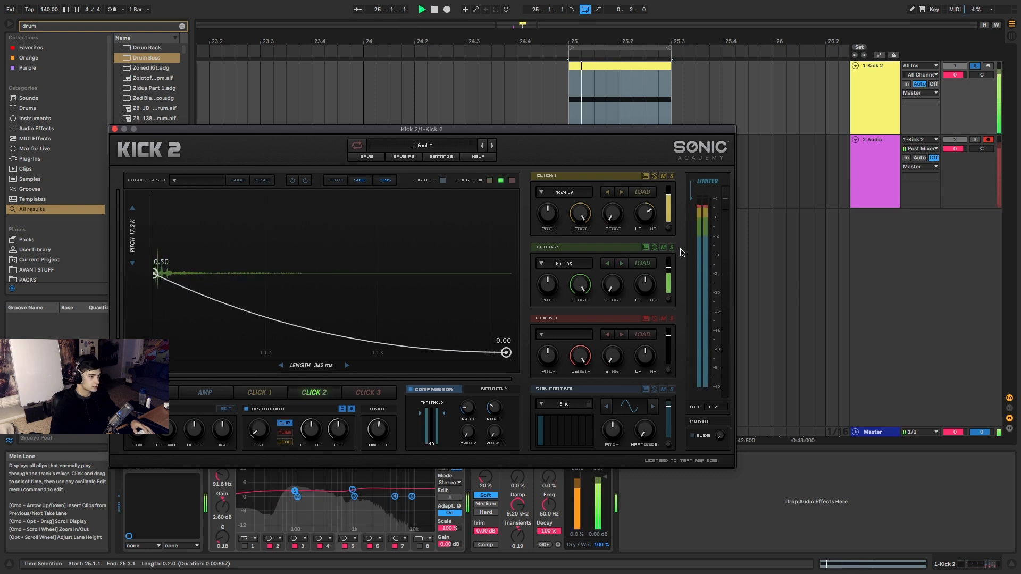
key(space)
drag(282, 292, 280, 308)
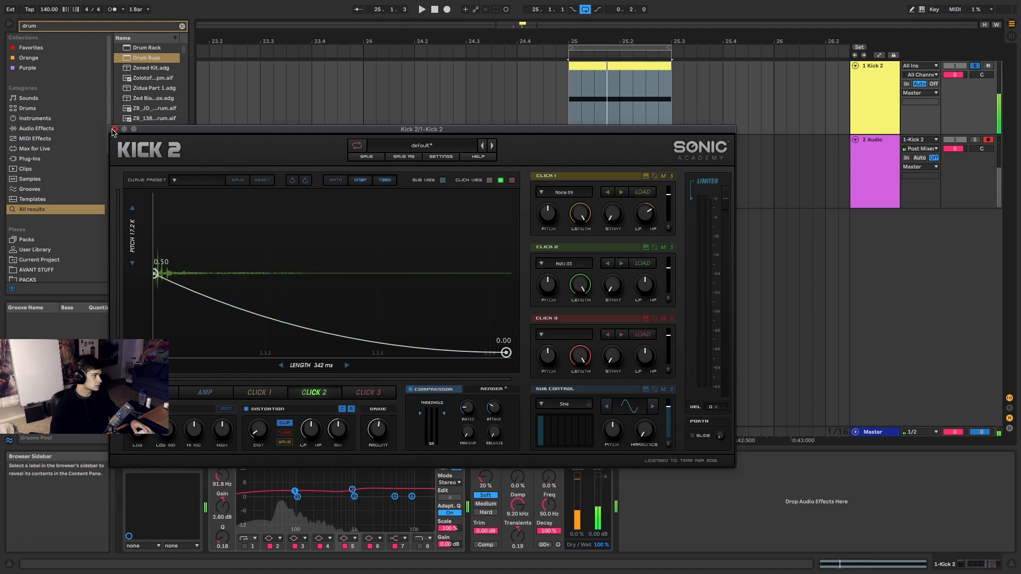
Record the revised kick onto the 2 Audio track and move the new clip ahead of the first recorded clip.
click(115, 129)
click(448, 10)
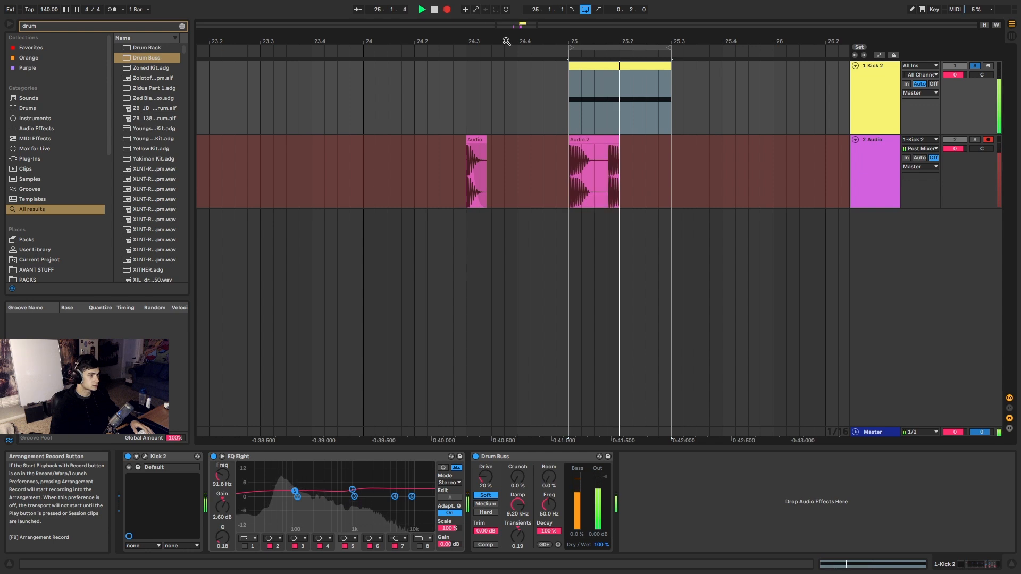
key(space)
drag(574, 139, 292, 142)
Reshape the Kick 2 pitch envelope between 2.794 kHz and 55 Hz with nodes at D5 / 587 Hz, B3 / 247 Hz and C3 / 131 Hz.
click(599, 69)
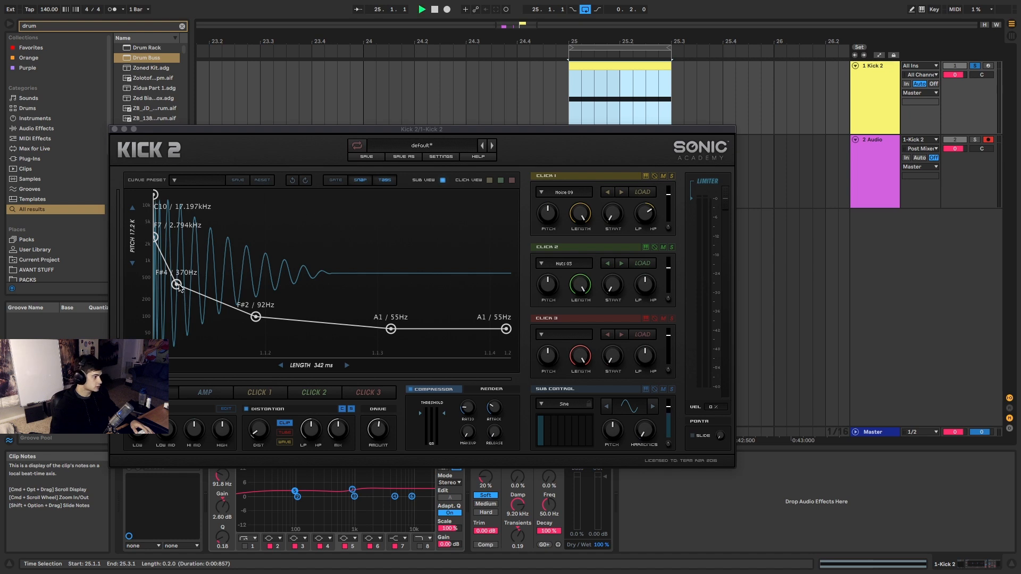
mouse_move(179, 288)
mouse_down()
mouse_move(157, 289)
mouse_move(172, 283)
mouse_up()
drag(258, 316, 200, 294)
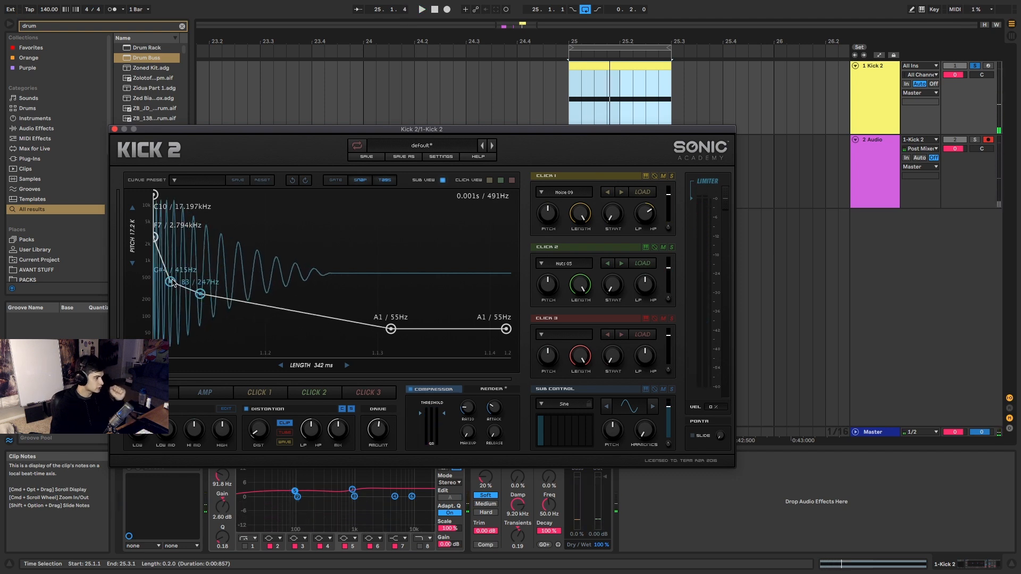
key(space)
mouse_move(173, 283)
mouse_down()
mouse_move(173, 268)
mouse_move(171, 277)
mouse_up()
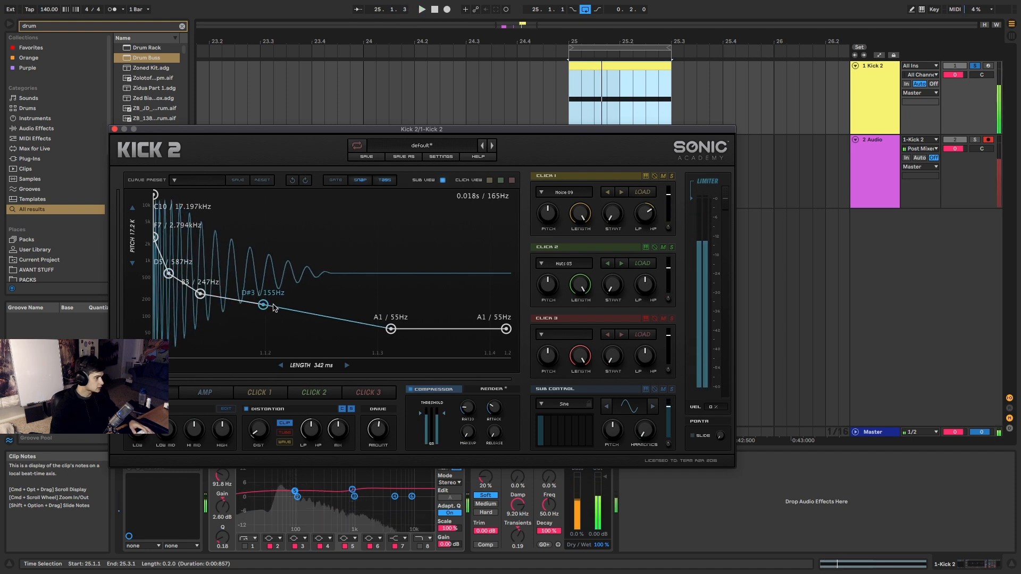
mouse_move(264, 305)
mouse_down()
mouse_move(276, 323)
mouse_move(322, 330)
mouse_move(286, 330)
mouse_move(273, 308)
mouse_up()
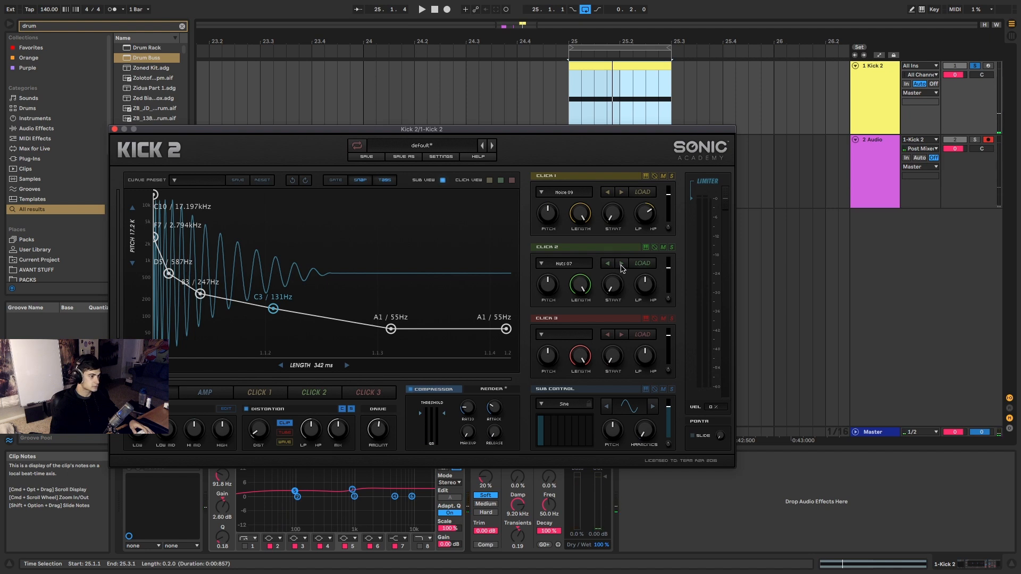
Raise the Click 2 level slightly and audition its Hats 10 sample with the Click 2 amplitude envelope displayed.
key(space)
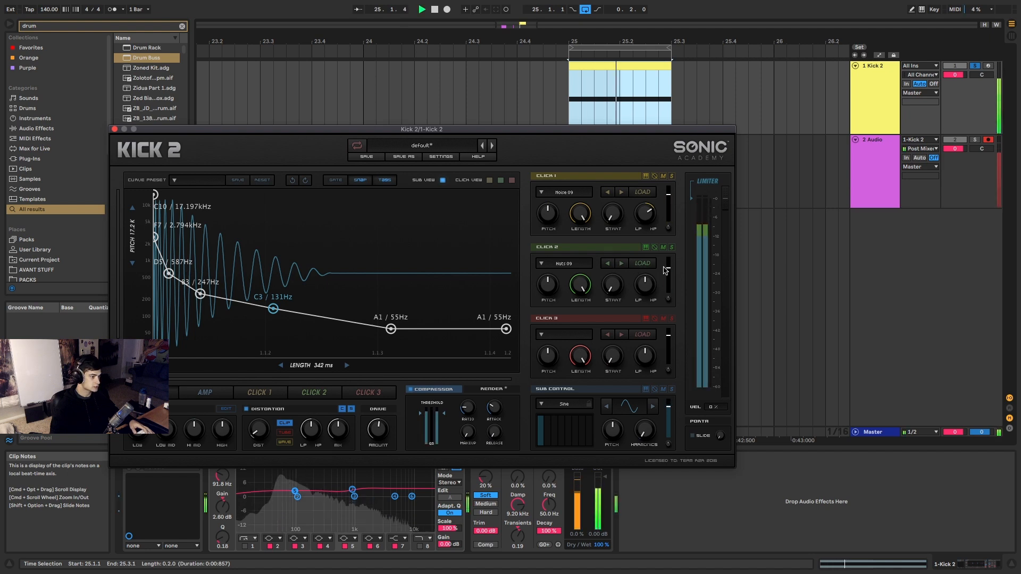
drag(669, 268, 671, 265)
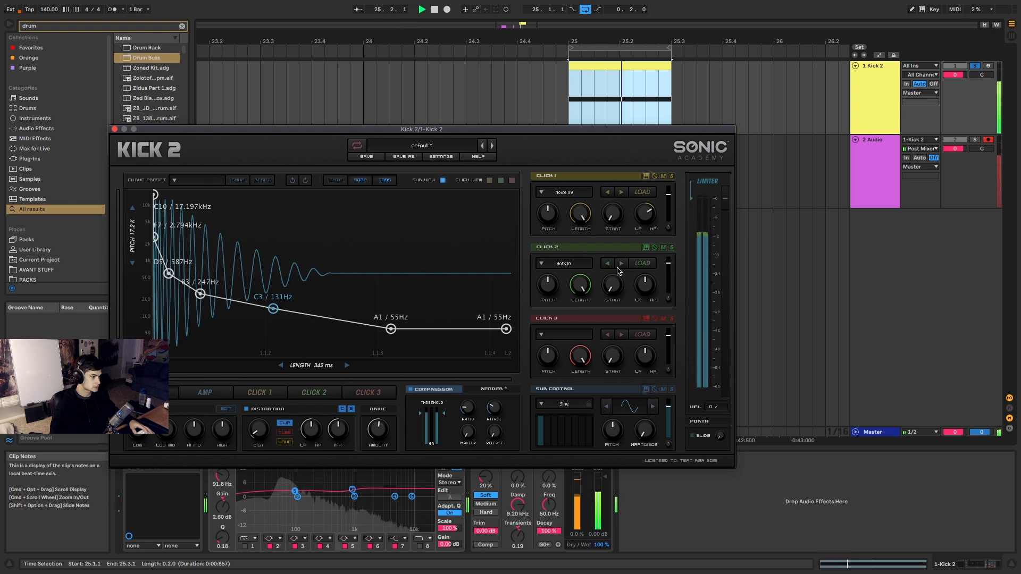
key(space)
click(318, 392)
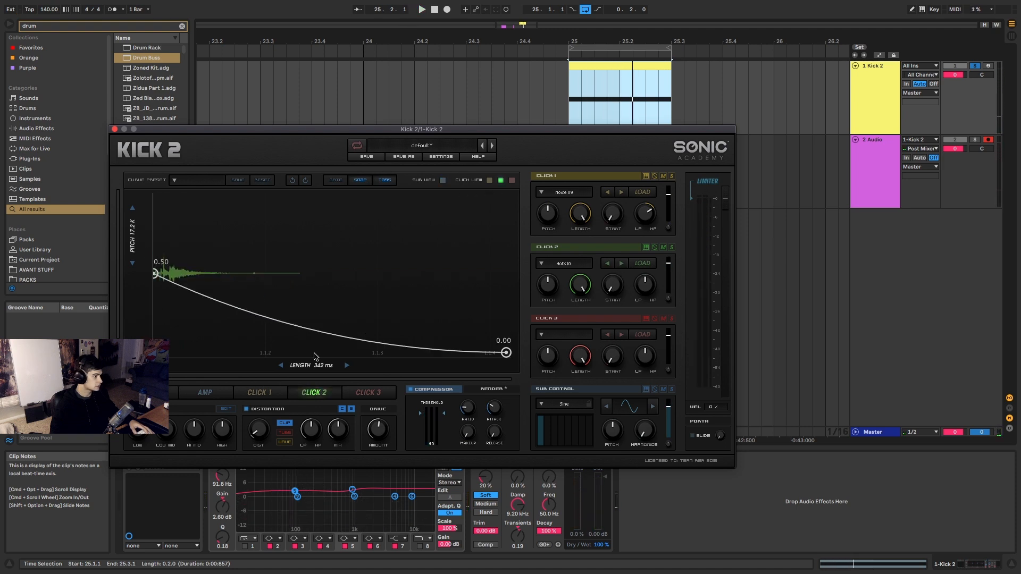
key(space)
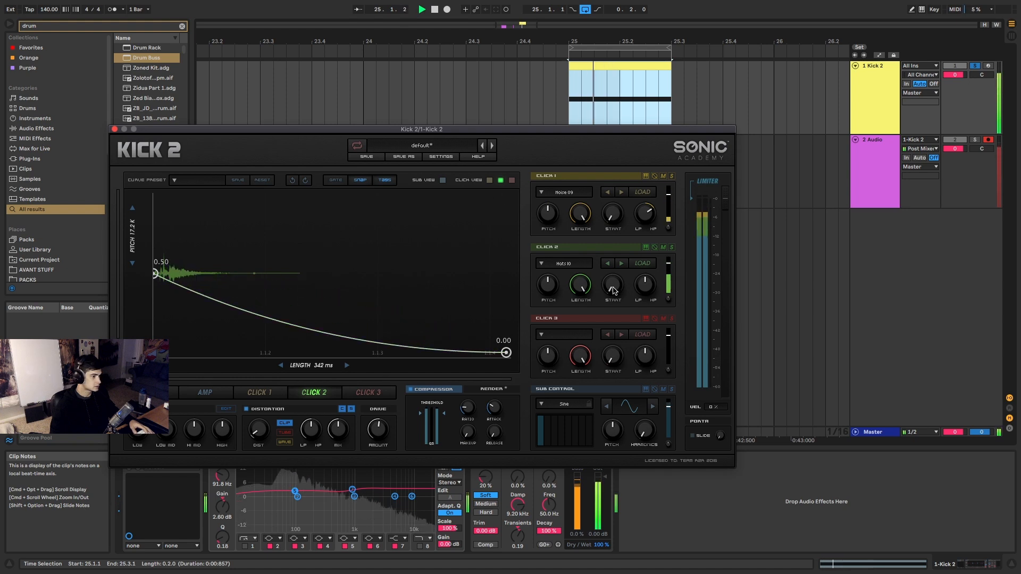
Try further hat samples for Click 2, including Hats 12, Hats 30 and Hats 31, auditioning the kick with them.
click(621, 264)
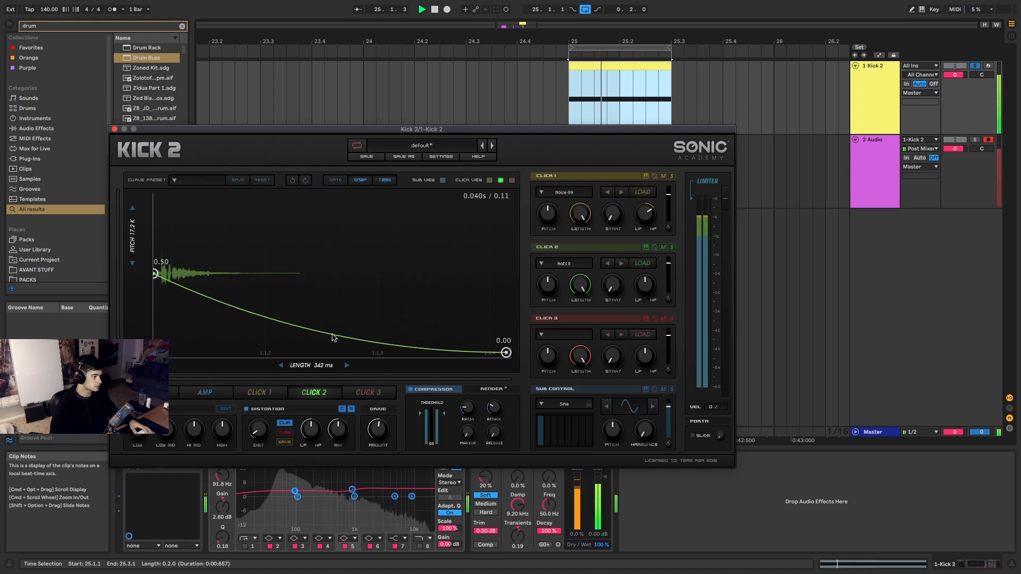
key(space)
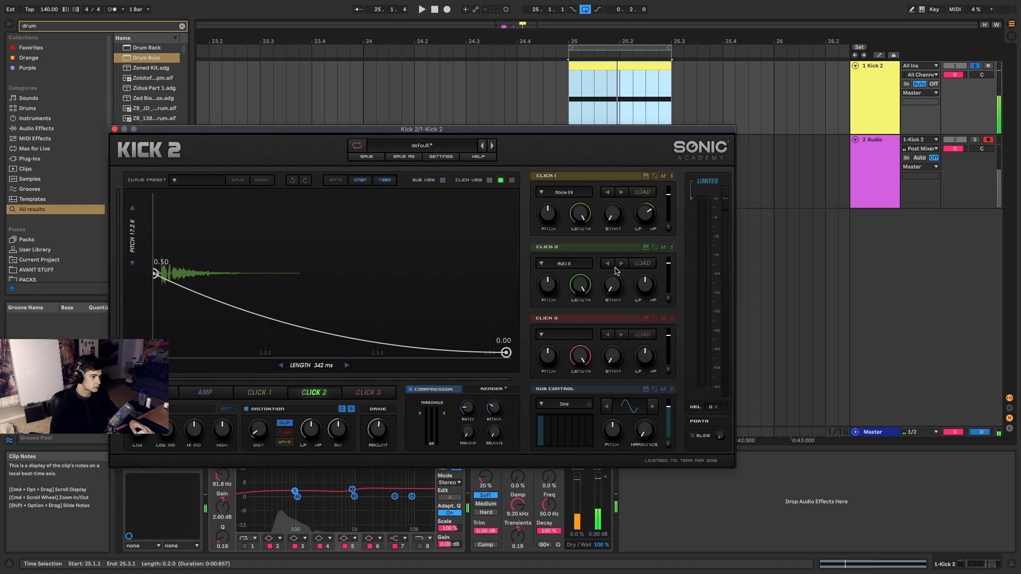
click(621, 264)
click(567, 265)
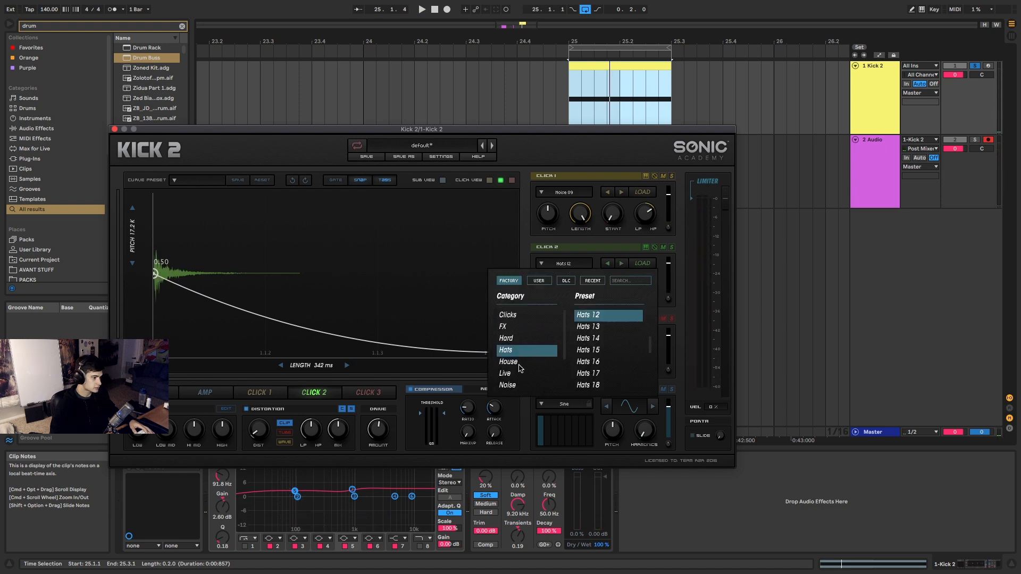
scroll(602, 348, down, 5)
click(602, 349)
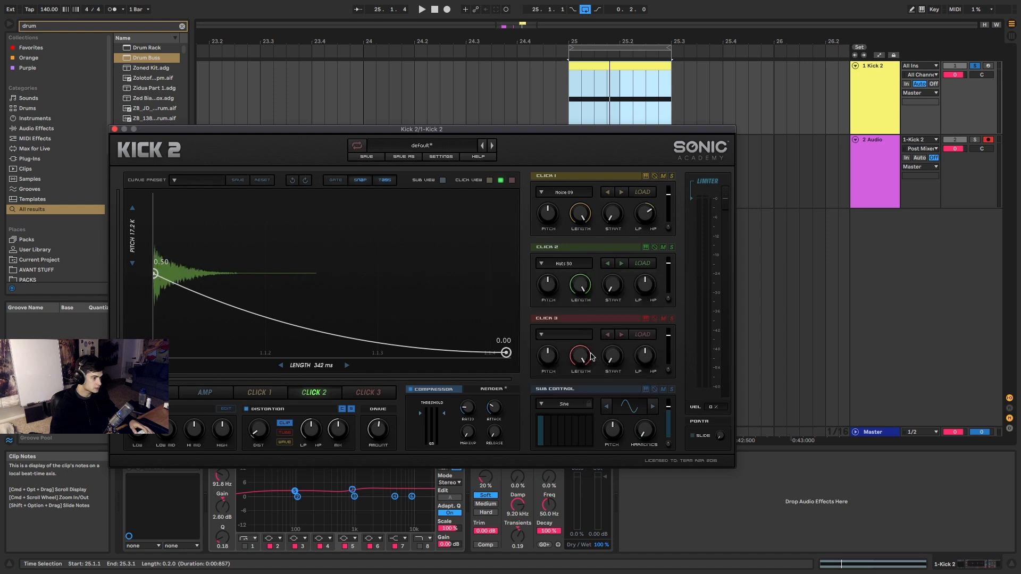
key(space)
click(622, 264)
key(space)
Try Click 2 samples from Hats 29 through Hats 32 and on past the Hats category while the kick plays.
click(566, 265)
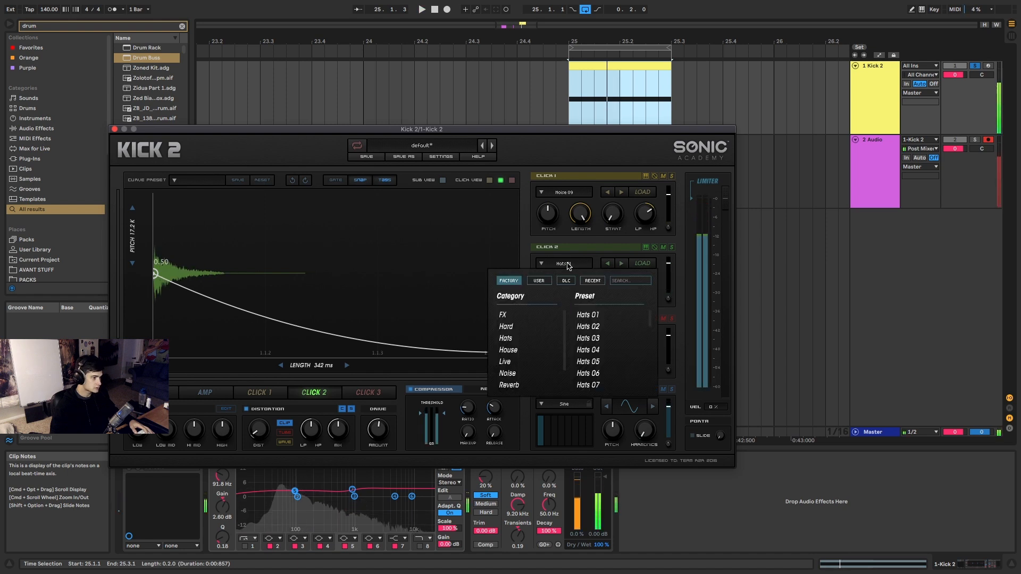
scroll(509, 352, down, 3)
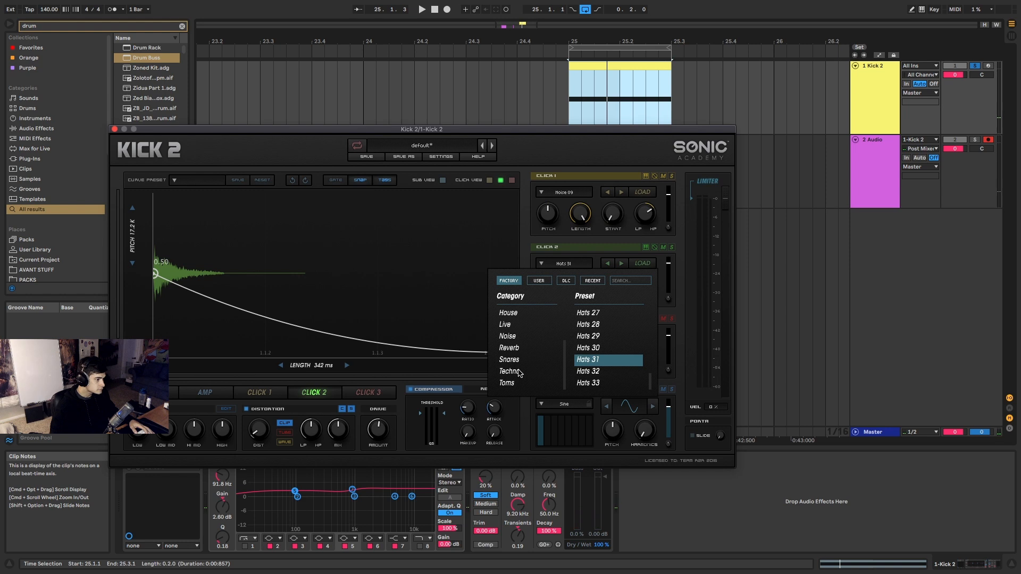
scroll(521, 363, up, 1)
scroll(520, 351, up, 3)
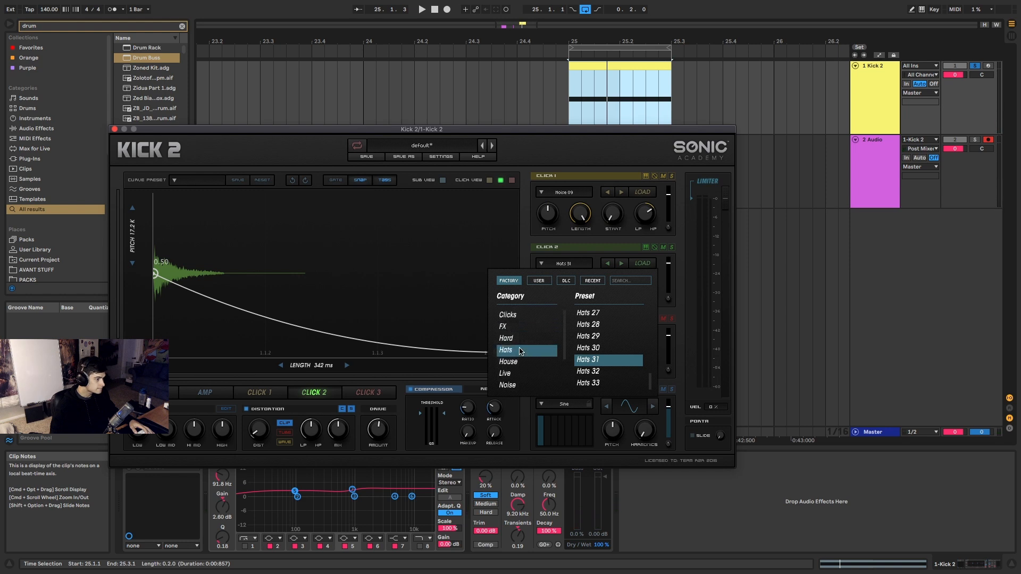
click(617, 341)
key(space)
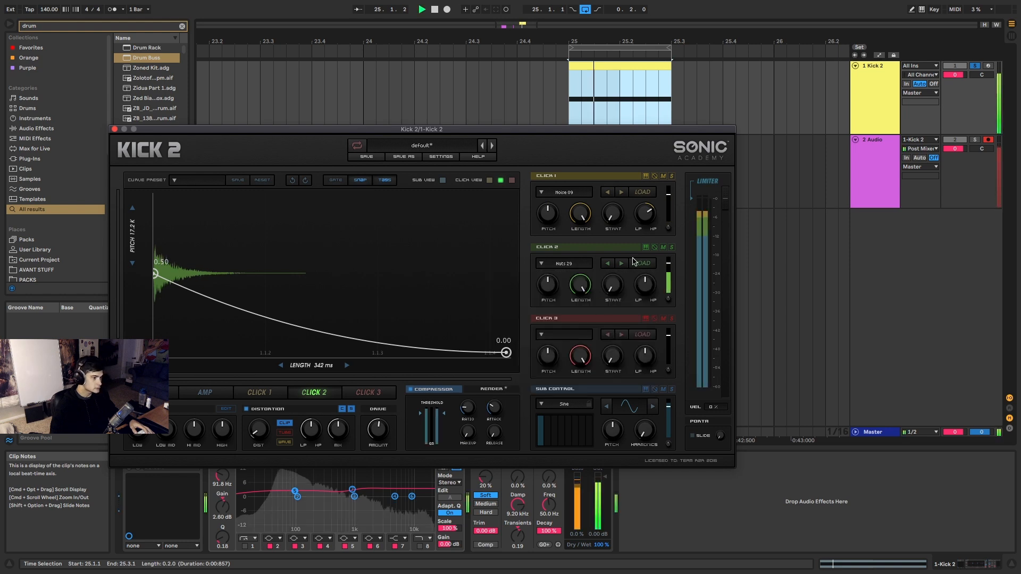
click(621, 264)
click(620, 264)
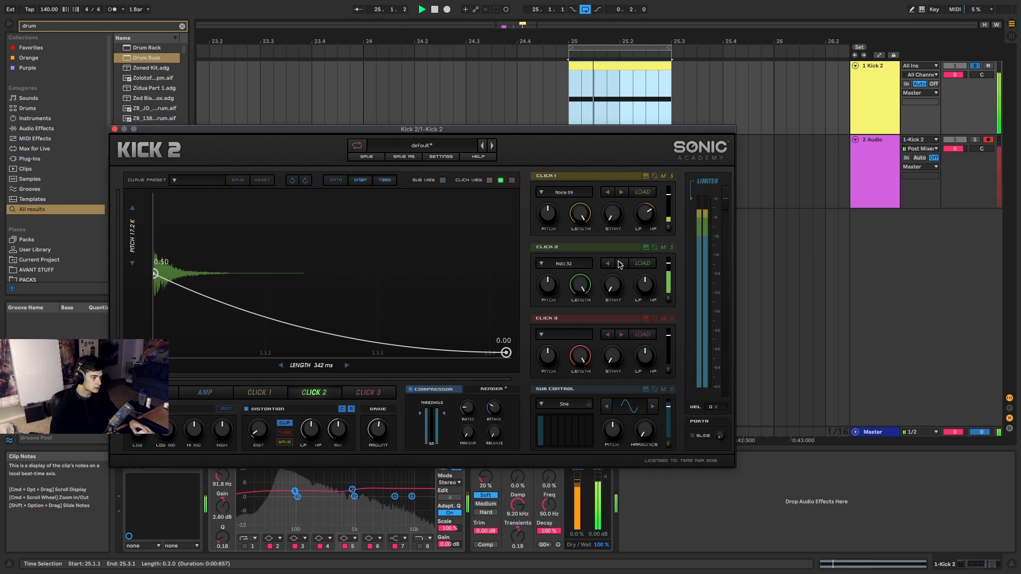
click(620, 265)
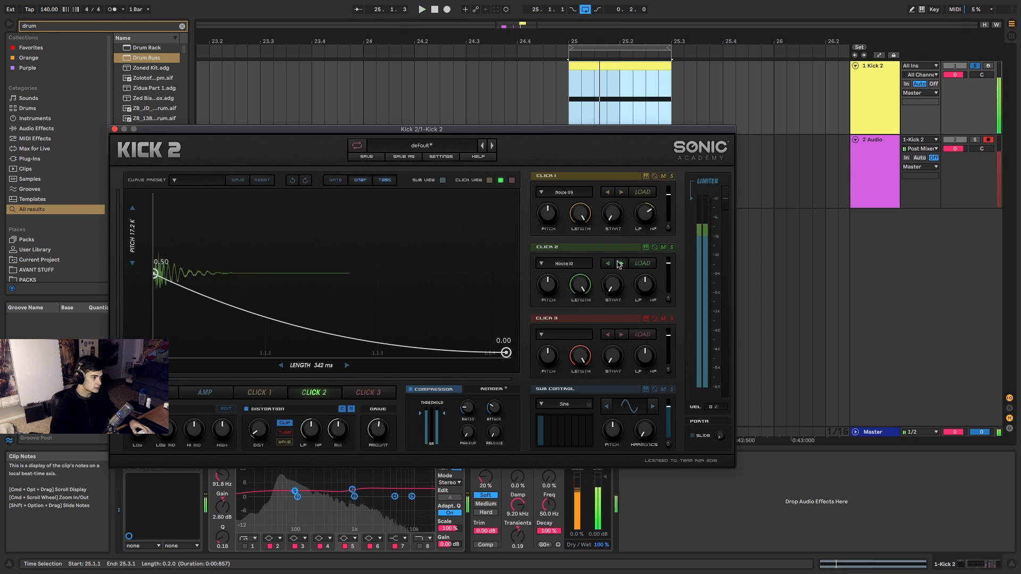
key(space)
key(space)
click(607, 264)
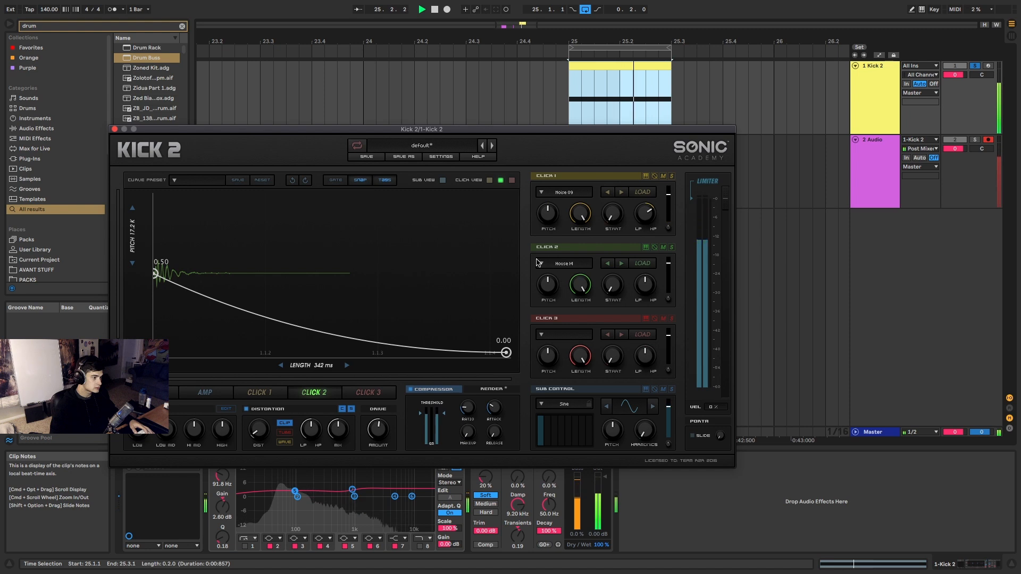
Go back to the Hats category for Click 2, choose Hats 16, and audition the kick with it.
click(539, 262)
click(508, 352)
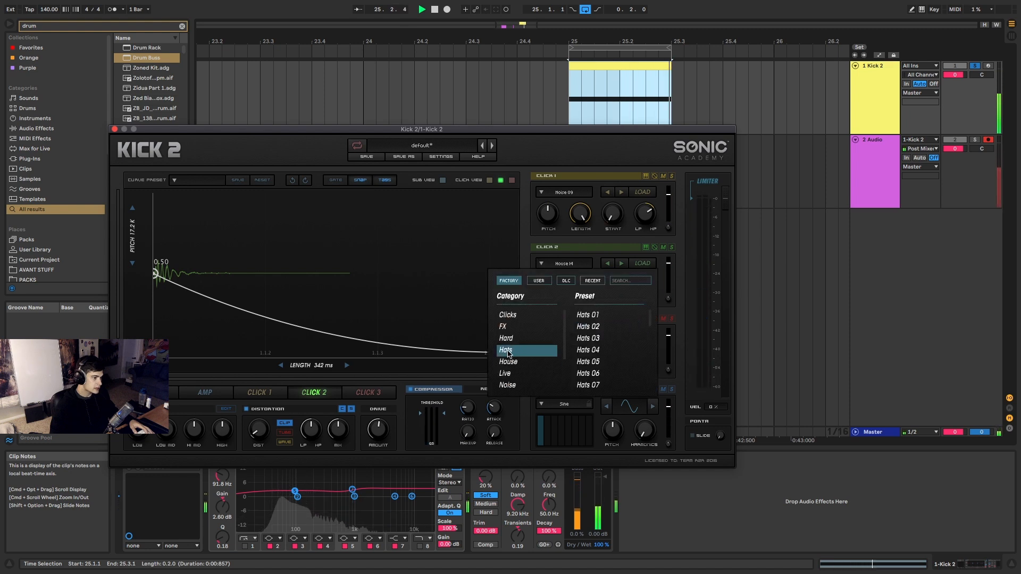
click(588, 350)
click(622, 264)
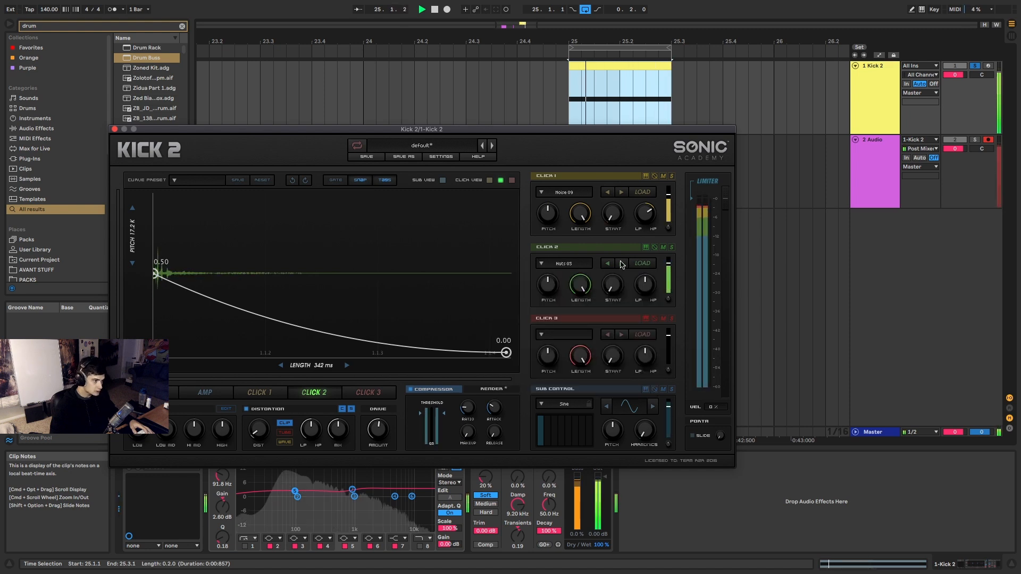
click(621, 264)
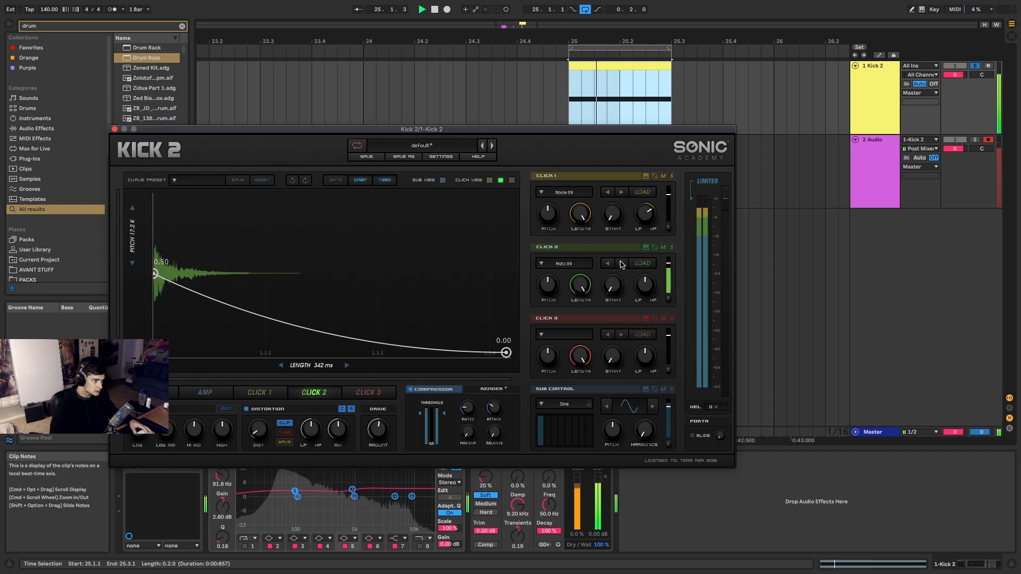
click(621, 264)
click(621, 264)
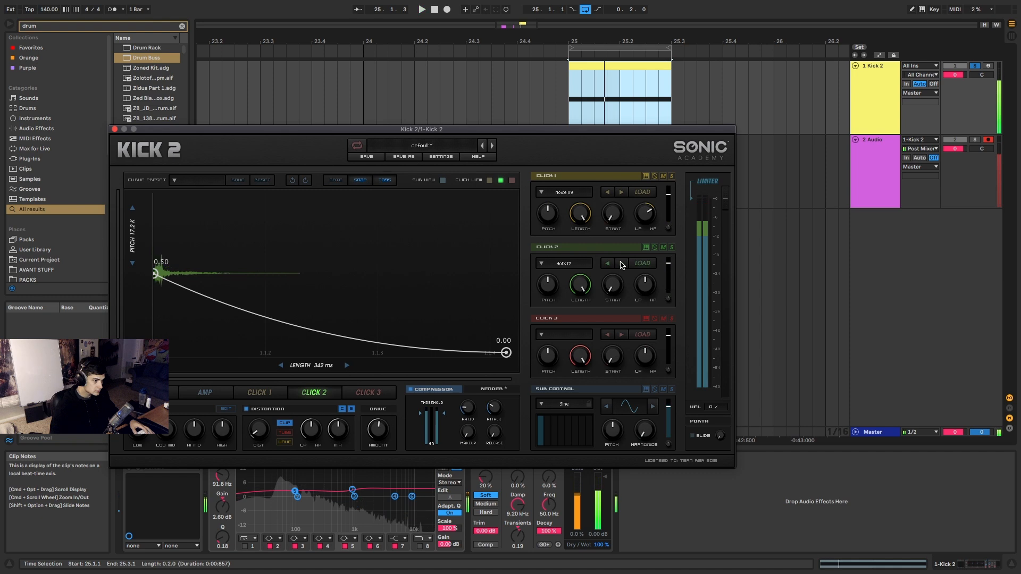
click(607, 263)
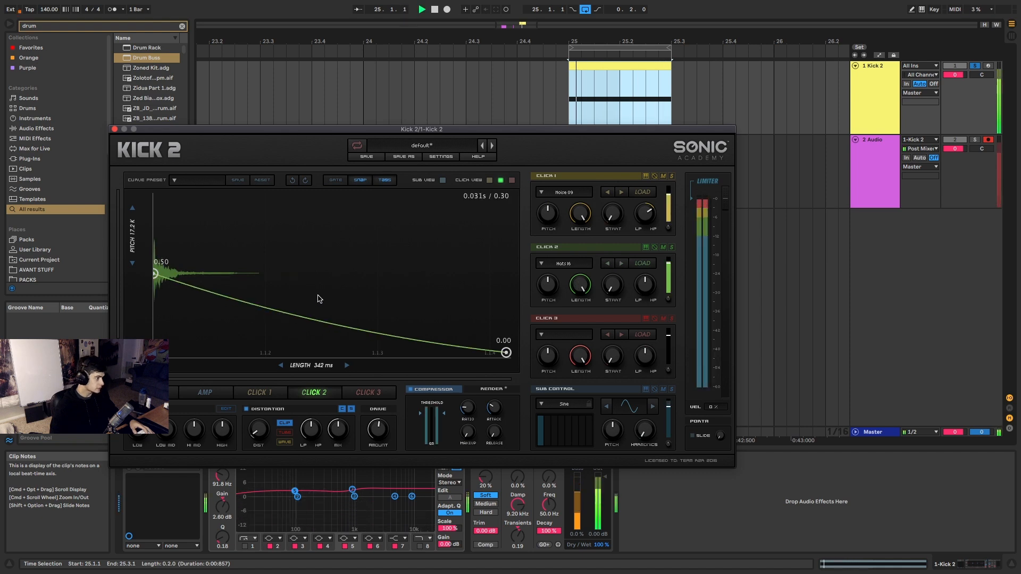
drag(338, 274, 324, 320)
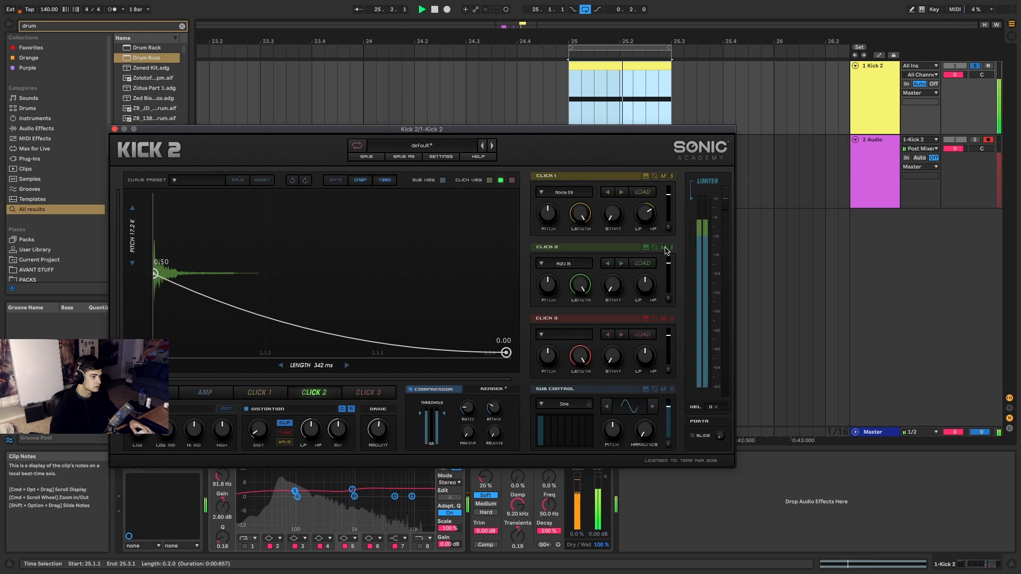
key(space)
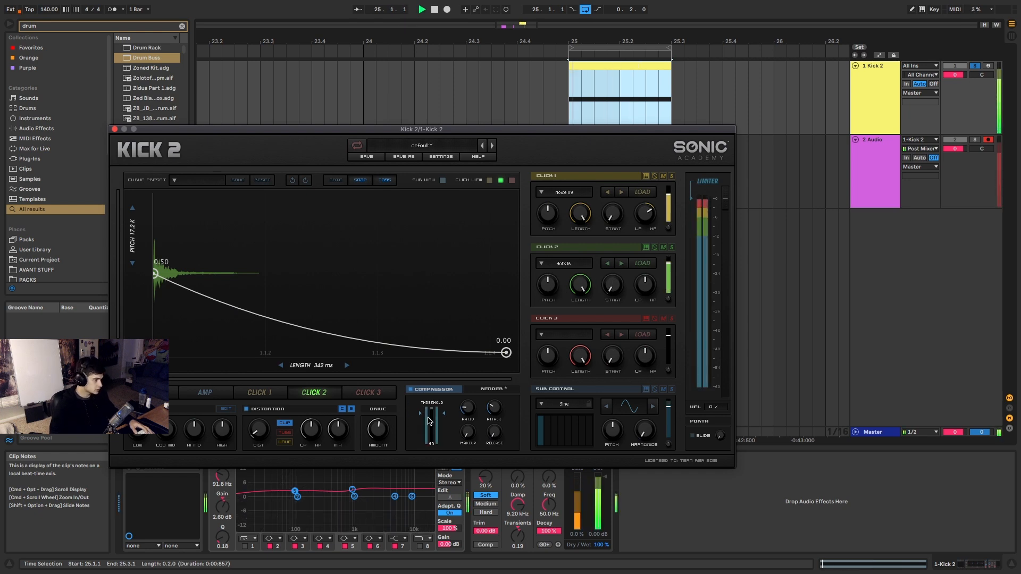
key(space)
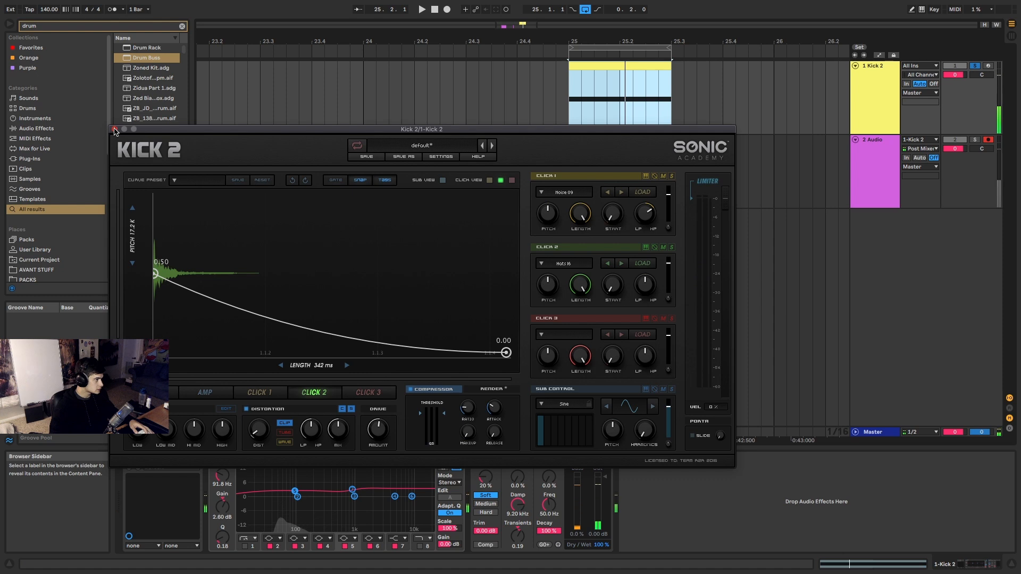
Record the new kick onto the 2 Audio track and place its shortened clip just after the first recorded clip.
click(114, 129)
key(space)
click(448, 9)
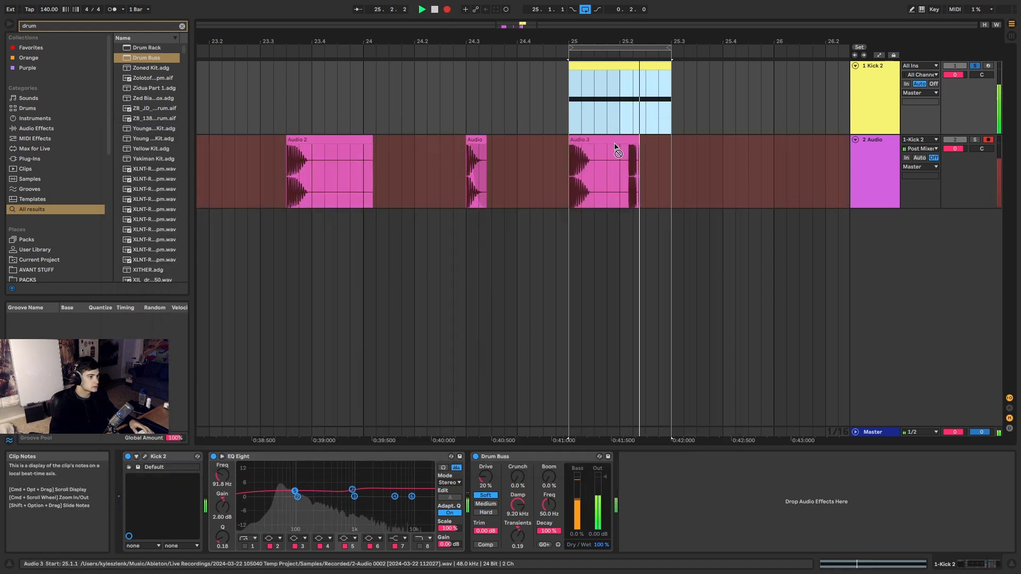
key(space)
click(602, 139)
drag(602, 139, 529, 140)
click(631, 64)
click(566, 140)
Remove the EQ Eight and Drum Buss effects from the Kick 2 track.
click(622, 65)
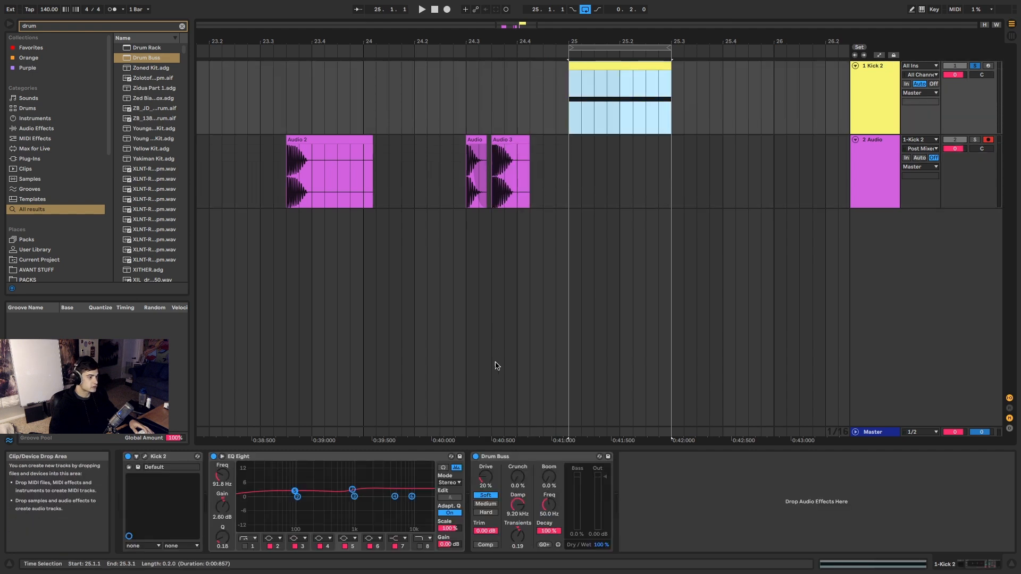
click(287, 457)
key(Delete)
key(Delete)
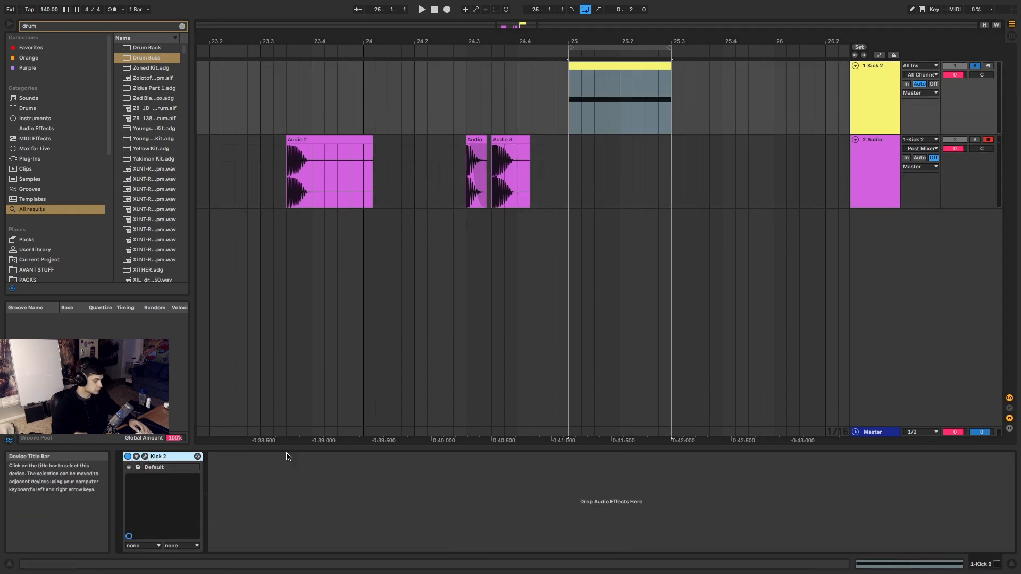
Find Operator in the browser and load it in place of the Kick 2 instrument.
key(ctrl+f)
text(operat)
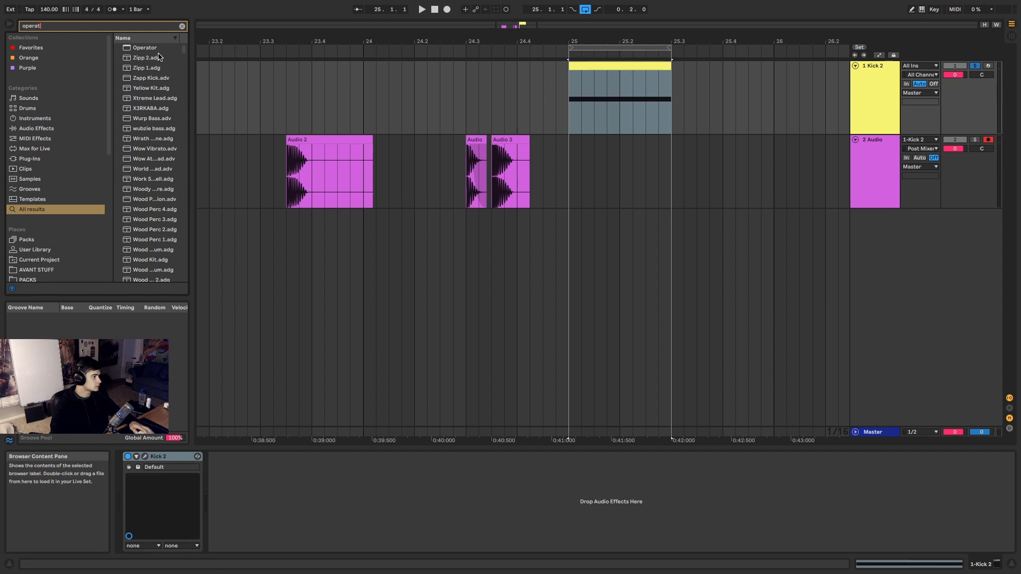
key(Down)
key(Return)
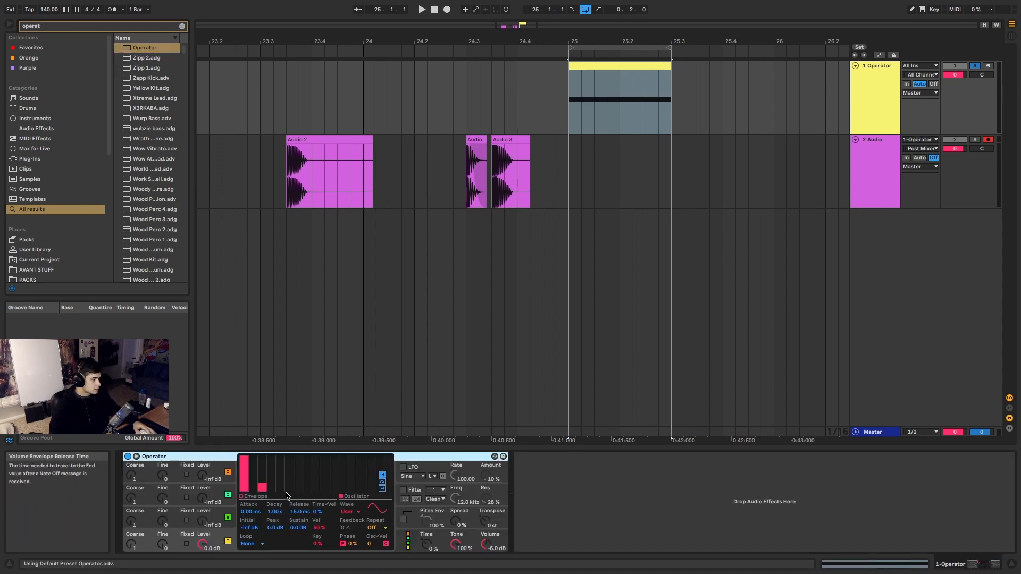
Remove the second harmonic from Operator's oscillator A, enable the pitch envelope, and select the MIDI clip.
drag(262, 487, 262, 501)
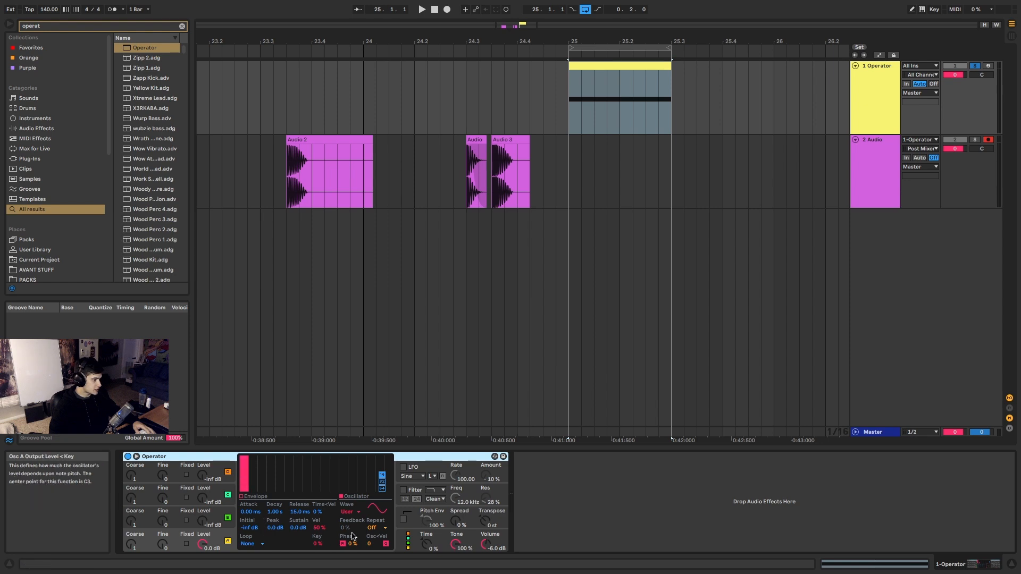
click(404, 521)
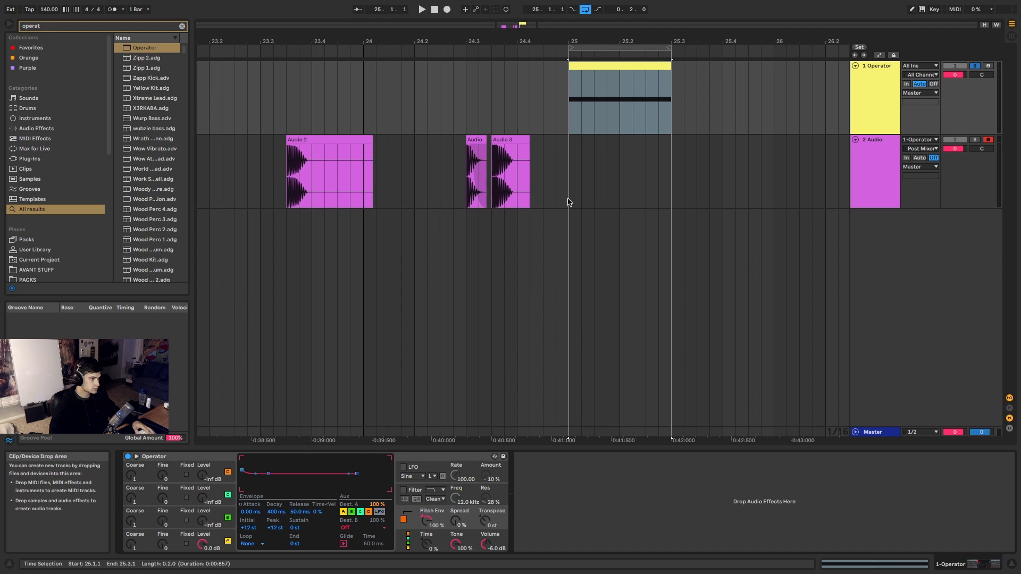
click(618, 68)
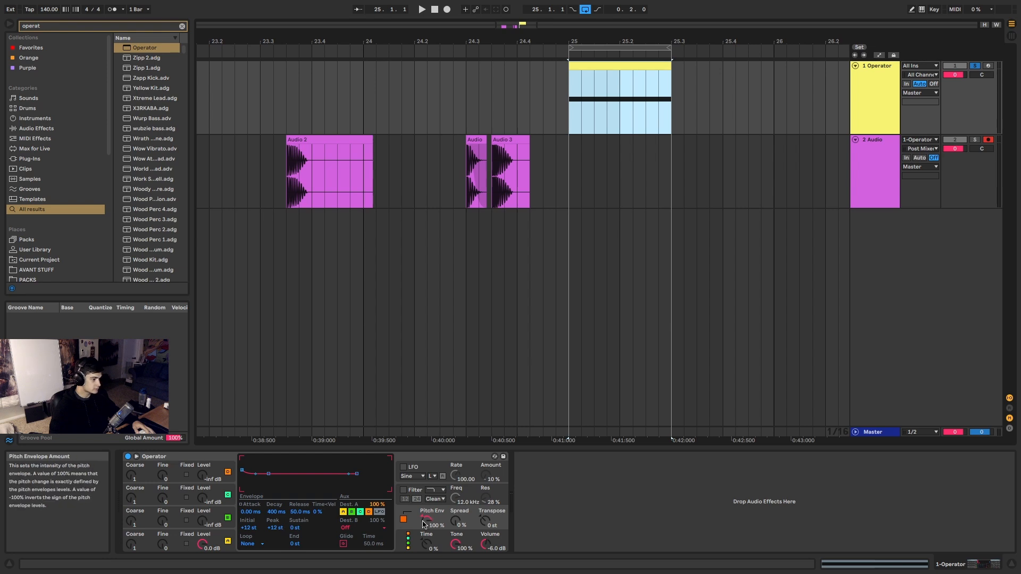
Switch Operator's oscillator A to fixed frequency and transpose the MIDI clip's note up to D#4 while playing it.
click(186, 545)
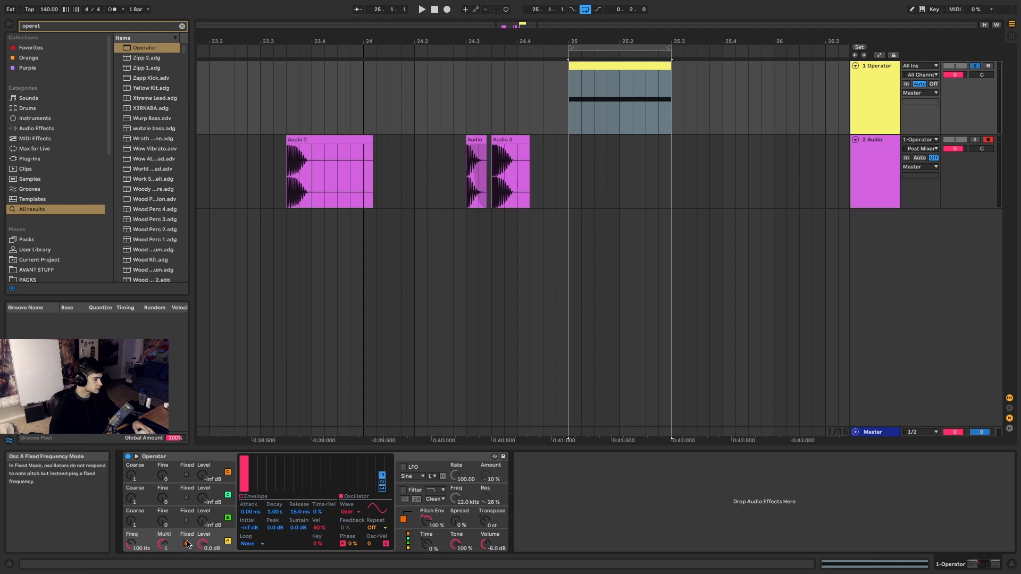
click(612, 64)
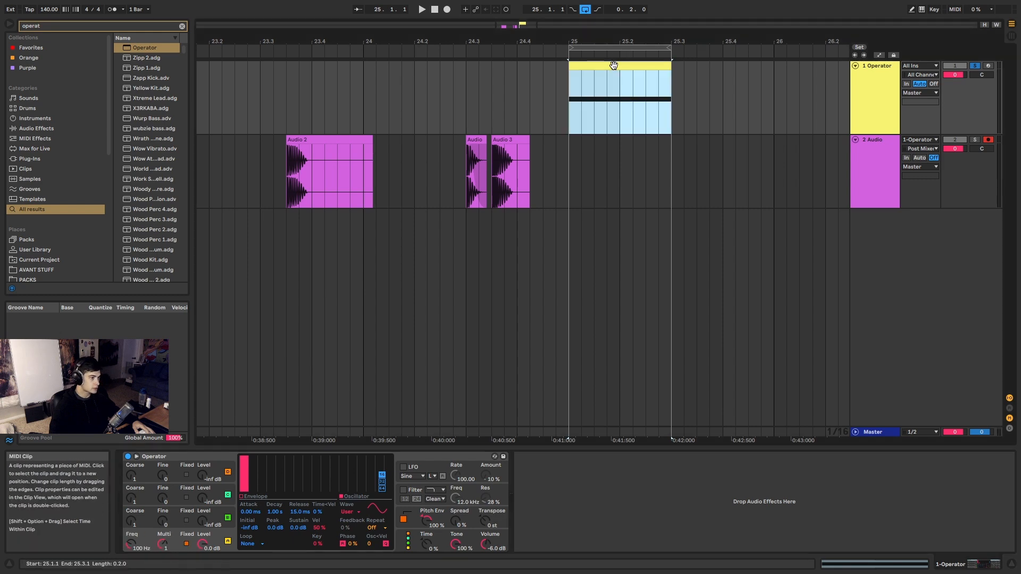
key(shift+Tab)
drag(551, 509, 536, 550)
key(Up)
key(Up)
key(Up)
key(Up)
key(Up)
key(Up)
key(Up)
key(Up)
key(Up)
key(Up)
key(Up)
key(Up)
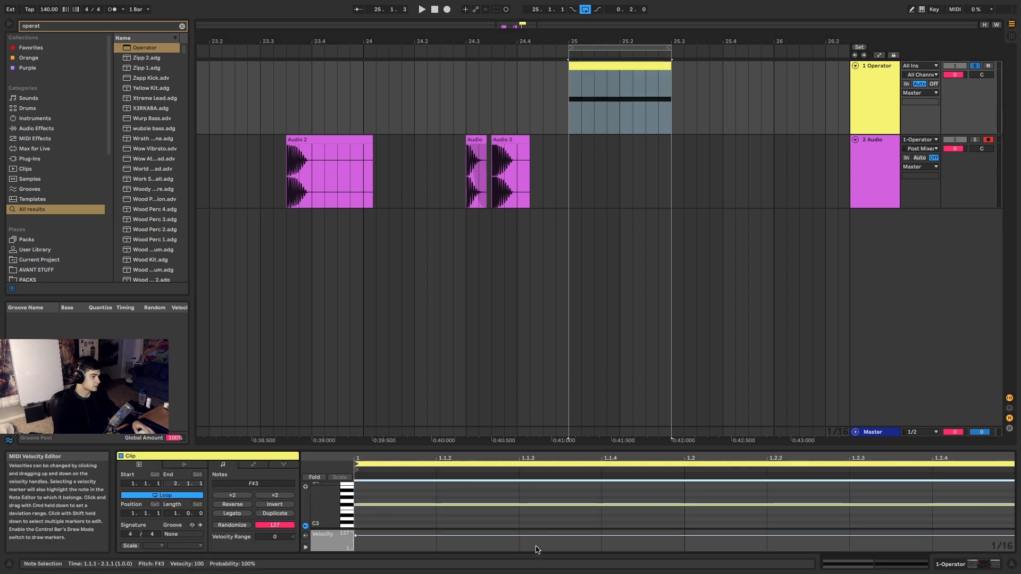
key(space)
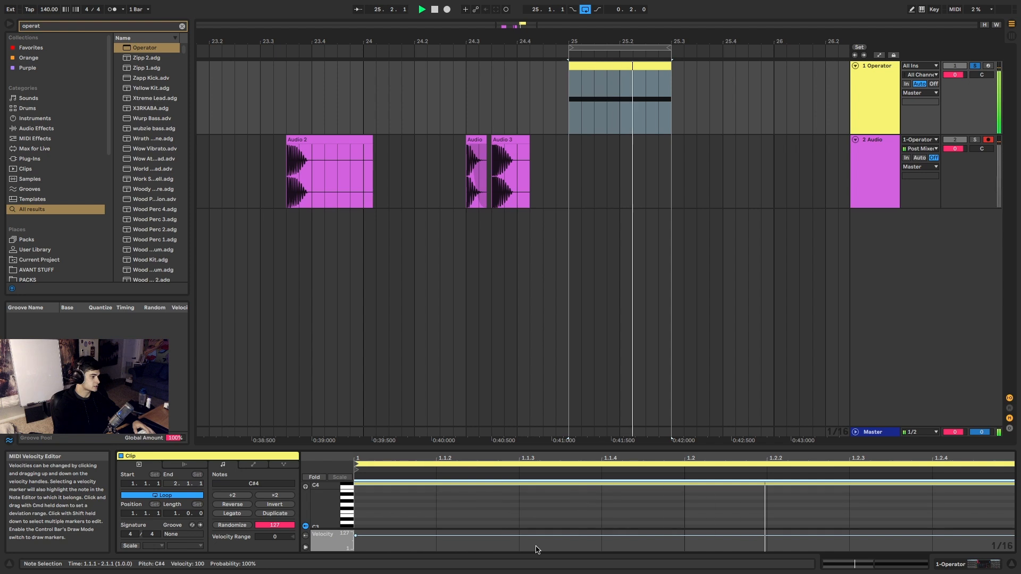
key(Up)
key(Up)
key(Up)
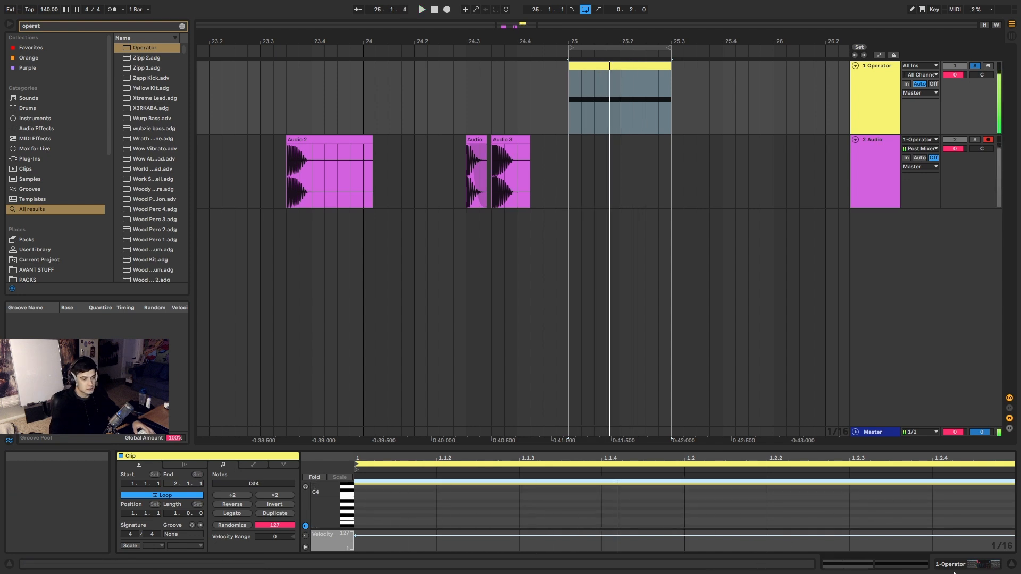
Set oscillator A's fixed frequency to 70 Hz in Operator and audition the kick.
key(shift+Tab)
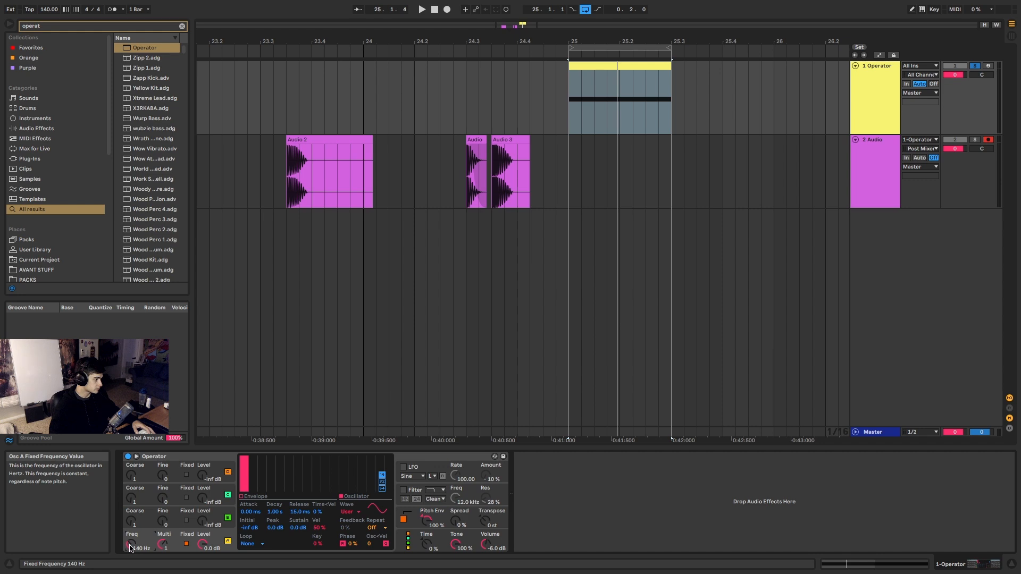
mouse_move(130, 548)
mouse_down()
mouse_move(130, 563)
mouse_move(132, 545)
mouse_up()
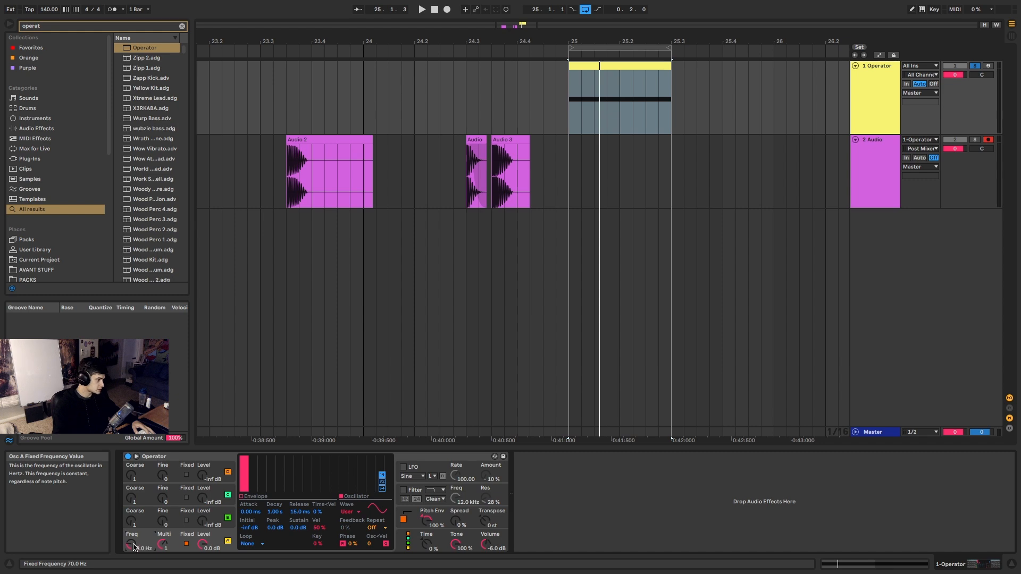
key(space)
key(space)
key(space)
key(space)
key(space)
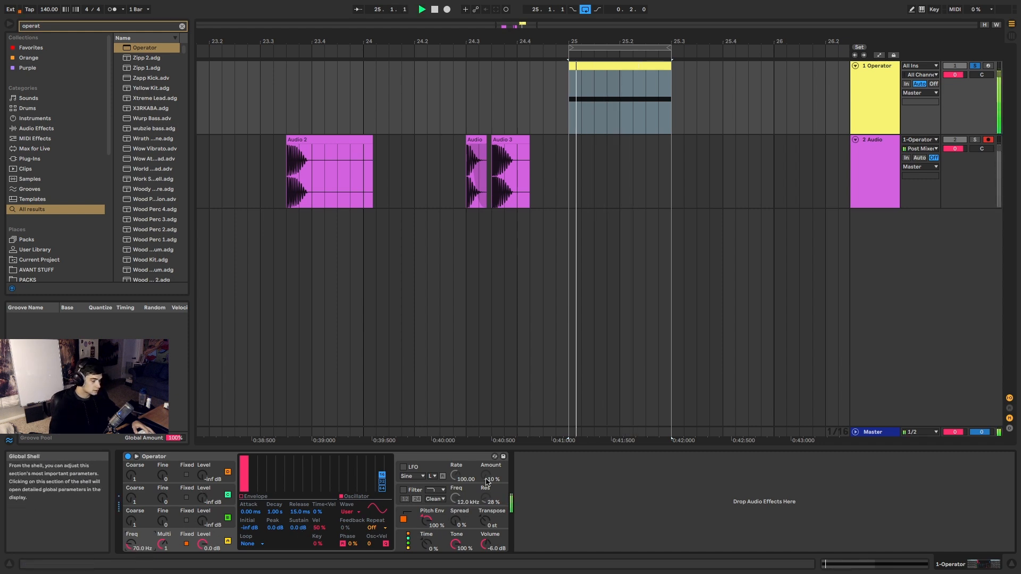
key(space)
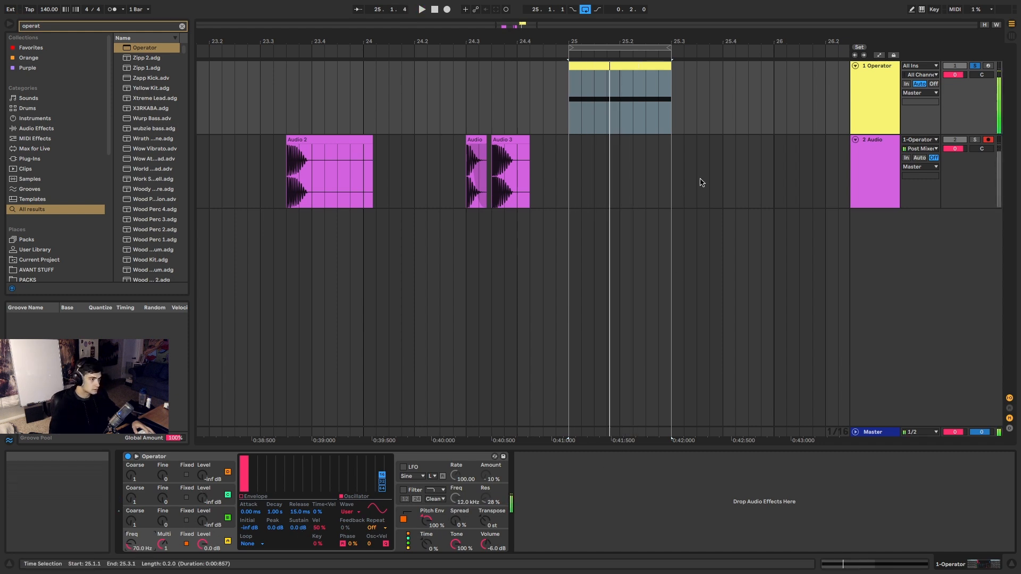
Raise the pitch envelope's peak to +48 st and audition the kick.
click(418, 520)
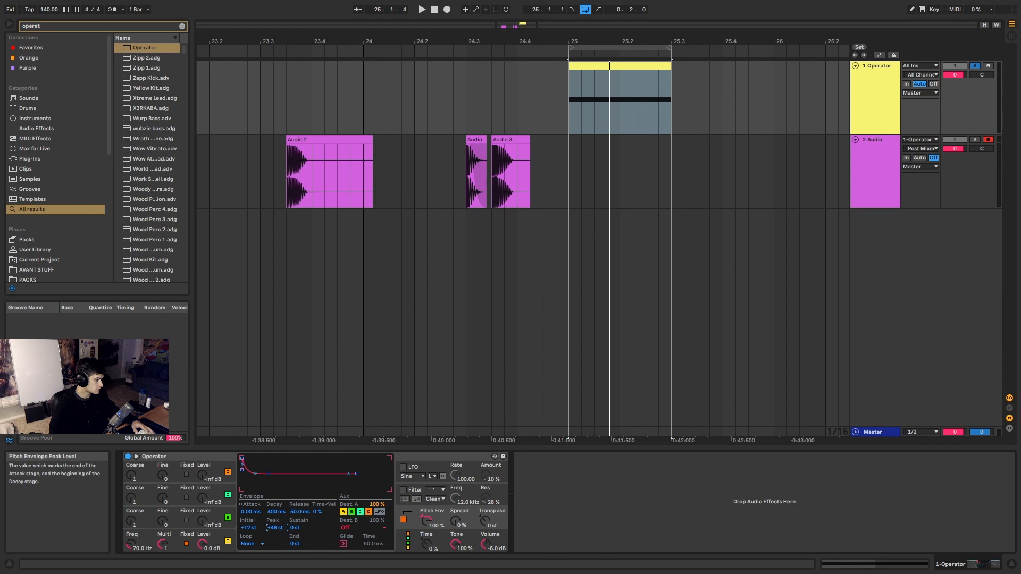
key(space)
key(space)
key(space)
key(space)
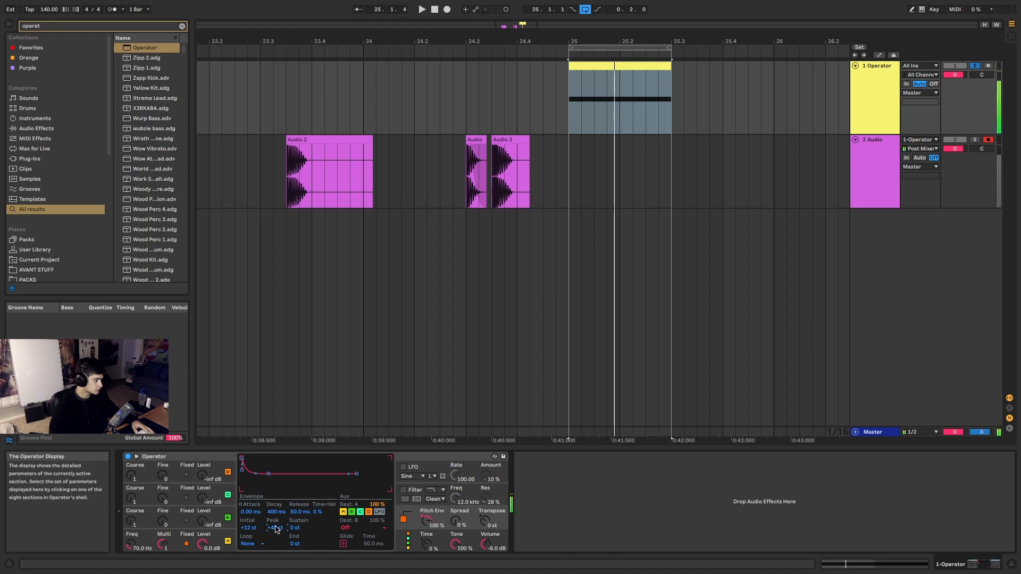
key(space)
key(space)
key(space)
Try a pitch envelope decay of about 33 ms while repeatedly auditioning the kick.
mouse_move(277, 512)
mouse_down()
mouse_move(278, 525)
mouse_move(277, 512)
mouse_up()
key(space)
key(space)
key(space)
key(space)
key(space)
key(space)
key(space)
key(space)
key(space)
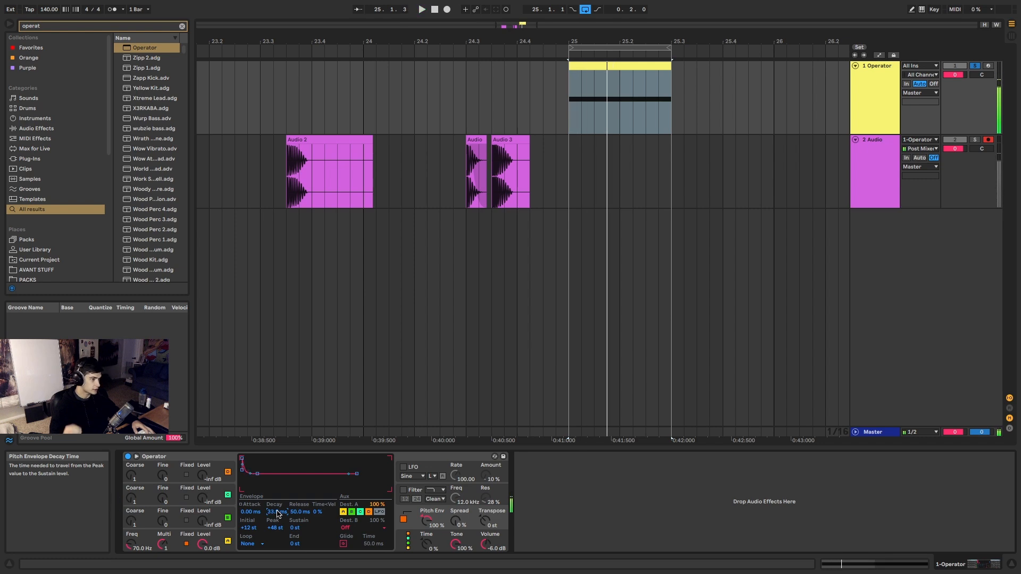
Show oscillator A's volume envelope, drop its sustain to -inf dB with a 22.4 ms decay, and audition it.
click(228, 538)
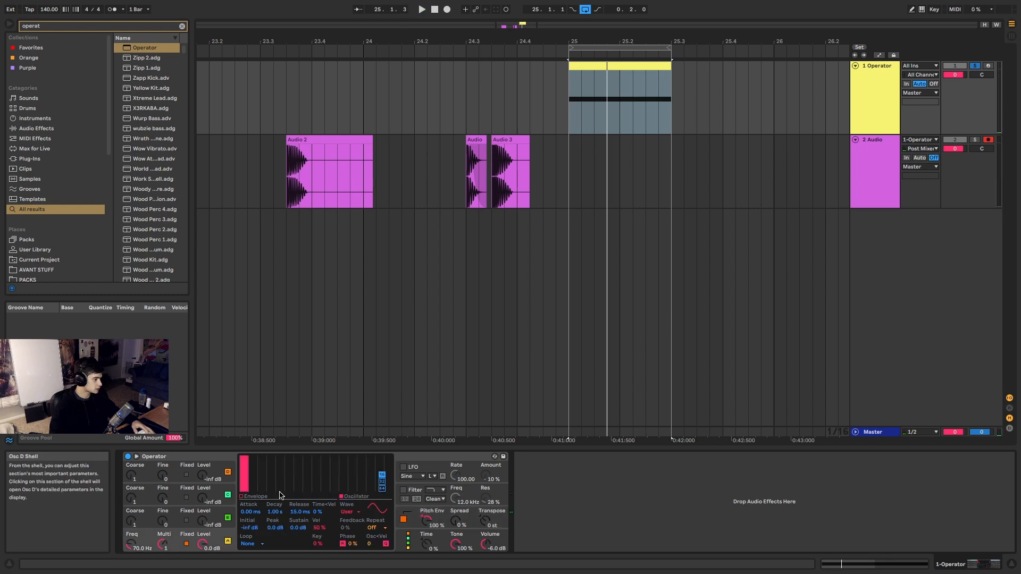
click(241, 497)
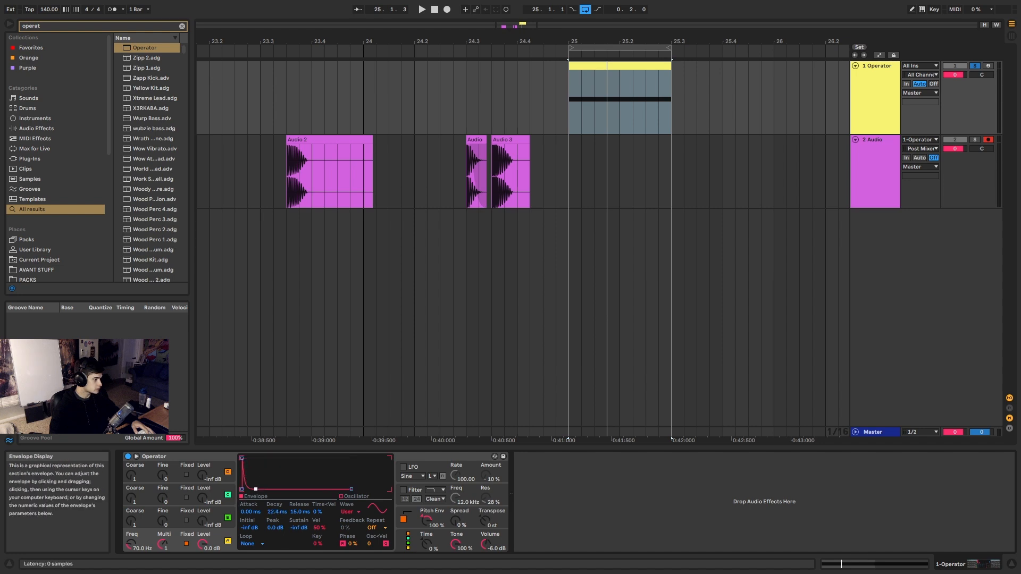
key(space)
key(space)
key(space)
key(space)
key(space)
key(space)
key(space)
Reshape oscillator A's volume envelope to a 0 dB initial level, 2.11 ms attack, 638 ms decay and -inf dB sustain.
drag(255, 489, 274, 490)
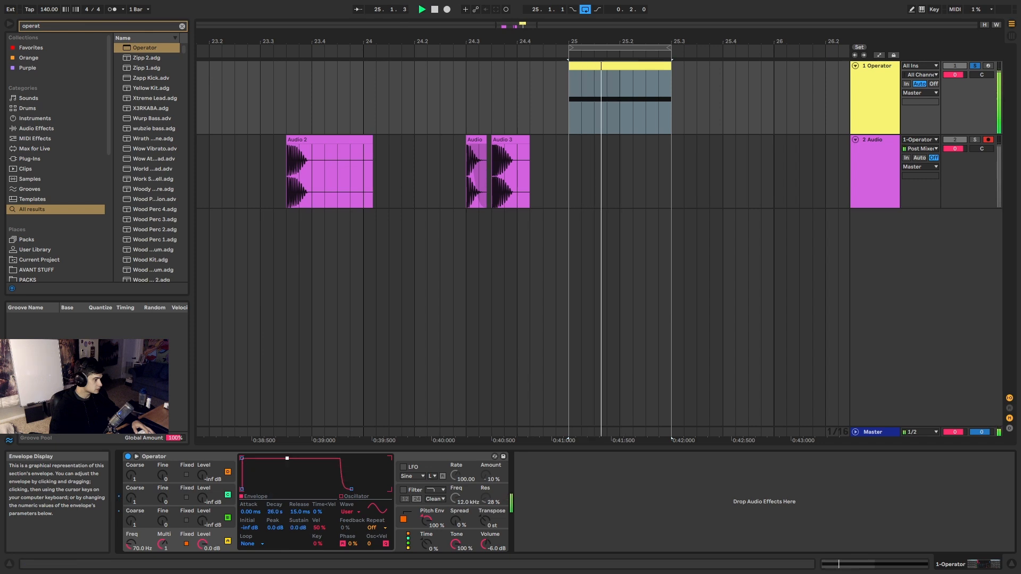
drag(287, 458, 285, 458)
drag(242, 489, 242, 459)
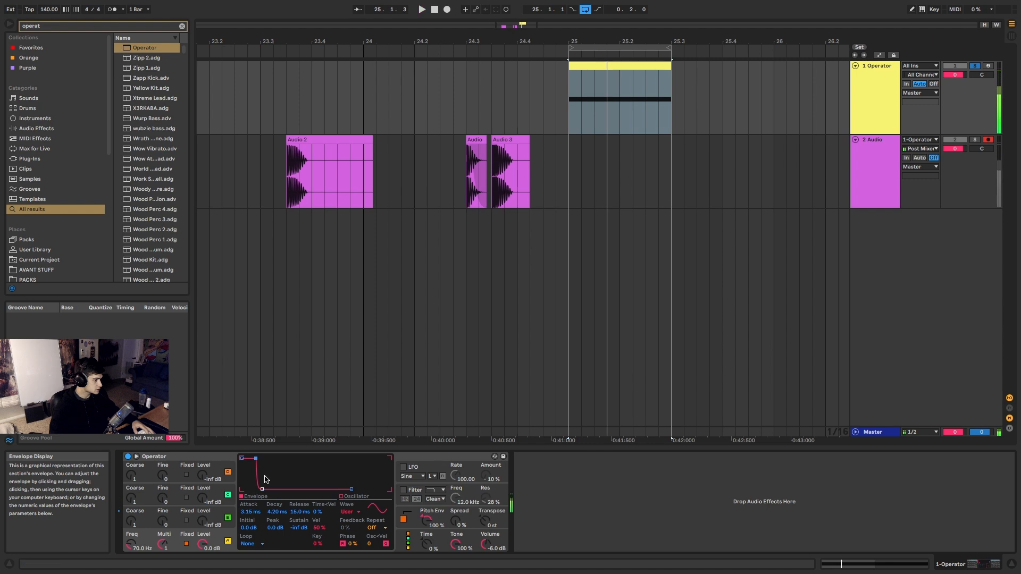
key(space)
drag(284, 490, 285, 489)
key(space)
key(space)
key(space)
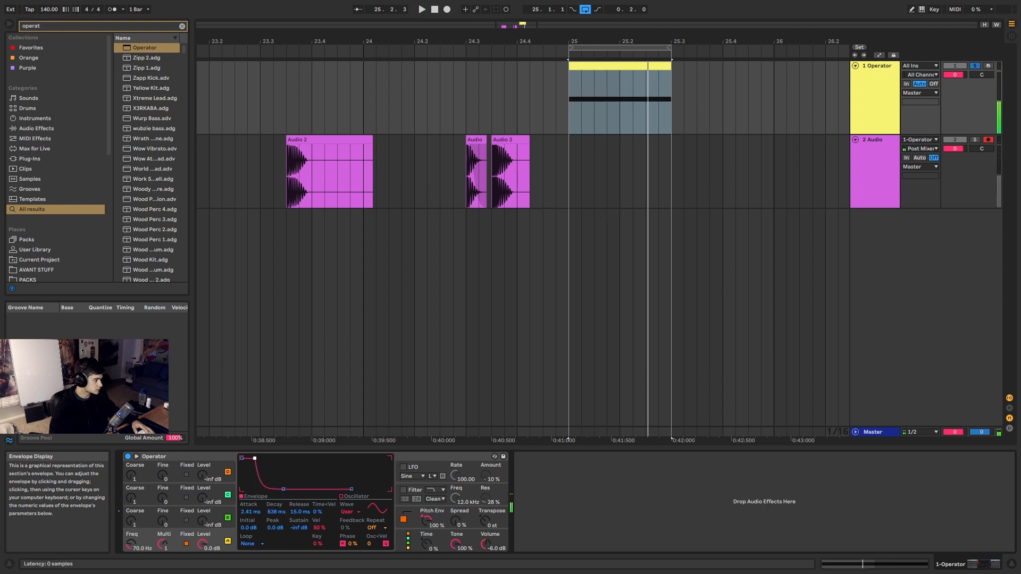
drag(256, 458, 254, 458)
key(space)
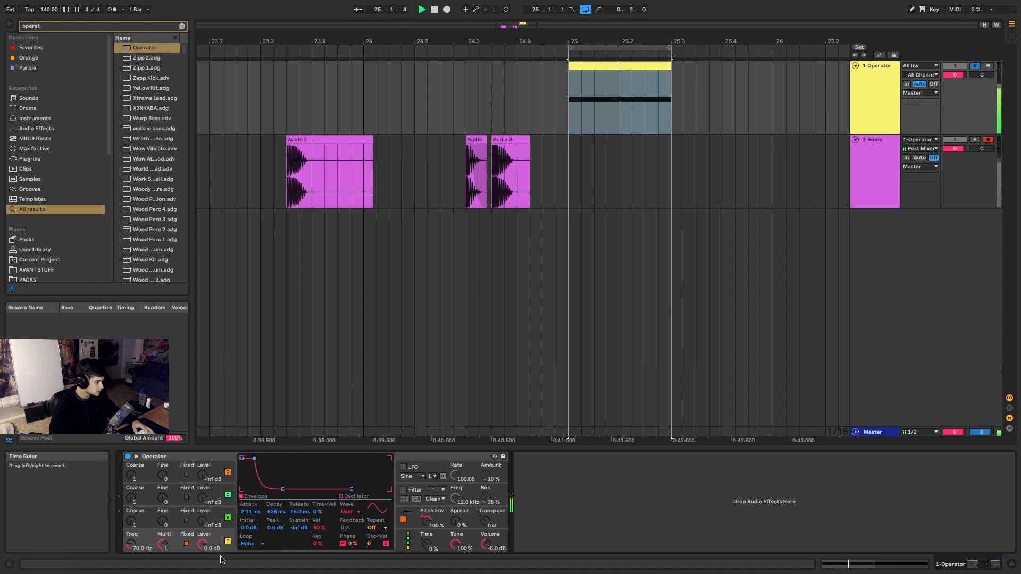
Return to the pitch envelope and audition shorter and longer decay times, ending at 95.2 ms.
click(428, 520)
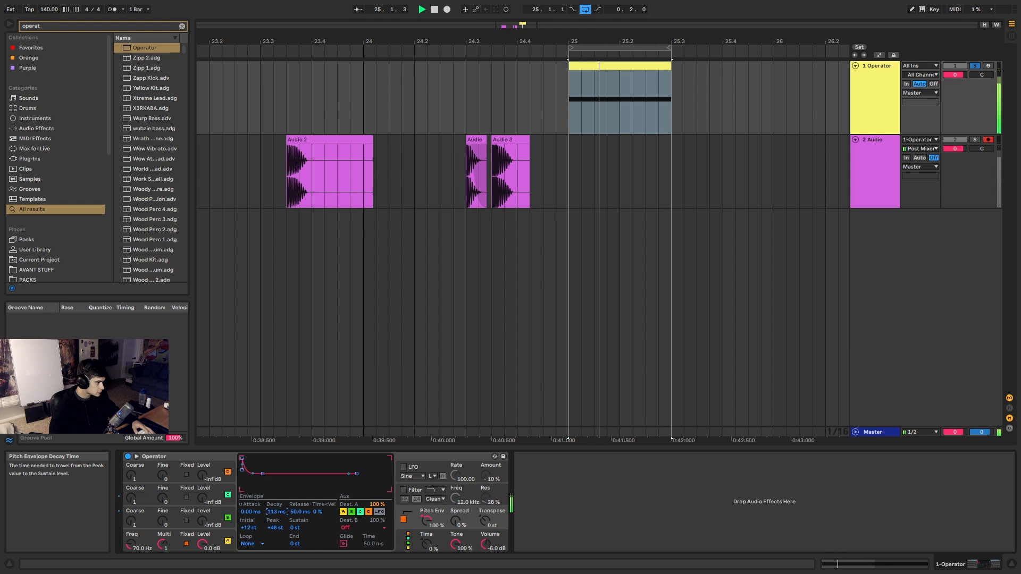
drag(277, 512, 278, 521)
key(space)
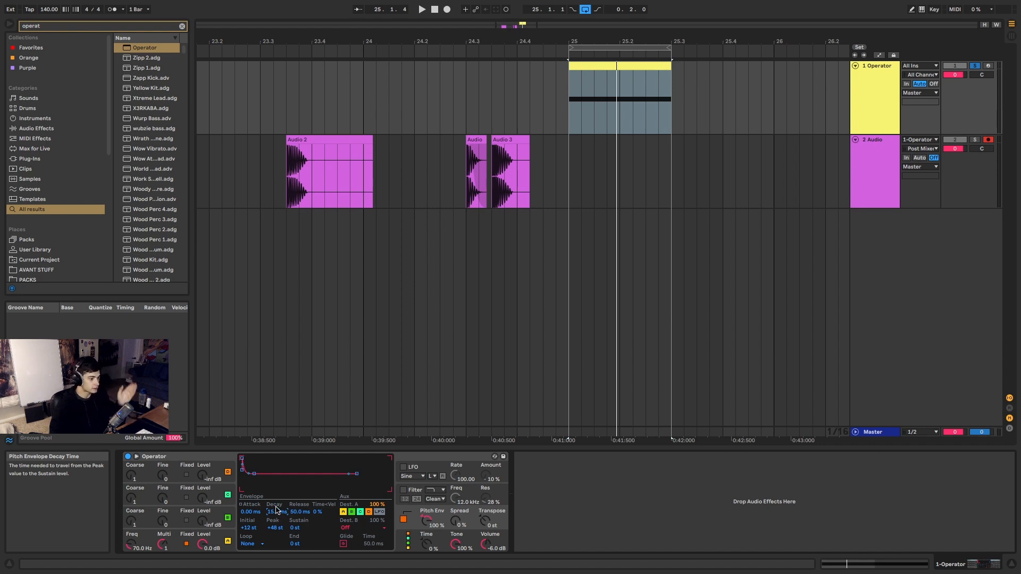
drag(273, 515, 274, 508)
key(space)
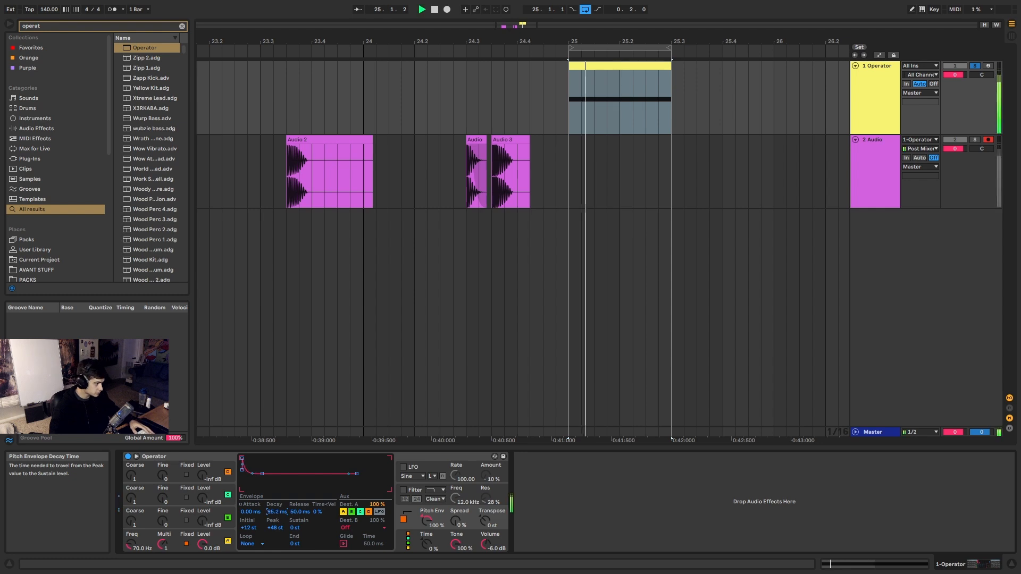
key(space)
key(space)
key(space)
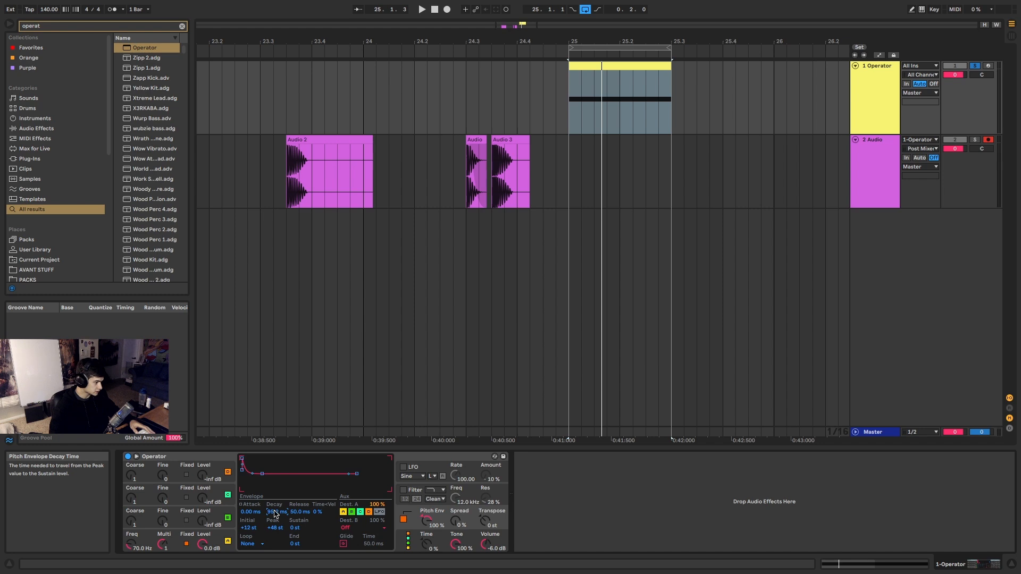
key(space)
key(space)
key(space)
Shorten the pitch envelope's decay to 8.57 ms and audition the kick repeatedly.
mouse_move(276, 514)
mouse_down()
mouse_move(276, 530)
mouse_move(275, 519)
mouse_up()
key(space)
key(space)
key(space)
key(space)
key(space)
key(space)
key(space)
key(space)
key(space)
key(space)
key(space)
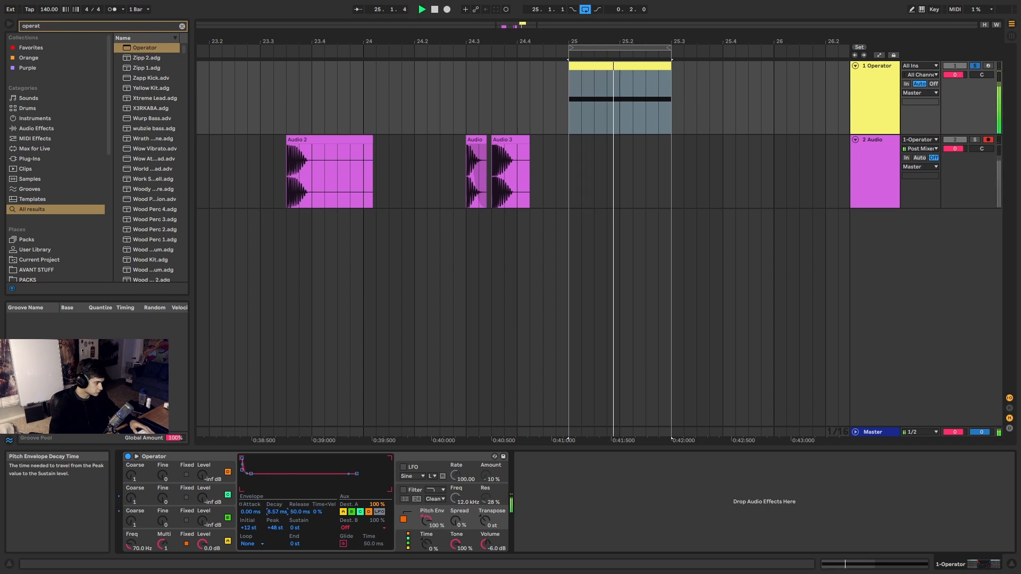
key(space)
key(space)
key(space)
key(space)
key(space)
Return to oscillator A's volume envelope and shorten its decay to 579 ms while auditioning the kick.
click(231, 533)
key(space)
key(space)
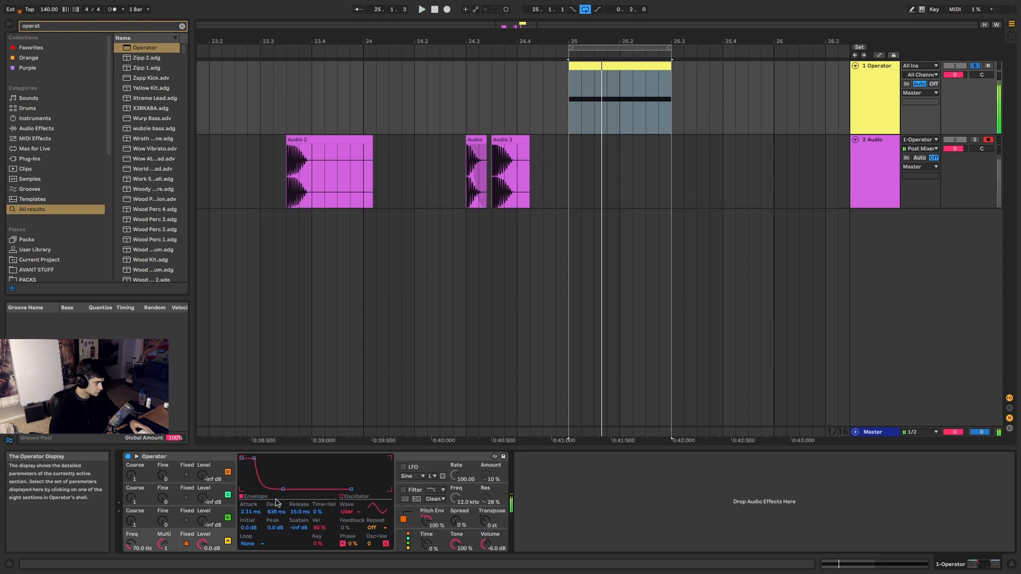
key(space)
key(space)
key(space)
drag(275, 513, 276, 516)
key(space)
key(space)
key(space)
key(space)
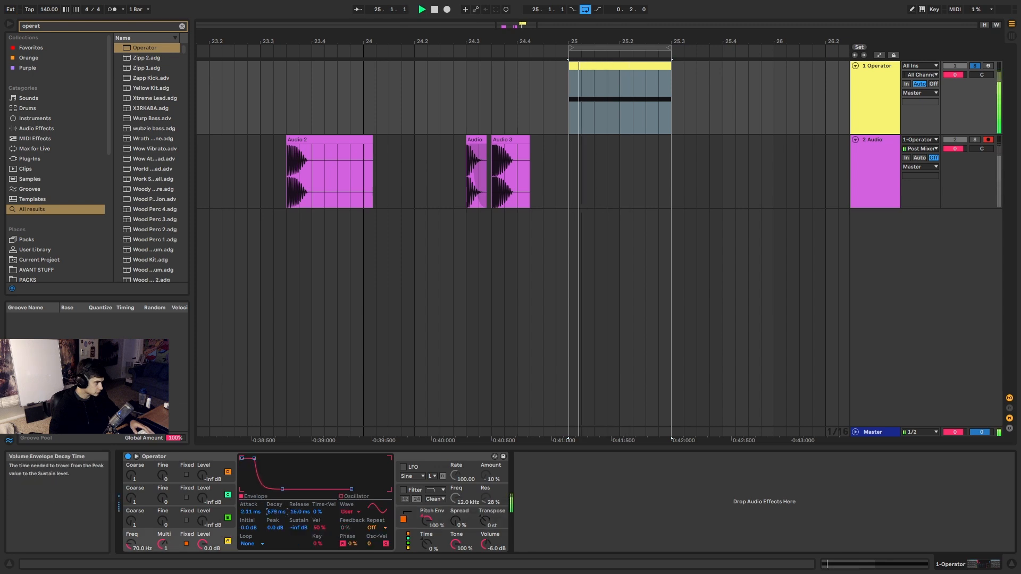
key(space)
key(space)
key(space)
key(space)
Lengthen oscillator A's volume envelope attack to 7.97 ms and audition the kick.
drag(254, 458, 260, 458)
key(space)
key(space)
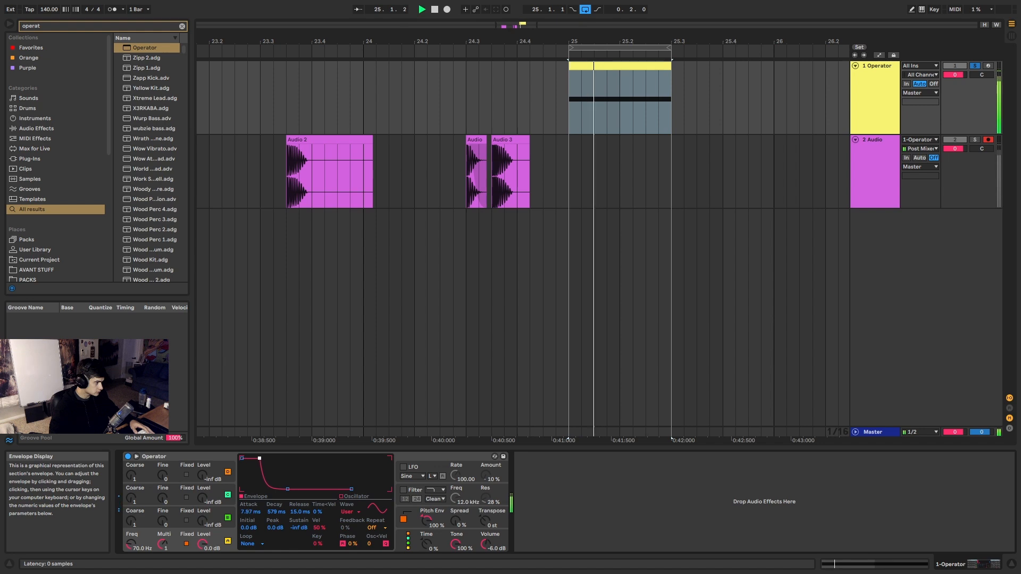
key(space)
key(space)
key(space)
key(space)
key(space)
key(space)
key(space)
key(space)
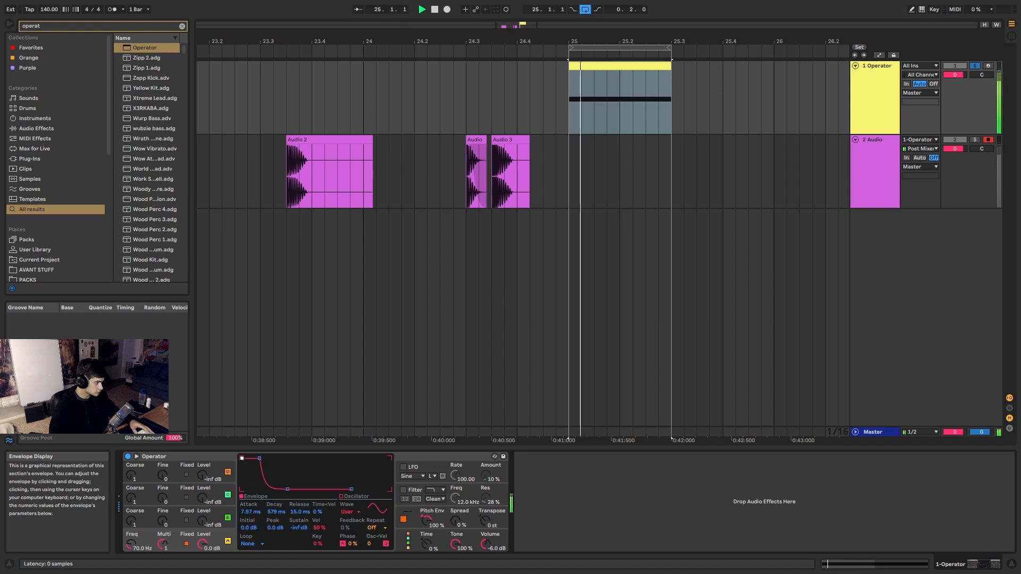
key(space)
key(space)
key(space)
key(space)
key(space)
key(space)
key(space)
Group the Operator device into an Instrument Rack and show the rack's chain list.
click(641, 64)
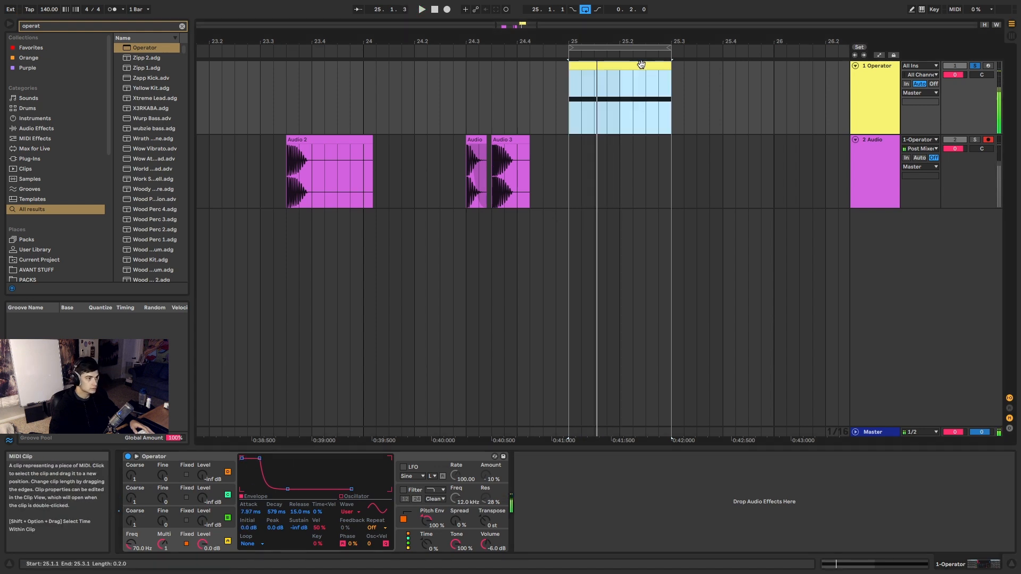
key(space)
key(space)
key(space)
click(882, 102)
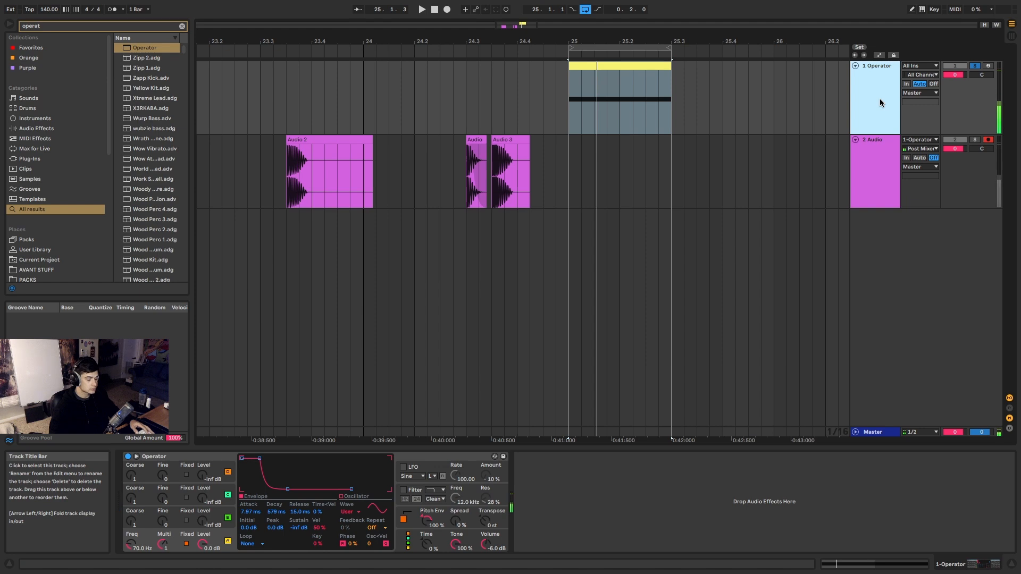
click(202, 459)
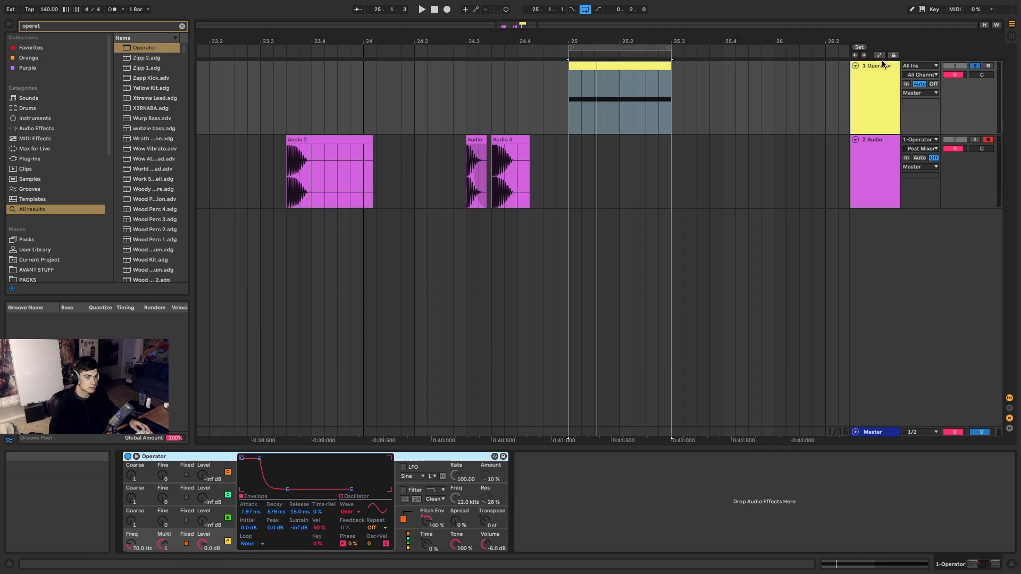
click(866, 75)
click(186, 458)
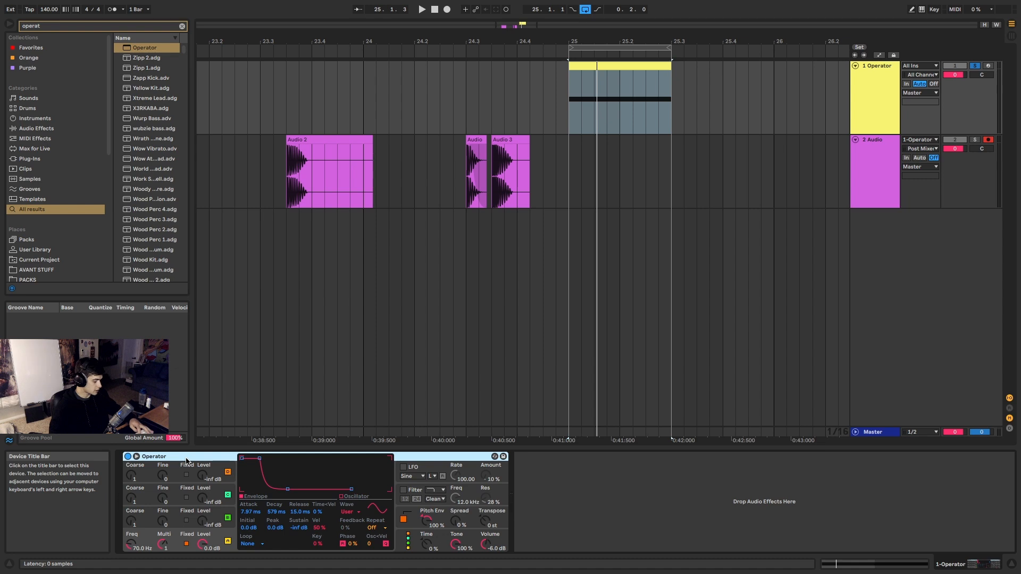
key(ctrl+g)
click(128, 485)
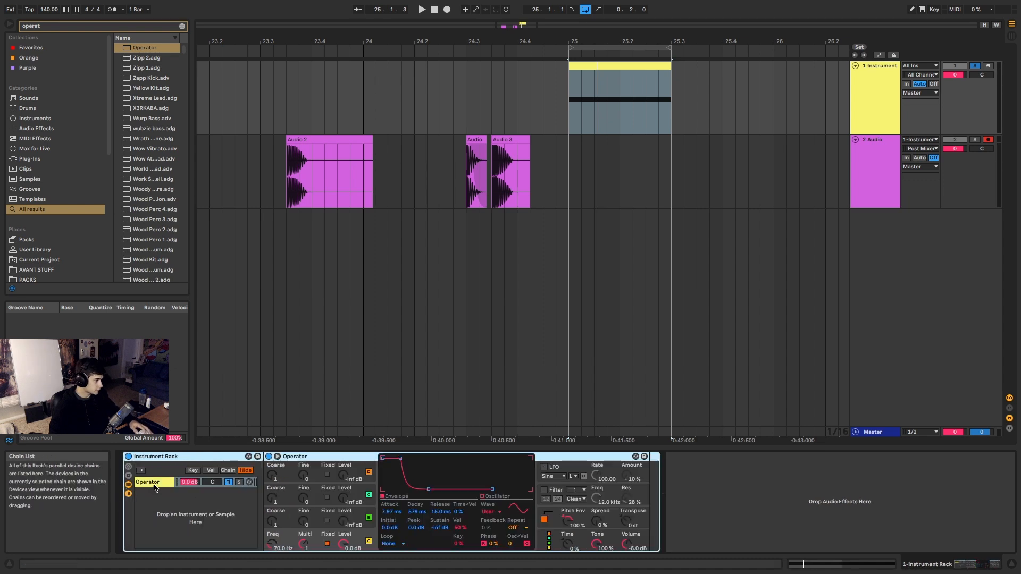
Rename the Operator chain as sinewave and create a second, empty chain named click.
double_click(153, 483)
text(sinewave)
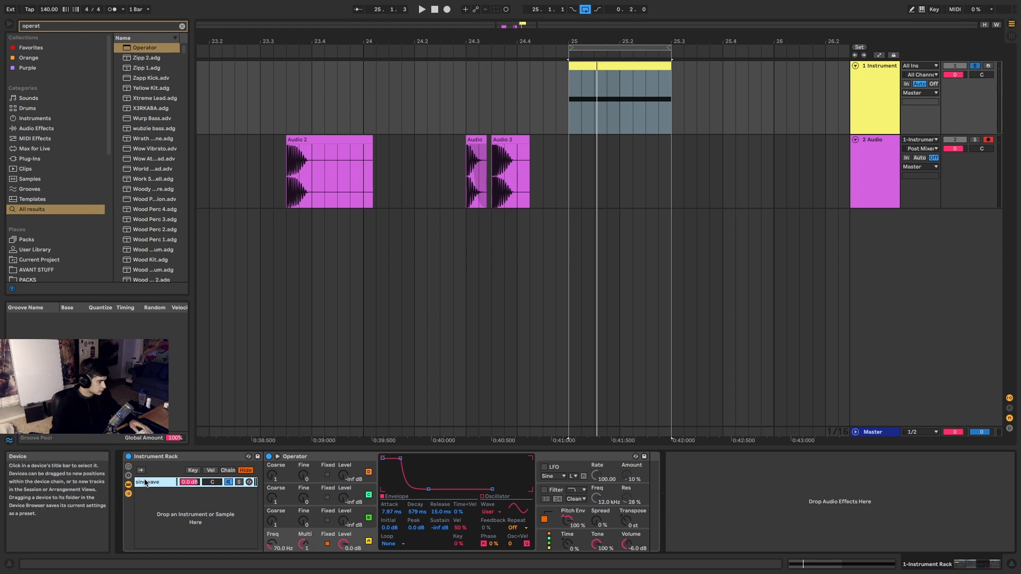
right_click(159, 500)
click(184, 511)
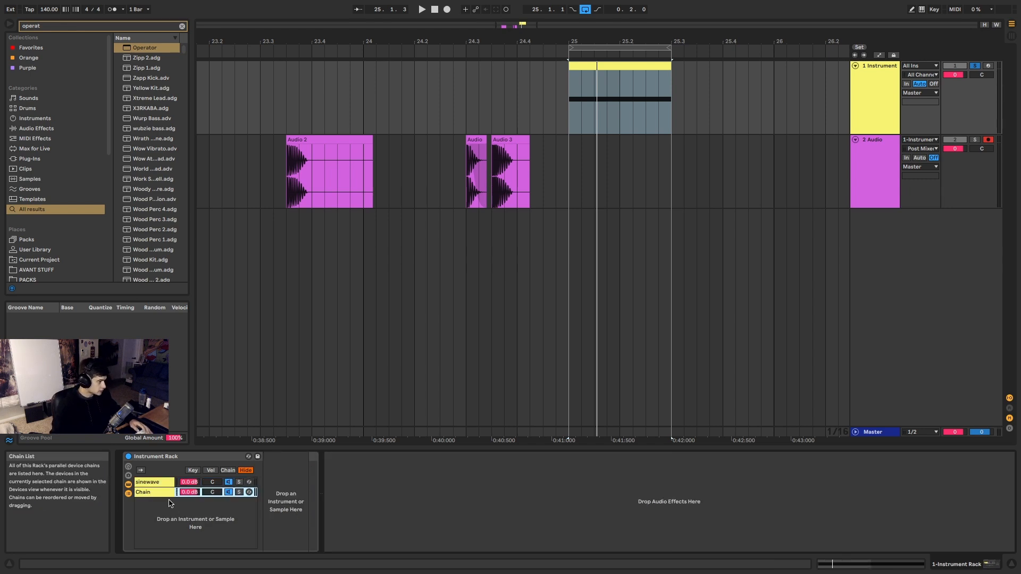
text(click)
Load an Operator device into the click chain and set its oscillator A waveform to Noise White.
key(ctrl+f)
text(opera)
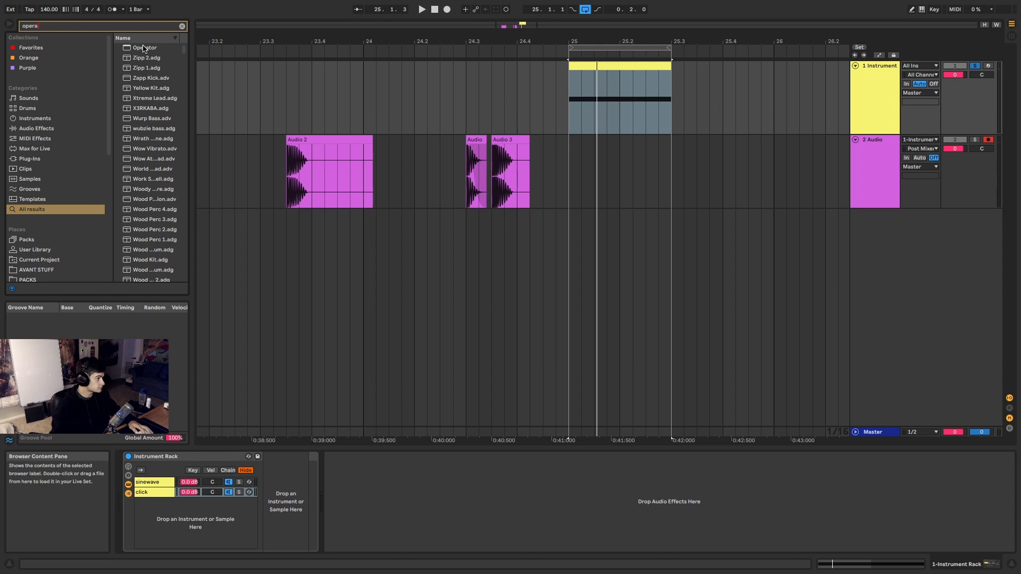
drag(143, 49, 263, 468)
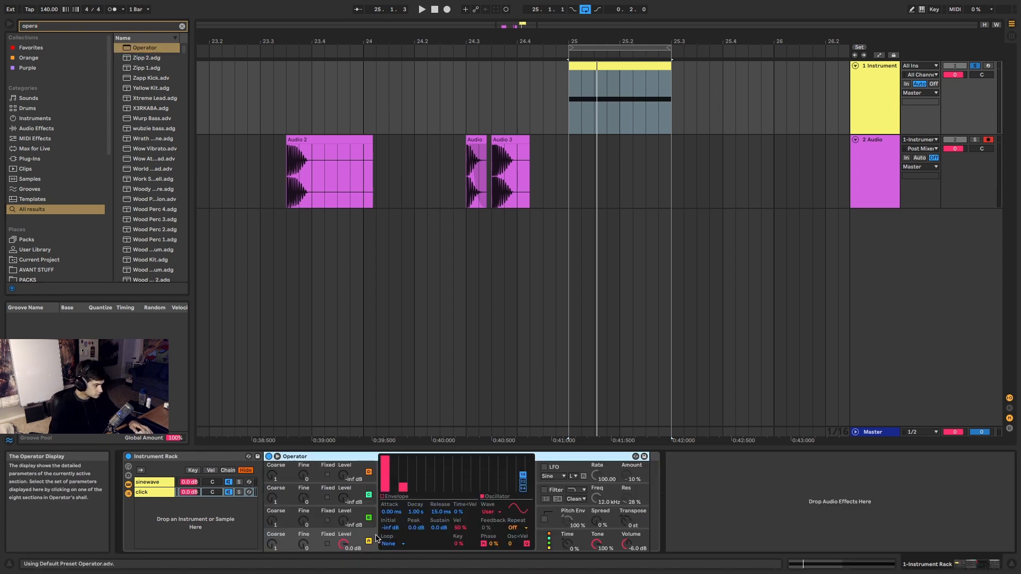
click(489, 512)
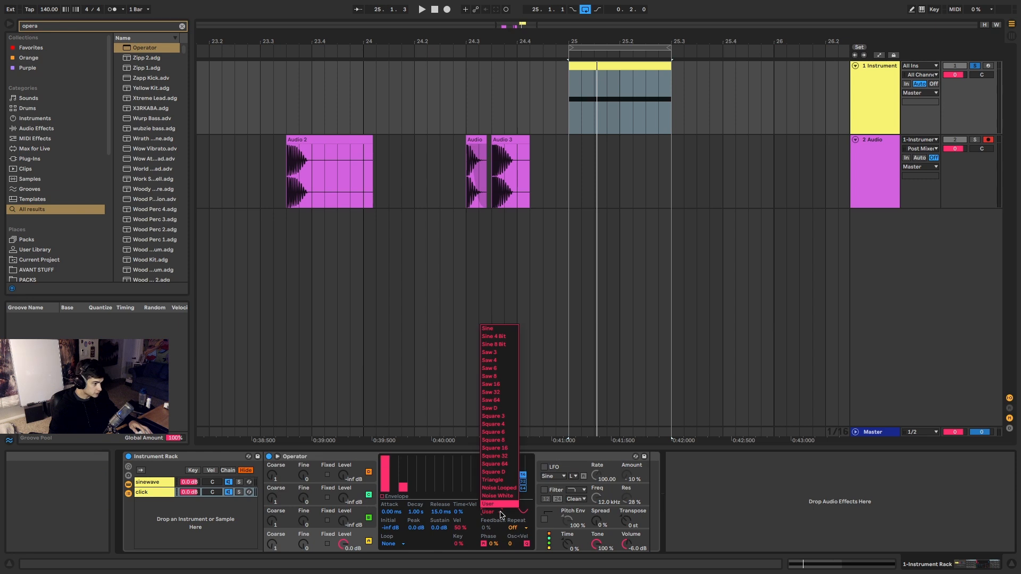
click(500, 504)
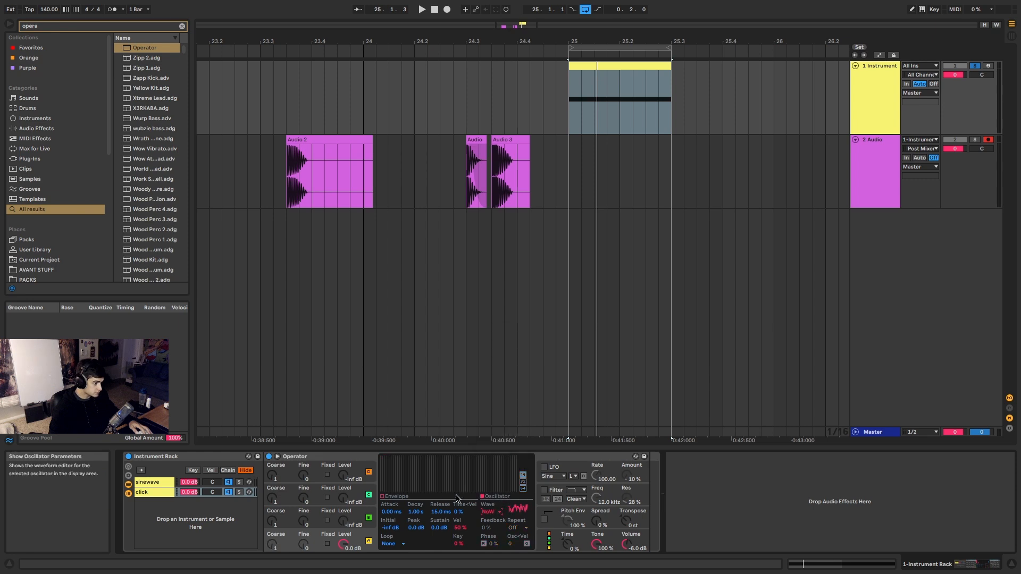
Shorten the noise oscillator's volume envelope decay to 12.3 ms with sustain at -inf dB, auditioning the click chain in solo.
click(383, 498)
drag(413, 458, 414, 488)
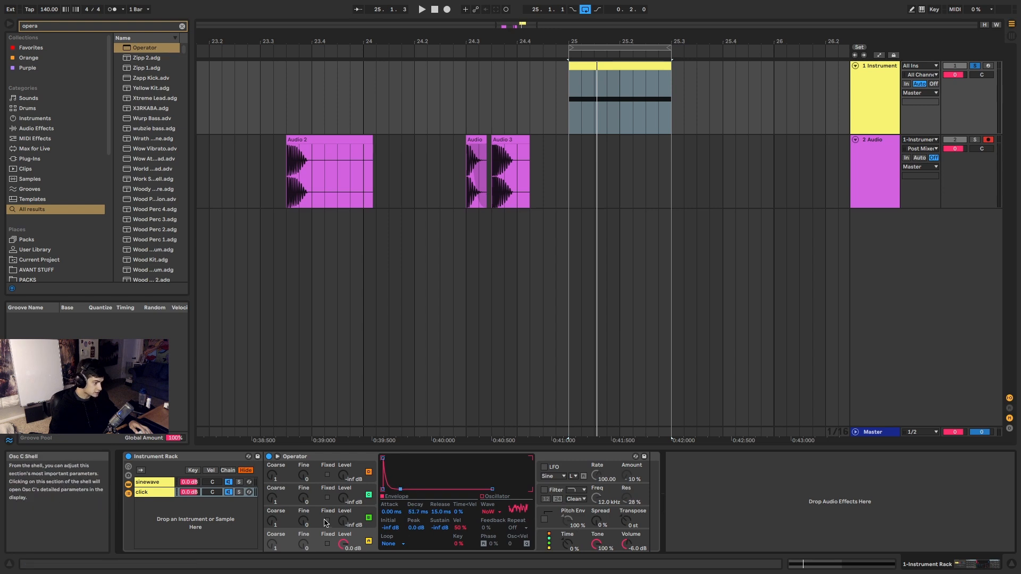
key(space)
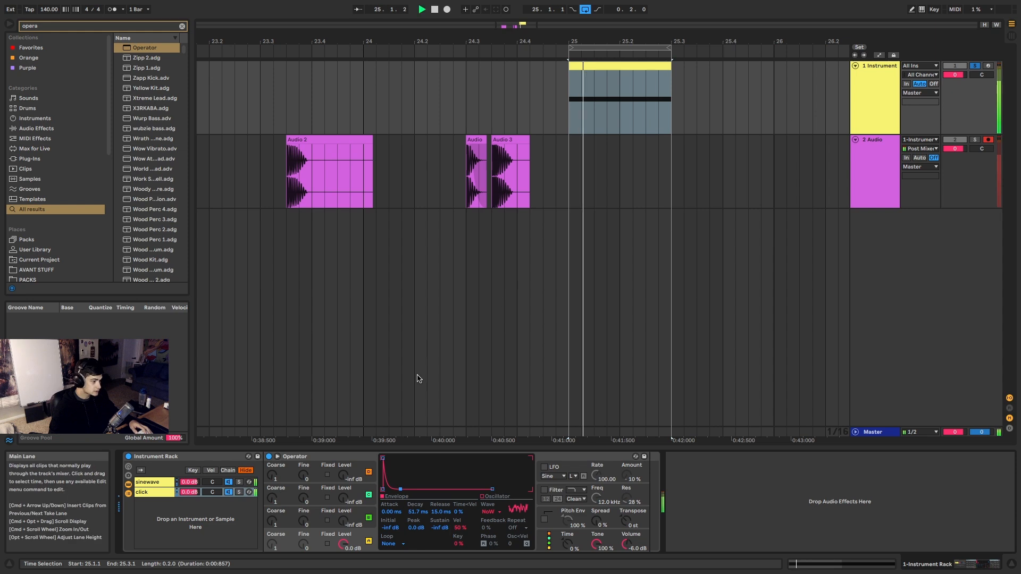
click(239, 491)
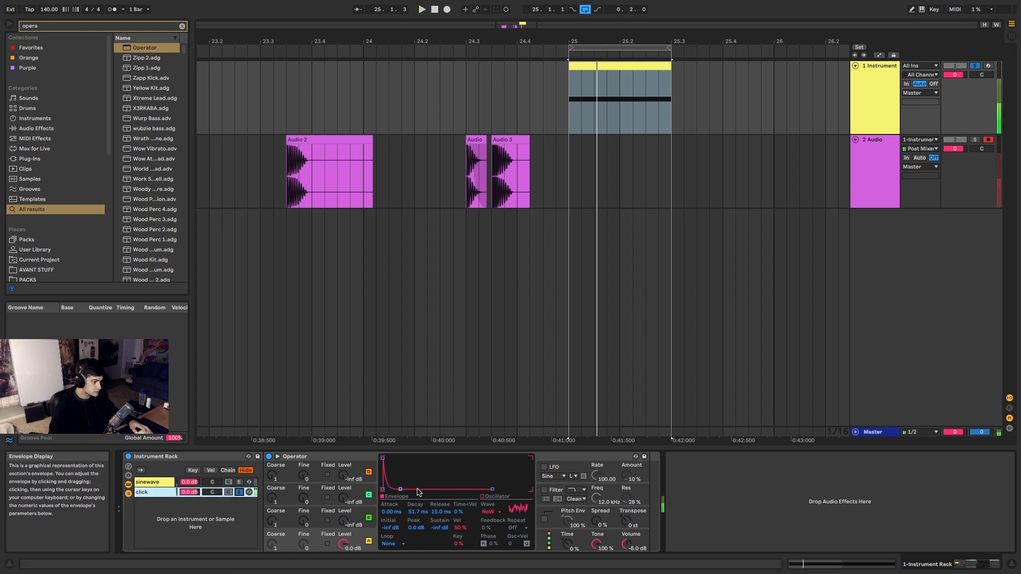
drag(400, 489, 394, 490)
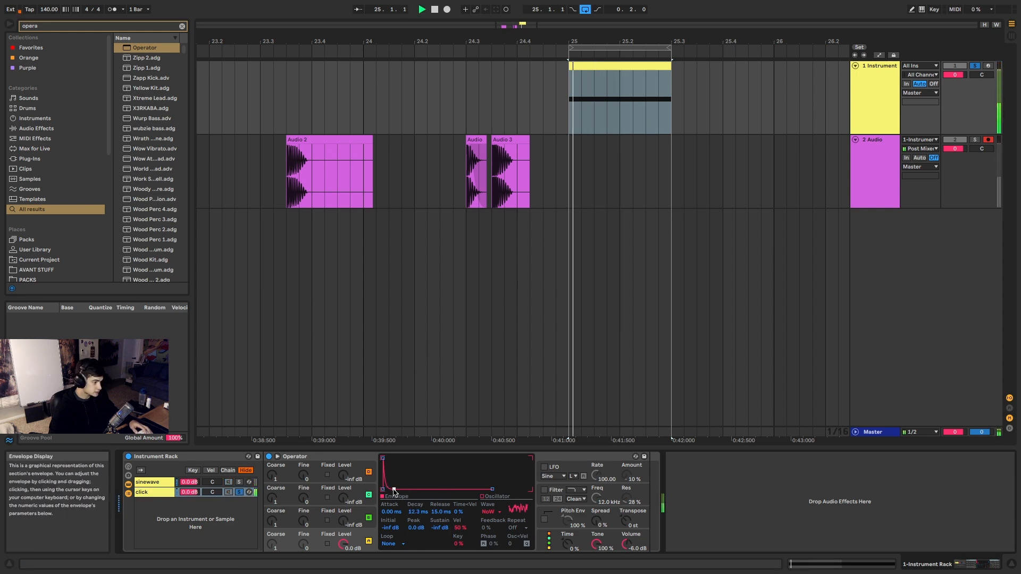
key(space)
Search for EQ Eight and add it after Operator on the click chain.
key(ctrl+f)
text(eq)
click(148, 60)
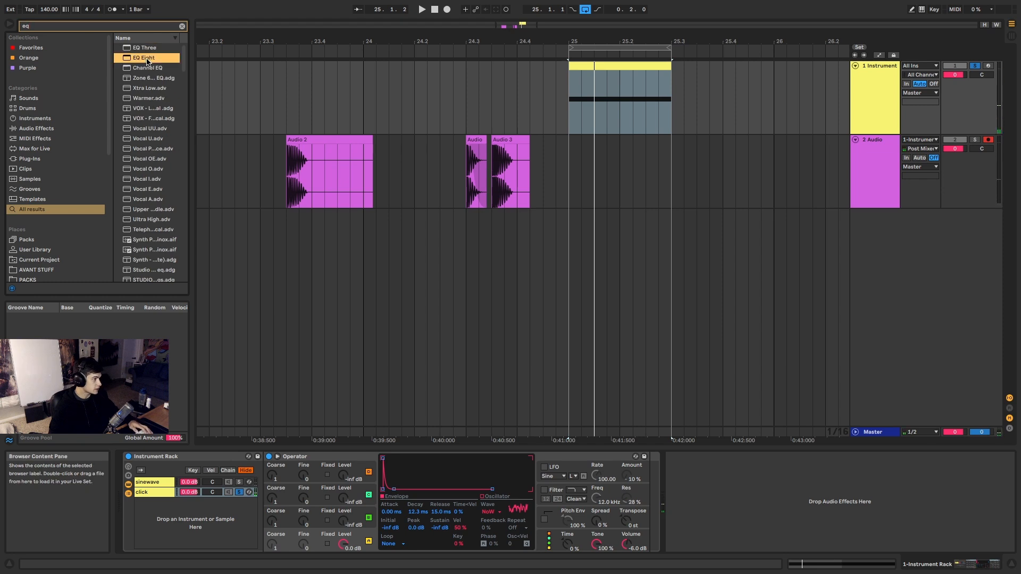
drag(148, 61, 644, 486)
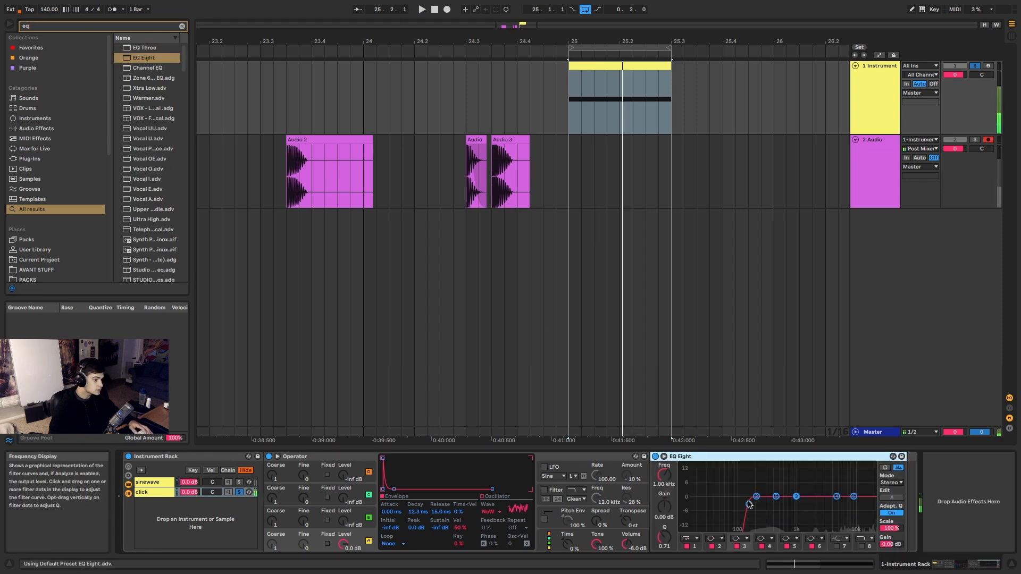
Raise EQ Eight's low cut and boost its high shelf 7.07 dB at 1.90 kHz, then lengthen the click Operator's decay to 189 ms.
click(836, 547)
key(space)
drag(837, 490, 812, 482)
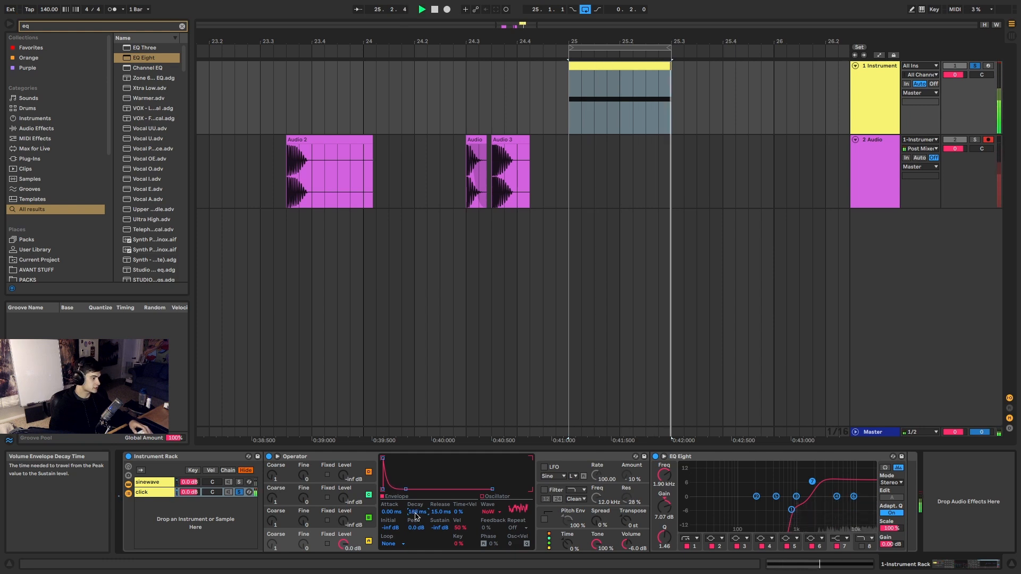
key(space)
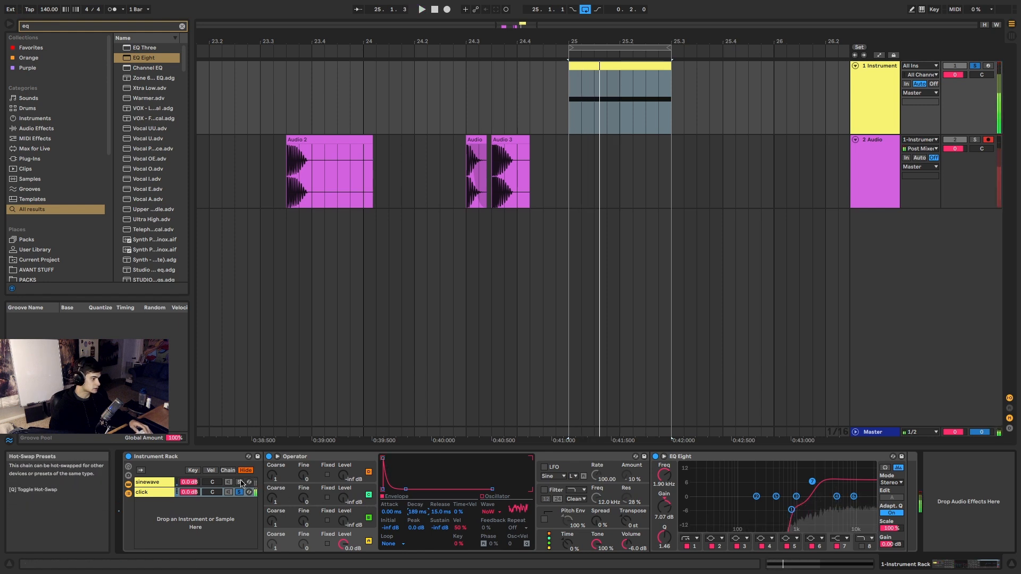
Switch to the sinewave chain and shorten oscillator A's volume envelope attack to 6.11 ms while auditioning the layered kick.
click(160, 481)
key(space)
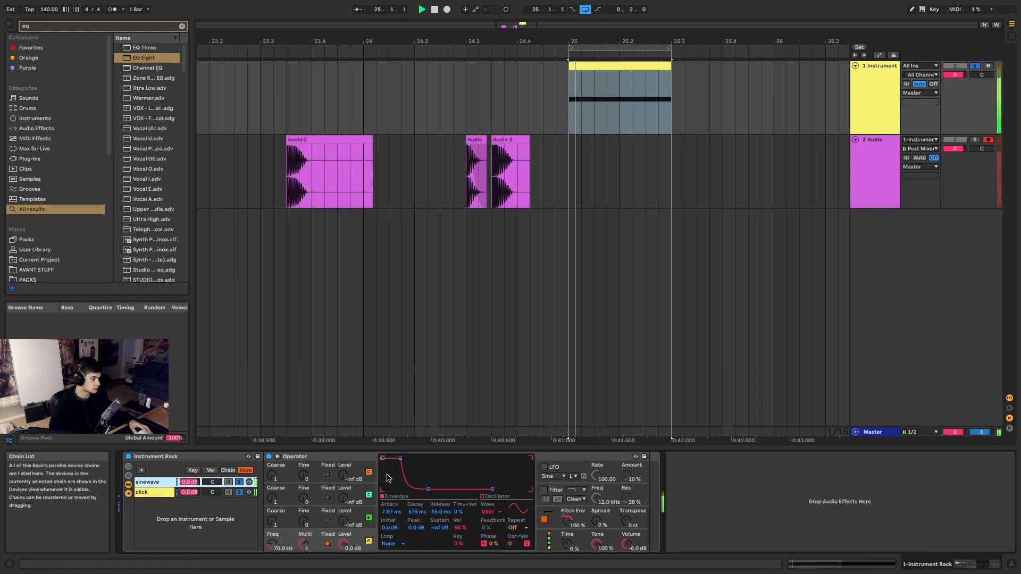
mouse_move(400, 458)
mouse_down()
mouse_move(420, 457)
mouse_move(400, 458)
mouse_up()
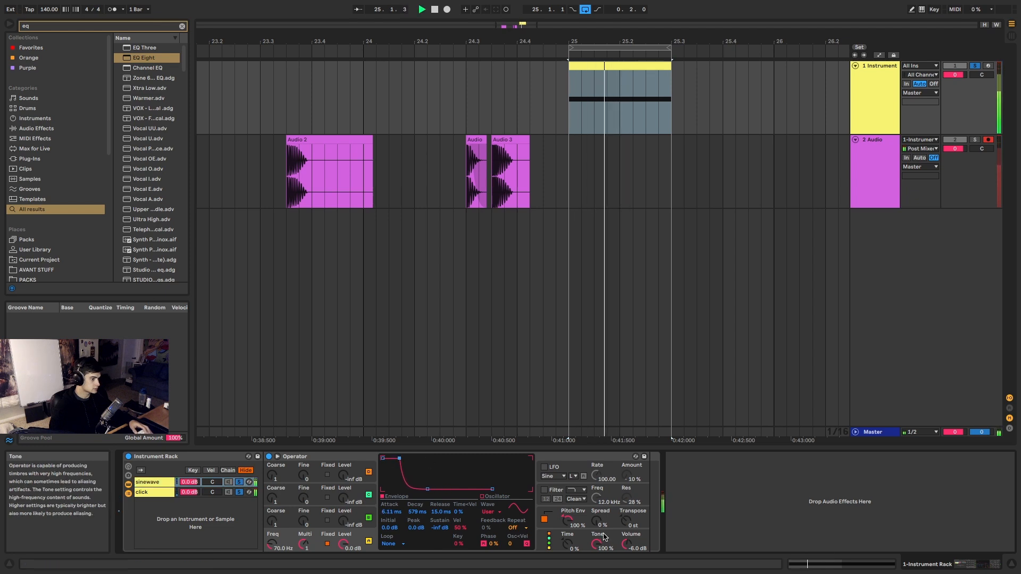
Solo the sinewave chain, enable its Operator filter and set the filter's shaper to Hard.
click(544, 490)
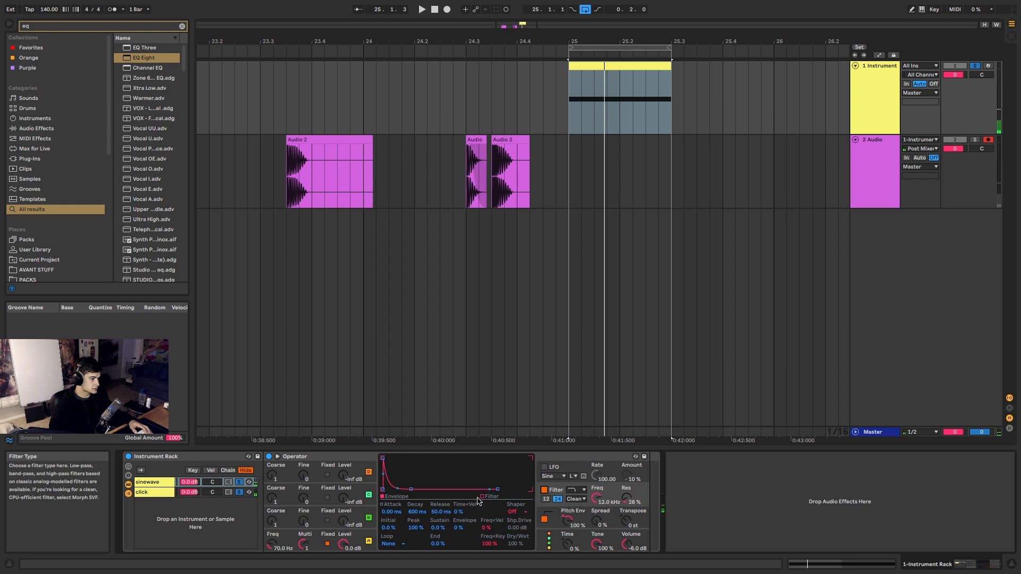
click(160, 484)
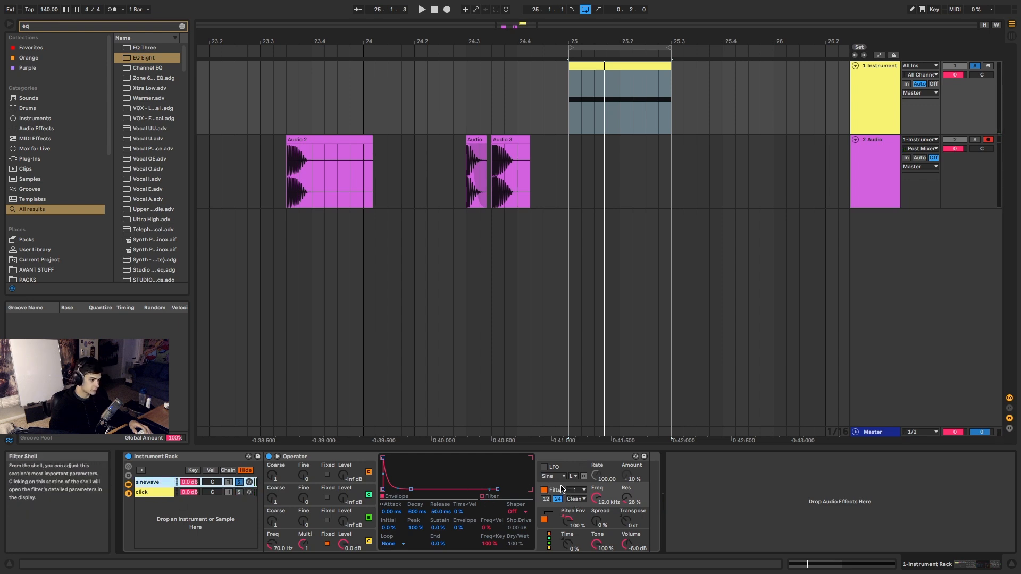
click(239, 483)
click(515, 512)
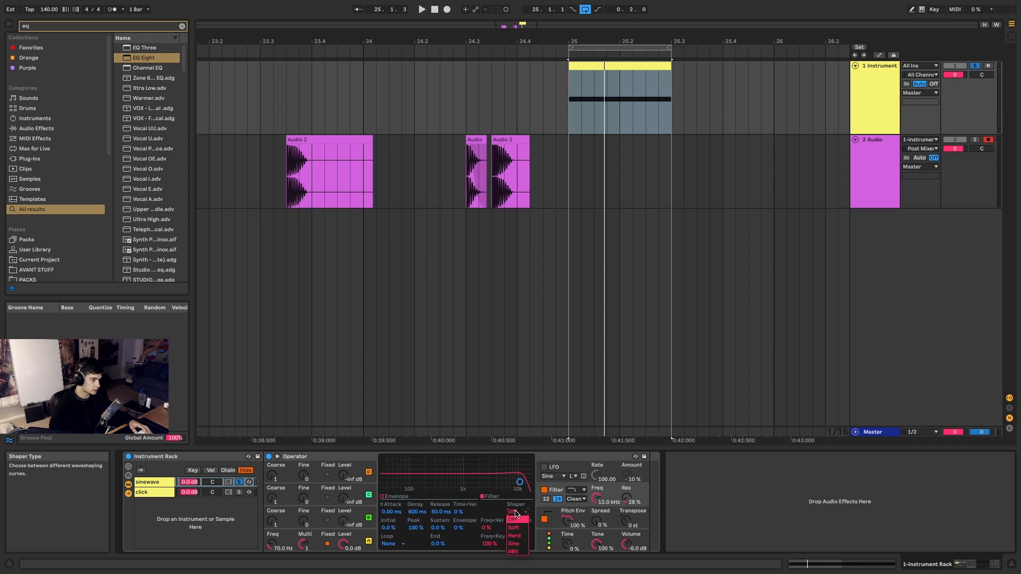
click(517, 537)
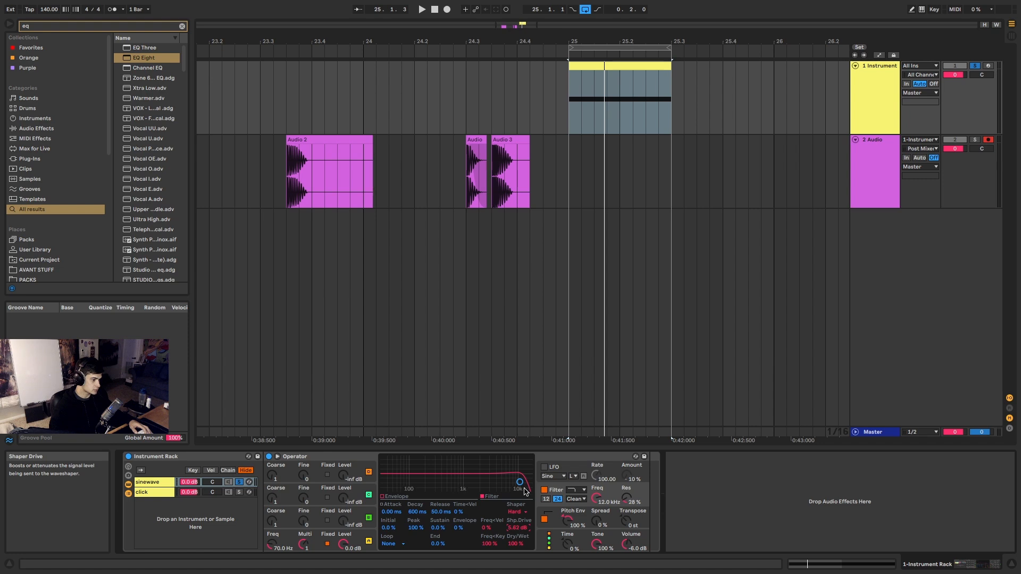
Lower the sinewave filter's cutoff to 2.64 kHz and change its shaper to Soft with 12.0 dB drive while auditioning.
drag(524, 489, 485, 486)
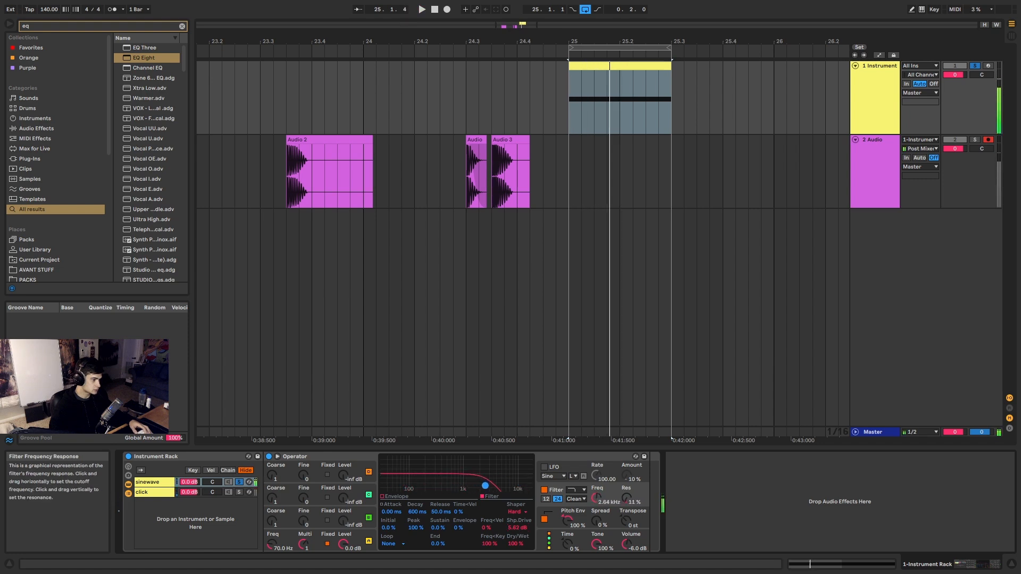
key(space)
key(space)
key(space)
click(517, 513)
click(519, 528)
key(space)
key(space)
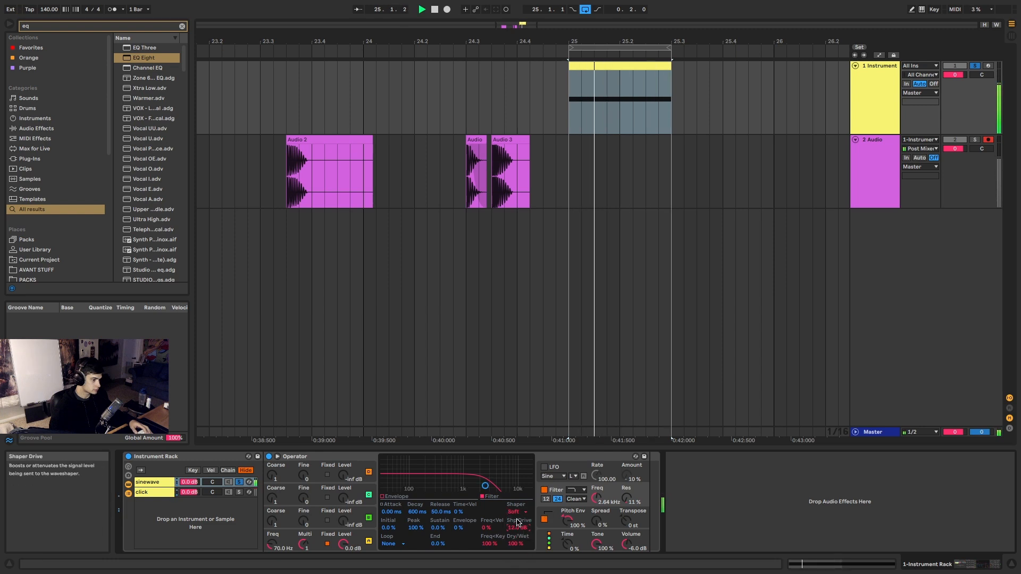
Change the sinewave filter's circuit type to OSR and lower its cutoff to 128 Hz.
drag(485, 486, 423, 487)
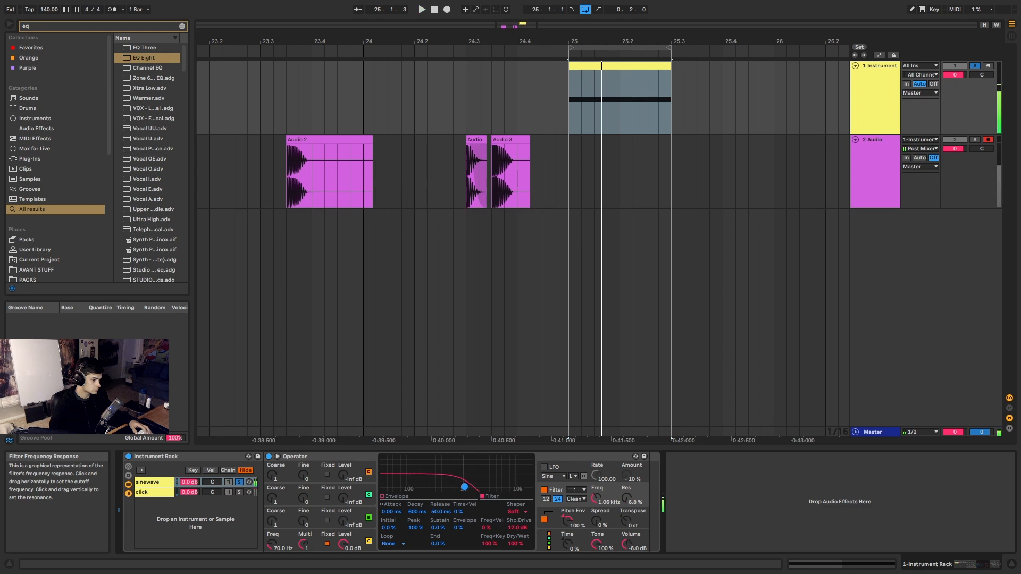
click(576, 498)
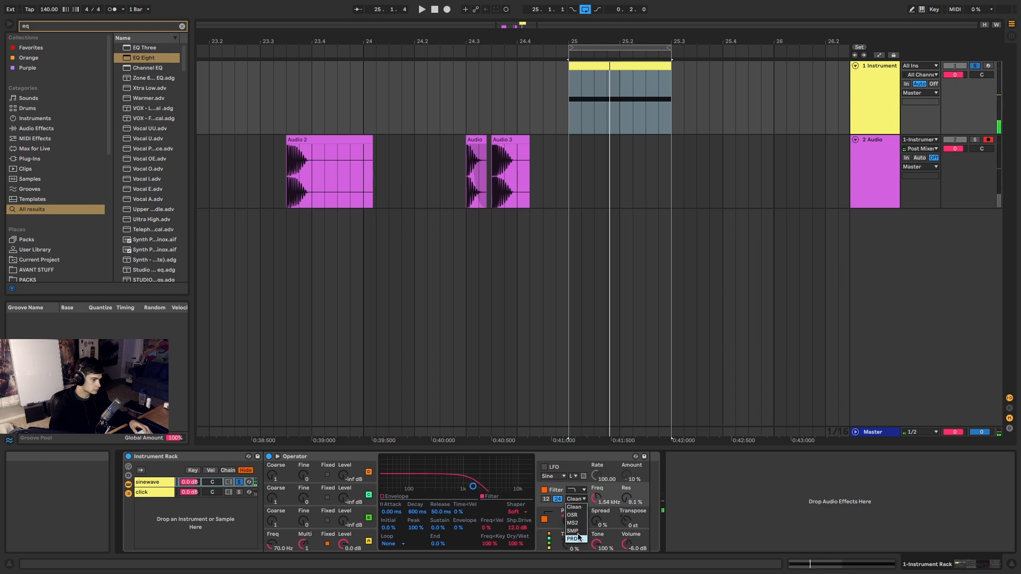
click(578, 516)
drag(473, 486, 441, 488)
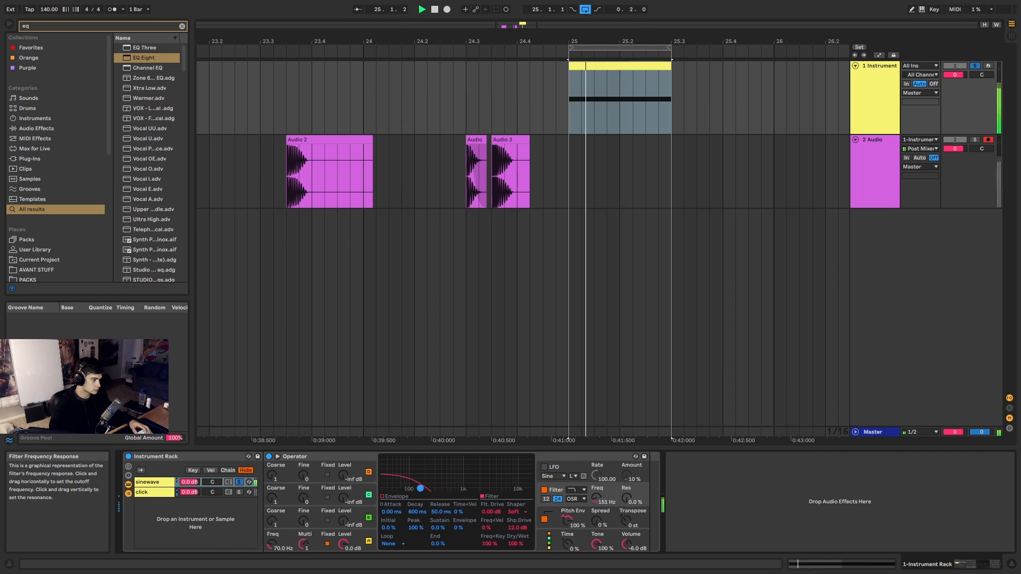
Show the sinewave Operator's pitch envelope and set its decay to 20.3 ms while auditioning.
click(573, 512)
key(space)
drag(418, 512, 417, 505)
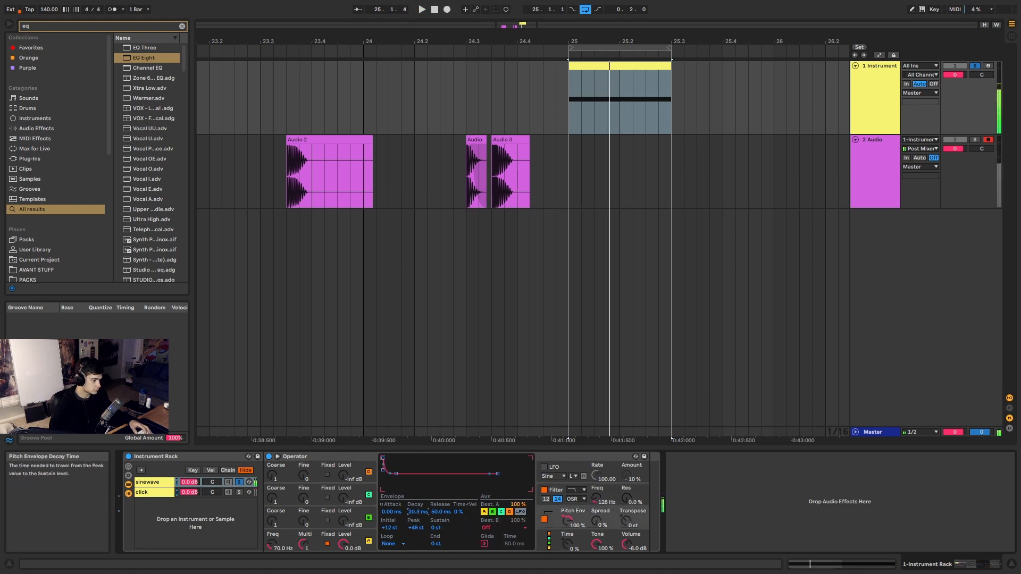
Return to oscillator A's volume envelope, set its attack to 34.3 ms and peak to -inf dB, and audition the kick.
click(366, 536)
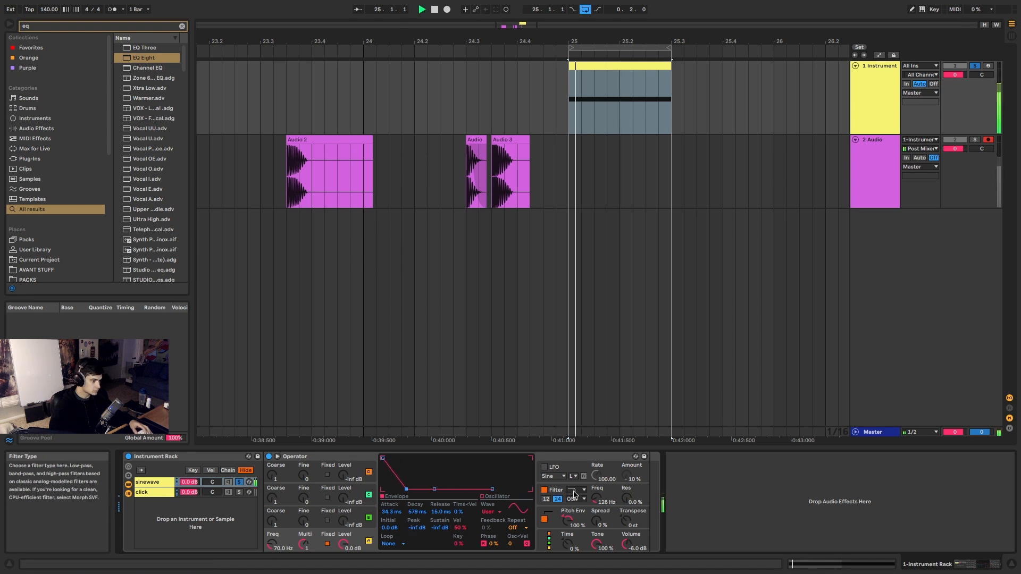
key(space)
click(459, 507)
Add EQ Eight to the sinewave chain, shaping it with a low-shelf boost, a dip at band 2 and 3.35 dB at 454 Hz.
key(ctrl+f)
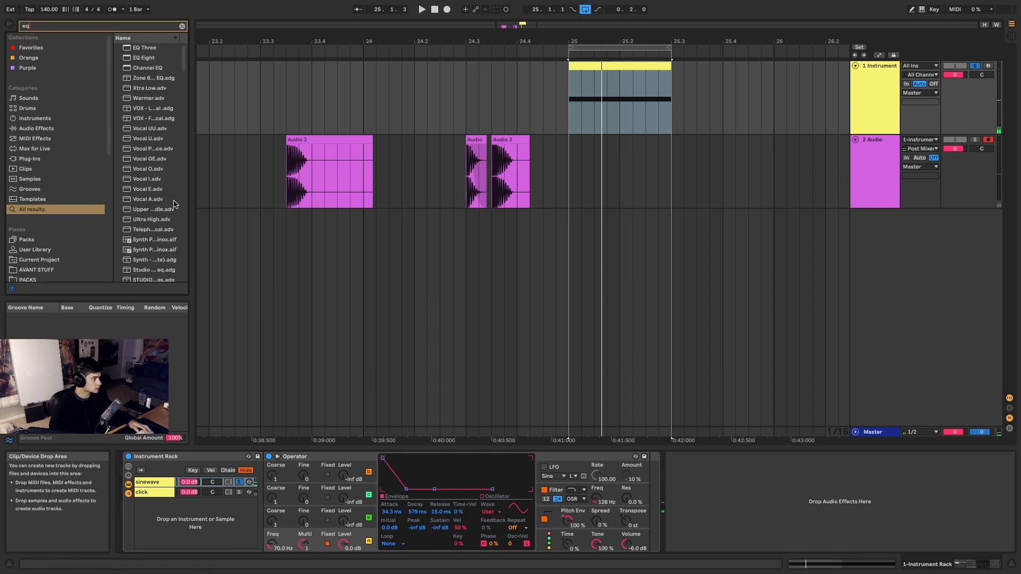
drag(146, 61, 666, 522)
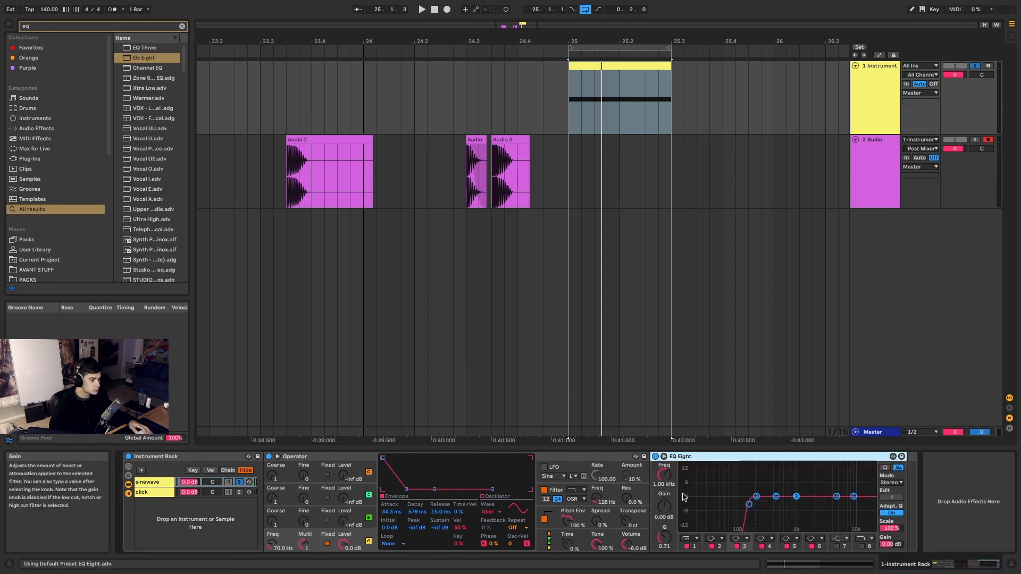
click(693, 539)
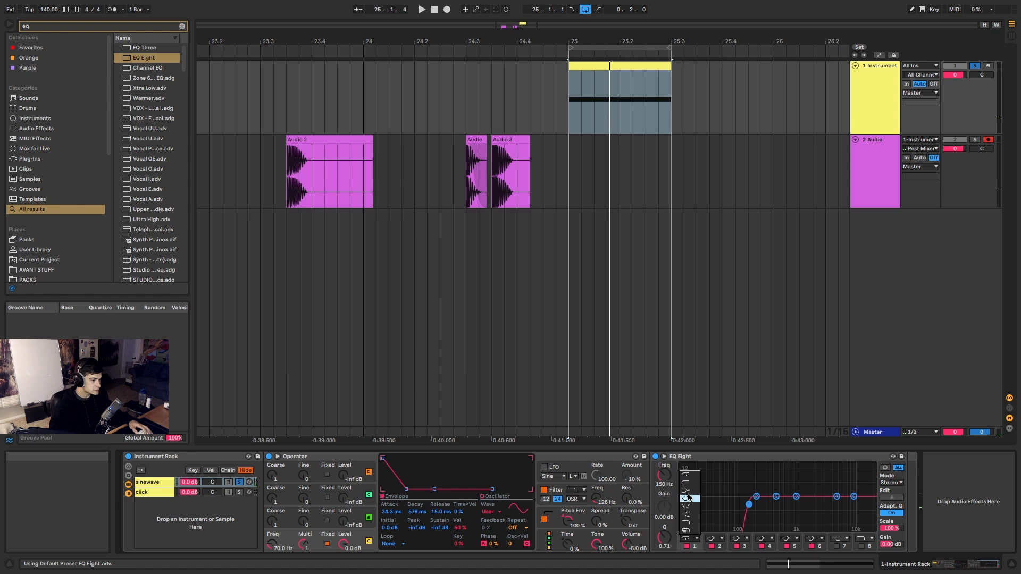
click(689, 497)
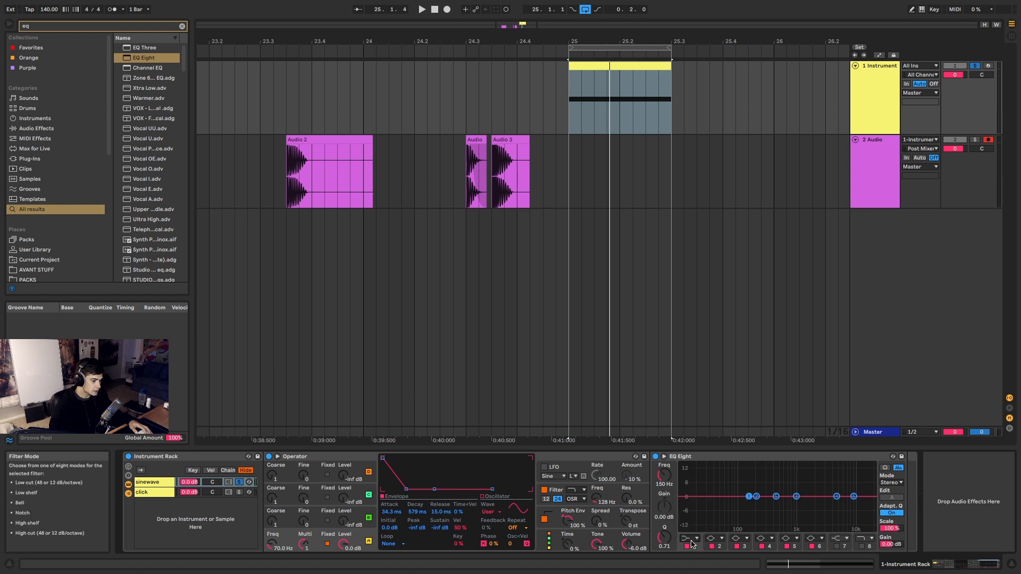
drag(664, 506, 664, 517)
mouse_move(777, 499)
mouse_down()
mouse_move(776, 488)
mouse_move(757, 499)
mouse_up()
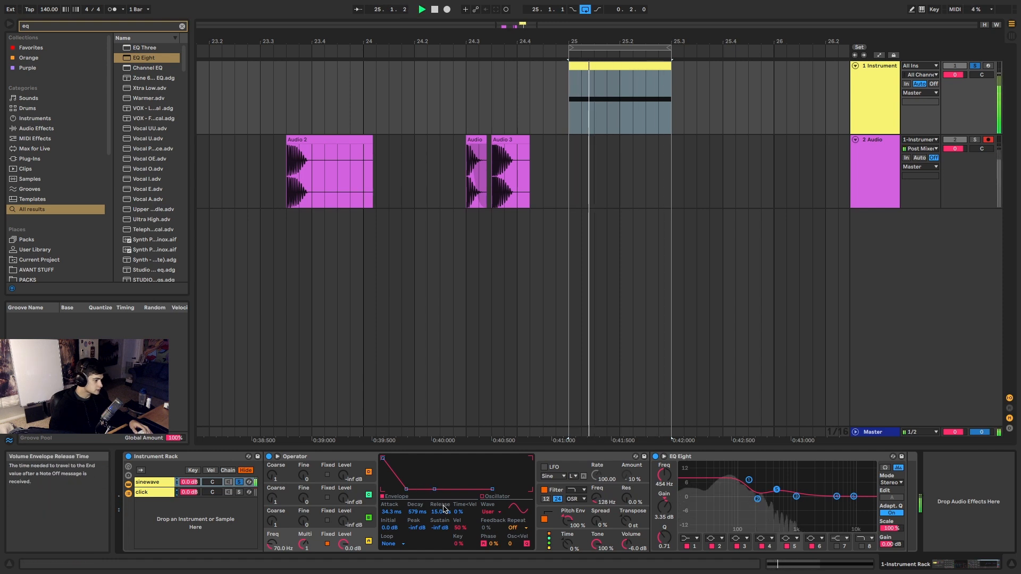
Set oscillator A's volume envelope to 13.5 ms attack, 579 ms decay, 1.00 ms release and -23 dB peak.
drag(416, 512, 416, 495)
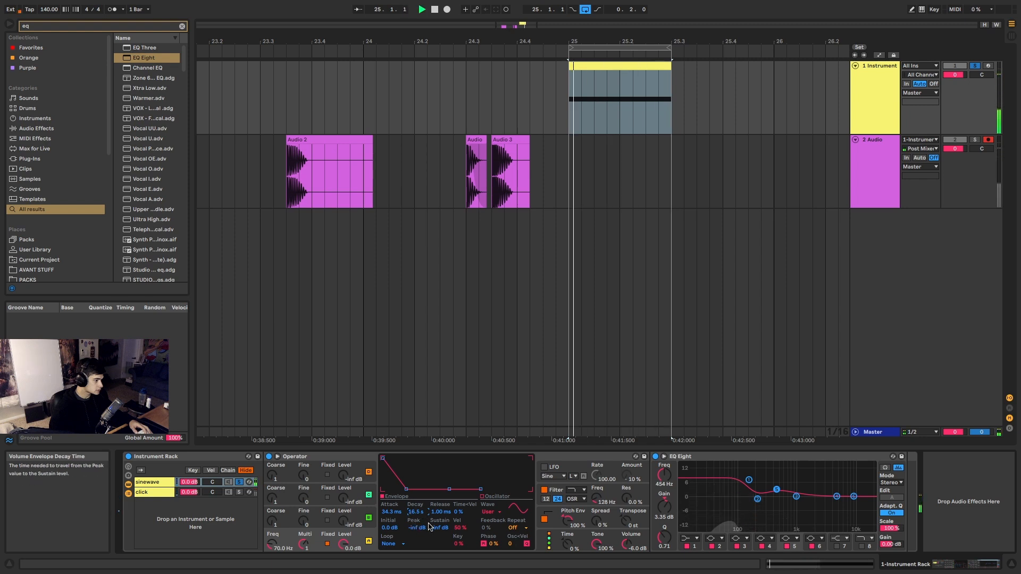
drag(440, 527, 439, 519)
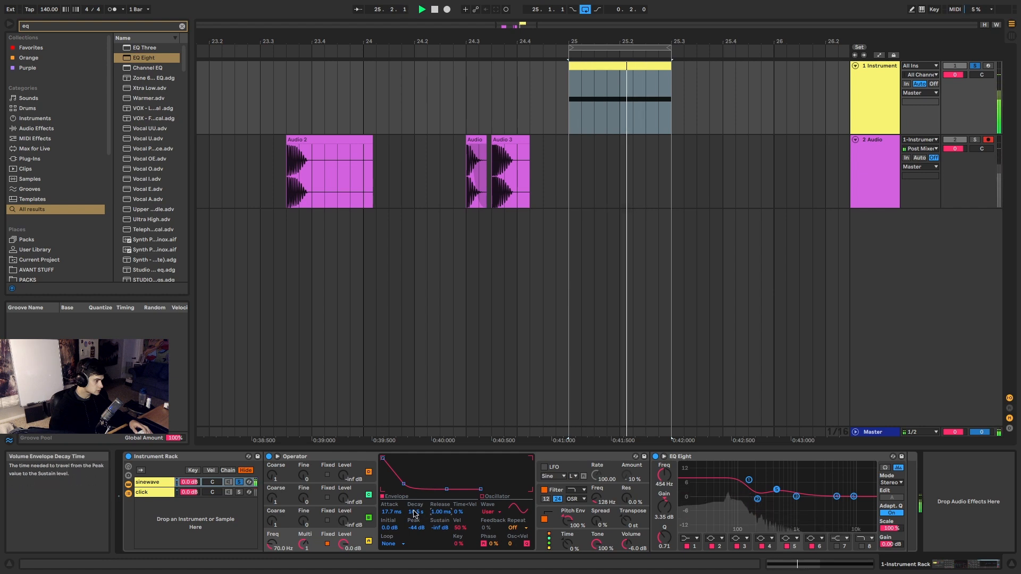
drag(410, 512, 409, 531)
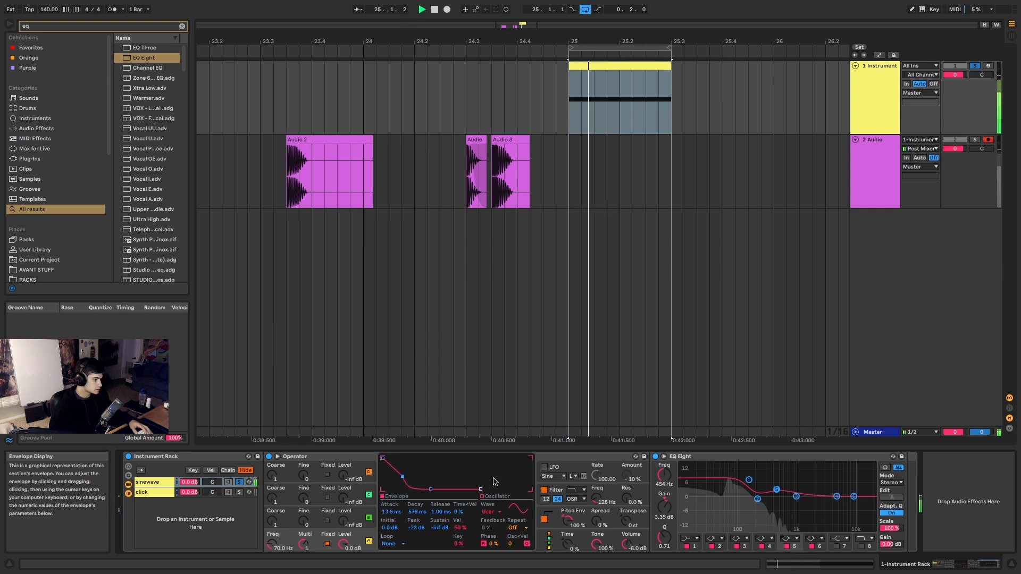
Insert Drum Buss between Operator and EQ Eight on the sinewave chain and set its drive to 52% while auditioning.
key(ctrl+f)
text(drum)
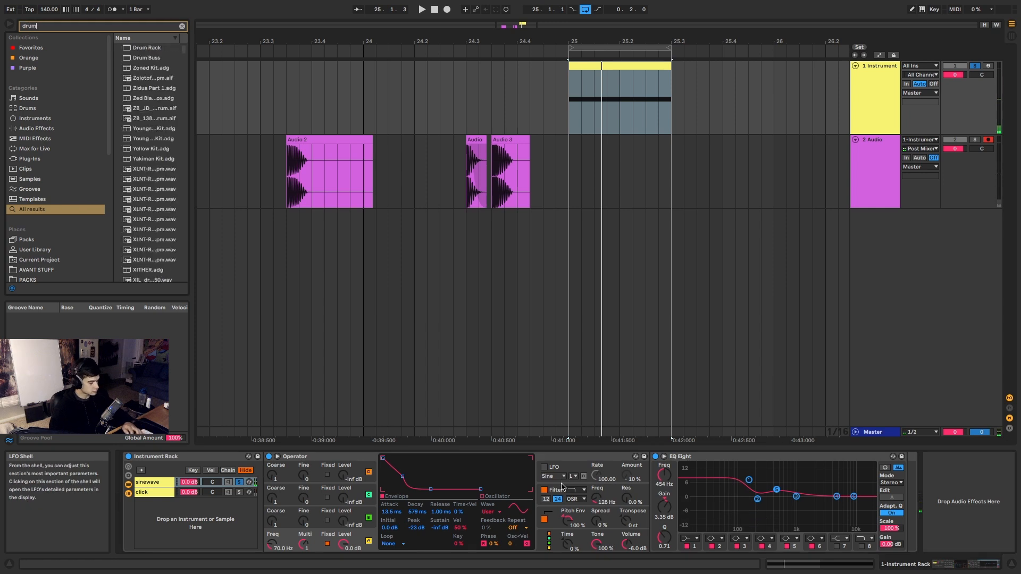
drag(574, 378, 651, 497)
key(space)
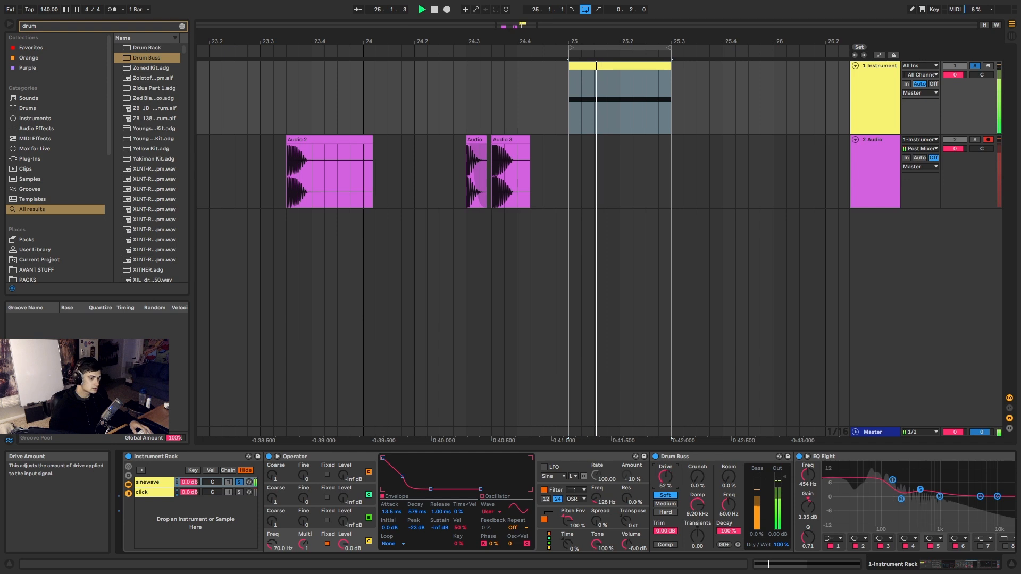
Solo the click chain to hear it alone, release the solo and lower its chain volume to -17.4 dB.
click(240, 493)
key(space)
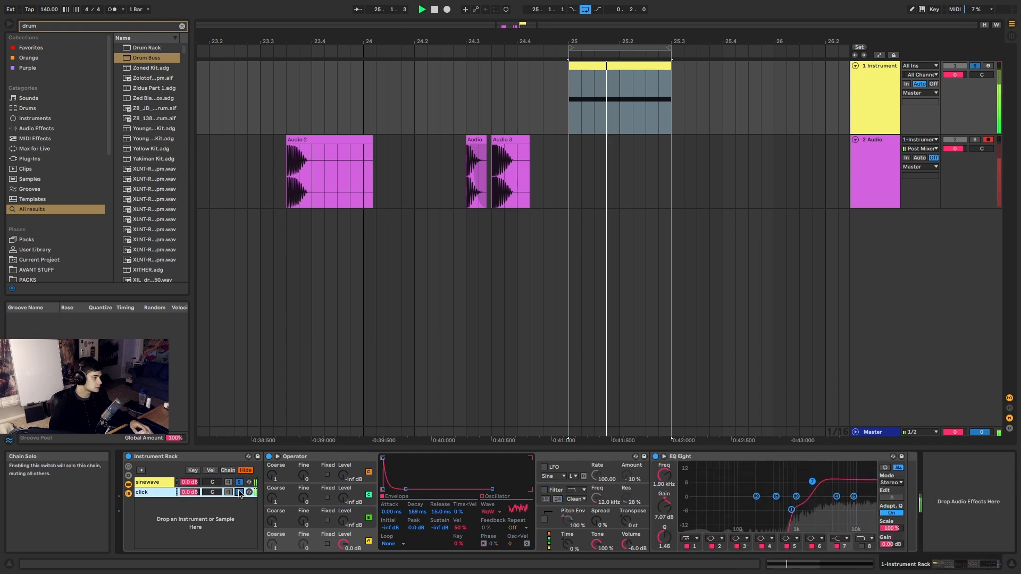
click(239, 492)
drag(189, 493, 190, 518)
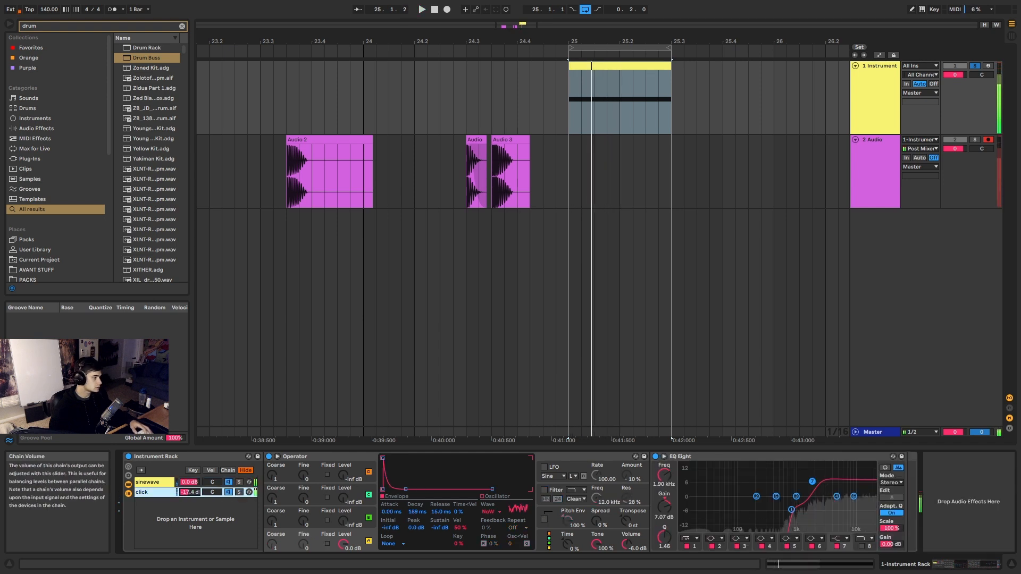
Find Glue Compressor in the browser and add it after the Instrument Rack.
click(166, 458)
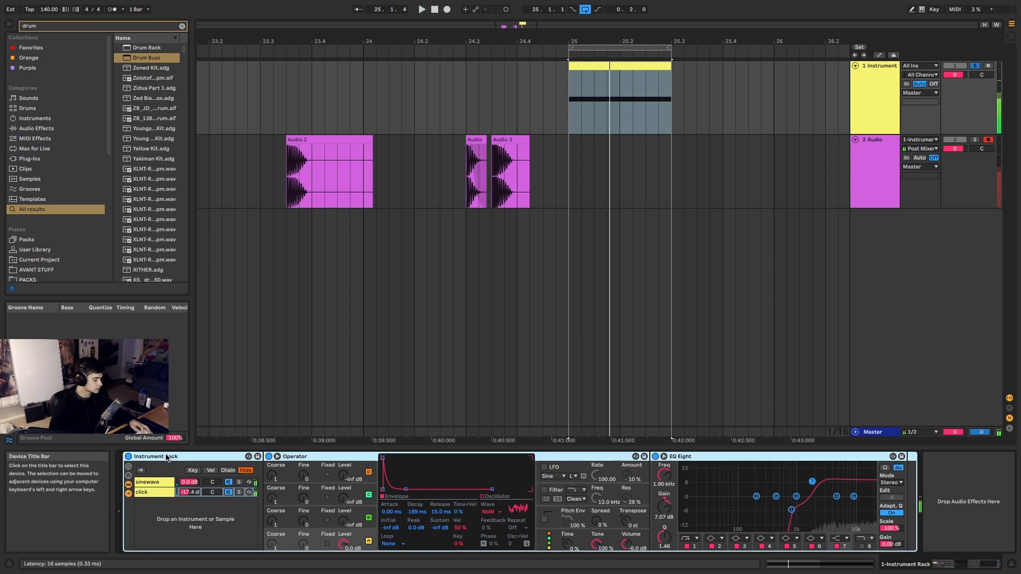
key(ctrl+g)
key(ctrl+z)
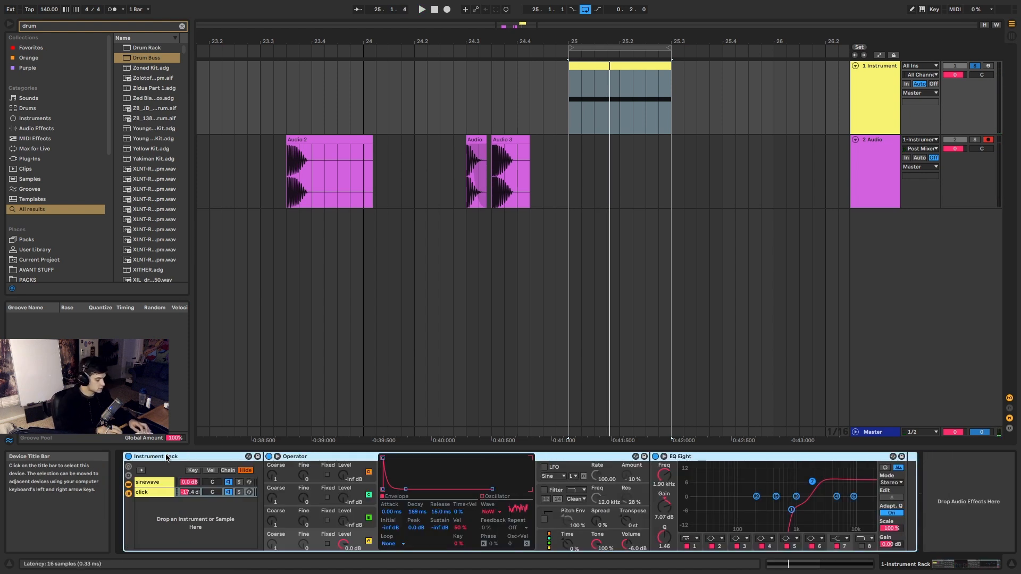
key(ctrl+f)
text(glue c)
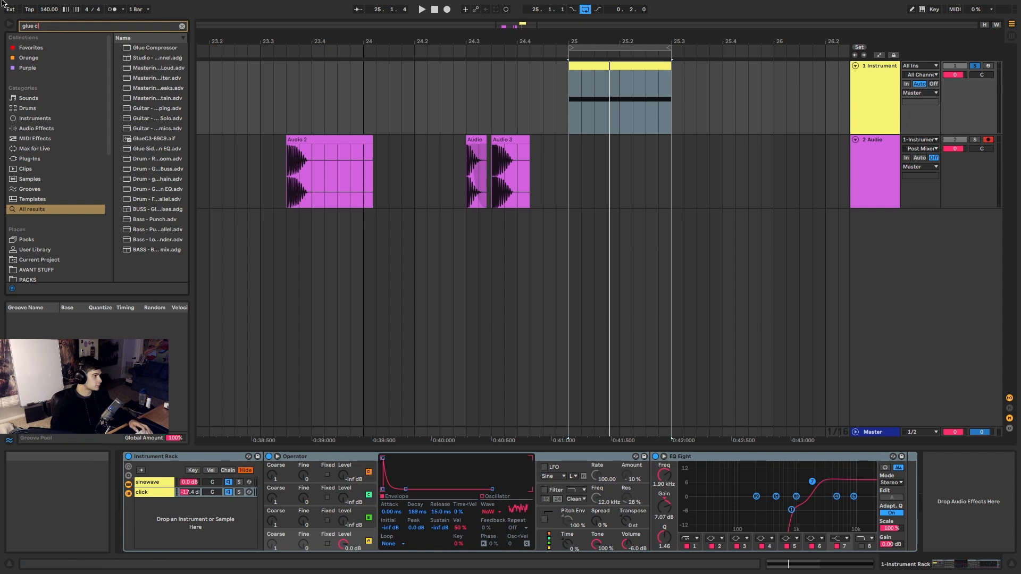
double_click(153, 48)
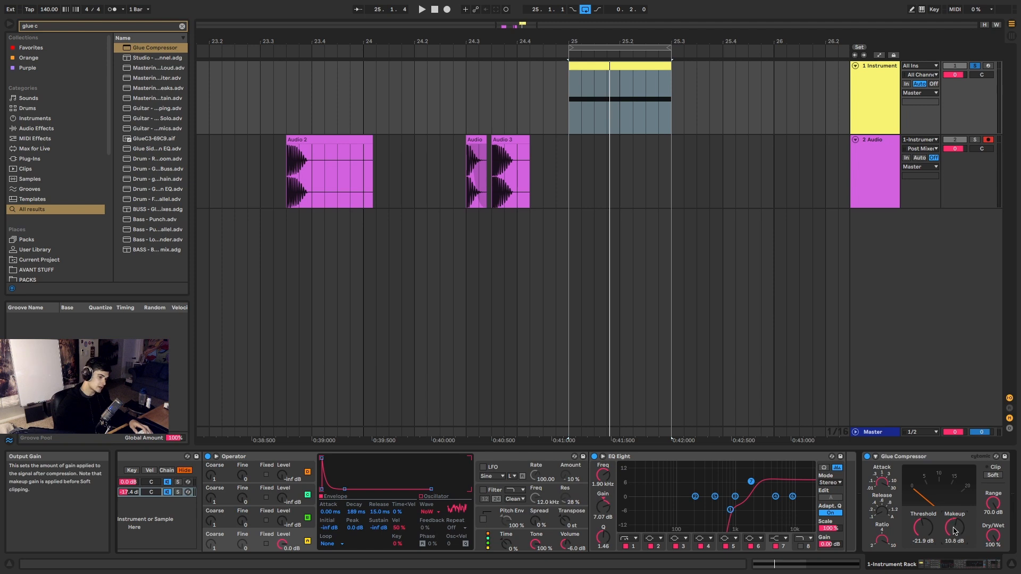
Set the Glue Compressor's threshold to -20.3 dB and enable soft clipping while auditioning the kick.
drag(923, 528, 923, 524)
key(space)
key(space)
key(space)
key(space)
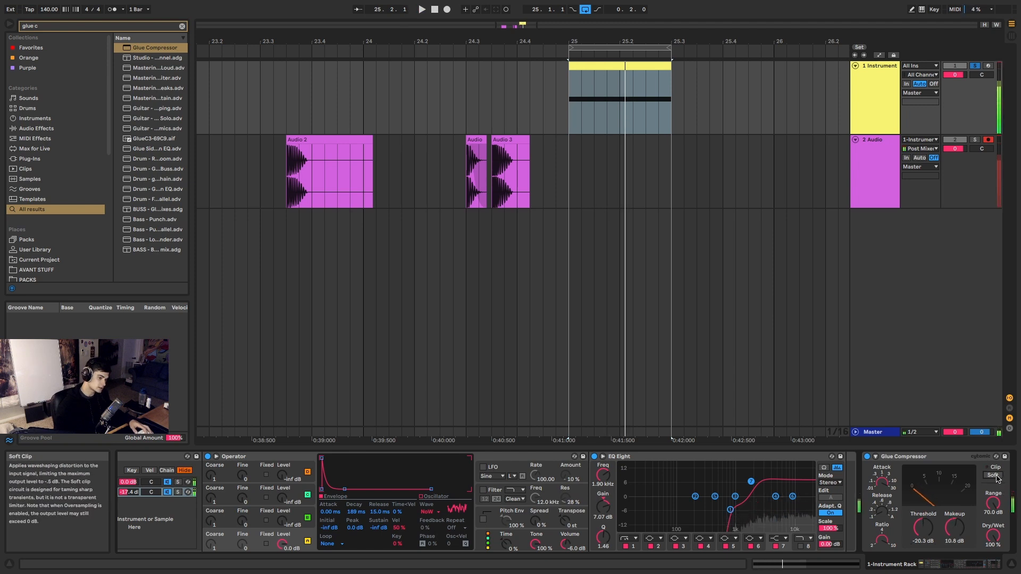
click(996, 477)
key(space)
key(space)
key(space)
key(space)
key(space)
key(space)
key(space)
Set band 7 of the click chain's EQ Eight to 2.55 kHz and -2.36 dB, auditioning the kick.
drag(751, 481, 758, 501)
key(space)
key(space)
key(space)
key(space)
key(space)
key(space)
key(space)
key(space)
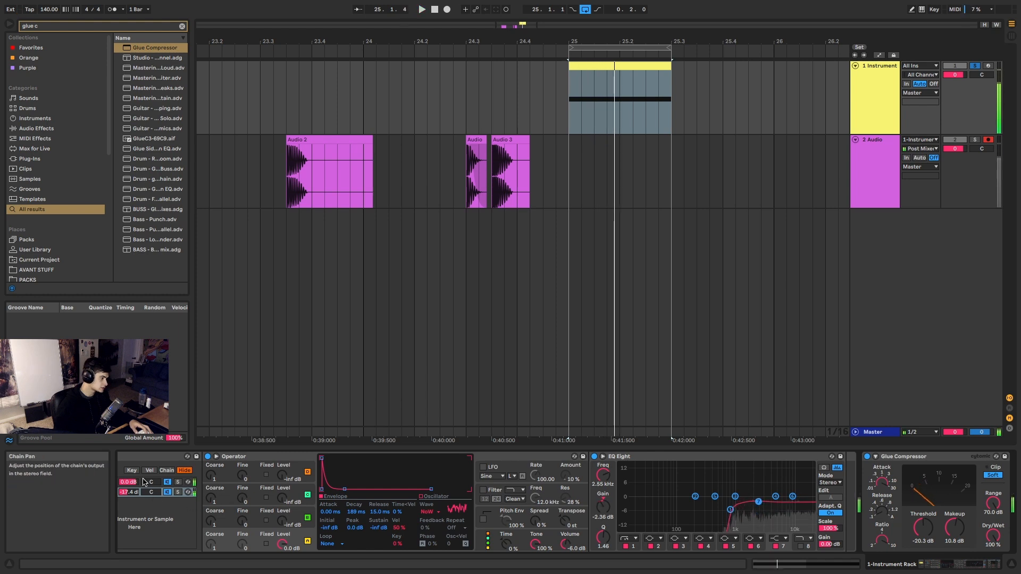
key(space)
key(space)
key(space)
scroll(303, 485, left, 3)
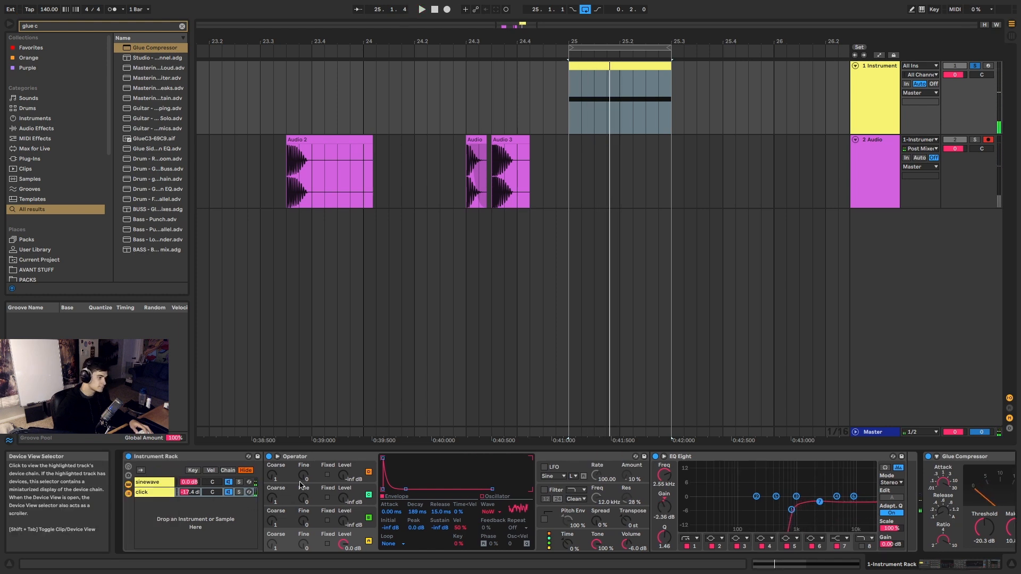
Shorten the decay of oscillator A's envelope on the sinewave chain to 152 ms and audition the kick.
click(158, 483)
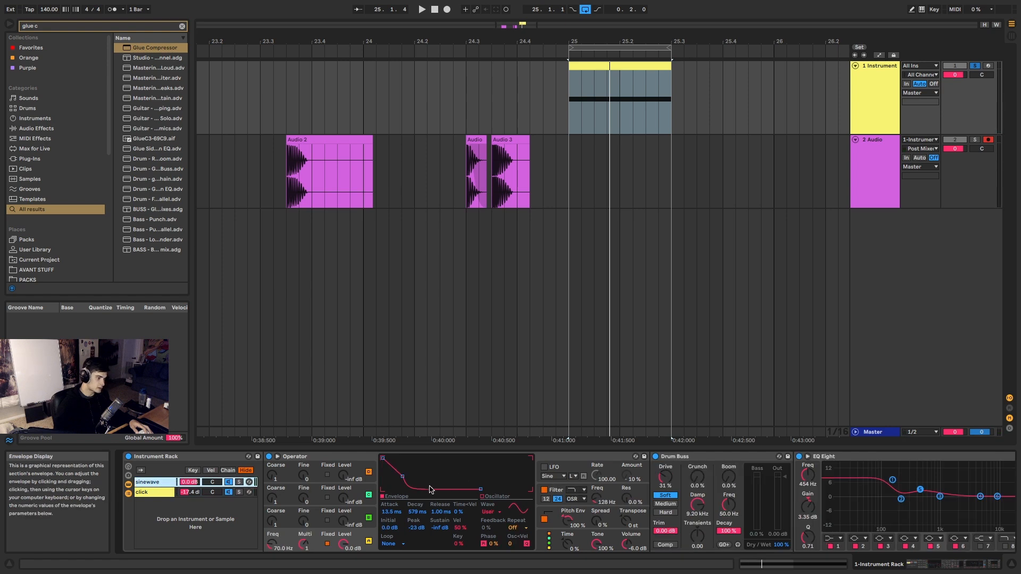
key(space)
key(space)
key(space)
drag(421, 489, 425, 489)
key(space)
key(space)
key(space)
key(space)
key(space)
key(space)
key(space)
key(space)
key(space)
key(space)
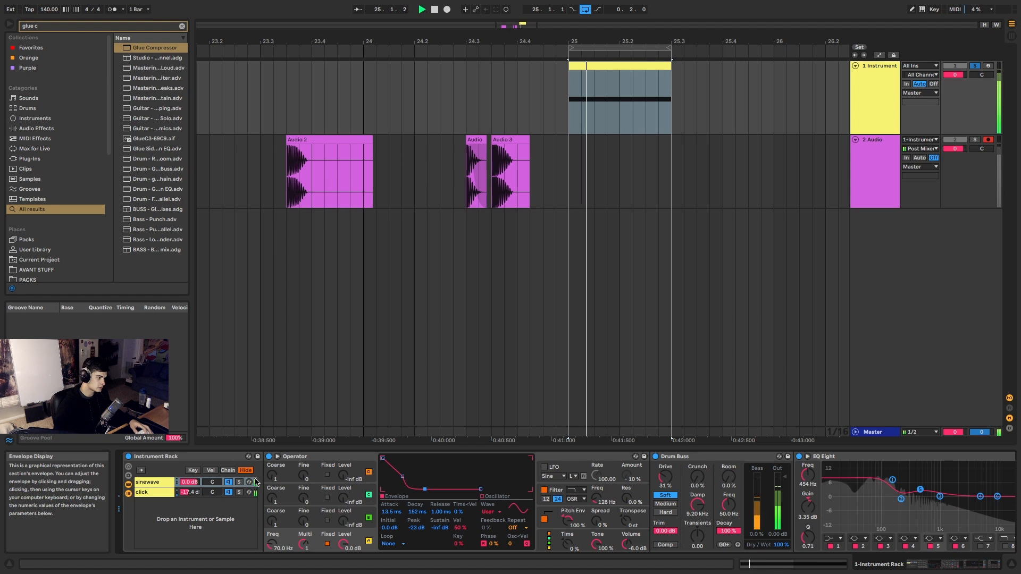
Lower the click chain's volume further while auditioning it against the sinewave.
key(space)
key(space)
drag(190, 492, 189, 501)
key(space)
key(space)
key(space)
key(space)
key(space)
key(space)
key(space)
key(space)
key(space)
Set the sinewave chain's oscillator A envelope to 58.3 ms attack and -18 dB peak, and audition it.
click(160, 482)
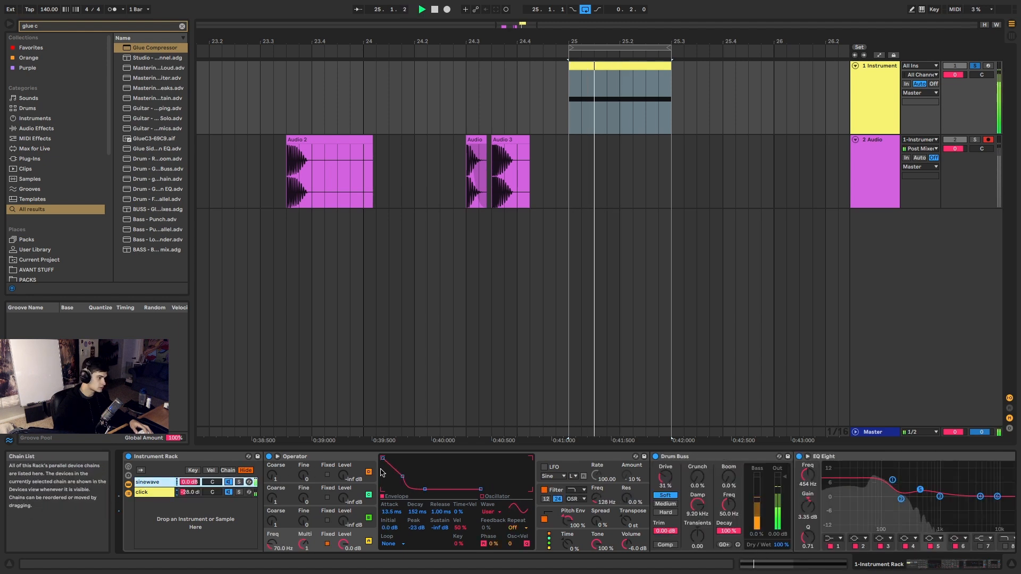
key(space)
key(space)
key(space)
key(space)
key(space)
key(space)
key(space)
mouse_move(402, 476)
mouse_down()
mouse_move(409, 462)
mouse_move(408, 472)
mouse_up()
key(space)
key(space)
key(space)
key(space)
key(space)
key(space)
key(space)
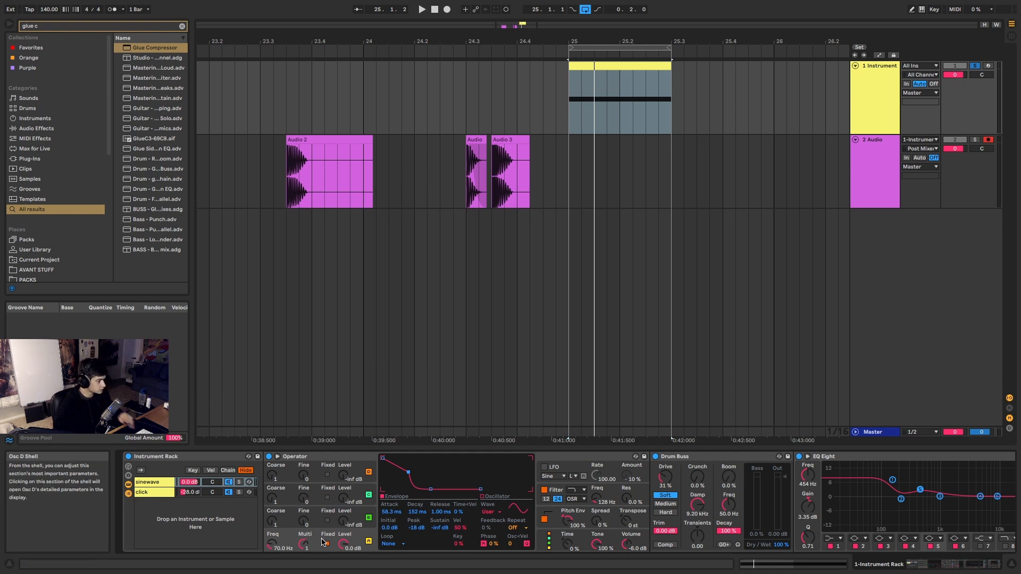
Open the kick's MIDI clip, select its D#4 note and transpose it down by octaves to D#0.
click(632, 65)
double_click(633, 66)
drag(547, 447, 360, 141)
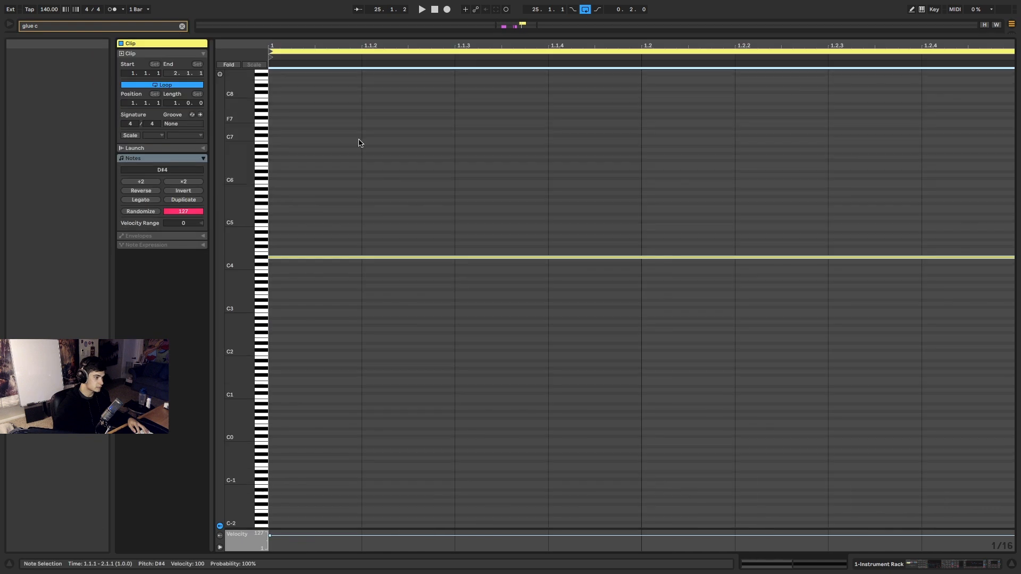
click(310, 294)
double_click(250, 232)
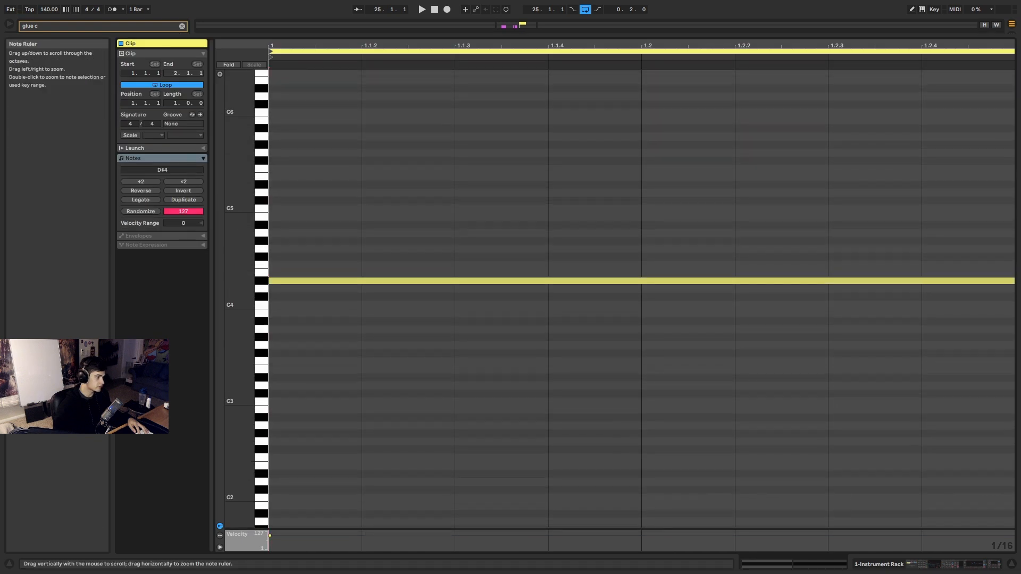
click(303, 288)
key(z)
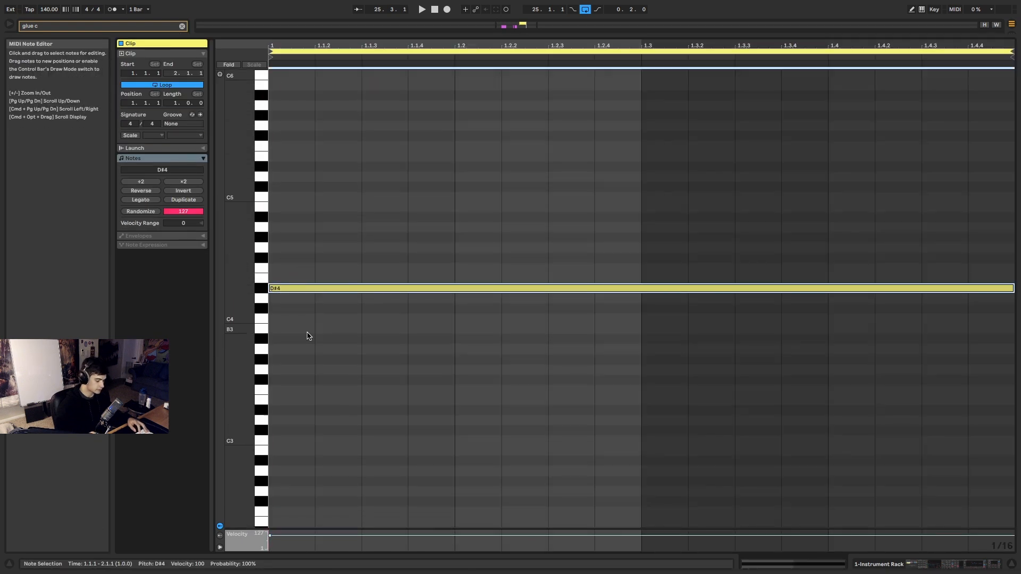
key(shift+Down)
key(shift+Down)
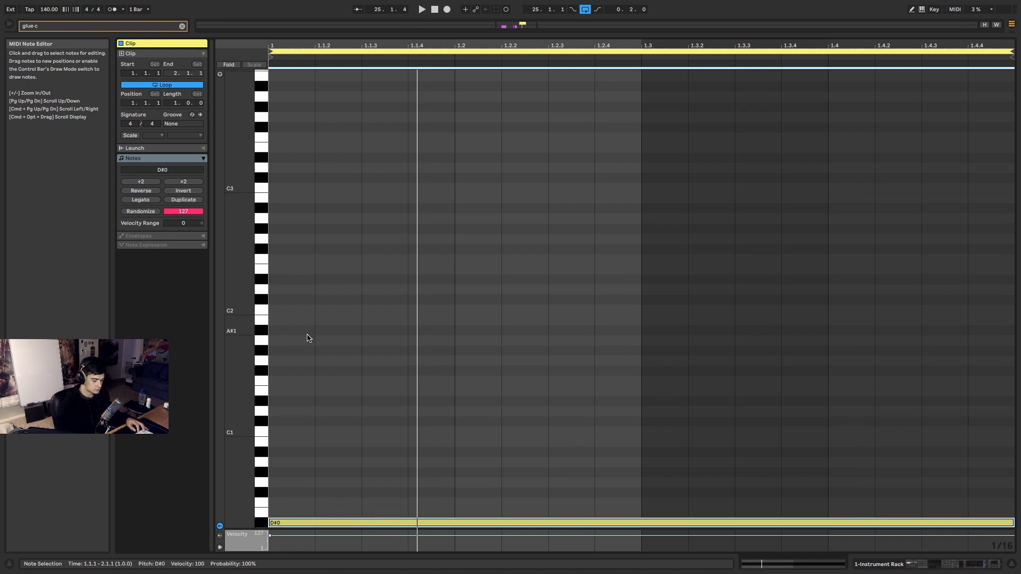
Raise the note an octave and try it by semitones around B0 and up to F#1 during playback.
key(shift+Up)
key(Down)
key(Down)
key(Down)
key(Down)
key(Down)
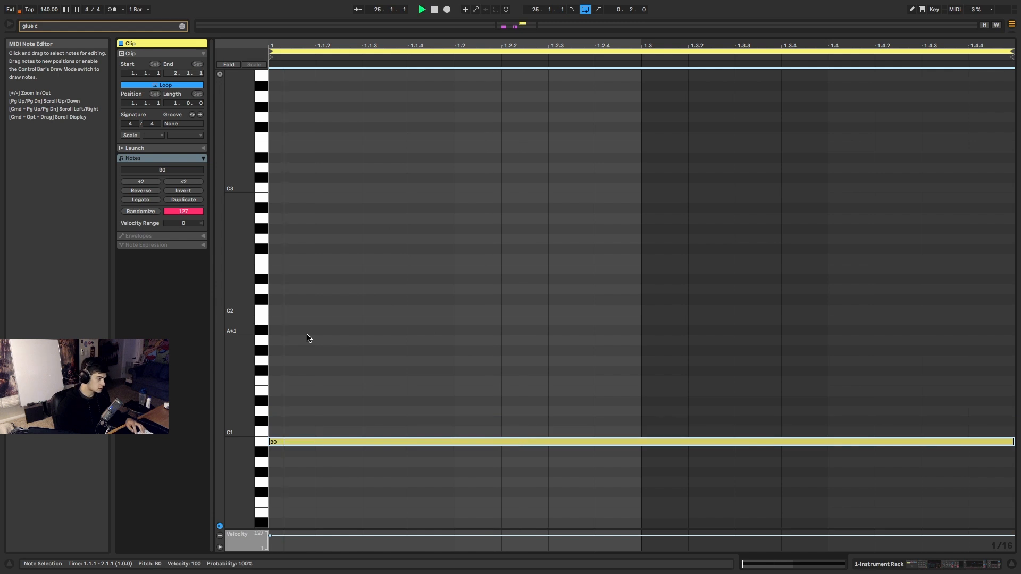
key(Up)
key(Up)
key(Up)
key(Up)
key(Up)
key(Up)
key(Up)
key(Up)
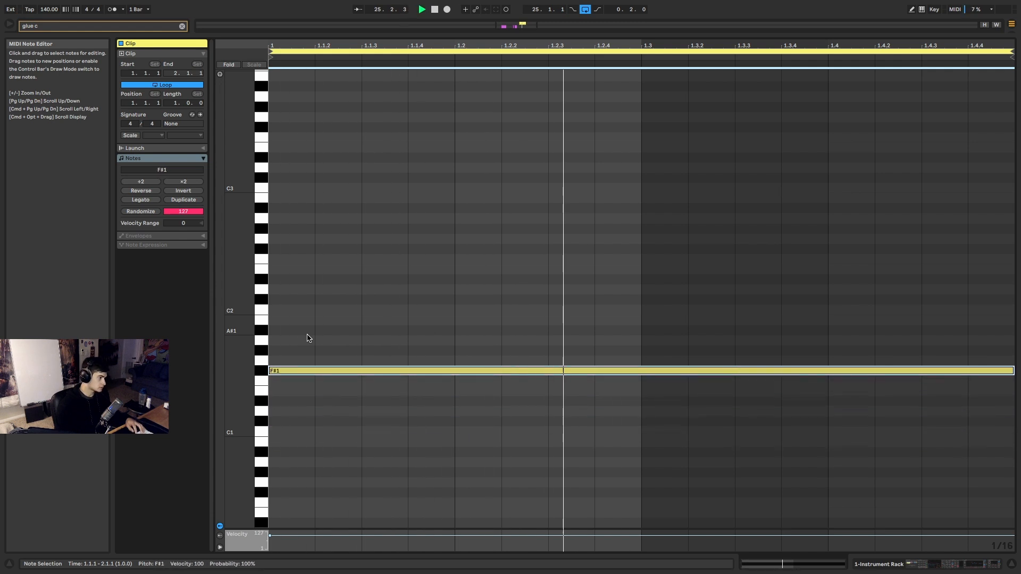
Transpose the note by semitones down to B0 while the clip plays.
key(Down)
key(Down)
key(Down)
key(Down)
key(Down)
key(Down)
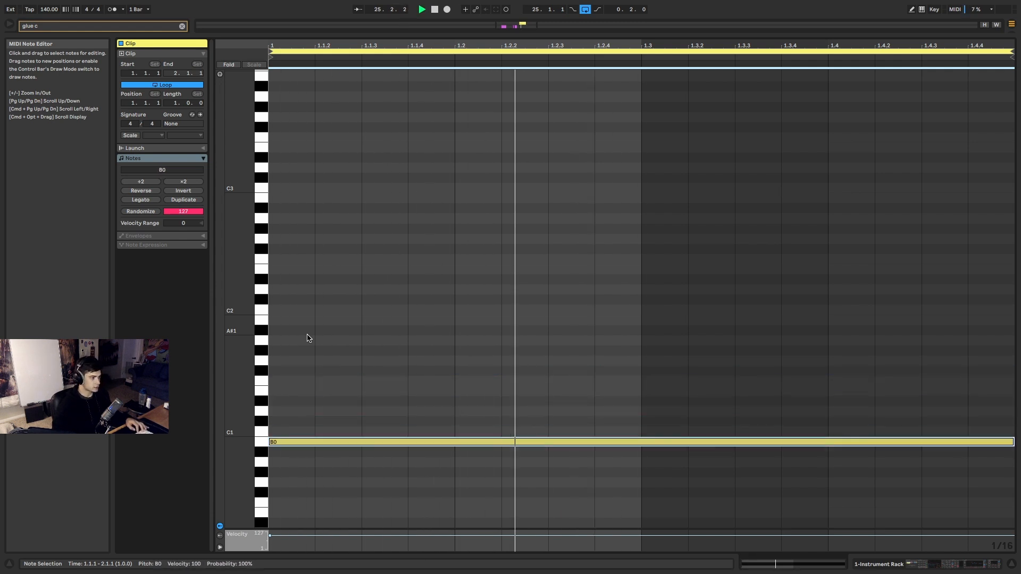
Transpose the note up to D#4, stop playback and return to the instrument's device chain.
key(Up)
key(Up)
key(Up)
key(shift+Up)
key(shift+Up)
key(shift+Up)
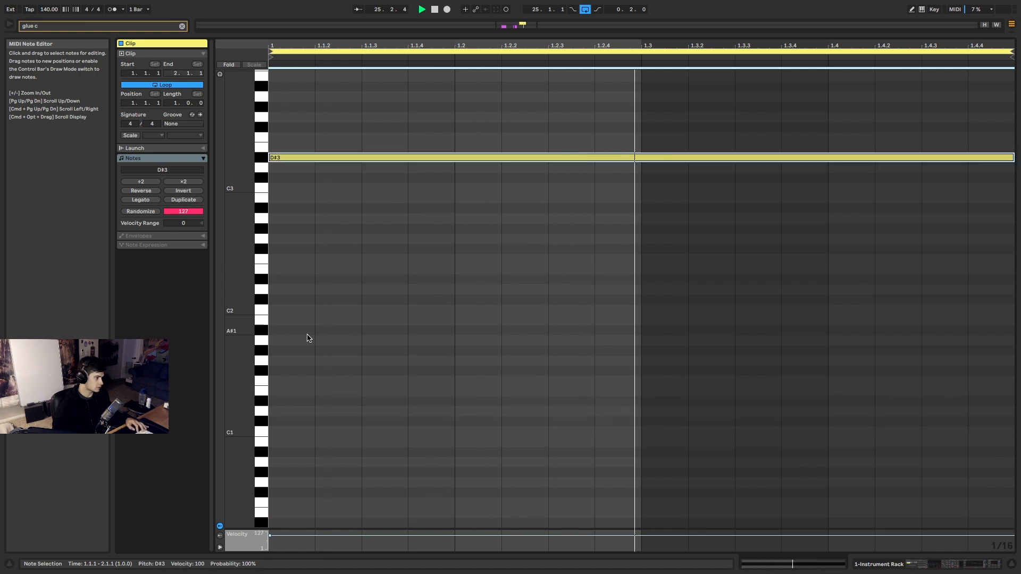
scroll(403, 274, up, 5)
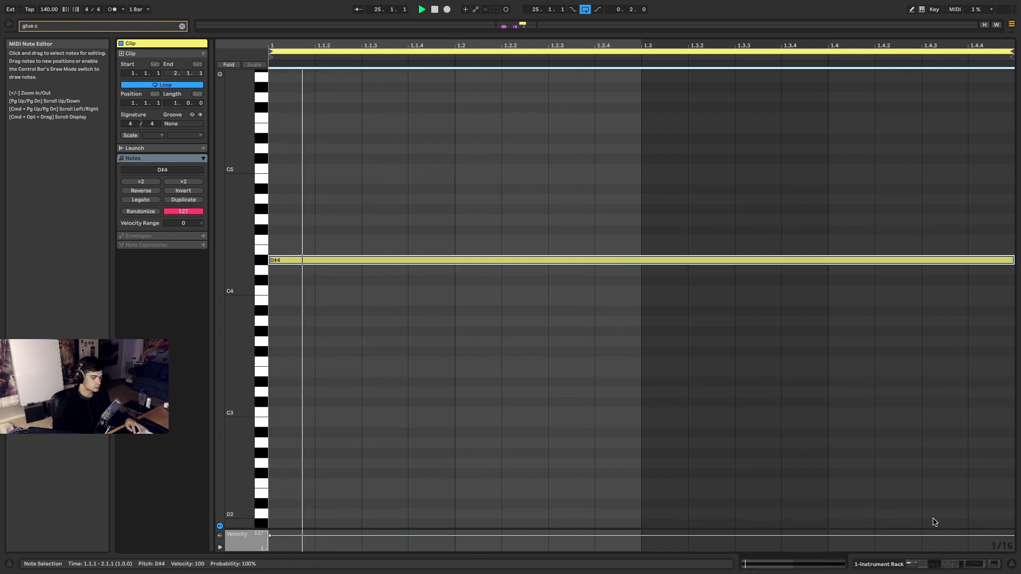
key(space)
click(965, 565)
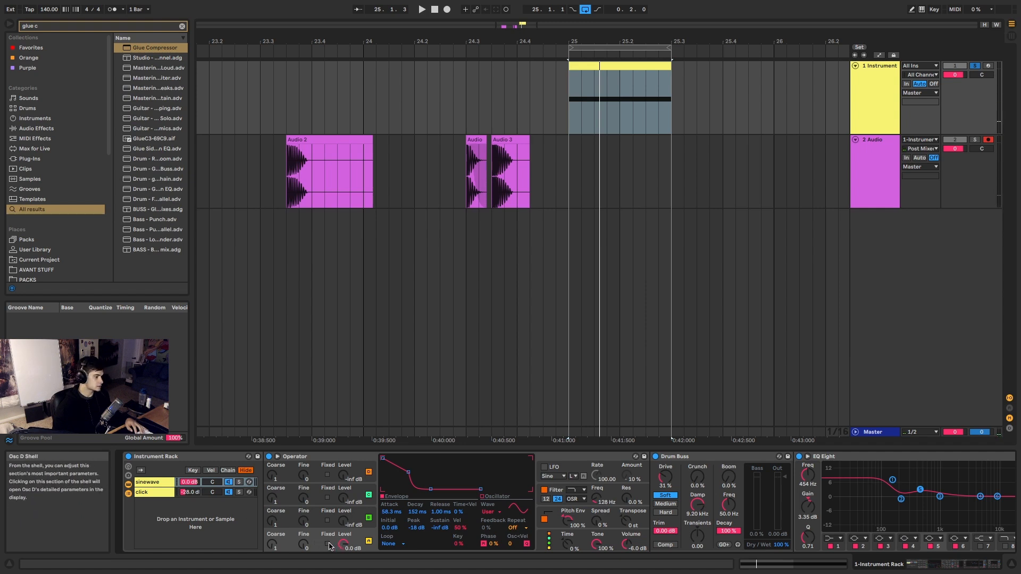
Try oscillator A at a fixed 82.6 Hz on the sinewave chain, and set Operator's filter frequency to 549 Hz.
key(space)
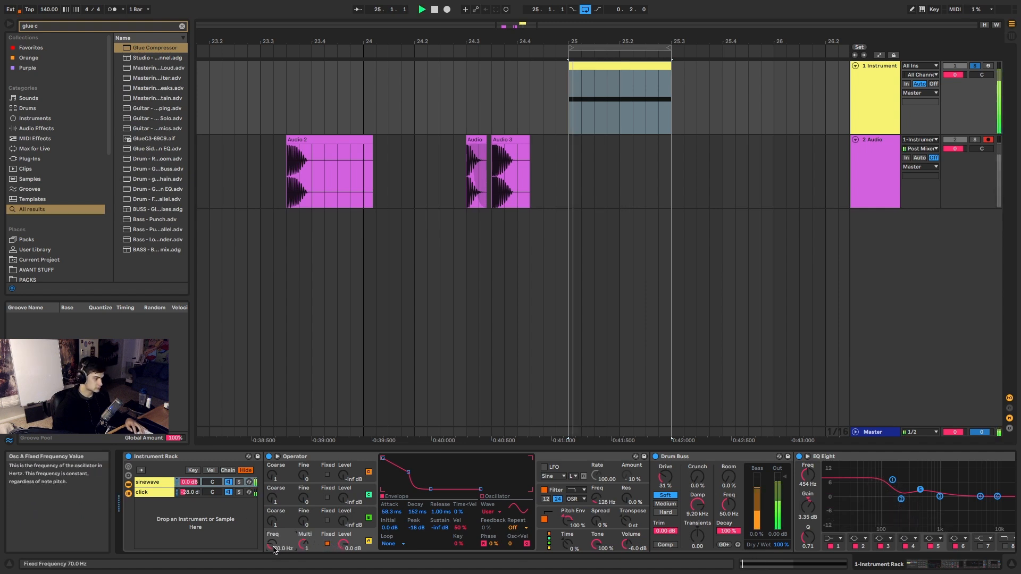
scroll(271, 548, up, 3)
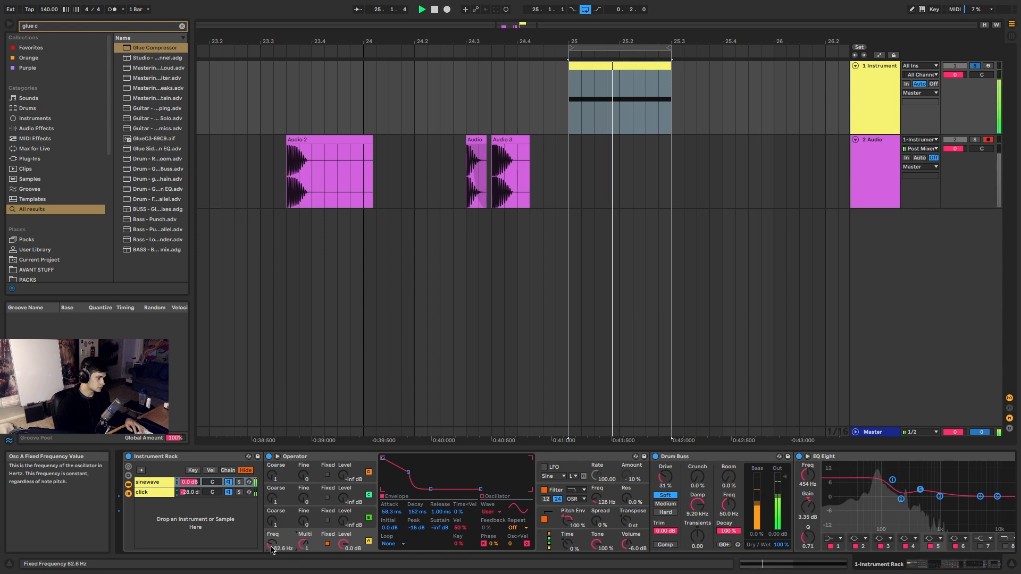
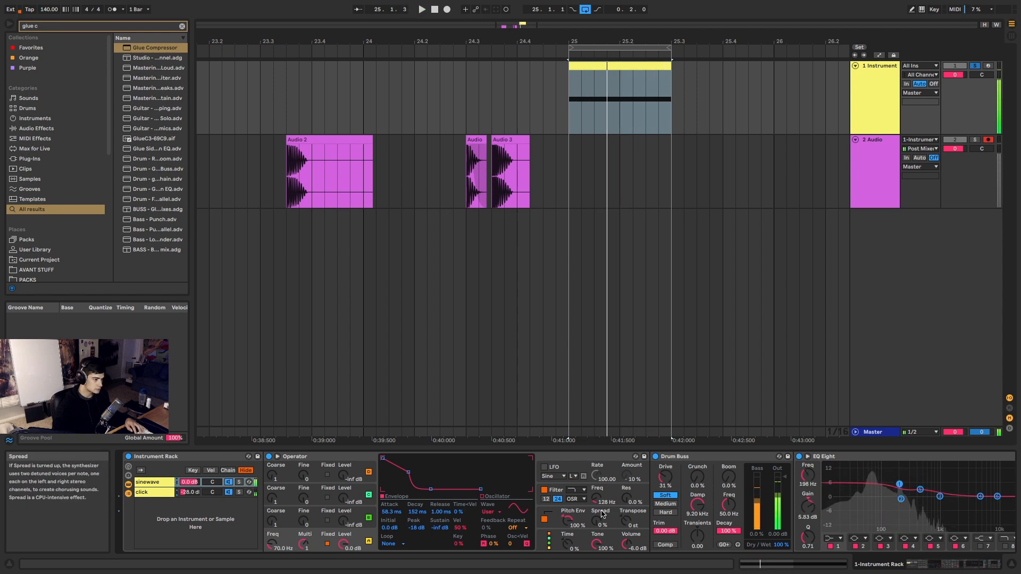
drag(598, 505, 597, 496)
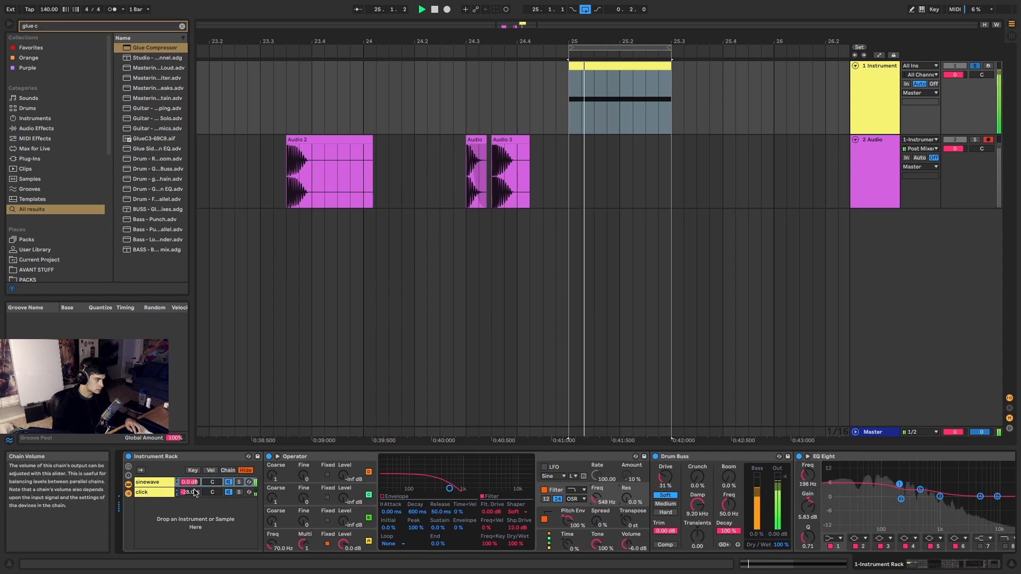
Raise the click chain's volume to -12.7 dB and set its oscillator A envelope decay to 152 ms.
drag(190, 492, 190, 482)
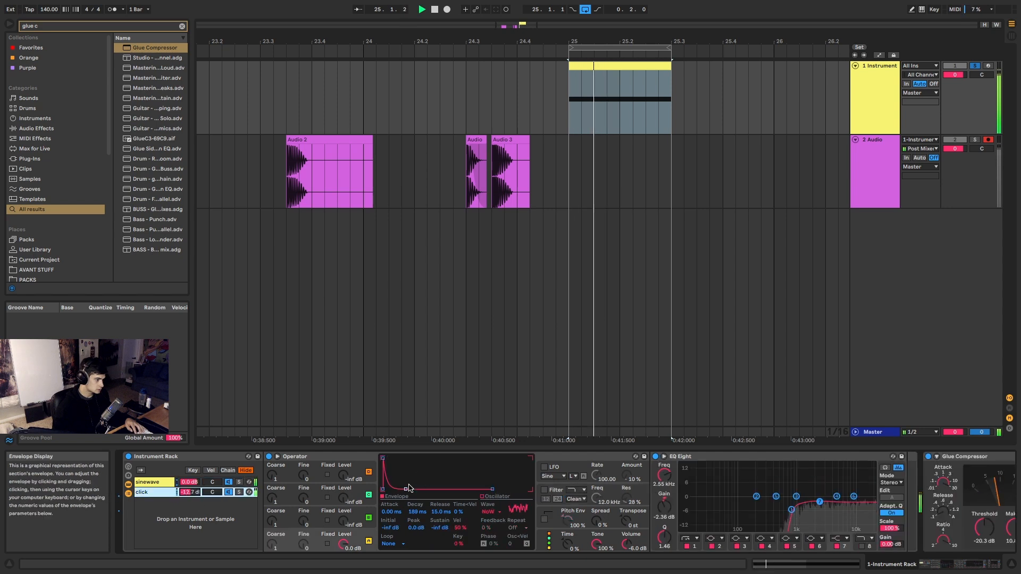
drag(405, 489, 405, 489)
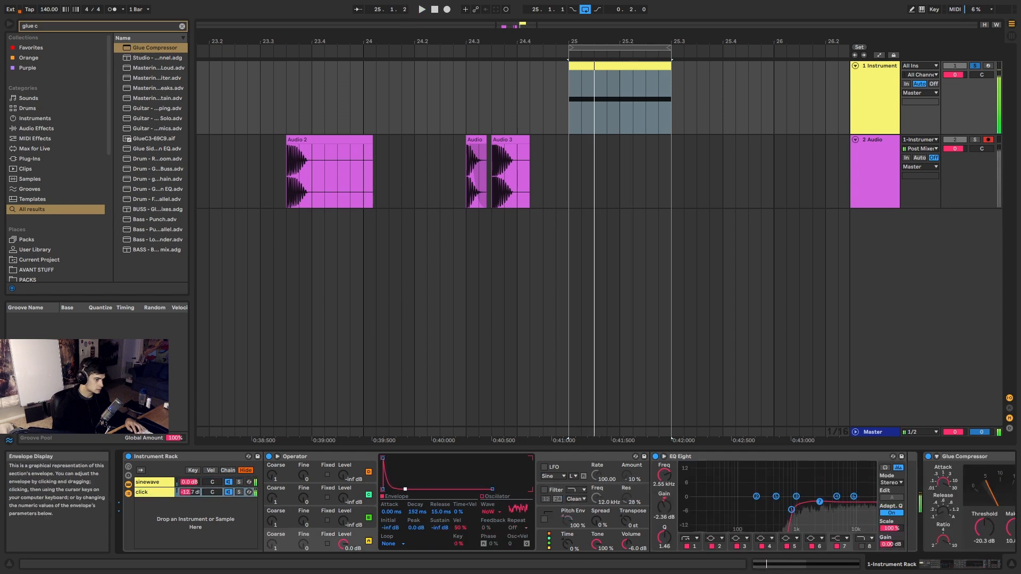
click(155, 481)
Check the playing kick on the Master track's spectrum analyzer, and return to the instrument track.
click(875, 431)
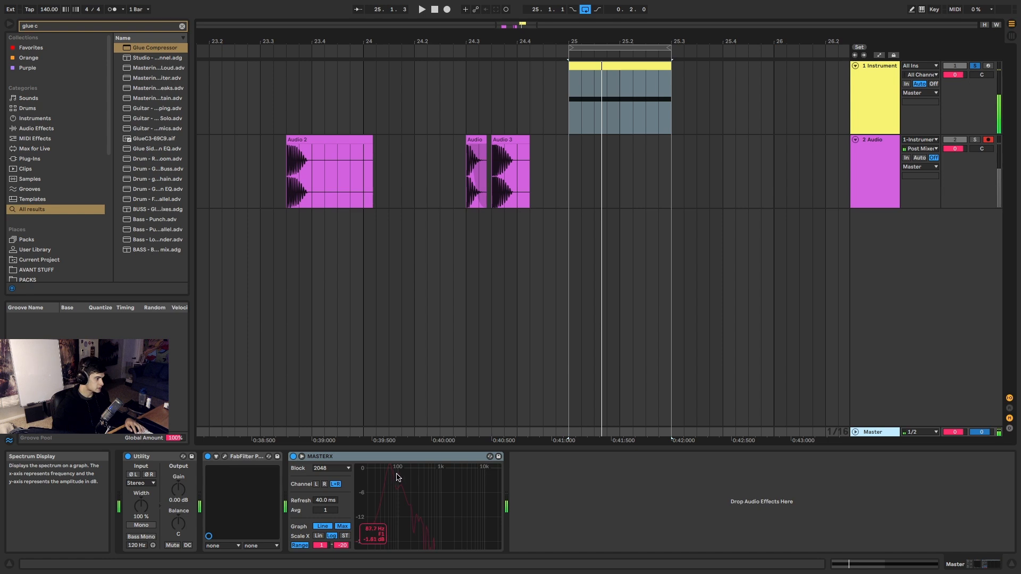
key(space)
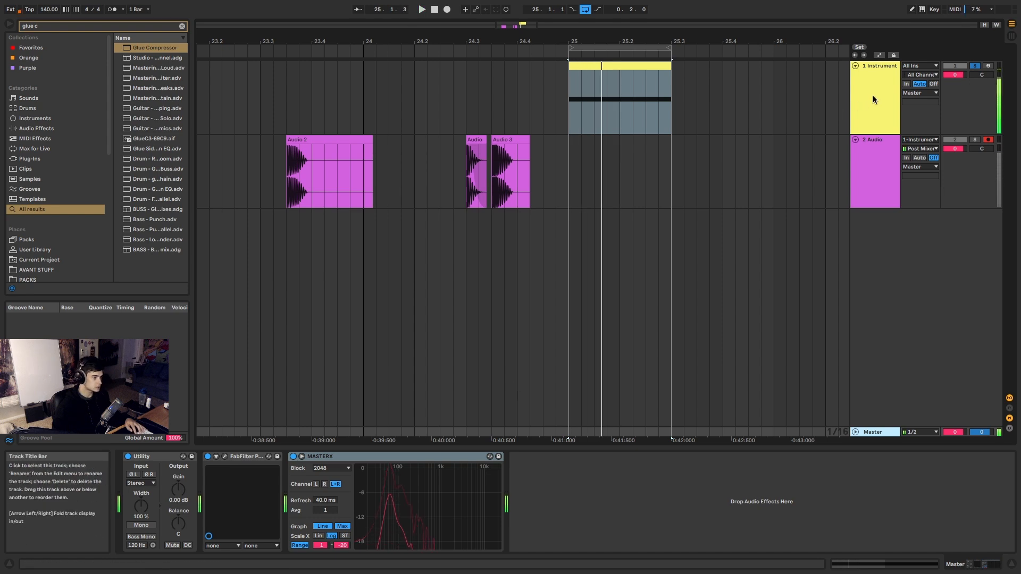
click(872, 94)
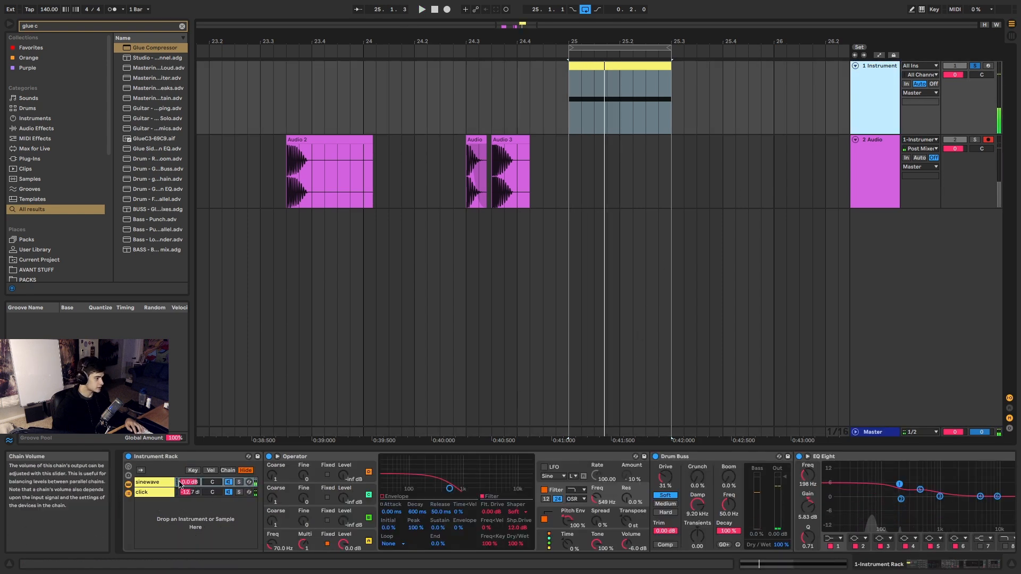
Set the Glue Compressor's makeup gain to 7.62 dB and threshold to -18.4 dB while auditioning.
click(971, 564)
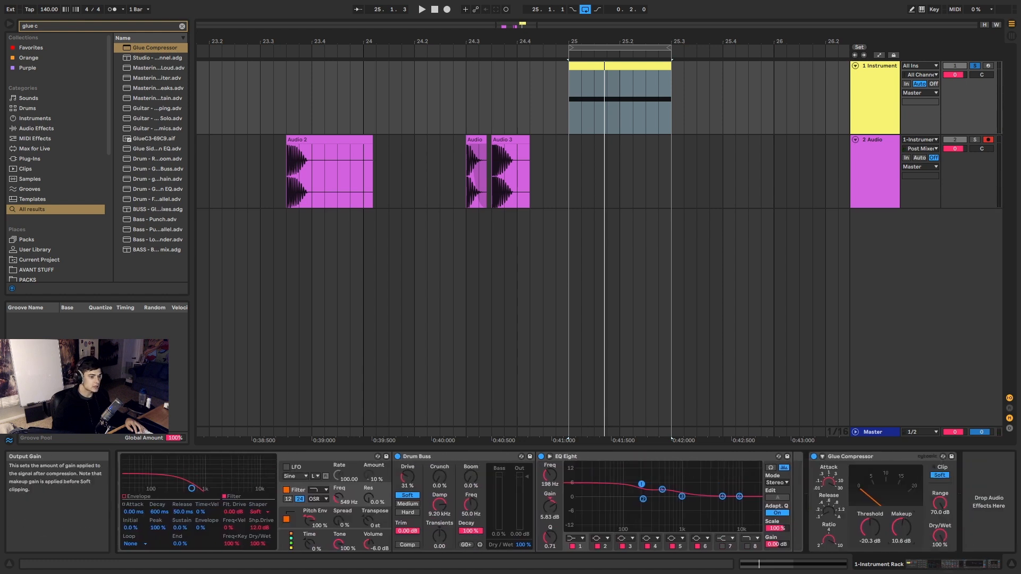
drag(901, 528, 901, 533)
key(space)
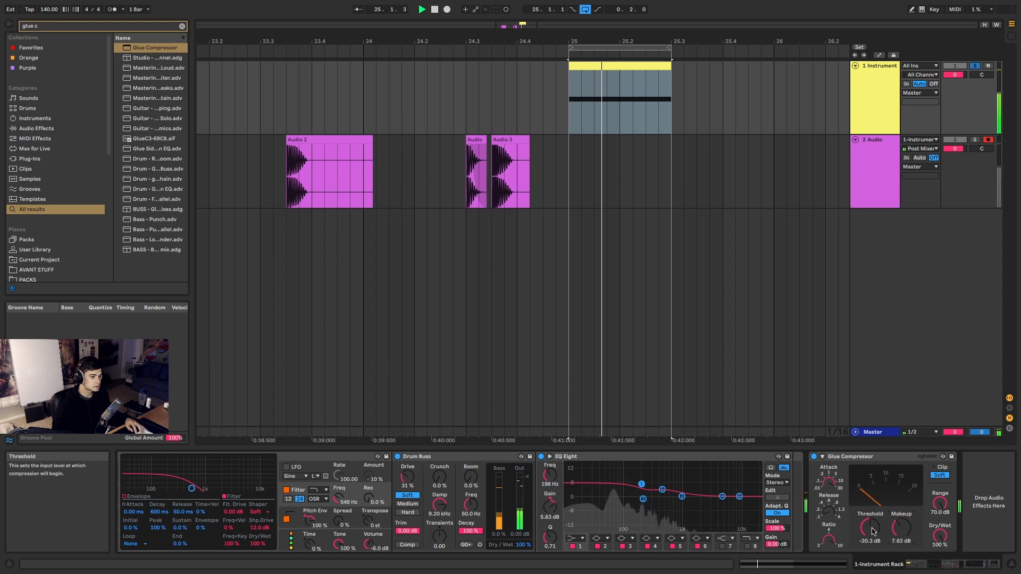
mouse_move(870, 528)
mouse_down()
mouse_move(870, 505)
mouse_move(870, 526)
mouse_up()
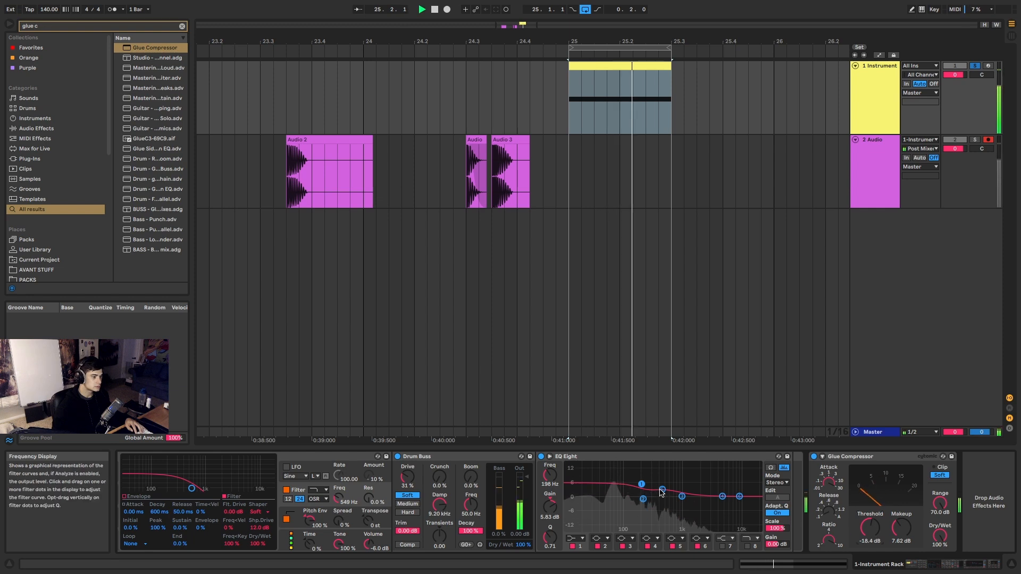
Pull the boosted EQ Eight band down to 0.62 dB at 245 Hz, and return to the sinewave chain's Operator.
mouse_move(662, 489)
mouse_down()
mouse_move(642, 517)
mouse_move(646, 497)
mouse_up()
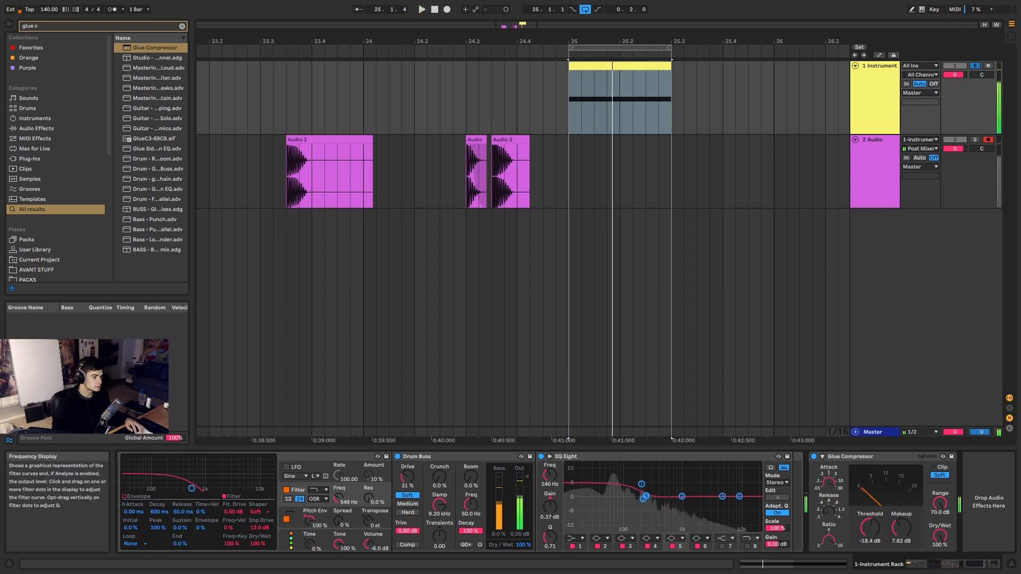
click(932, 567)
click(932, 566)
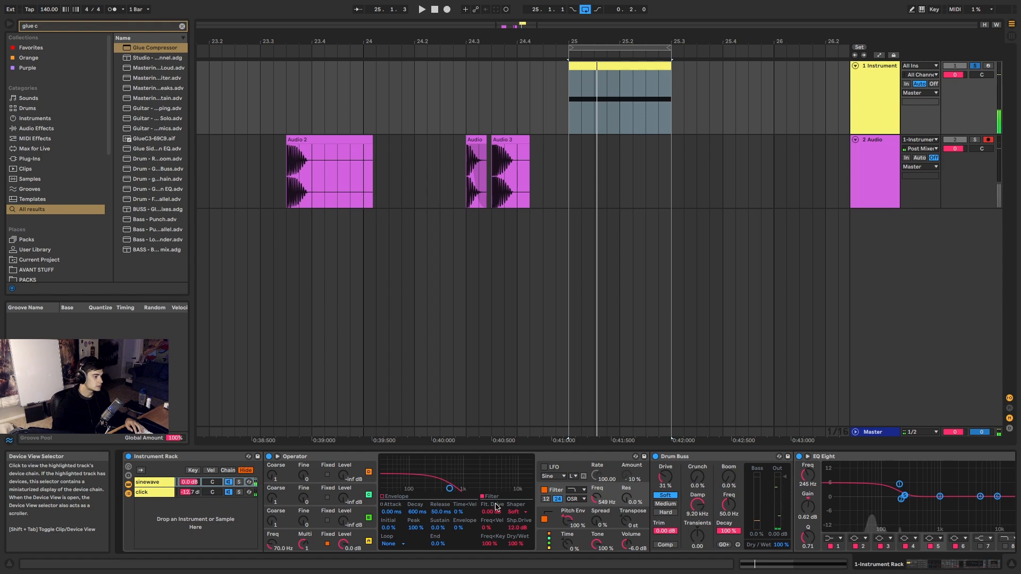
Set the sinewave Operator's filter frequency to 961 Hz and drive to 7.68 dB, and its pitch envelope decay to 26.2 ms.
click(366, 539)
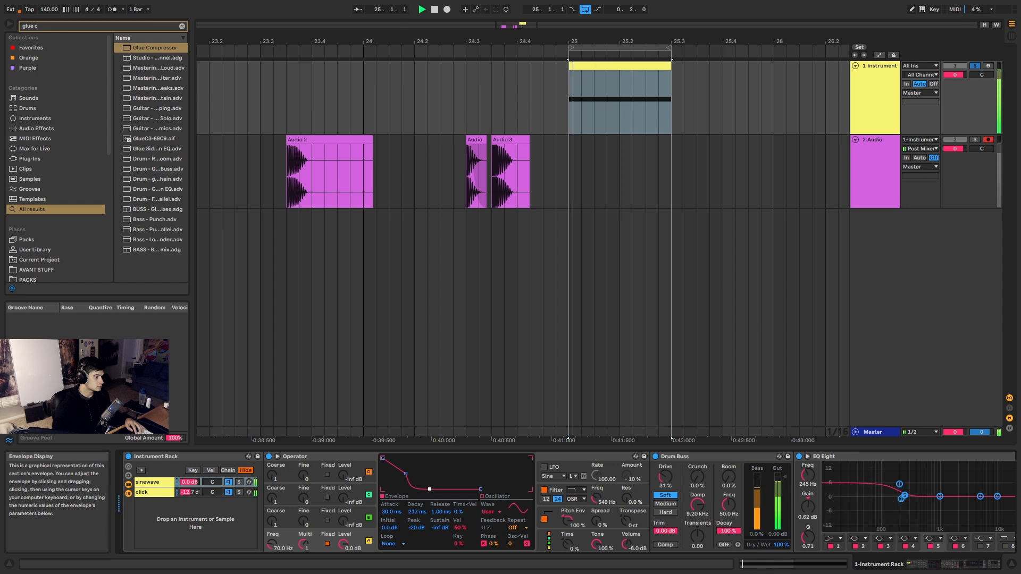
drag(596, 498, 596, 486)
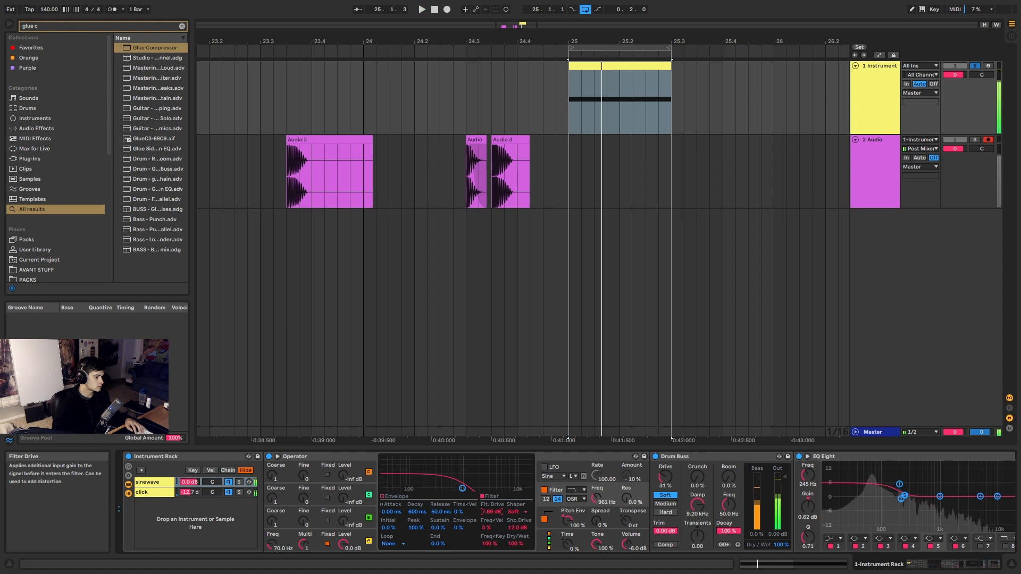
click(575, 518)
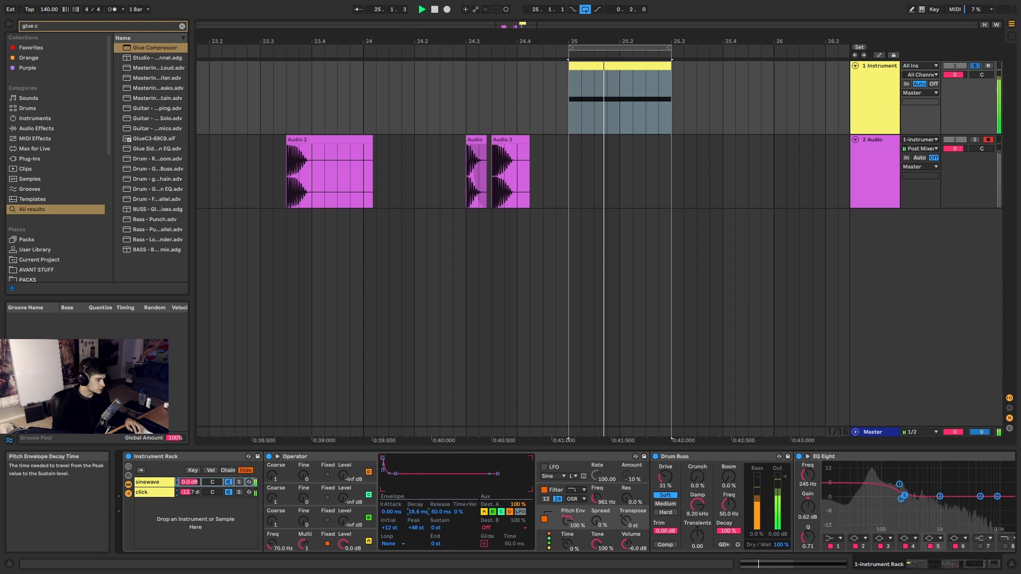
drag(418, 512, 418, 514)
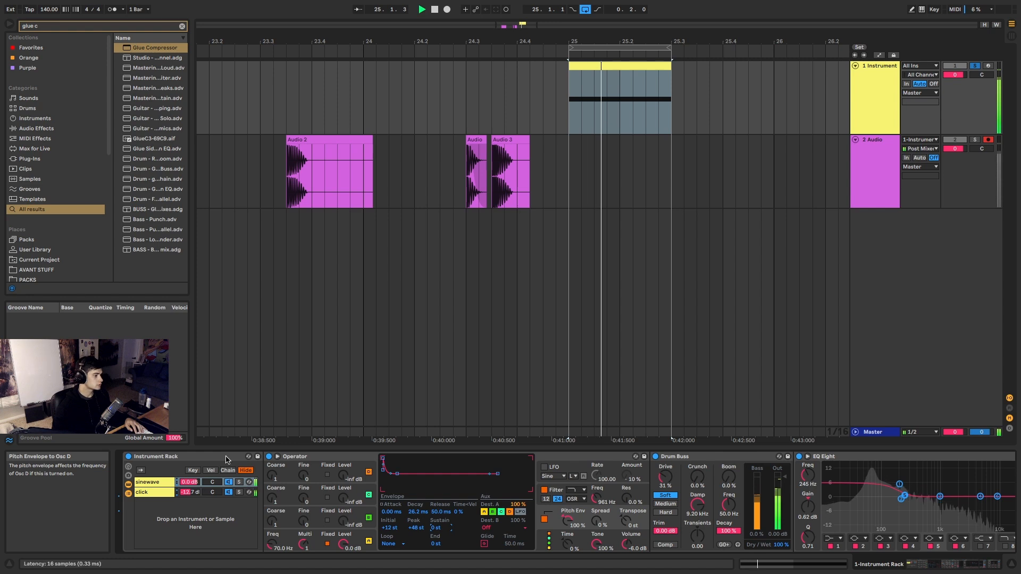
Record the kick onto the audio track and move the new clip into bar 22, ahead of the earlier recordings.
double_click(172, 457)
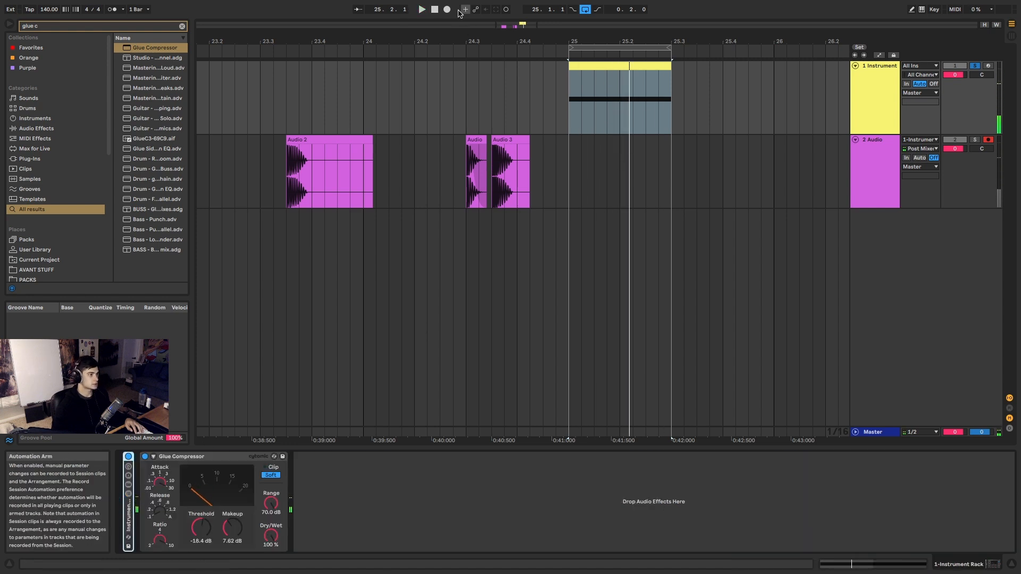
click(448, 10)
key(space)
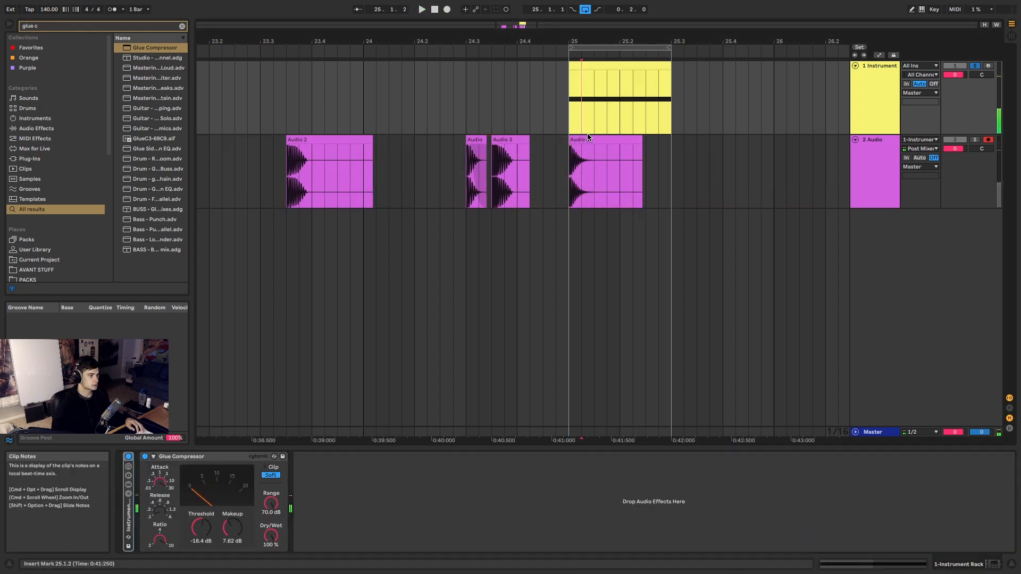
click(595, 169)
key(z)
key(x)
drag(570, 140, 442, 153)
Set oscillator A's envelope to a 23.0 ms attack and -16 dB peak, and lower its fixed frequency slightly.
click(575, 64)
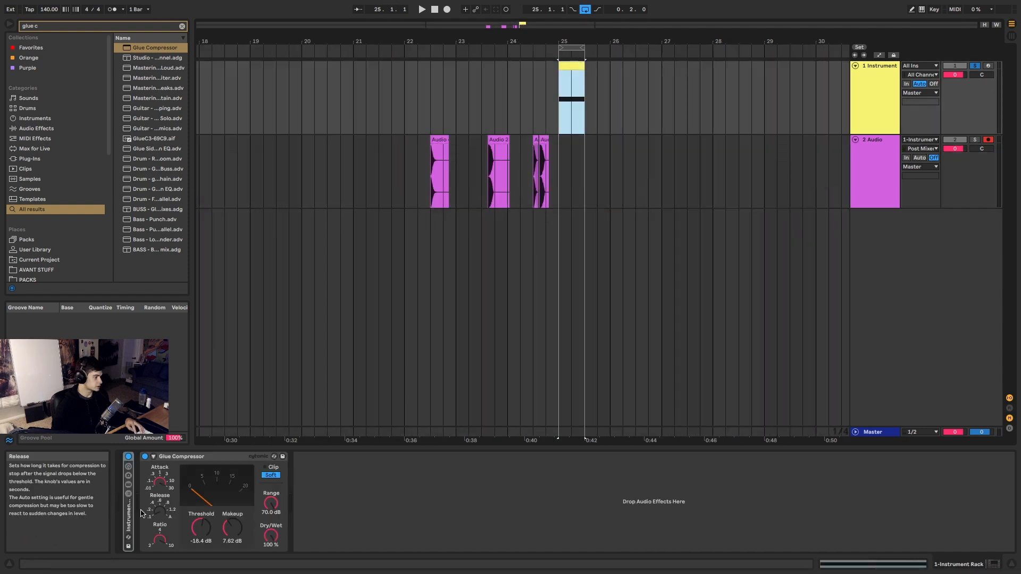
click(270, 490)
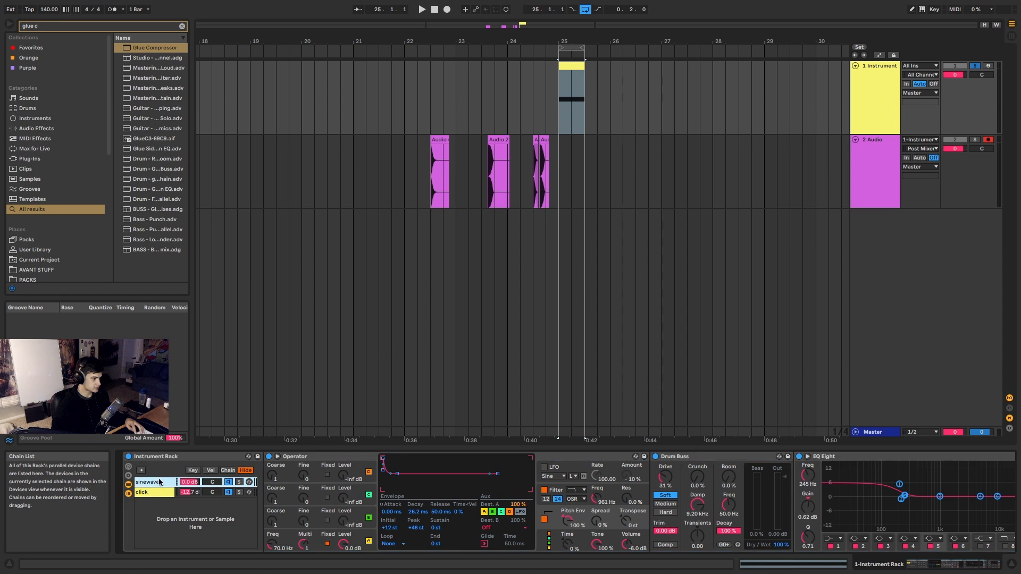
click(335, 539)
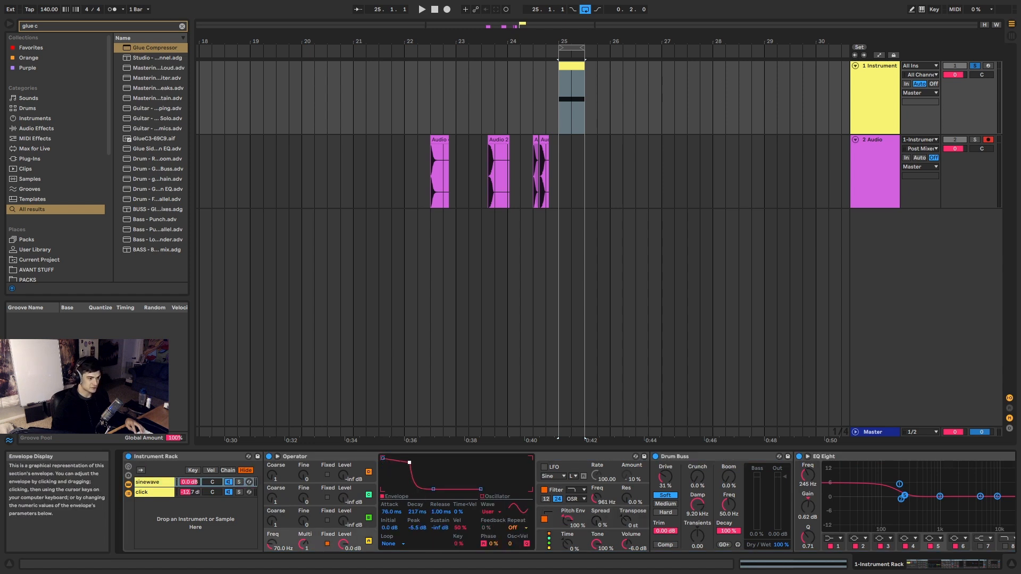
key(space)
drag(409, 463, 405, 470)
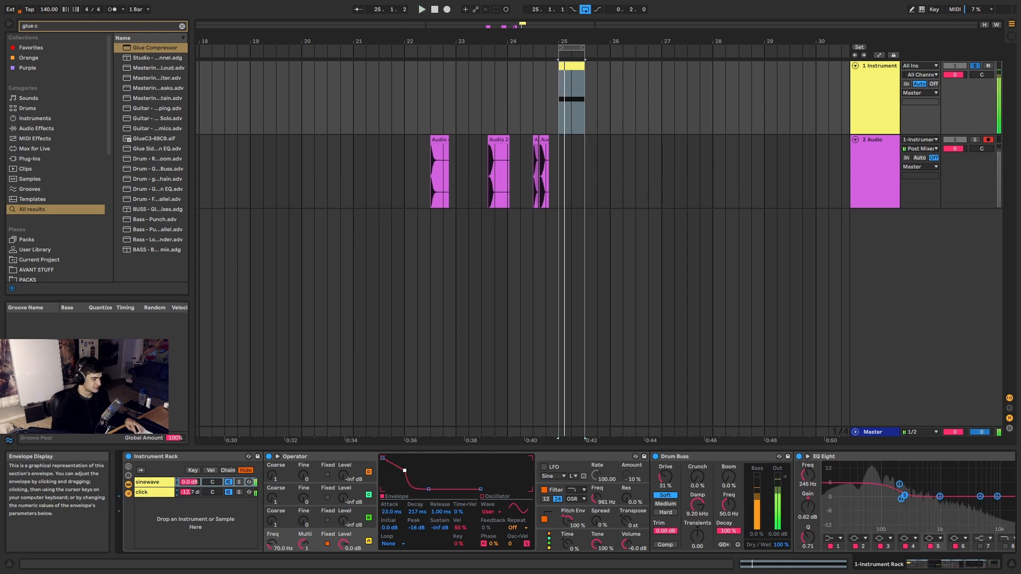
drag(272, 544, 271, 547)
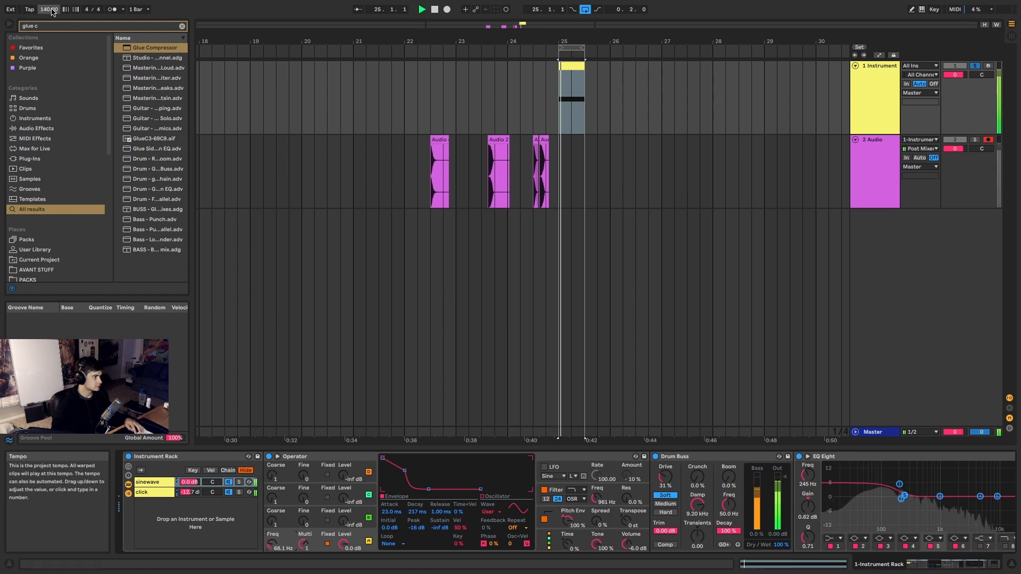
Record the changed kick onto the audio track and move the new clip to bar 21.
click(446, 9)
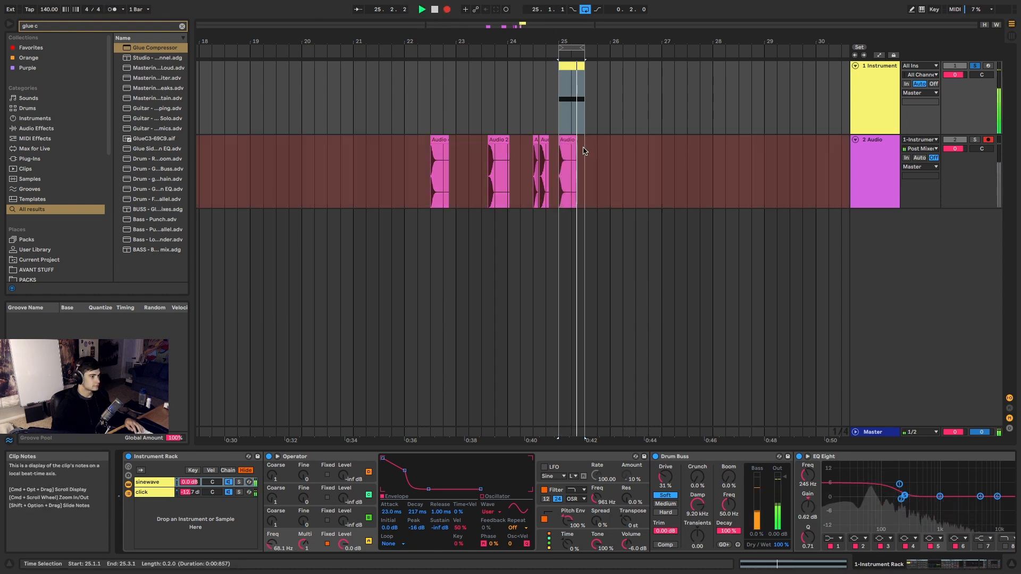
key(space)
click(567, 140)
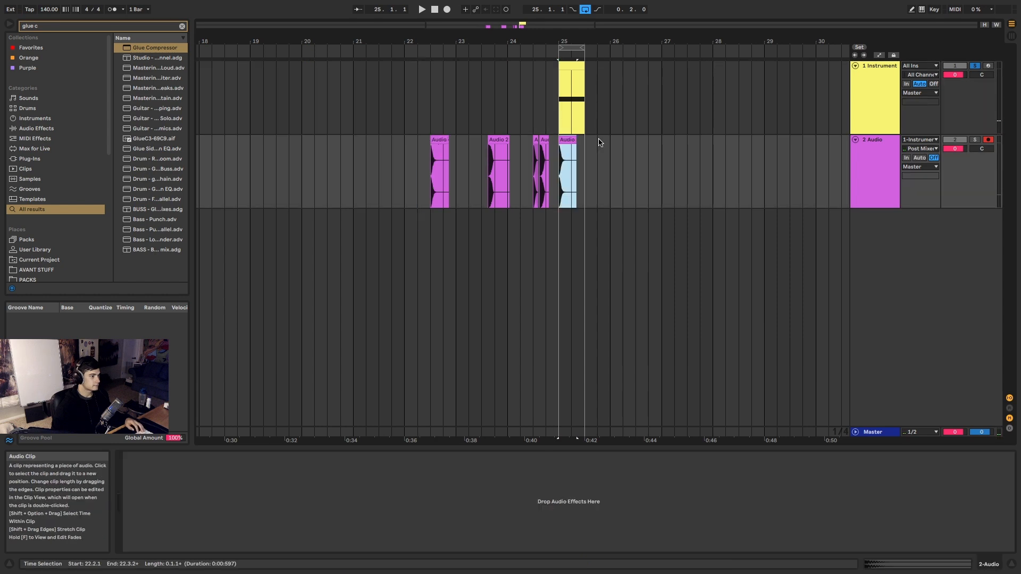
drag(568, 140, 362, 140)
Bring in Operator's other oscillators while auditioning, with levels D at -10 dB, C at -23 dB and B at -14 dB.
key(Up)
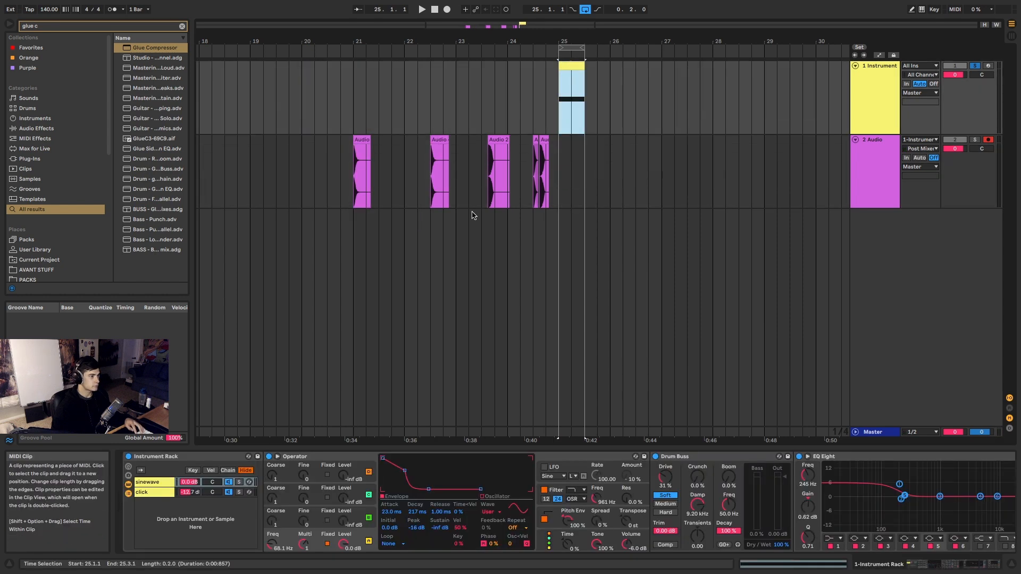
key(space)
drag(344, 521, 344, 478)
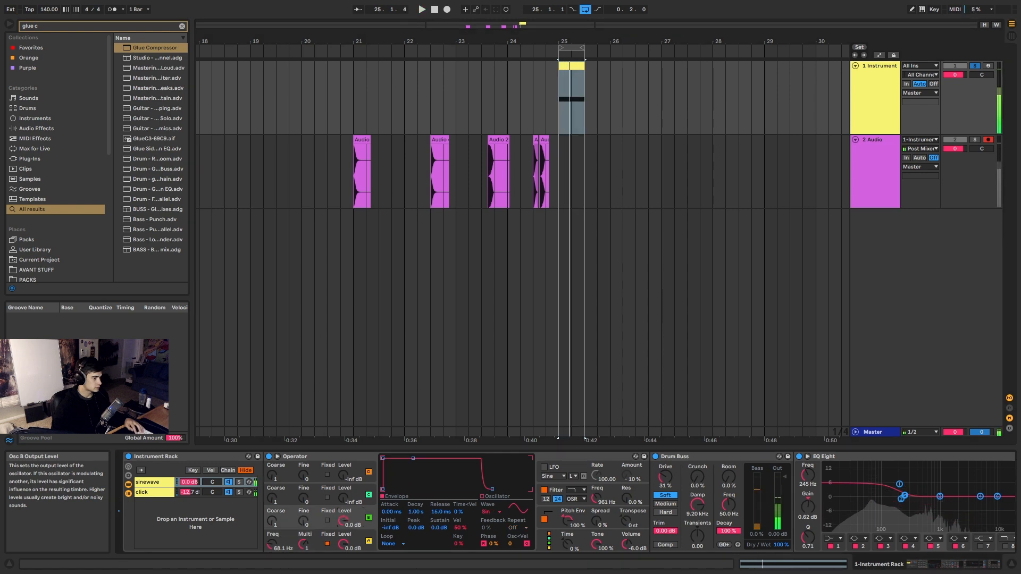
drag(344, 499, 344, 434)
drag(345, 498, 345, 516)
drag(344, 476, 344, 485)
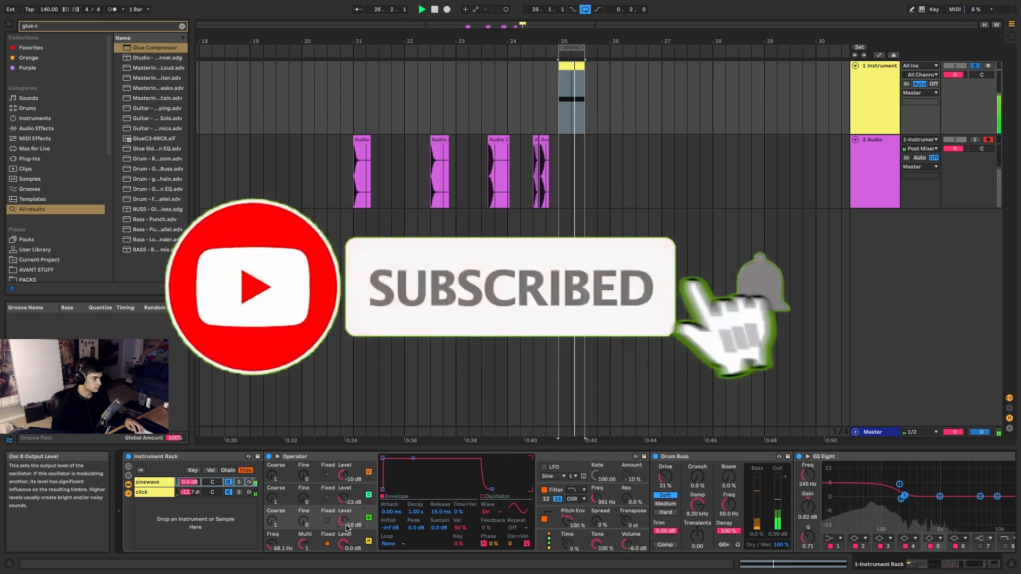
drag(343, 521, 344, 533)
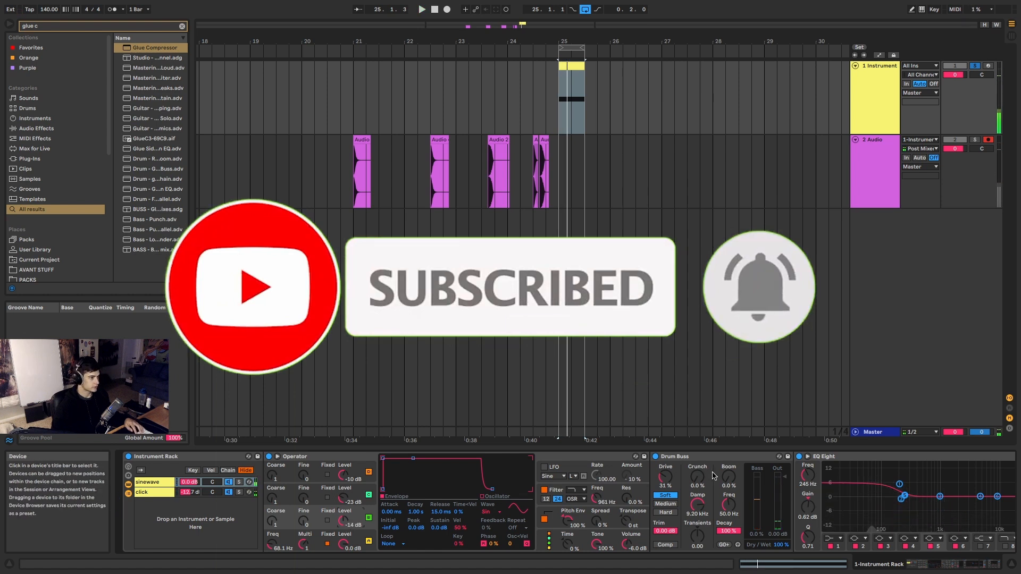
Record the layered-oscillator kick onto the audio track and move the new clip to 25.4.3.
key(space)
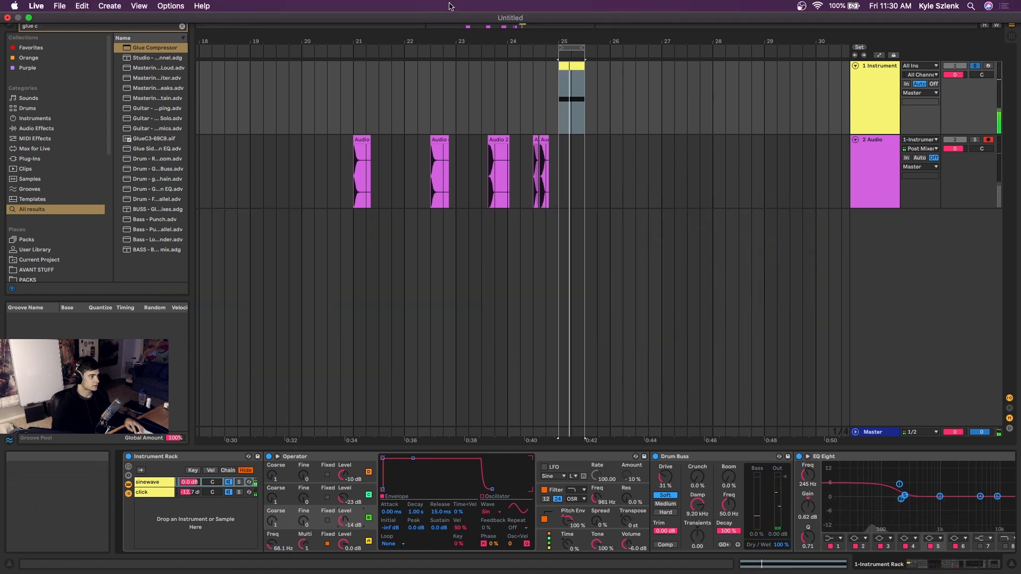
click(447, 10)
key(space)
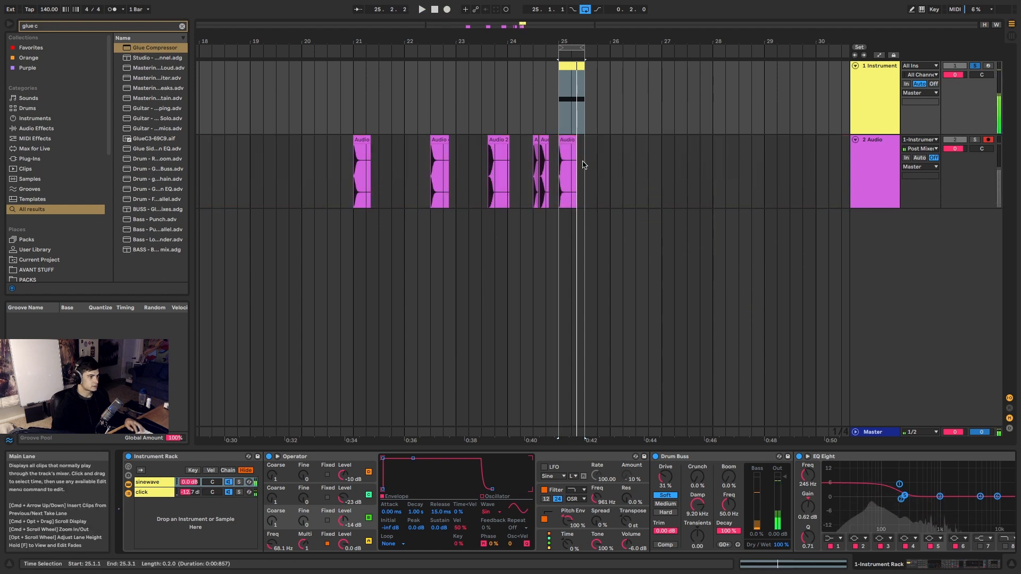
scroll(570, 155, up, 5)
scroll(571, 155, down, 3)
drag(570, 149, 685, 151)
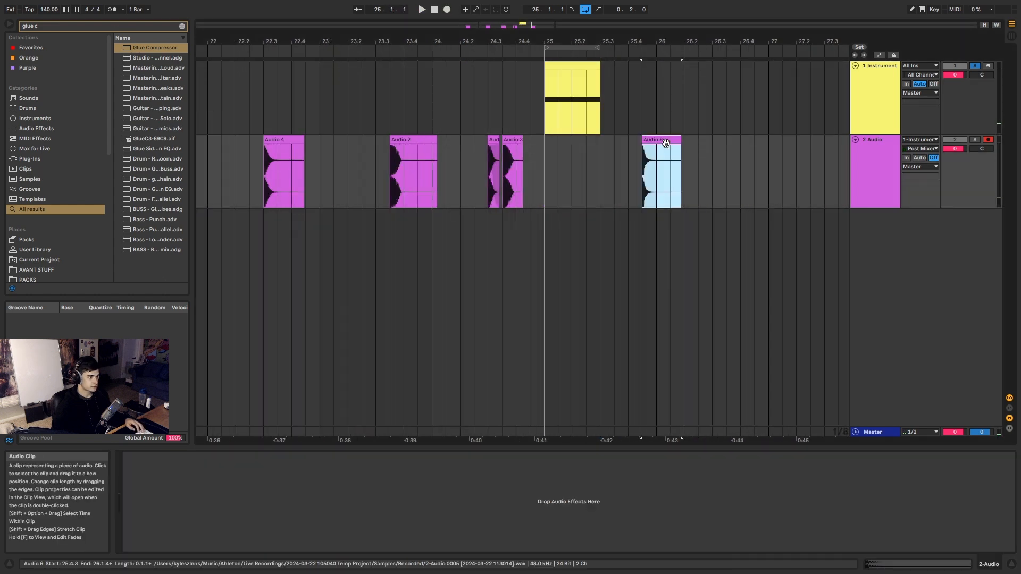
scroll(551, 152, up, 3)
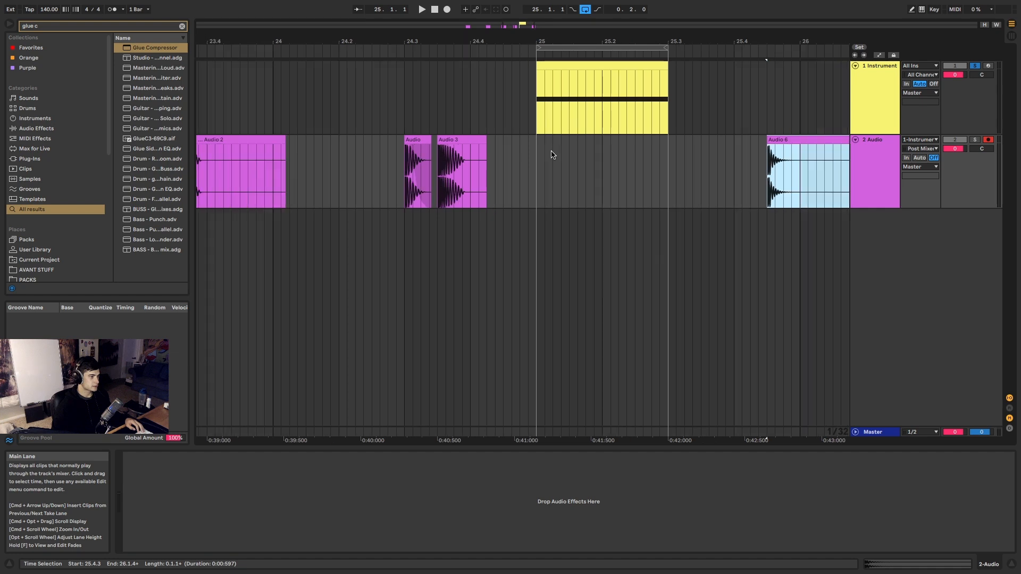
Set oscillator coarse tuning to D 19, C 23 and B 35, with levels of -2.2 dB, -22 dB and 0.0 dB respectively.
click(577, 66)
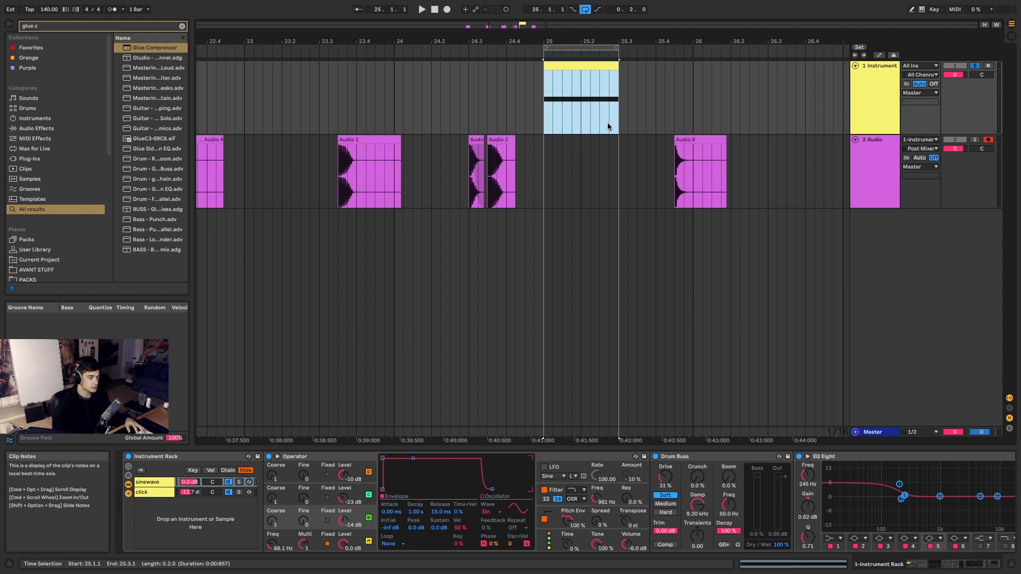
click(722, 155)
click(593, 64)
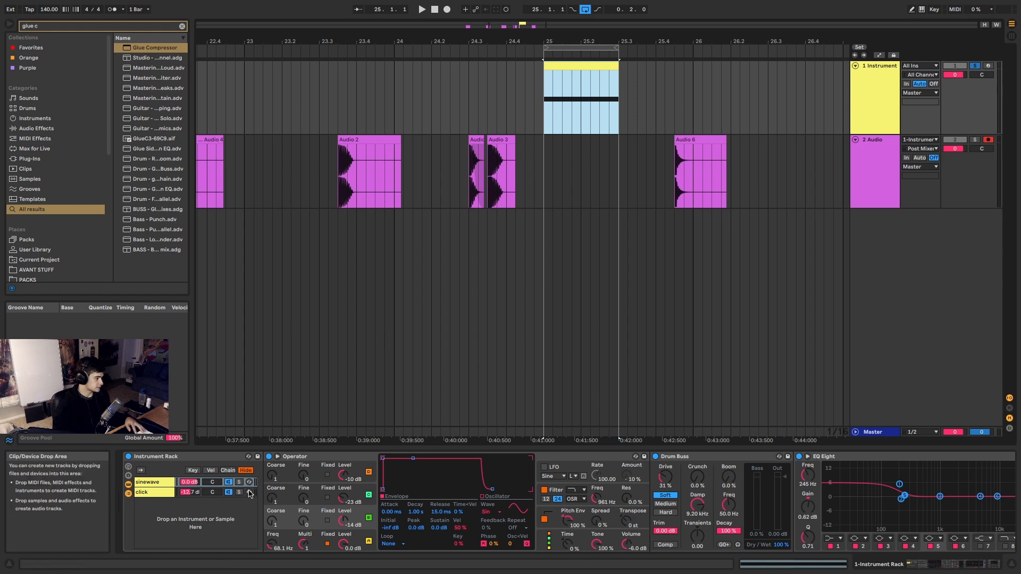
key(space)
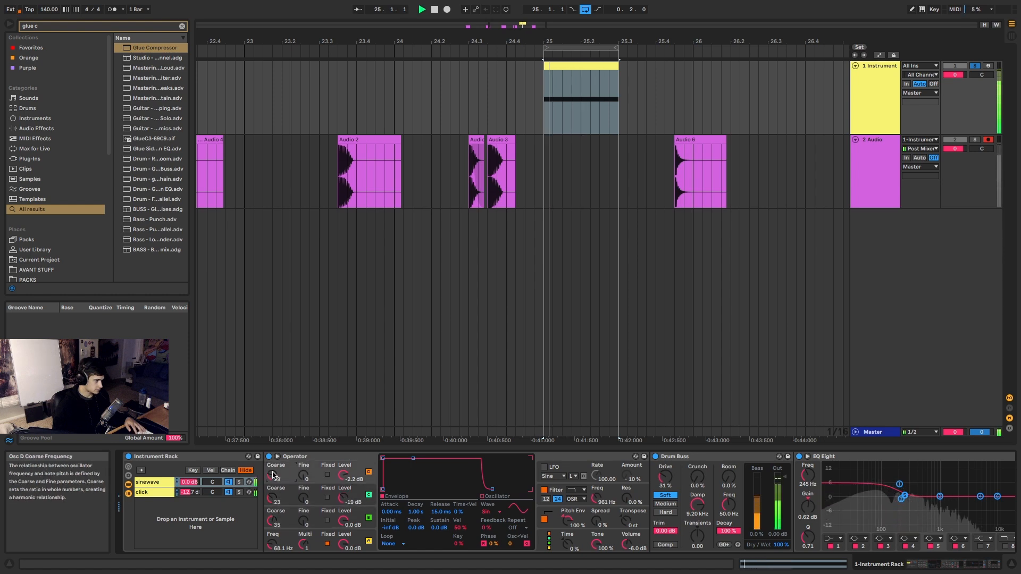
drag(345, 499, 344, 493)
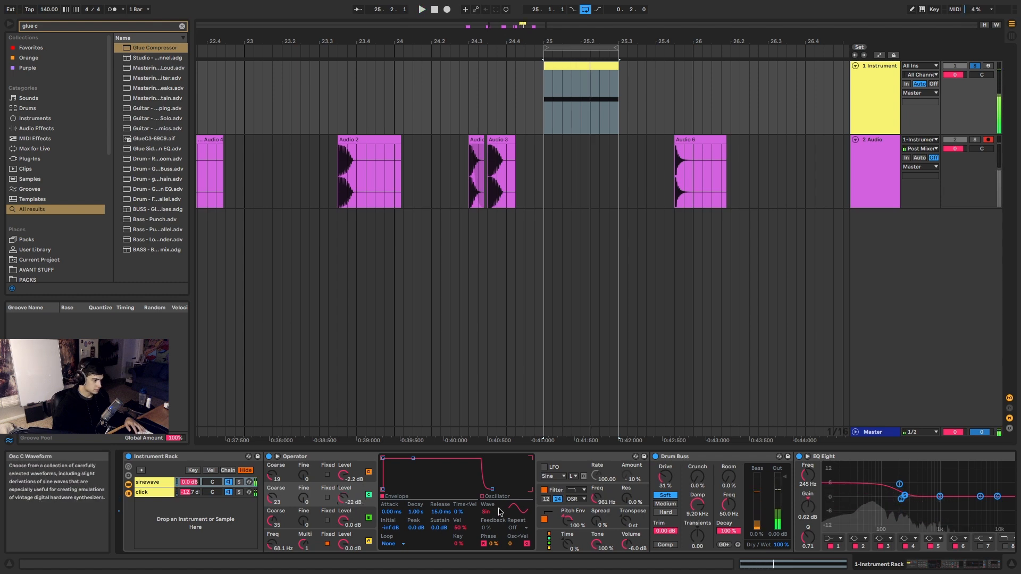
Raise the sinewave Operator's filter drive to 24.0 dB and enable its filter envelope with a 2.41 ms attack.
click(562, 493)
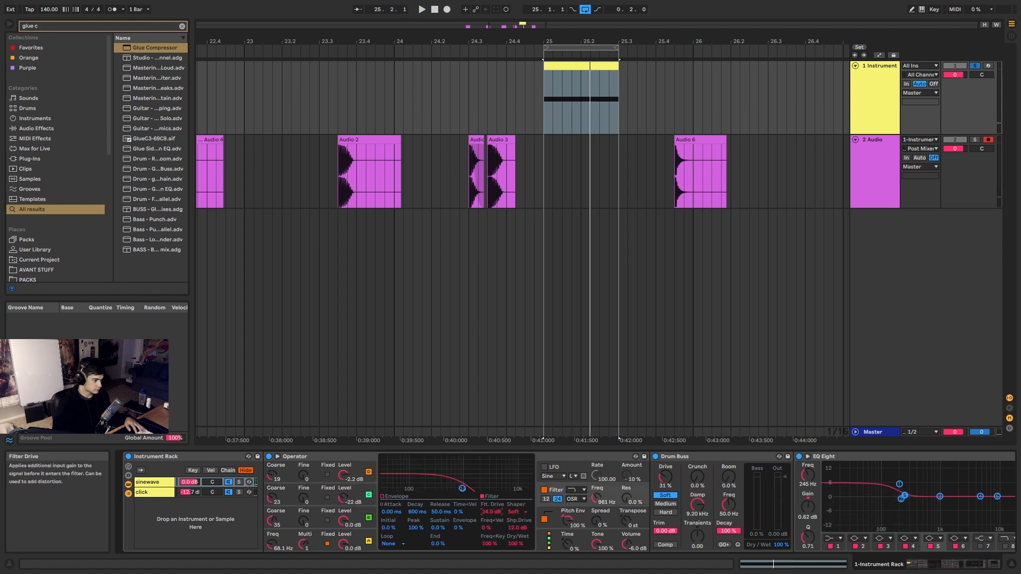
key(space)
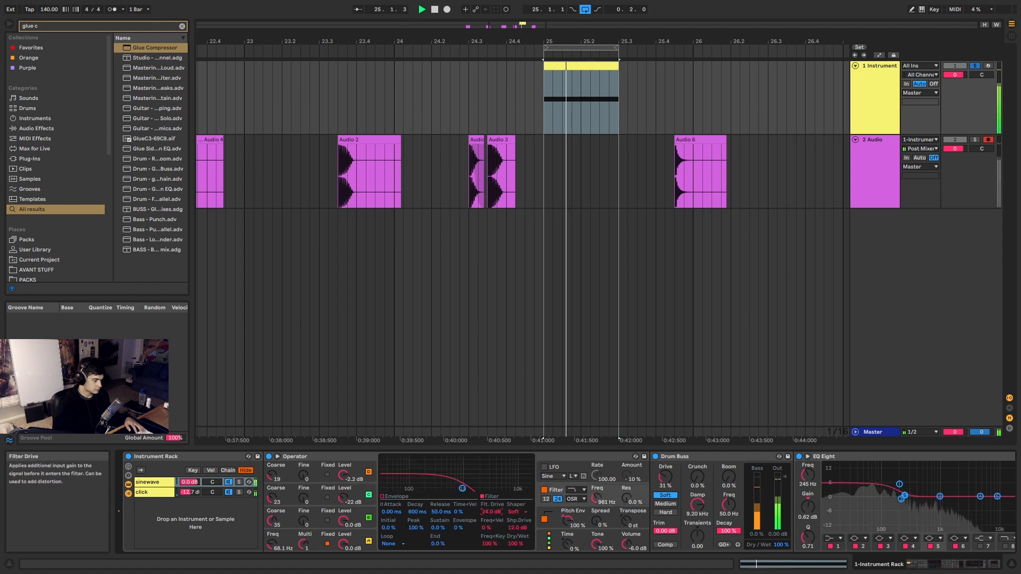
click(383, 496)
mouse_move(383, 458)
mouse_down()
mouse_move(424, 459)
mouse_move(395, 459)
mouse_up()
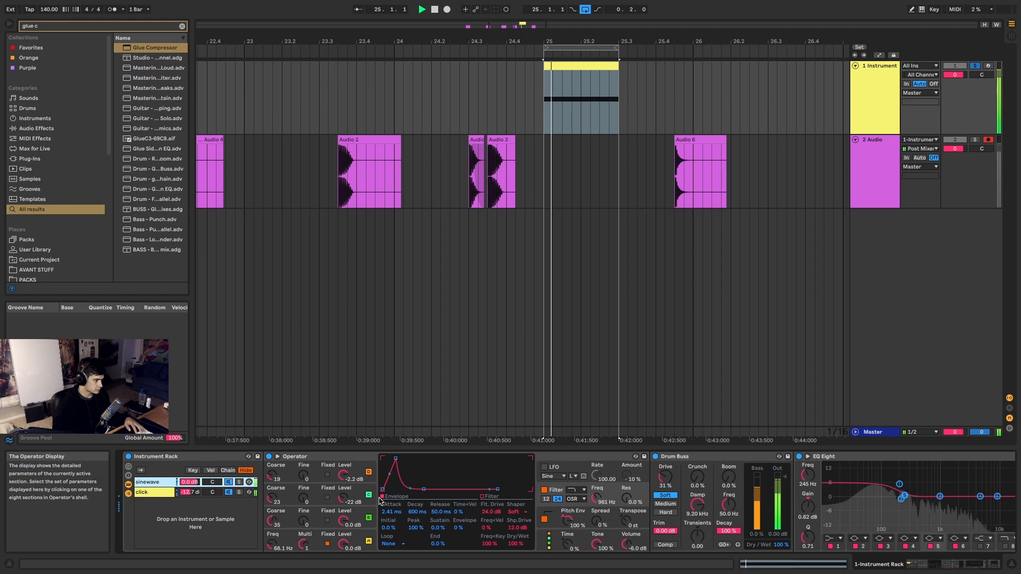
Reshape oscillator A's envelope to start from silence, with a 34.3 ms attack and -15 dB peak, while auditioning.
click(362, 536)
key(space)
drag(383, 459, 383, 488)
key(space)
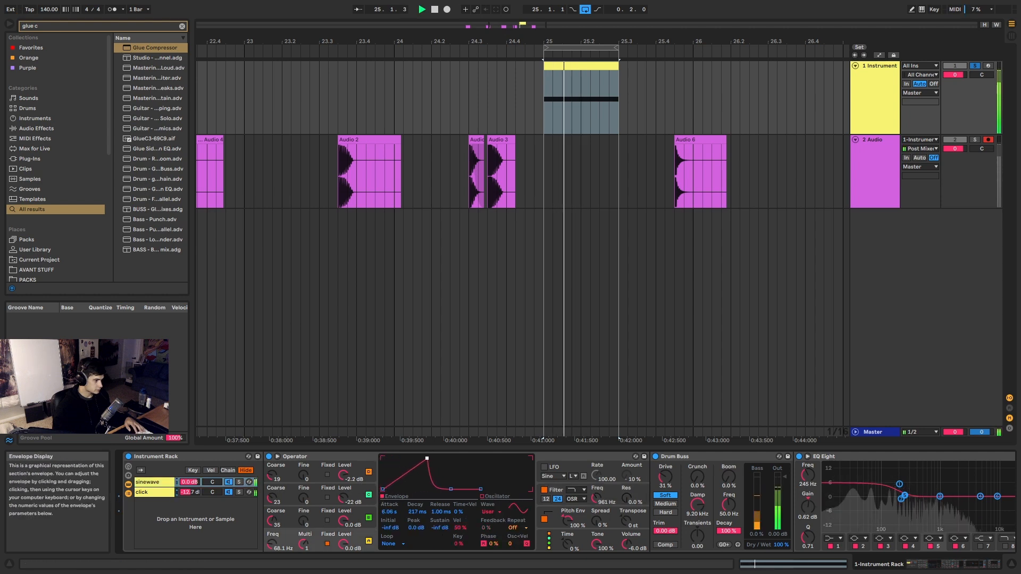
drag(426, 458, 416, 458)
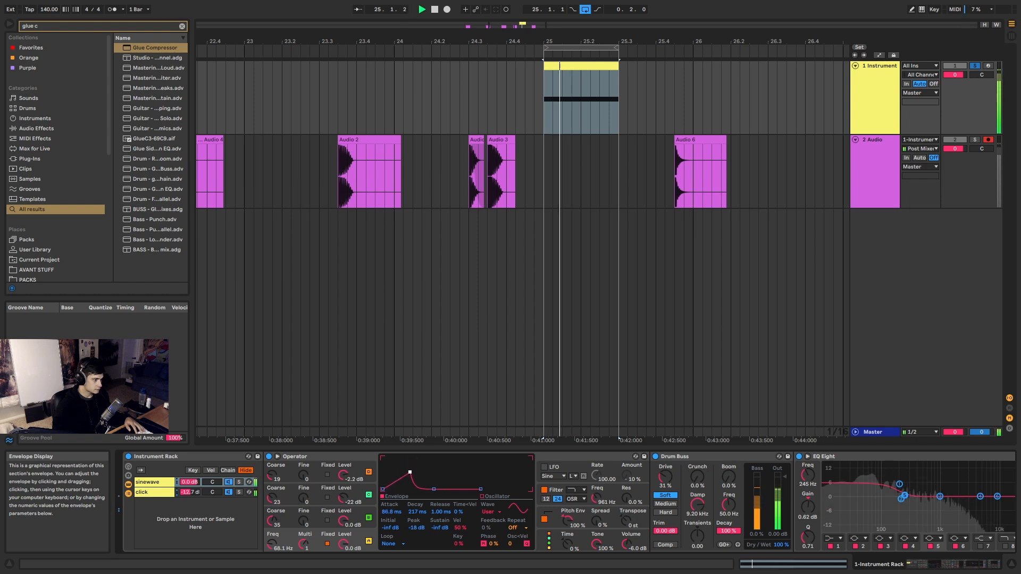
drag(420, 469, 405, 480)
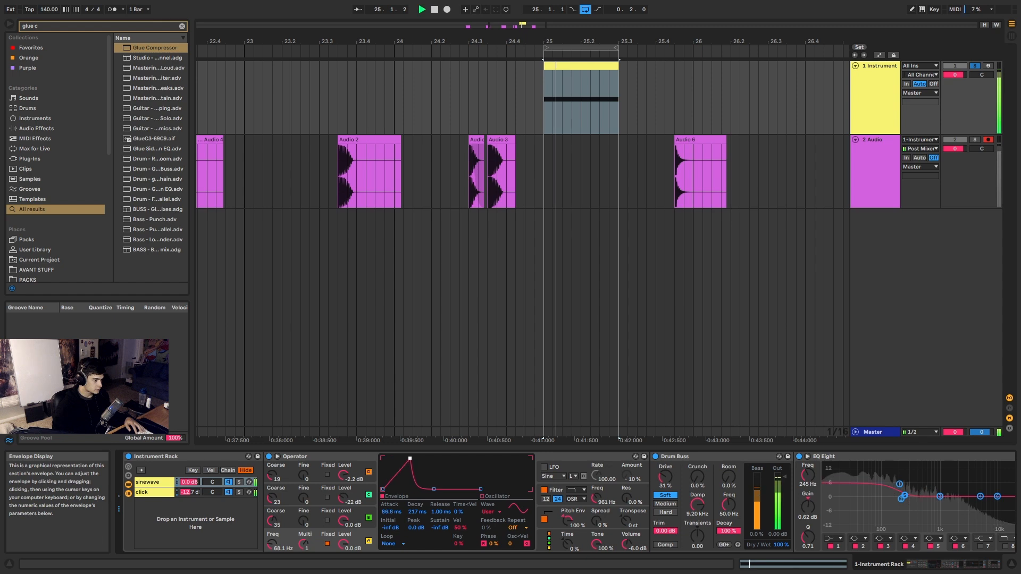
drag(410, 458, 406, 470)
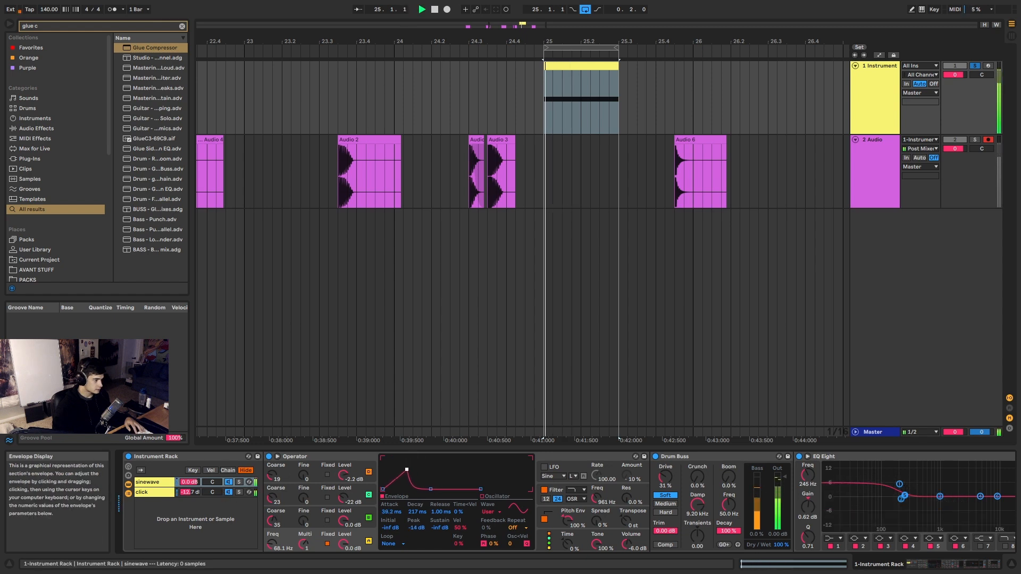
Record the reshaped kick onto the audio track and move the new clip into the empty area past 26.3.
key(space)
click(447, 9)
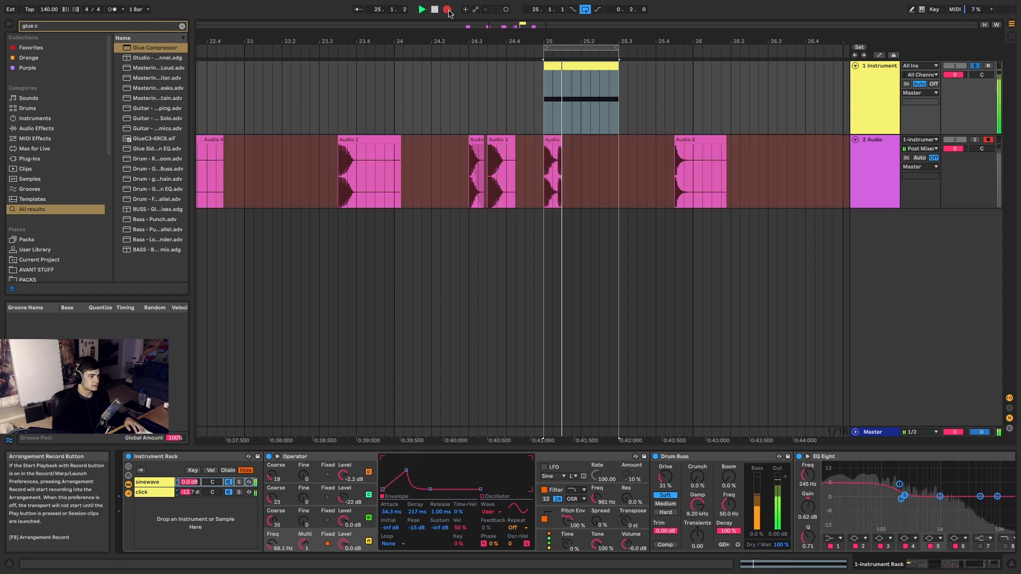
key(space)
drag(570, 140, 817, 152)
Add an audio track named "weird sounds" and move the Audio 7 and Audio 6 clips onto it at 26.4.1 and 26.2.3.
click(872, 154)
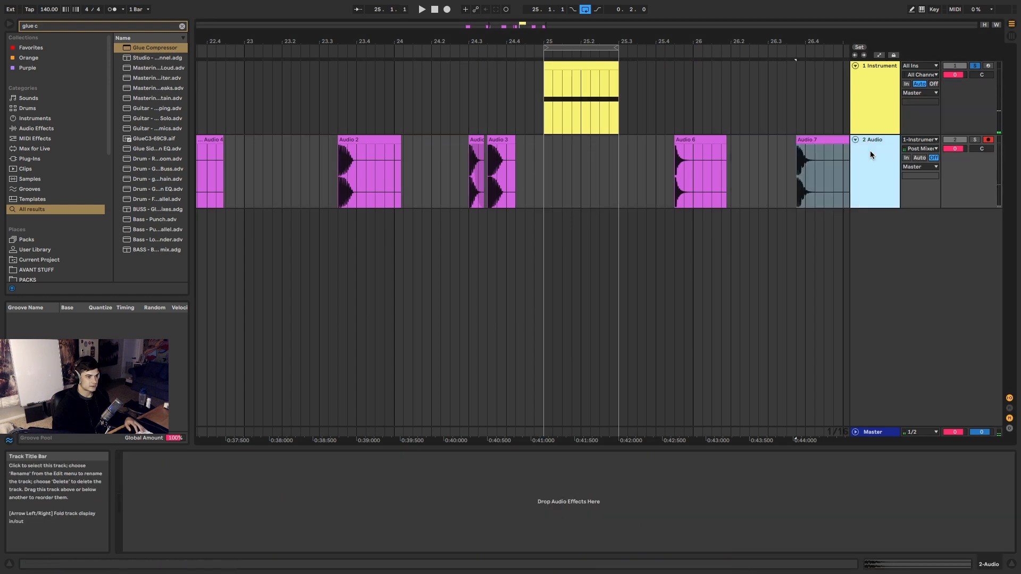
key(ctrl+t)
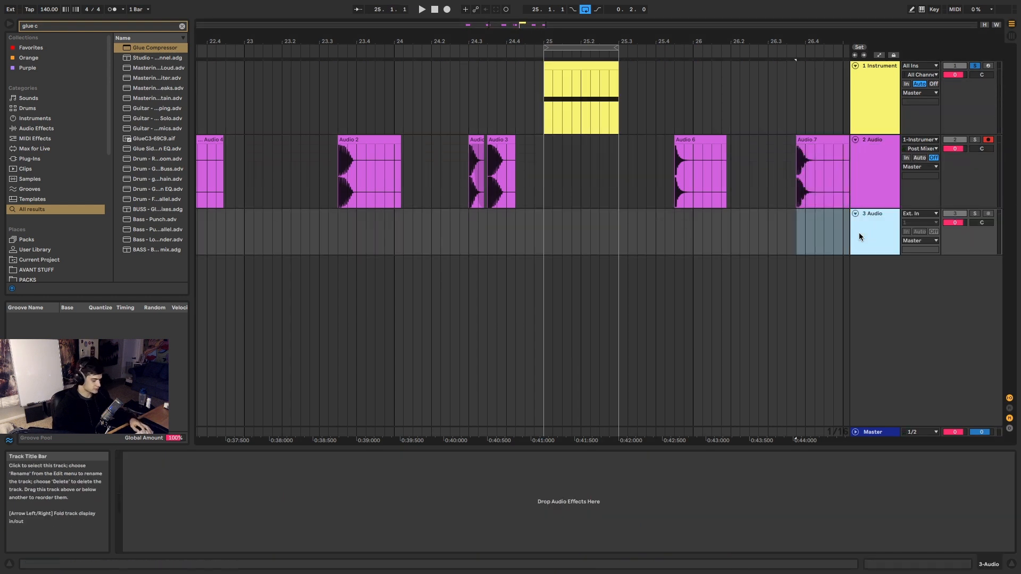
key(ctrl+r)
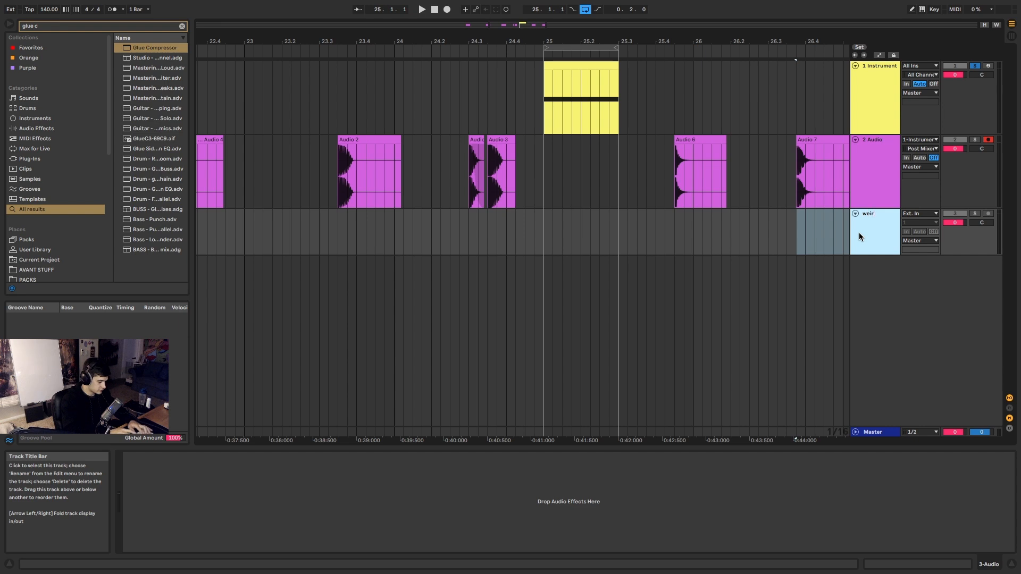
text(weird sounds)
key(Return)
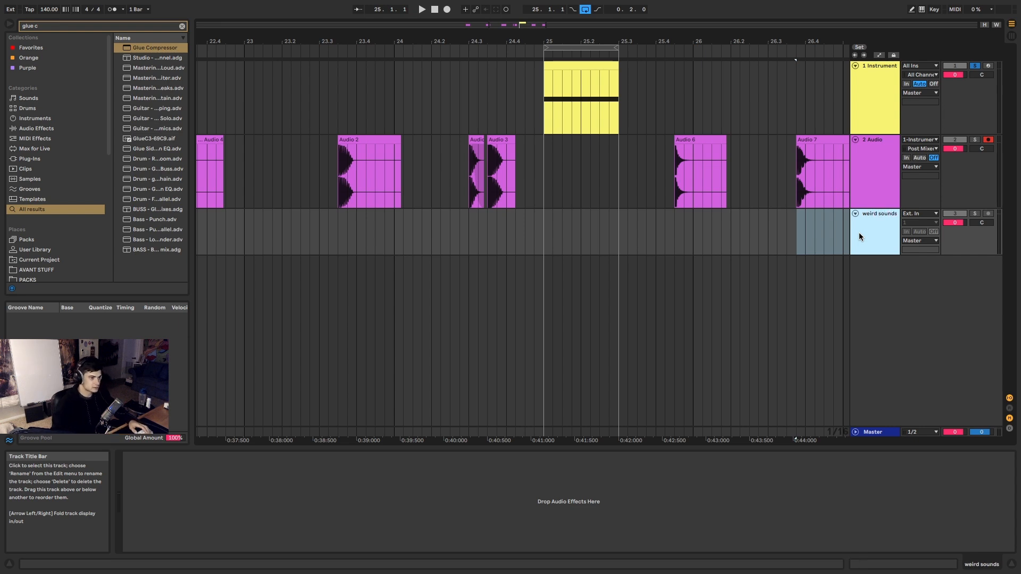
drag(820, 139, 830, 217)
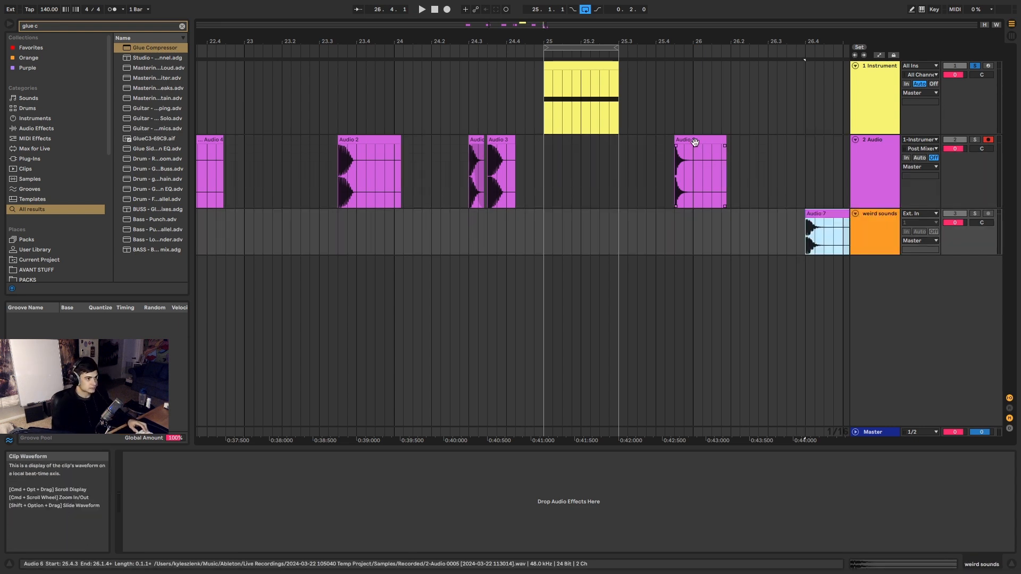
drag(694, 141, 771, 230)
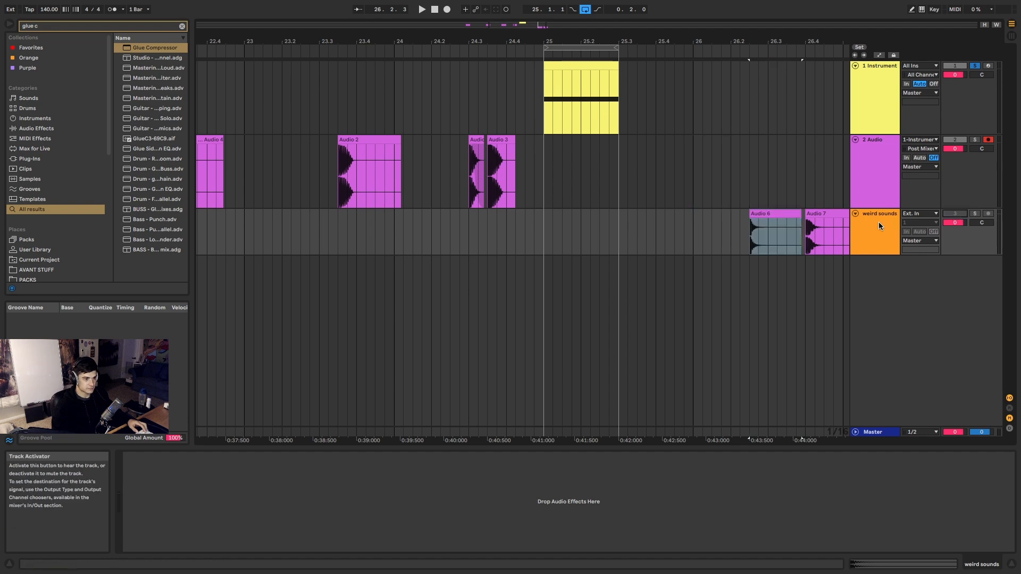
Colour the weird sounds track dark grey, apply that colour to its clips, and fold the track.
right_click(879, 223)
click(1003, 430)
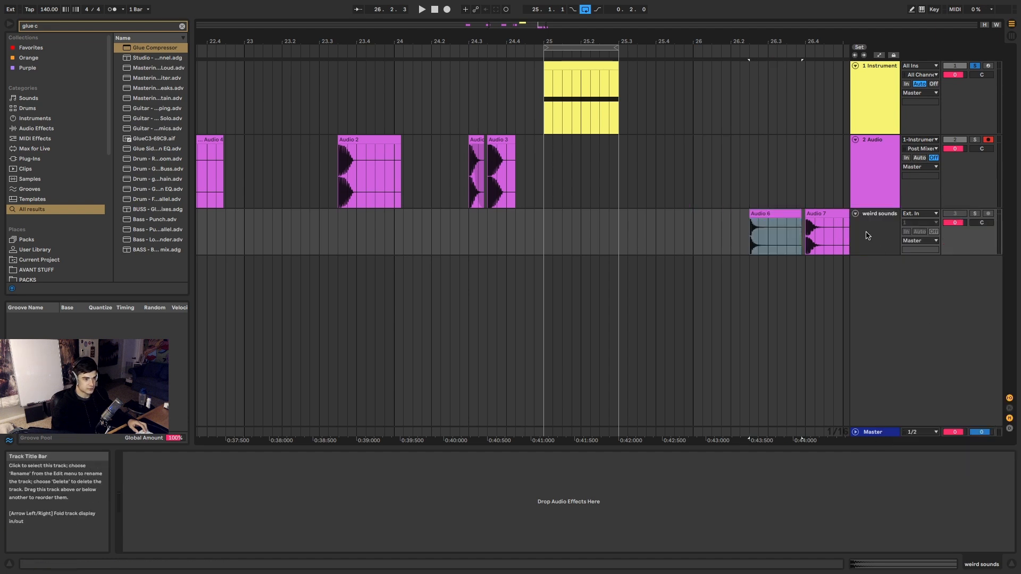
right_click(868, 236)
click(904, 451)
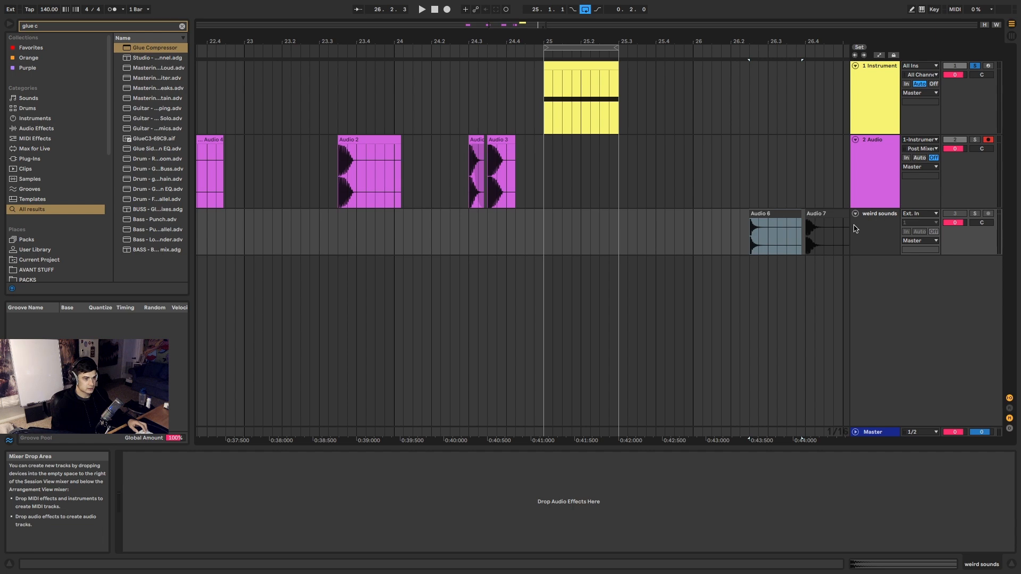
click(855, 213)
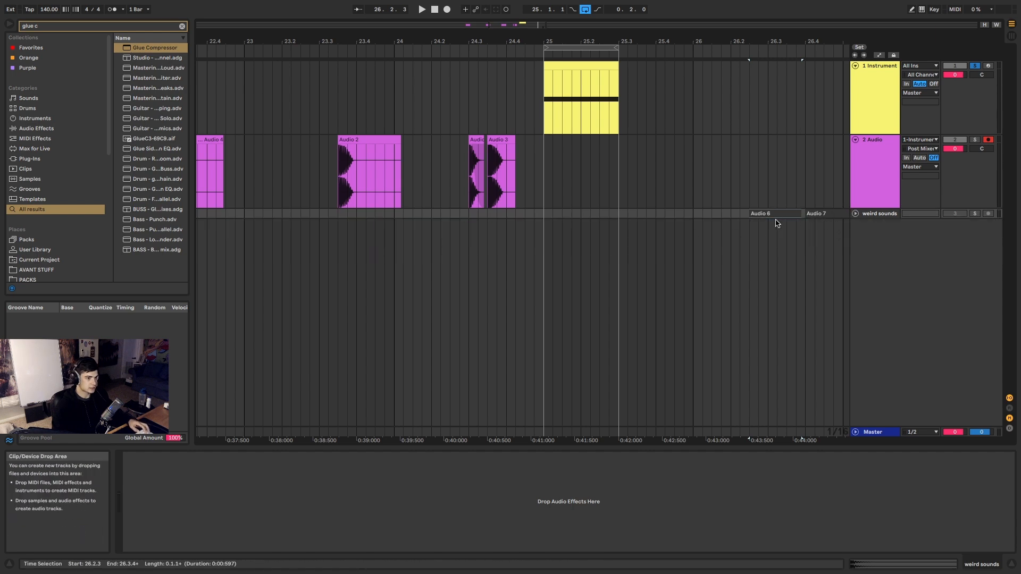
Look over the remaining kick clips from bar 21 onward and show the instrument track's device chain.
scroll(775, 221, down, 5)
click(522, 139)
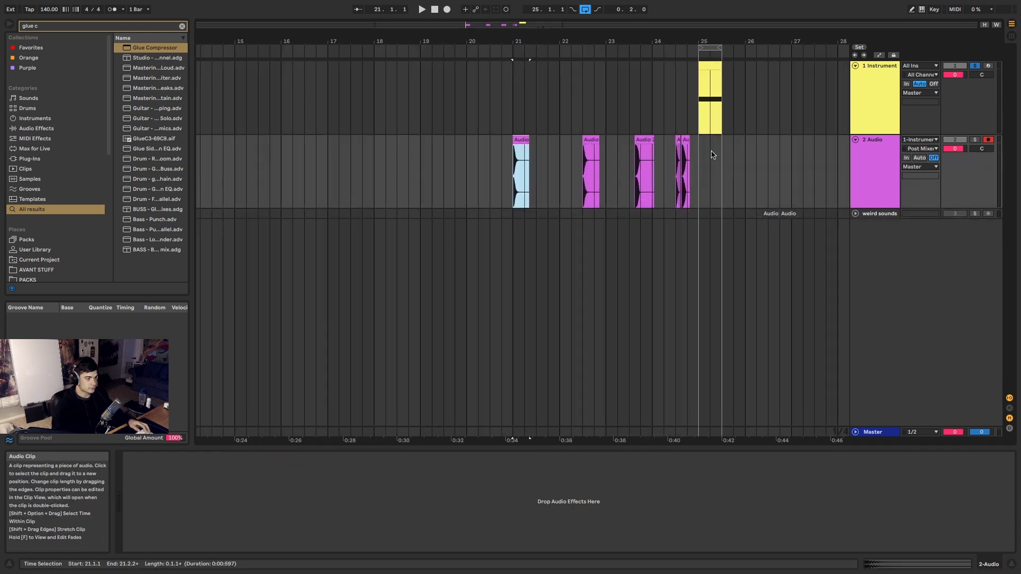
scroll(693, 165, up, 5)
scroll(732, 171, down, 3)
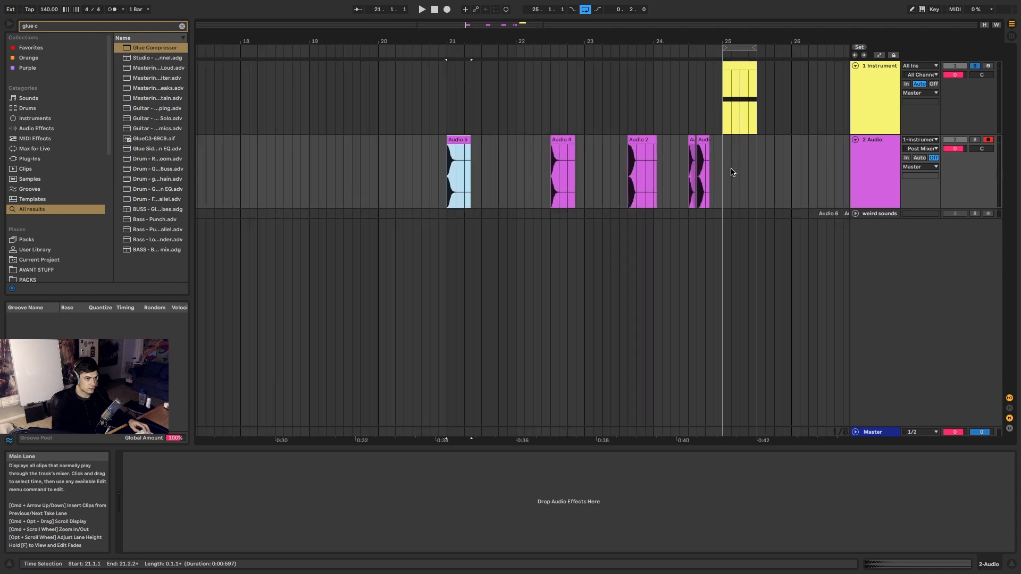
click(864, 94)
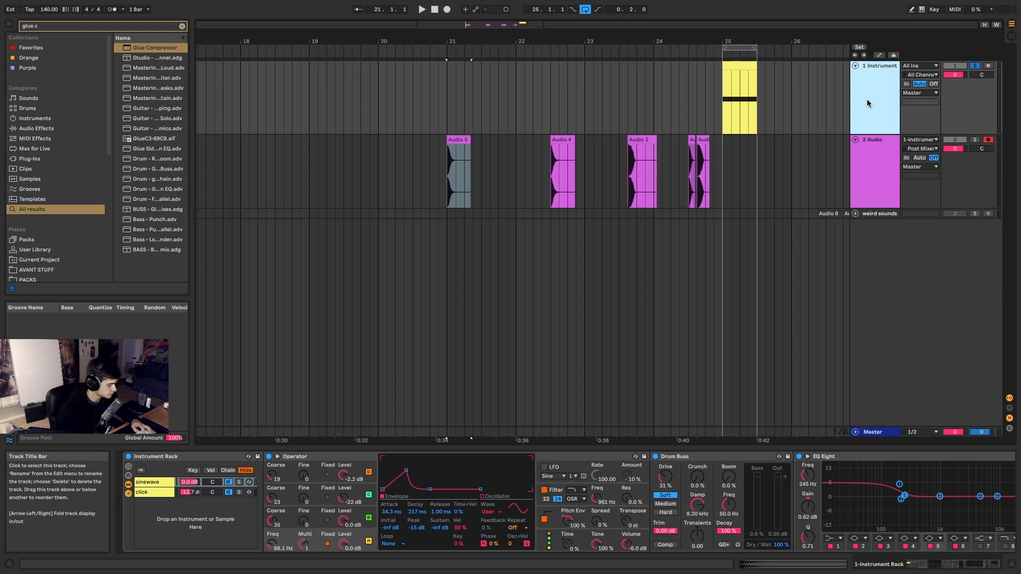
Add a new MIDI track and delete the 1 Instrument track.
key(super+shift+t)
click(879, 104)
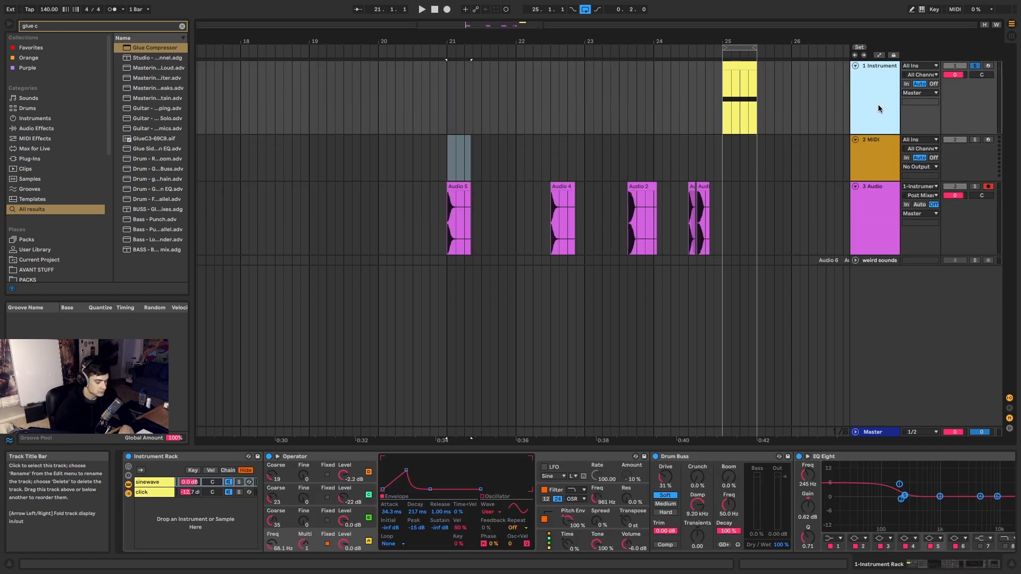
key(Delete)
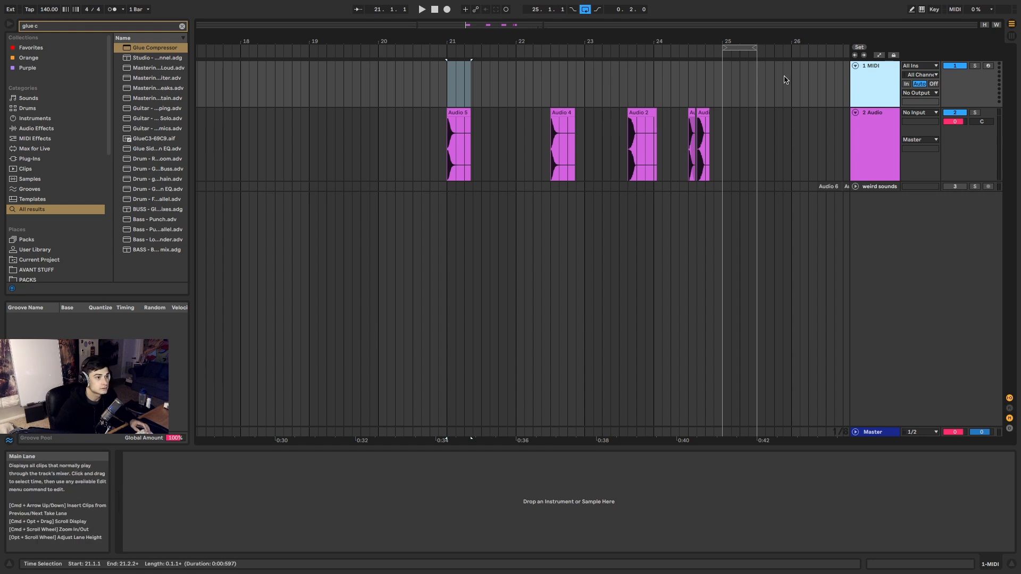
Create a MIDI clip from 25.1.1 to 25.3.1 on the MIDI track containing one D4 note that spans the whole clip.
drag(725, 86, 761, 87)
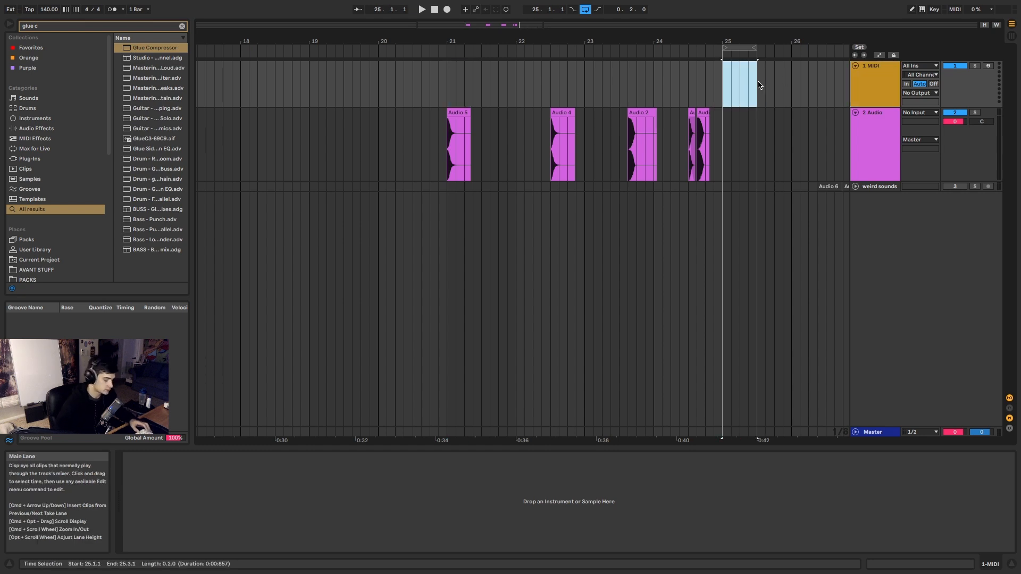
key(super+shift+m)
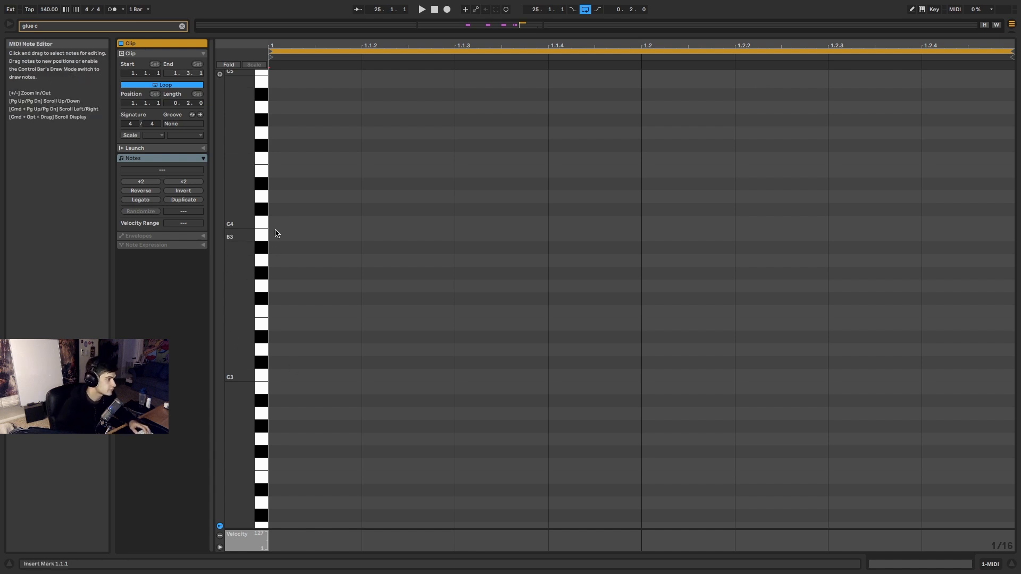
double_click(271, 199)
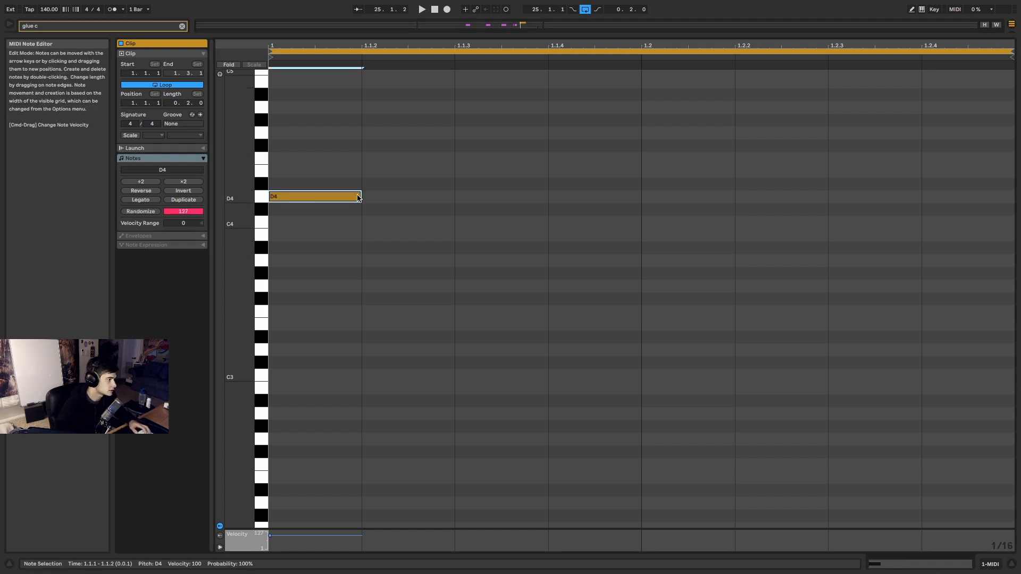
drag(358, 196, 975, 190)
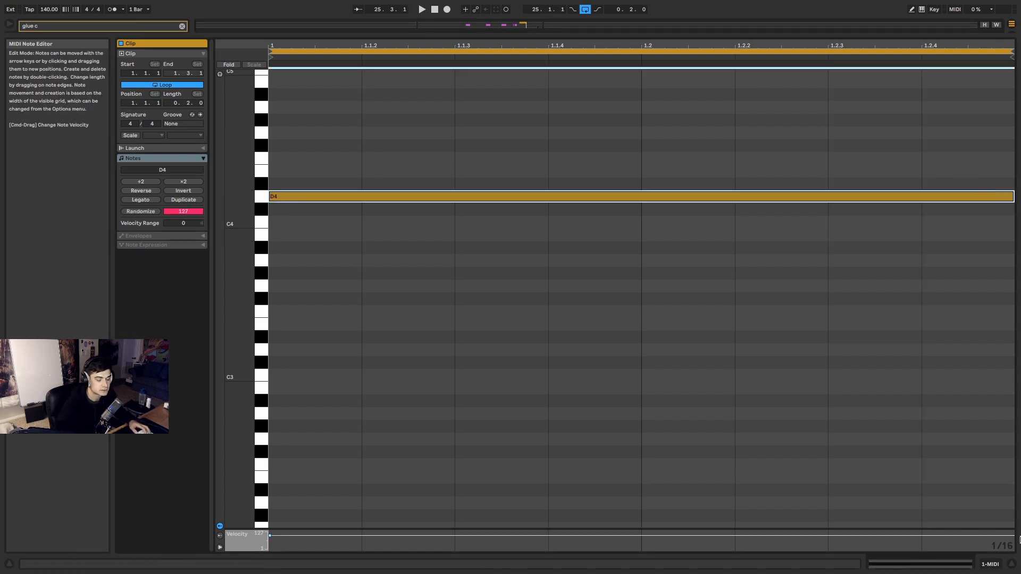
click(991, 564)
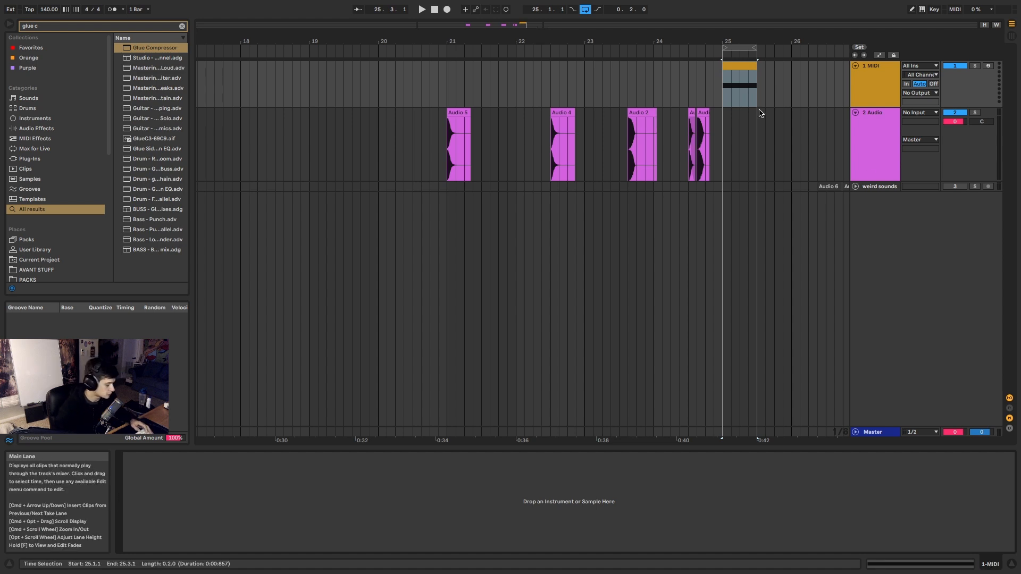
Search the browser for "serum vst" and load the Serum instrument onto the MIDI track.
scroll(760, 113, up, 10)
click(673, 66)
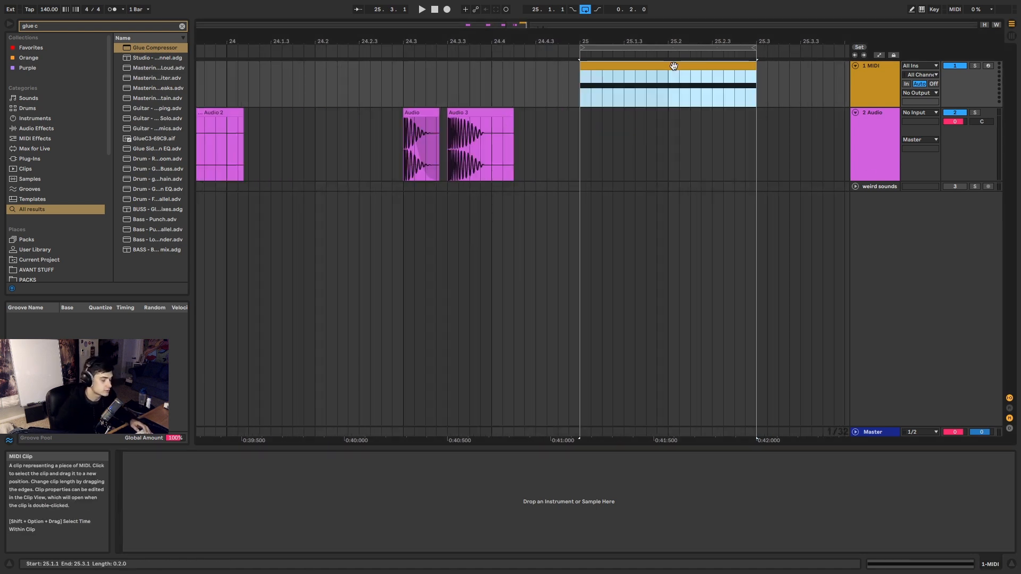
key(super+f)
text(serum vst)
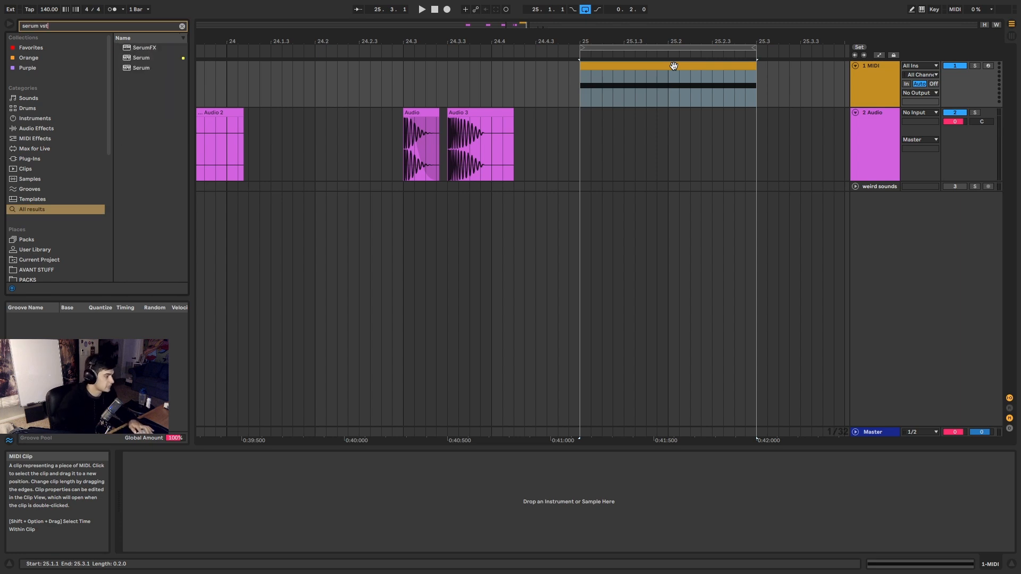
key(Down)
key(Down)
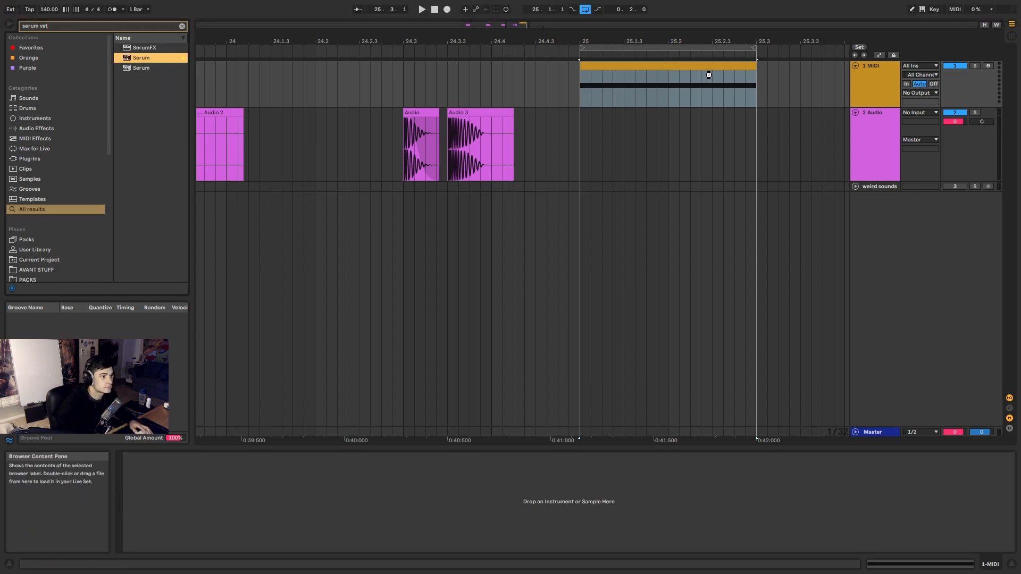
key(Return)
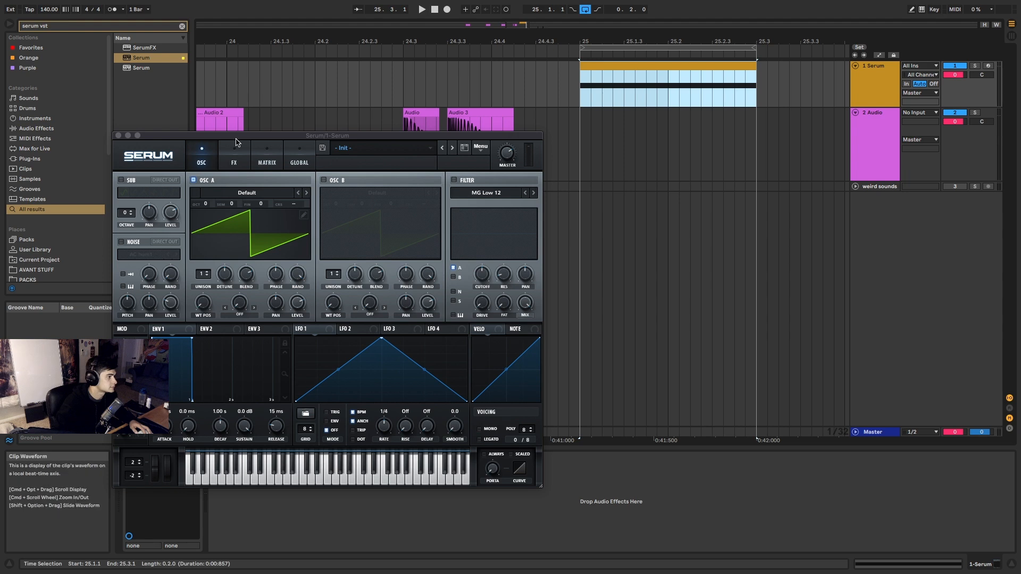
drag(236, 137, 358, 113)
Reshape LFO 1 so it starts at full level, holds briefly and decays in a steep curve to zero.
double_click(427, 332)
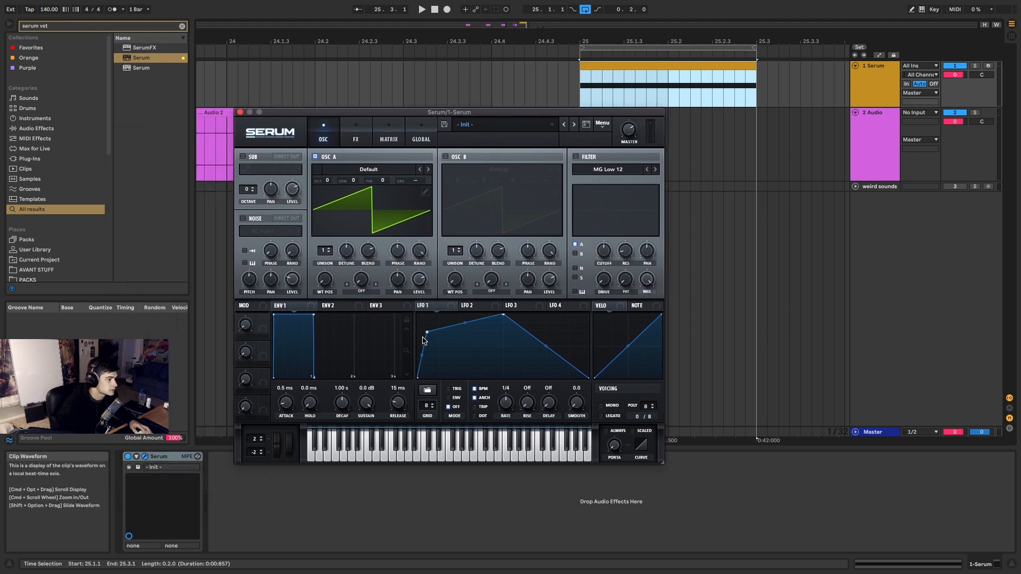
drag(426, 332, 404, 298)
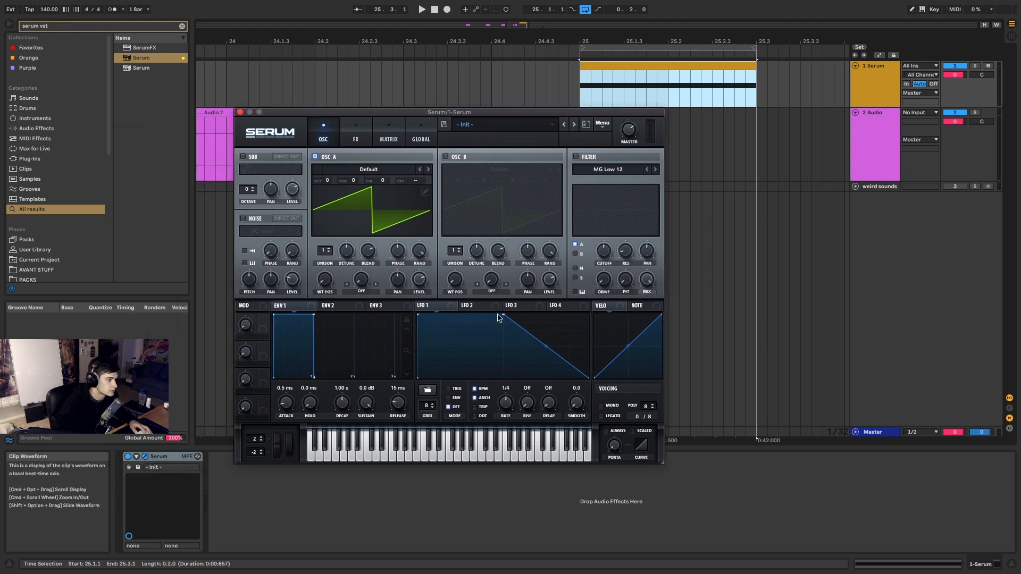
drag(503, 315, 446, 302)
drag(517, 346, 509, 365)
Set LFO 1 to ENV mode with BPM sync off and a 2.7 Hz rate, and assign it to oscillator A's level.
click(453, 397)
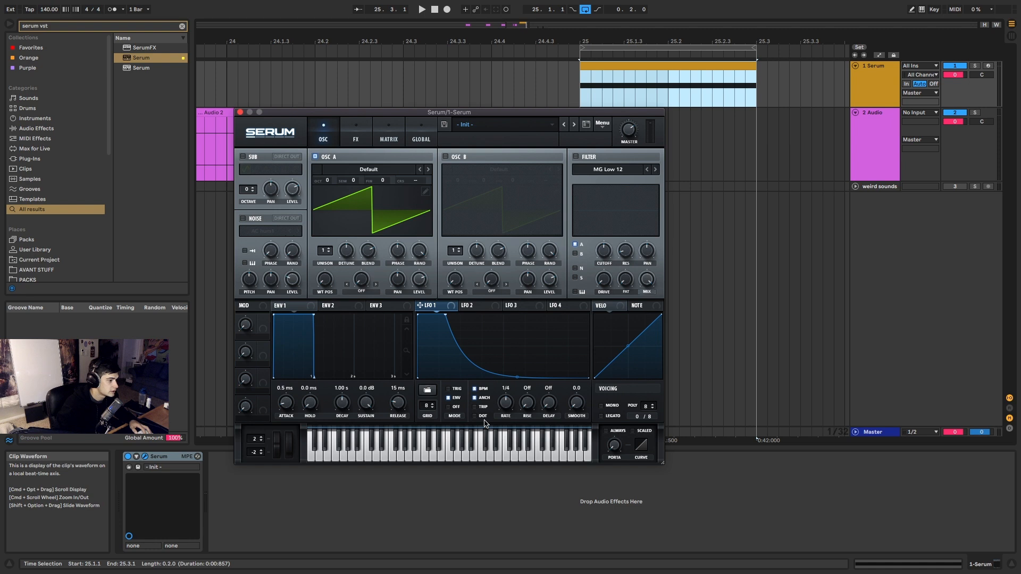
drag(505, 402, 504, 409)
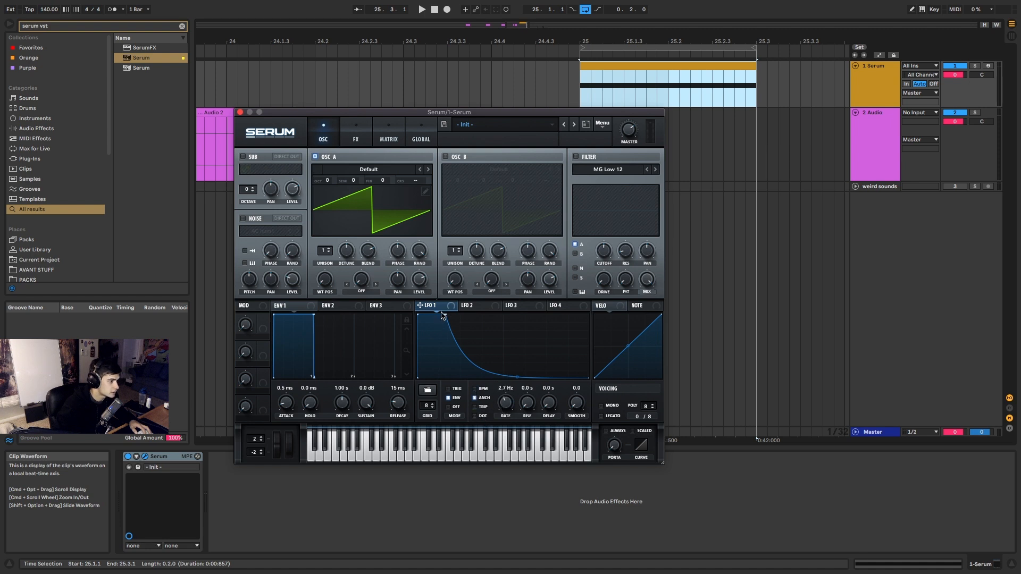
drag(422, 285, 499, 81)
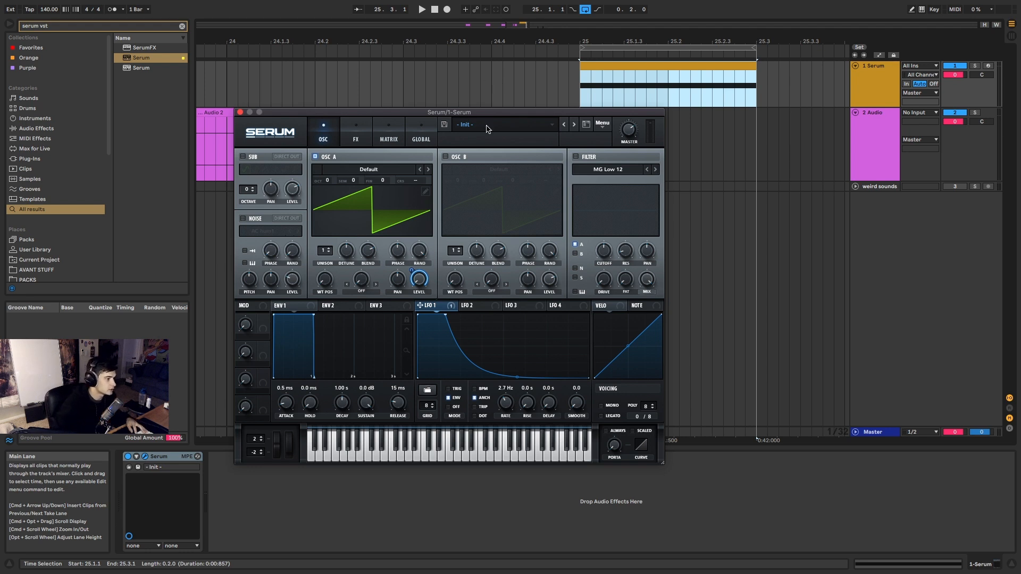
While the clip plays, set oscillator A's octave to -3 and raise LFO 1's rate to about 9.6 Hz.
key(space)
drag(327, 180, 334, 227)
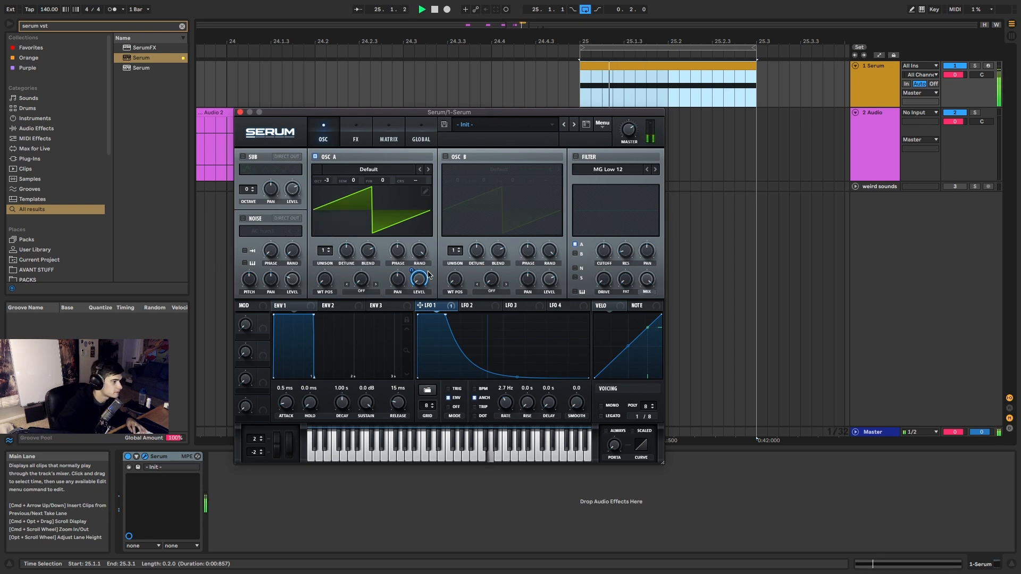
drag(506, 408, 513, 397)
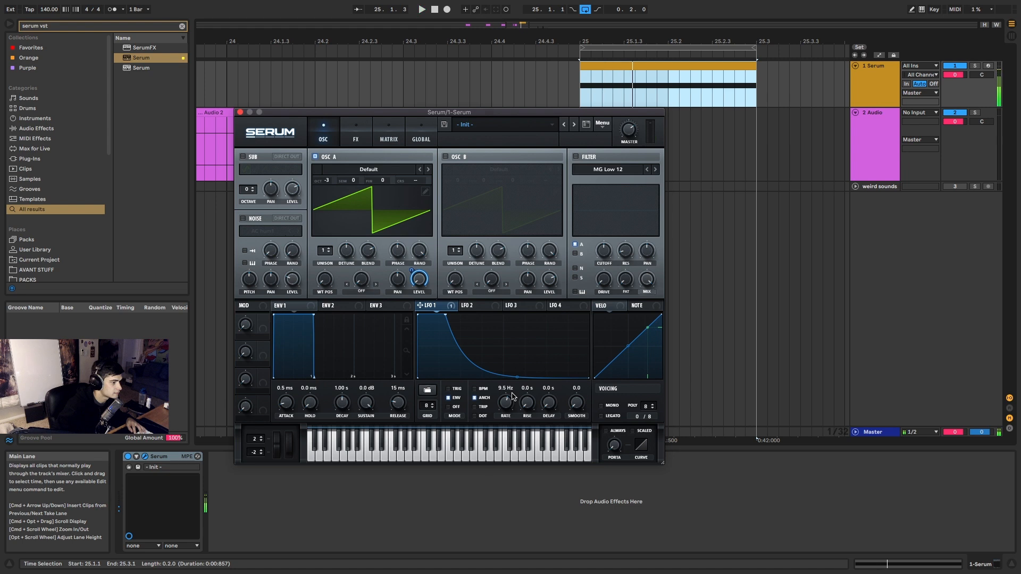
key(space)
Load the Analog Basic Shapes wavetable in oscillator A and move its wavetable position to the triangle shape.
click(369, 170)
mouse_move(543, 182)
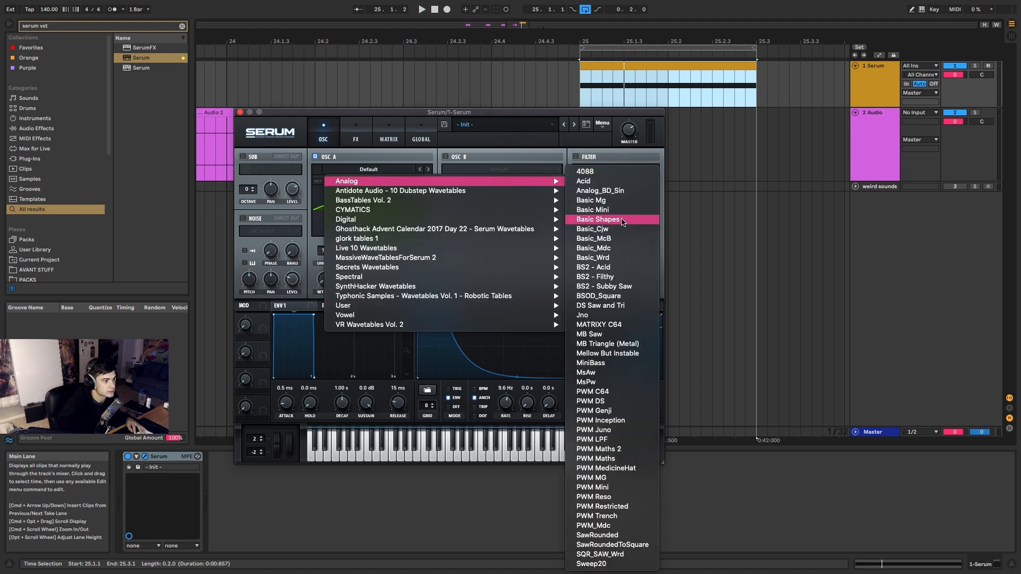
click(598, 219)
drag(326, 281, 338, 252)
During playback, lengthen LFO 1's initial hold slightly and set oscillator A's octave to -2.
key(space)
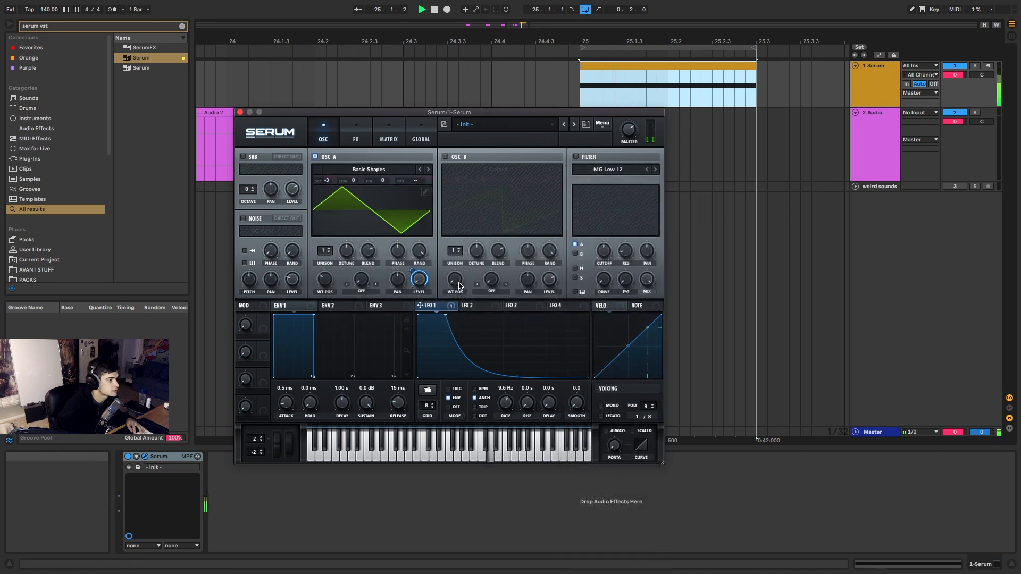
mouse_move(445, 316)
mouse_down()
mouse_move(465, 307)
mouse_move(449, 307)
mouse_up()
drag(327, 181, 329, 174)
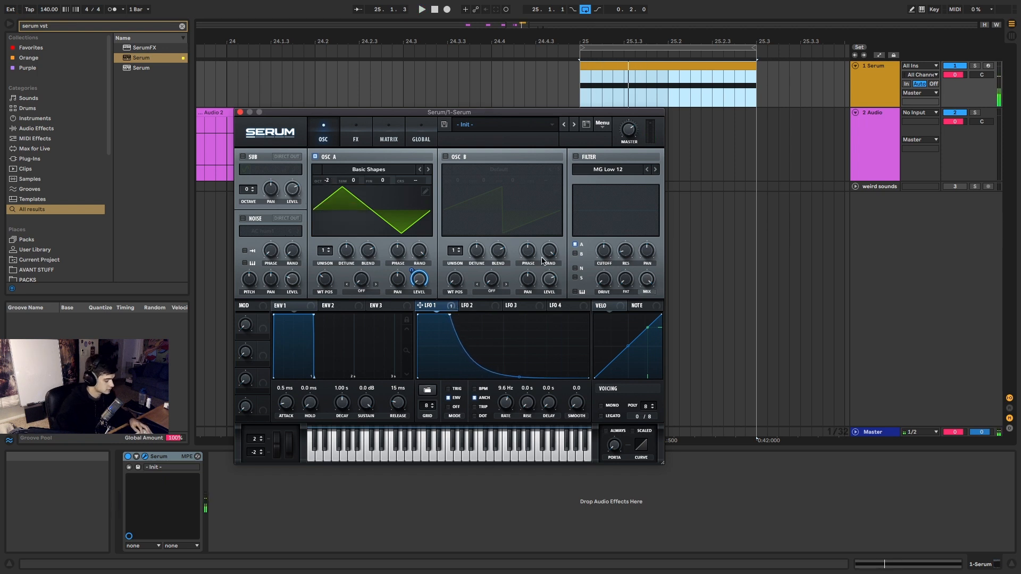
Add the MASTERX.adv spectrum preset after Serum and move the Serum window clear of the clip's devices.
key(super+f)
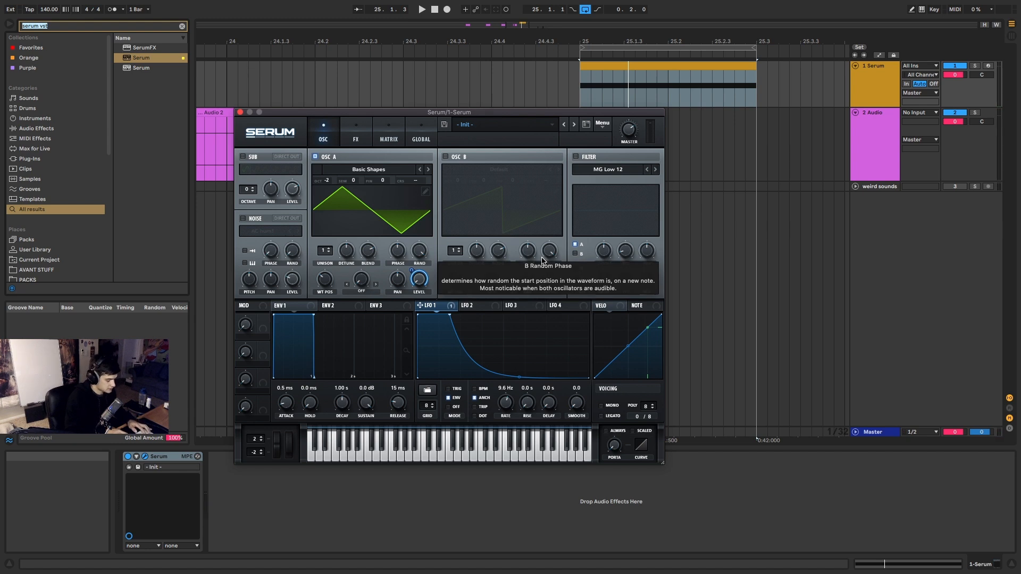
text(masterx)
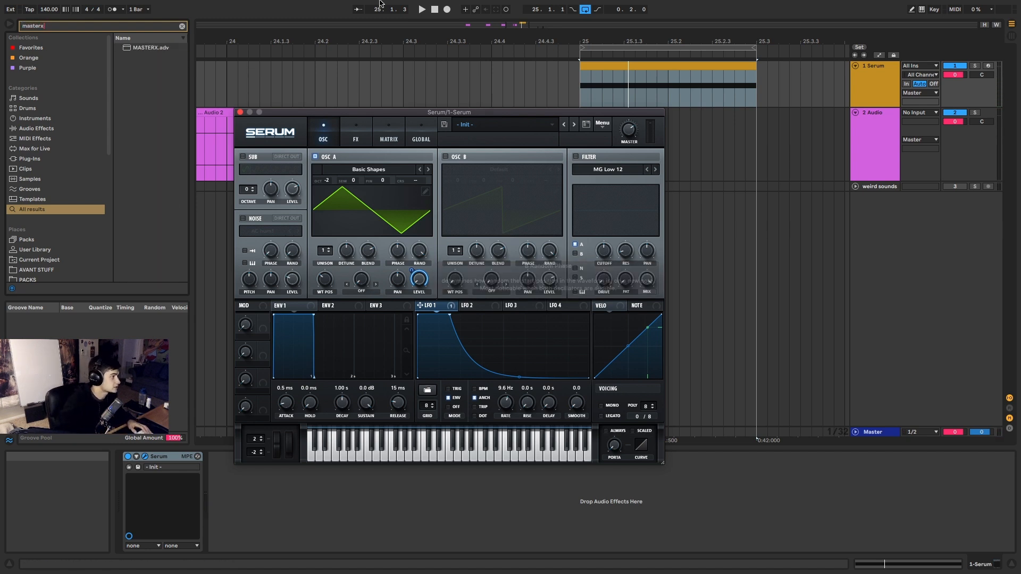
double_click(151, 47)
drag(309, 111, 590, 61)
Enable Serum's Tube distortion effect and raise its drive while auditioning the sound.
key(space)
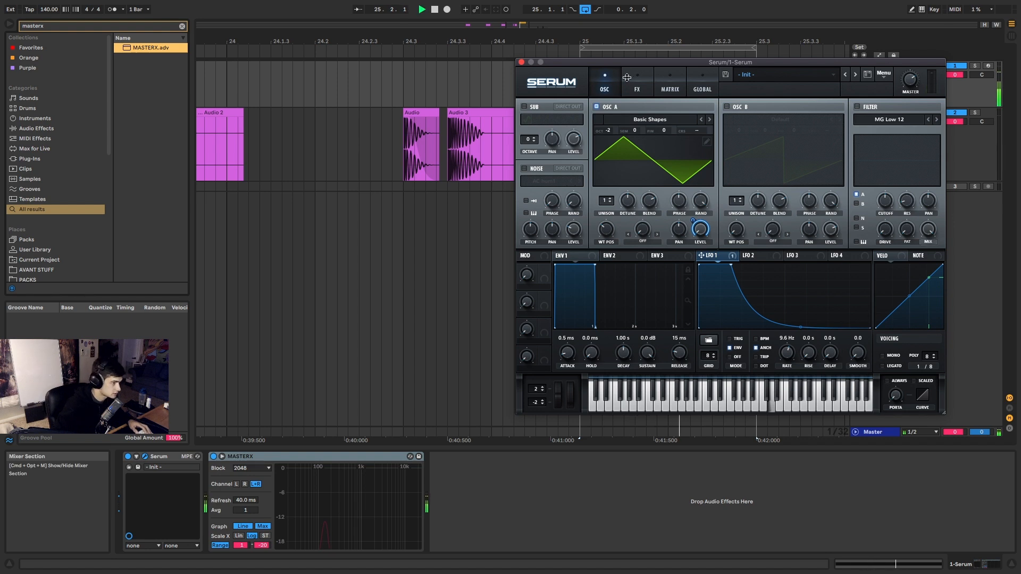
click(648, 82)
click(528, 124)
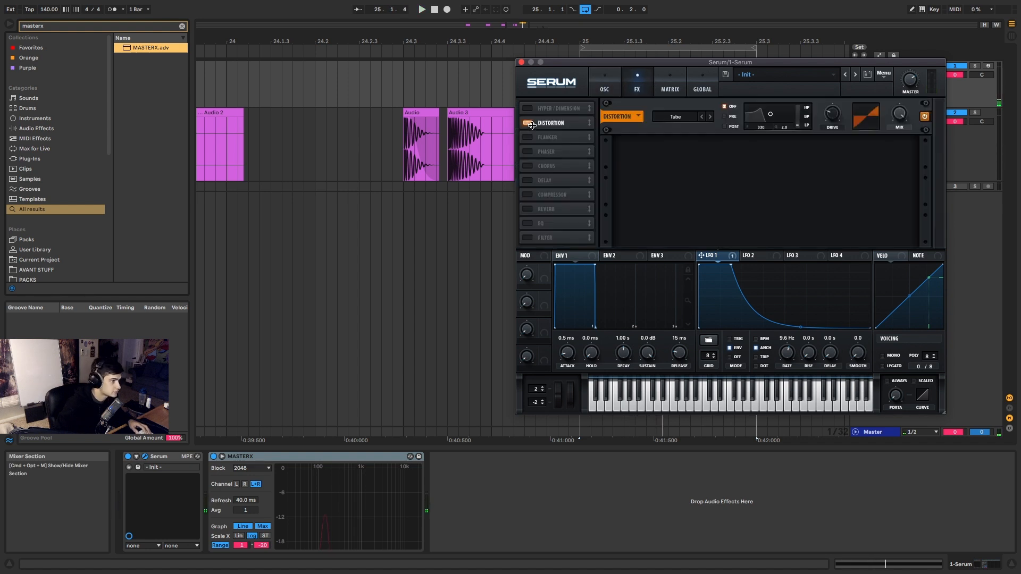
drag(834, 111, 844, 78)
key(space)
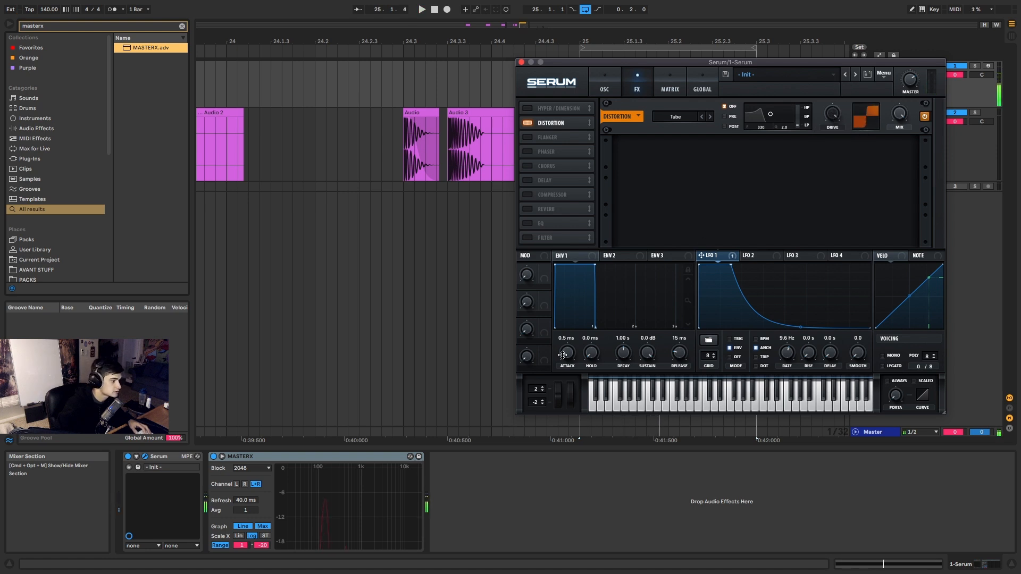
Check the sound's peak in the spectrum, fine-tune LFO 1's decay and set oscillator A's semitone offset to +1.
click(321, 503)
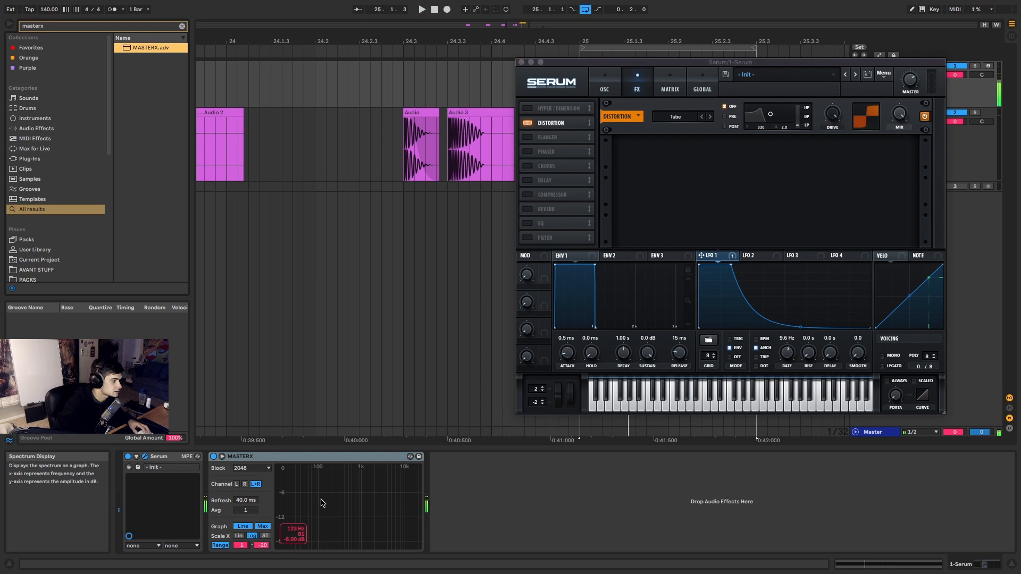
click(606, 82)
mouse_move(801, 332)
mouse_down()
mouse_move(786, 334)
mouse_move(813, 330)
mouse_up()
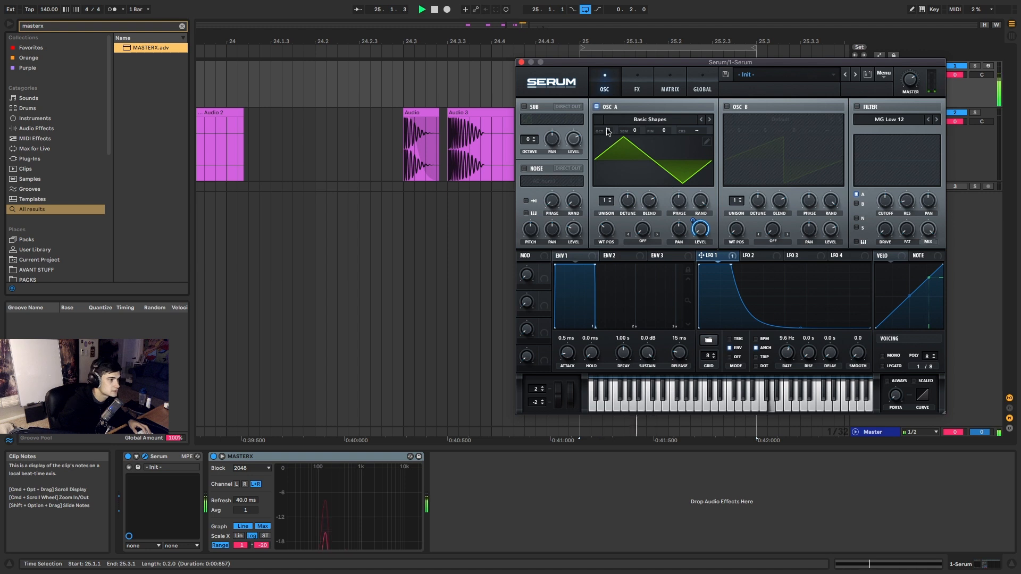
drag(636, 133, 637, 125)
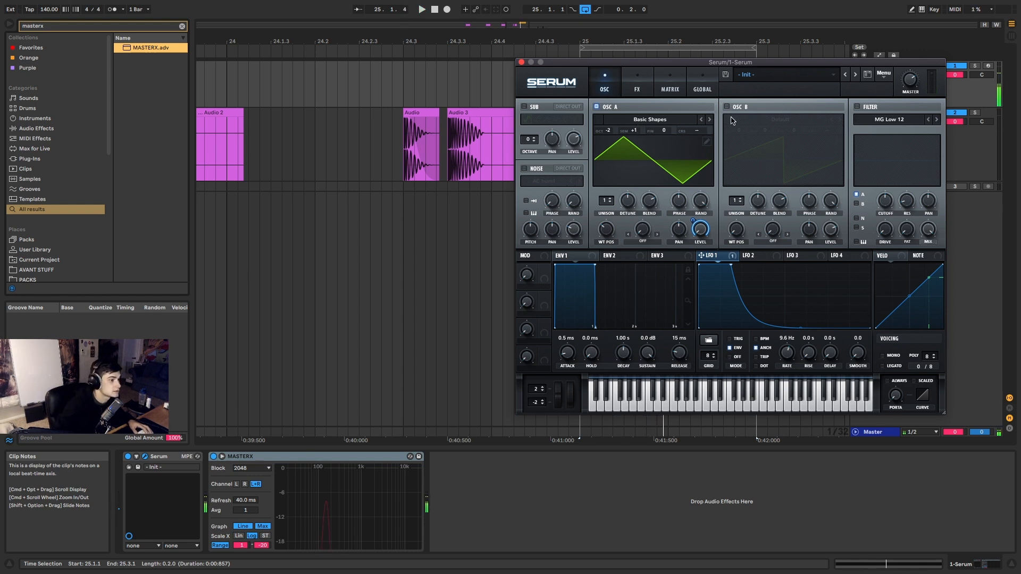
Adjust the end point of LFO 1's hold while auditioning, stop playback and close the Serum window.
drag(731, 271, 732, 241)
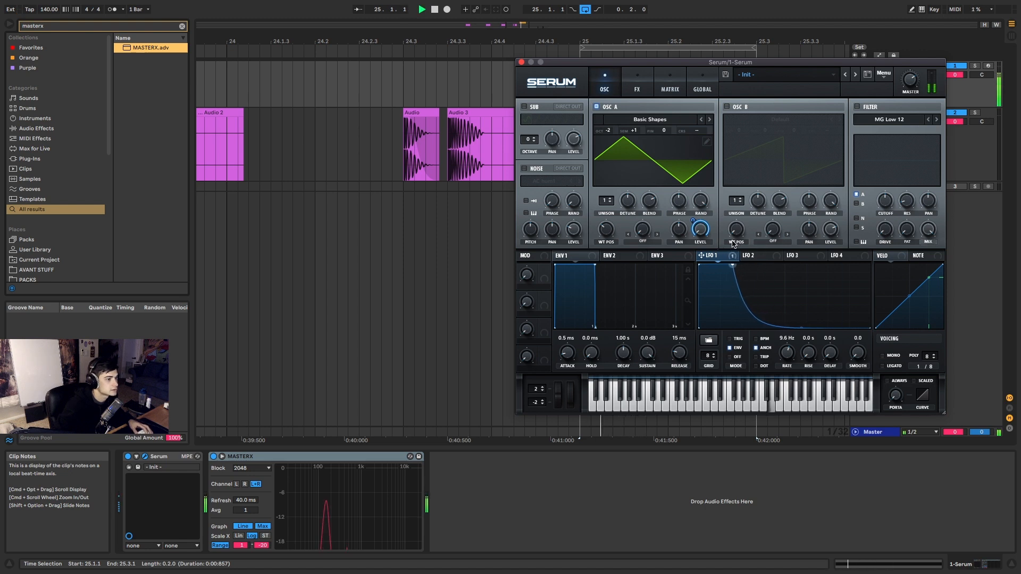
key(space)
click(521, 63)
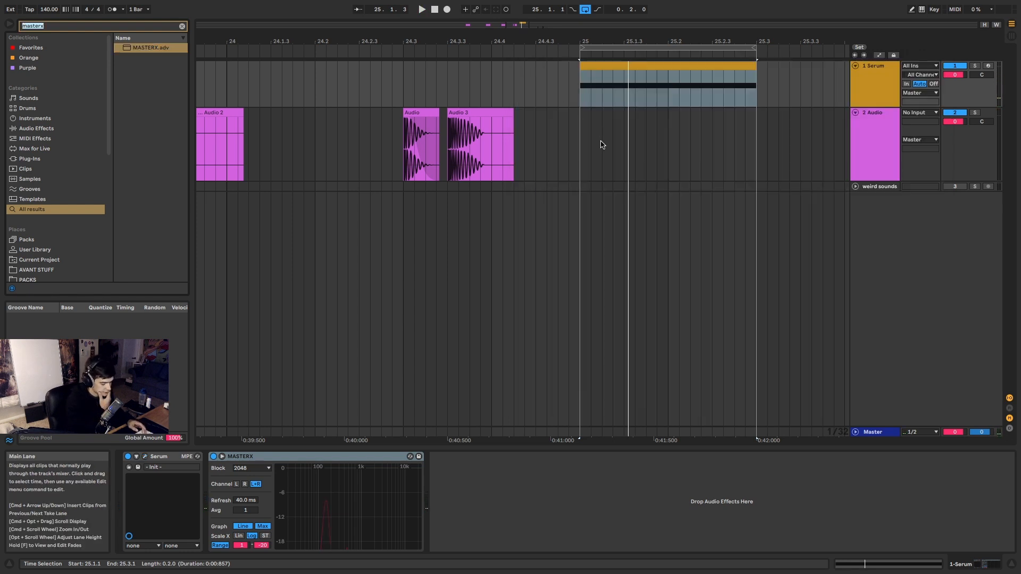
Insert a Saturator between Serum and MASTERX with 3.43 dB of drive and Soft Clip on, and audition it.
text(sat)
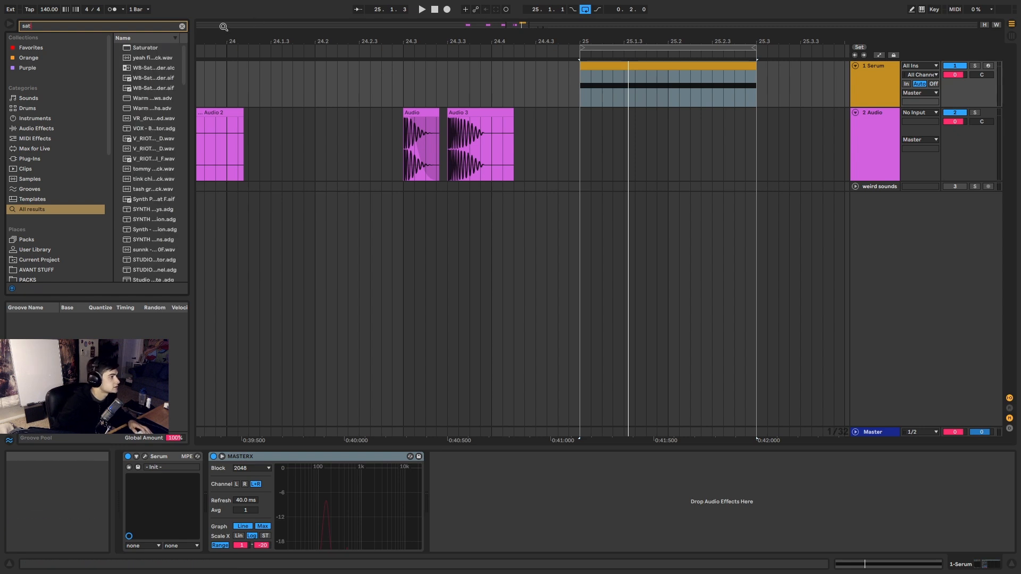
click(157, 49)
double_click(157, 49)
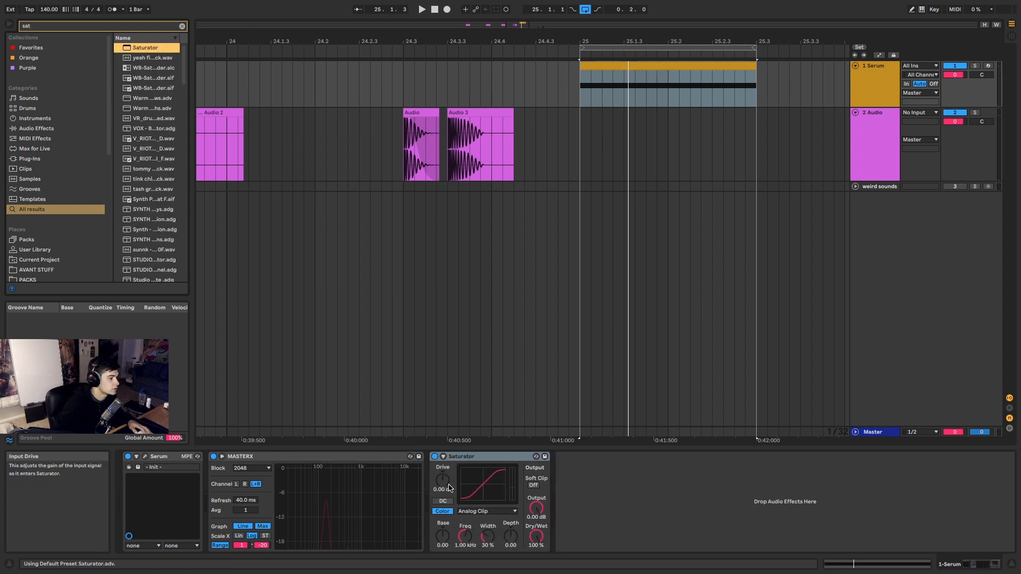
drag(291, 469, 236, 478)
key(space)
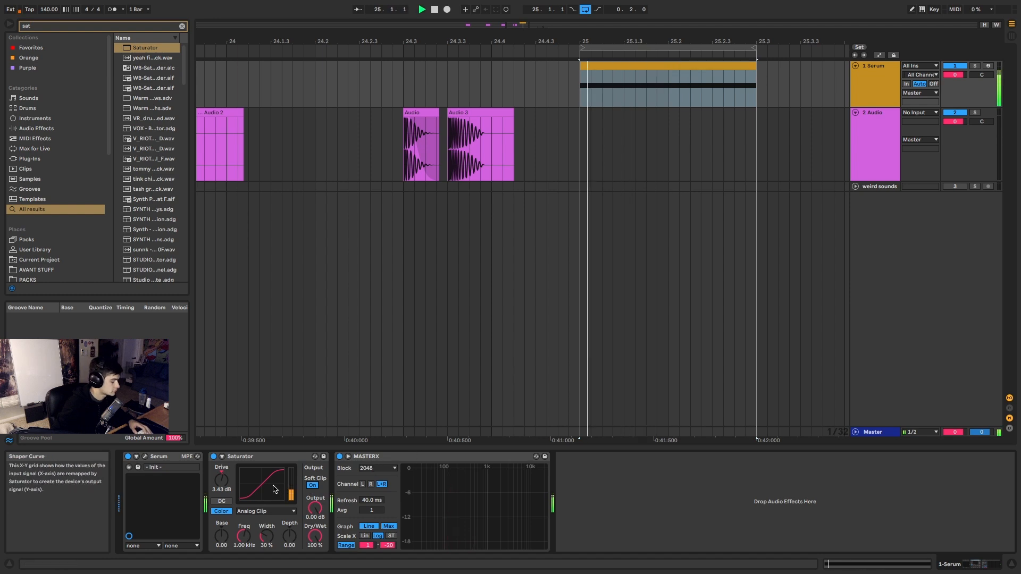
Insert an EQ Eight between the Saturator and MASTERX.
key(ctrl+f)
text(eq)
drag(143, 58, 559, 461)
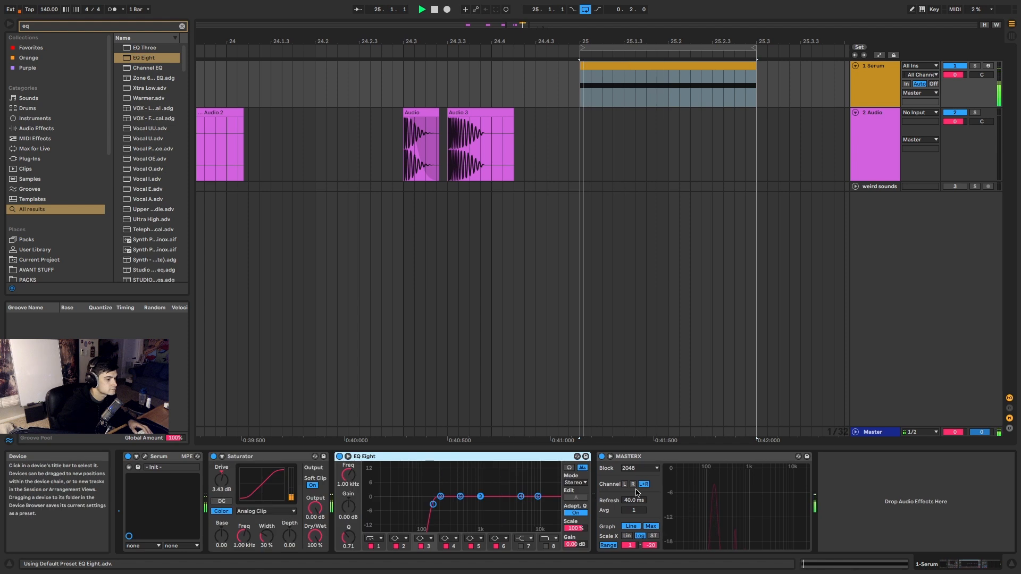
Shape EQ Eight with a low cut at 129 Hz and a high cut just above 1 kHz, and stop playback.
click(547, 546)
drag(540, 497, 429, 507)
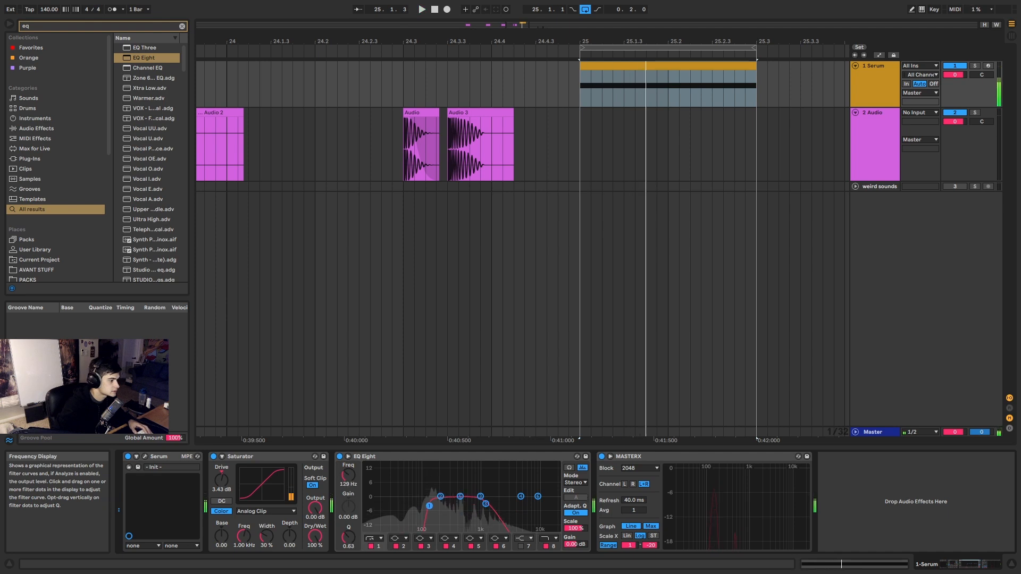
key(space)
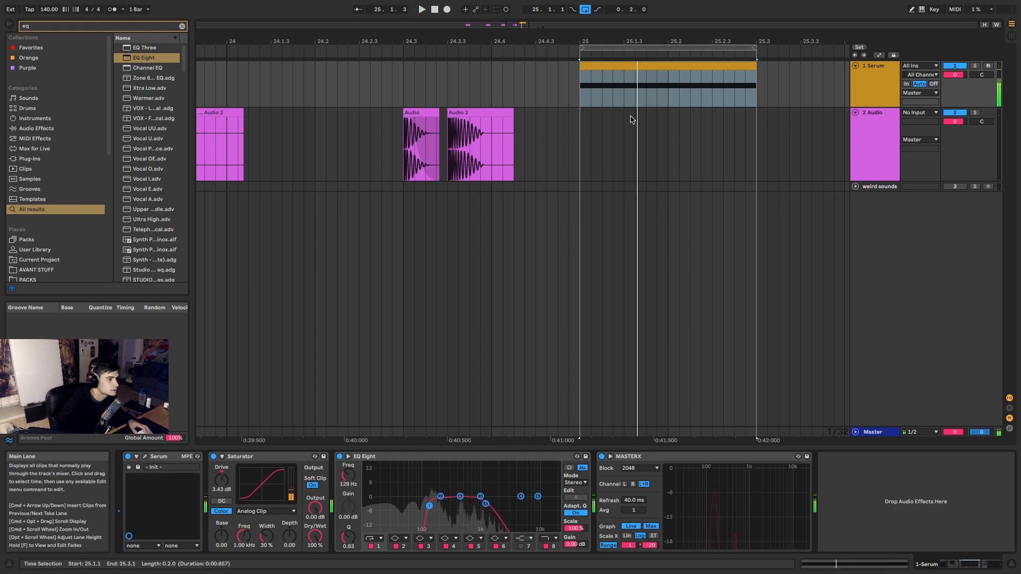
Transpose the note in the Serum track's MIDI clip up a semitone to D#4, audition it and return to the device chain.
double_click(636, 79)
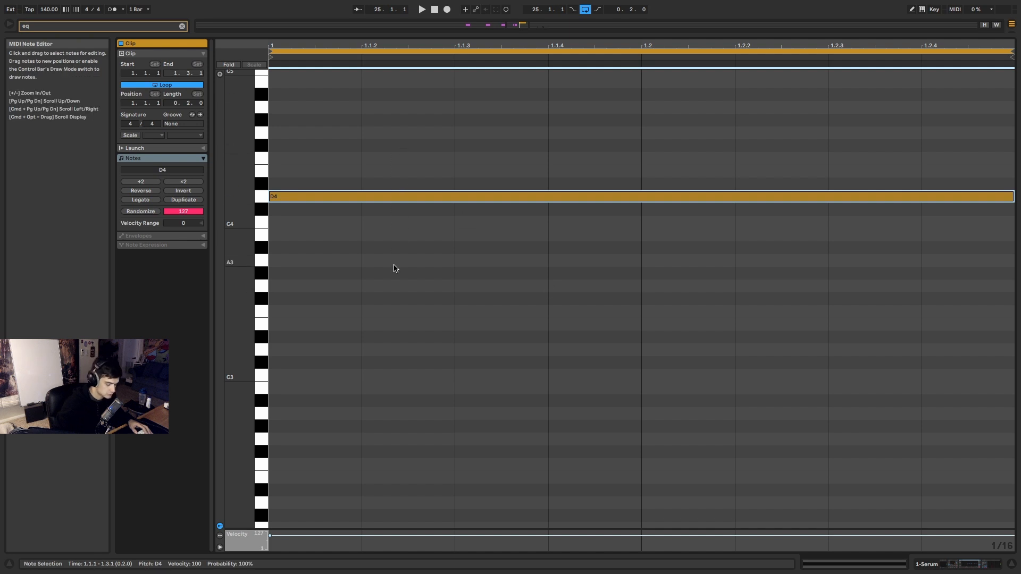
key(Up)
key(space)
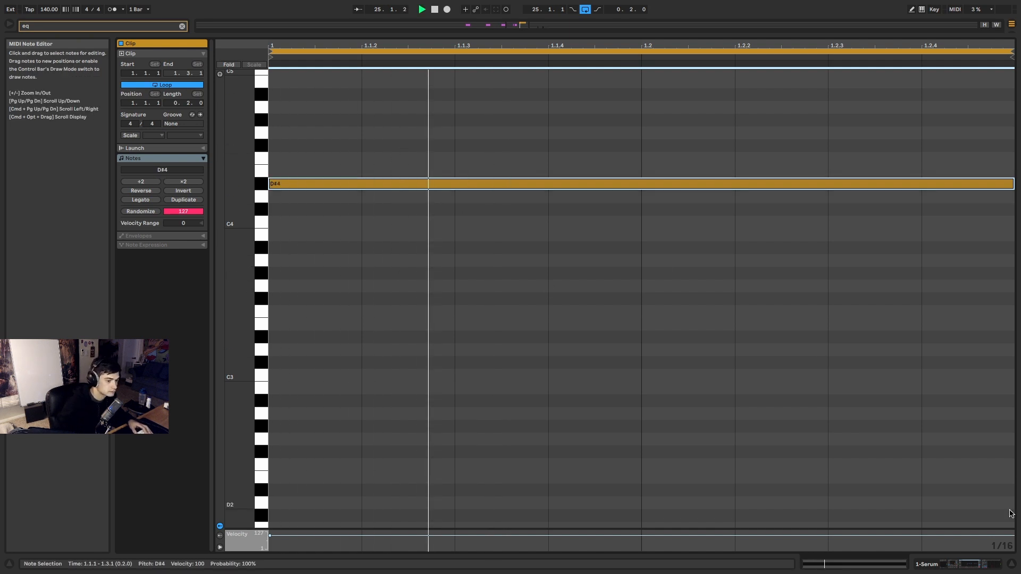
click(996, 564)
key(space)
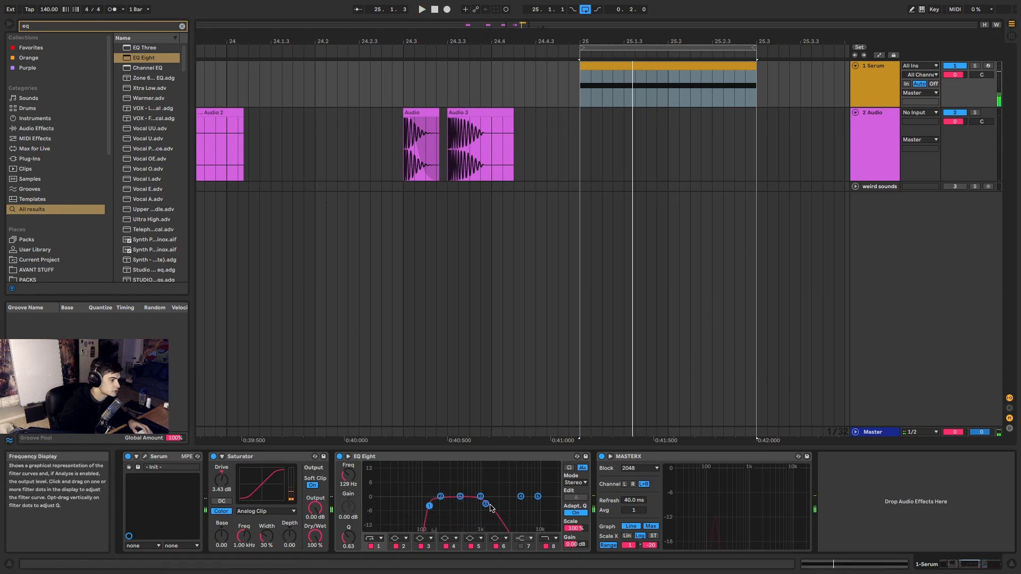
Raise EQ Eight's high-cut frequency to 1.74 kHz and audition the filtered sound repeatedly.
key(space)
drag(486, 504, 494, 505)
key(space)
key(space)
key(space)
key(space)
key(space)
key(space)
key(space)
key(space)
key(space)
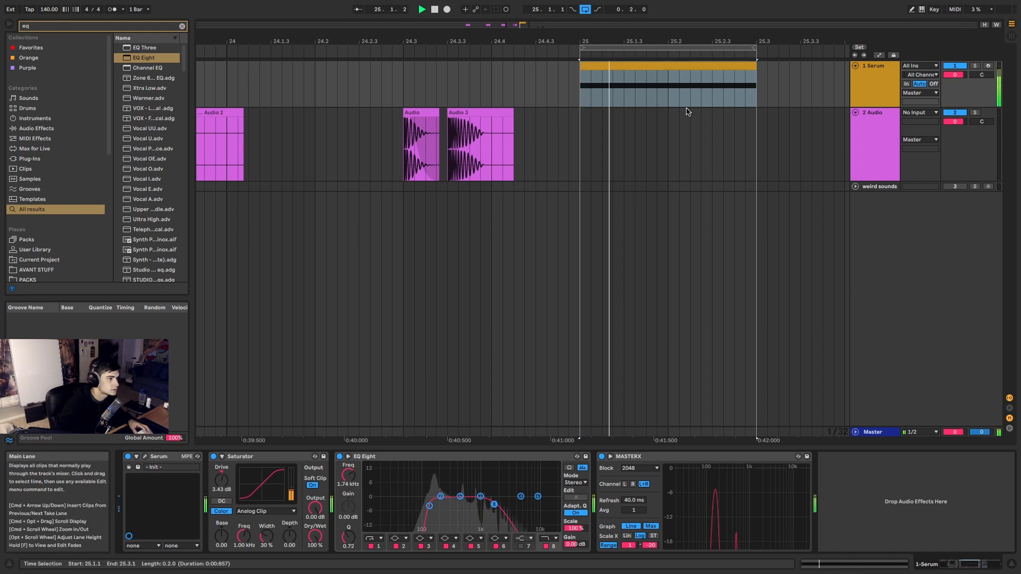
key(space)
Group all devices from Serum through MASTERX into an Instrument Rack, show its chain list and name the chain "fundamental".
click(690, 69)
click(861, 78)
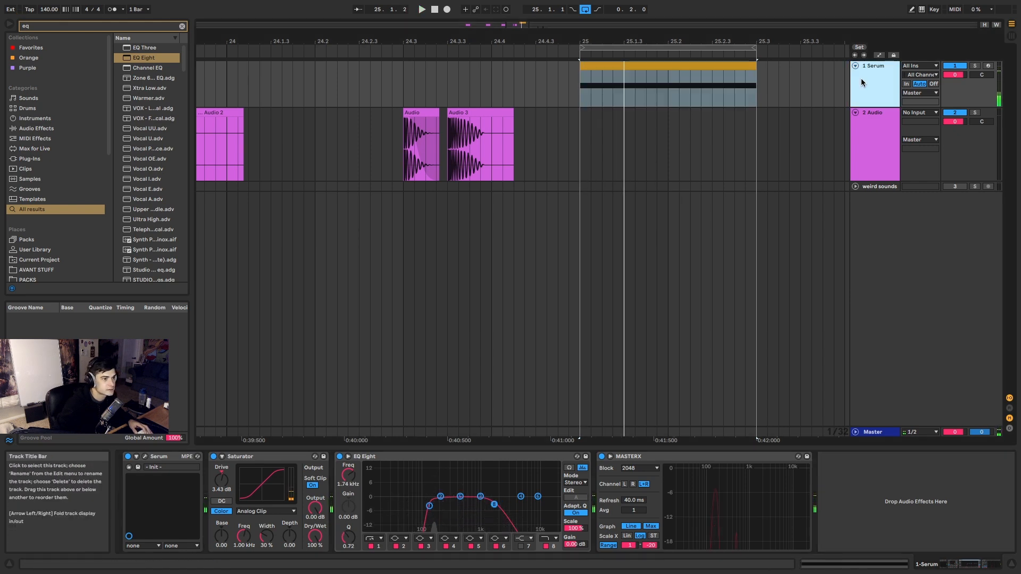
click(655, 69)
click(171, 456)
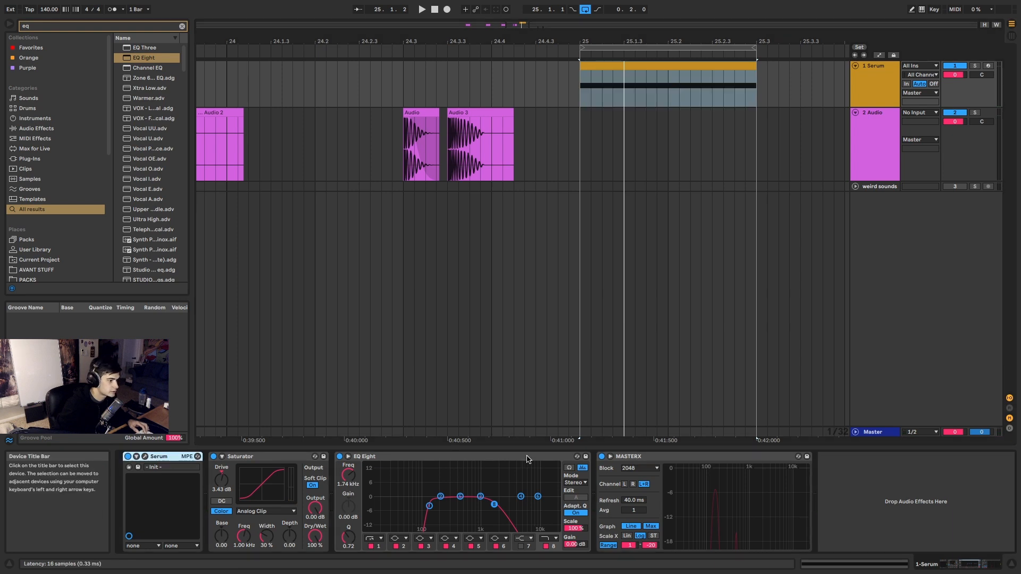
shift+click(626, 457)
key(ctrl+g)
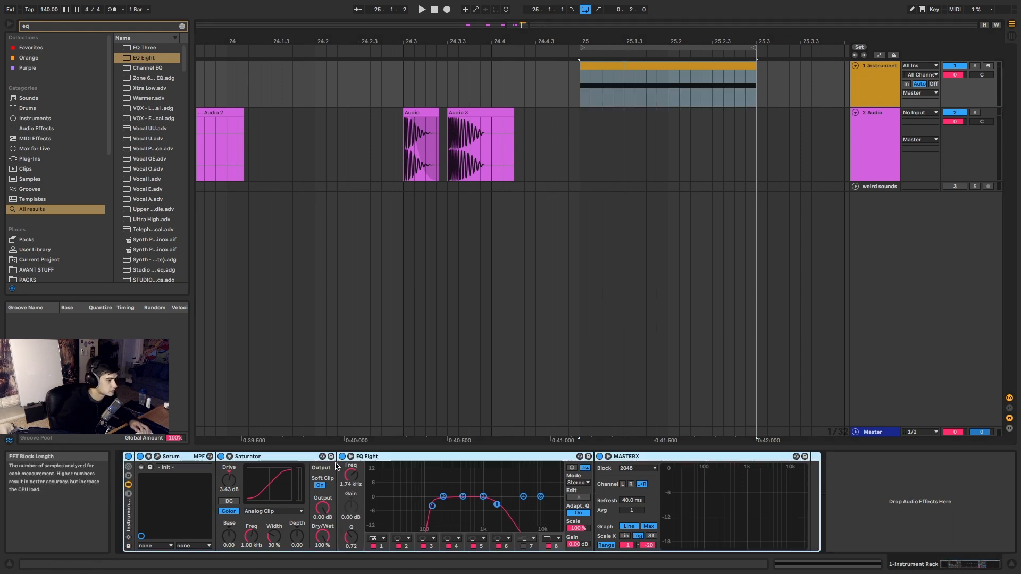
click(128, 495)
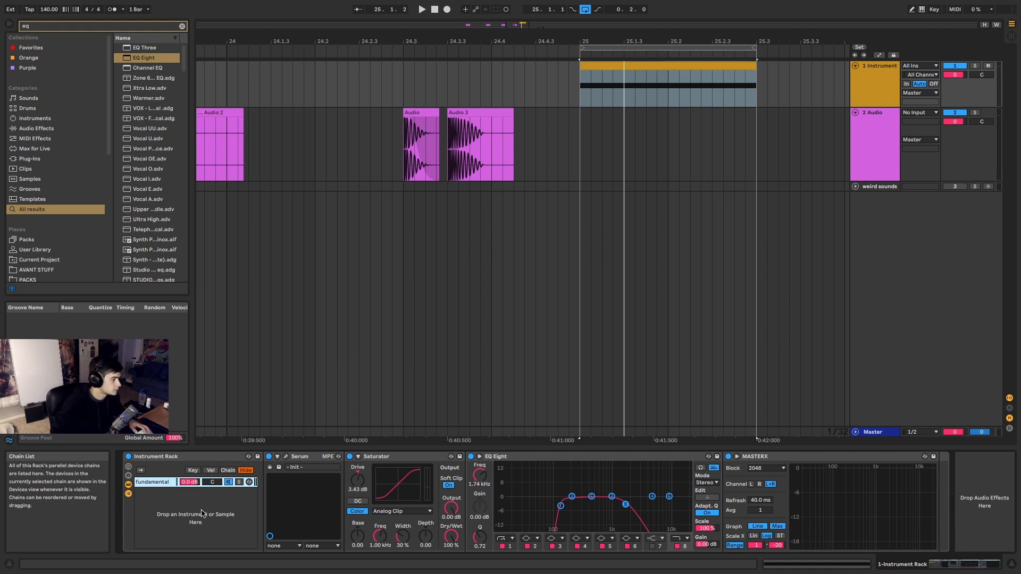
Create a second chain in the Instrument Rack and name it "clap".
right_click(159, 493)
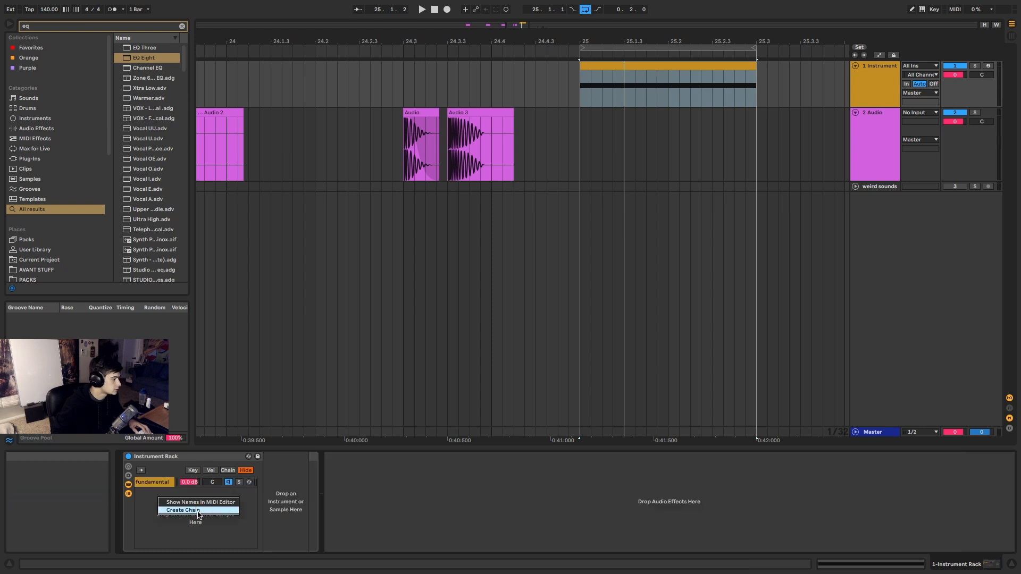
click(162, 500)
double_click(149, 493)
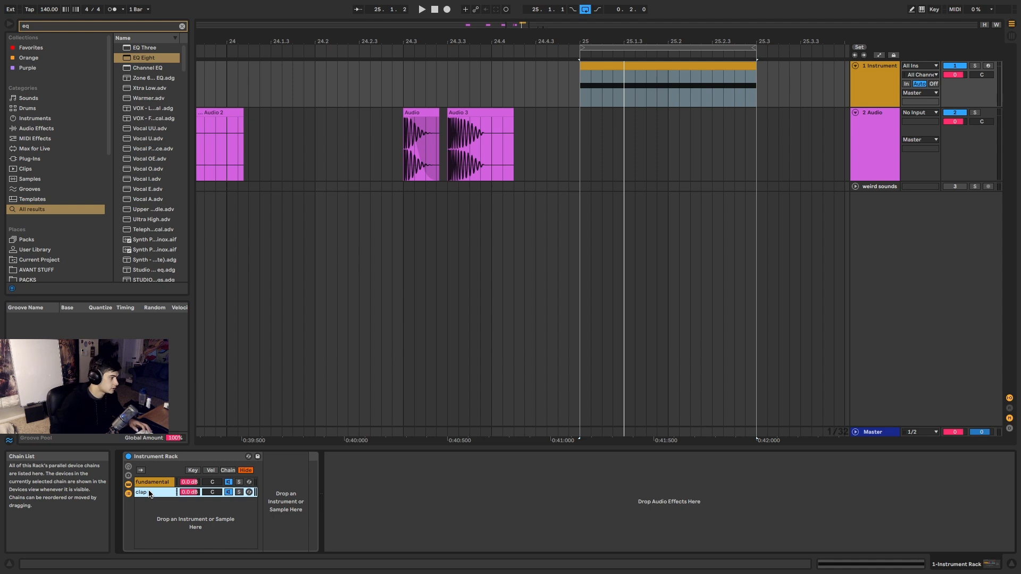
key(Return)
Search the browser for "serum vst" and load a new Serum instance into the clap chain.
key(ctrl+f)
text(serum vst)
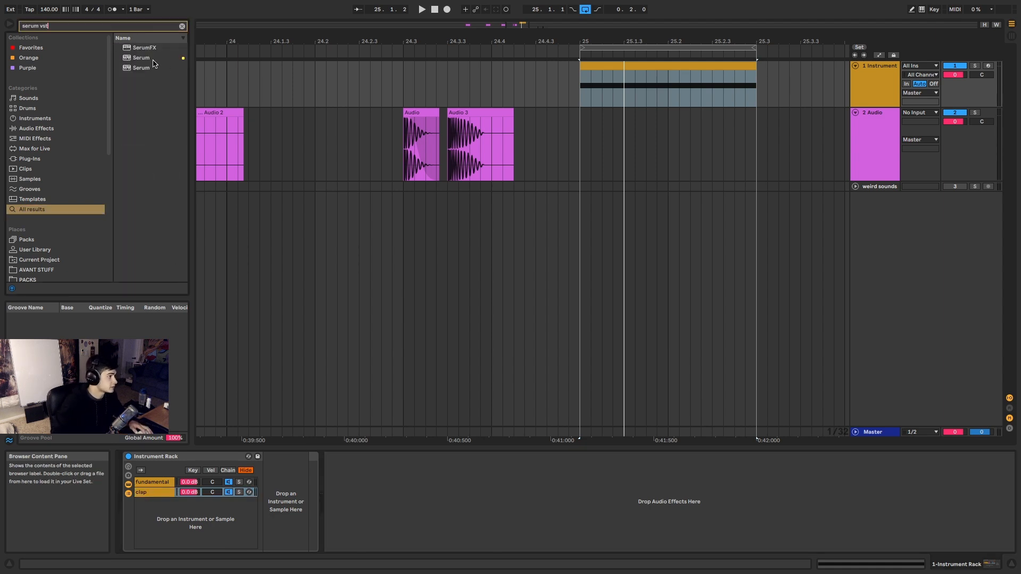
drag(141, 58, 288, 519)
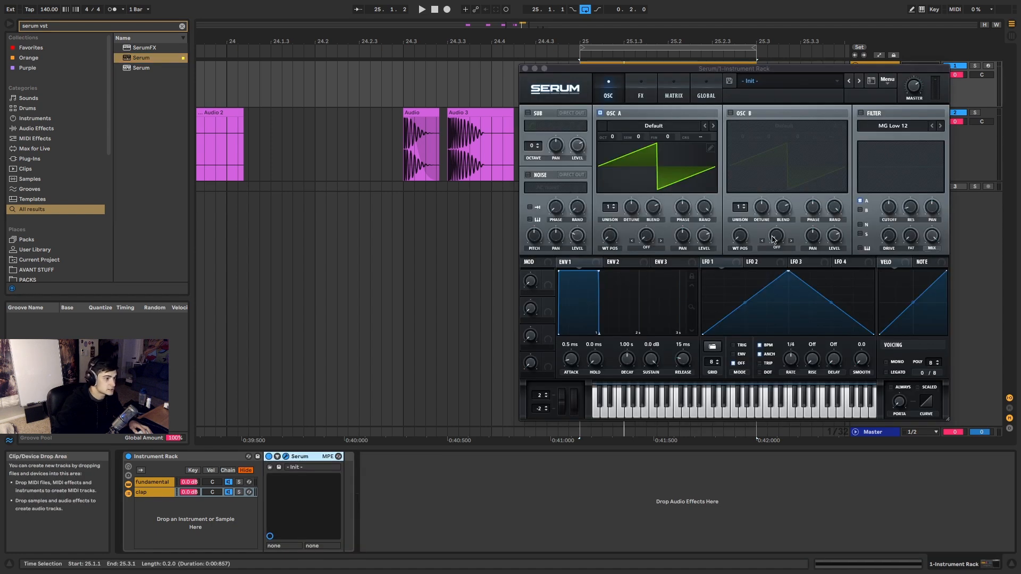
Turn off oscillator A in the new Serum and solo the instrument track and its clap chain.
click(600, 114)
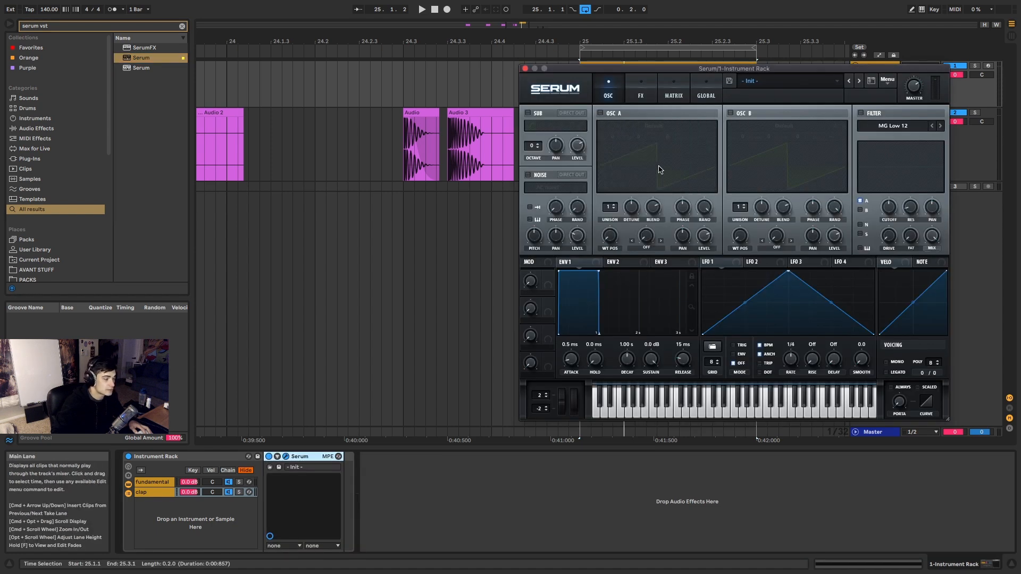
drag(634, 72, 444, 76)
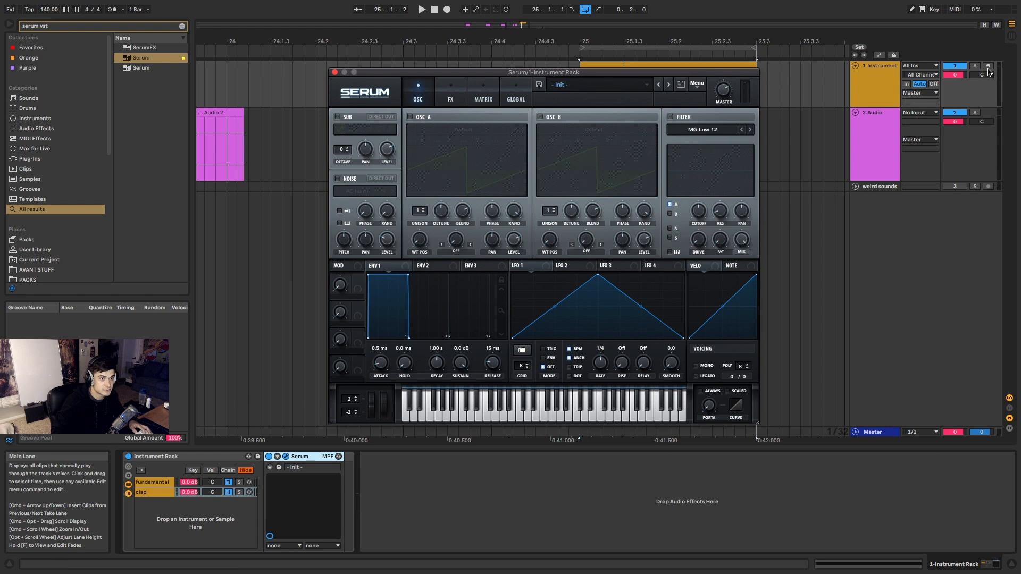
click(238, 492)
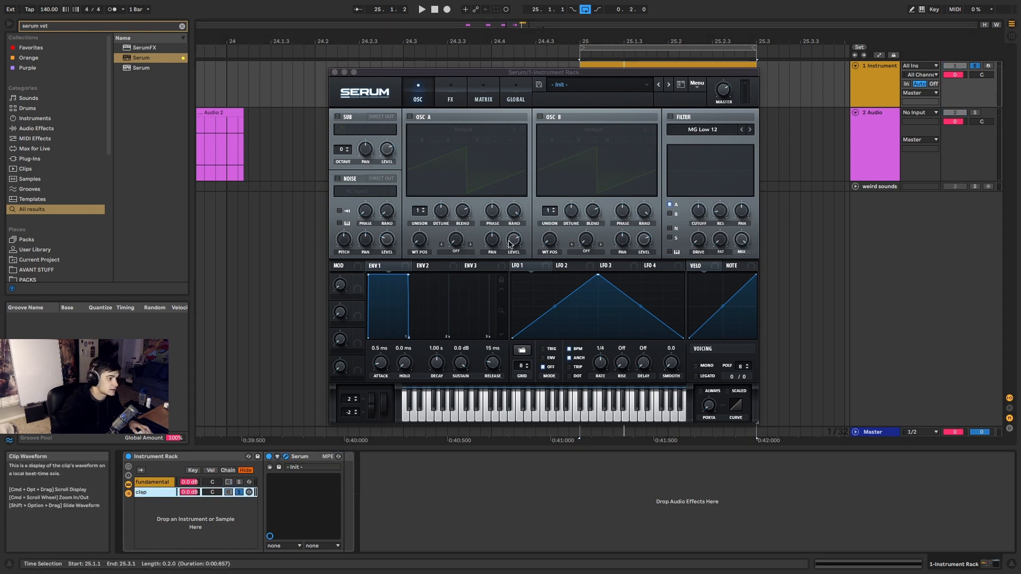
Enable Serum's noise oscillator with the Analog noise BrightWhite, and set LFO 1 to an unsynced 11.5 Hz rate.
click(338, 178)
click(360, 191)
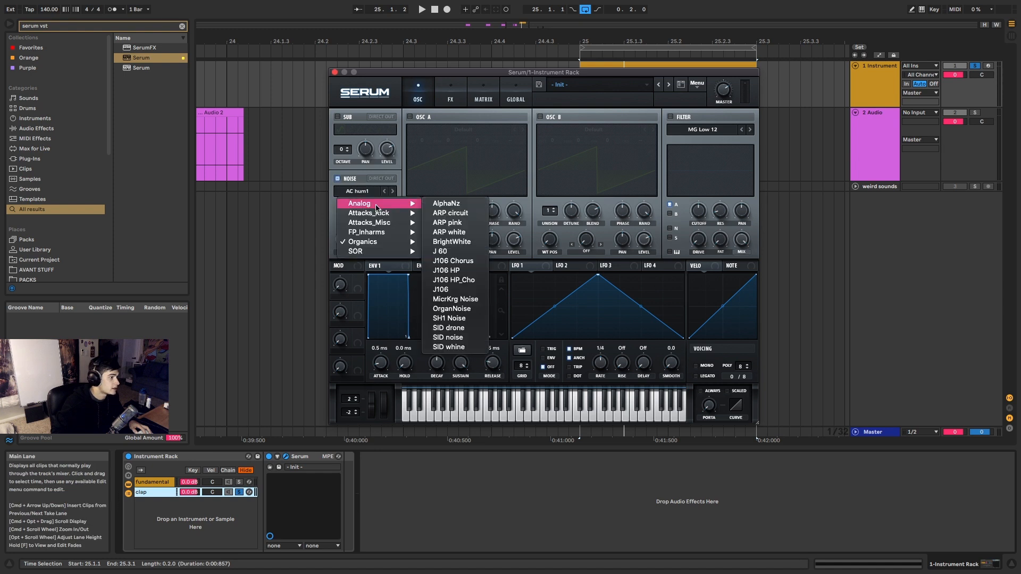
mouse_move(400, 205)
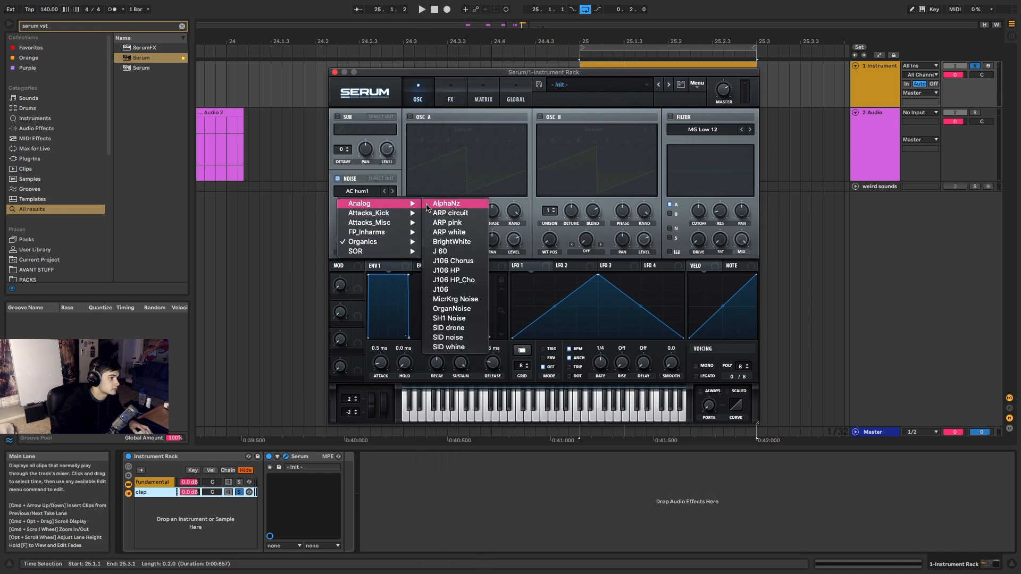
click(459, 242)
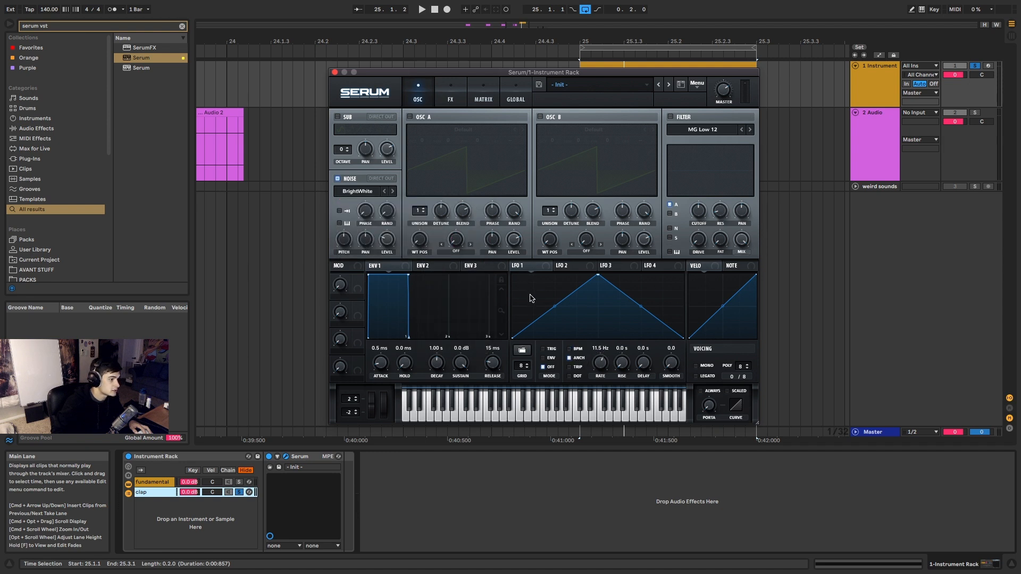
Draw an LFO 1 shape with two short falling spikes followed by a long curved decay to zero.
double_click(557, 283)
drag(561, 283, 489, 254)
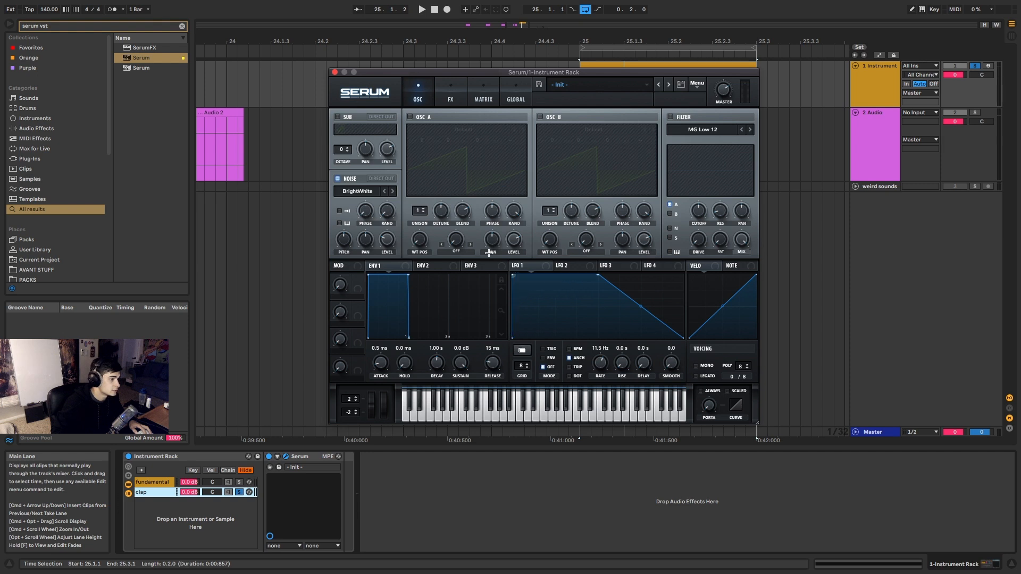
double_click(538, 288)
drag(538, 288, 526, 365)
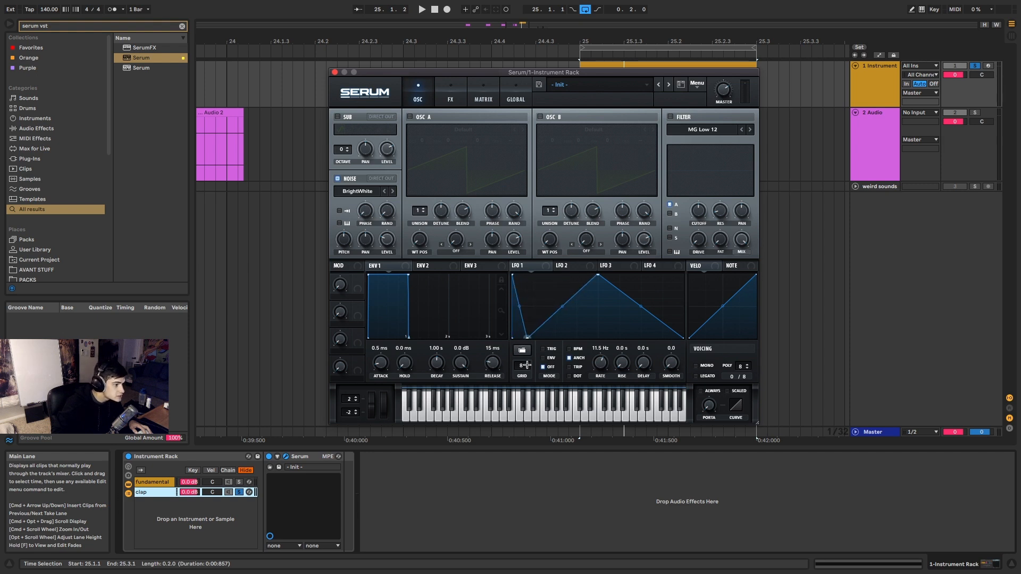
double_click(538, 307)
drag(539, 306, 632, 334)
double_click(541, 282)
double_click(547, 304)
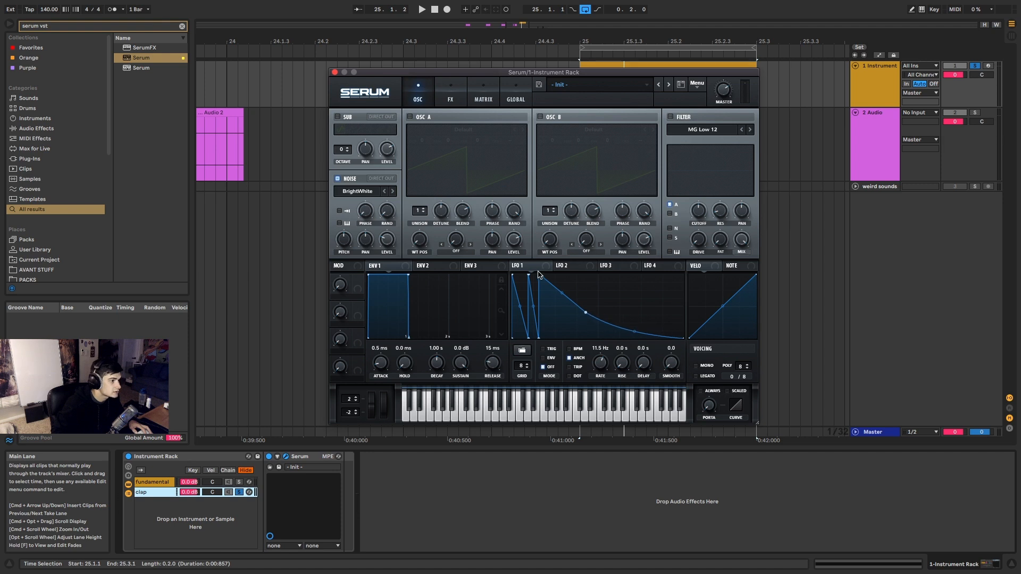
Modulate the noise level with LFO 1, set it to ENV mode at 5.3 Hz and audition the clap.
drag(534, 267, 386, 239)
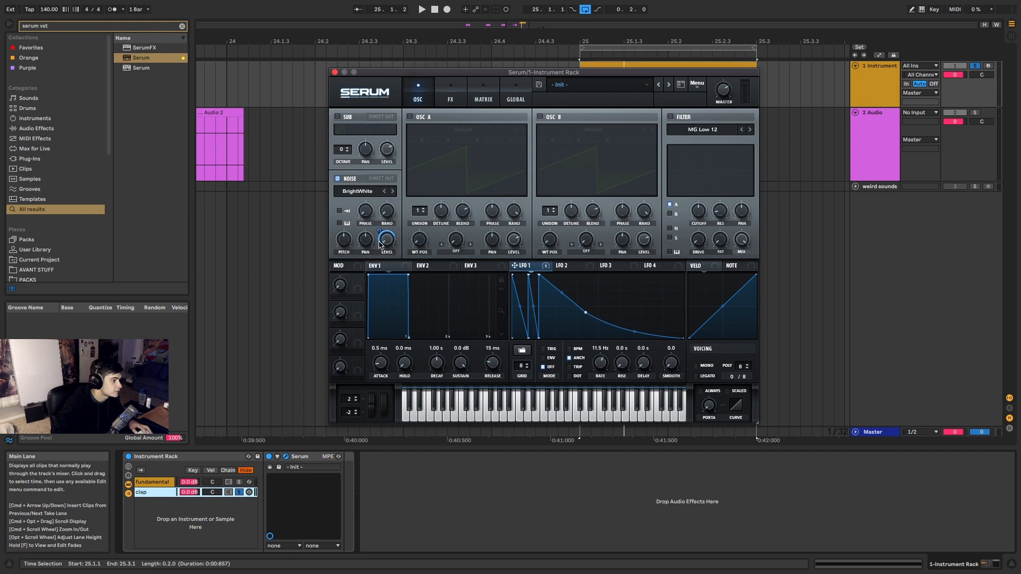
key(space)
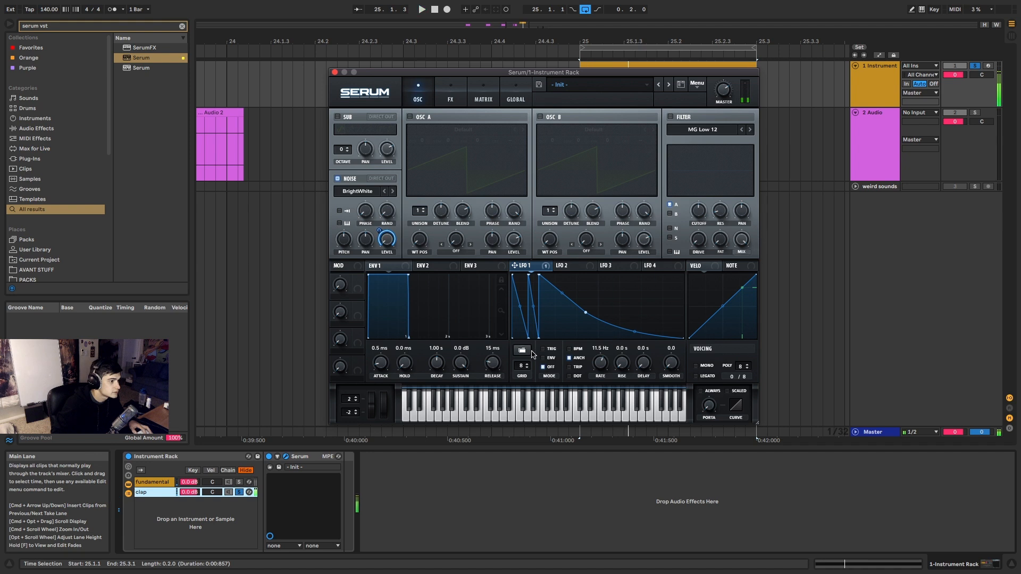
key(space)
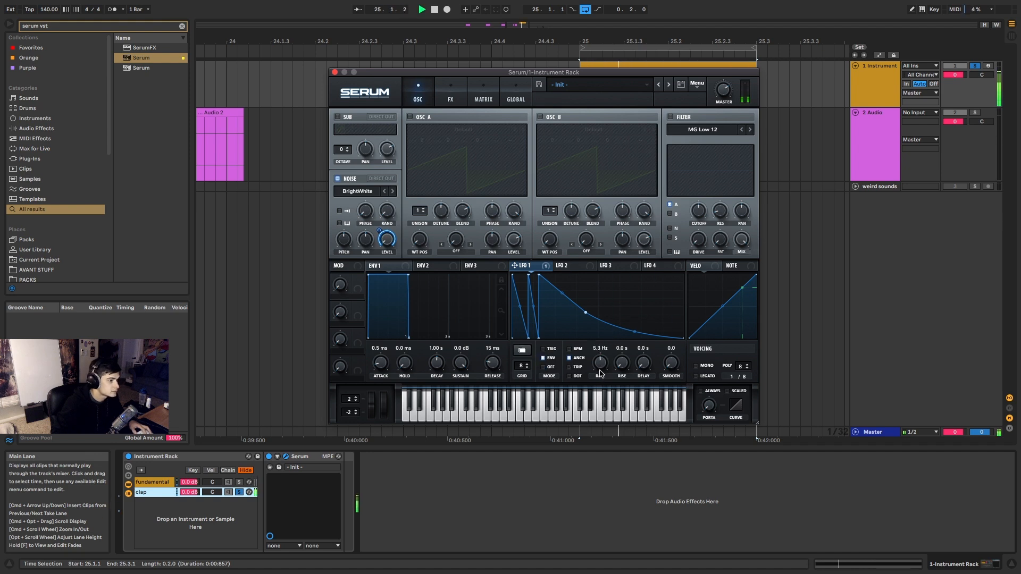
key(space)
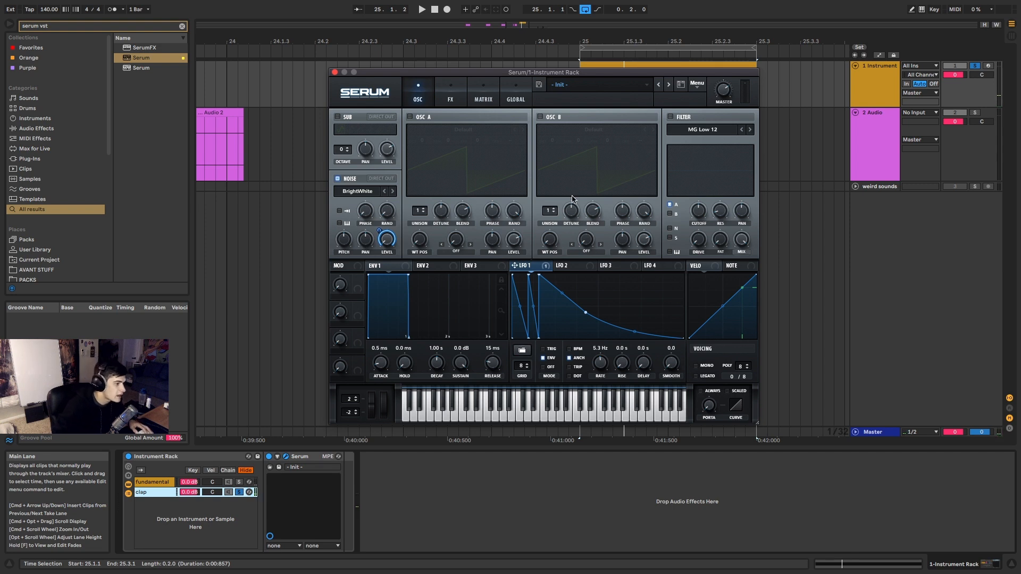
Enable Serum's EQ effect, move it to the start of the effects chain and set its low band to a peak shape.
click(450, 99)
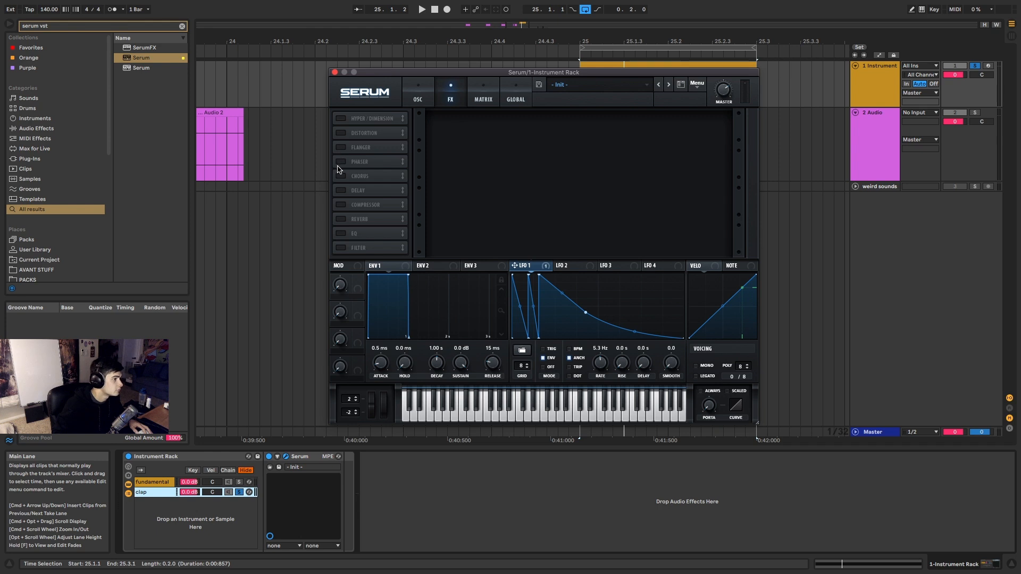
click(349, 233)
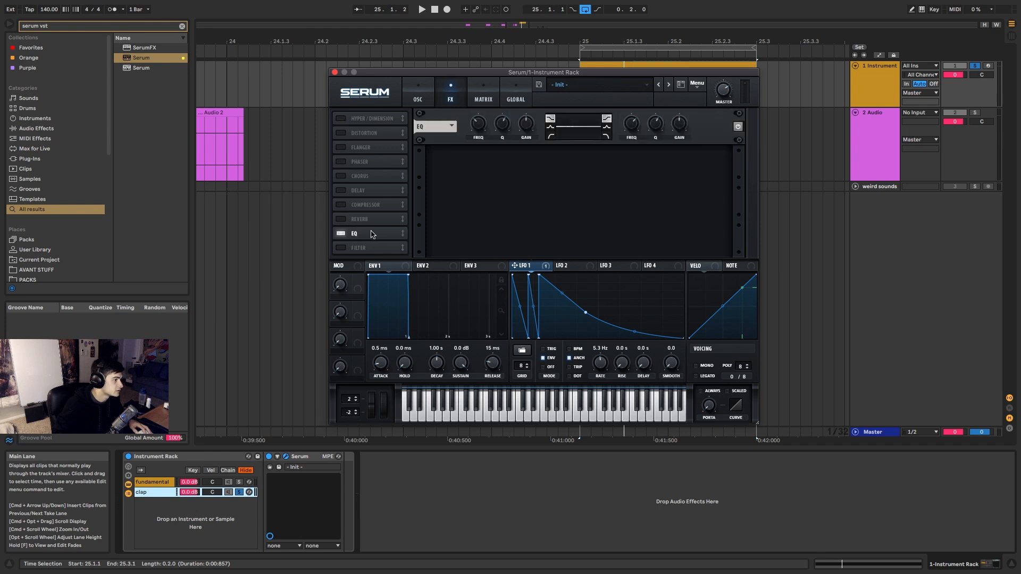
drag(372, 233, 392, 115)
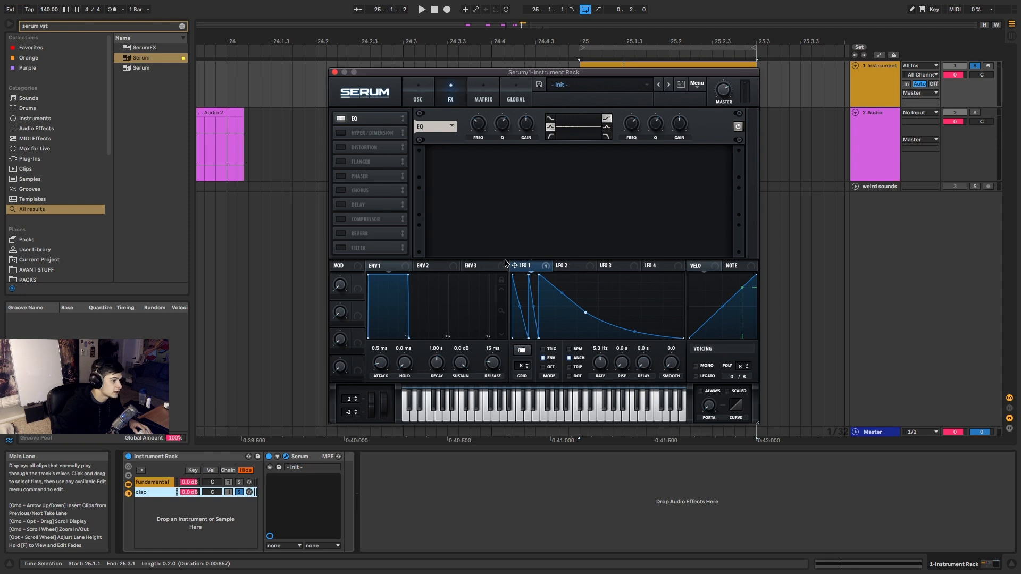
Modulate the low-band gain of Serum's EQ with LFO 1 and audition the clap with the band's frequency around 1041 Hz.
drag(515, 266, 485, 114)
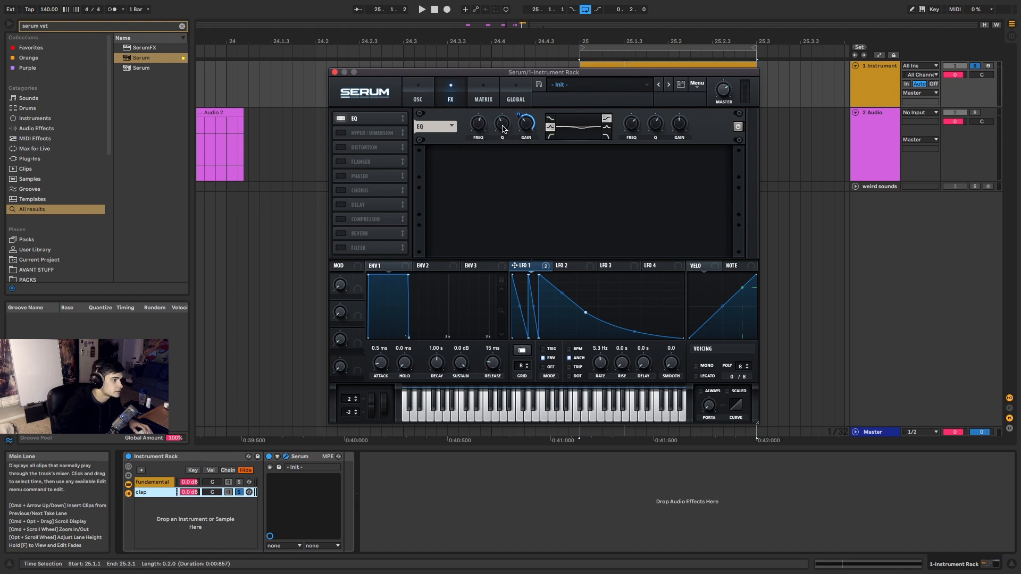
key(space)
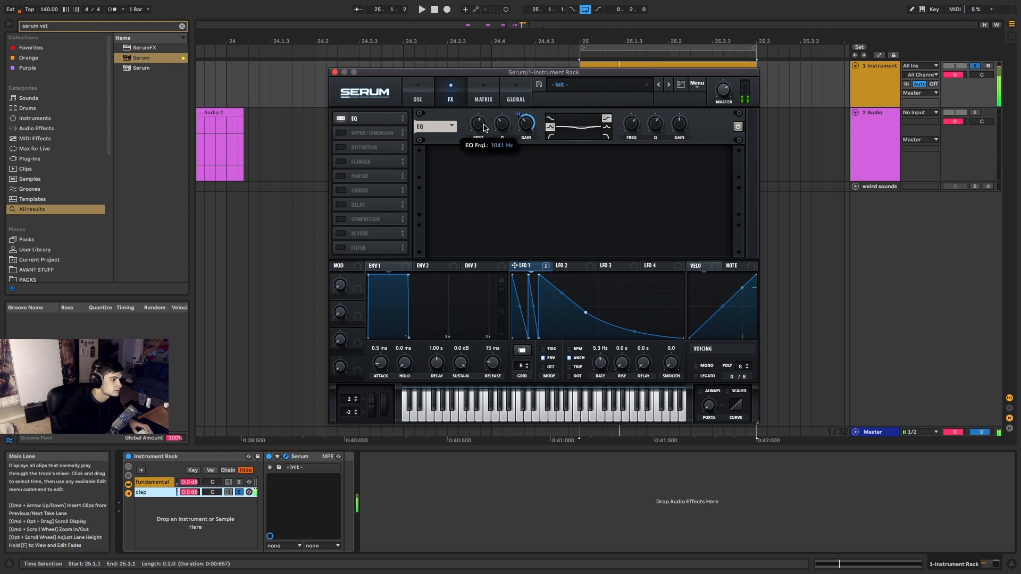
key(space)
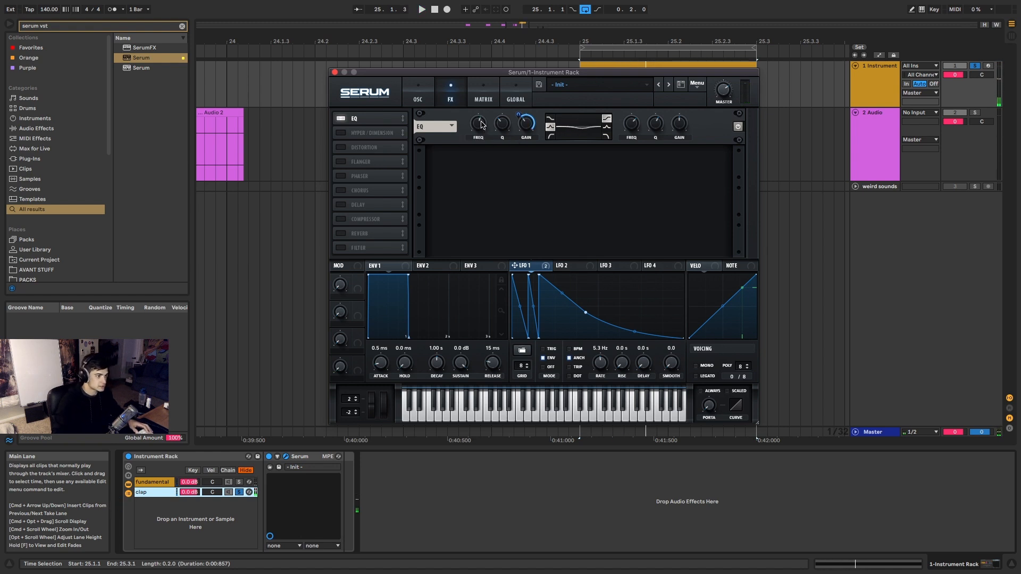
key(space)
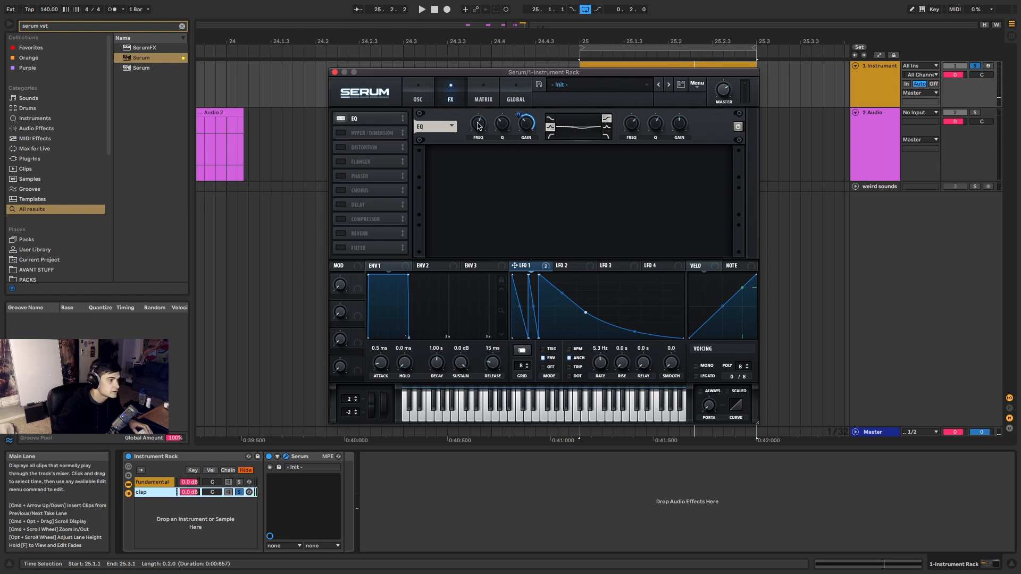
mouse_move(478, 125)
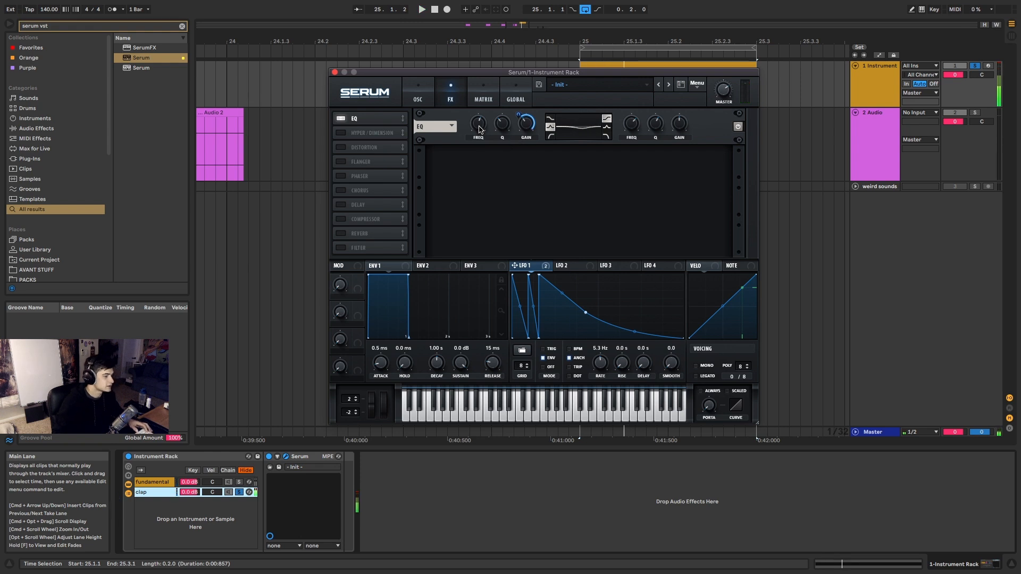
Search the browser for reverb and add the Reverb device after Serum on the clap chain.
key(super+f)
text(r)
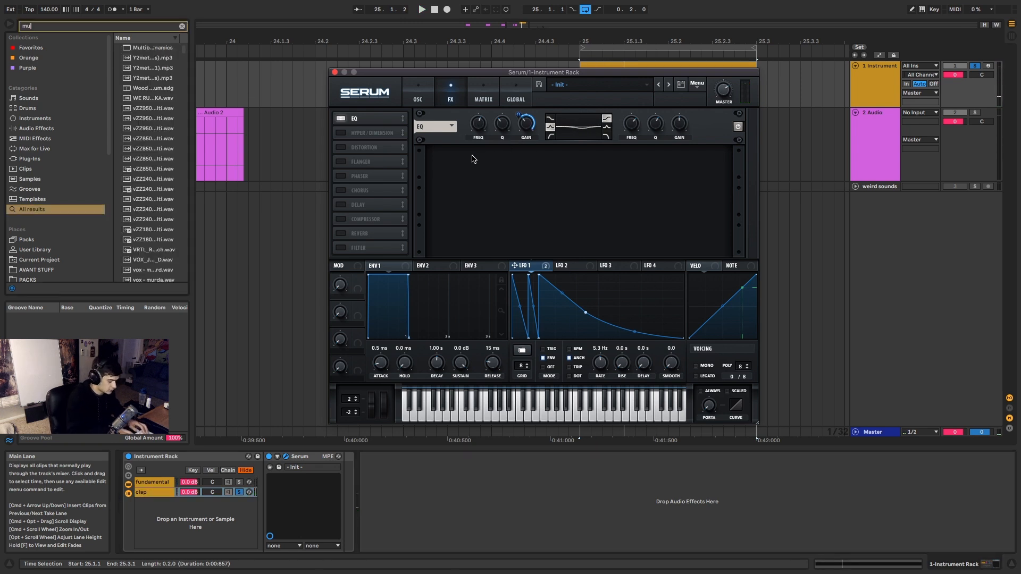
text(everb)
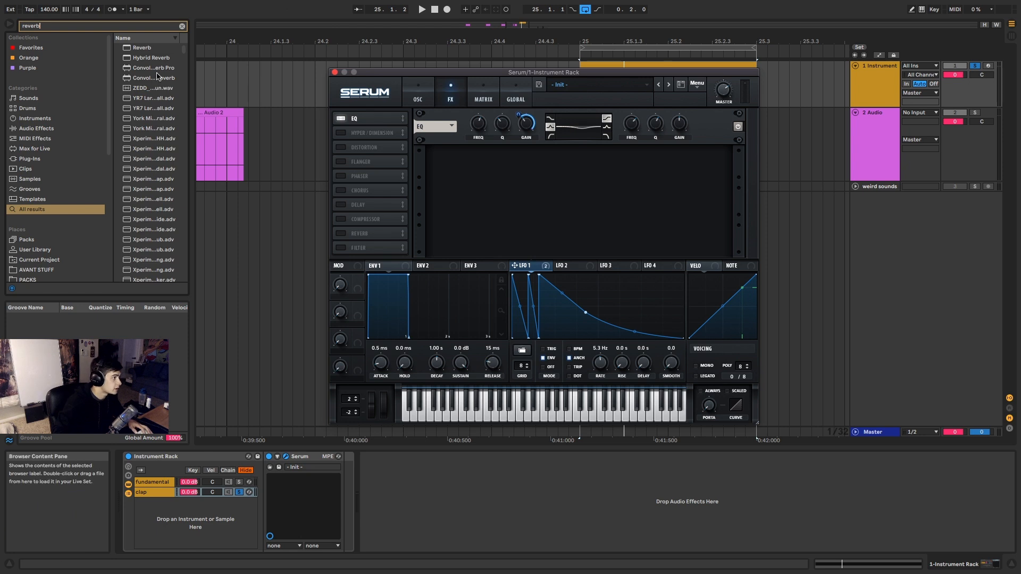
drag(144, 53, 348, 485)
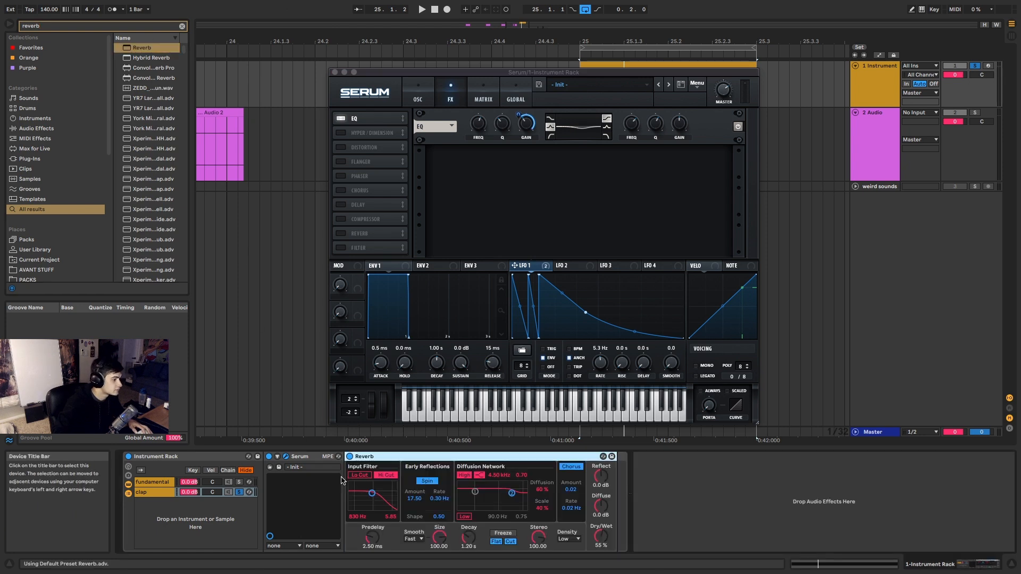
click(360, 475)
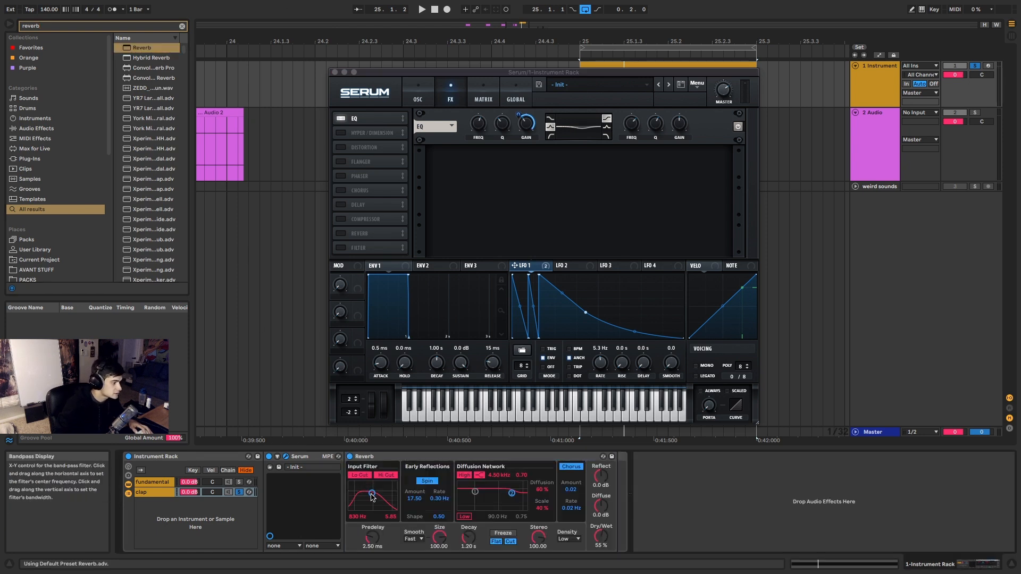
Set the Reverb's input filter to 2.23 kHz, decay to 517 ms, reflect to 2.9 dB, diffuse to 3.4 dB and dry/wet to 21%.
drag(376, 491, 378, 490)
drag(468, 539, 468, 553)
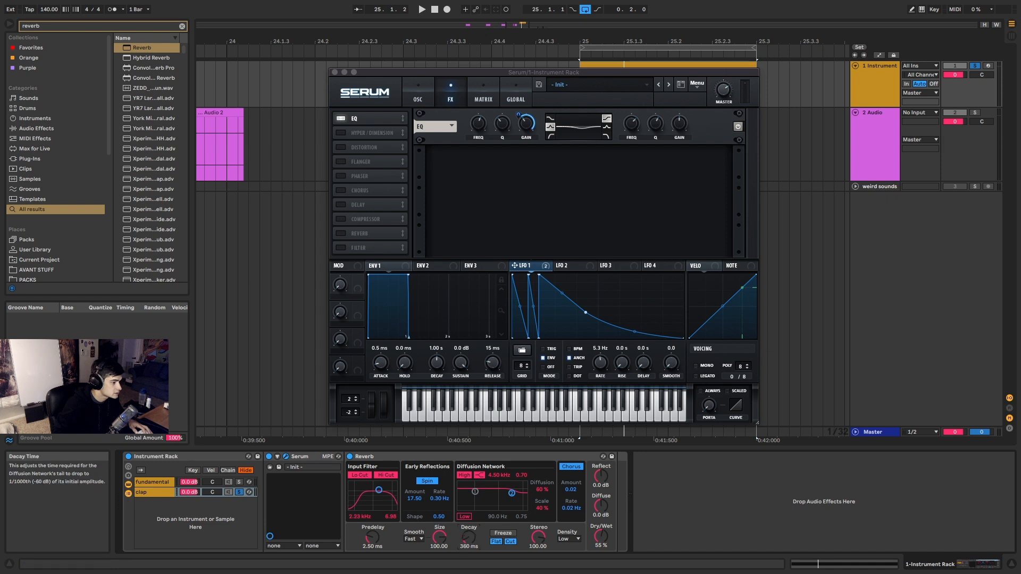
drag(601, 506, 601, 474)
key(space)
mouse_move(601, 537)
mouse_down()
mouse_move(601, 559)
mouse_move(598, 537)
mouse_up()
key(space)
Search the browser for multiband and add the colour-tagged Multiband Compression preset after the Reverb on the clap chain.
key(ctrl+f)
text(mu)
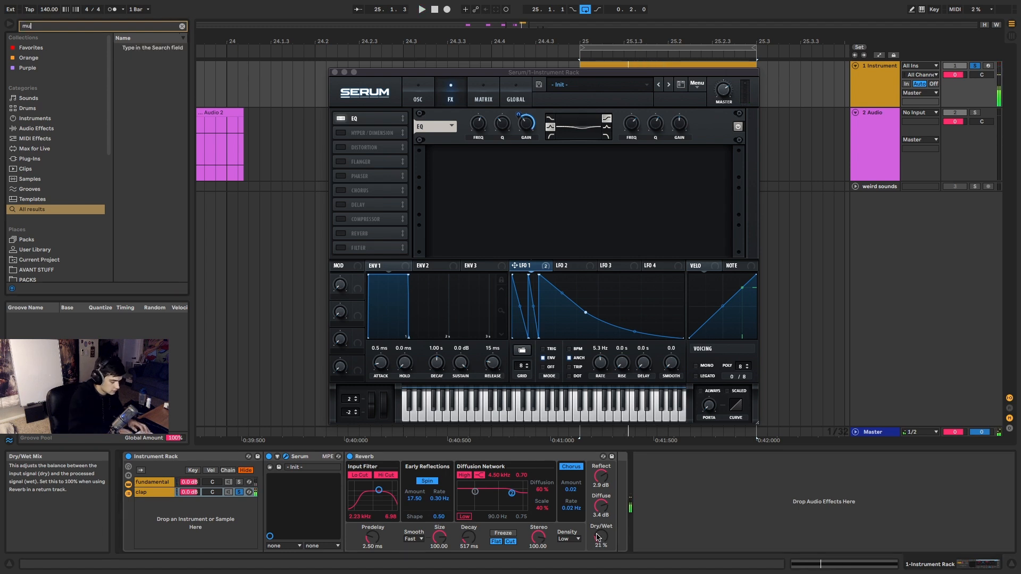
text(ltiband)
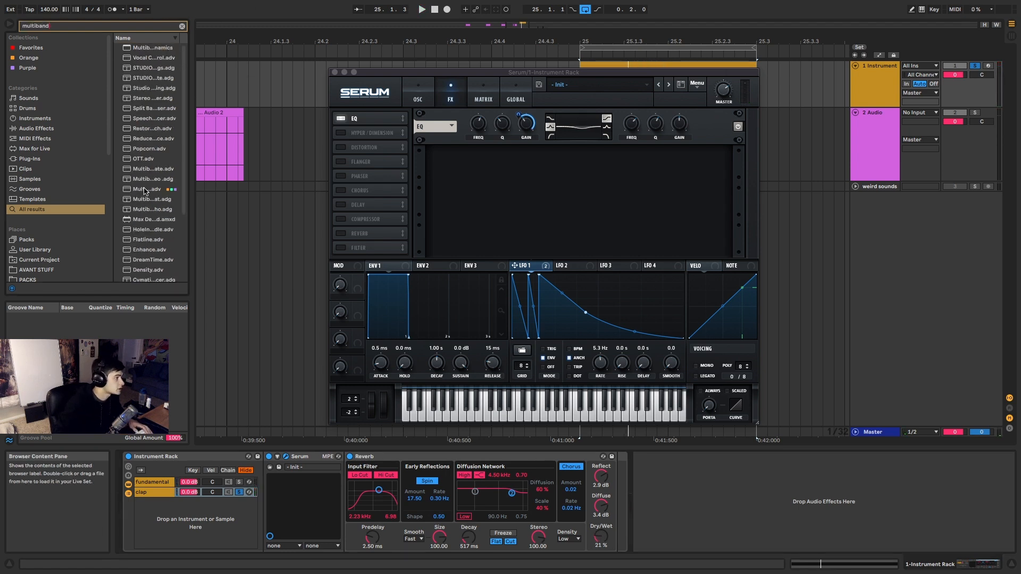
drag(144, 191, 623, 503)
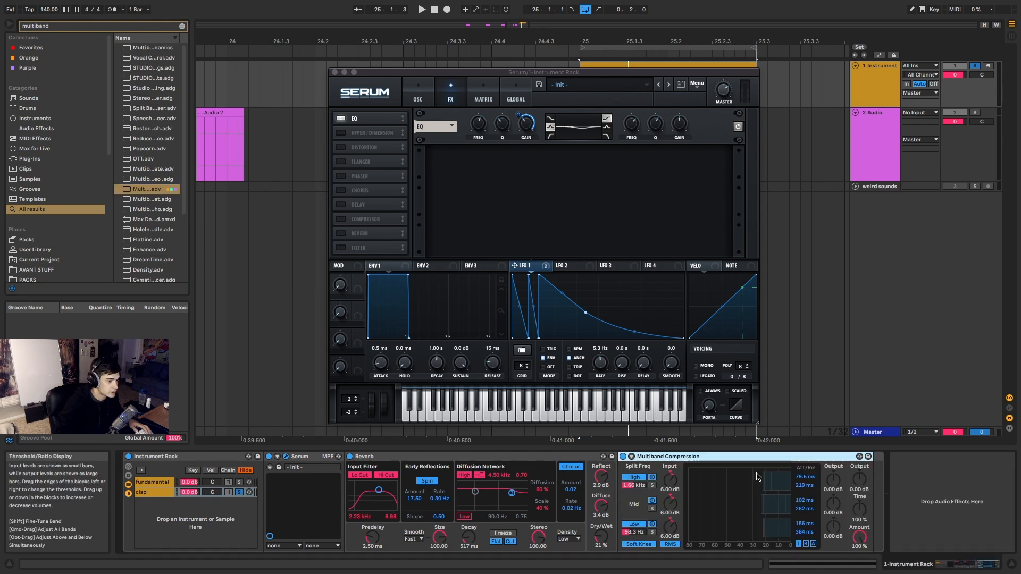
Set the Multiband Compression's overall output to 4.90 dB and amount to 57%, audition the clap and close its Serum window.
drag(862, 481, 861, 478)
key(space)
key(space)
key(space)
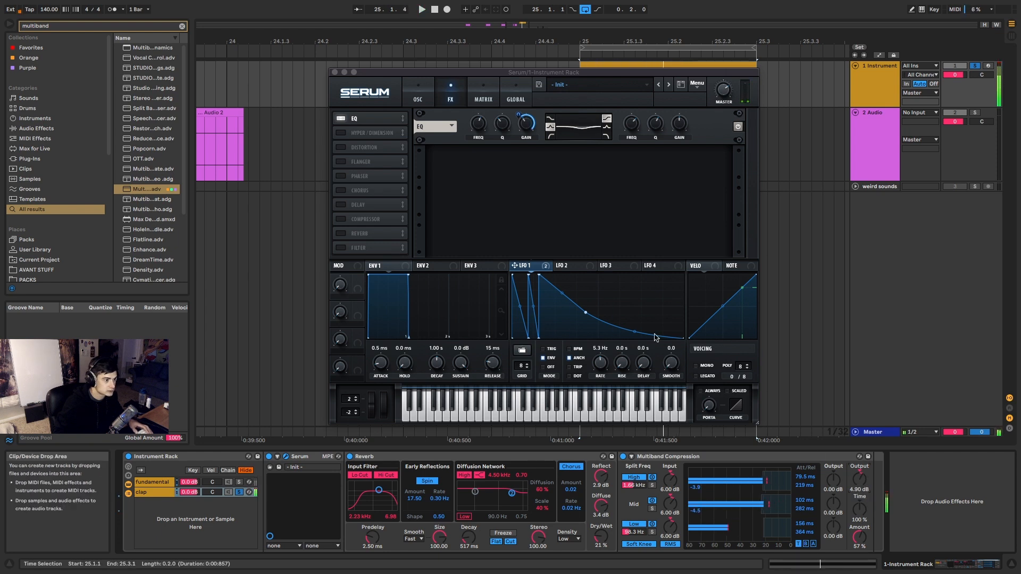
click(334, 72)
key(space)
key(space)
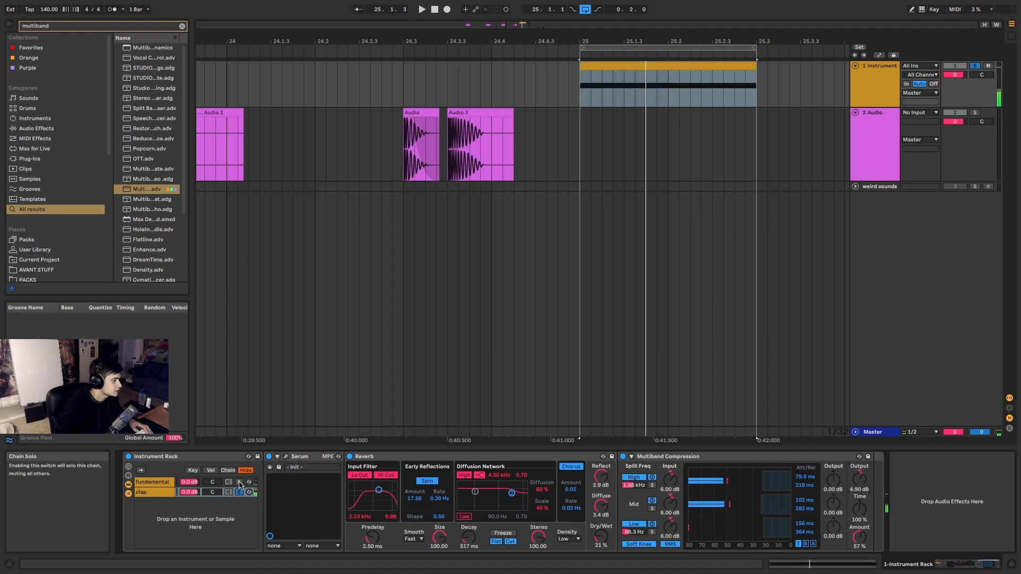
Solo the fundamental chain alongside the clap, audition both, and set its EQ Eight high-cut frequency to 2.11 kHz.
click(240, 483)
key(space)
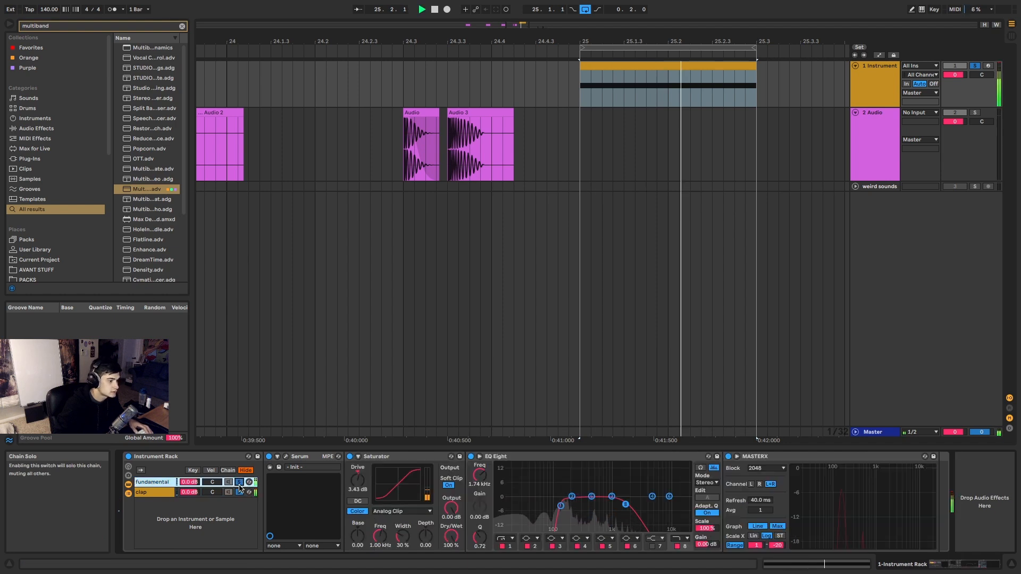
key(space)
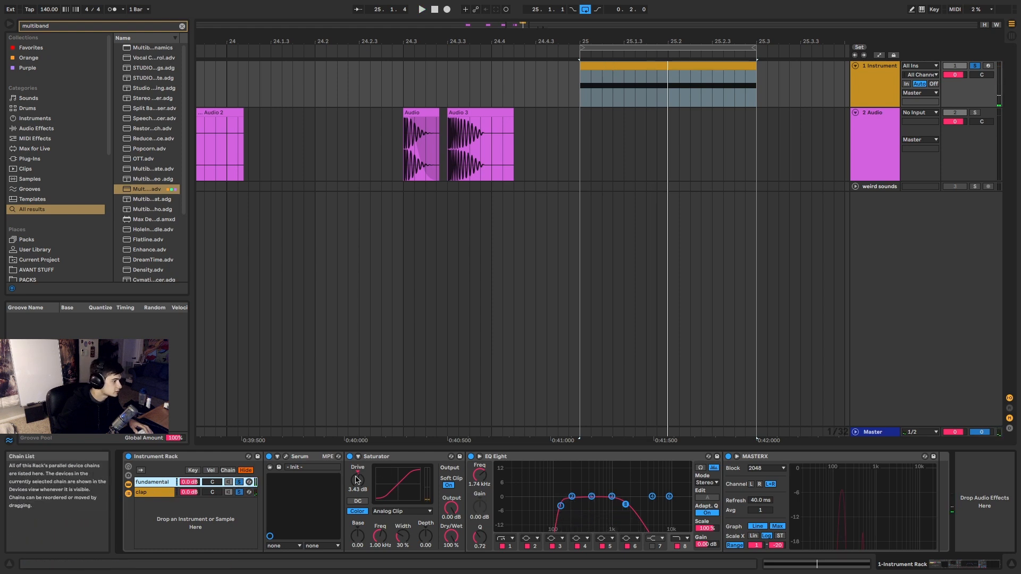
drag(626, 507, 630, 506)
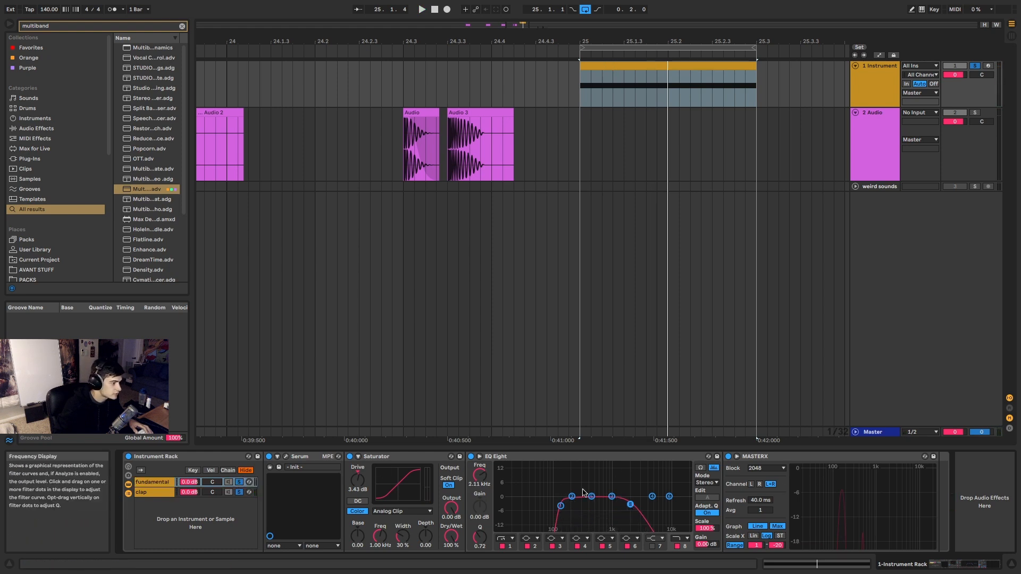
Open the fundamental chain's Serum, shorten the flat start of its LFO 1 shape and audition the sound.
click(297, 459)
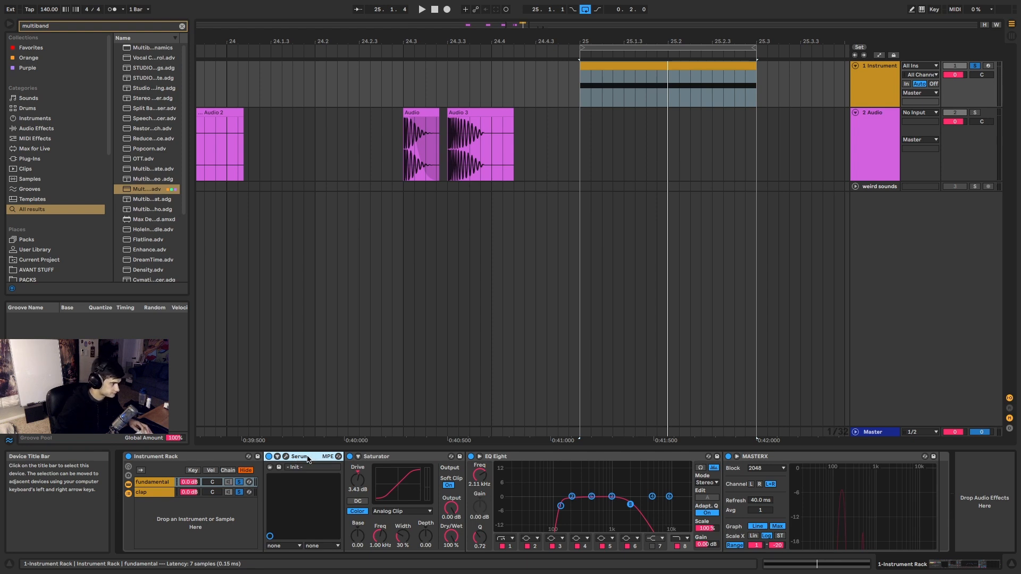
click(286, 456)
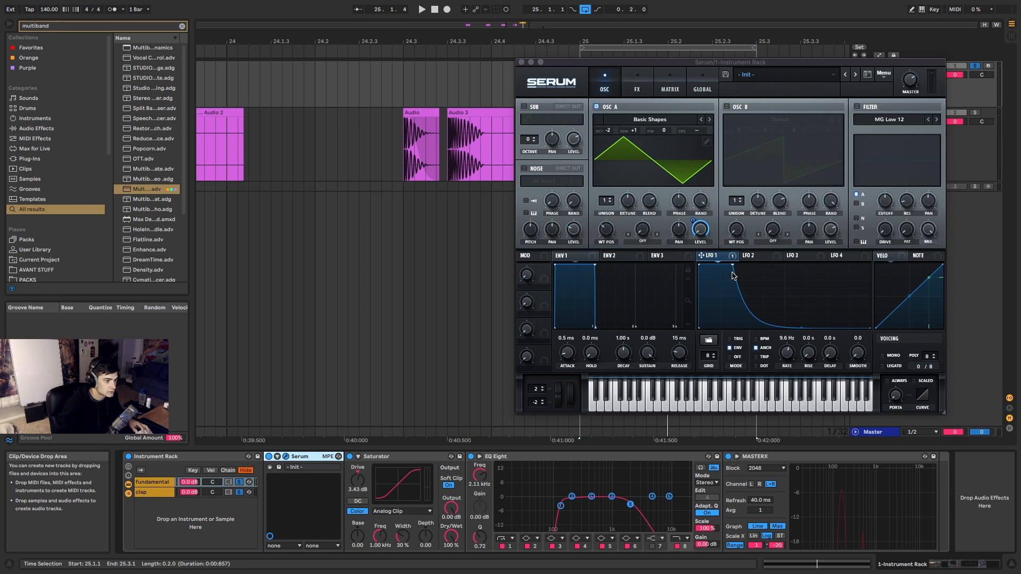
drag(732, 274, 717, 255)
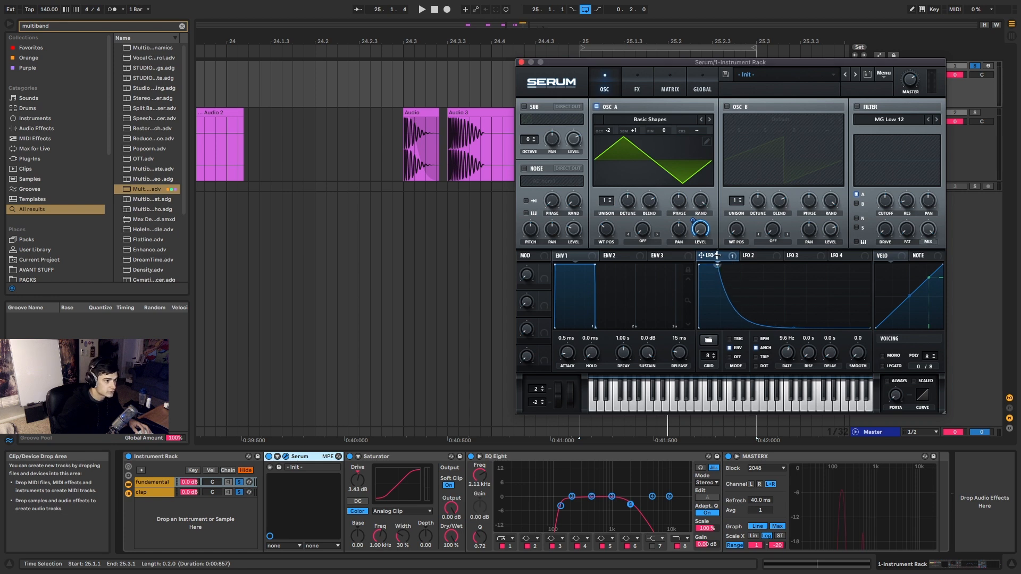
key(space)
key(space)
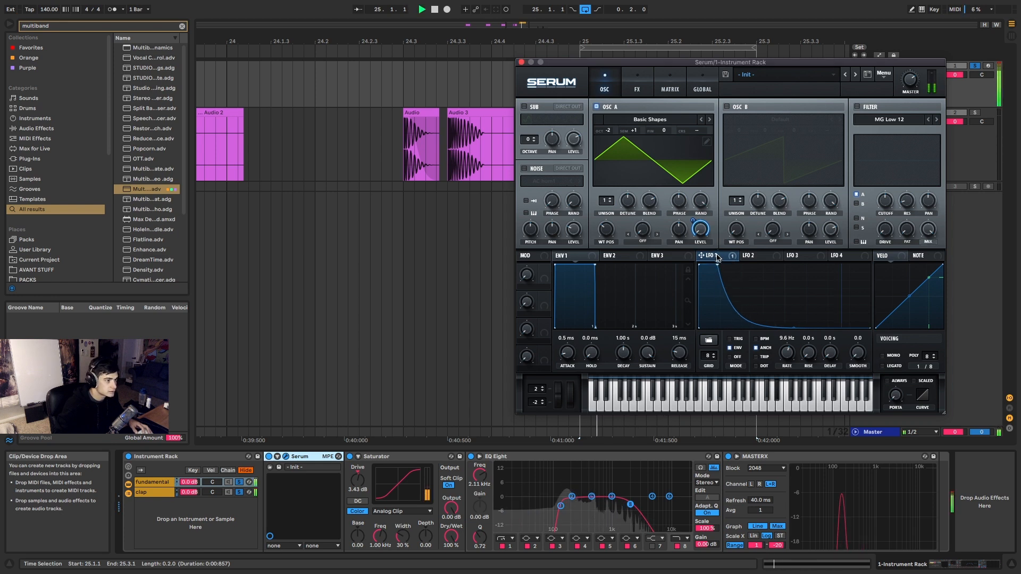
Set oscillator A's octave to -1 and semitones to -7, and slightly lengthen the flat start of the LFO 1 shape.
drag(613, 138, 613, 117)
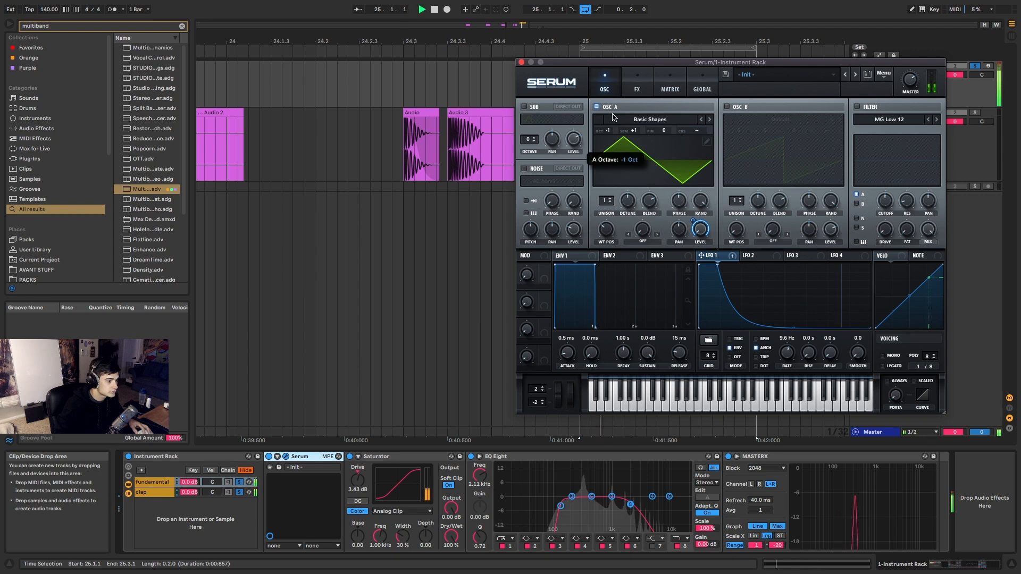
key(space)
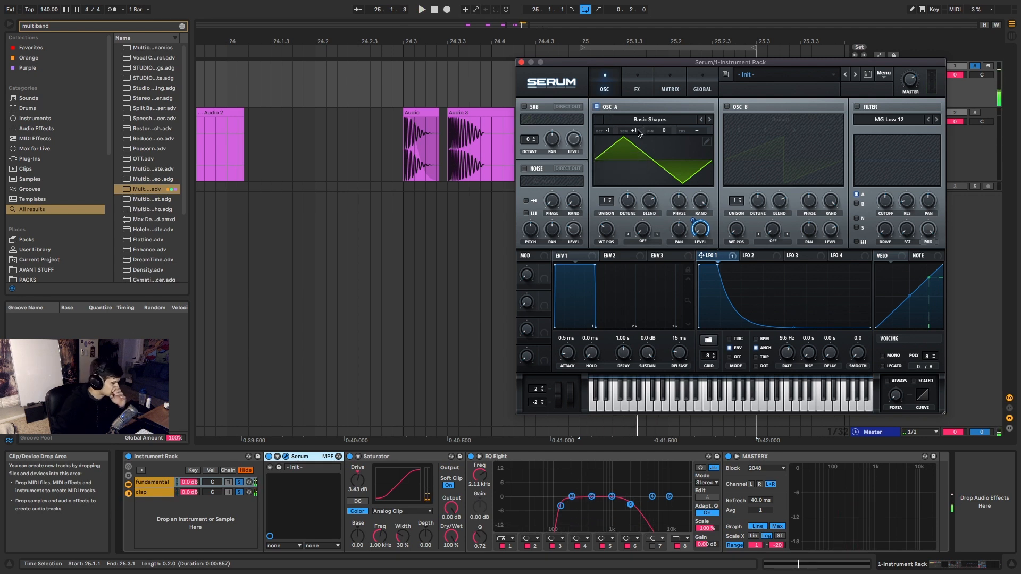
drag(633, 134, 635, 156)
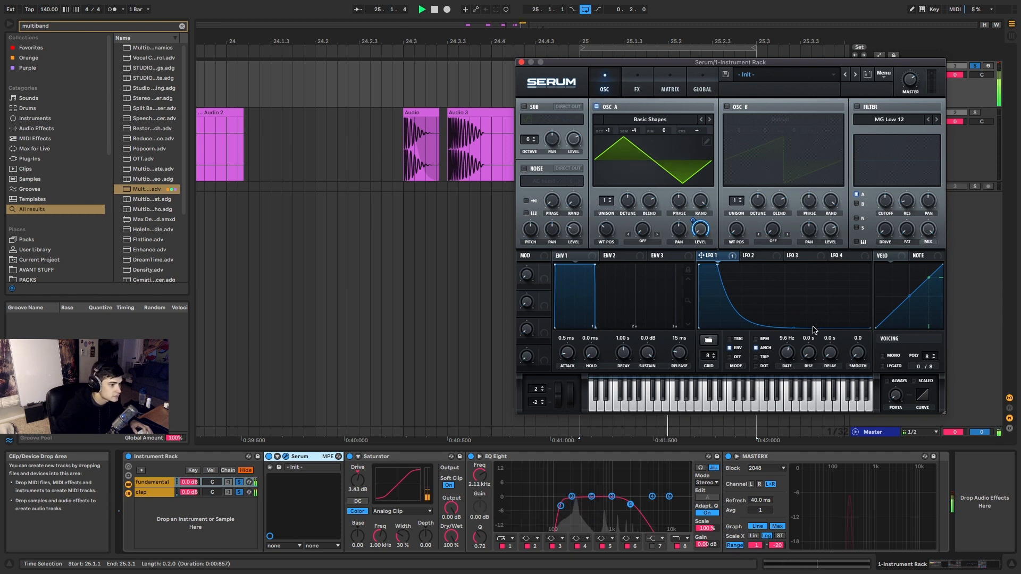
drag(723, 263, 732, 261)
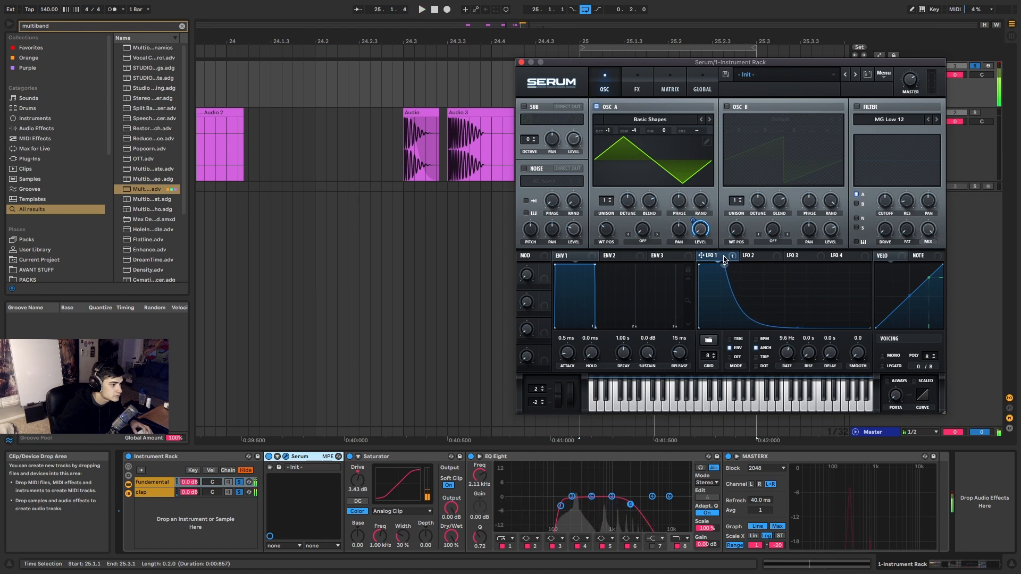
drag(631, 134, 632, 151)
key(space)
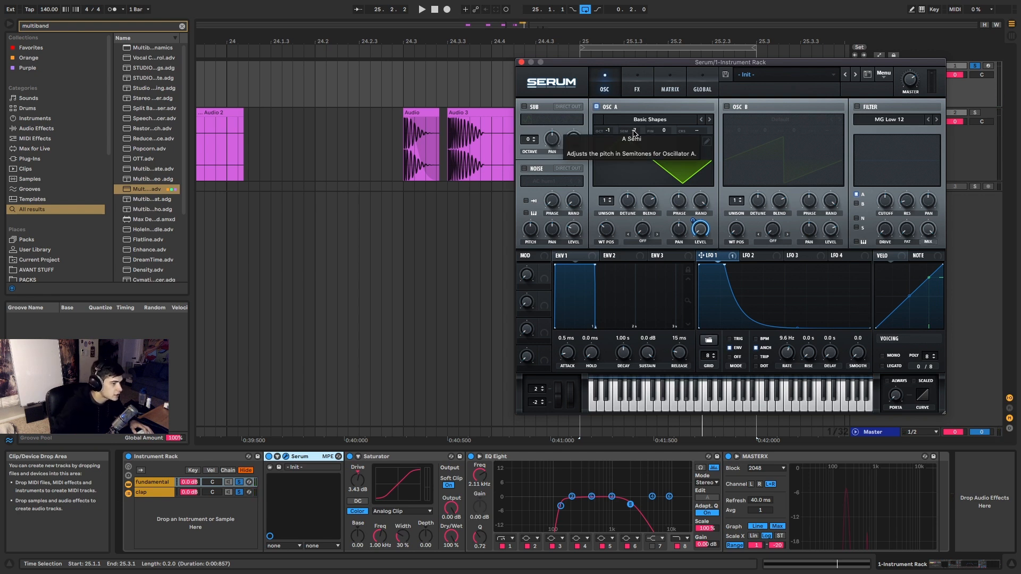
Flatten LFO 1's decay curve and extend its flat start further while auditioning the layers.
key(space)
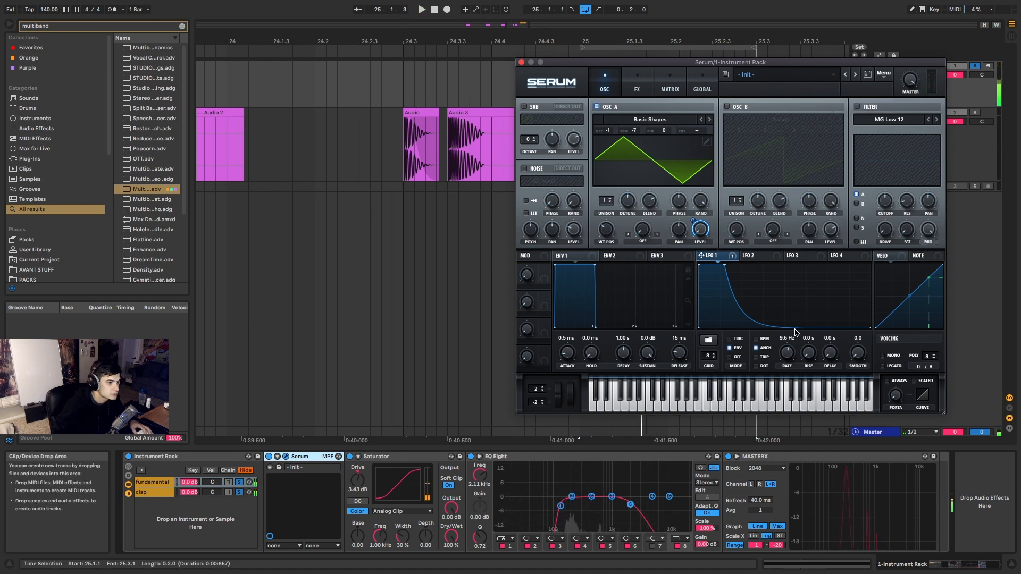
key(space)
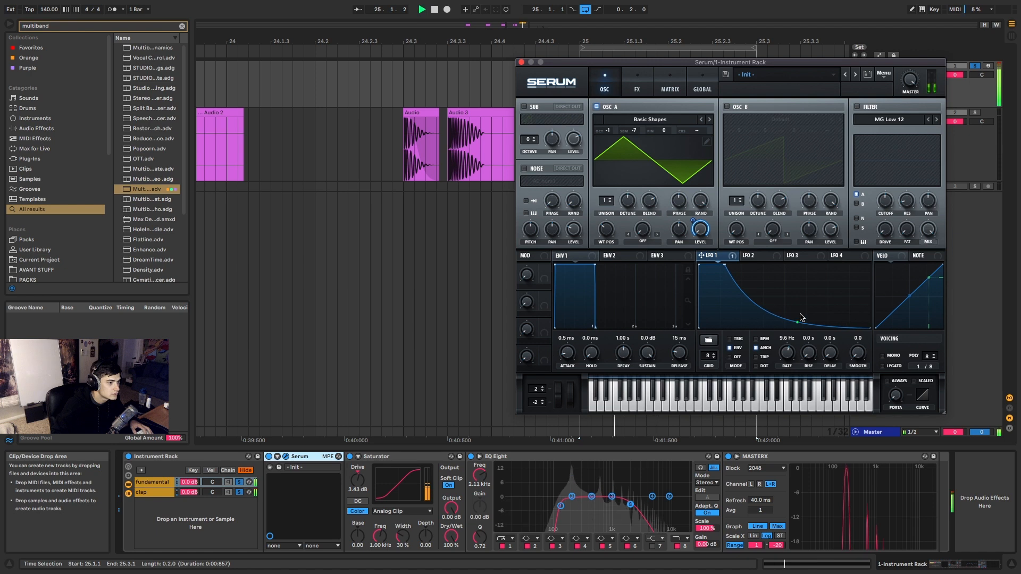
drag(727, 266, 735, 232)
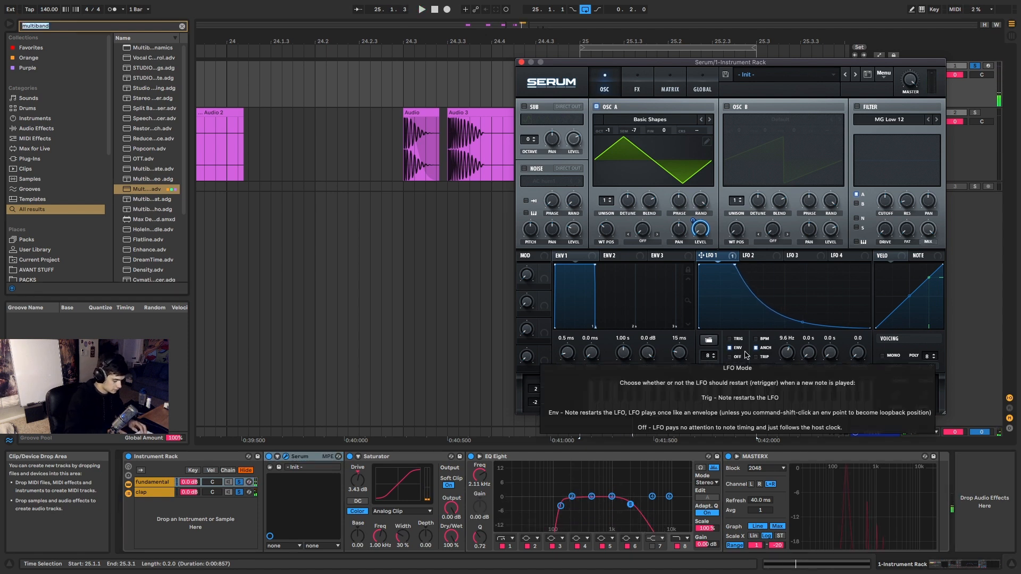
Add a Glue Compressor after EQ Eight on the fundamental chain, enable soft clip and set its threshold to -7.94 dB.
text(glue)
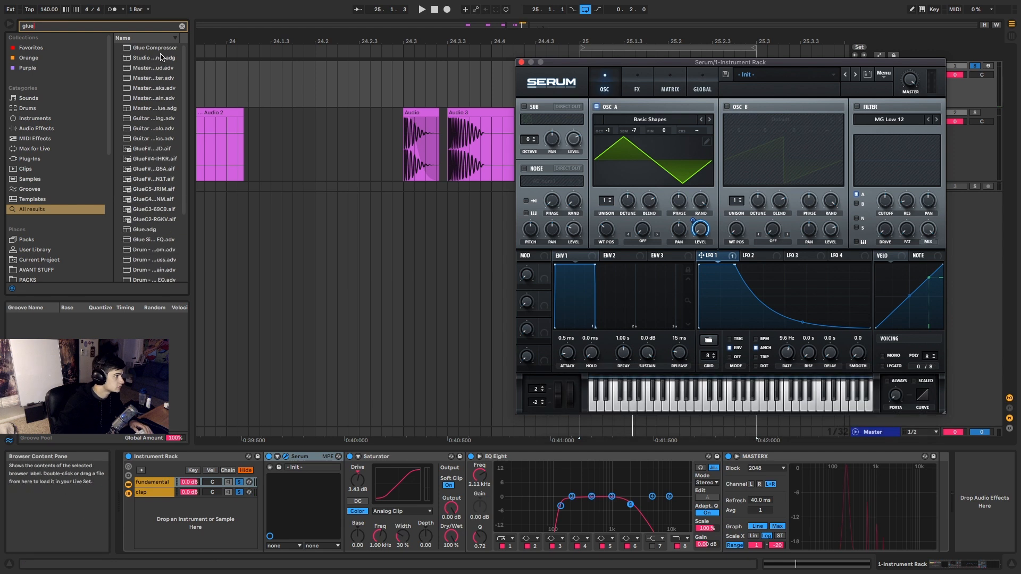
key(Down)
key(Return)
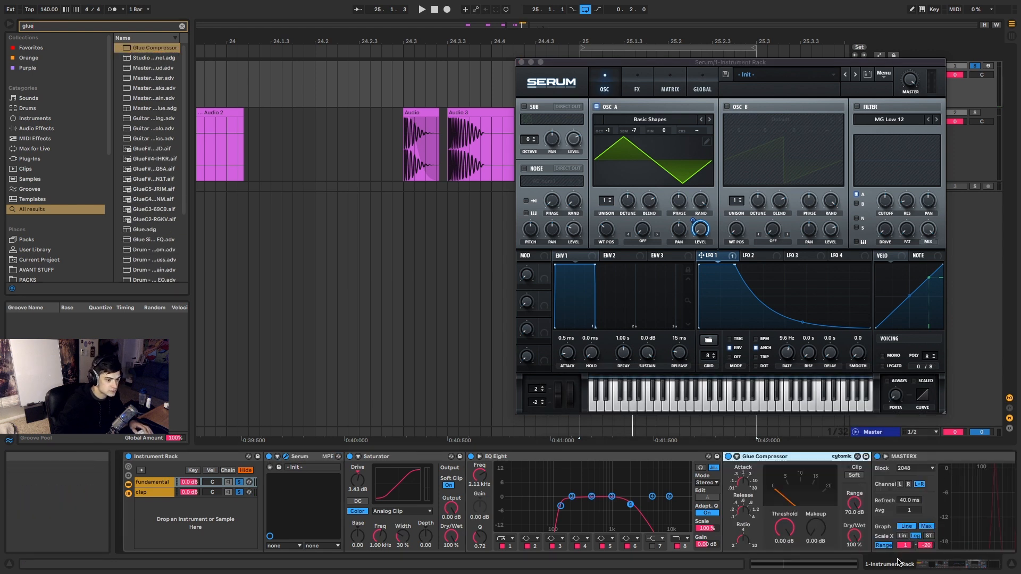
scroll(883, 489, down, 5)
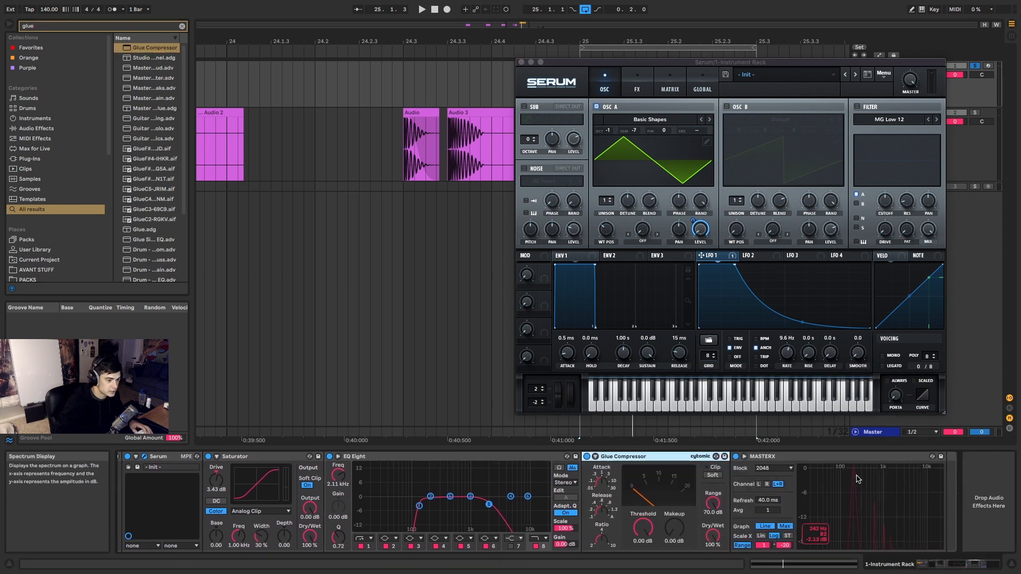
key(space)
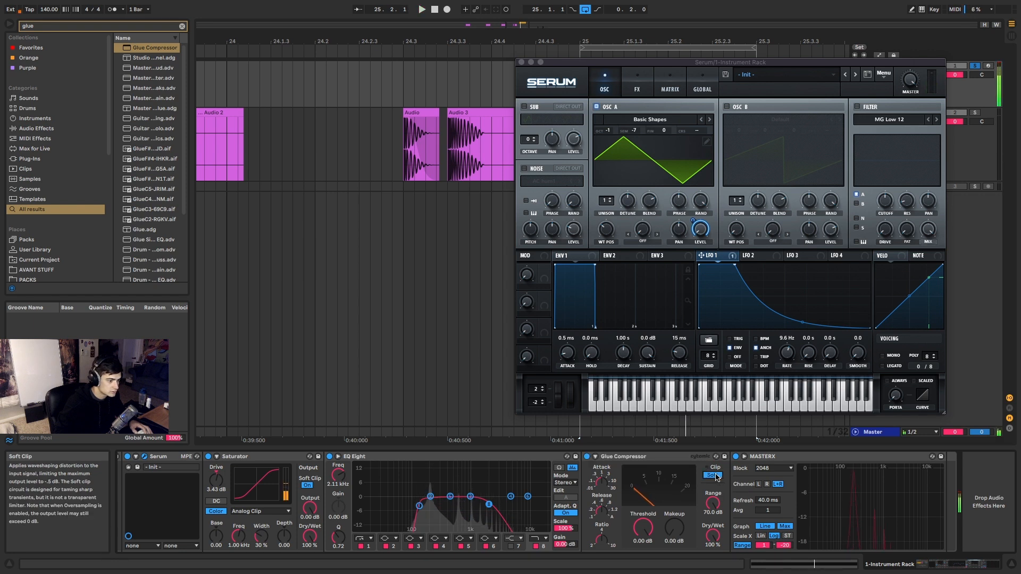
drag(643, 527, 643, 542)
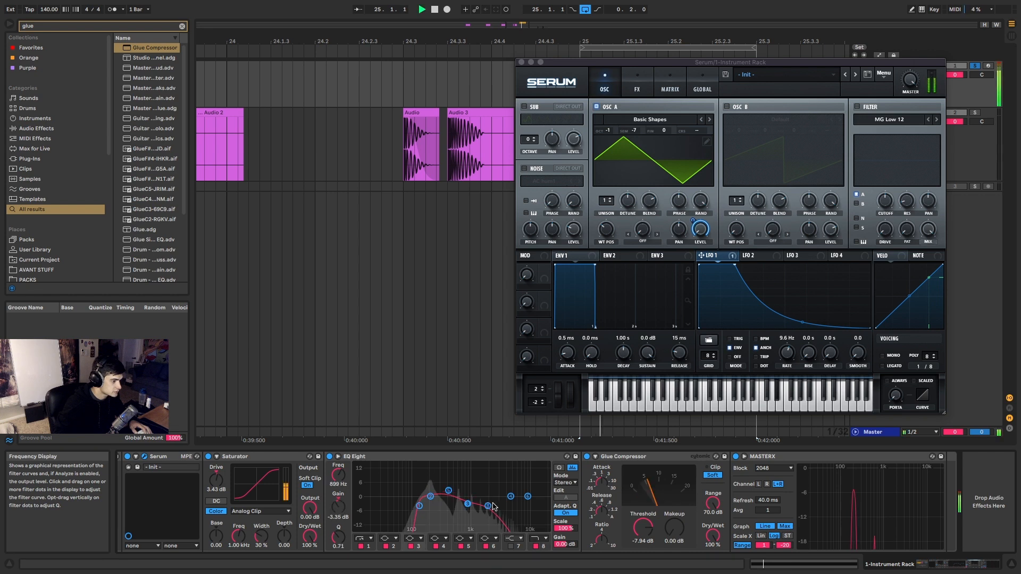
Pull the fundamental chain's EQ Eight high-cut band down to 8.25 kHz with a Q of 0.47, then close Serum and audition.
key(space)
drag(494, 505, 523, 510)
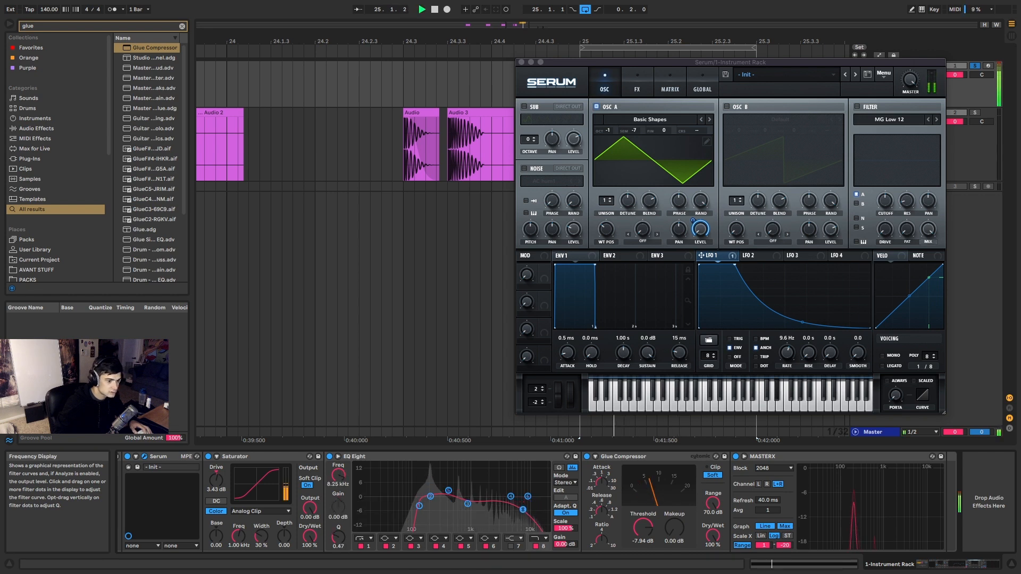
click(522, 62)
key(space)
click(634, 66)
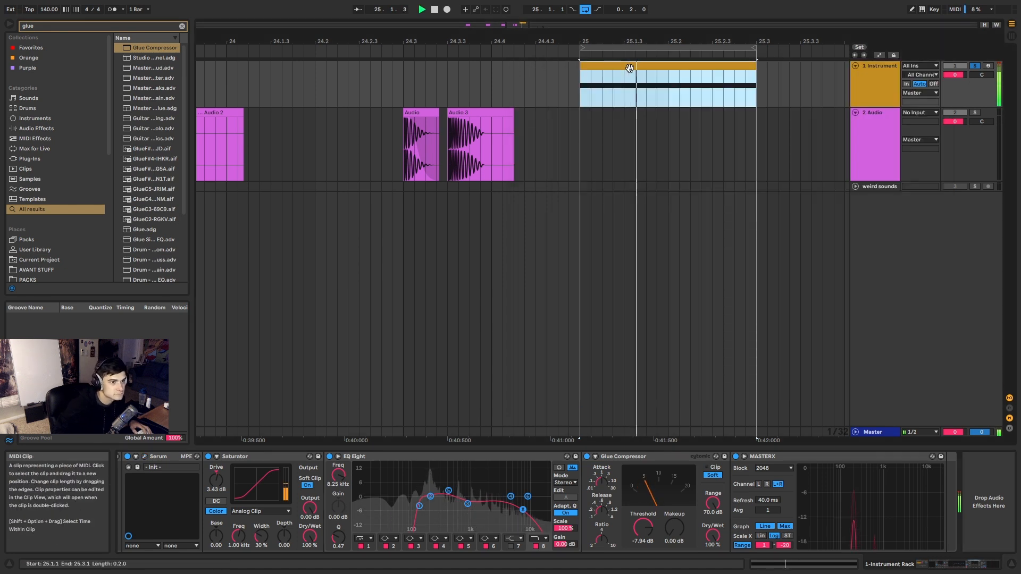
Turn off solo on the rack's chains and create a third chain named tail.
click(971, 565)
click(972, 566)
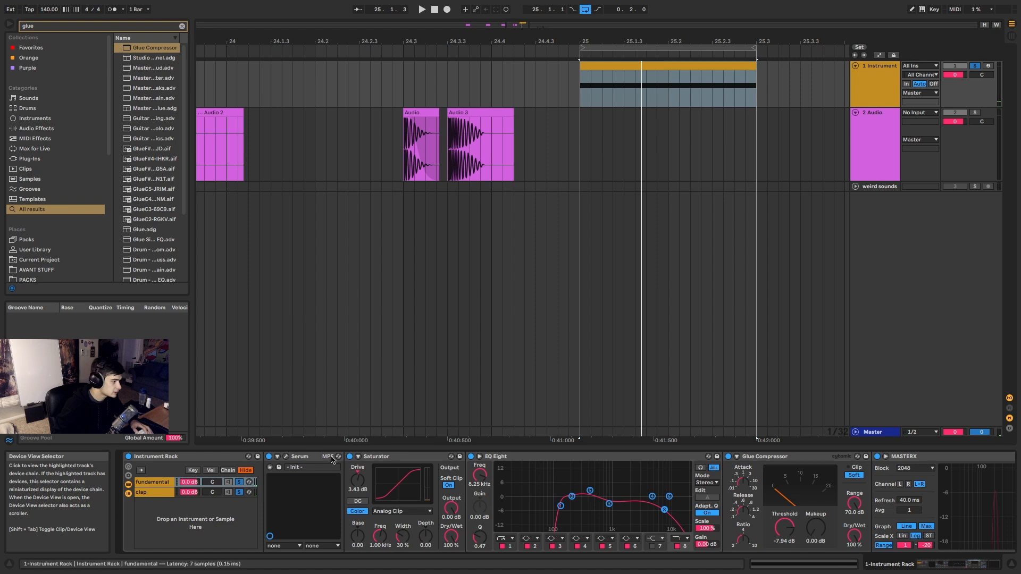
click(238, 495)
click(148, 484)
click(154, 494)
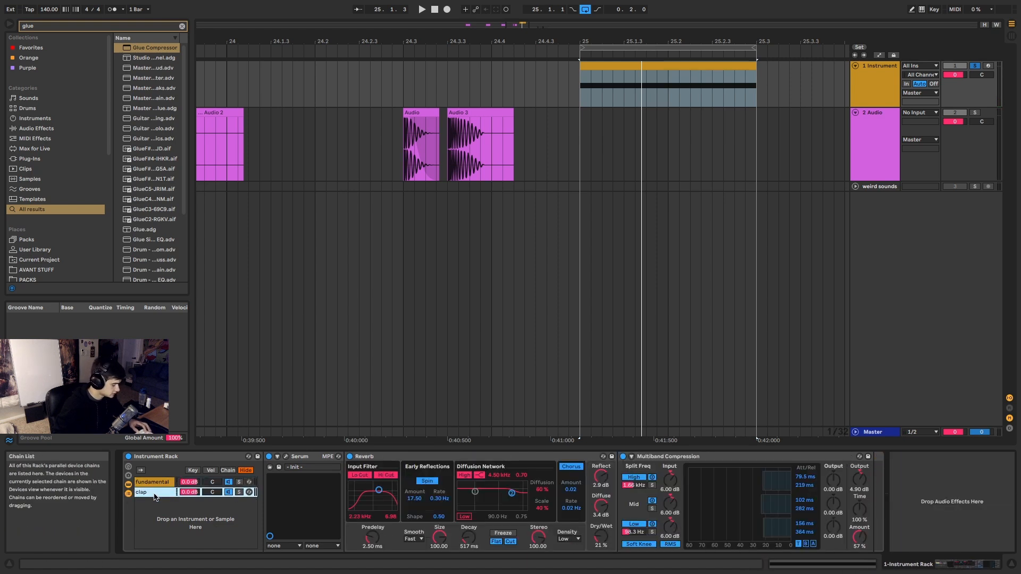
right_click(151, 524)
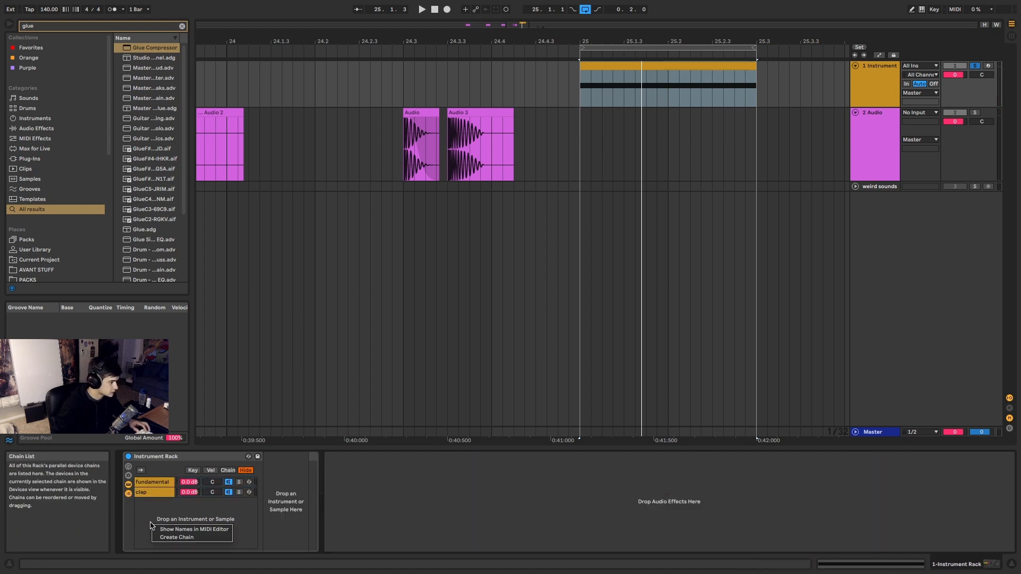
click(185, 538)
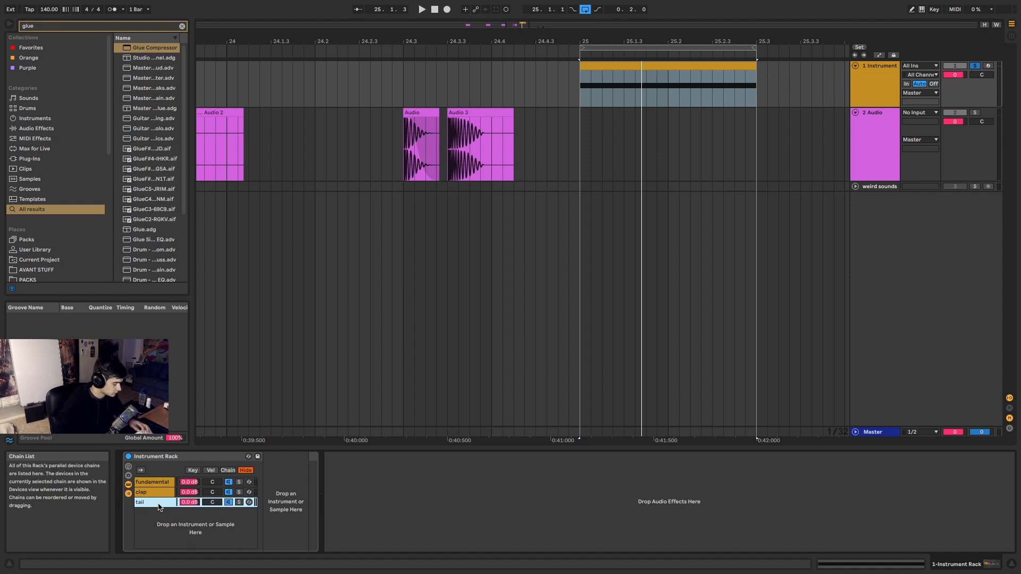
key(Return)
Load Operator onto the tail chain and set its oscillator wave to white noise.
key(ctrl+f)
text(opera)
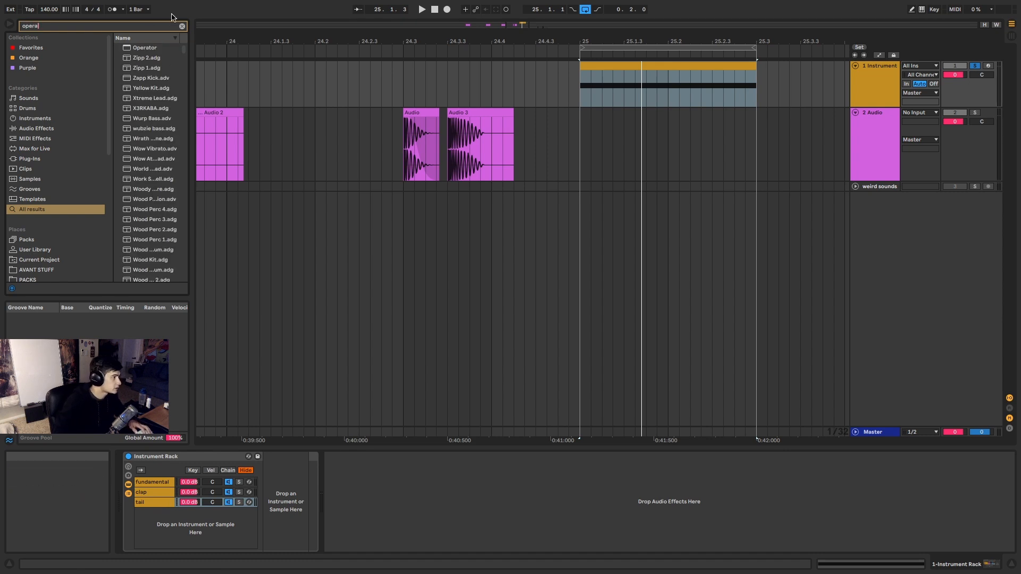
drag(145, 48, 286, 503)
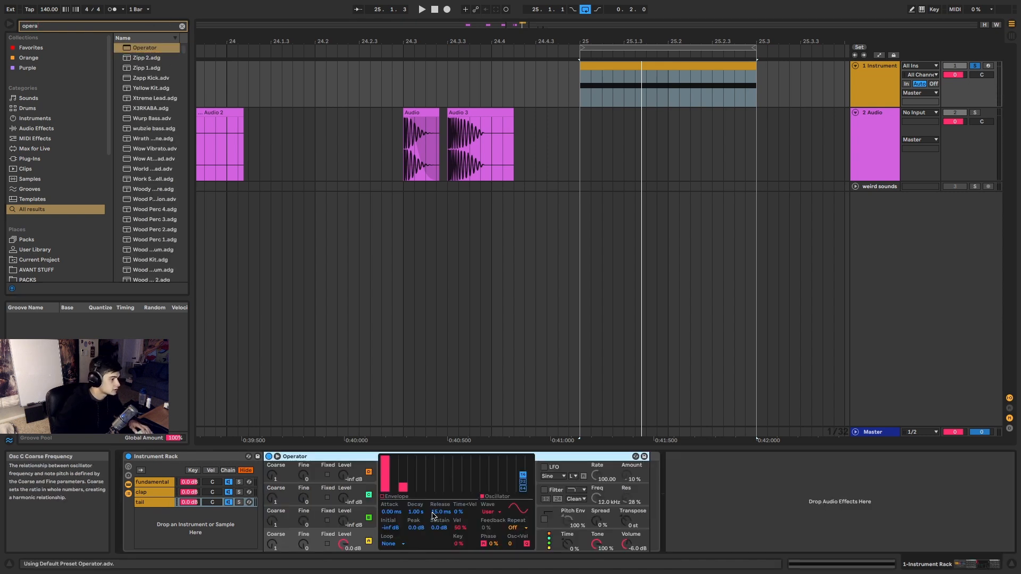
click(489, 511)
click(503, 500)
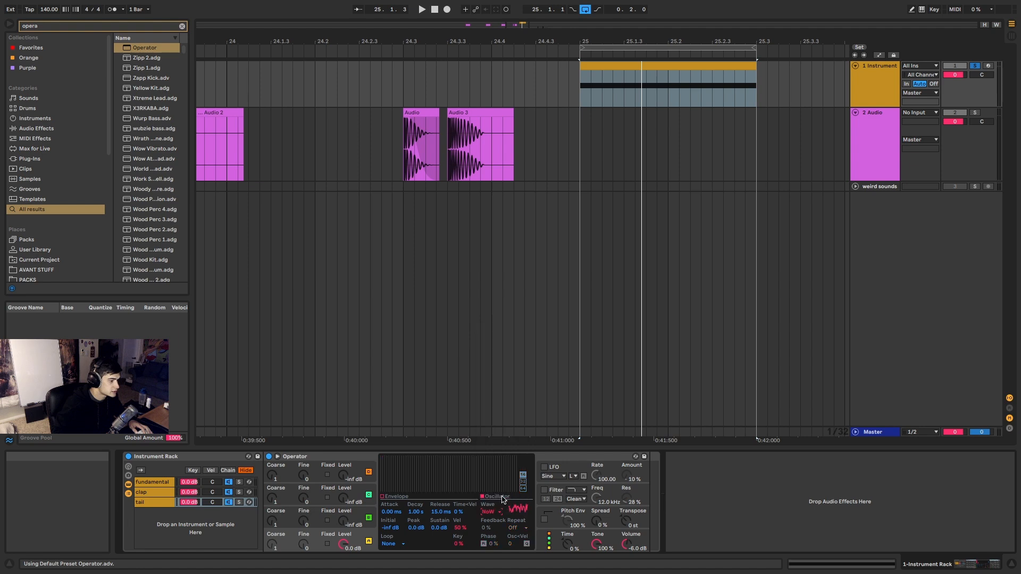
Shape Operator's envelope with 2.76 ms attack, 638 ms decay and no sustain, and lower the tail chain's volume to -7.4 dB.
click(381, 497)
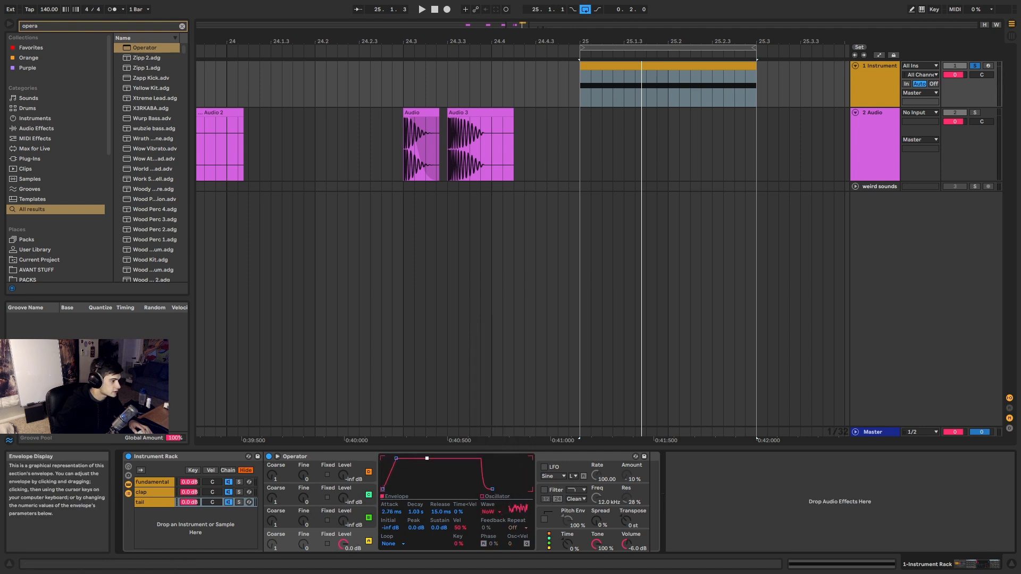
drag(427, 458, 425, 489)
key(space)
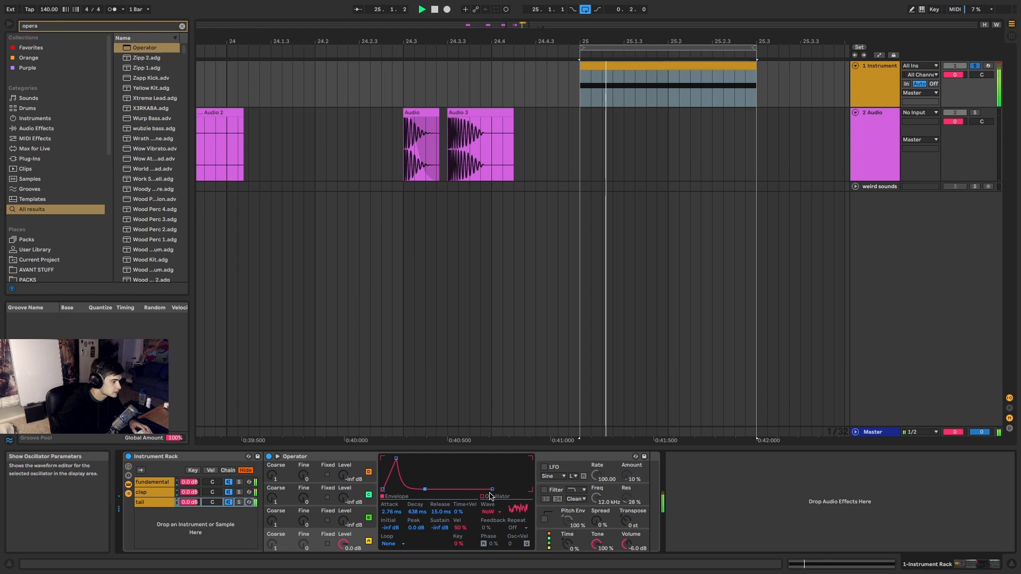
drag(189, 502, 189, 518)
key(space)
Add a Reverb after Operator on the tail chain.
key(ctrl+f)
text(r)
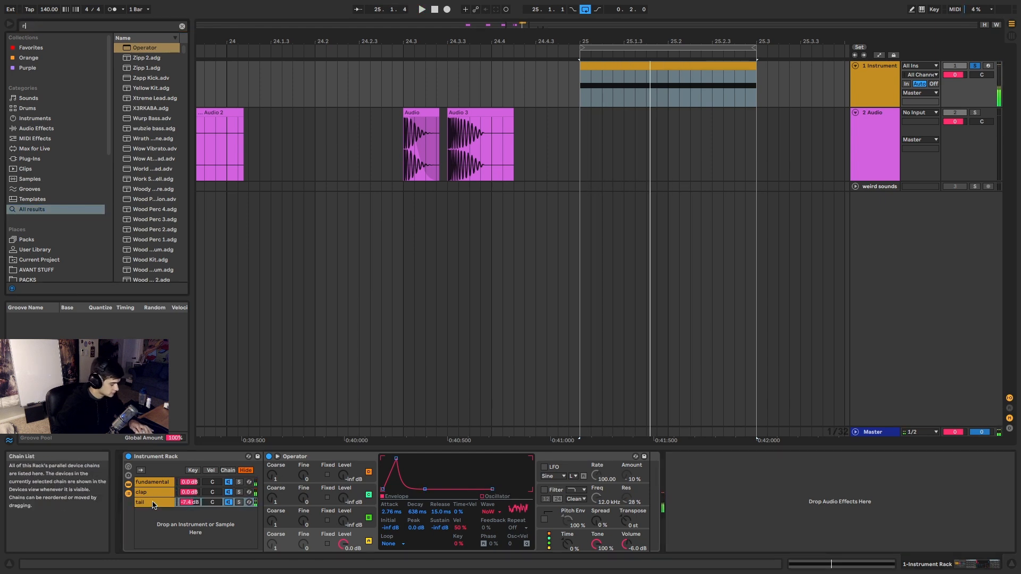
text(ever)
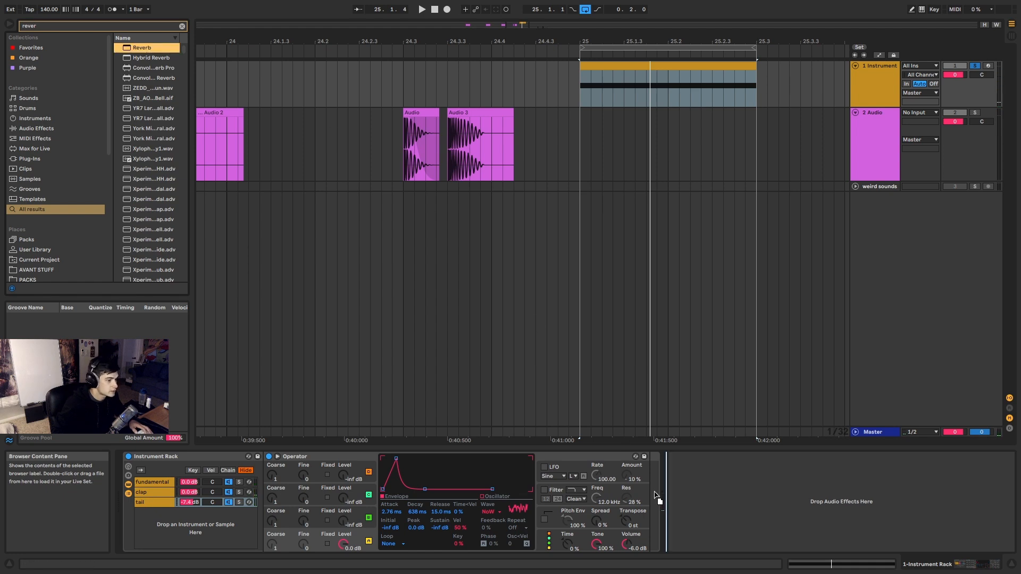
drag(657, 497, 662, 495)
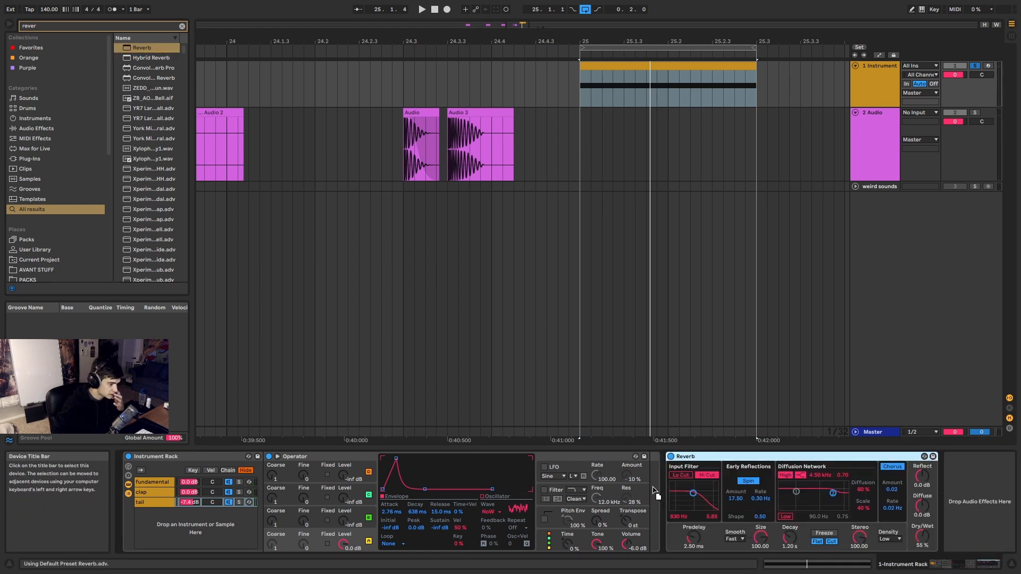
Set the tail Reverb's input filter to about 1.79 kHz and its dry/wet to 47% while auditioning.
key(space)
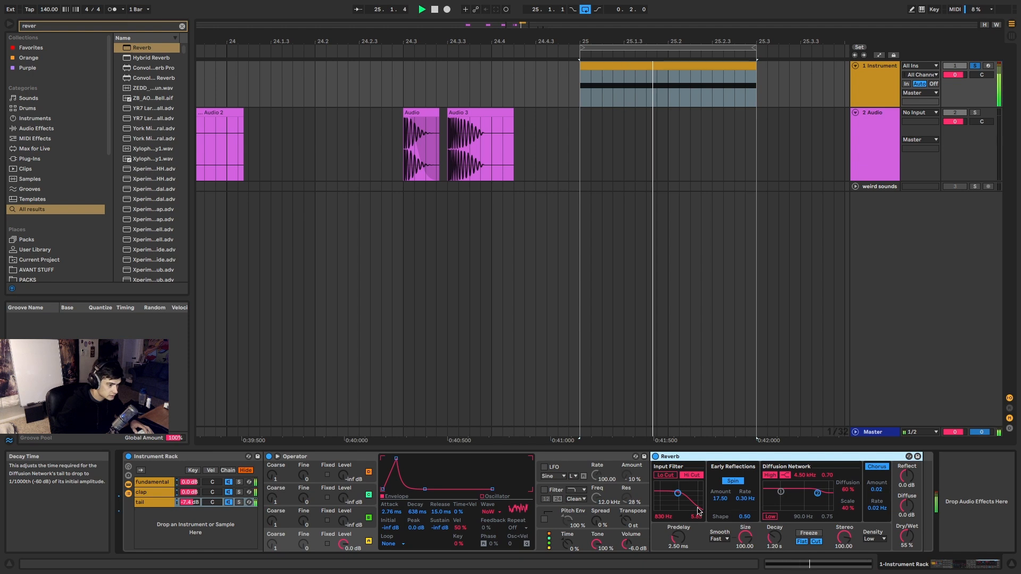
drag(698, 512, 683, 497)
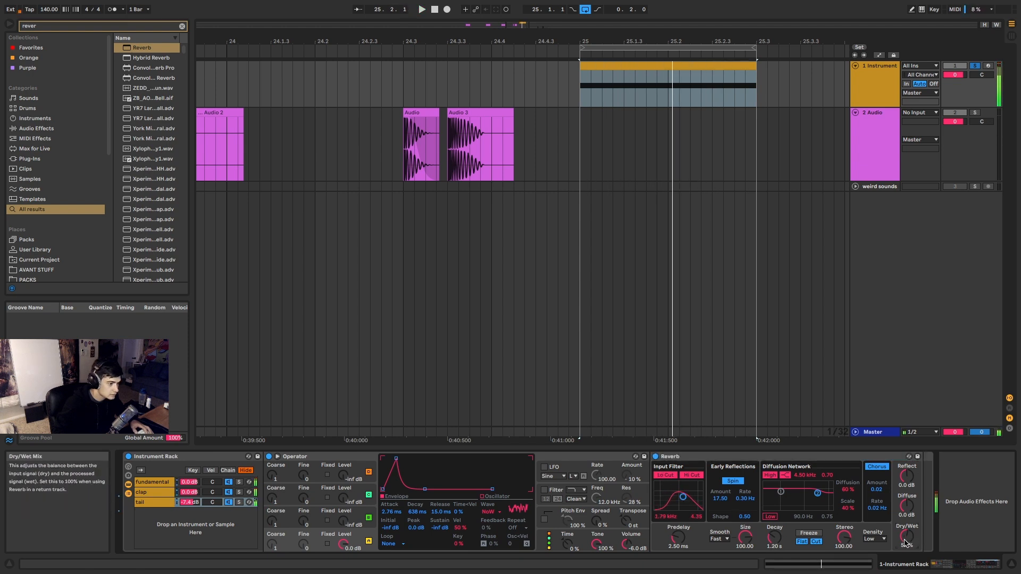
drag(905, 540, 905, 545)
key(space)
key(space)
key(space)
key(space)
key(space)
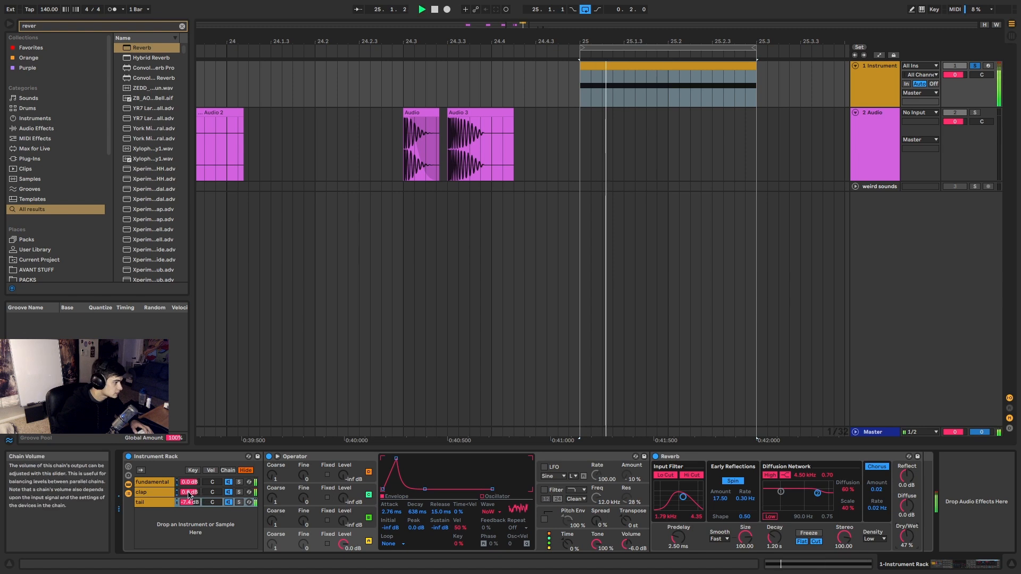
Boost the fundamental chain's EQ Eight by 4.34 dB at 206 Hz and set its Glue Compressor makeup to 1.11 dB.
click(237, 493)
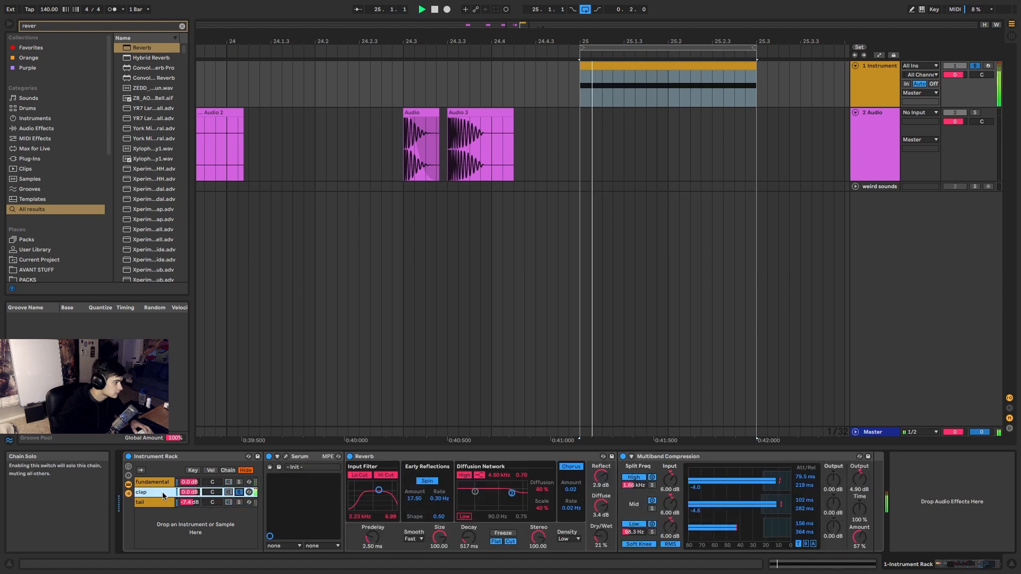
click(239, 482)
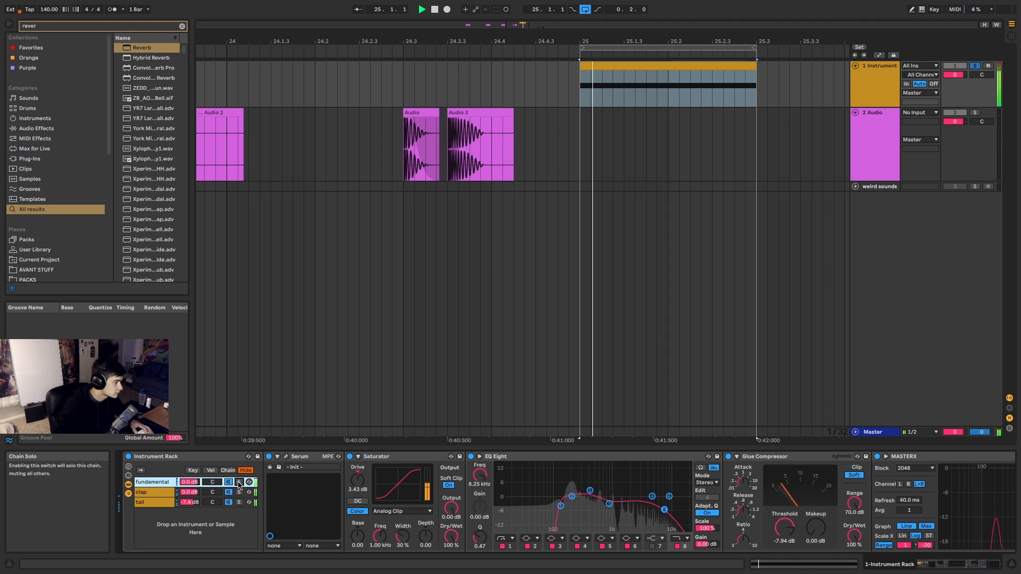
mouse_move(590, 490)
mouse_down()
mouse_move(571, 468)
mouse_move(572, 488)
mouse_up()
mouse_move(815, 527)
mouse_down()
mouse_move(816, 505)
mouse_move(815, 523)
mouse_up()
key(space)
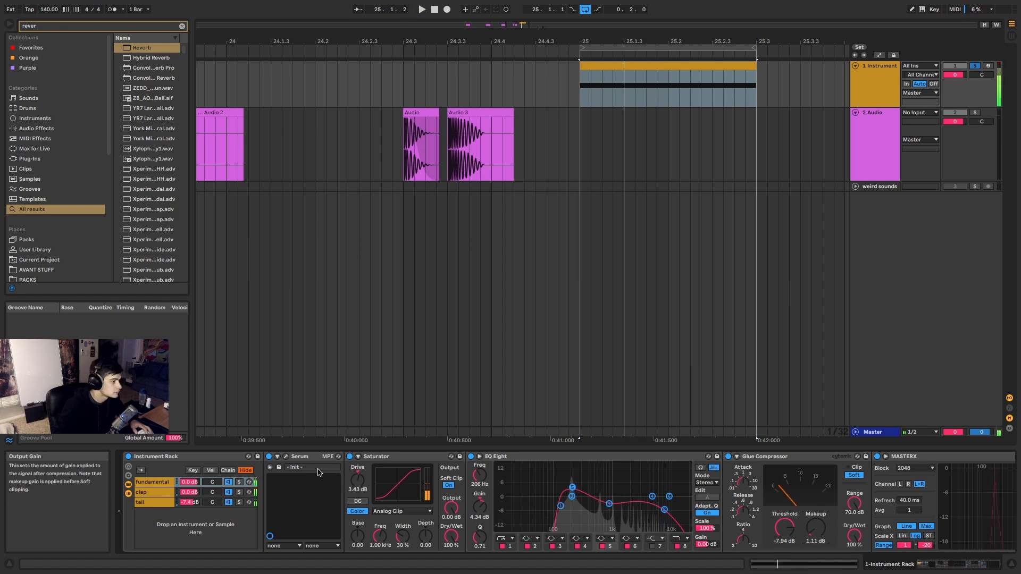
Fold the Instrument Rack, add Ntka-Drum Group Processing 1.0 after it, and set its Glue macro to 40 and Drive to 28.
double_click(188, 457)
text(glue)
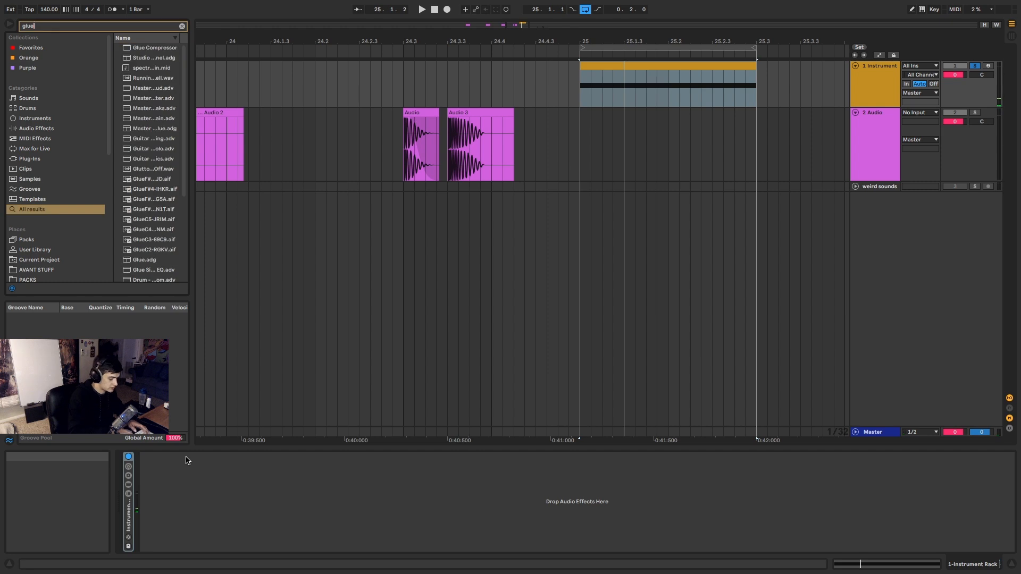
text(ntka drum)
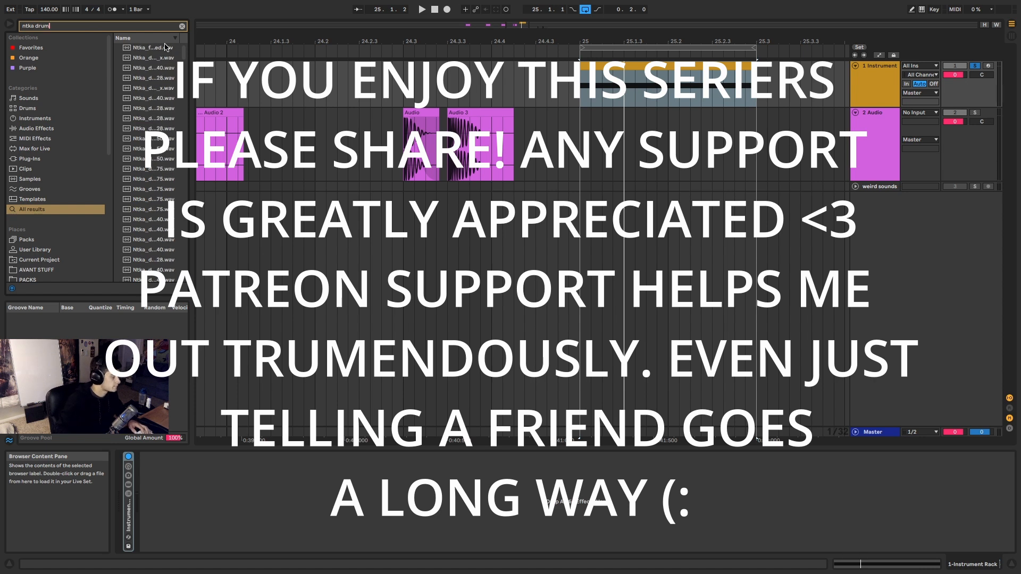
text( grou)
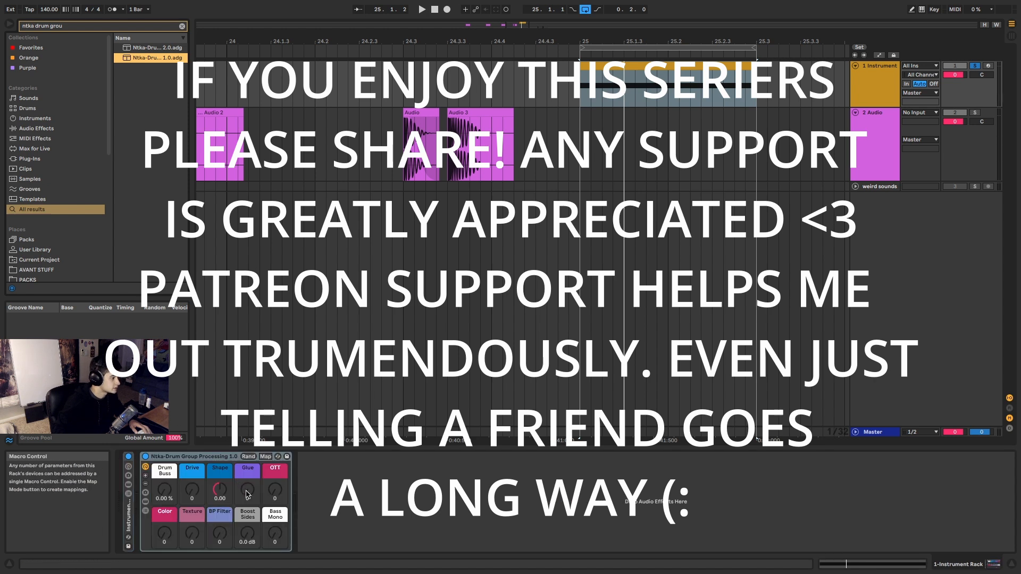
click(246, 490)
drag(247, 489, 192, 476)
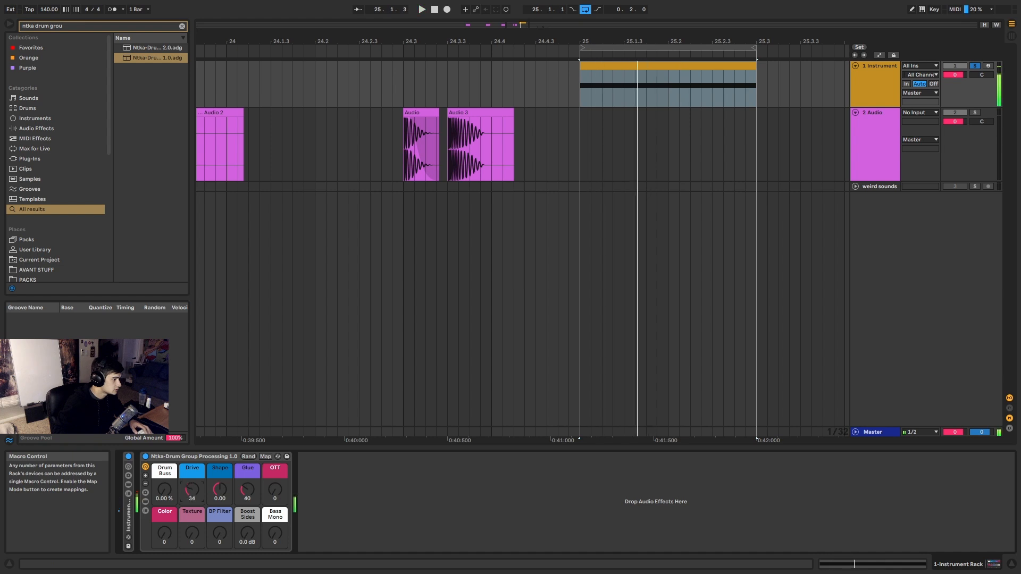
Insert an EQ Eight between the Instrument Rack and the drum group processing, and shape its bands with a gentle dip in the mids.
text(eq)
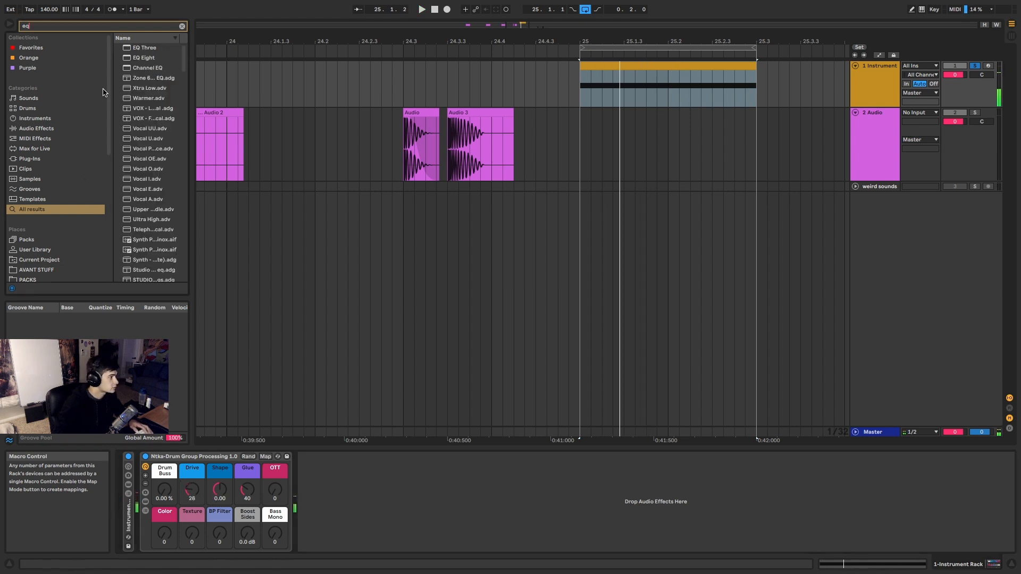
drag(144, 490, 145, 492)
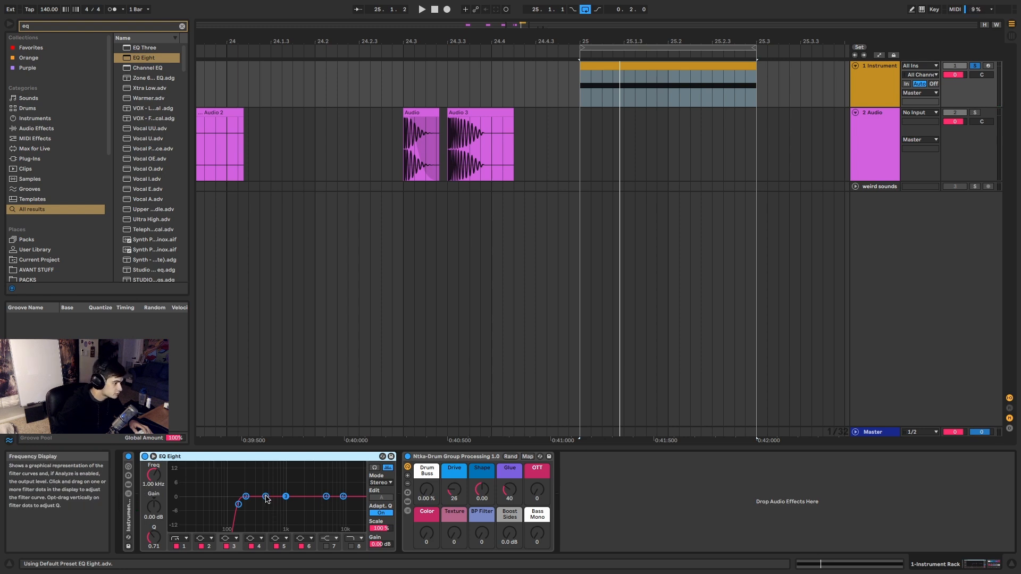
key(space)
drag(266, 496, 329, 499)
key(space)
Enable band 8 as a high cut, reduce the mid dip and boost 190 Hz by 1.61 dB on the new EQ Eight.
click(351, 546)
click(351, 546)
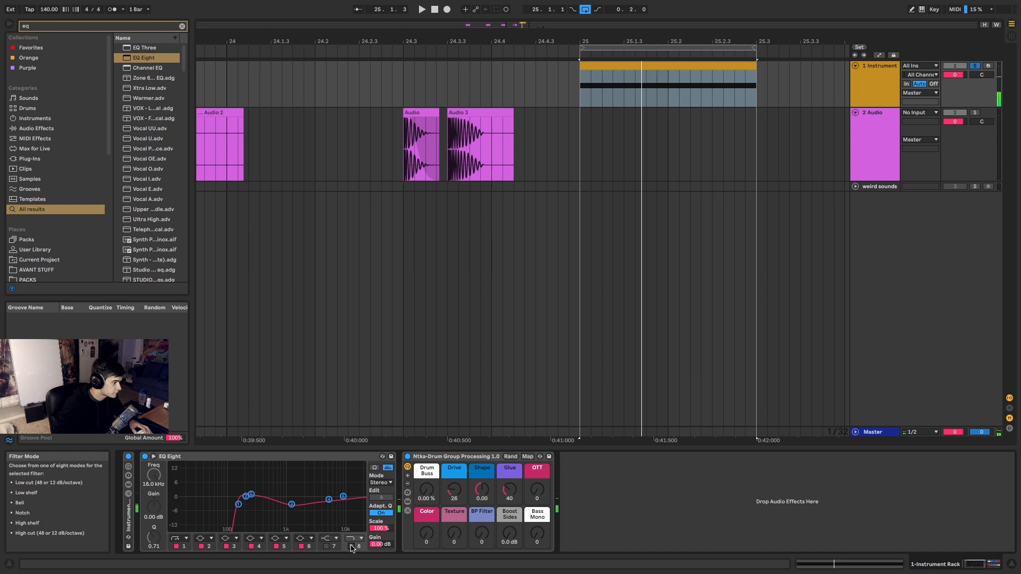
click(351, 546)
key(space)
click(329, 499)
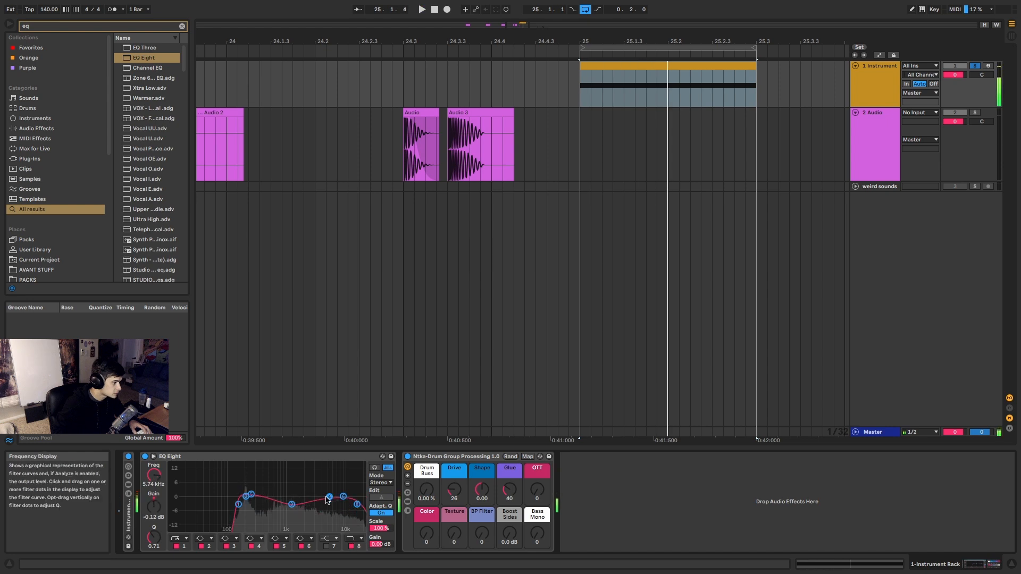
drag(292, 504, 244, 494)
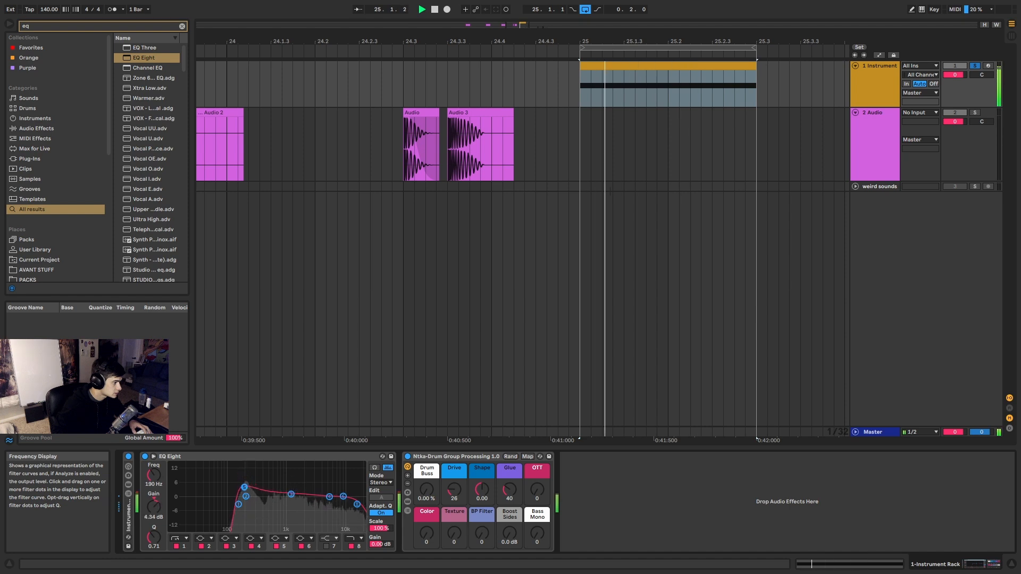
Unfold the Instrument Rack, open the fundamental chain's Serum and set oscillator A's semitones to 0.
double_click(131, 509)
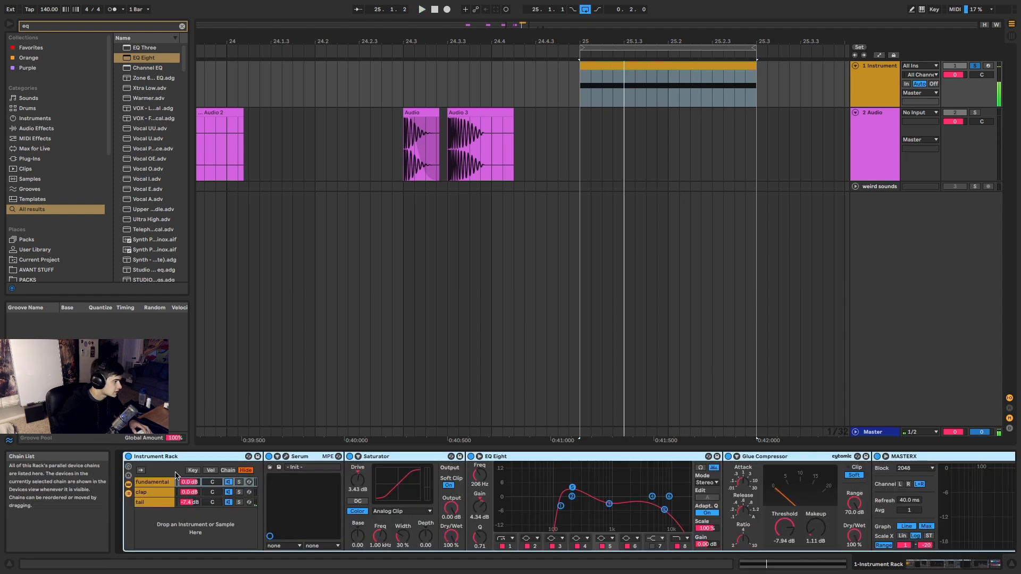
click(286, 457)
key(space)
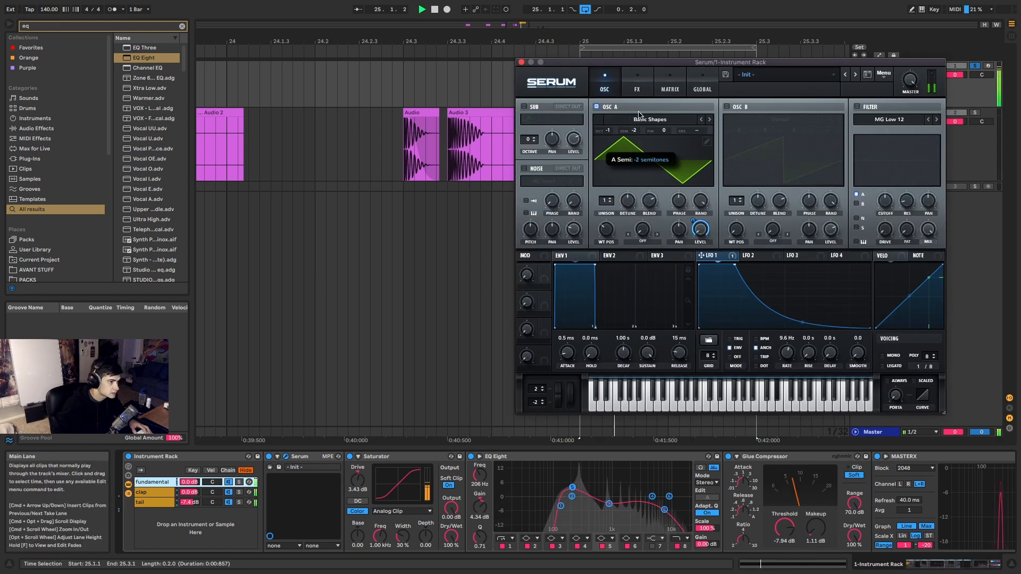
mouse_move(639, 115)
mouse_down()
mouse_move(639, 129)
mouse_move(648, 112)
mouse_up()
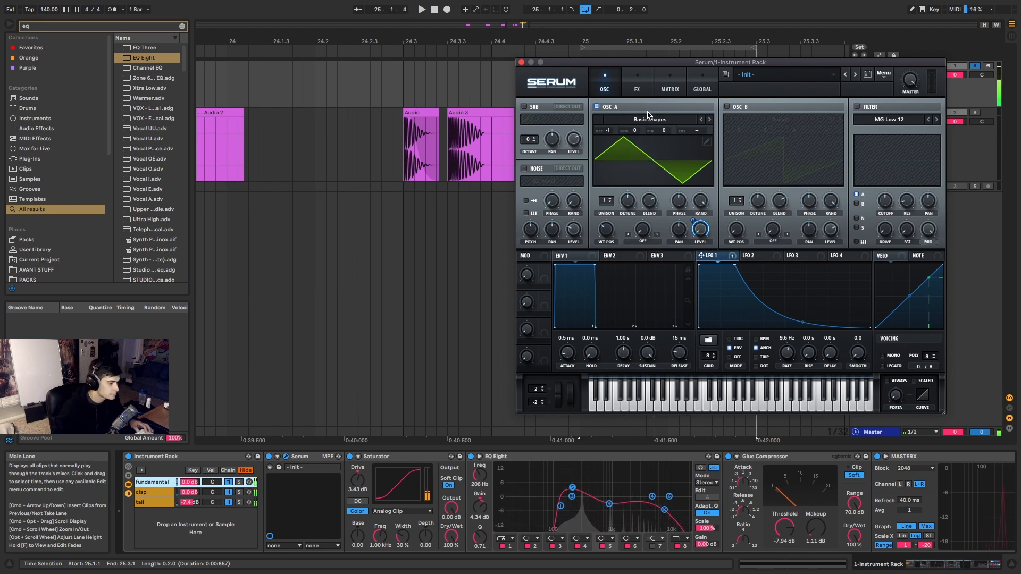
Move the fundamental EQ Eight's boost to 310 Hz at 3.60 dB, and reshape LFO 1 into a steep initial drop with a shallow tail.
drag(572, 488, 582, 488)
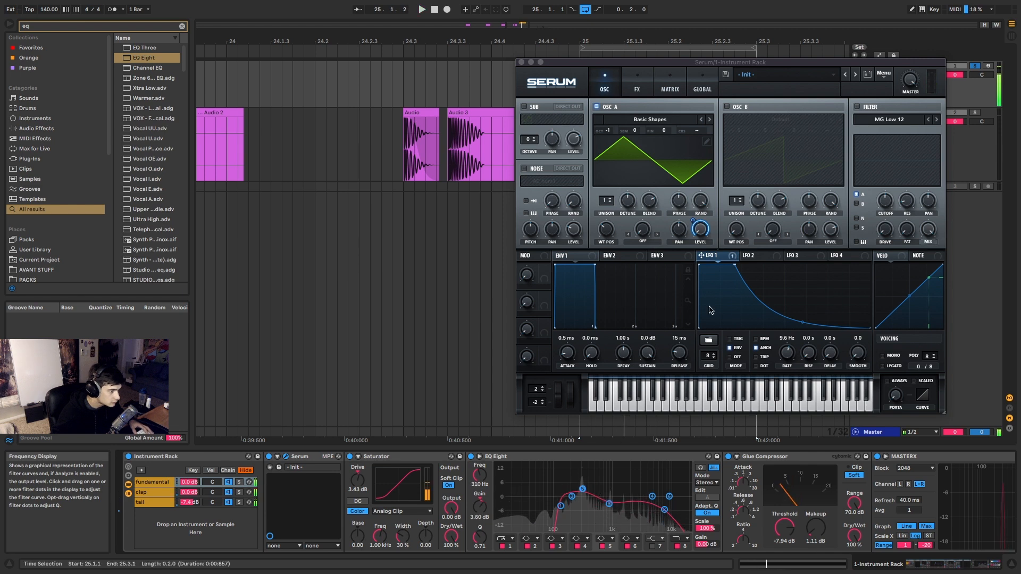
drag(735, 265, 744, 315)
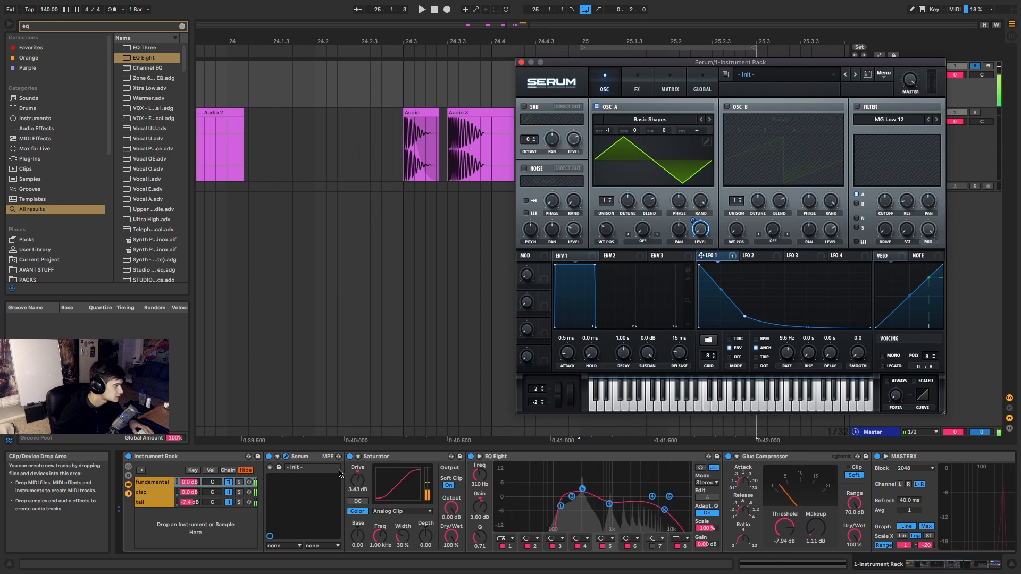
Set the tail chain's Operator envelope decay to 317 ms and the clap chain's Reverb decay to 329 ms.
click(155, 502)
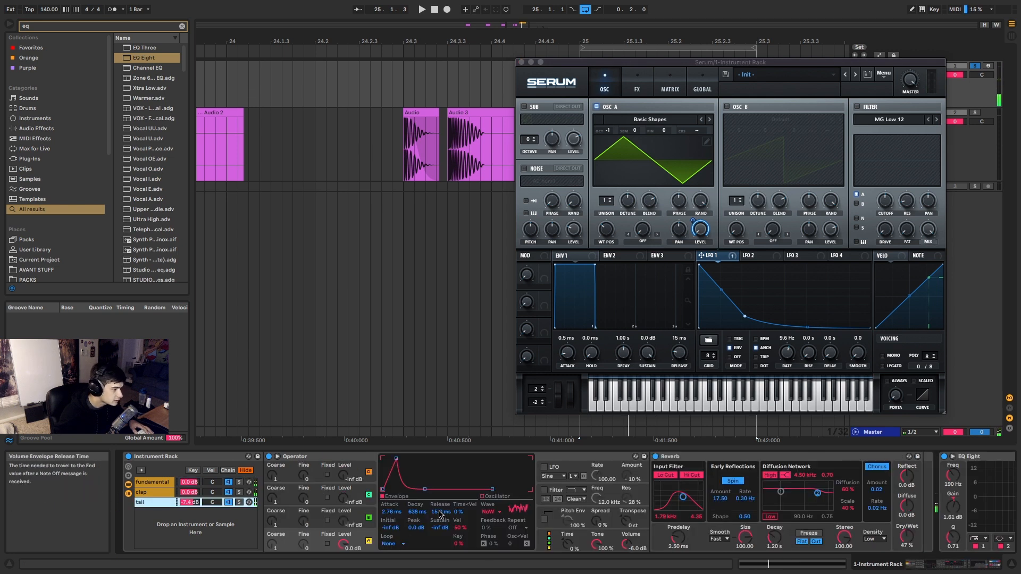
key(space)
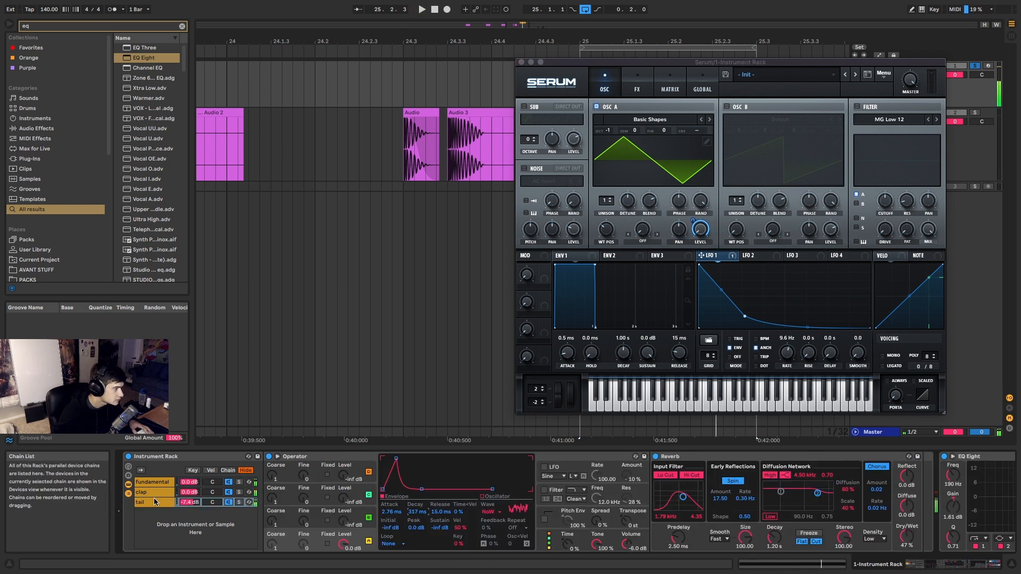
click(161, 492)
click(286, 456)
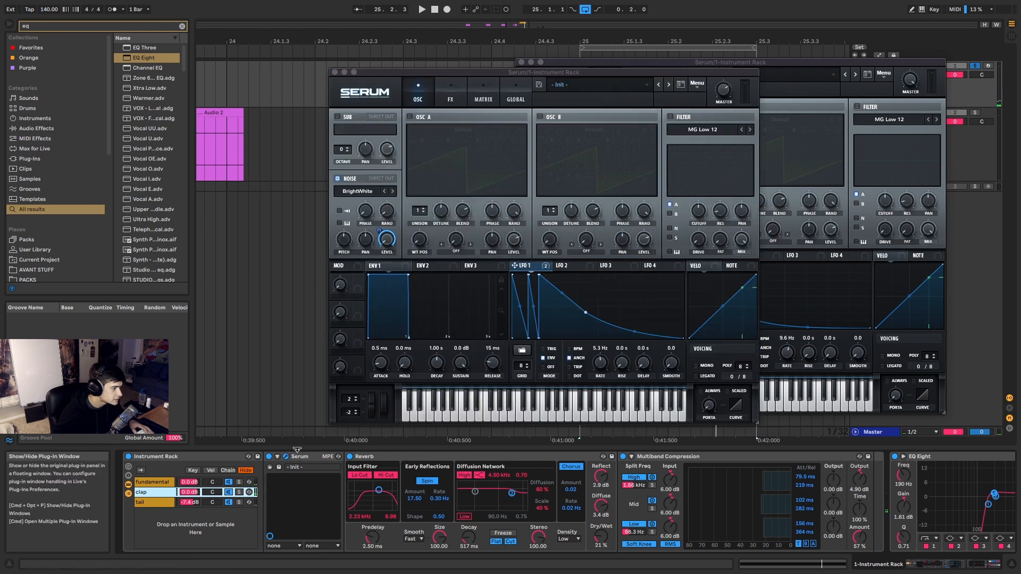
drag(606, 363, 607, 367)
key(space)
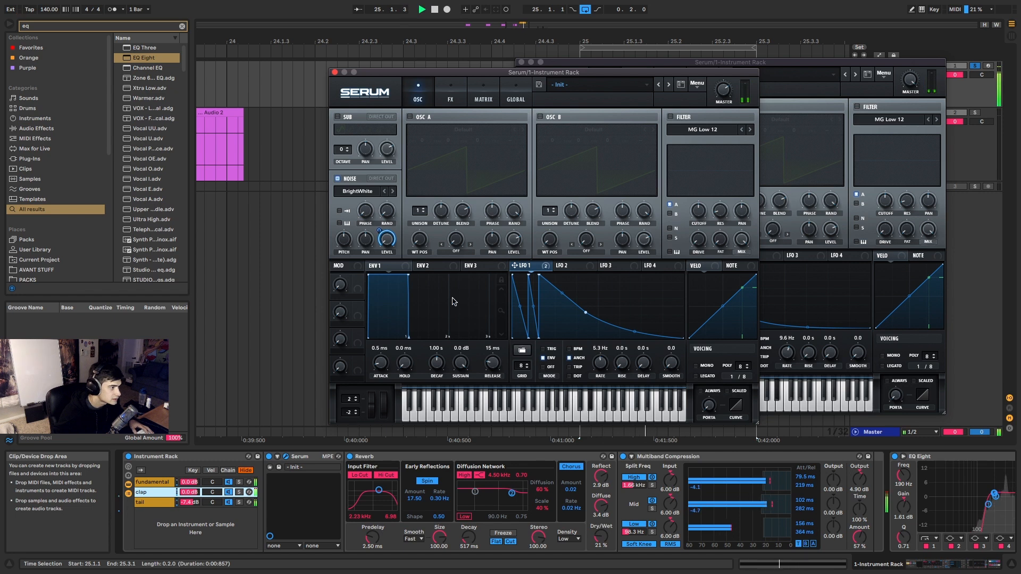
drag(469, 537, 469, 558)
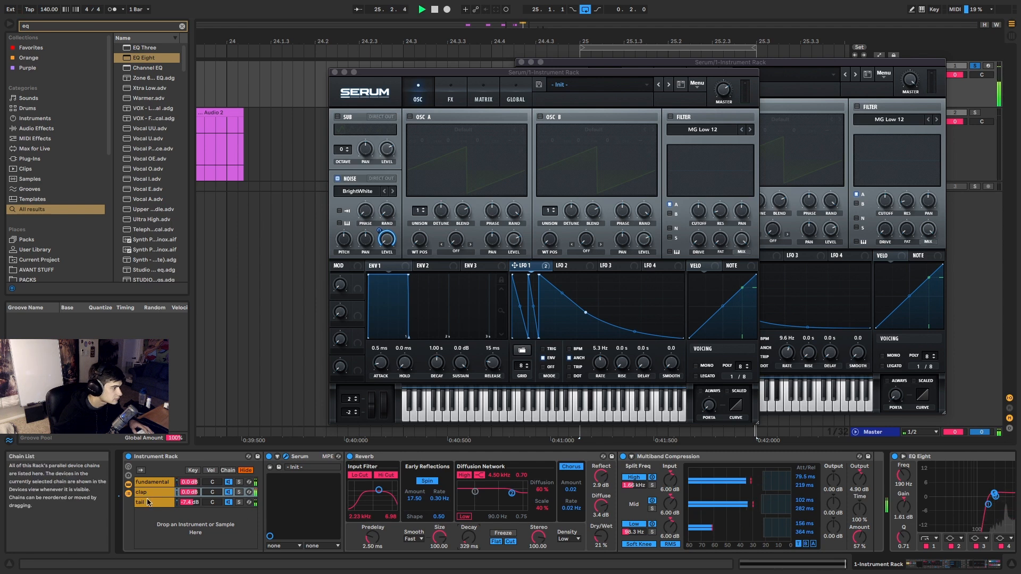
Set the tail chain's Reverb dry/wet to 33%, close both Serum windows and audition the looped MIDI clip.
click(206, 504)
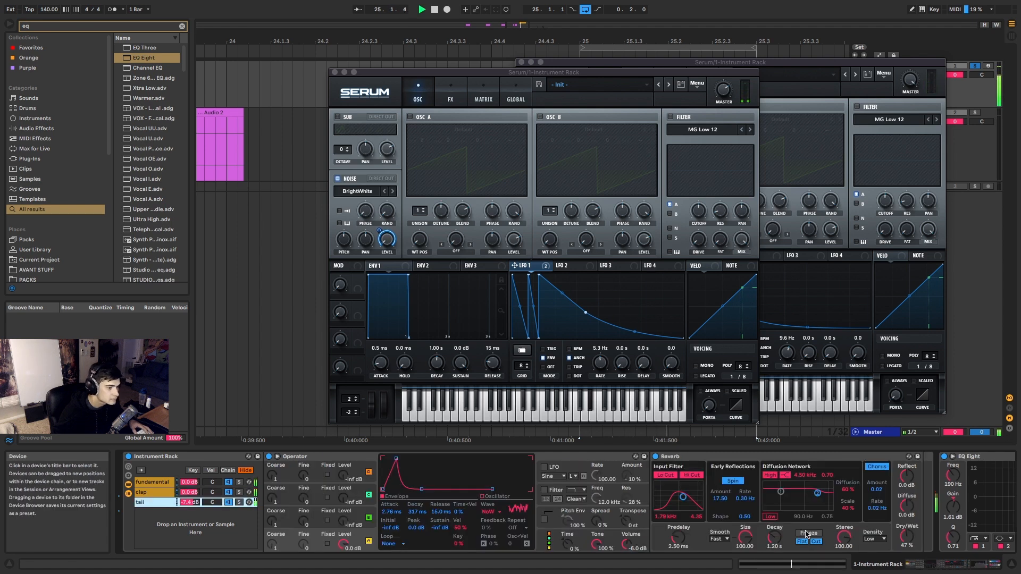
key(space)
drag(906, 512, 906, 509)
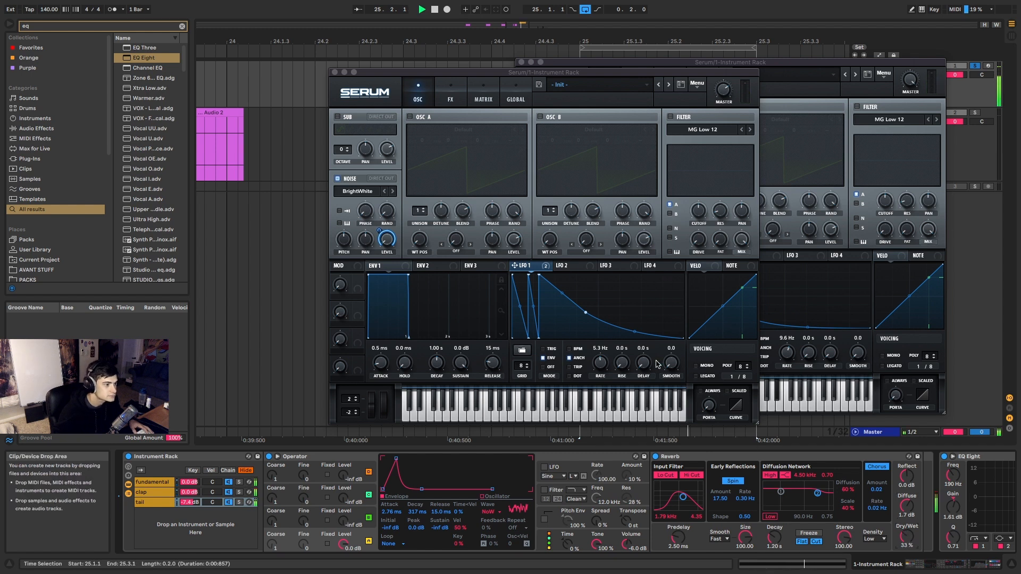
click(335, 72)
key(space)
click(522, 63)
key(space)
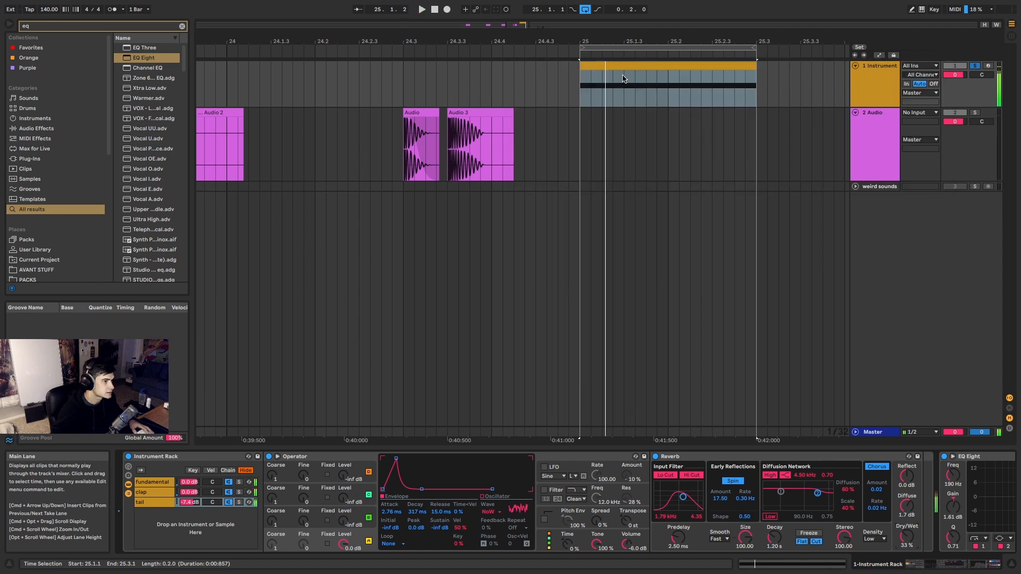
click(650, 65)
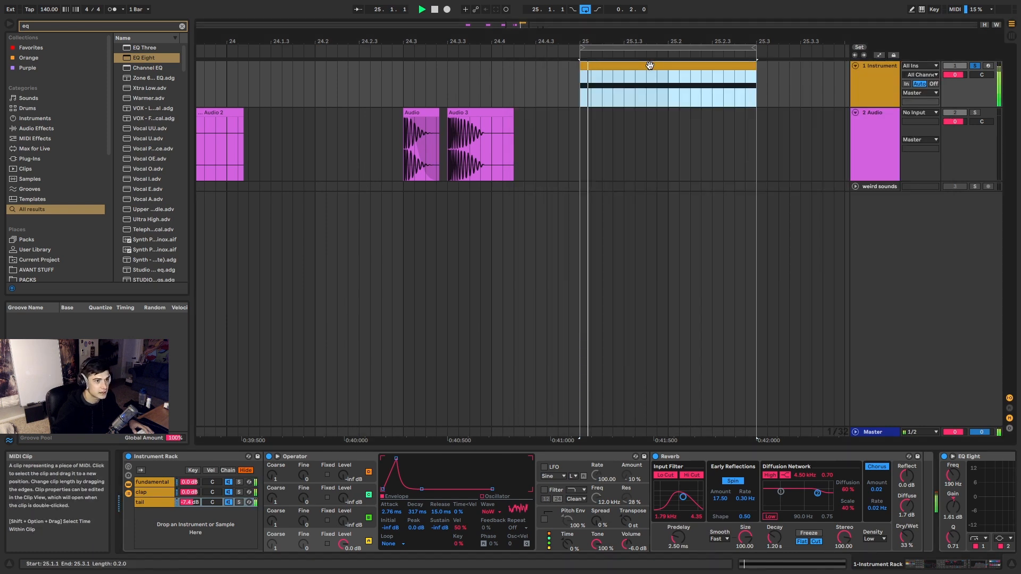
key(space)
Search the browser for SPAN and insert it at the end of the Master track's device chain.
click(873, 431)
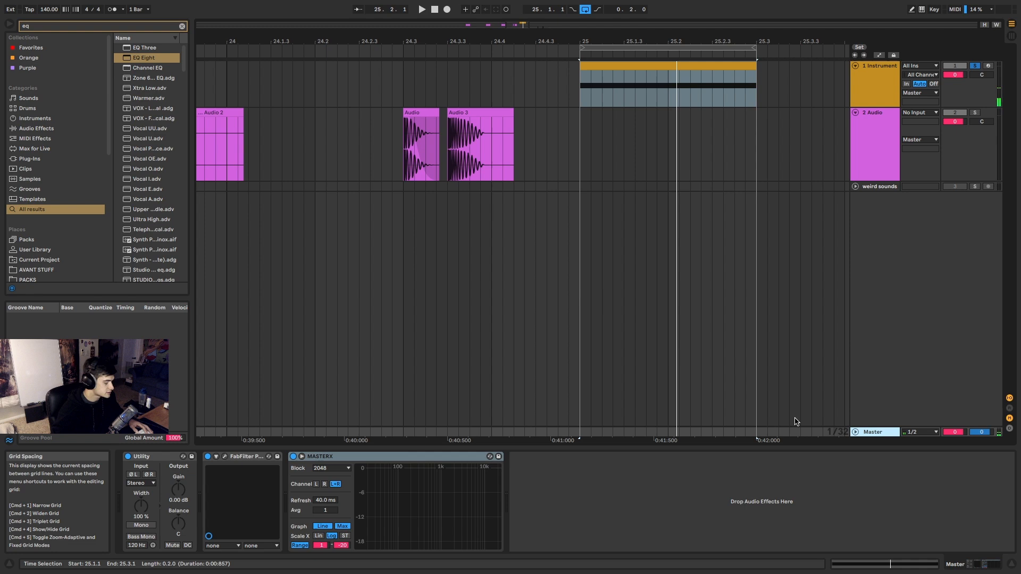
key(ctrl+f)
text(span)
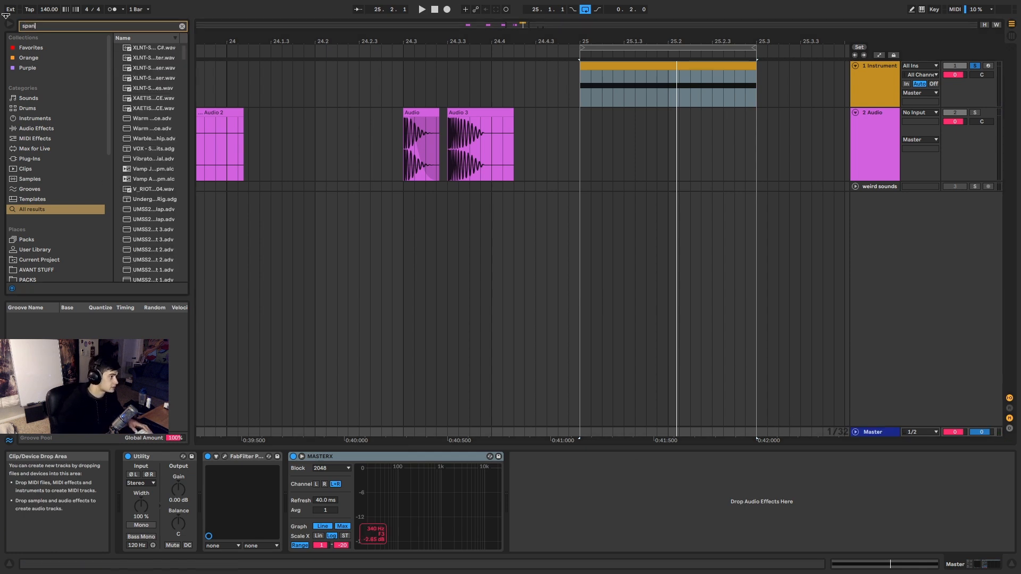
drag(165, 274, 555, 497)
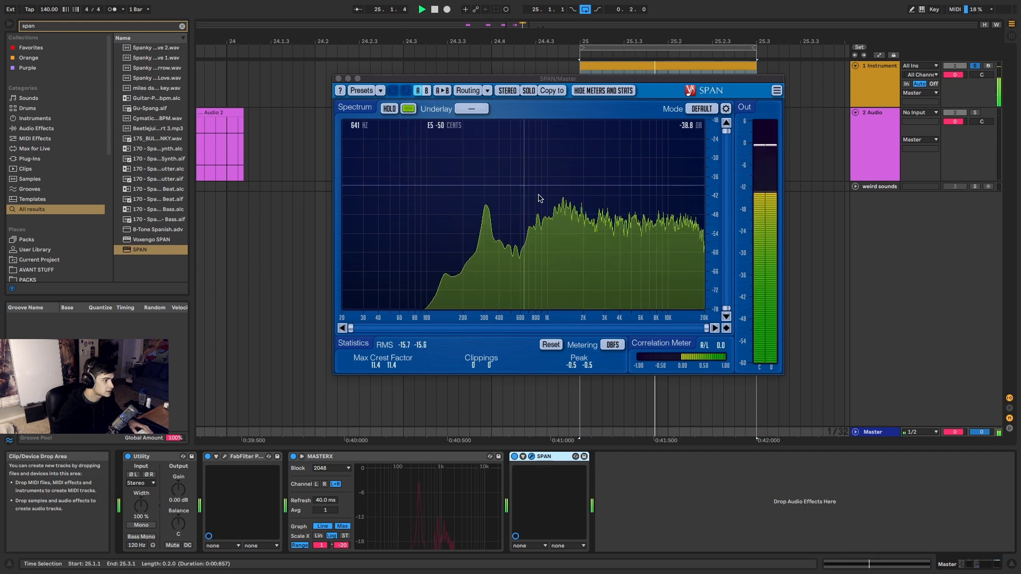
Set SPAN's routing to Mid-Side Stereo and show the Side channel as the spectrum underlay.
key(space)
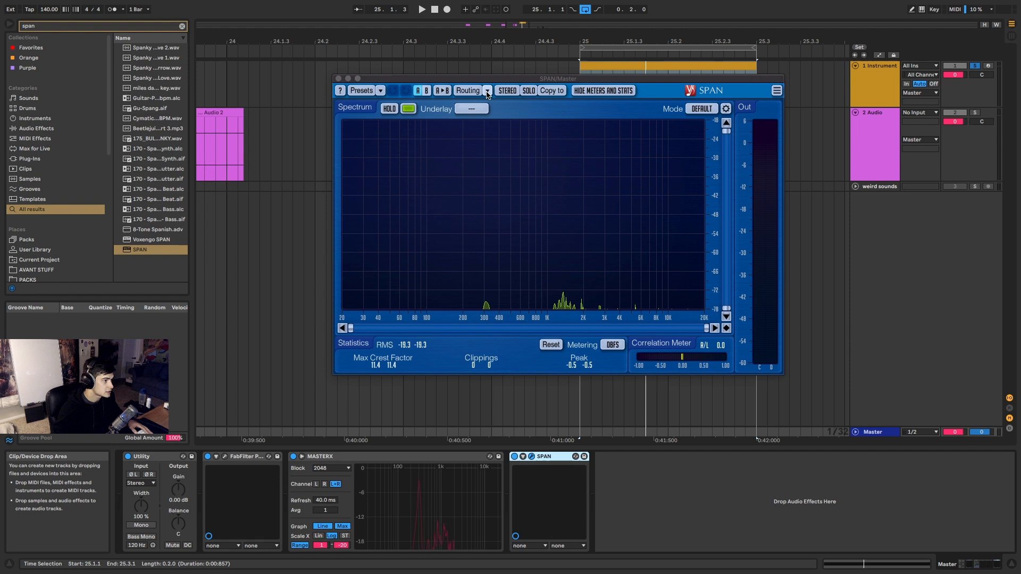
click(487, 92)
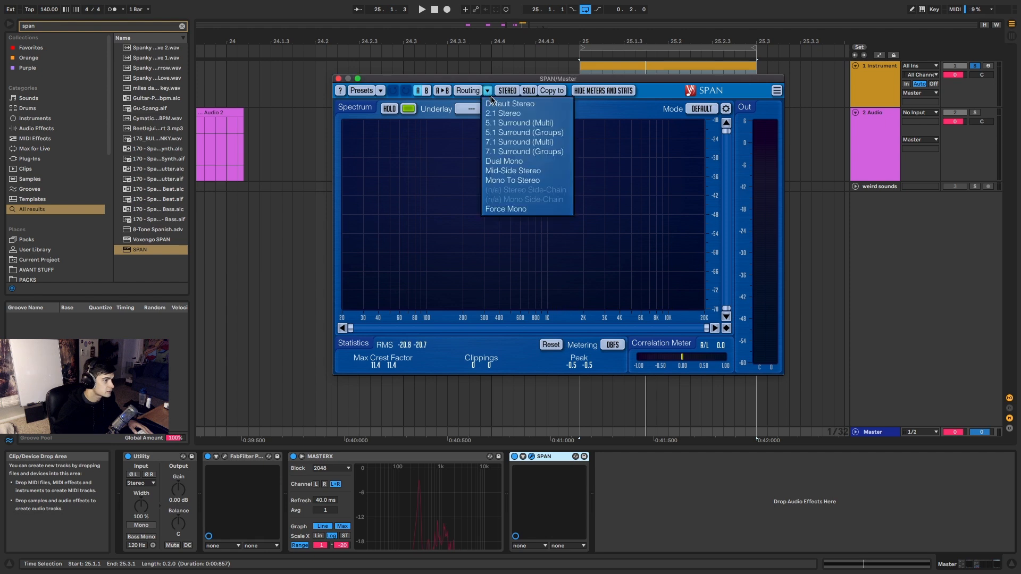
click(529, 171)
click(473, 109)
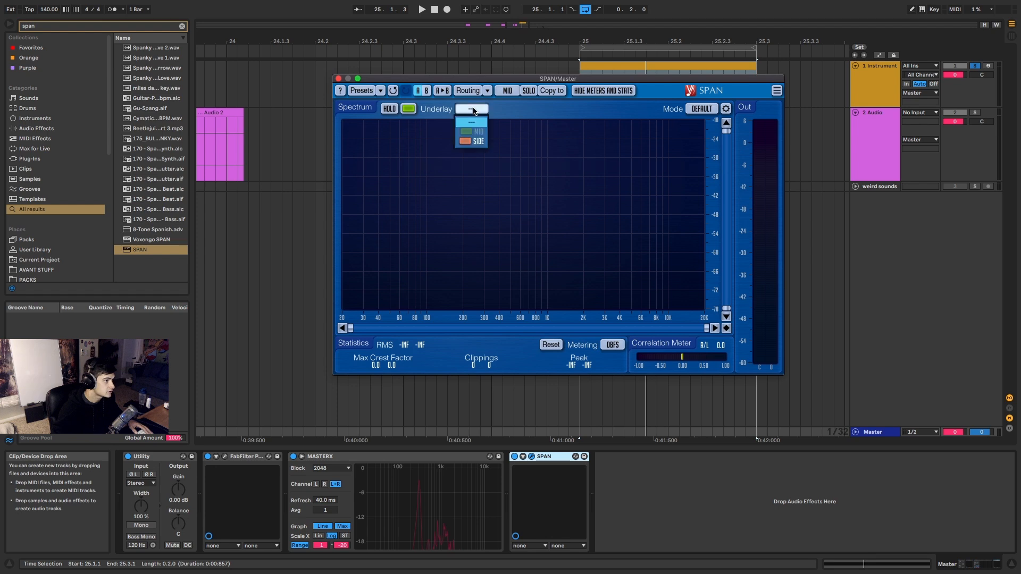
click(478, 141)
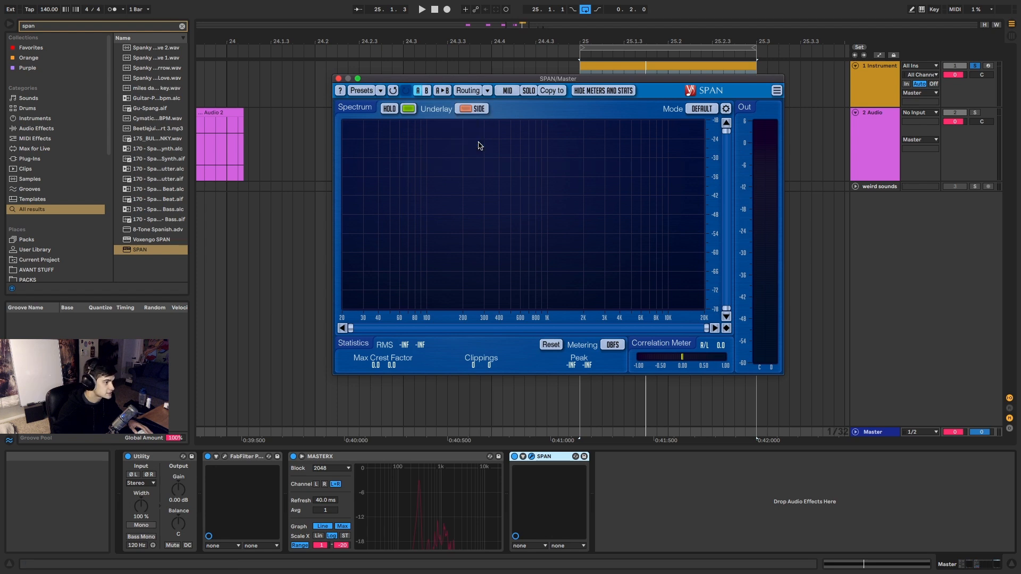
Play the loop and compare the mid and side spectra in SPAN.
key(space)
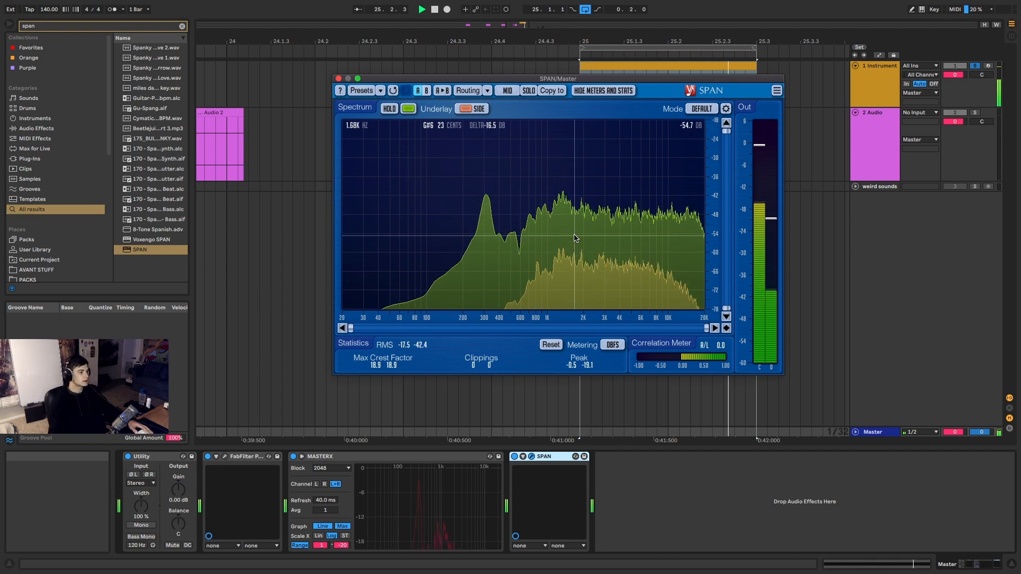
key(space)
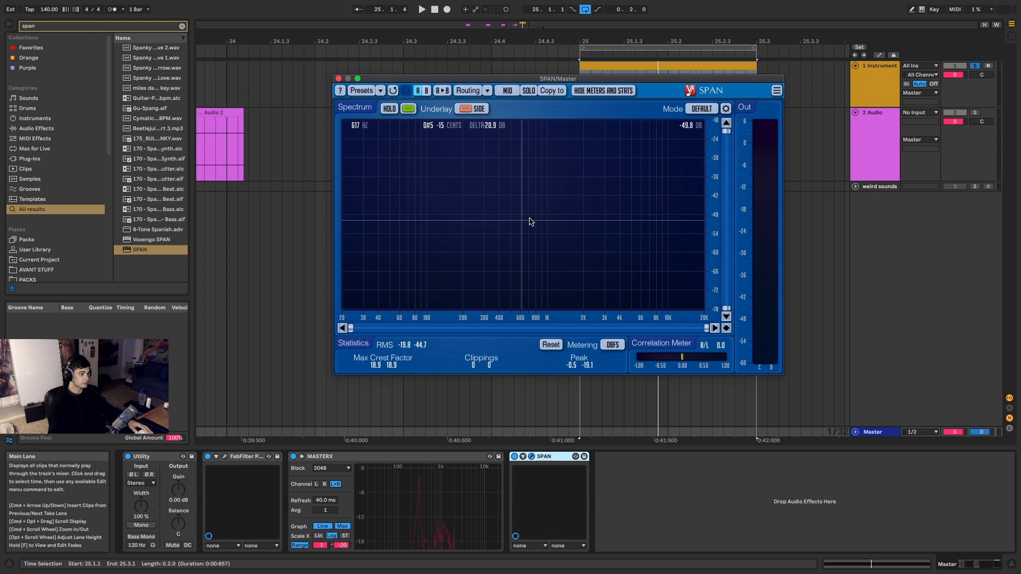
key(space)
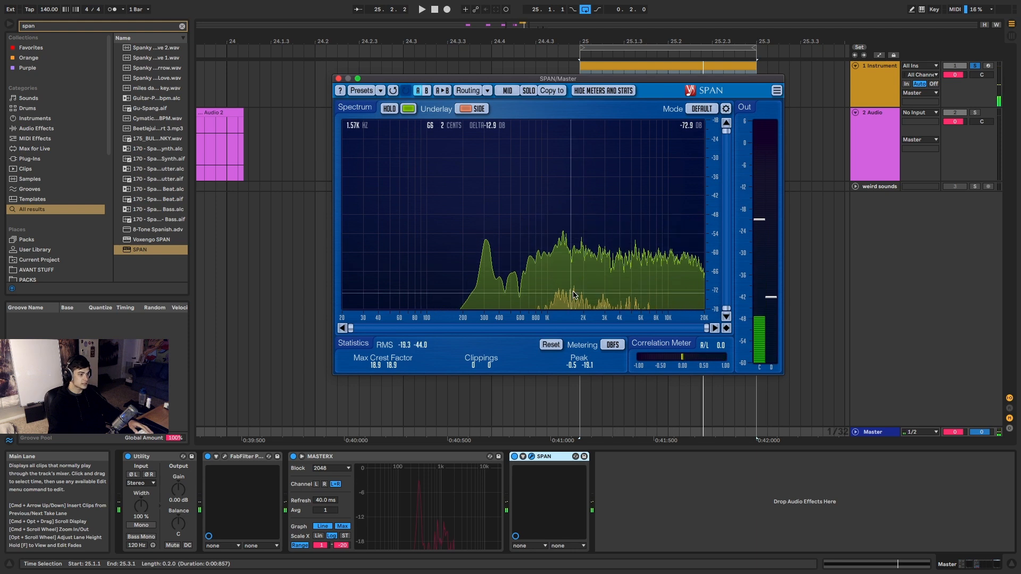
key(space)
key(space)
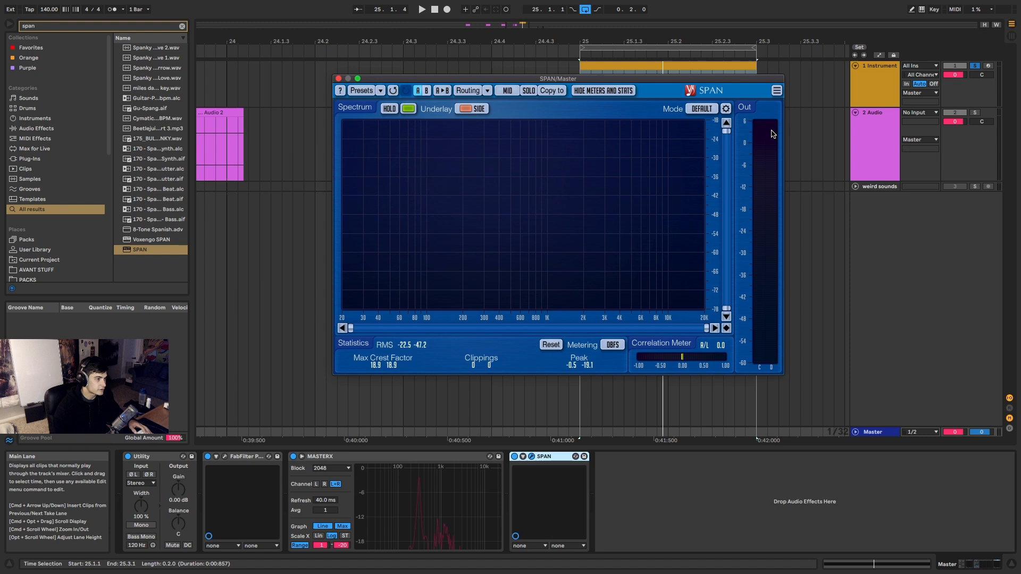
Insert a Chorus-Ensemble after the Instrument Rack in Ensemble mode with 16% warmth and 20% dry/wet, and check its width in the master's SPAN.
click(889, 95)
click(653, 66)
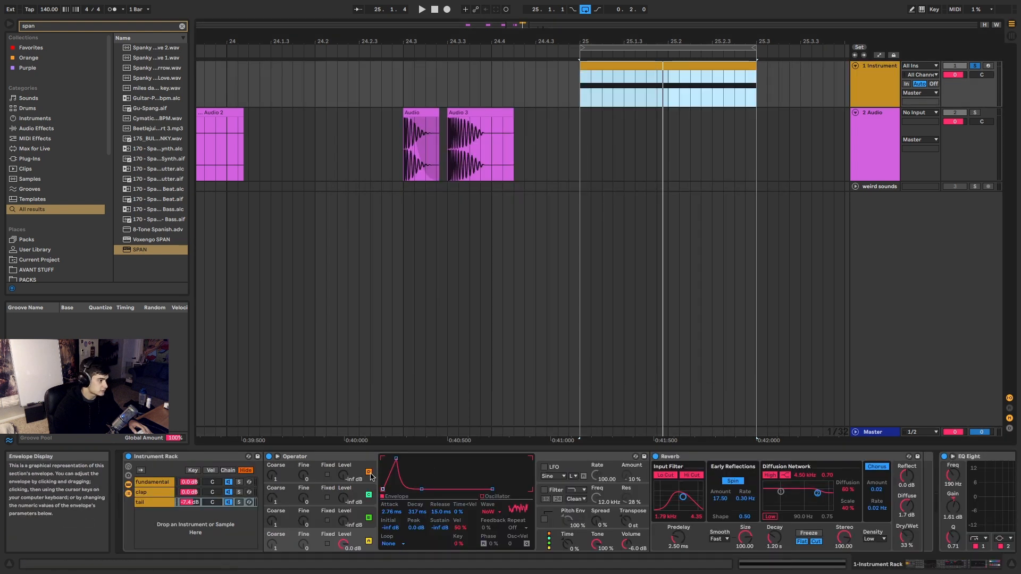
double_click(223, 458)
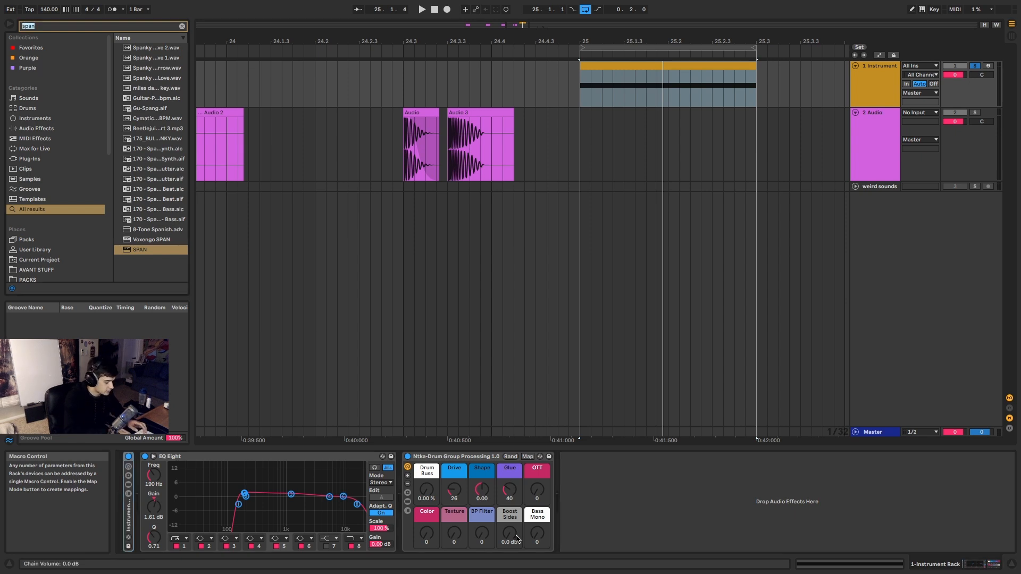
text(chorus)
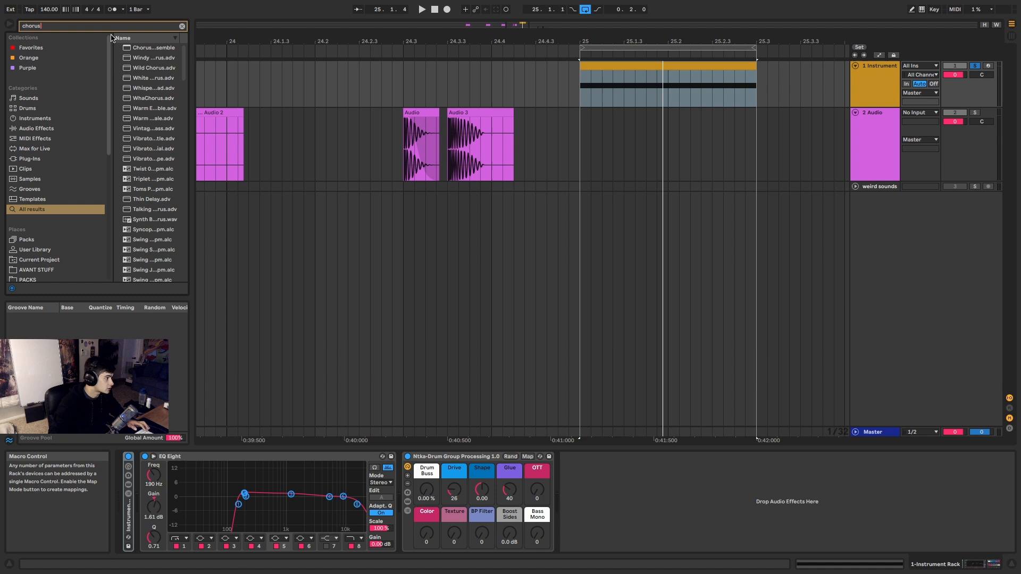
drag(420, 232, 270, 508)
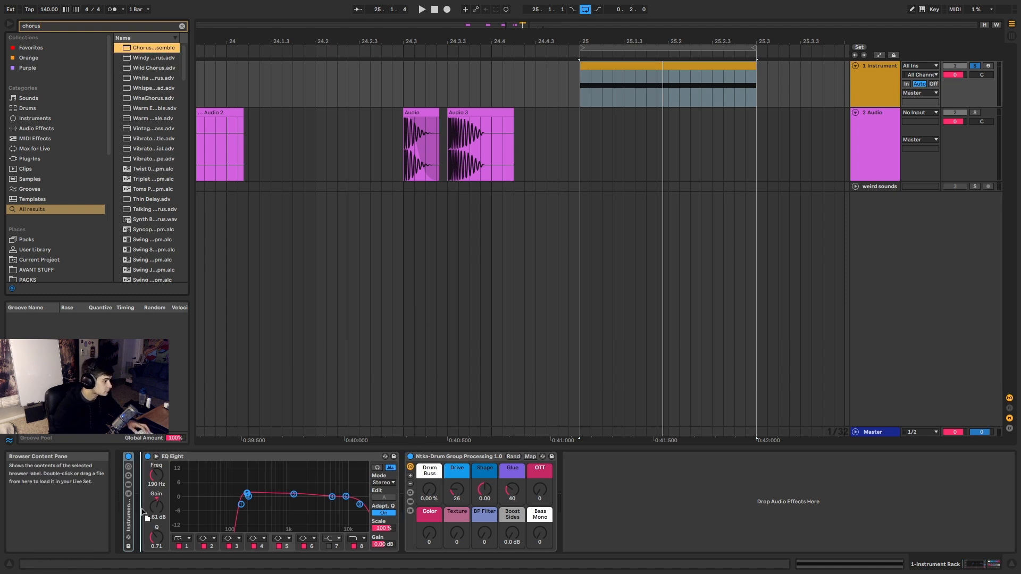
drag(141, 509, 141, 509)
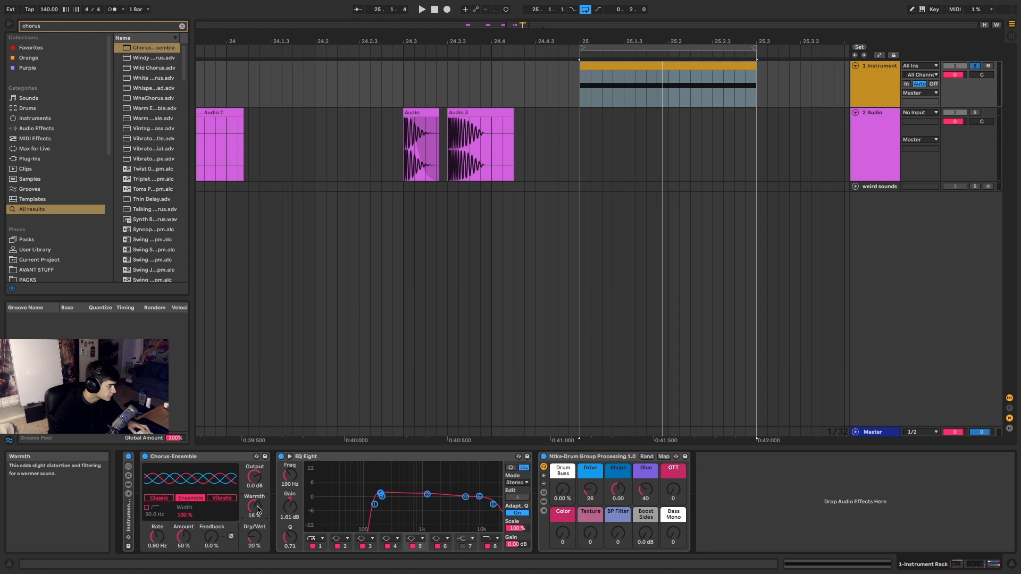
click(867, 432)
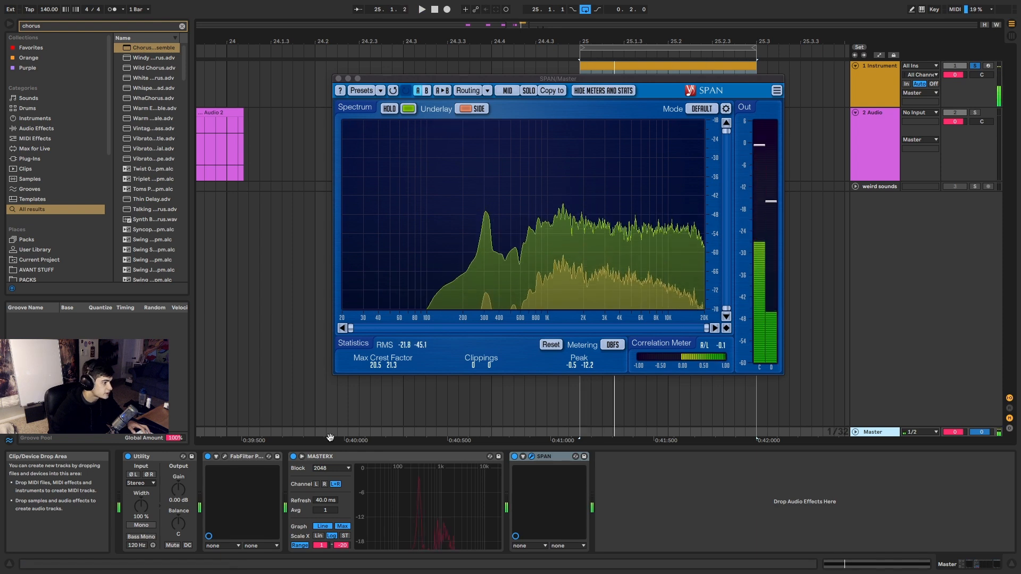
click(868, 87)
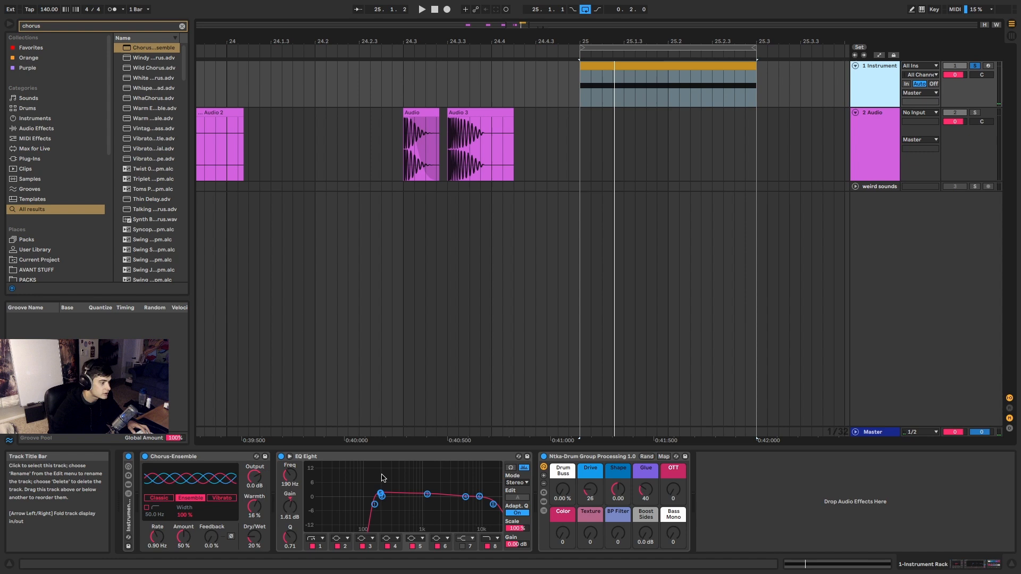
Group the Chorus-Ensemble into an Audio Effect Rack, add a second chain, name the first chain chorus and set its dry/wet to 100%.
click(206, 458)
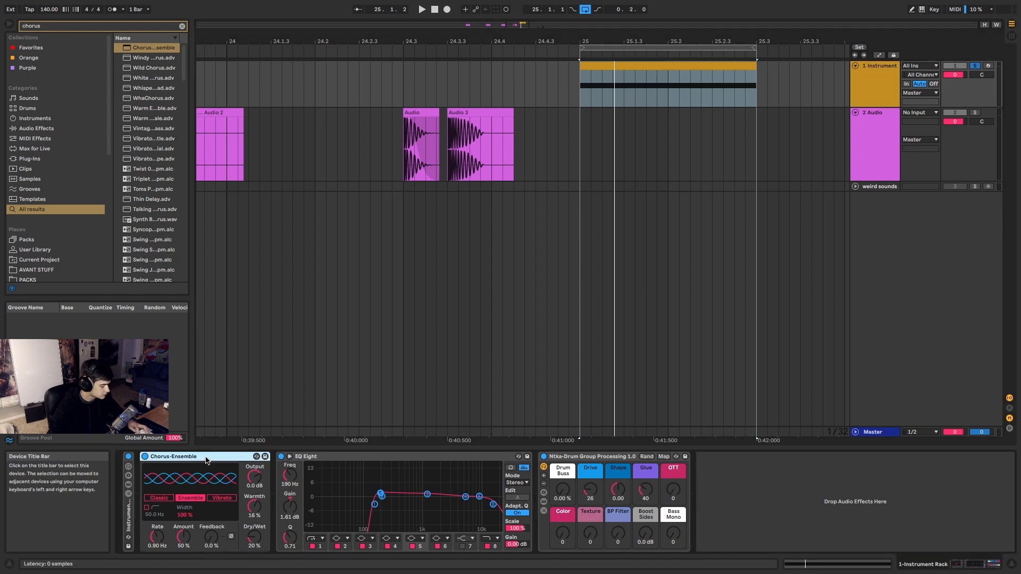
key(super+g)
double_click(146, 505)
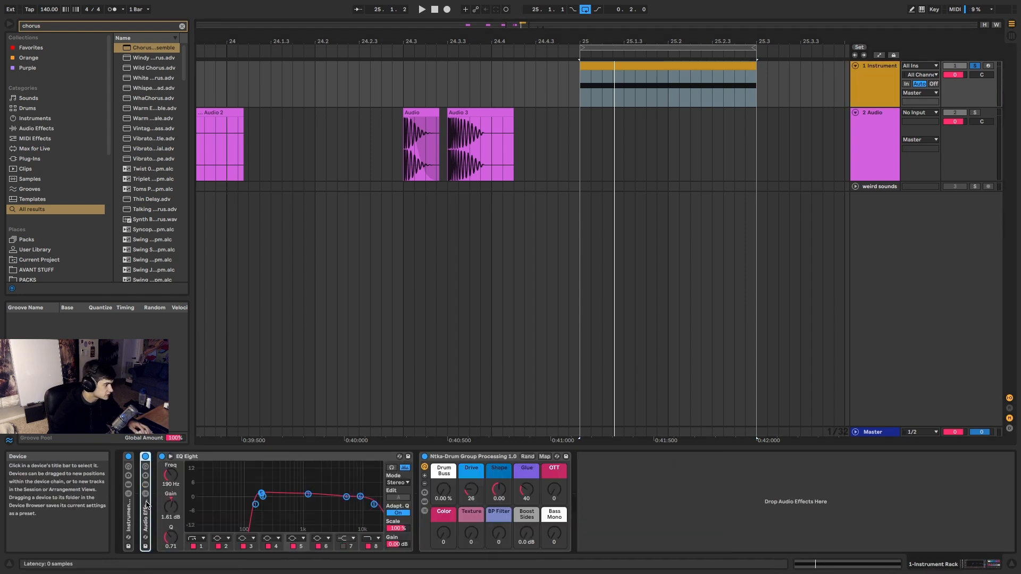
double_click(148, 504)
click(146, 494)
click(170, 482)
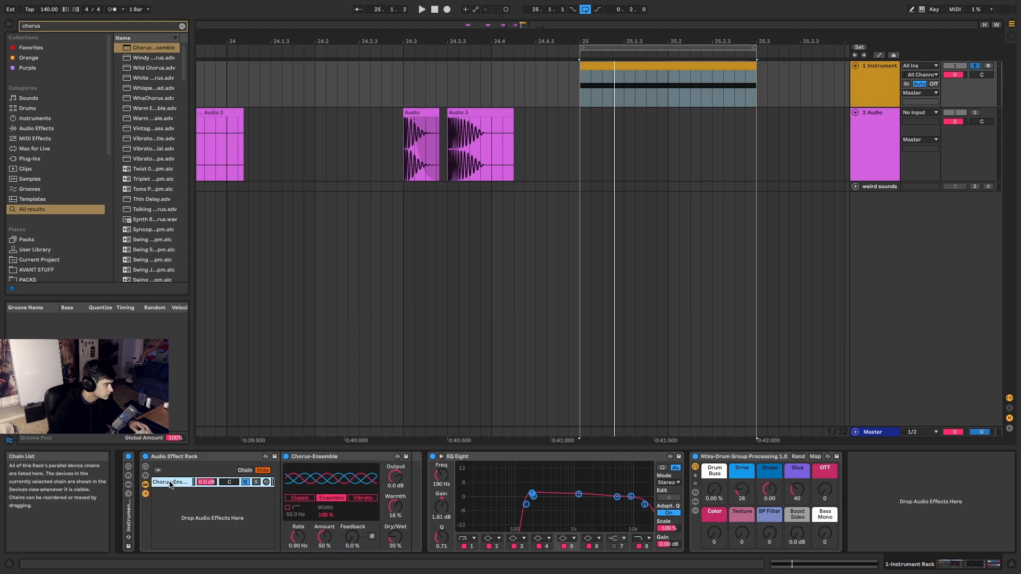
right_click(172, 506)
click(183, 511)
click(169, 483)
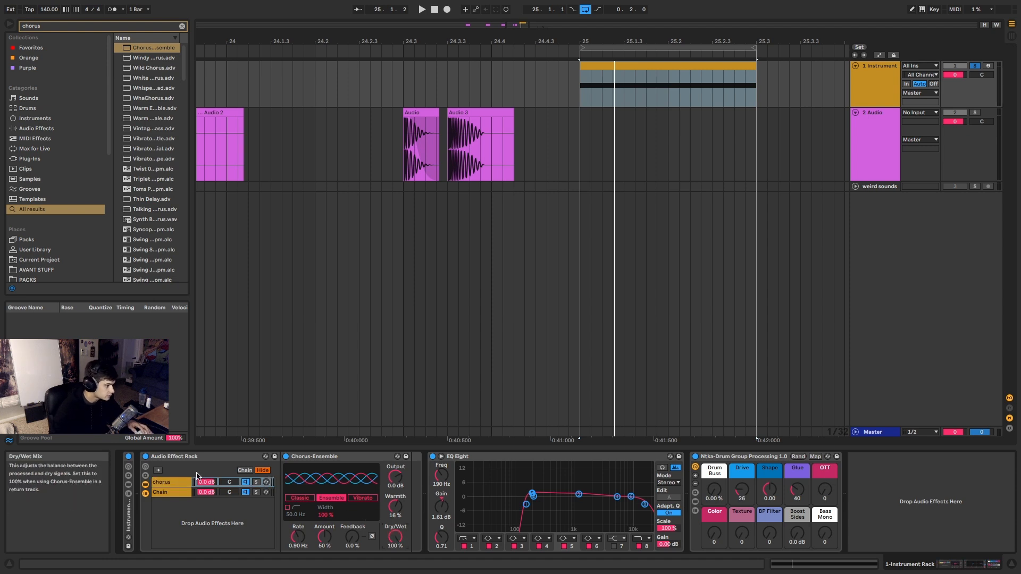
Rename the empty rack chain as dry and place it above the chorus chain.
click(168, 492)
key(ctrl+r)
text(dr)
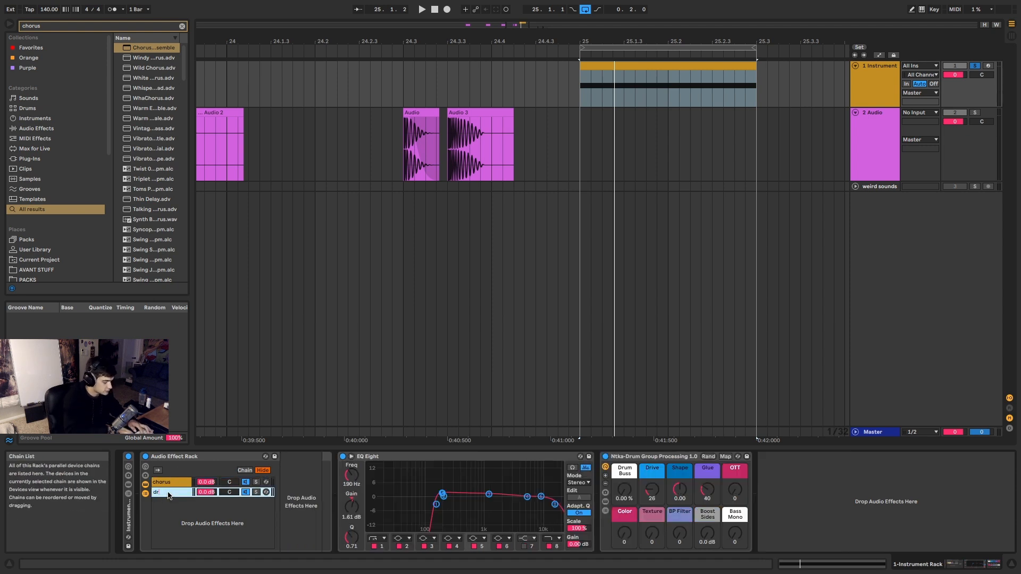
text(y)
key(Return)
drag(168, 492, 169, 479)
click(171, 494)
Insert an EQ Eight after the Chorus-Ensemble in the chorus chain and apply a low cut at about 160 Hz.
key(ctrl+f)
text(e)
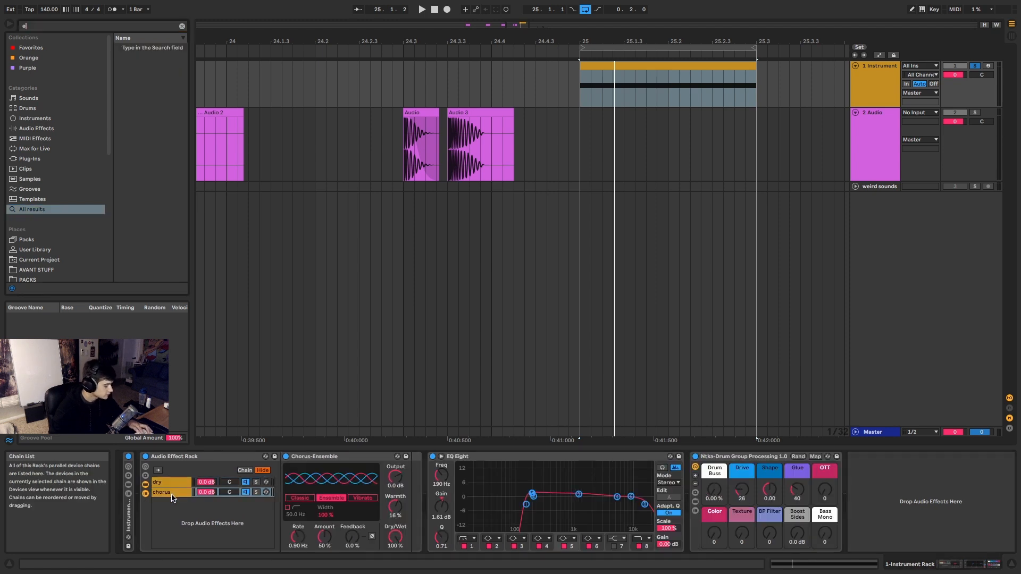
text(q)
drag(371, 302, 430, 500)
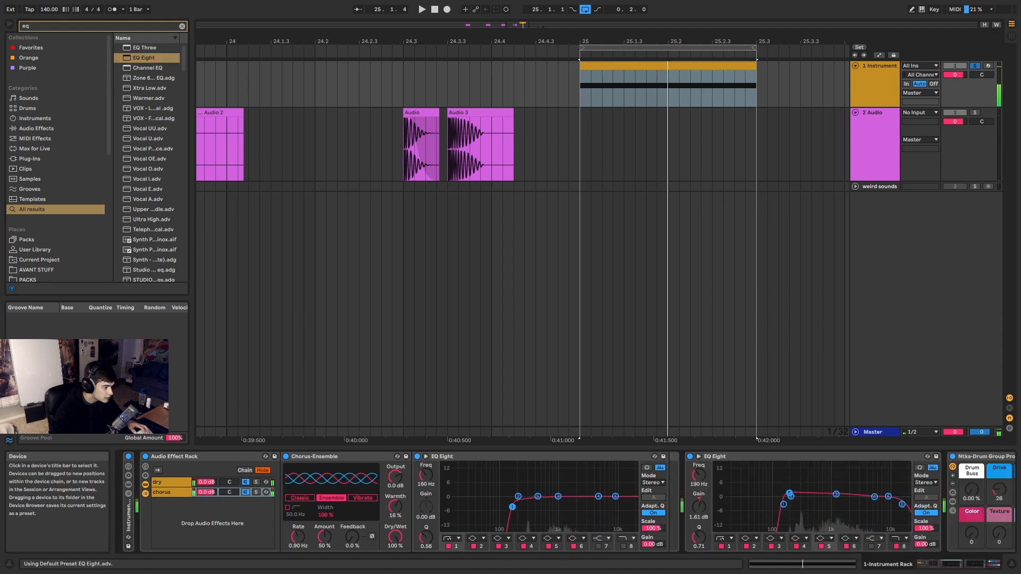
key(space)
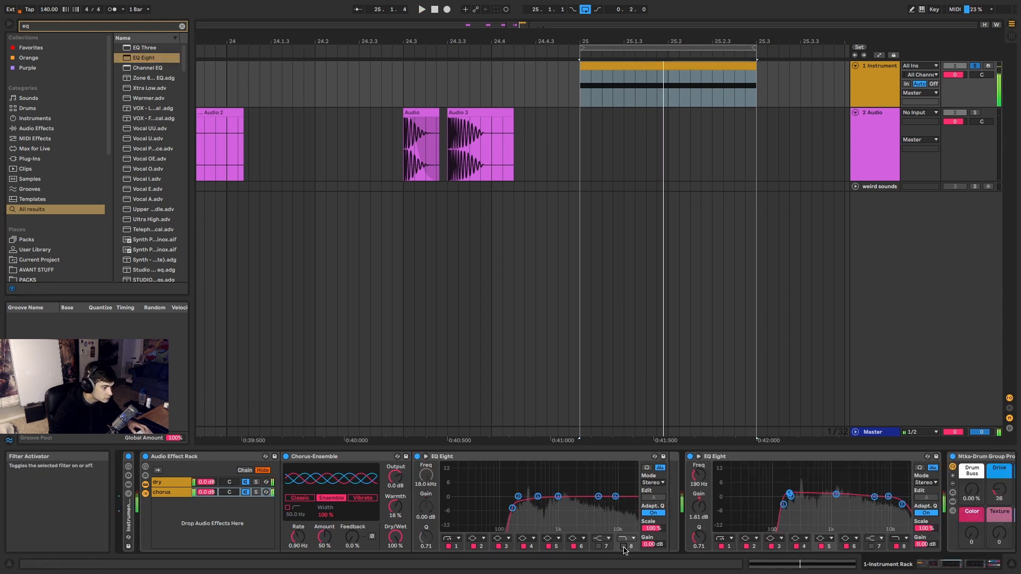
Cut about 2.4 dB at 1.11 kHz in the chorus chain's EQ Eight and set the Chorus-Ensemble amount to 100%.
drag(557, 497, 561, 501)
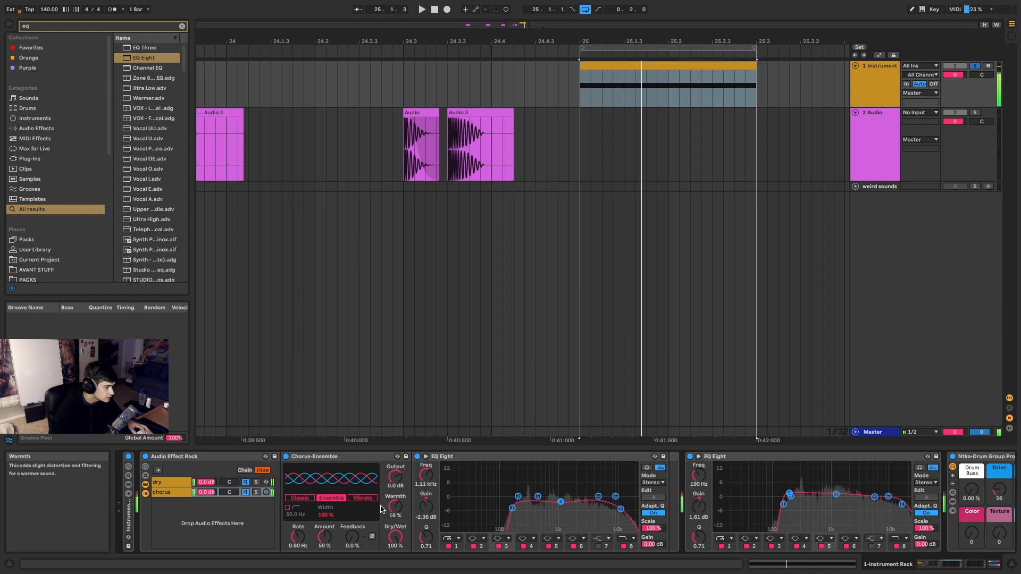
drag(395, 507, 395, 462)
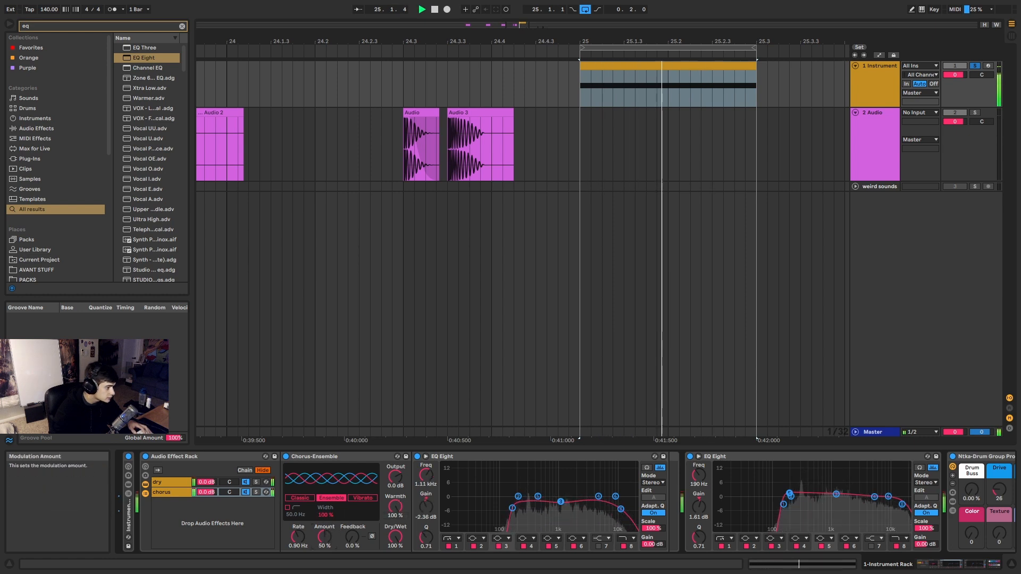
drag(325, 536, 325, 506)
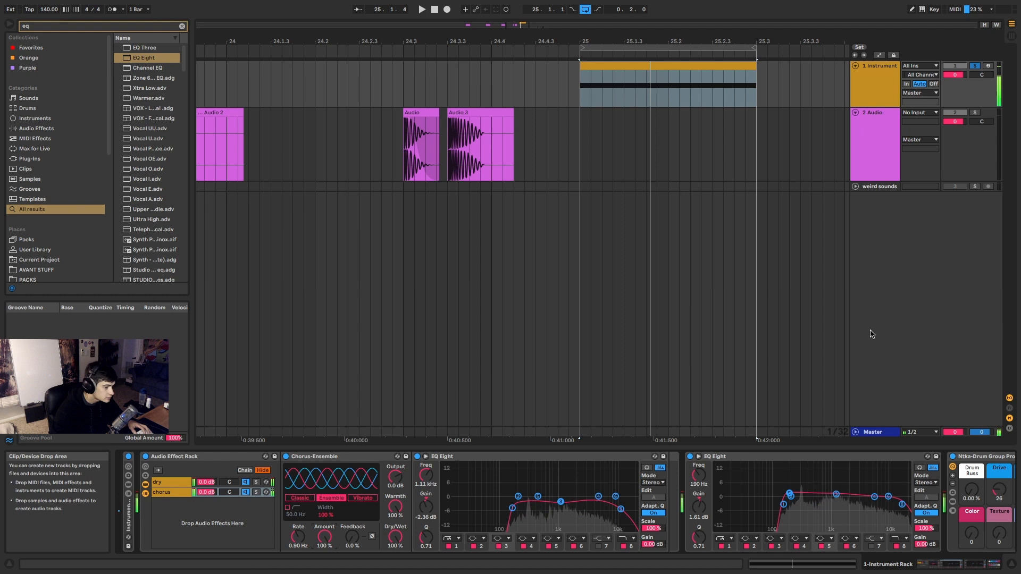
Check the widened sound's side signal in the master's SPAN and return to the instrument track's devices.
click(875, 432)
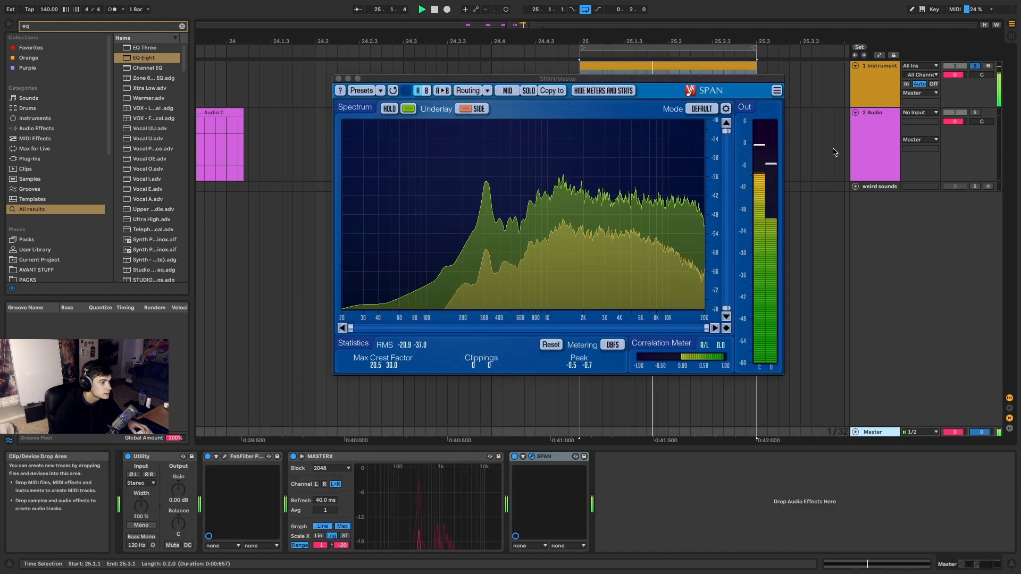
click(881, 94)
key(space)
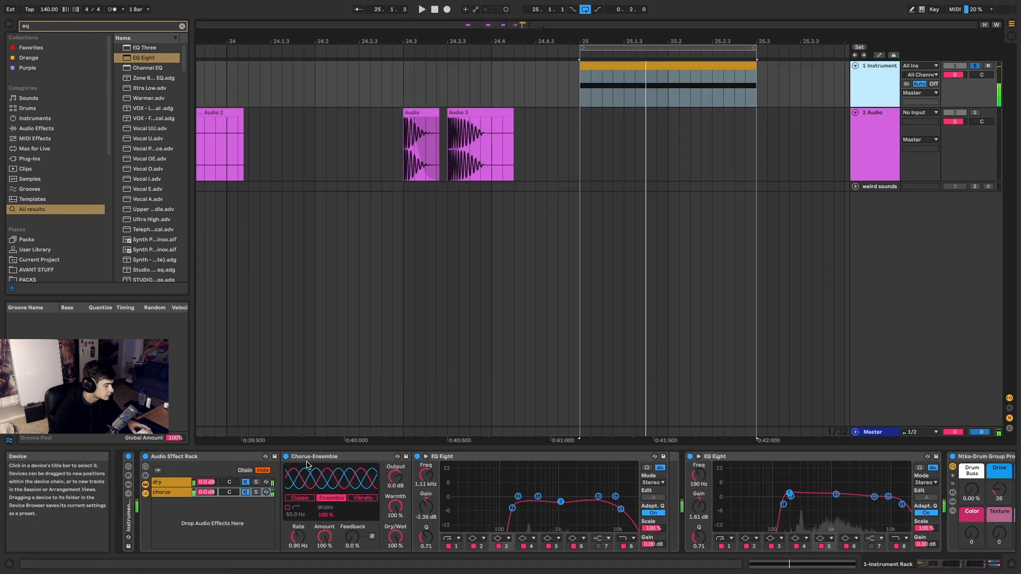
Solo the chorus chain and set its volume to -3.0 dB, comparing it with the soloed dry chain.
click(256, 493)
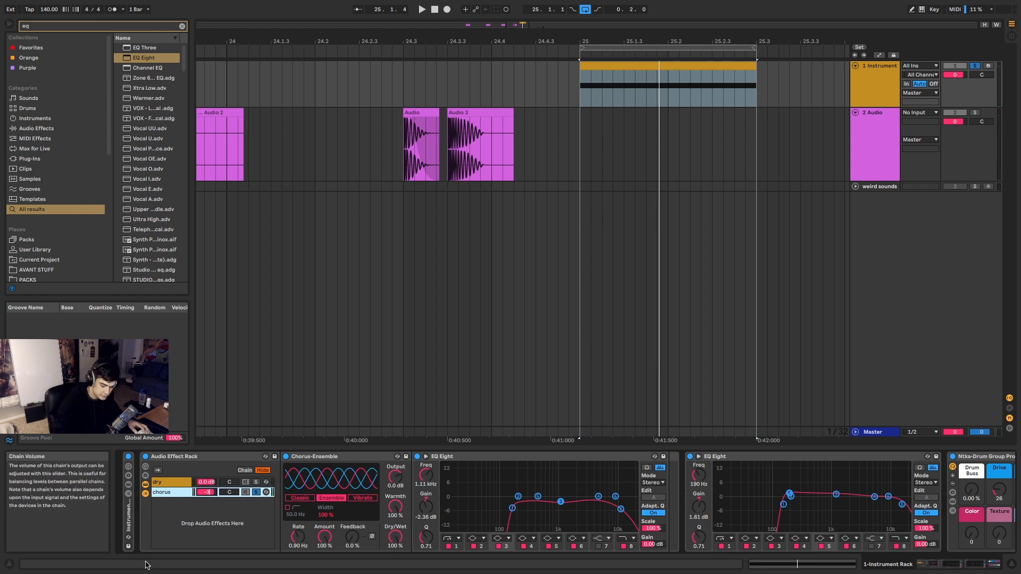
key(Return)
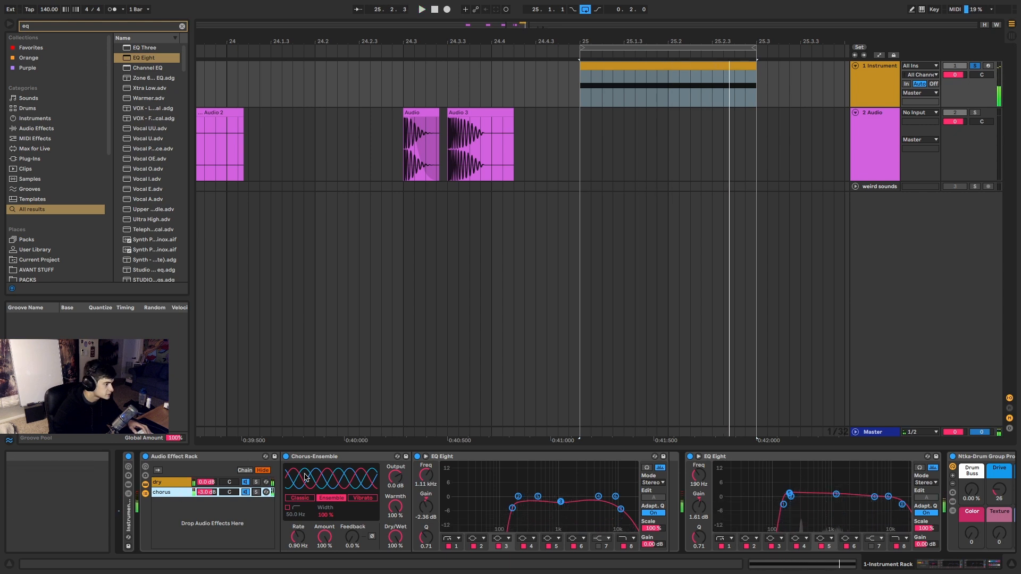
click(173, 483)
click(173, 492)
click(174, 483)
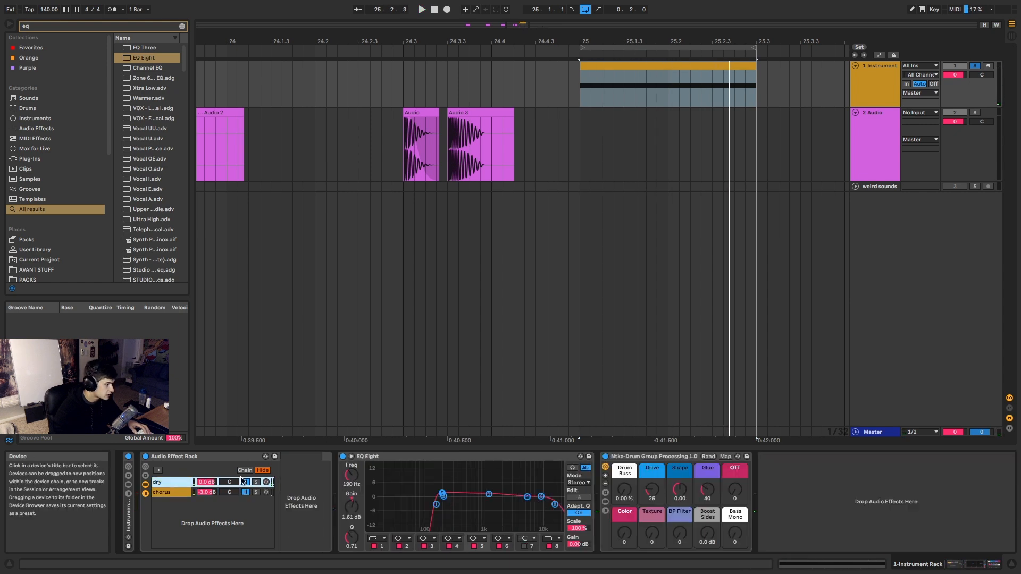
click(256, 482)
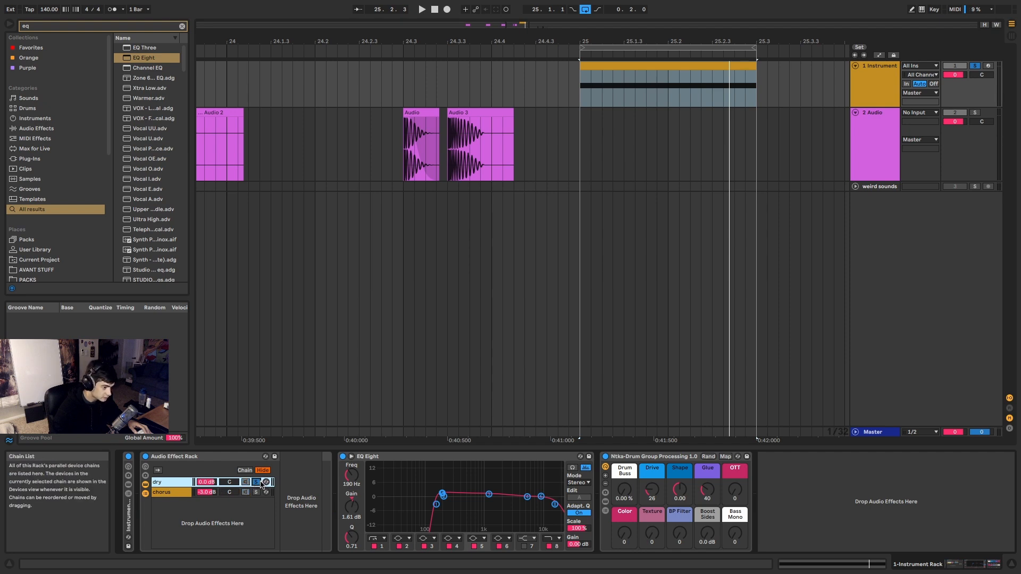
click(256, 482)
Raise Boost Sides in the Drum Group Processing rack to about 5.1 dB while checking the side signal in the master's SPAN.
key(space)
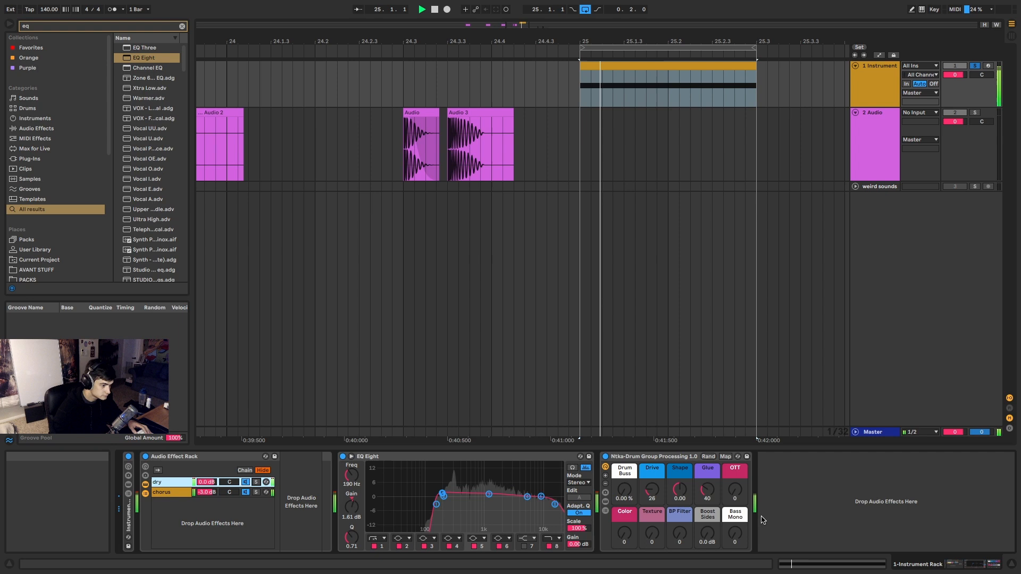
key(space)
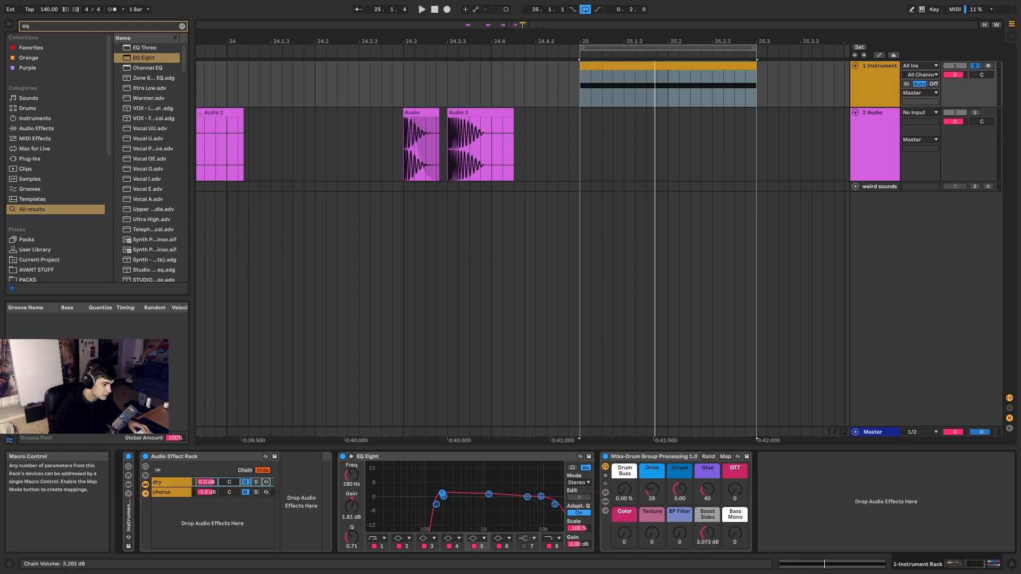
key(space)
click(873, 432)
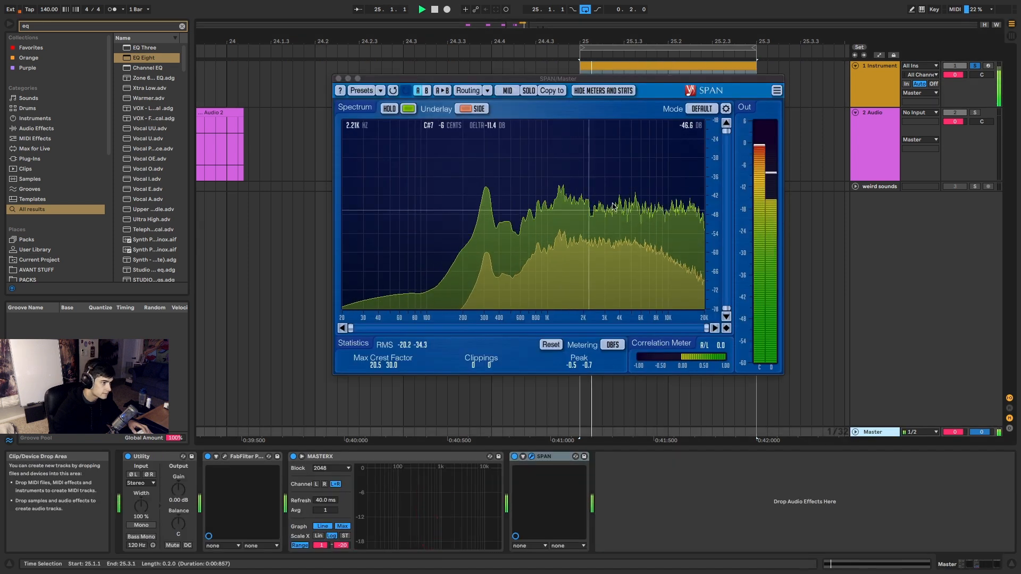
click(870, 143)
click(883, 94)
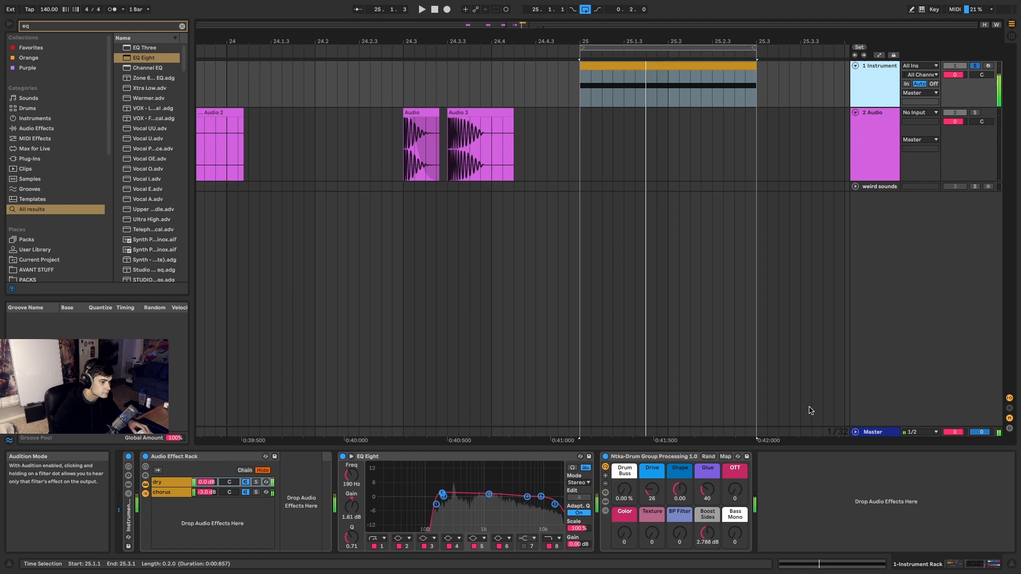
click(878, 435)
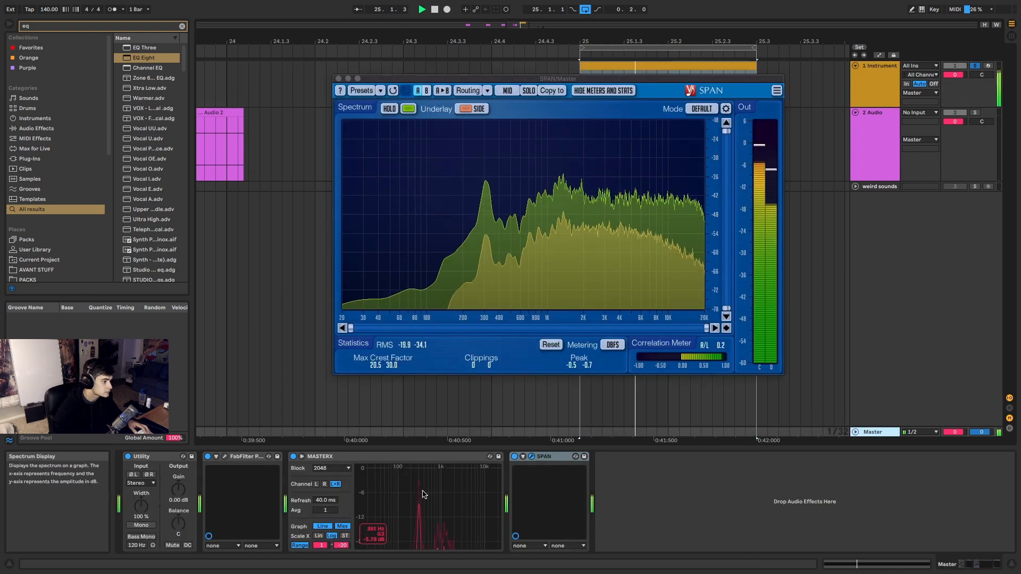
click(878, 149)
click(883, 89)
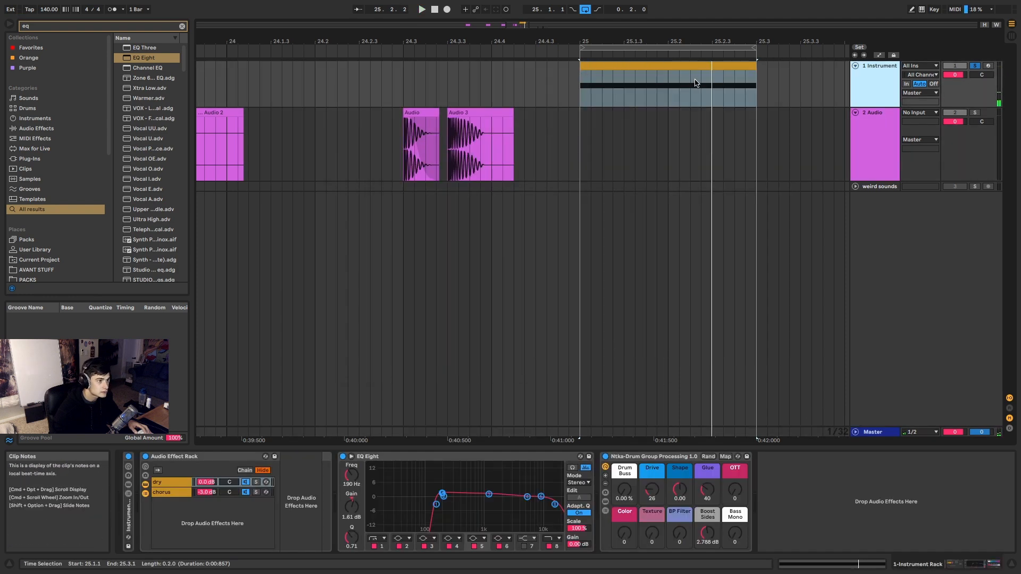
click(696, 69)
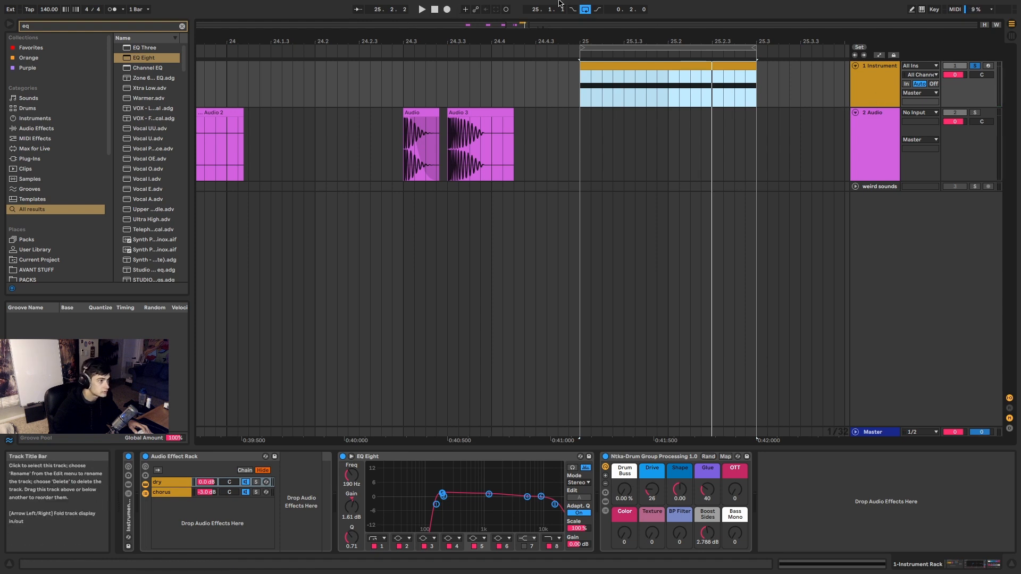
key(space)
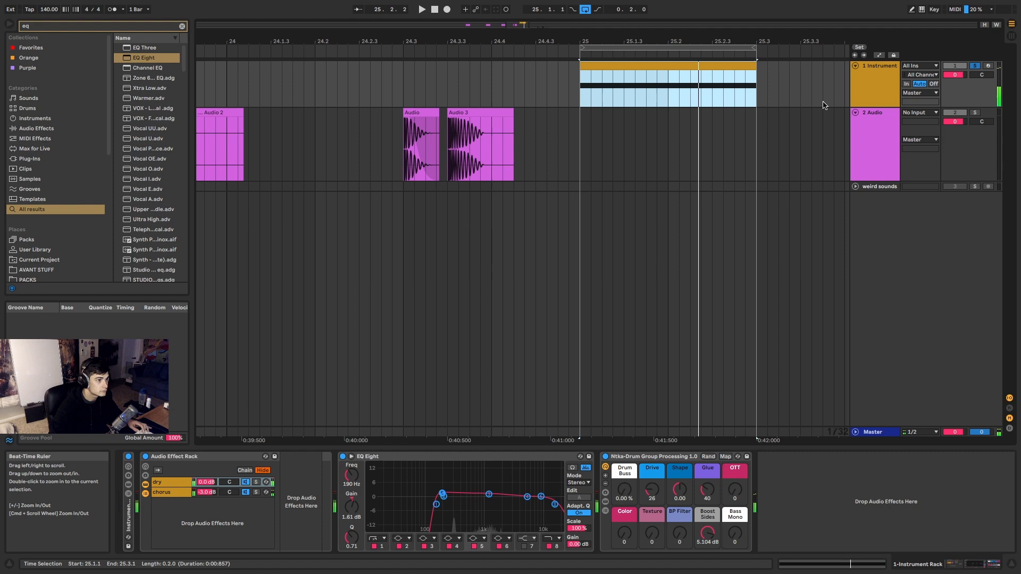
Route the instrument track's Post Mixer output into the 2 Audio track, arm it and record the looped sound.
click(878, 120)
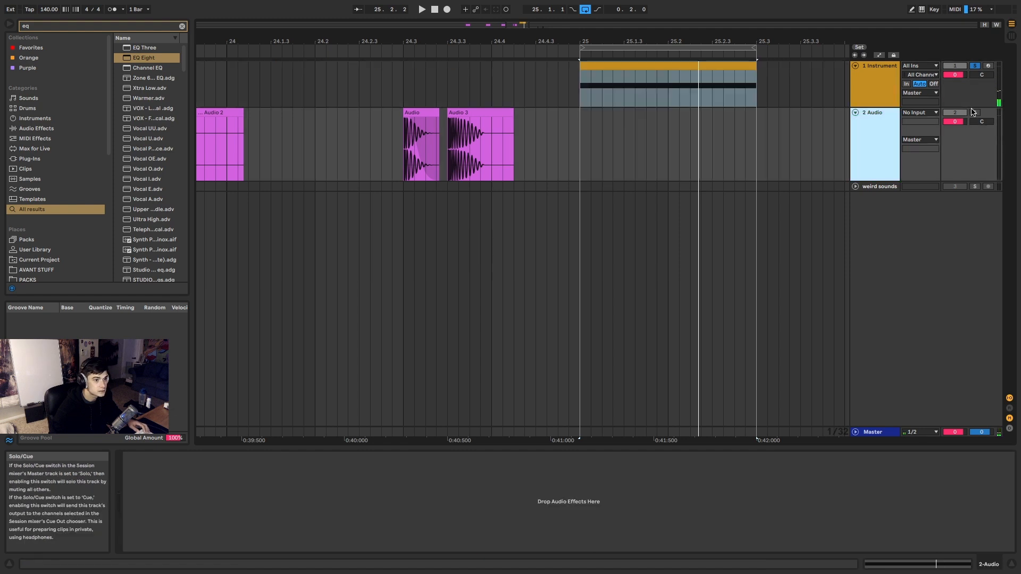
click(922, 114)
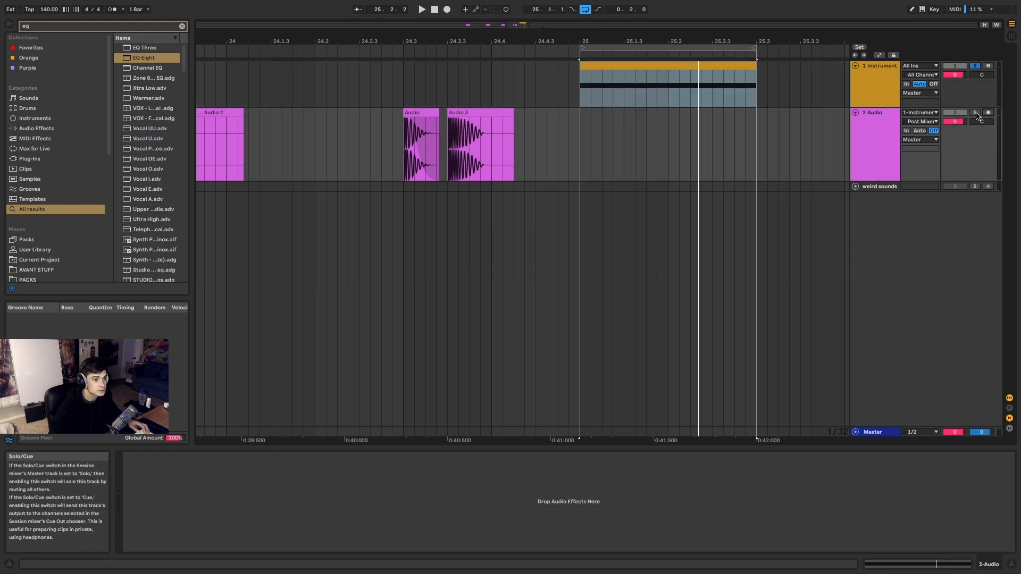
click(450, 9)
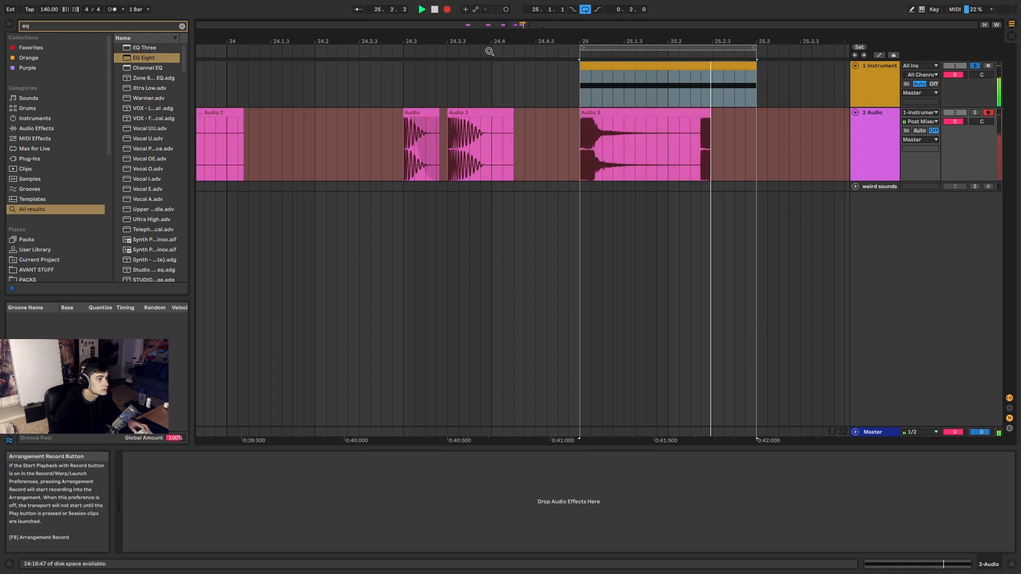
key(space)
Move the newly recorded audio clip from bar 25 to just before bar 26.
click(630, 112)
scroll(606, 121, up, 5)
scroll(542, 125, down, 3)
scroll(541, 126, down, 5)
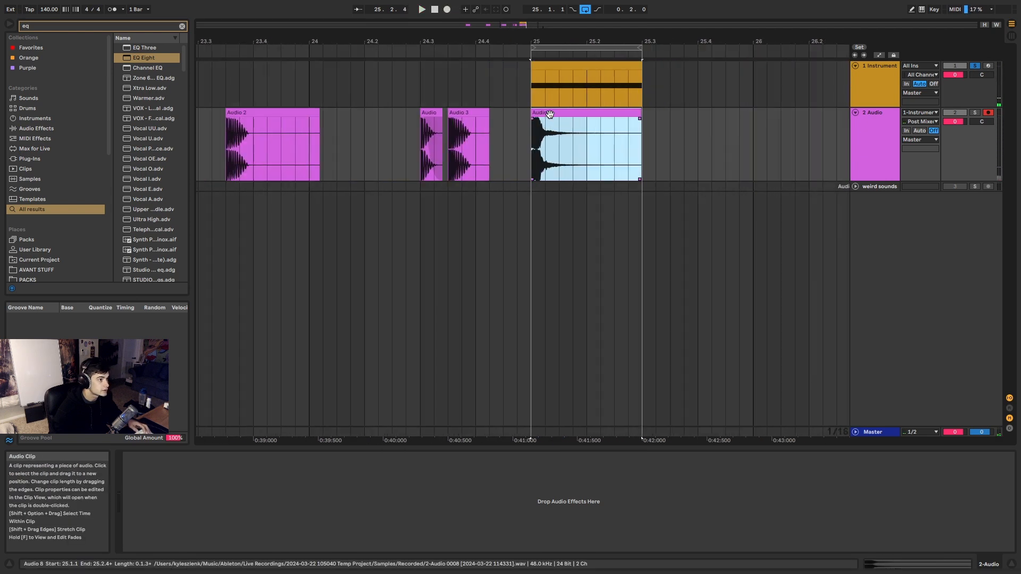
drag(548, 113, 755, 126)
Unfold the Instrument Rack and reshape LFO 1's decay curve in the fundamental chain's Serum.
click(604, 66)
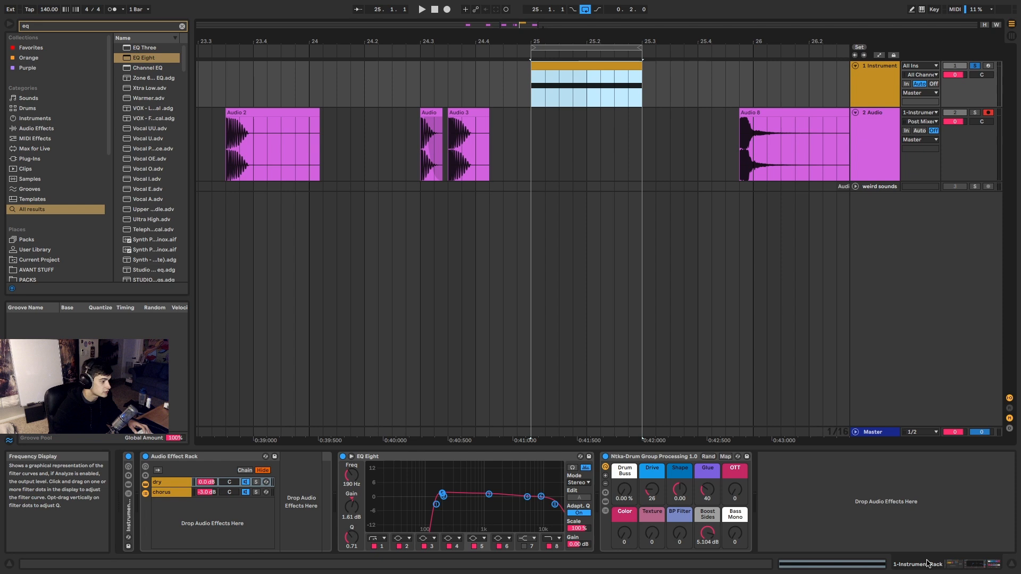
click(958, 565)
click(128, 524)
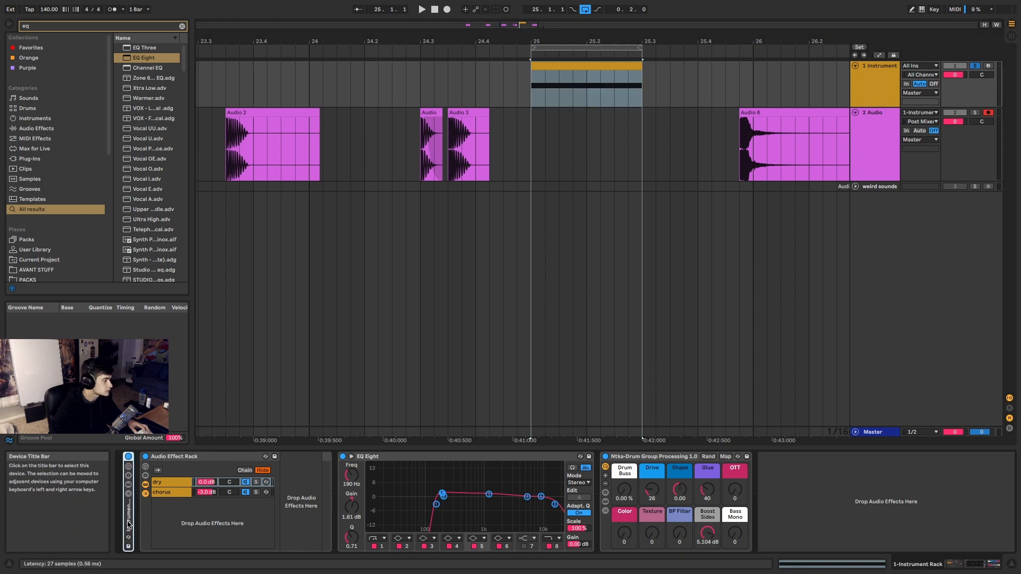
double_click(128, 527)
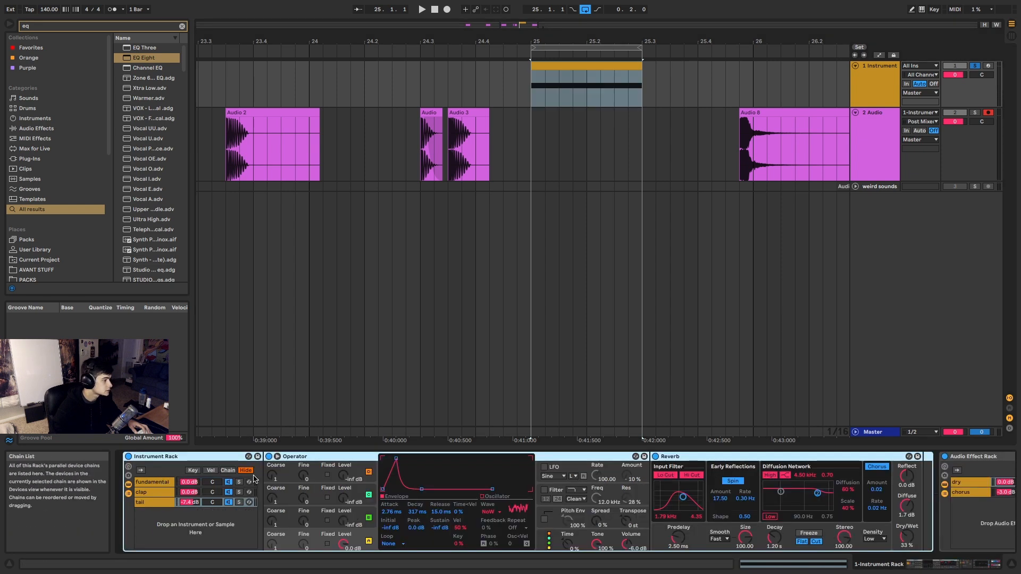
click(161, 484)
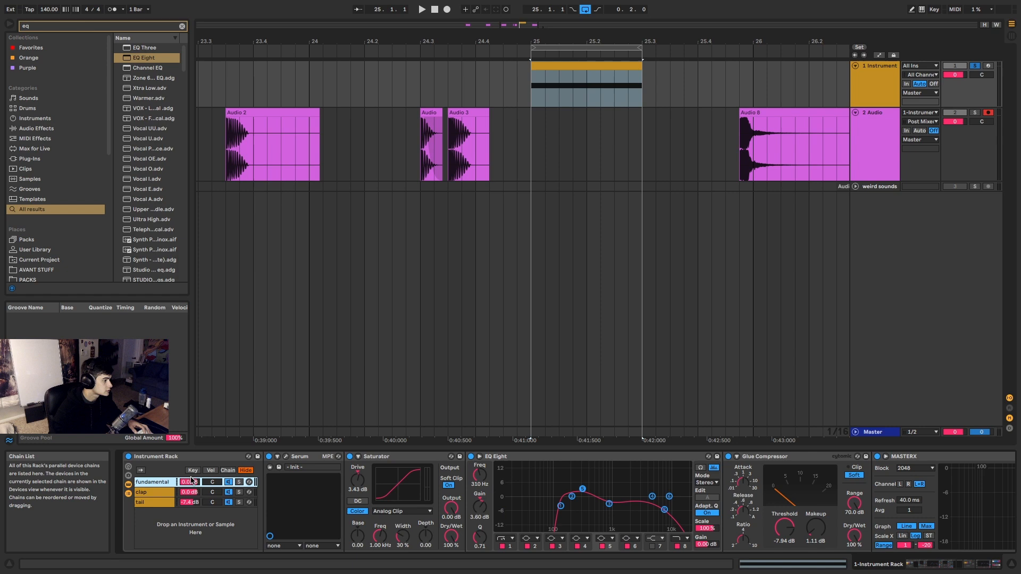
click(286, 456)
key(space)
drag(745, 316, 749, 264)
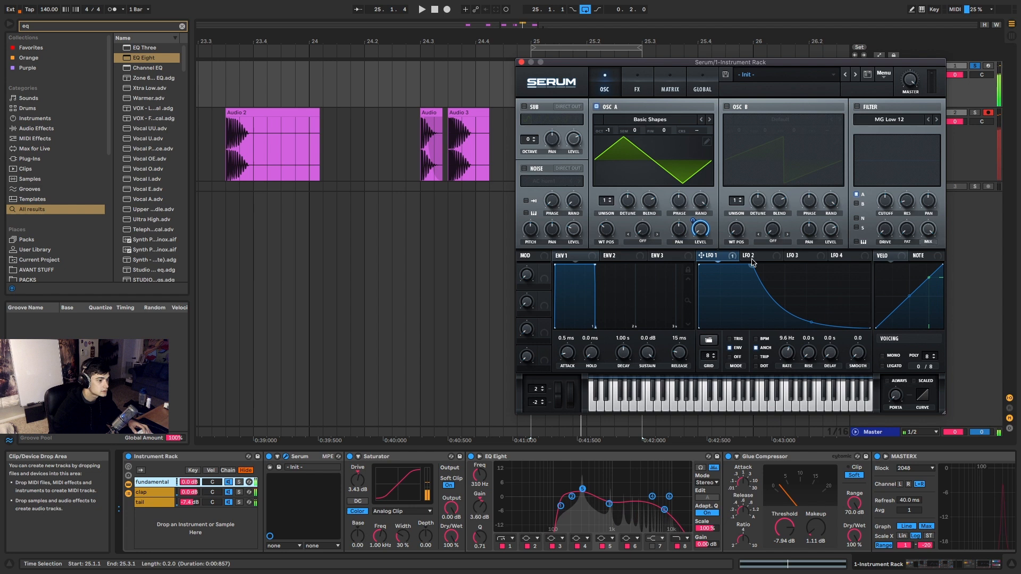
Slow LFO 1's rate to 4.1 Hz in the clap chain's Serum.
click(153, 492)
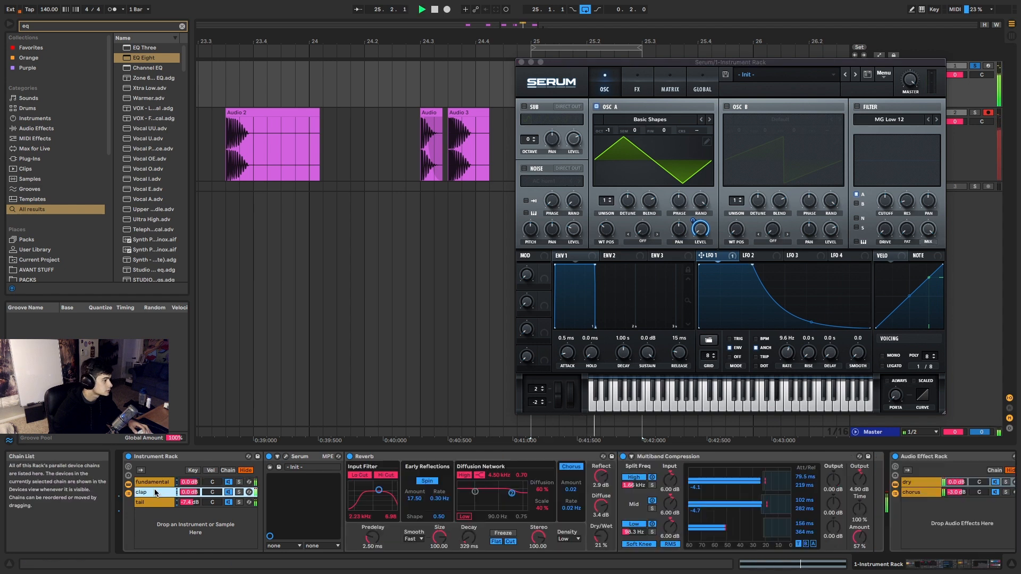
click(287, 457)
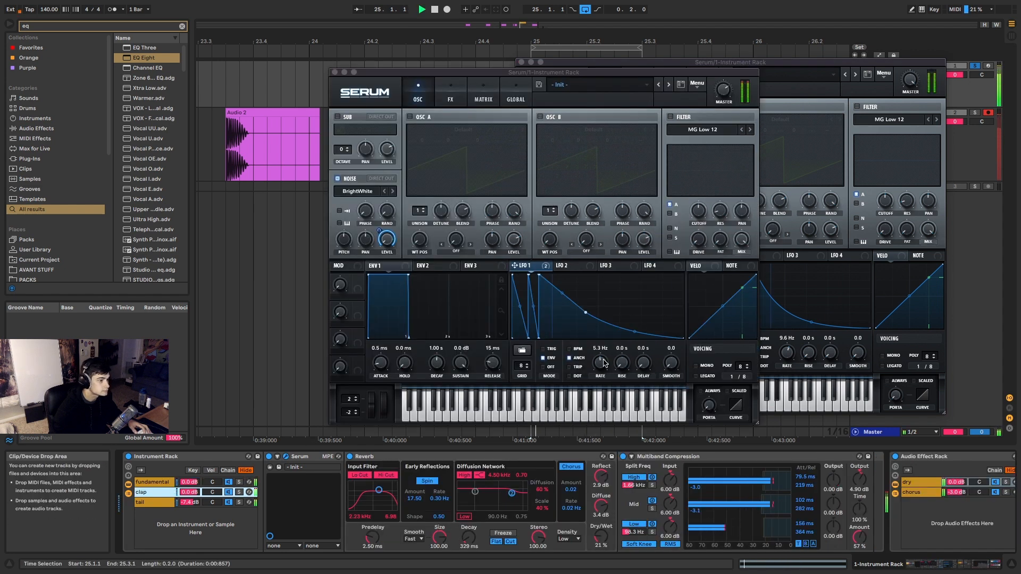
drag(617, 349, 605, 368)
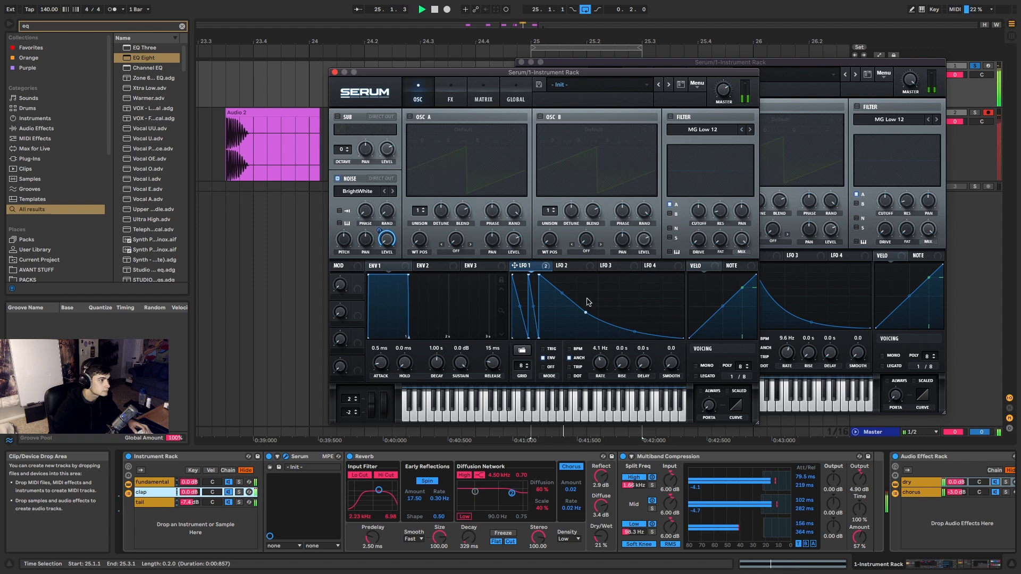
Set the low band frequency of the clap Serum's EQ effect to 1535 Hz and close the plugin window.
click(450, 95)
key(space)
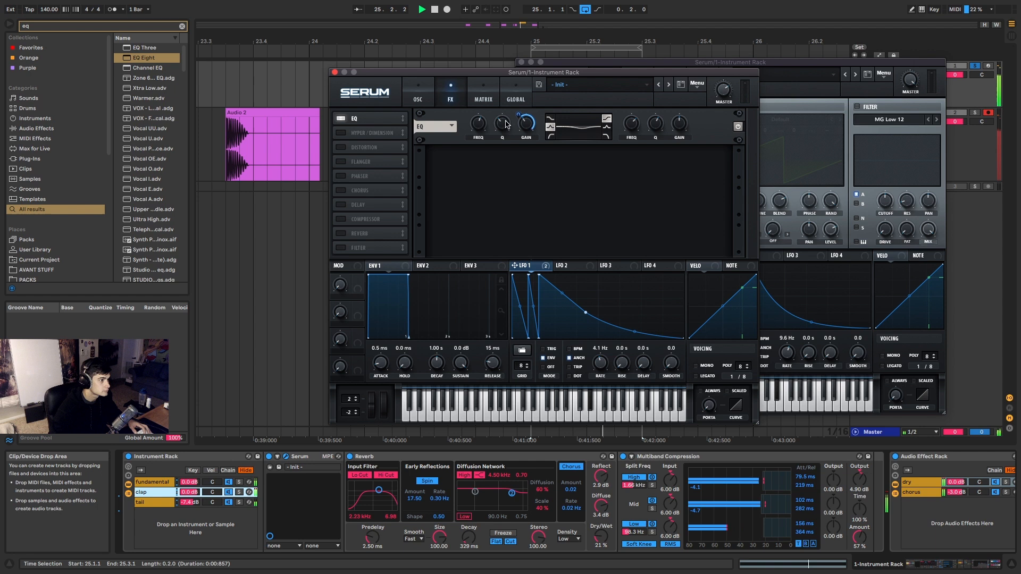
drag(477, 135, 483, 126)
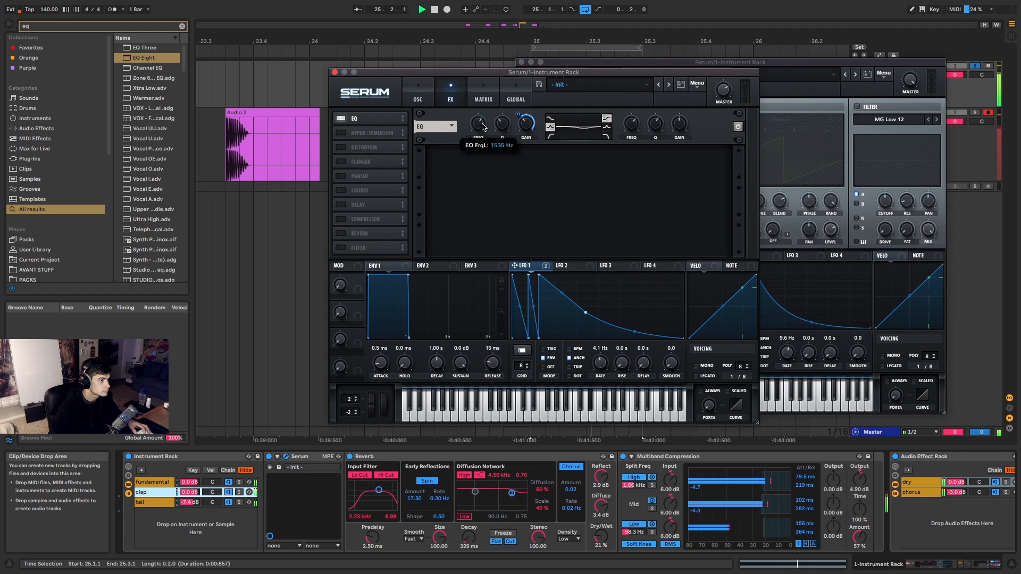
click(334, 72)
Set the tail chain's Operator envelope decay to 376 ms.
click(152, 502)
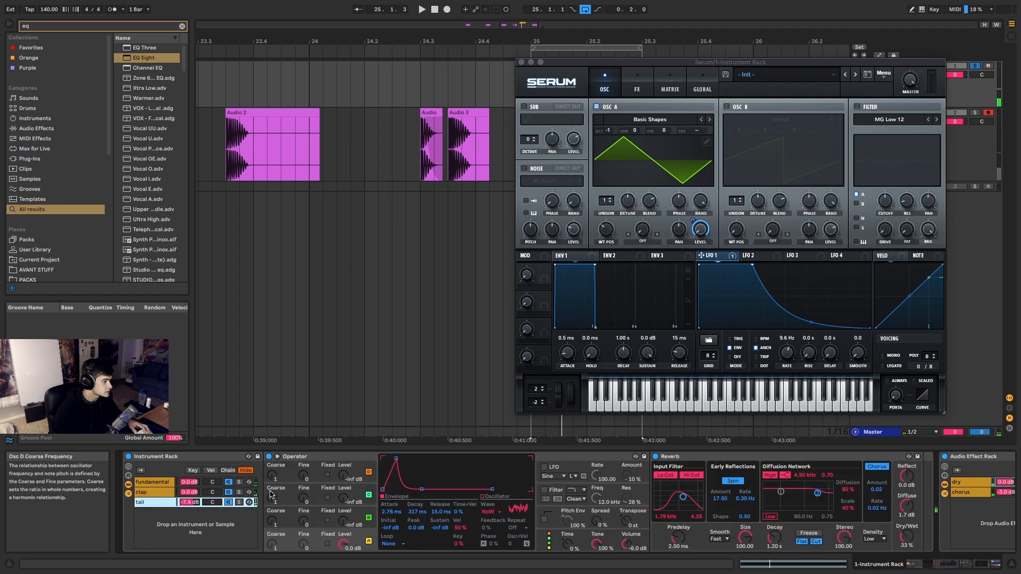
key(space)
drag(417, 512, 418, 509)
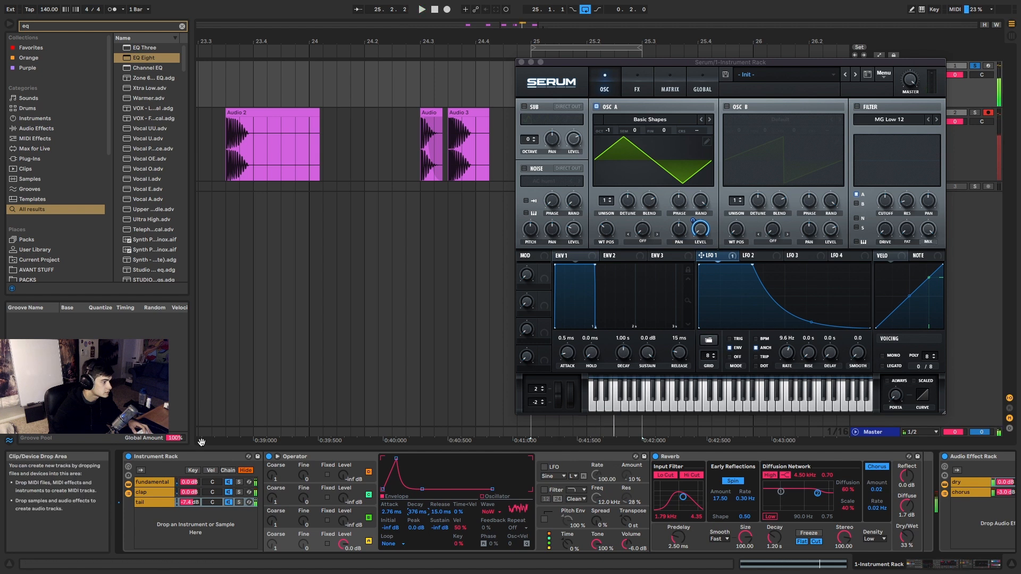
Shorten the initial plateau of LFO 1 in the fundamental chain's Serum and audition the change.
click(152, 482)
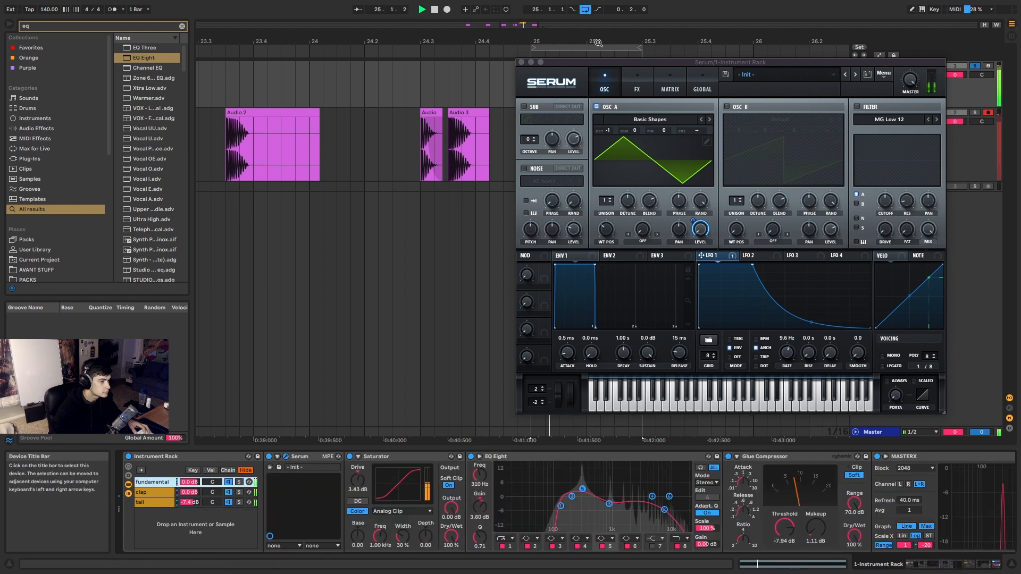
drag(752, 265, 744, 246)
key(space)
key(space)
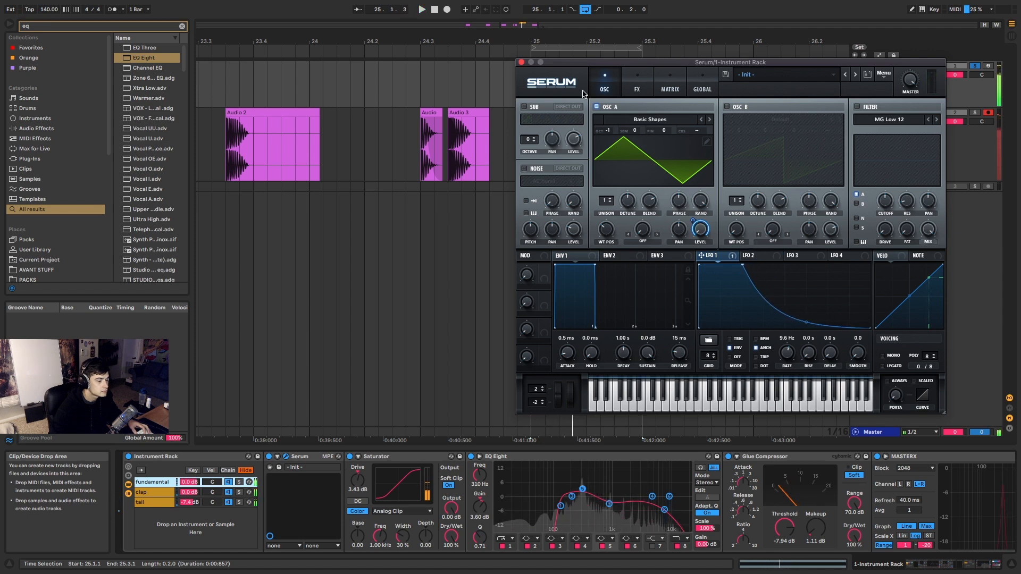
Close the fundamental chain's Serum window, record the new variation to the audio track and move the recorded clip to bar 27.
click(522, 62)
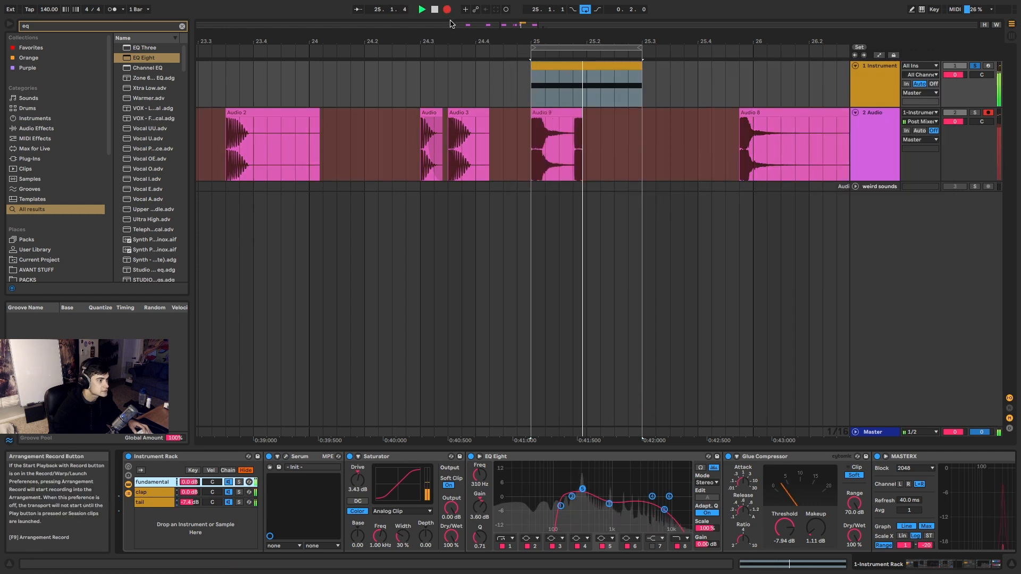
click(584, 115)
drag(584, 115, 732, 114)
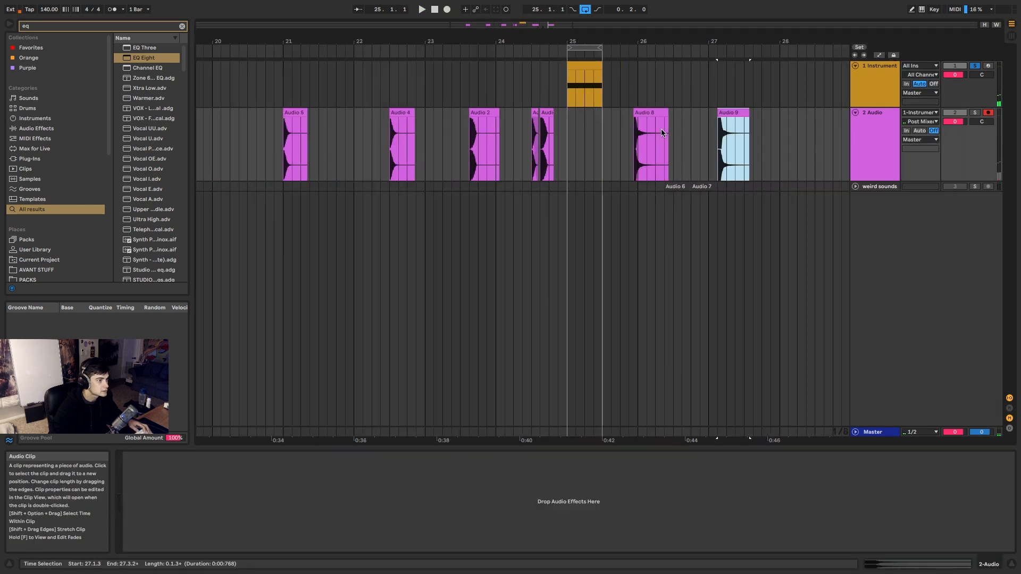
Play back the MIDI clip on the instrument track, then delete the clip.
click(583, 69)
key(z)
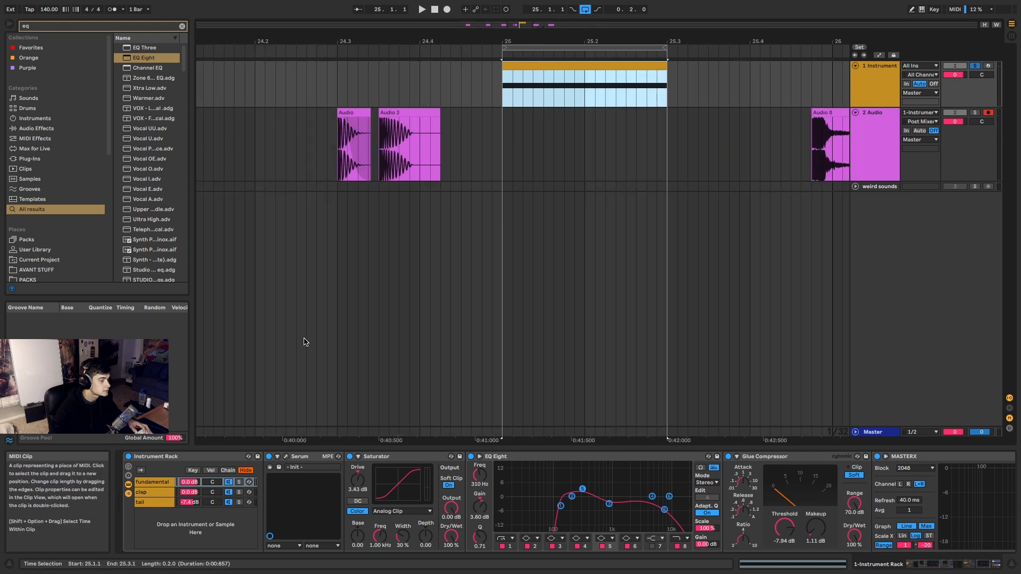
key(space)
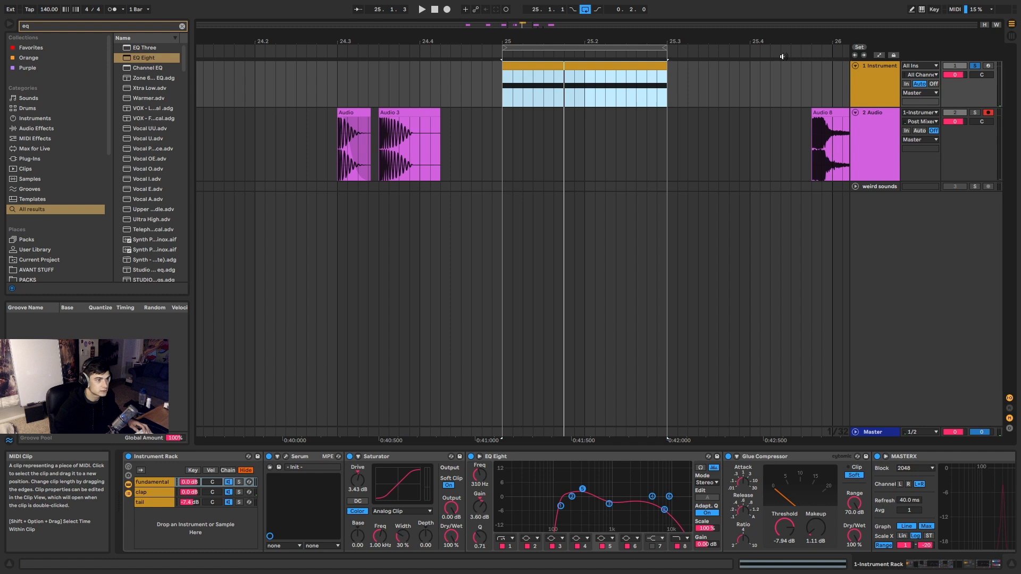
click(870, 78)
click(607, 67)
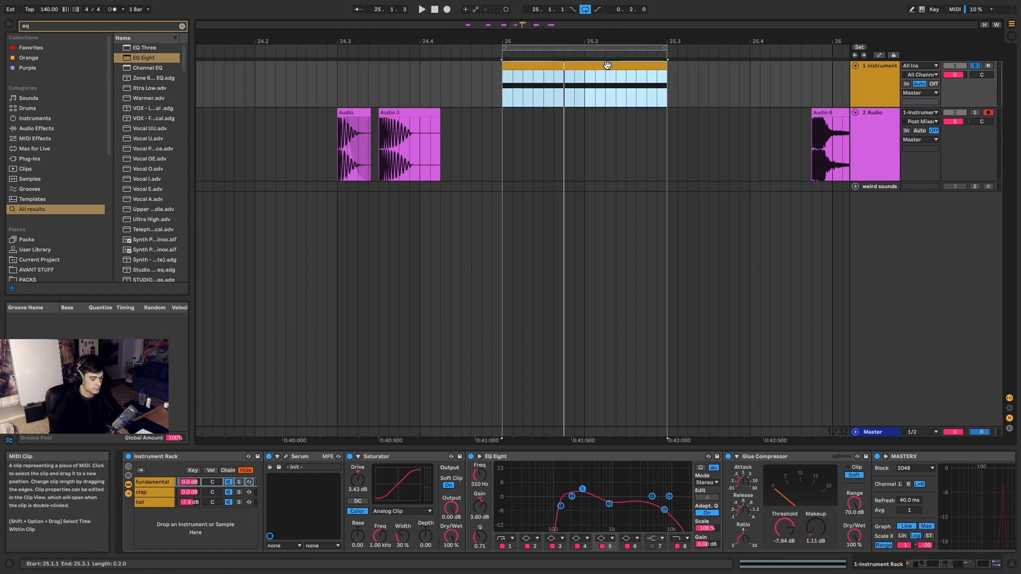
Insert an audio track below the instrument track with its input set to Resampling, and enlarge the track's height.
click(876, 79)
key(ctrl+t)
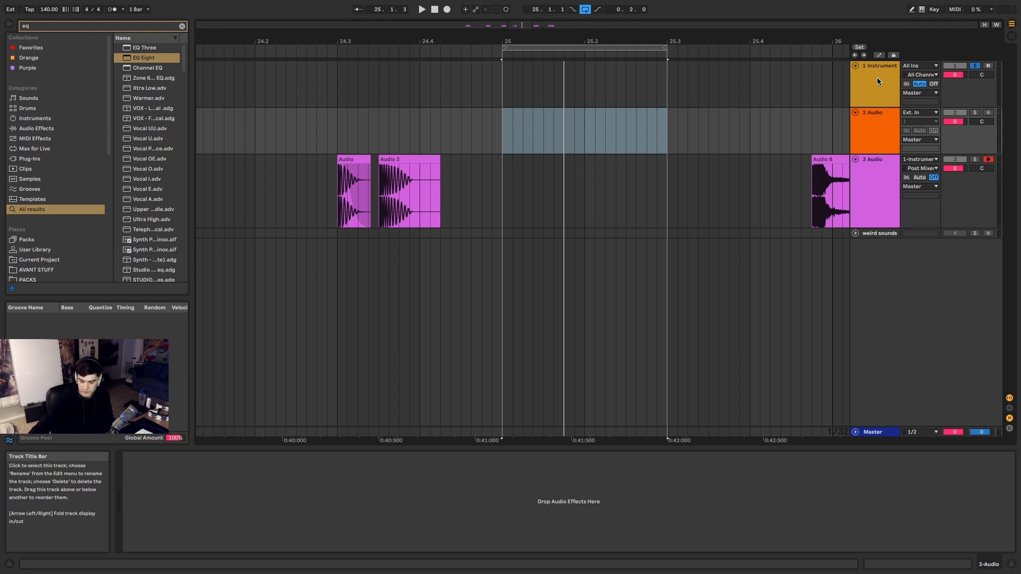
click(887, 128)
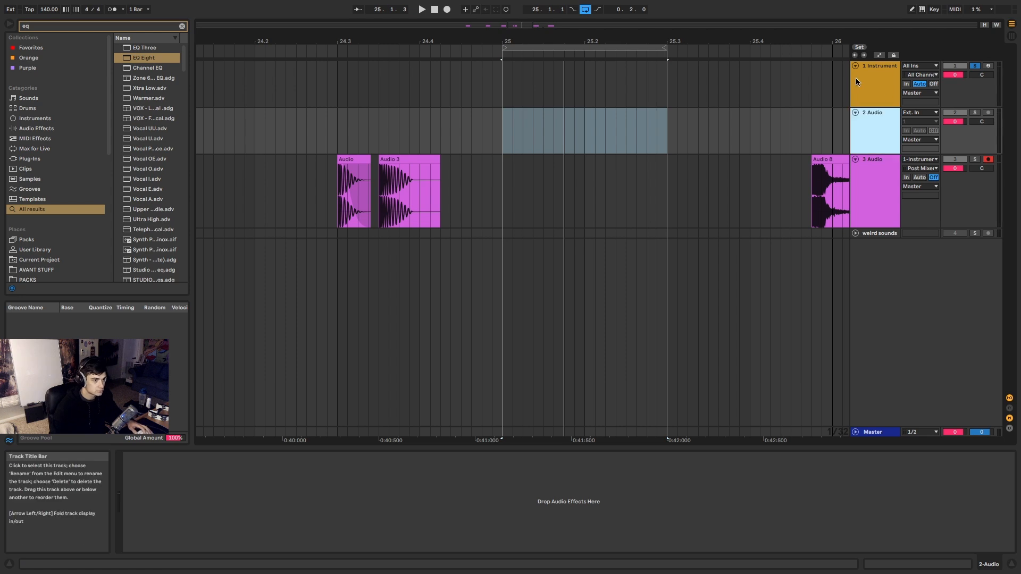
click(920, 115)
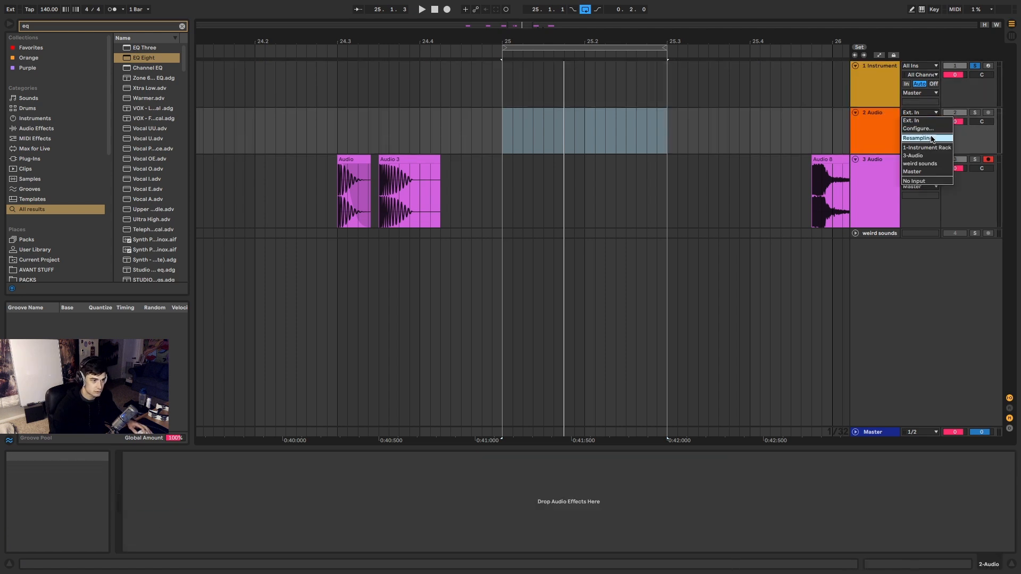
click(932, 140)
click(860, 133)
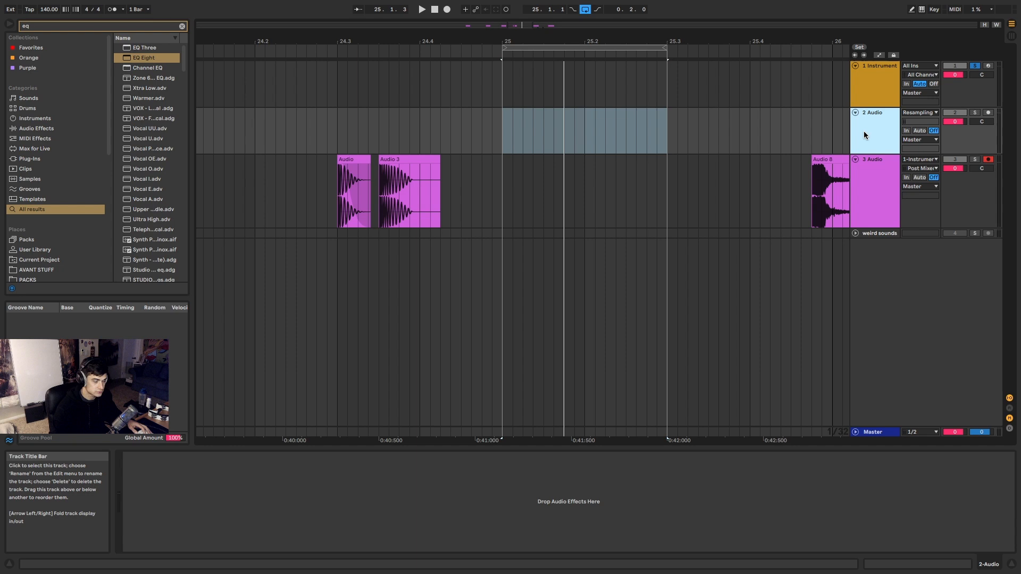
drag(875, 154, 876, 225)
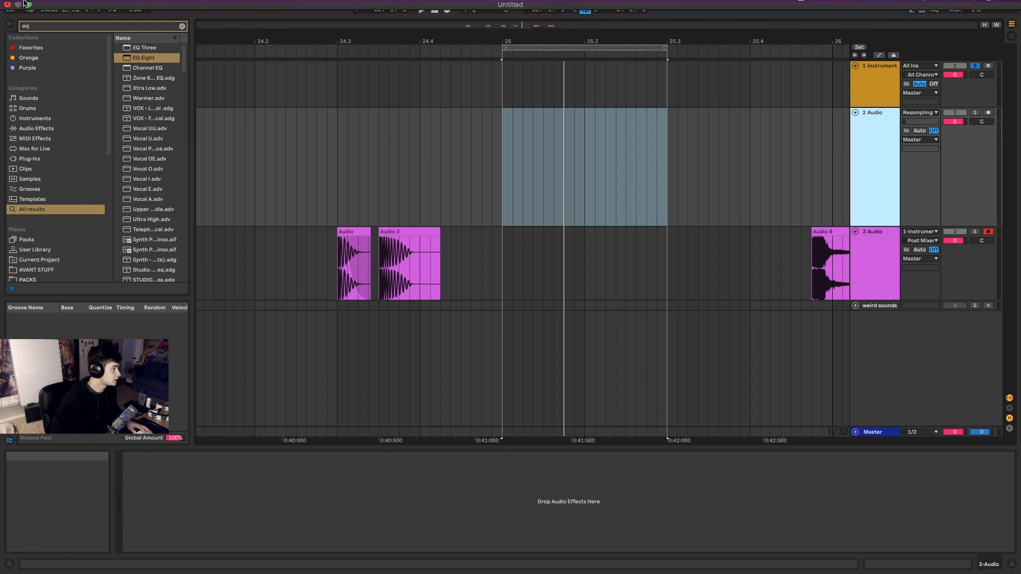
Set the audio input device to AT2020USB+ (2 In, 0 Out) in the preferences and close them.
click(36, 5)
click(58, 35)
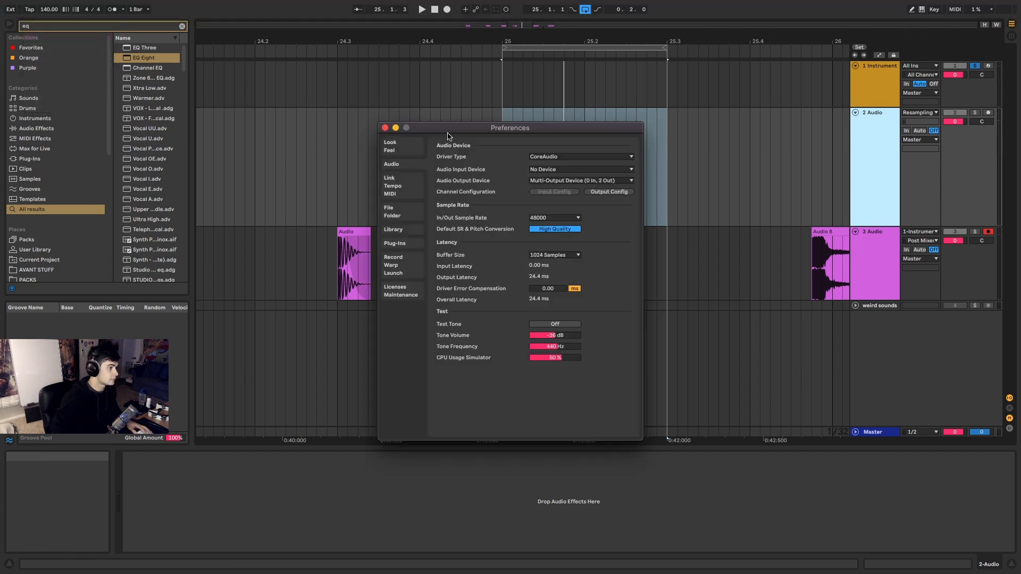
click(580, 170)
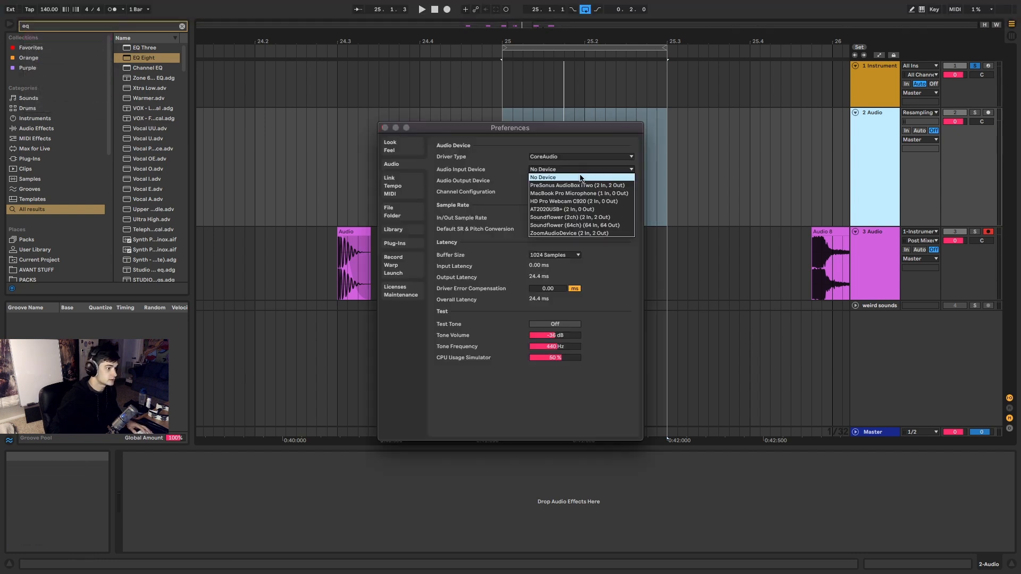
click(575, 209)
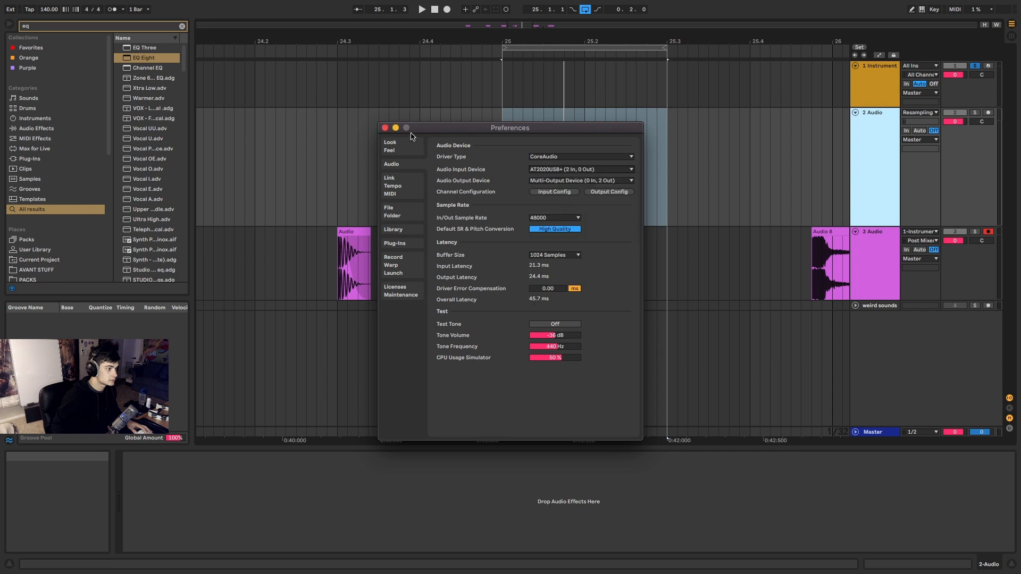
click(385, 129)
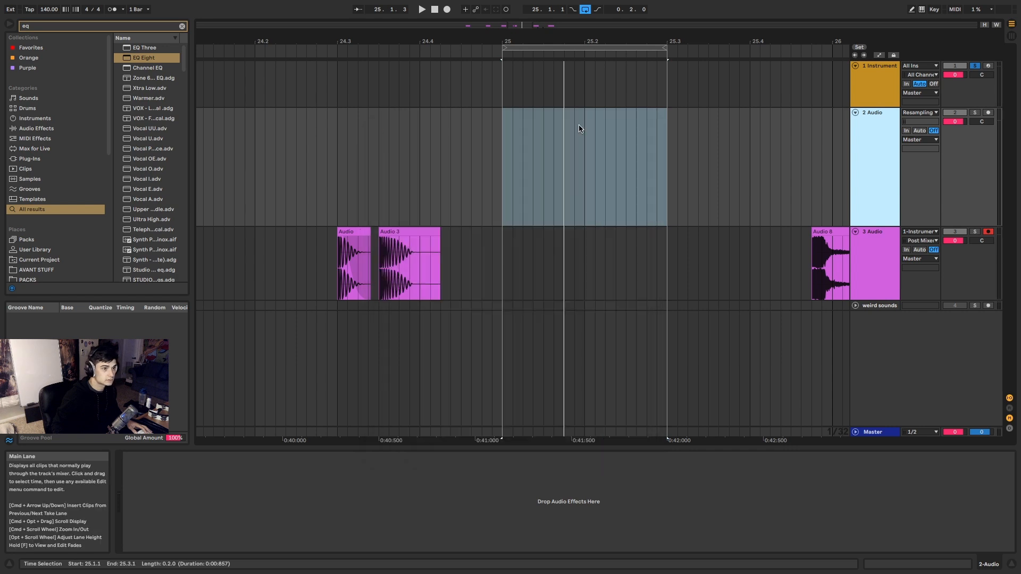
Arm the new audio track and set its monitoring to In and its input to Ext. In, channels 1/2.
click(962, 116)
click(932, 112)
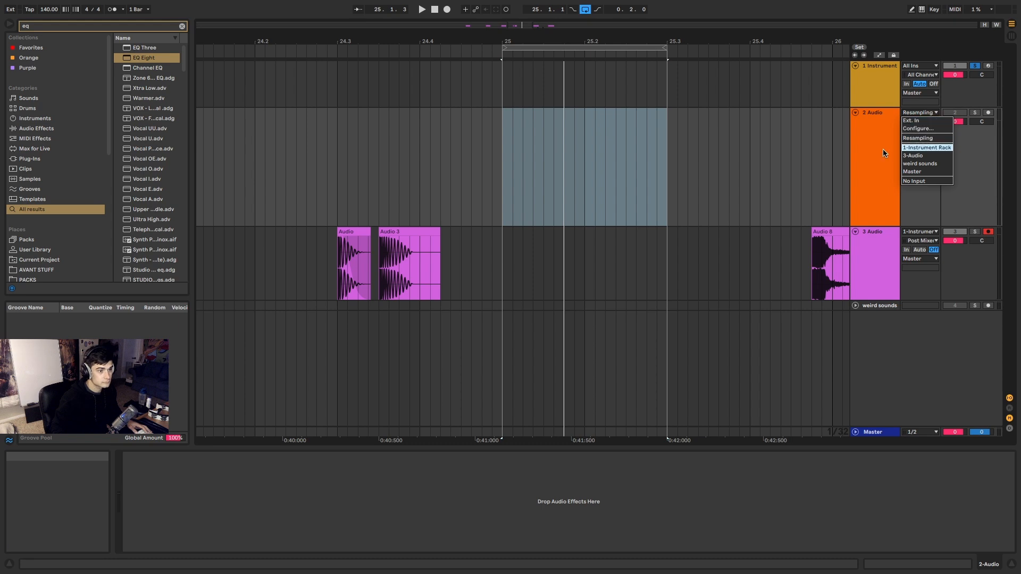
click(872, 139)
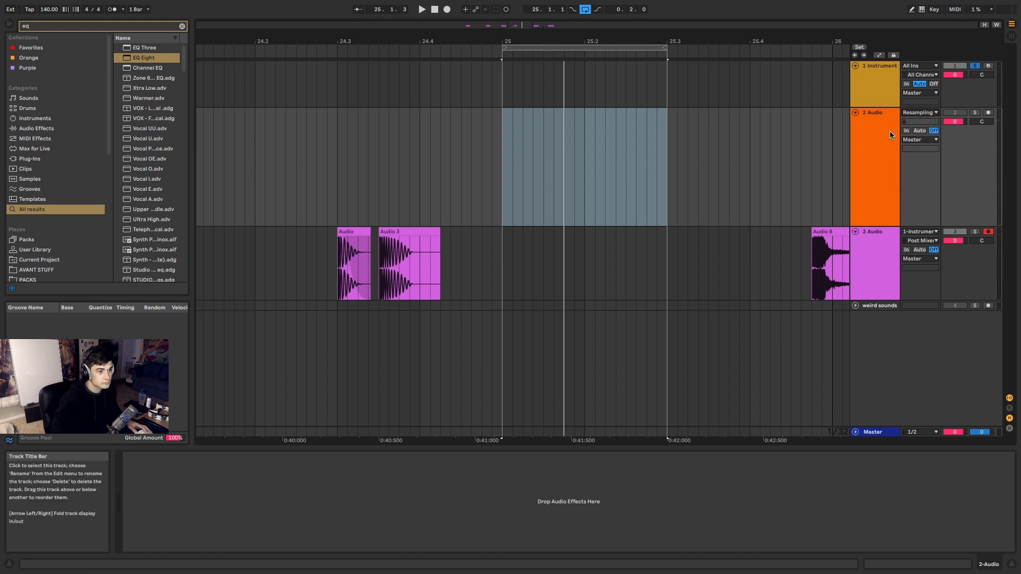
click(987, 113)
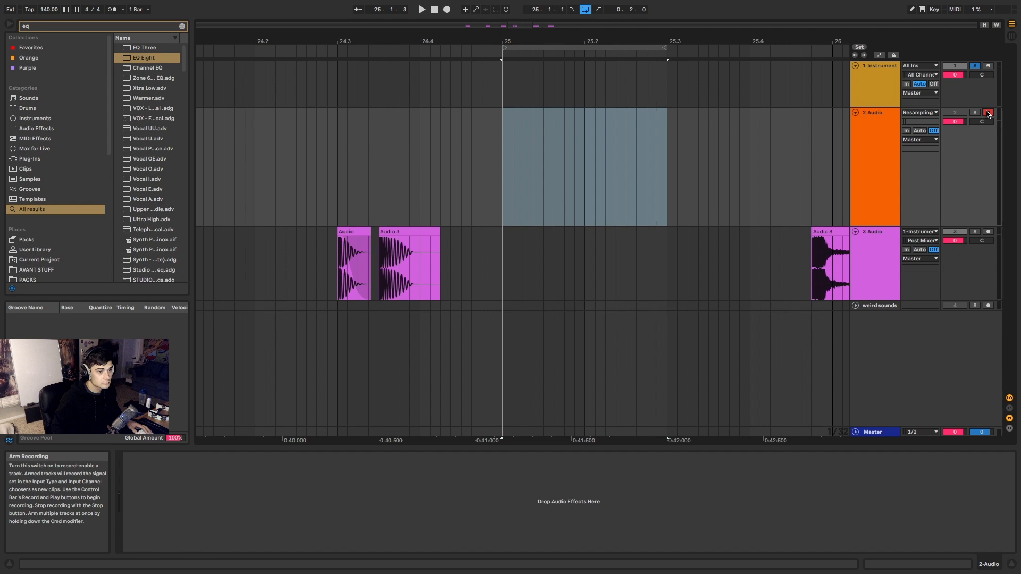
click(906, 130)
click(929, 139)
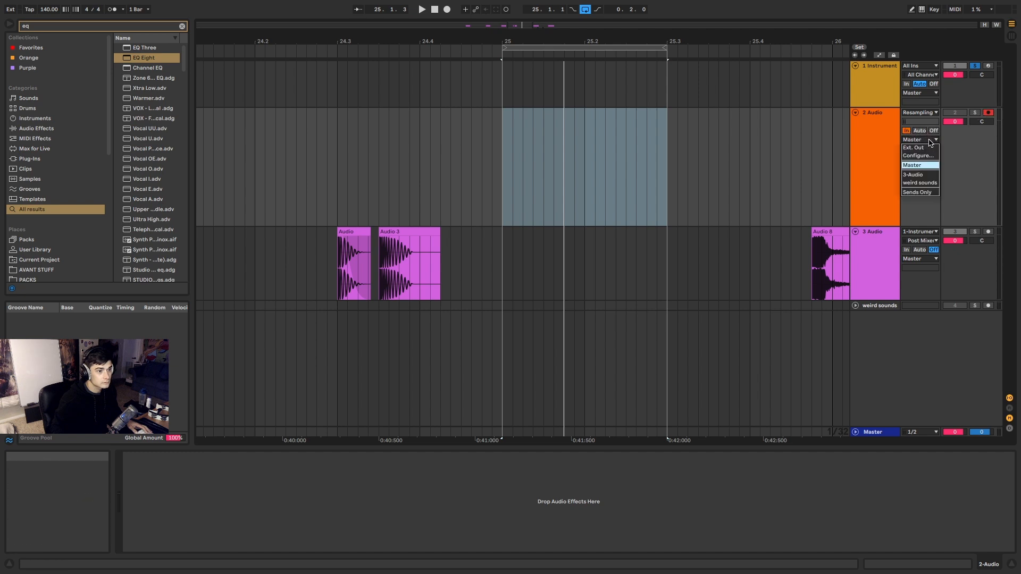
click(930, 140)
click(919, 113)
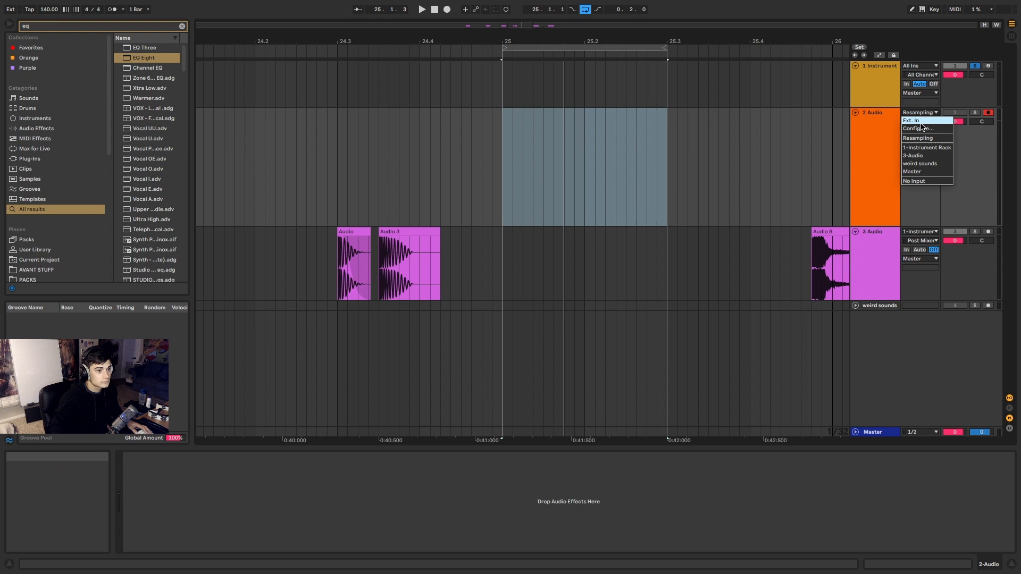
click(920, 121)
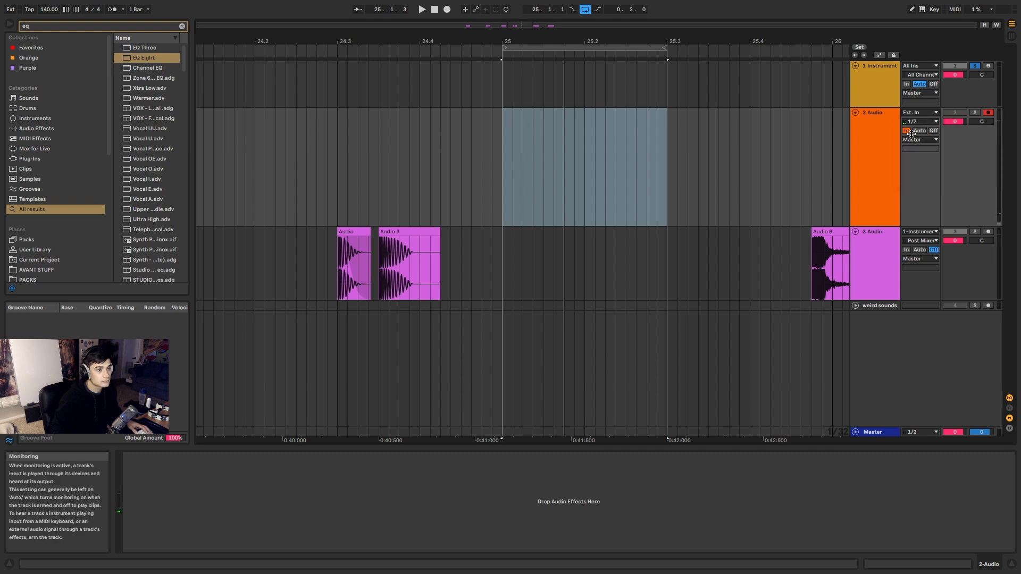
click(923, 121)
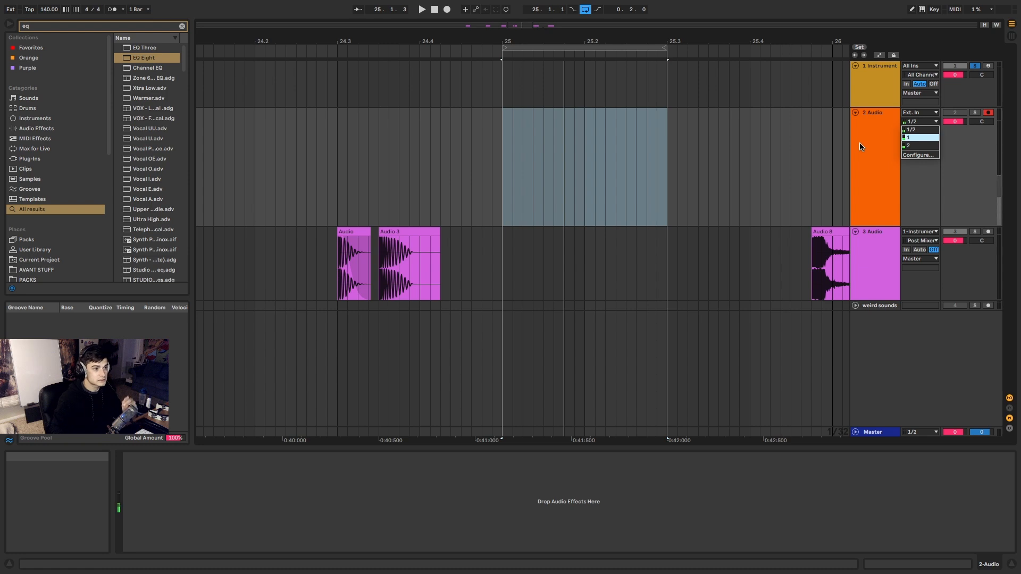
click(933, 129)
click(891, 141)
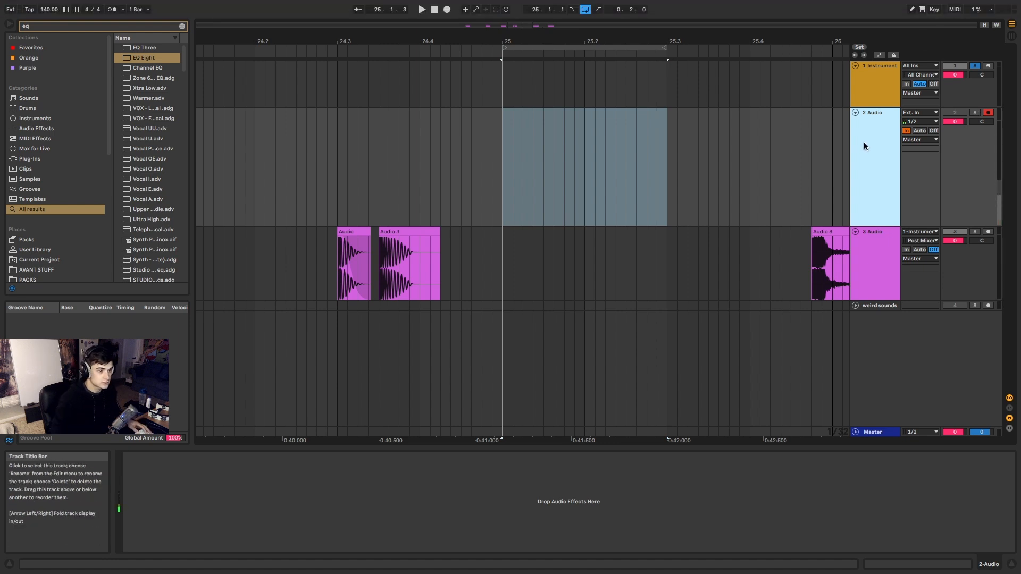
Search the browser for "limiter" and load the Limiter onto the new audio track.
key(ctrl+f)
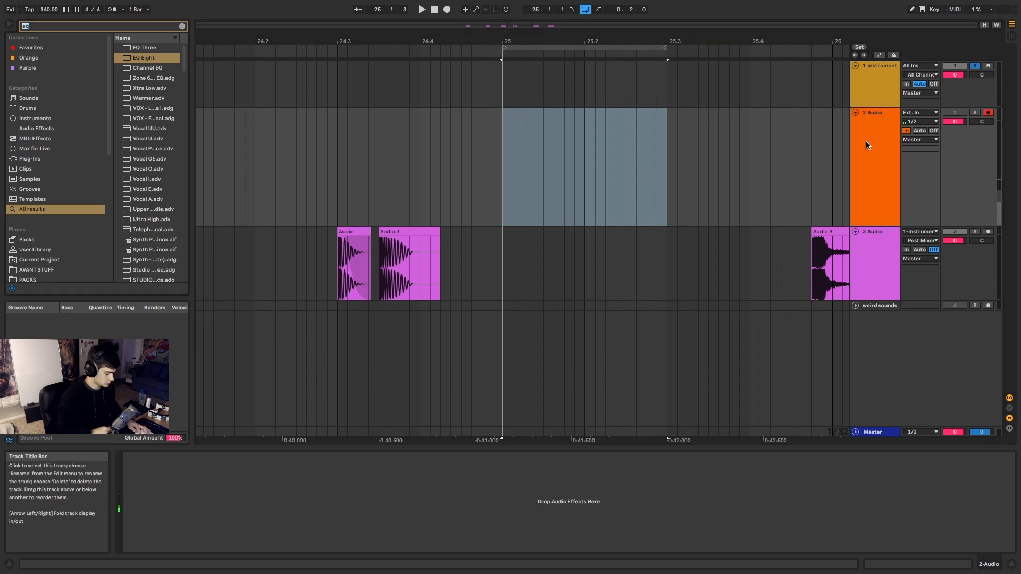
text(limiter)
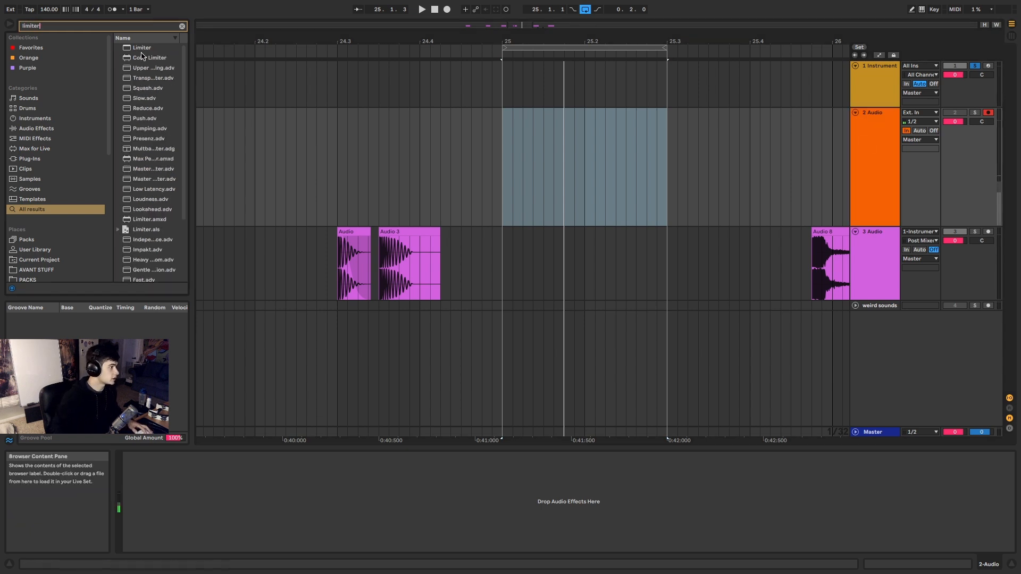
click(141, 48)
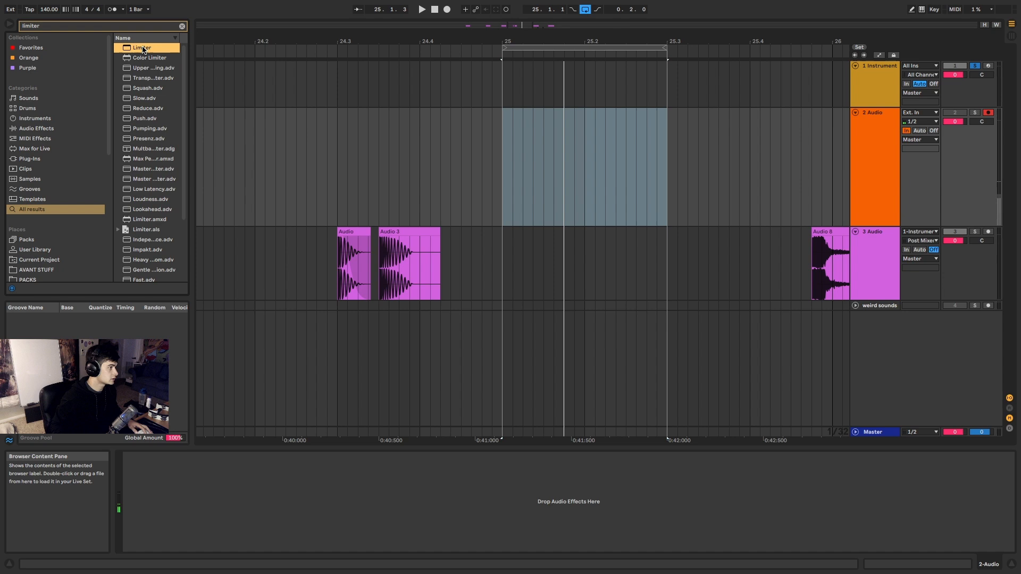
key(Return)
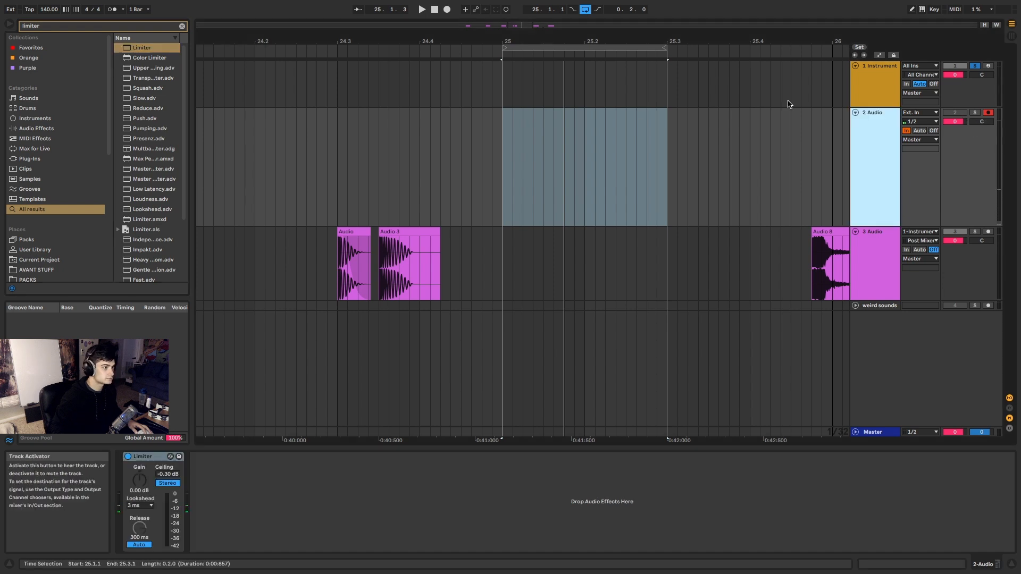
Record several looped passes of microphone sounds onto the new audio track, then stop the transport.
click(446, 9)
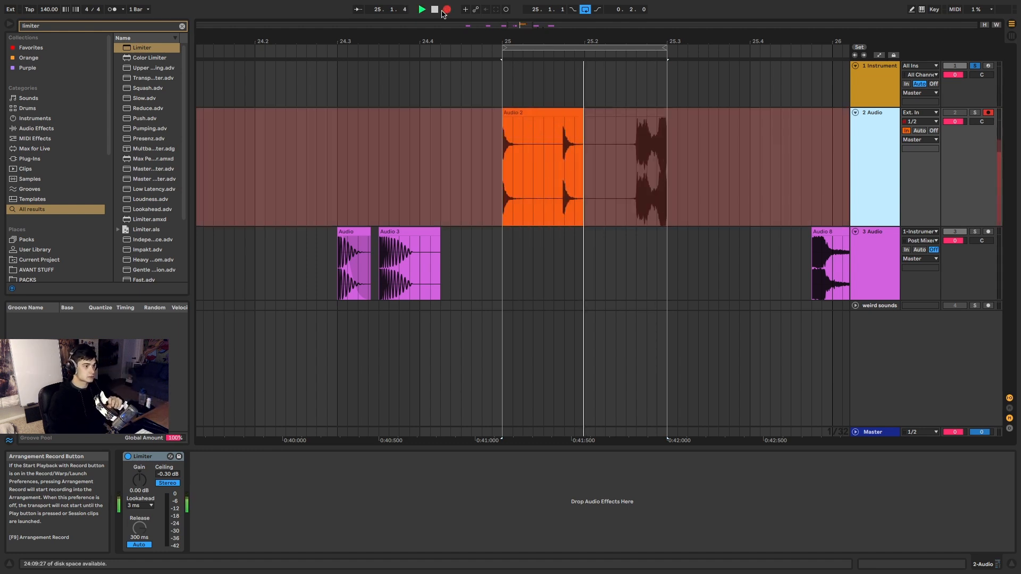
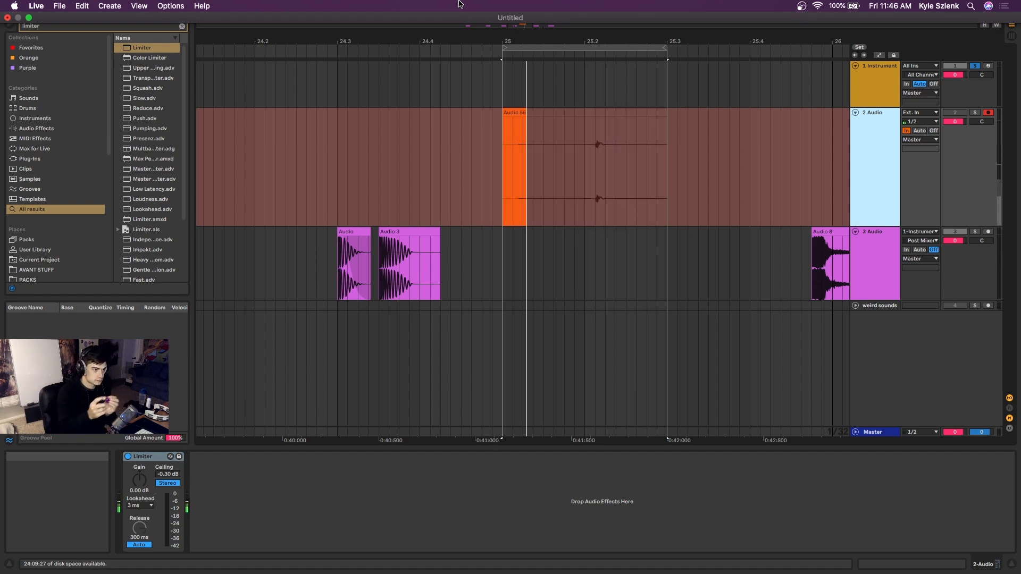
key(space)
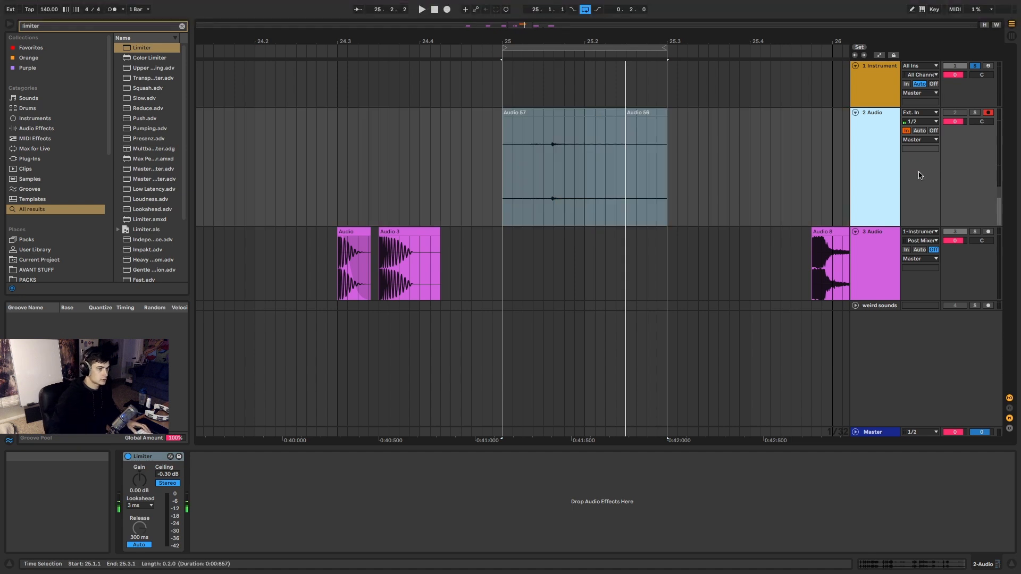
Extend the short clip at the end of the loop to reveal the full recording from bar 6 to bar 34.
scroll(652, 125, down, 5)
click(647, 112)
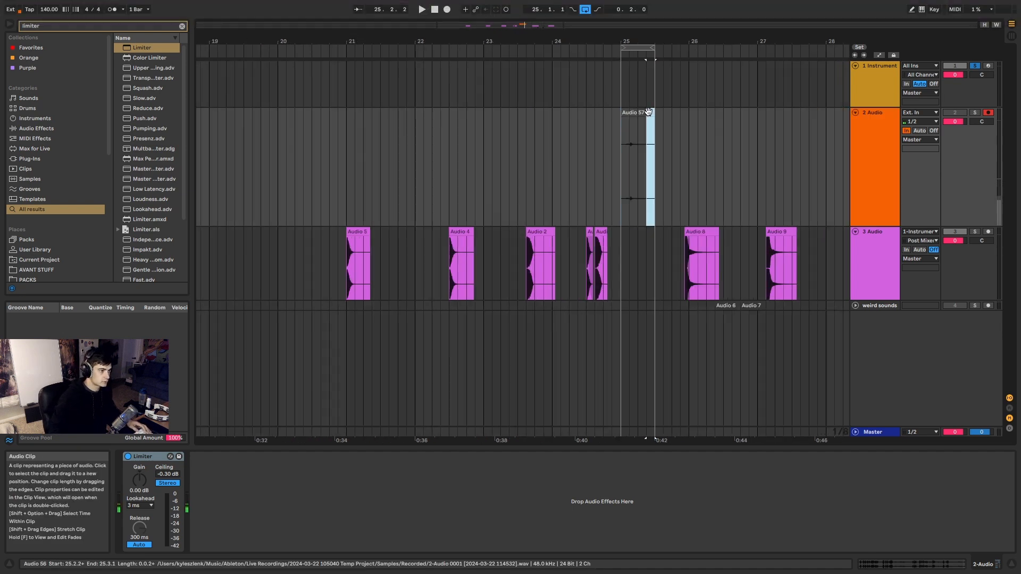
click(641, 114)
click(653, 112)
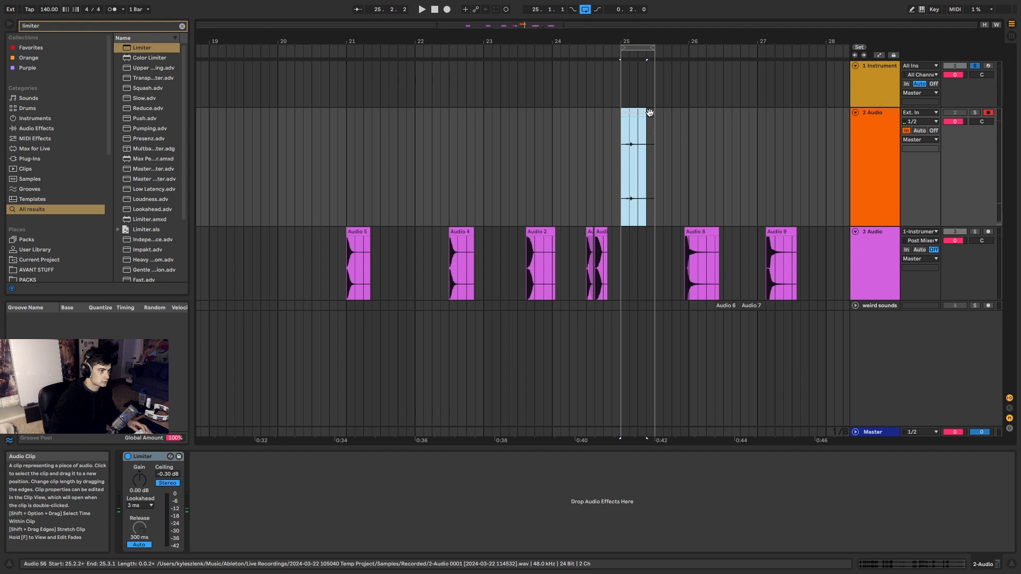
drag(647, 113, 229, 115)
scroll(635, 111, down, 5)
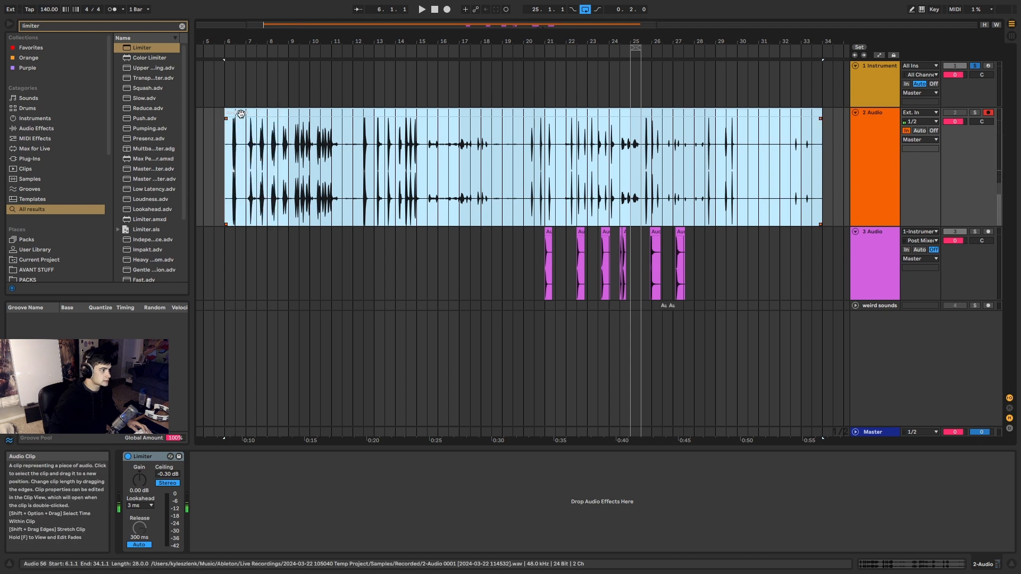
scroll(239, 115, down, 3)
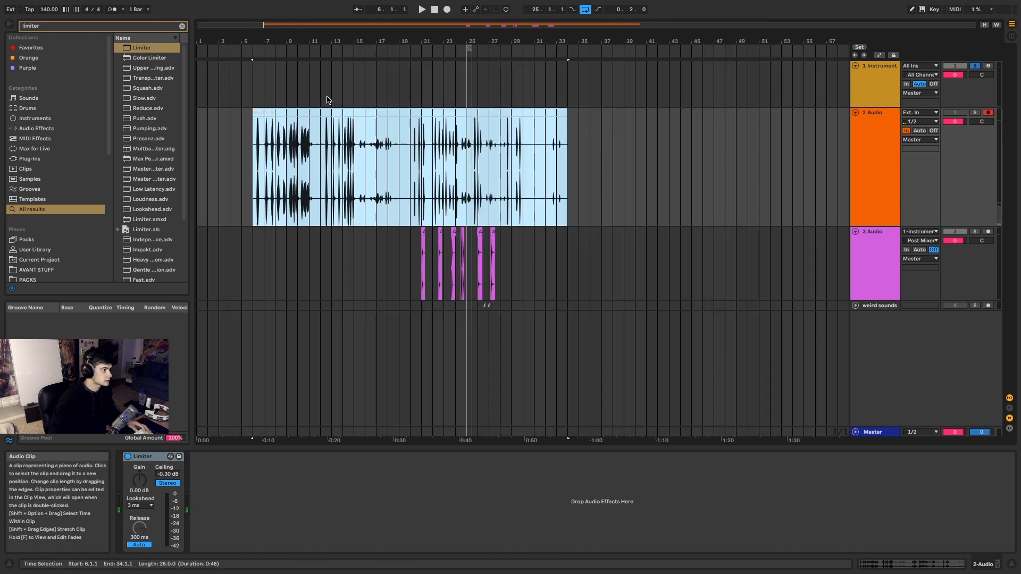
Move the full microphone recording to start at bar 27 and disarm its track.
drag(315, 113, 551, 144)
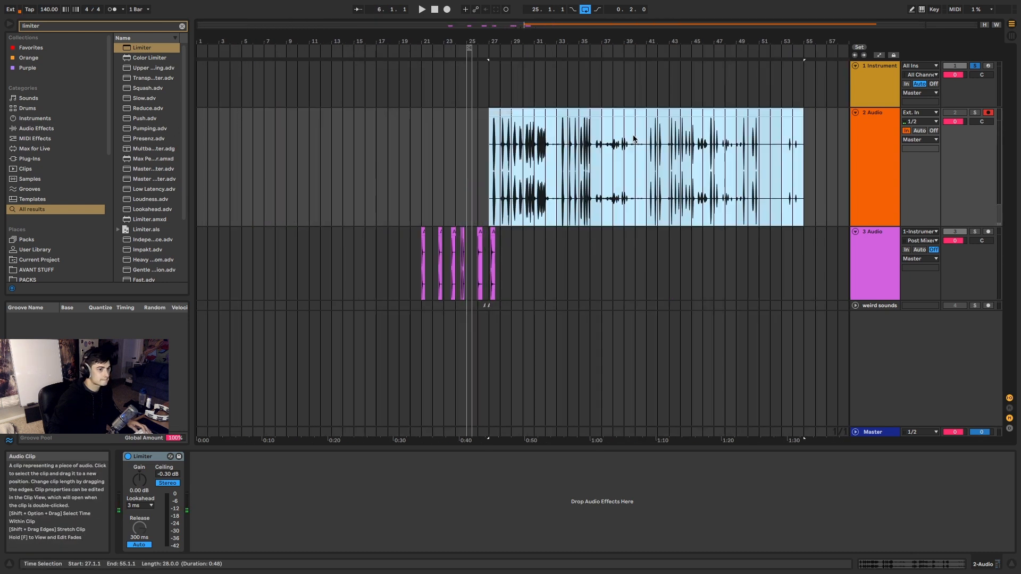
click(988, 114)
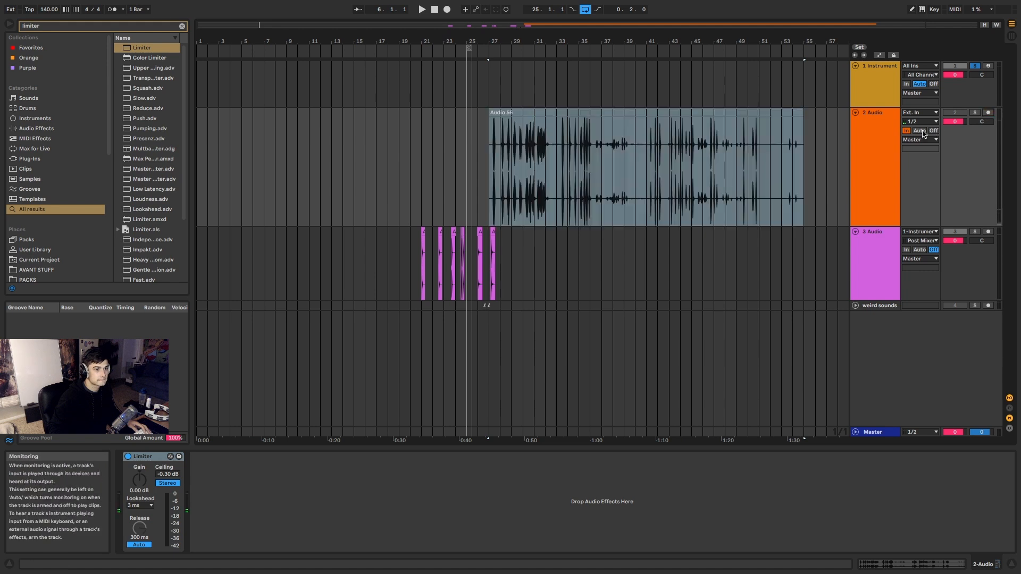
Set monitoring on the 2 Audio track to Auto, solo it, and move its microphone recording to start at bar 31.
click(920, 131)
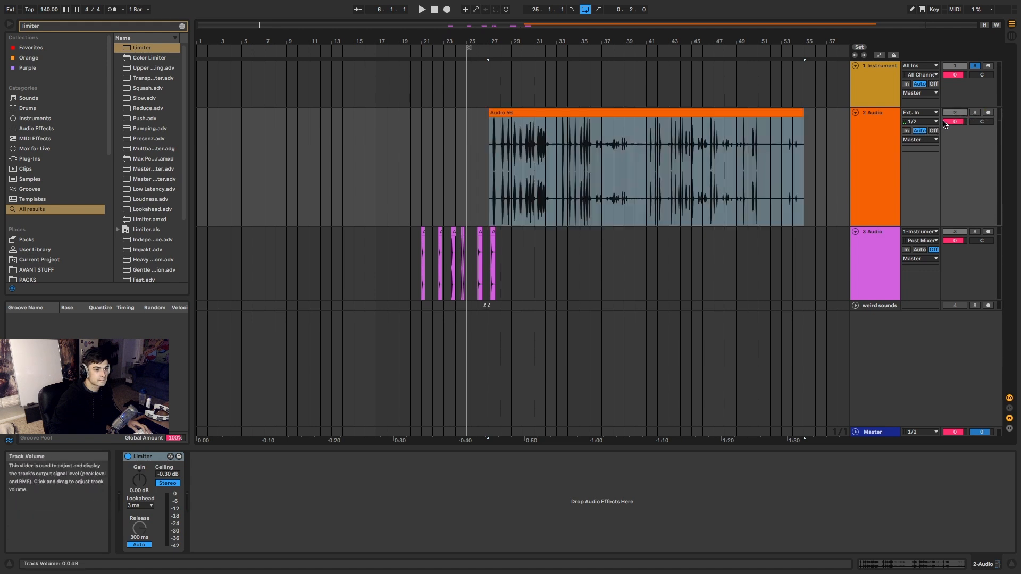
click(975, 113)
click(532, 111)
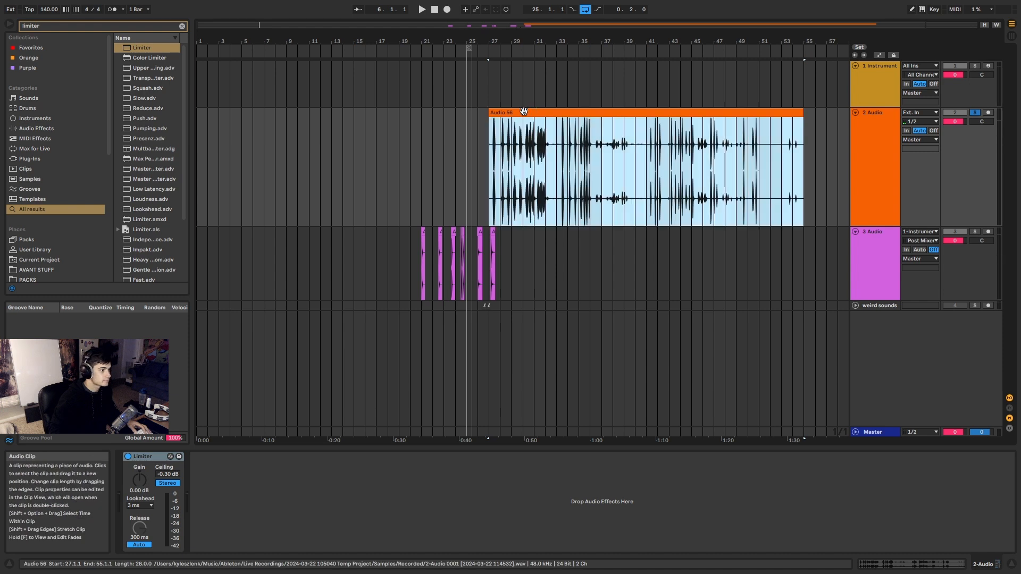
drag(524, 110, 569, 119)
Play back the beginning of the microphone recording and trim the clip's start to bar 32.
key(space)
scroll(541, 138, up, 5)
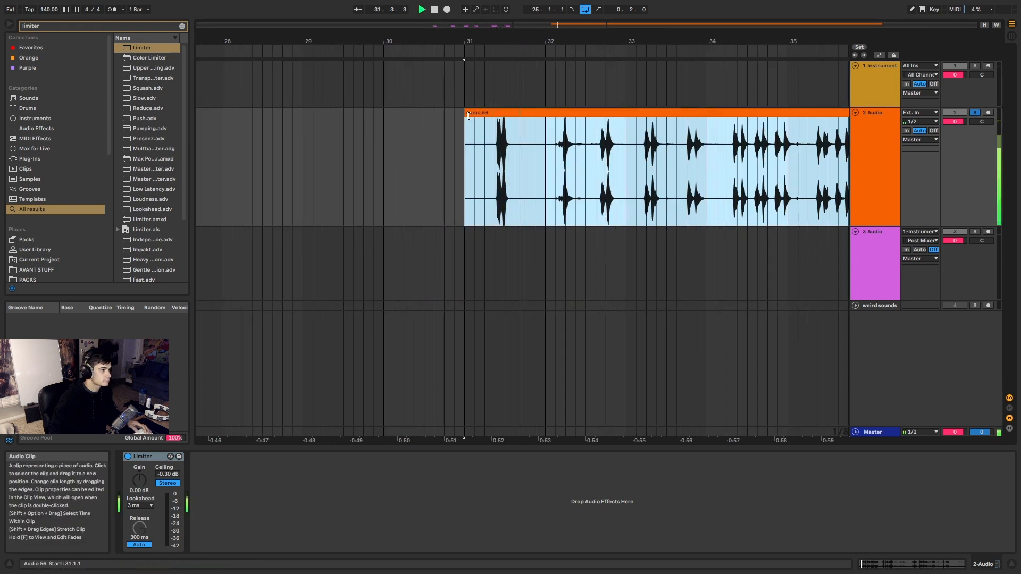
drag(469, 115, 510, 114)
scroll(499, 115, down, 5)
Insert a new audio track below the 2 Audio track and make it as tall as the recording's track.
click(855, 141)
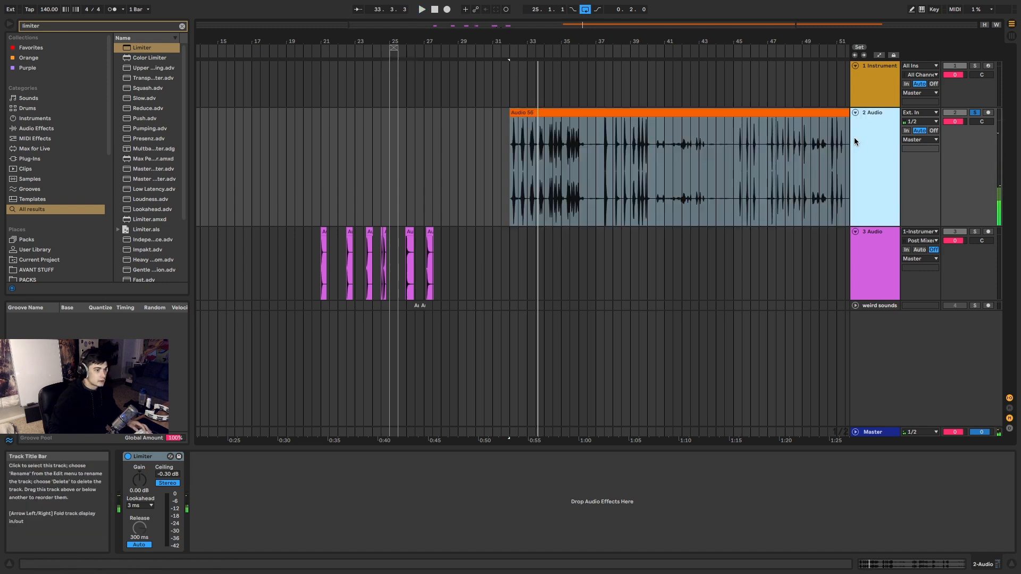
key(super+t)
scroll(568, 171, up, 5)
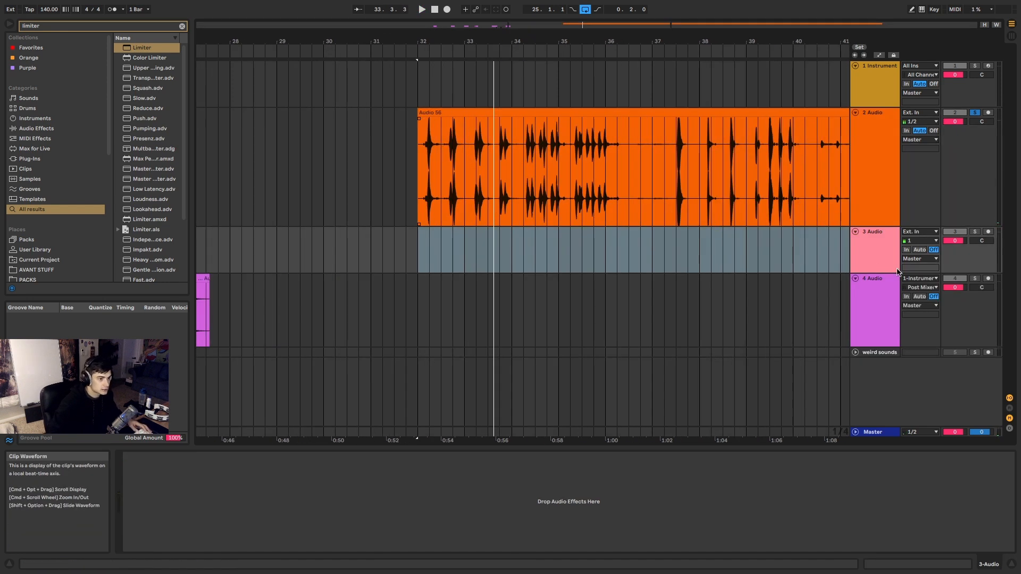
drag(897, 272, 897, 344)
scroll(469, 204, up, 1)
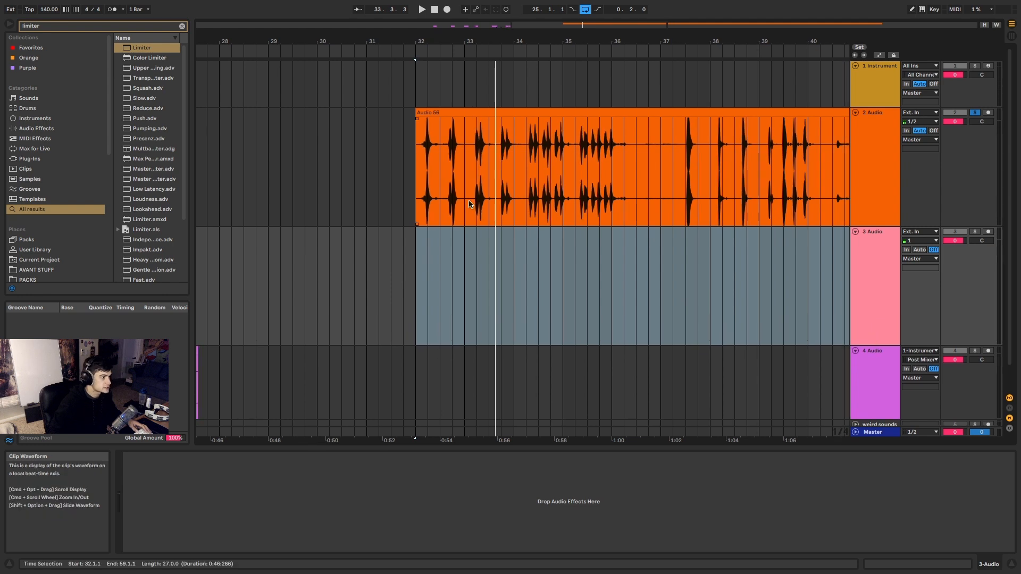
Audition the recording and move its section from bar 32 to 36.2.3 down onto the new 3 Audio track.
scroll(470, 204, up, 2)
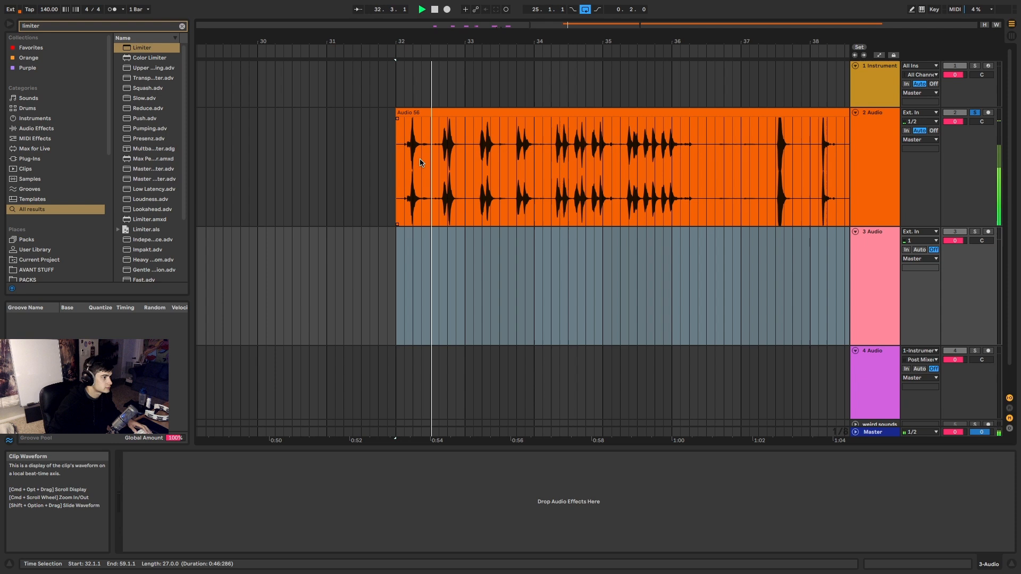
drag(415, 158, 697, 155)
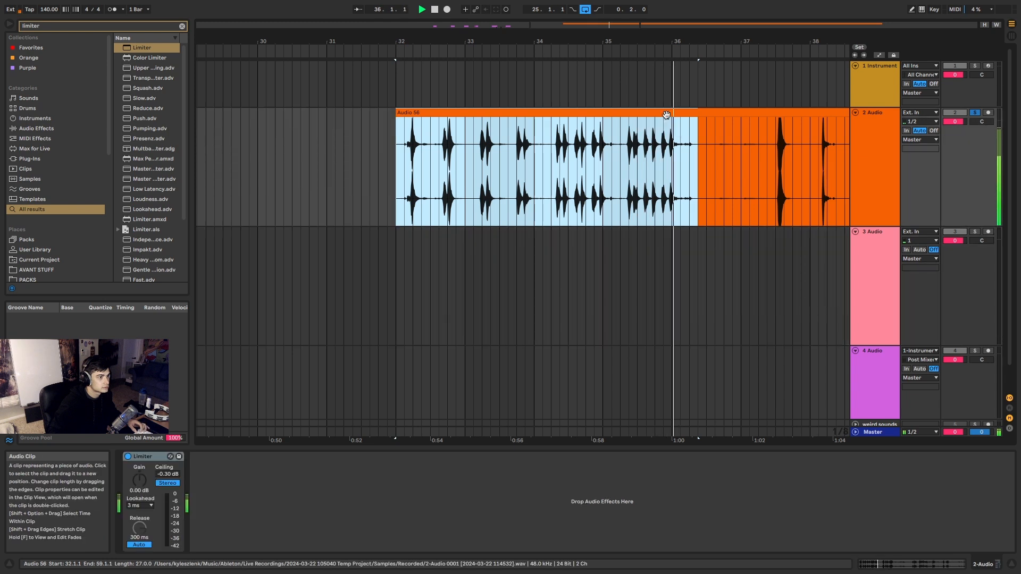
drag(667, 115, 668, 260)
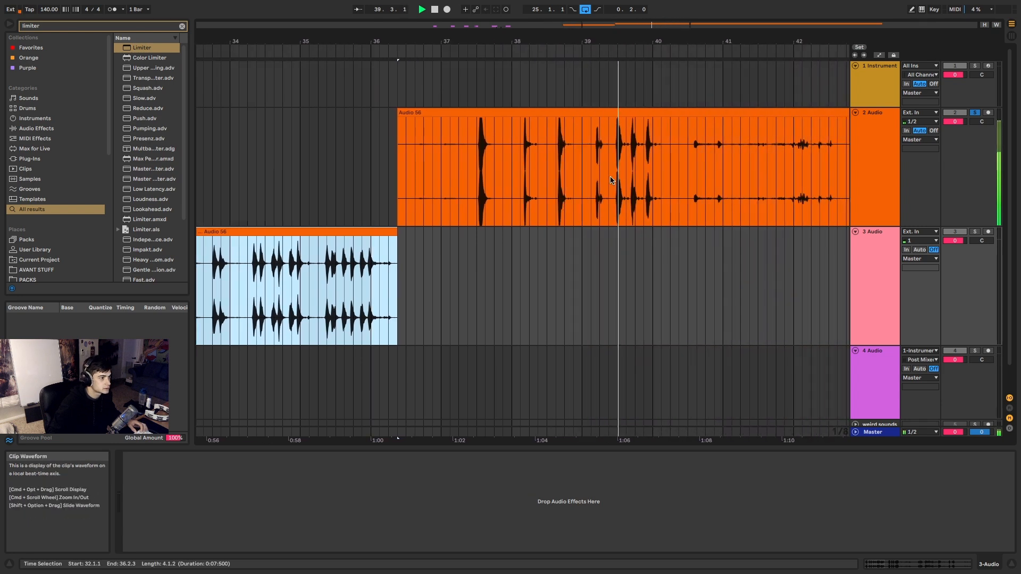
Move the hits starting around bar 39 and the section from 40.3.3 to 41.2.1 down onto the 3 Audio track.
drag(592, 162, 655, 268)
drag(692, 159, 732, 276)
scroll(773, 144, down, 5)
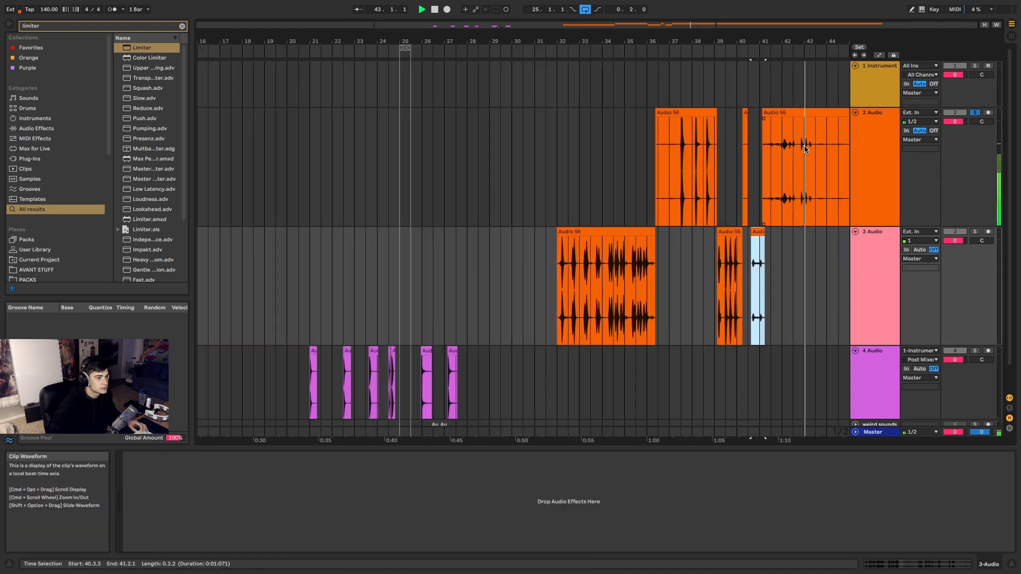
scroll(672, 162, up, 2)
Audition the rest of the recording and move its one-bar section from bar 49 down onto the weird sounds track.
click(510, 157)
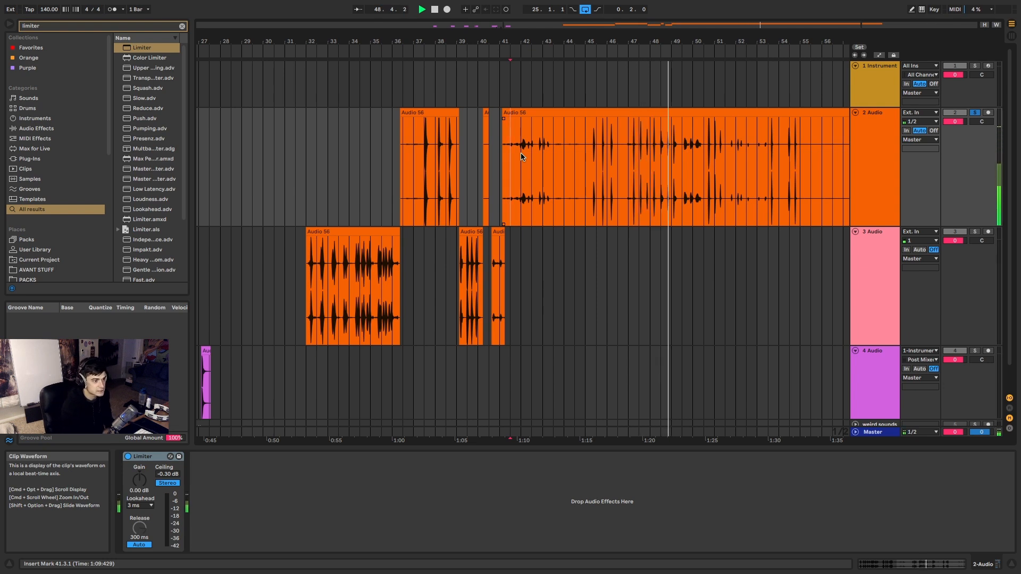
click(635, 171)
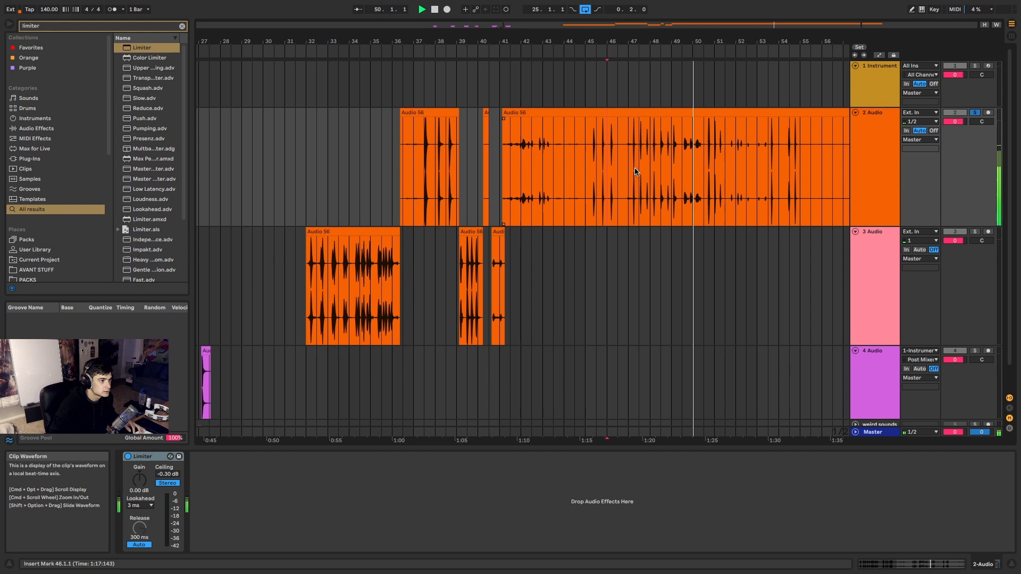
drag(687, 165, 682, 279)
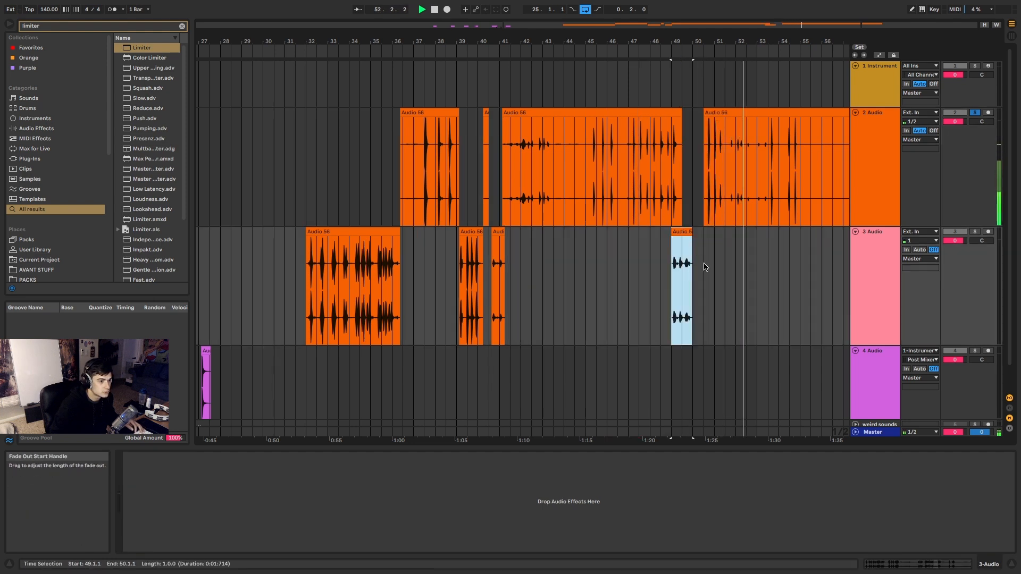
scroll(771, 293, down, 2)
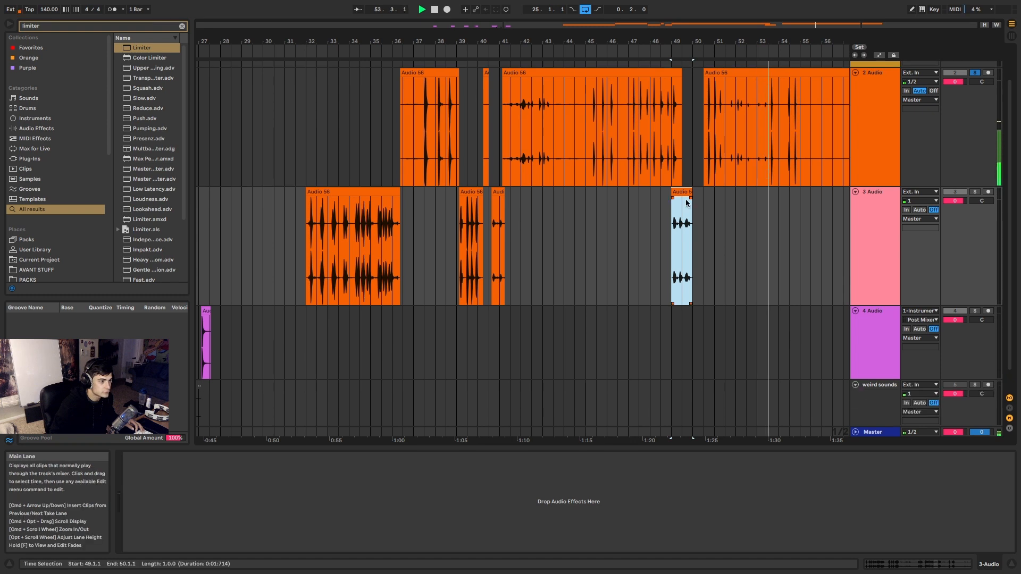
drag(682, 245, 682, 404)
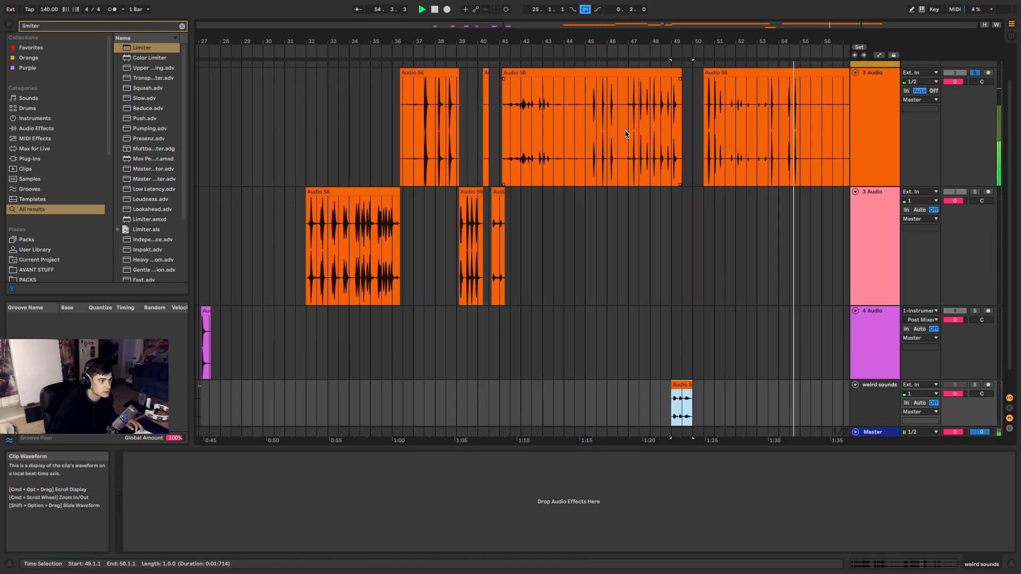
Move the section of hits between about bars 45 and 49 down onto the 3 Audio track.
click(591, 132)
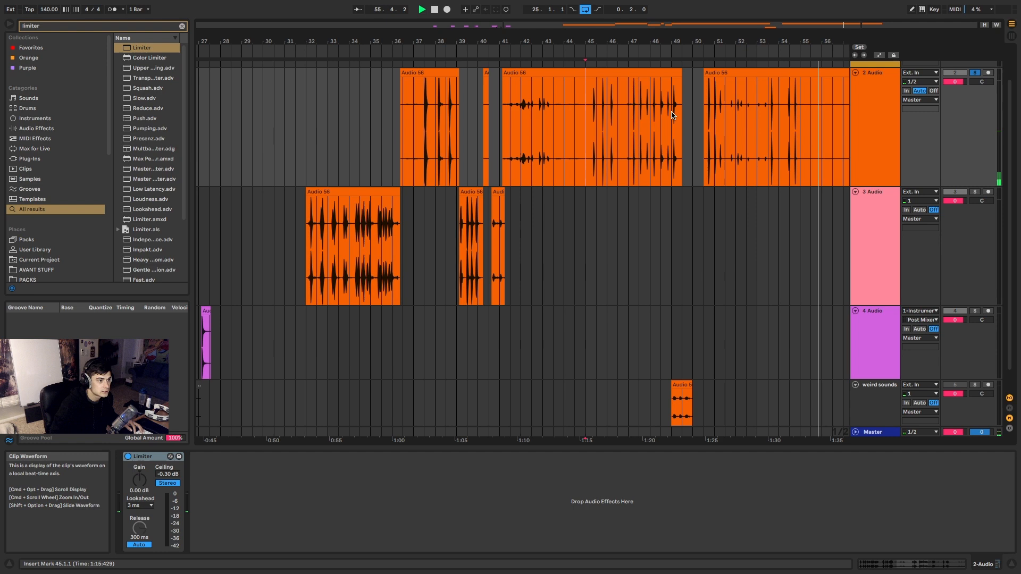
drag(588, 122, 756, 115)
drag(645, 101, 647, 198)
drag(584, 122, 622, 269)
Audition the recording around bar 42, move that quiet section down onto the 3 Audio track, and stop playback.
click(515, 113)
click(514, 113)
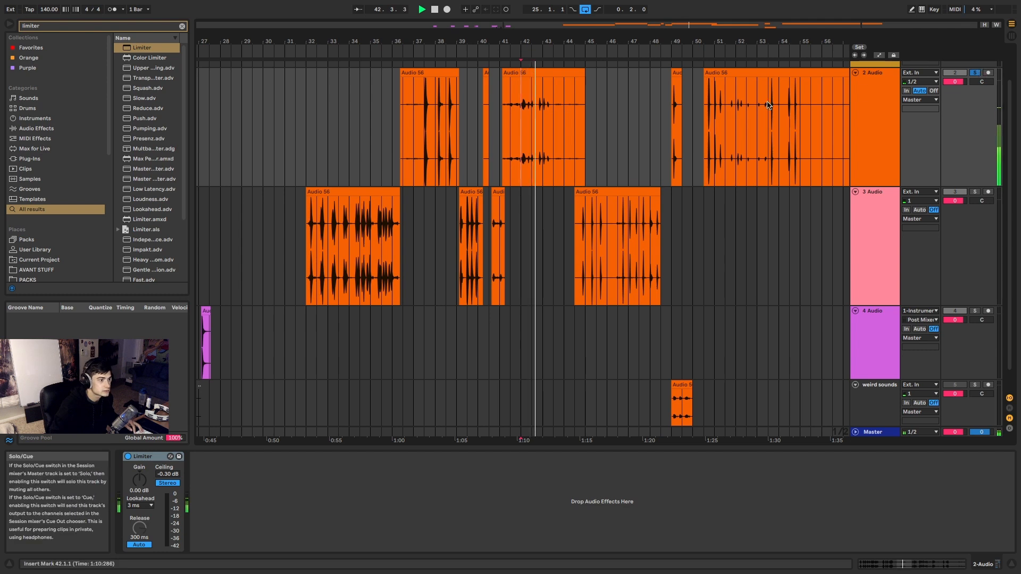
drag(510, 123, 585, 199)
scroll(585, 198, down, 5)
click(417, 240)
key(space)
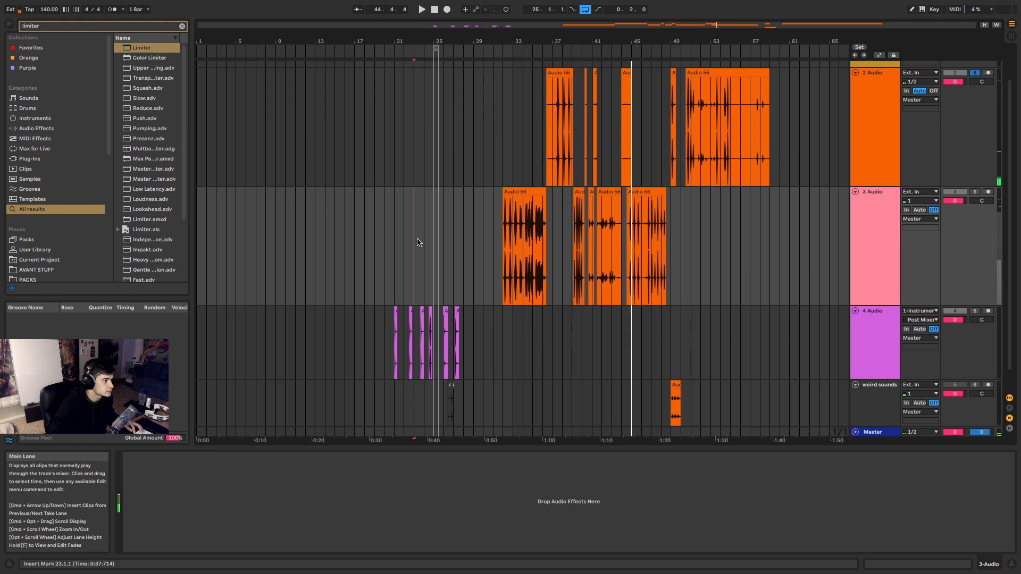
scroll(418, 242, up, 5)
scroll(427, 234, down, 1)
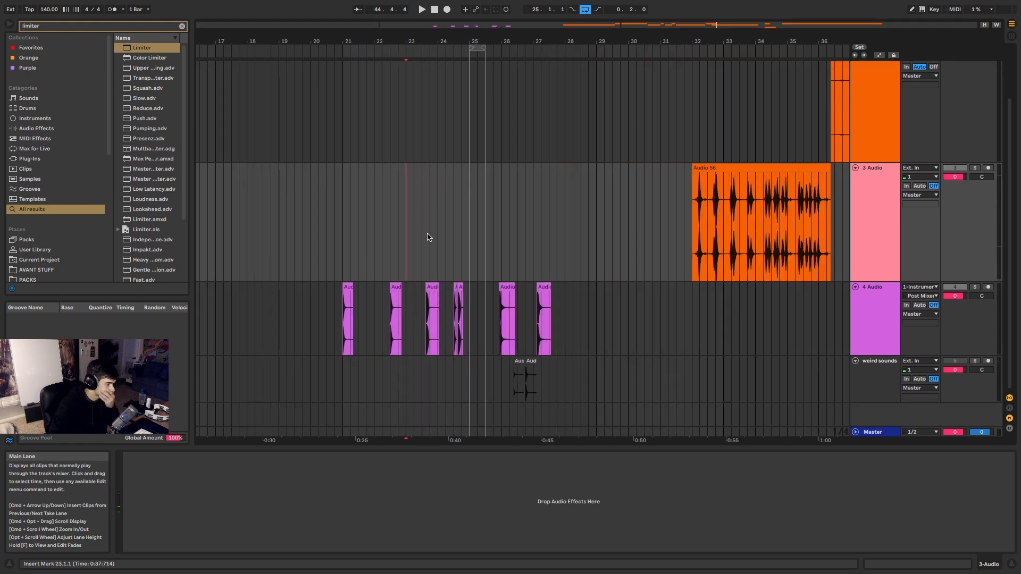
scroll(461, 229, up, 3)
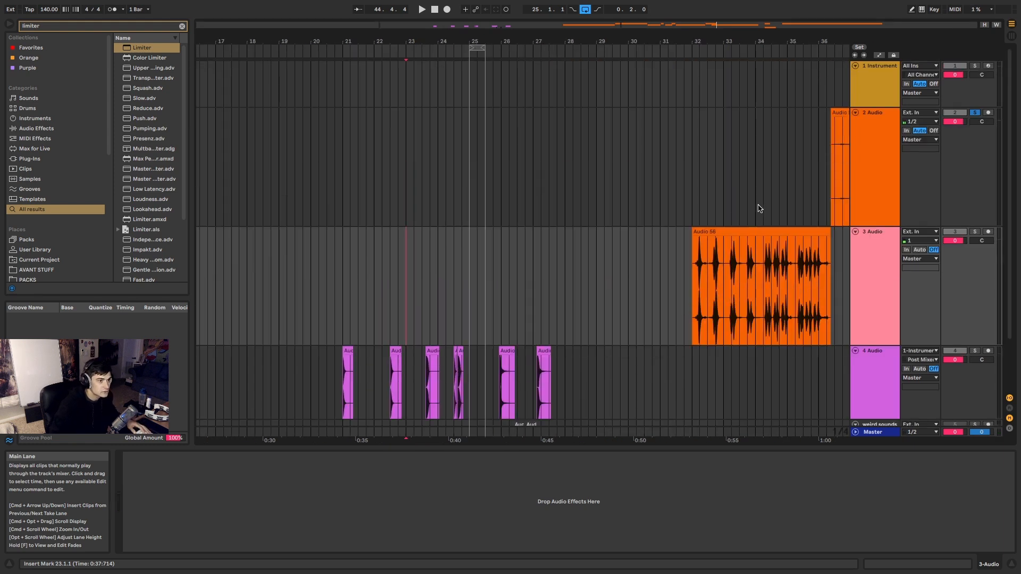
scroll(759, 208, down, 3)
scroll(645, 273, up, 3)
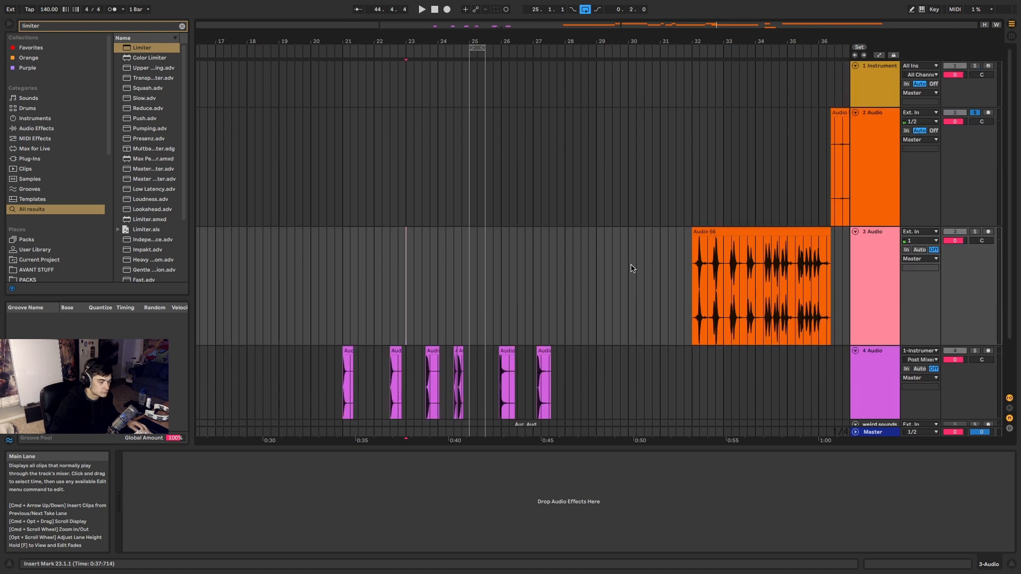
scroll(632, 268, down, 5)
drag(687, 260, 830, 307)
click(444, 187)
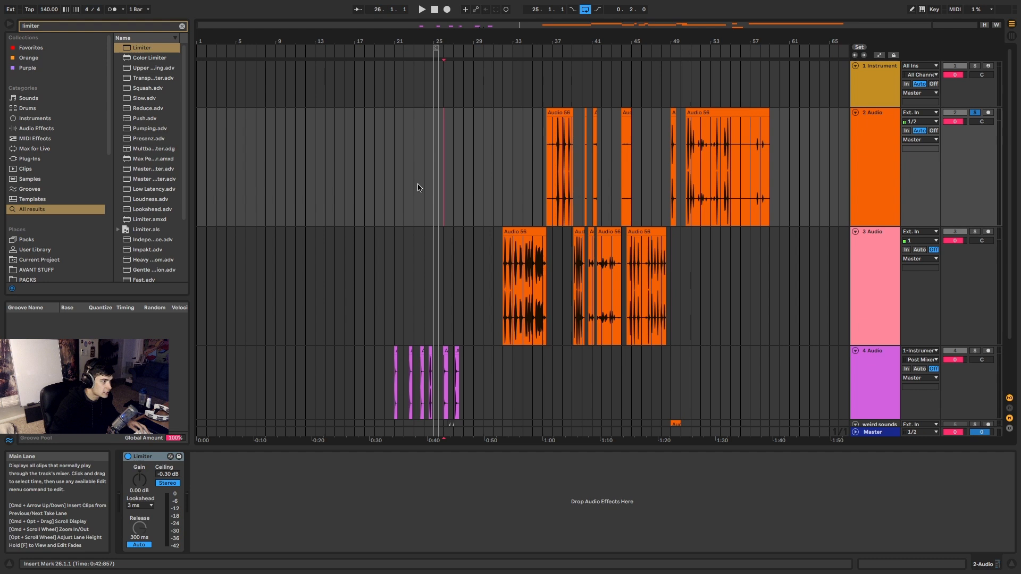
scroll(417, 175, up, 5)
Fold the instrument track and the three audio tracks below it.
click(869, 81)
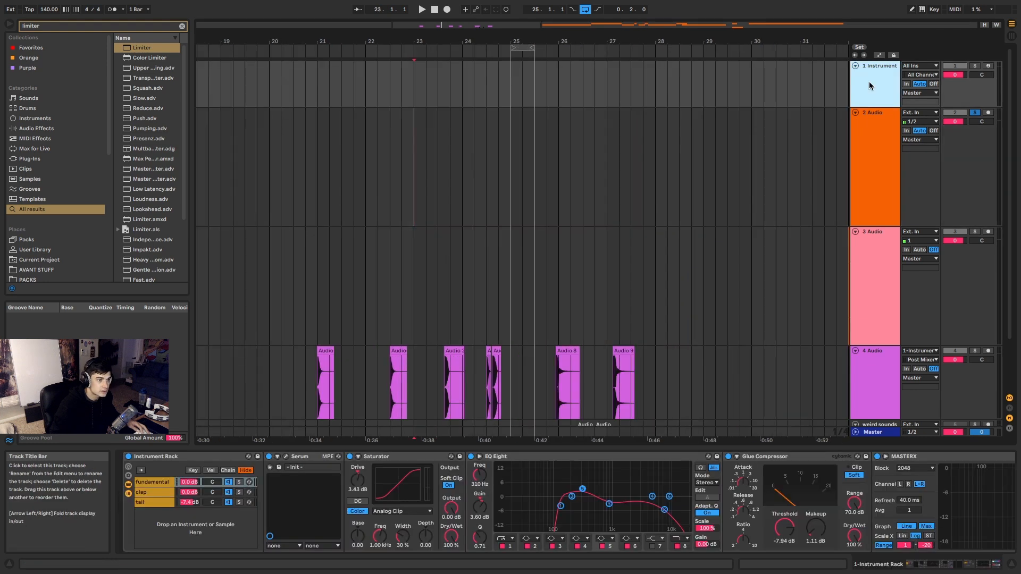
click(881, 171)
click(855, 66)
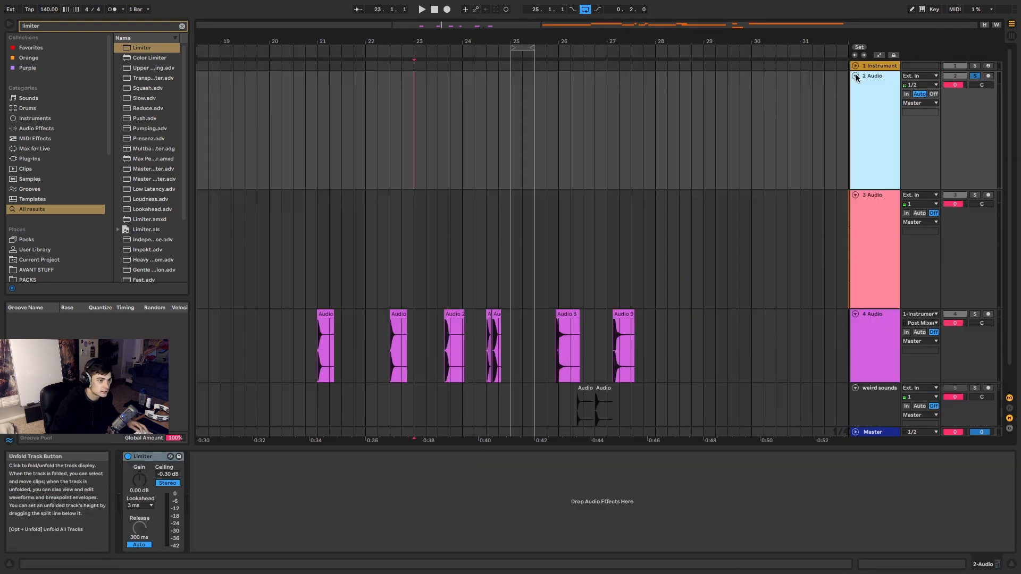
click(855, 76)
click(856, 87)
click(855, 96)
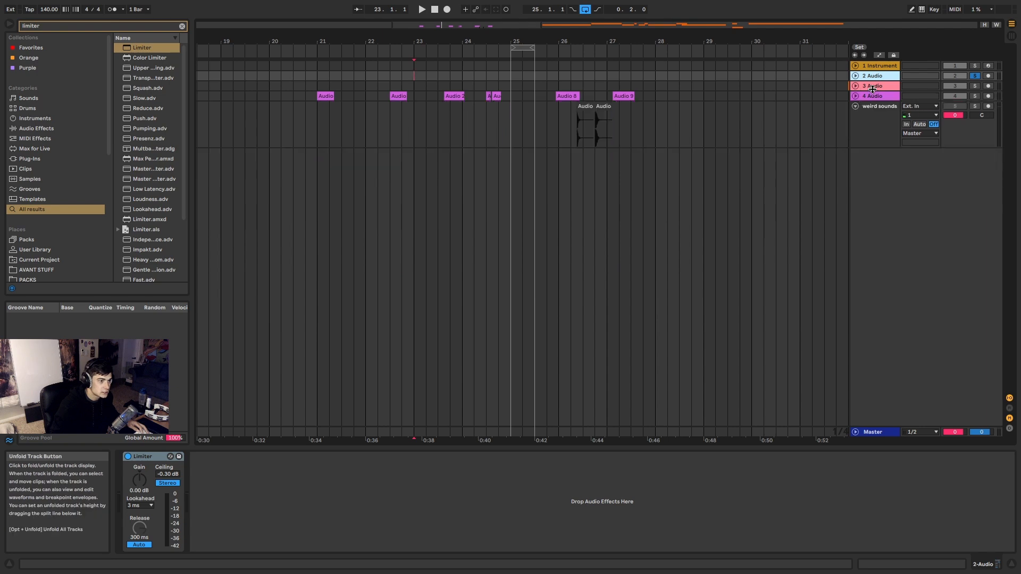
Insert an audio track below 4 Audio, group it under the name DRUMS, and rename the new track kick.
click(873, 96)
key(ctrl+t)
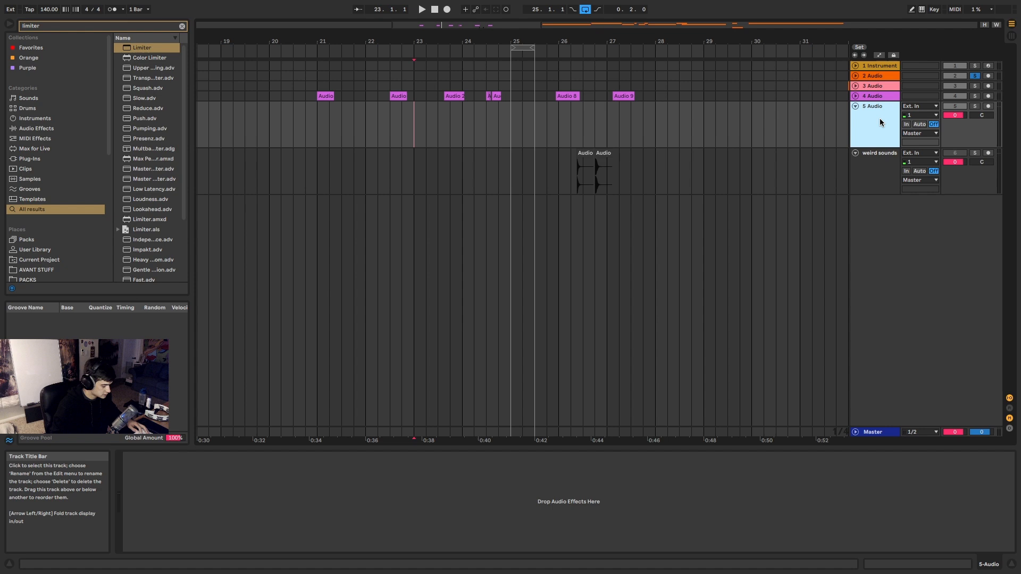
key(ctrl+g)
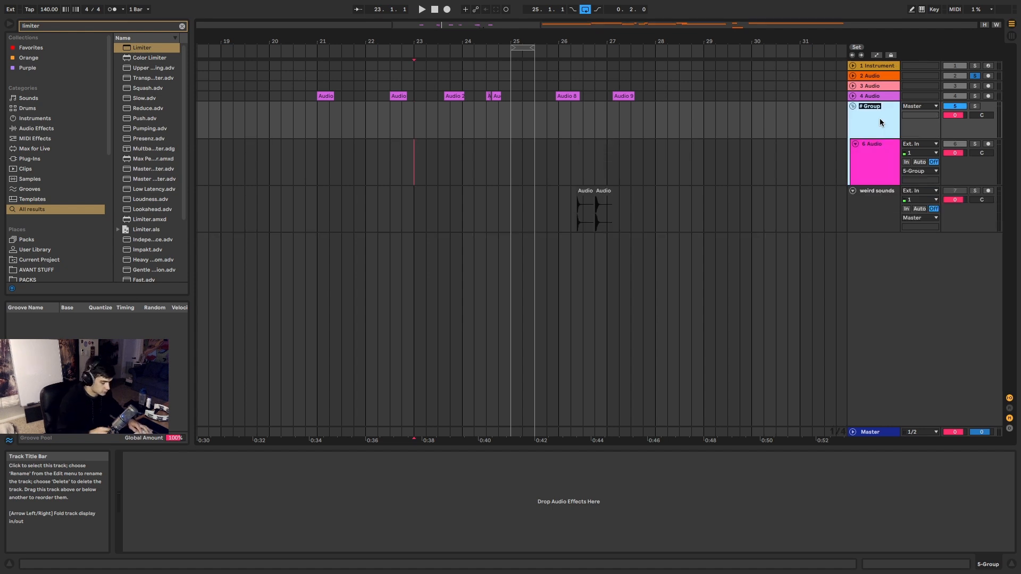
text(S)
key(Return)
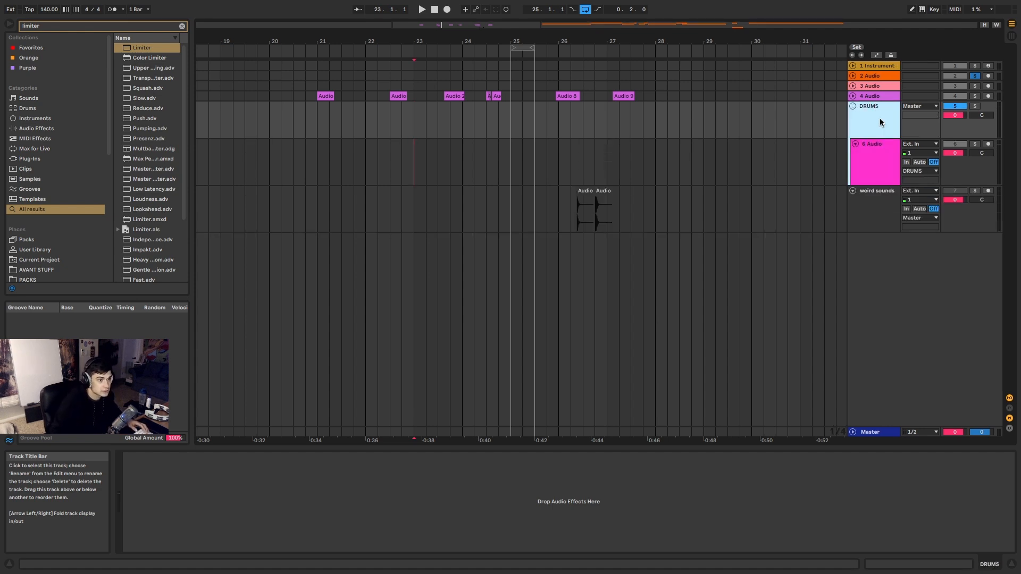
click(876, 150)
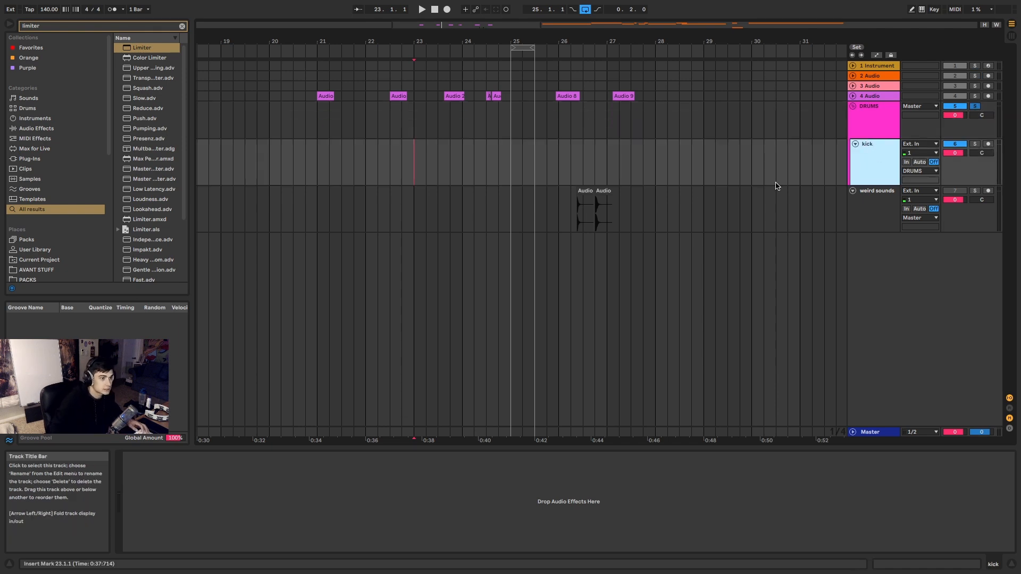
Unfold the 4 Audio track, select its first clip at bar 21, and solo the track.
scroll(657, 139, down, 5)
click(853, 97)
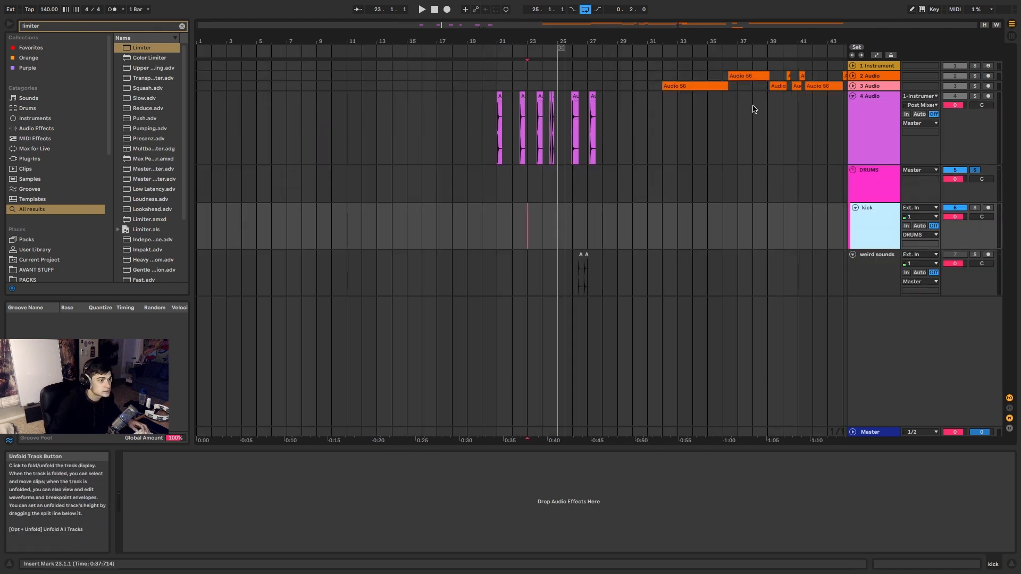
click(499, 104)
click(976, 96)
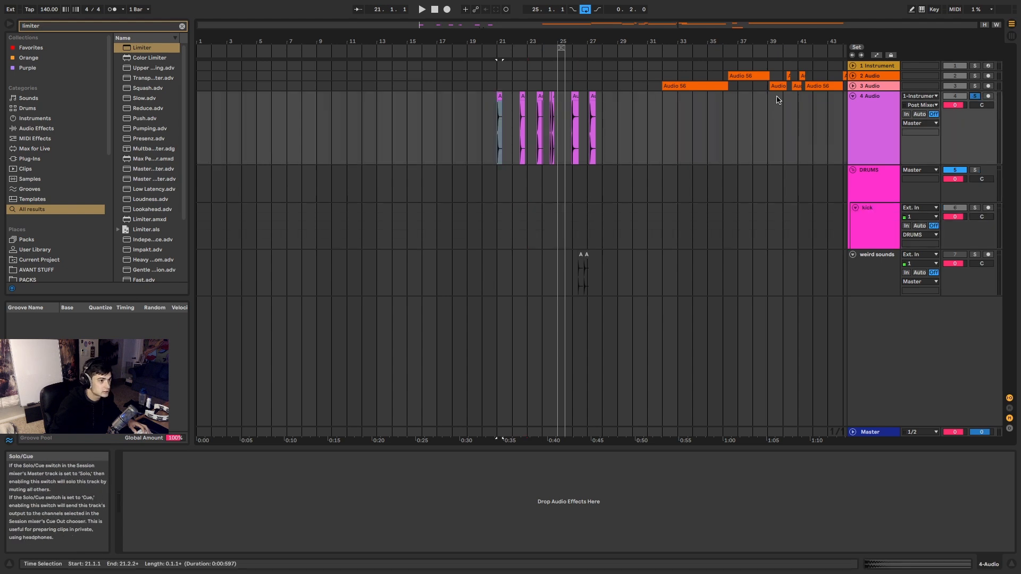
Audition the 4 Audio clips one after another from bar 21 to the two short hits near 24.3.
key(space)
scroll(526, 97, up, 5)
click(527, 97)
key(space)
key(space)
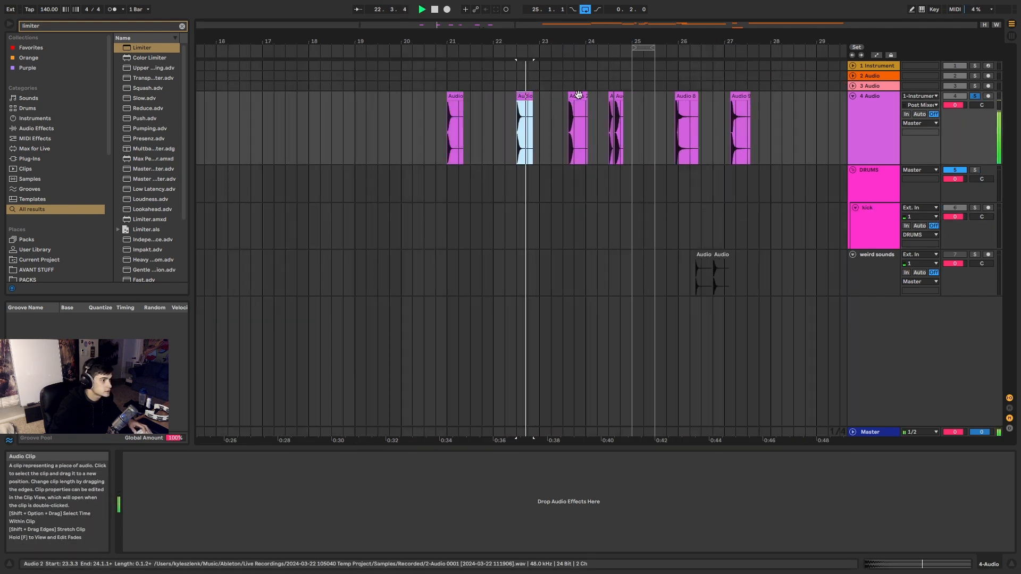
click(579, 96)
key(space)
key(space)
click(616, 95)
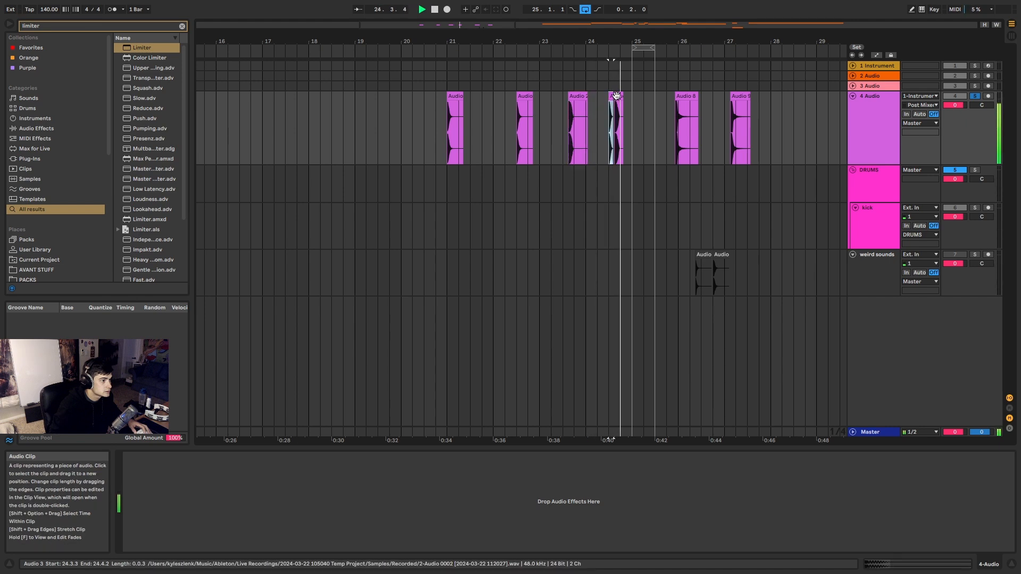
click(610, 96)
key(space)
key(space)
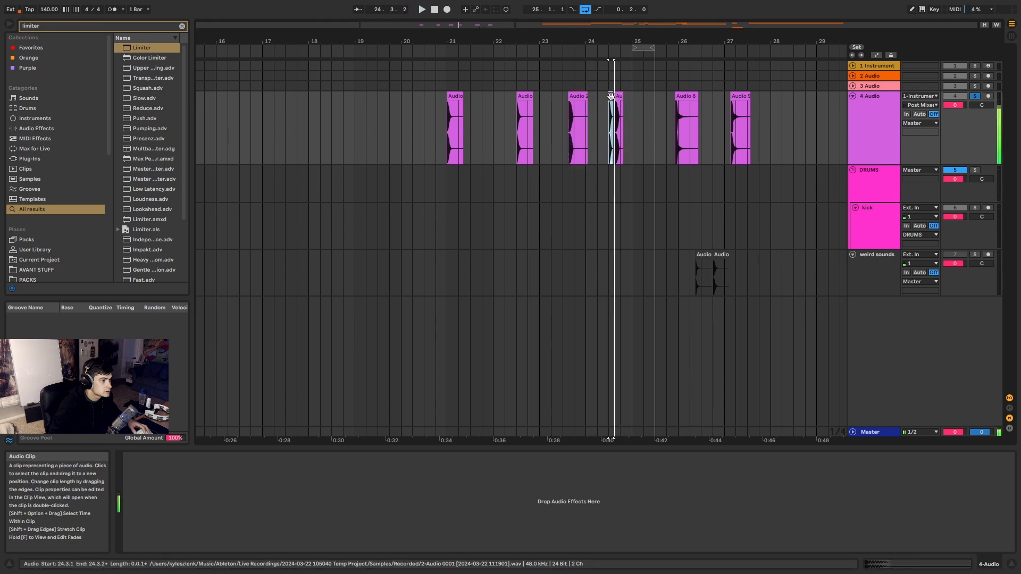
click(616, 96)
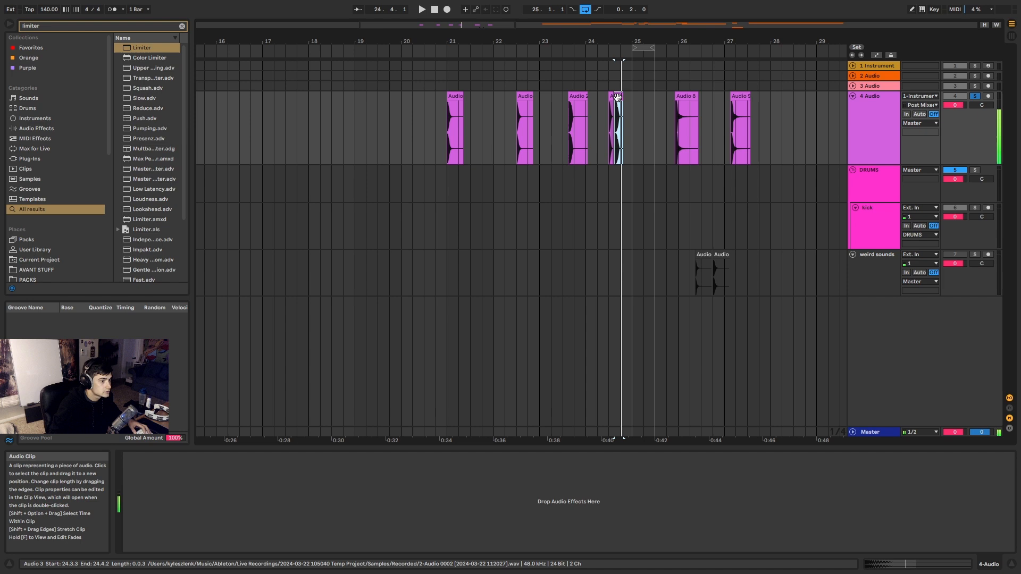
Move the short clip at 24.3 on 4 Audio to 24.2.1, fade out its tail, and audition it.
scroll(617, 97, up, 5)
click(555, 144)
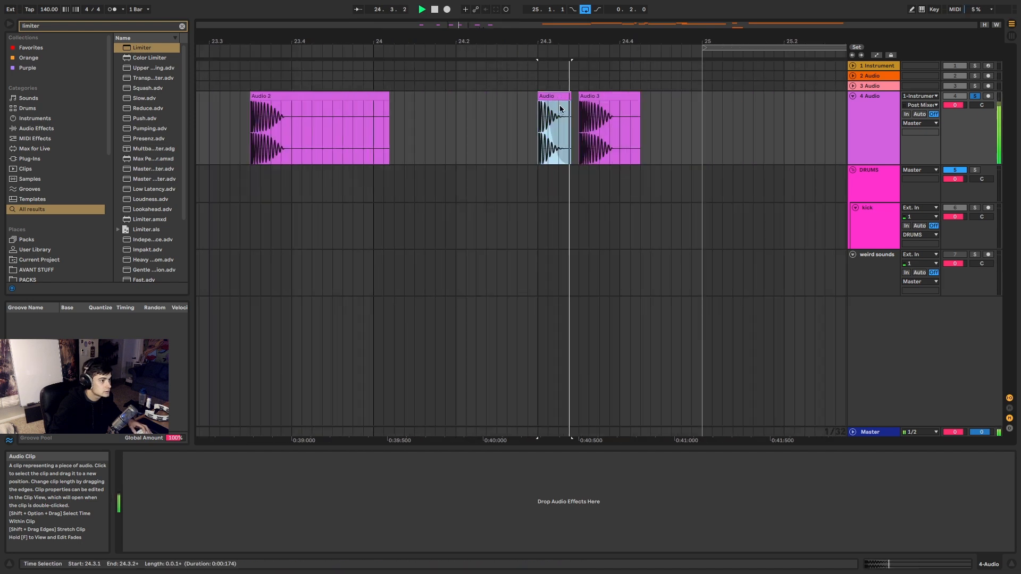
drag(556, 115, 489, 149)
key(space)
key(space)
key(space)
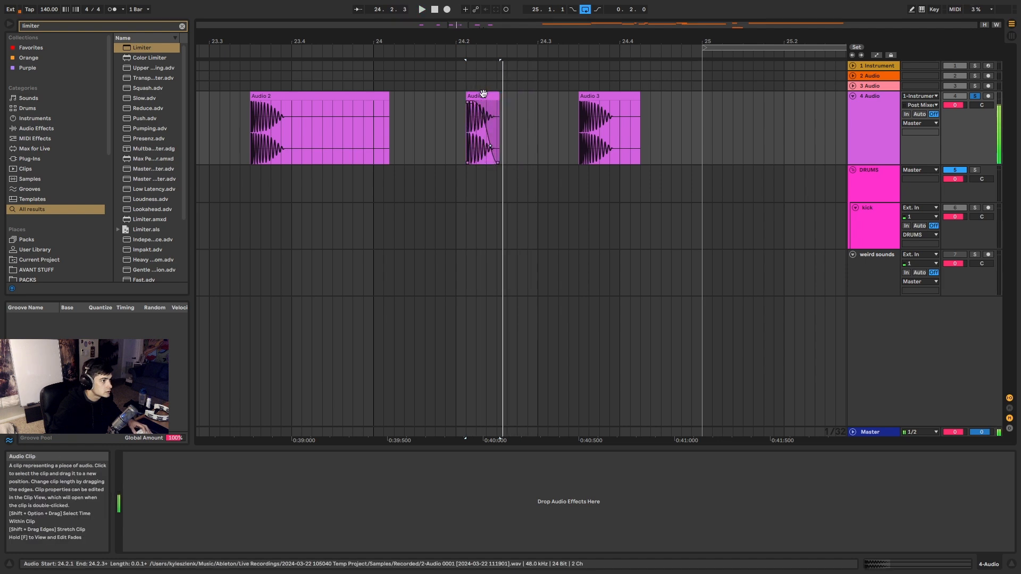
Move the faded short clip from 4 Audio onto the kick track at bar 25.
click(482, 96)
scroll(482, 96, down, 10)
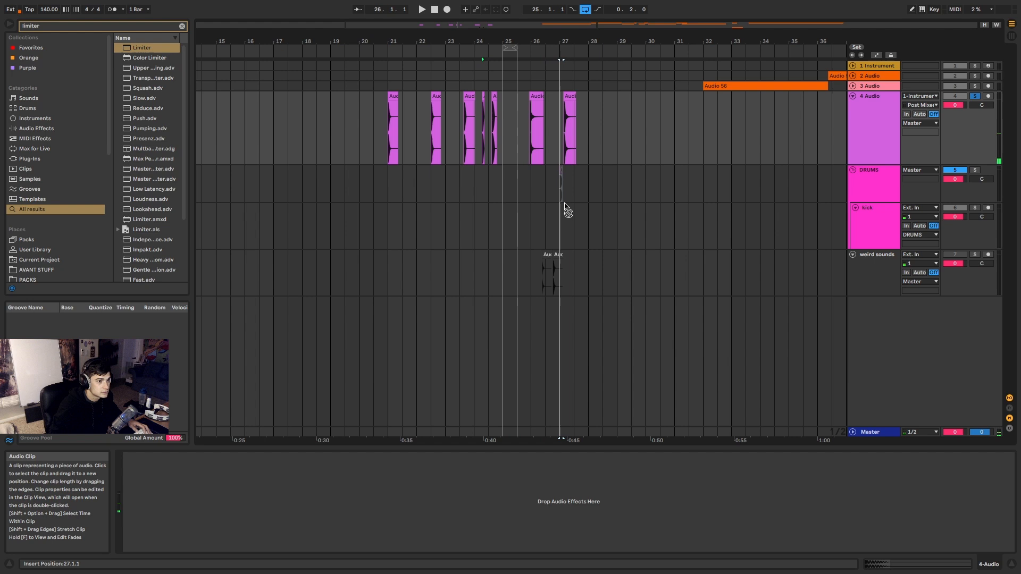
click(517, 227)
click(508, 226)
scroll(507, 223, up, 8)
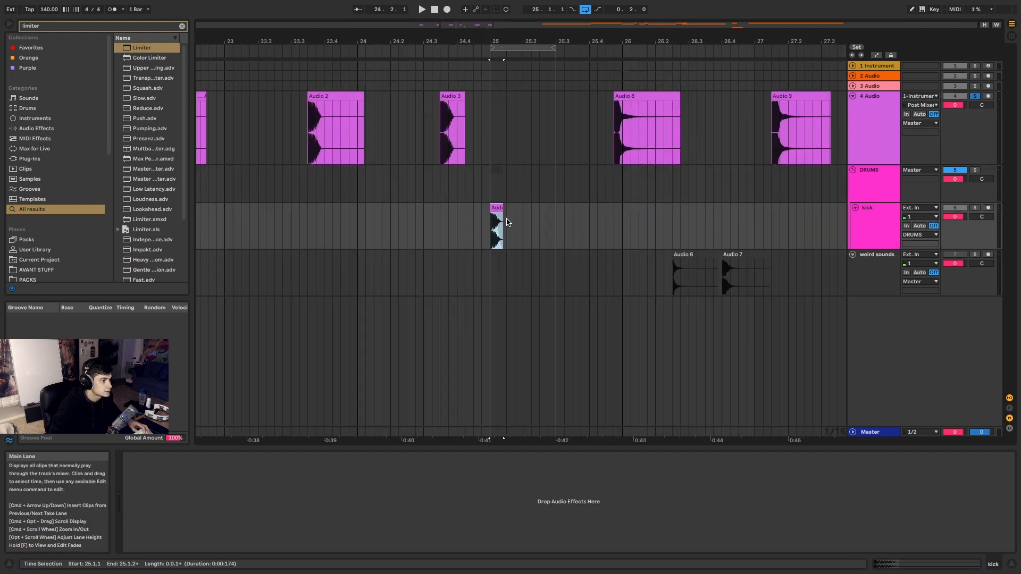
Insert an audio track below kick inside the DRUMS group and rename it snare.
click(869, 230)
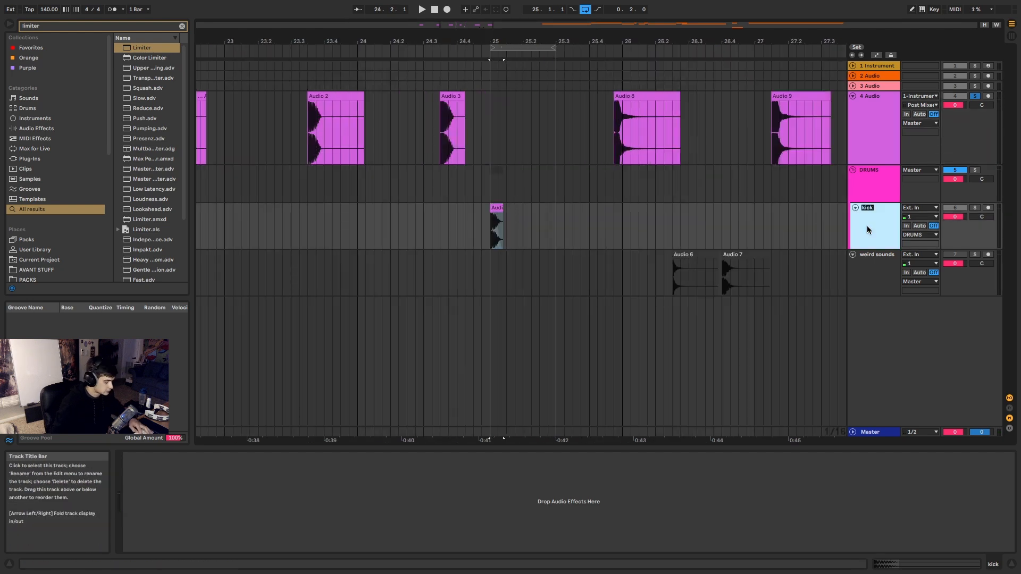
click(858, 216)
key(ctrl+t)
key(ctrl+r)
text(s)
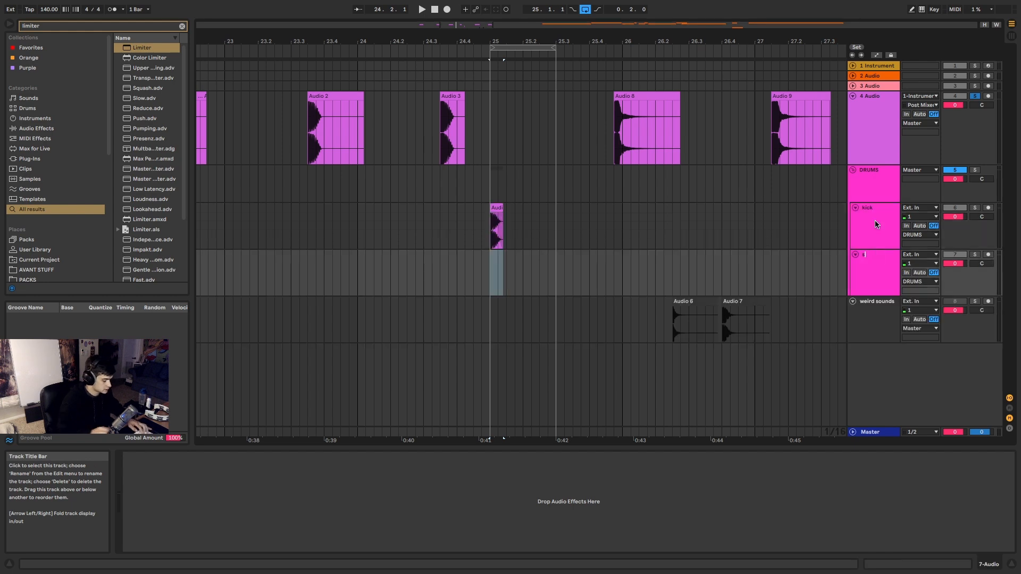
Audition the last two 4 Audio clips, around bars 26 and 27, as snare candidates.
scroll(576, 234, down, 5)
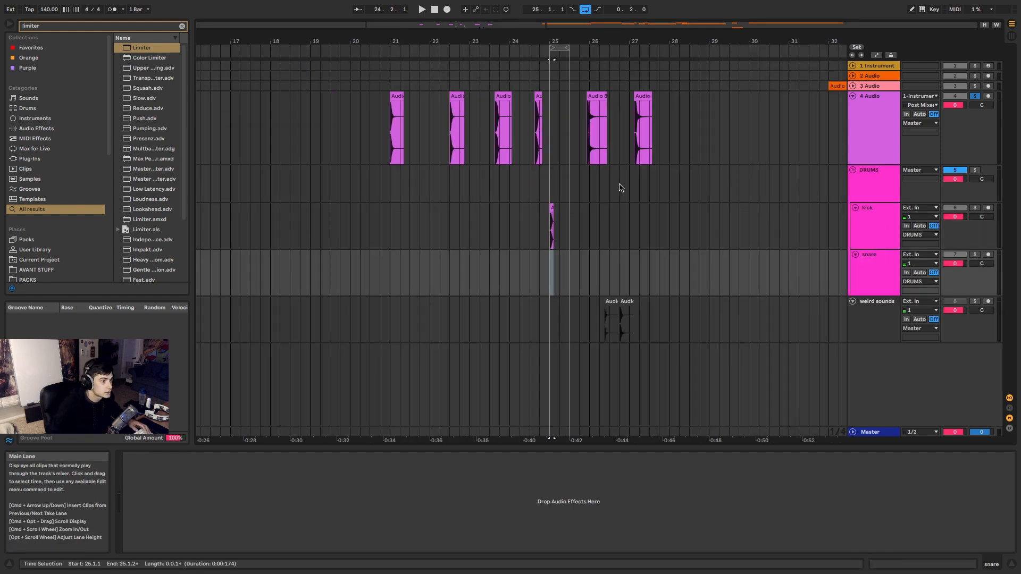
click(645, 104)
key(space)
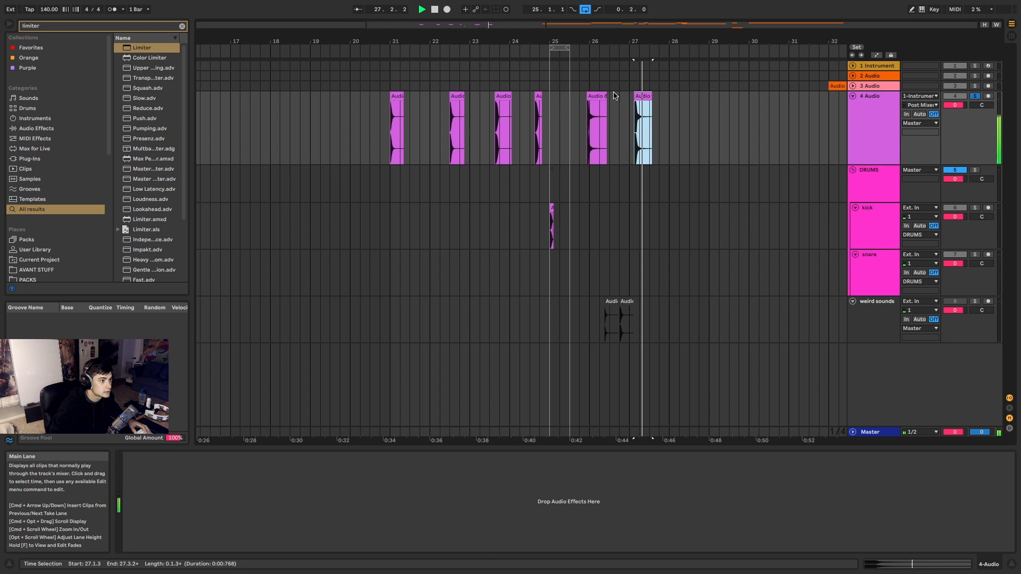
click(600, 102)
scroll(570, 102, down, 2)
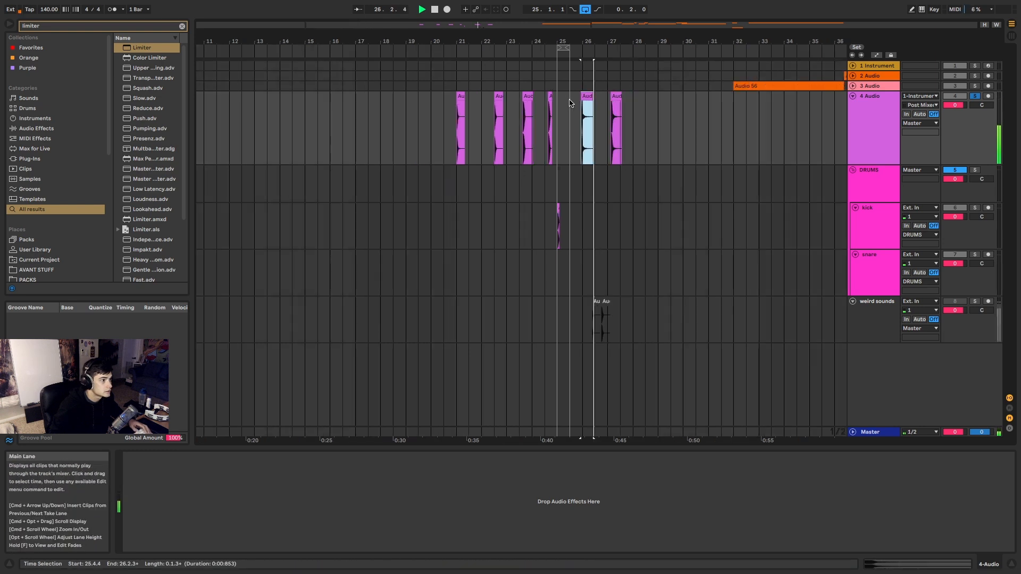
scroll(603, 101, down, 4)
scroll(354, 167, up, 5)
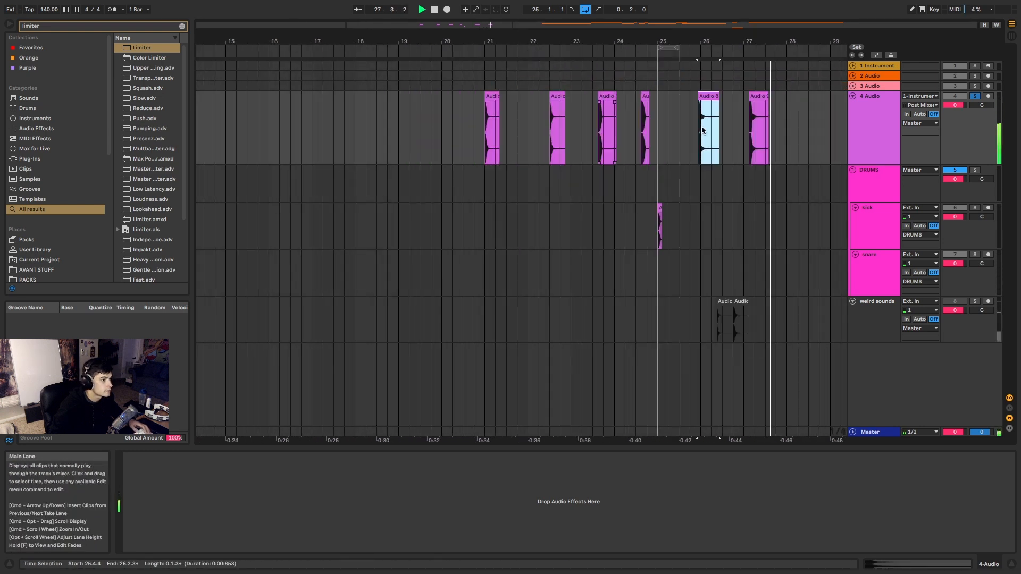
key(space)
key(space)
Move the Audio 8 clip onto the snare track at 25.3 and lengthen the loop to one bar from bar 25.
drag(709, 94, 750, 271)
scroll(668, 272, up, 5)
scroll(750, 271, down, 5)
drag(719, 51, 765, 57)
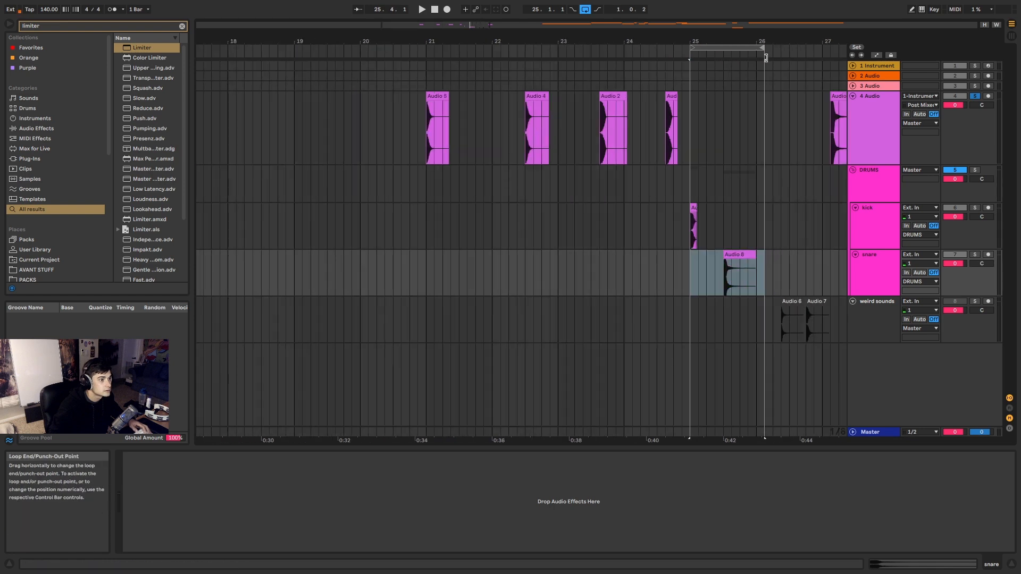
Solo the DRUMS group and play the kick and snare loop from bar 25.
click(714, 212)
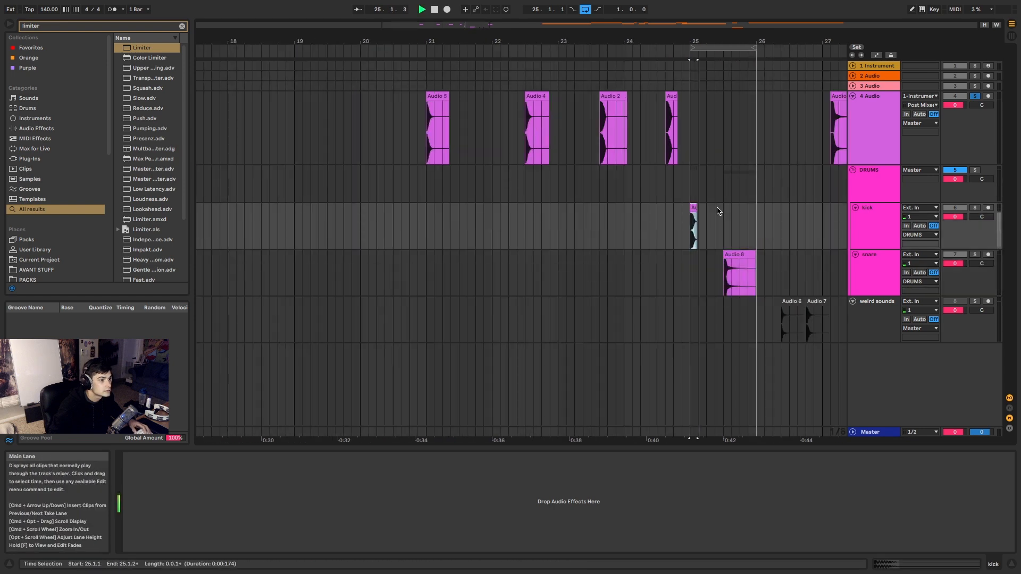
click(976, 170)
key(space)
scroll(769, 206, up, 5)
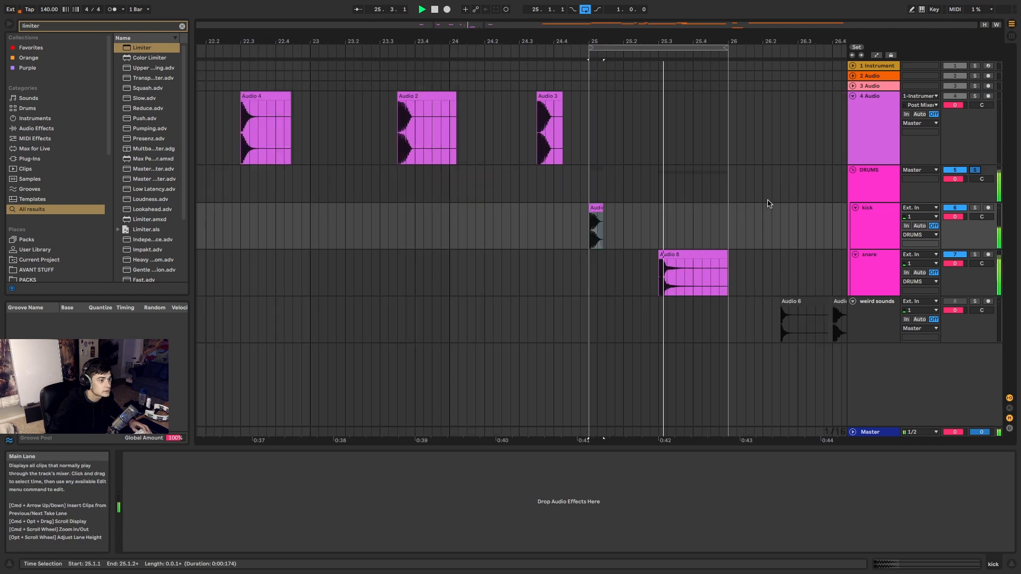
Apply a long fade-out to the snare clip and extend the end of the kick clip slightly.
drag(733, 264, 687, 282)
scroll(579, 220, up, 6)
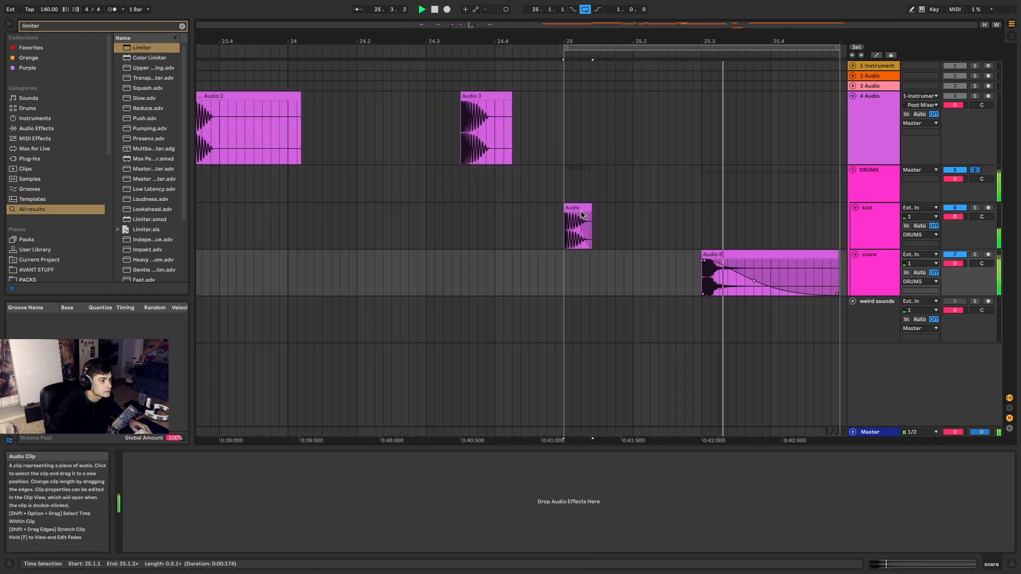
click(636, 211)
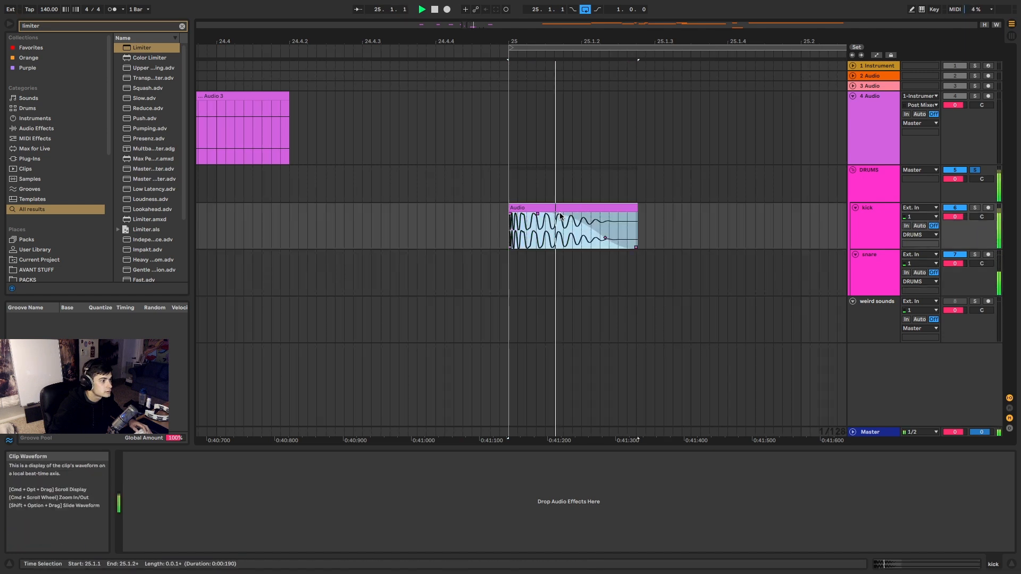
Add an audio track named hat directly below the snare track in the DRUMS group.
click(538, 214)
scroll(597, 205, down, 6)
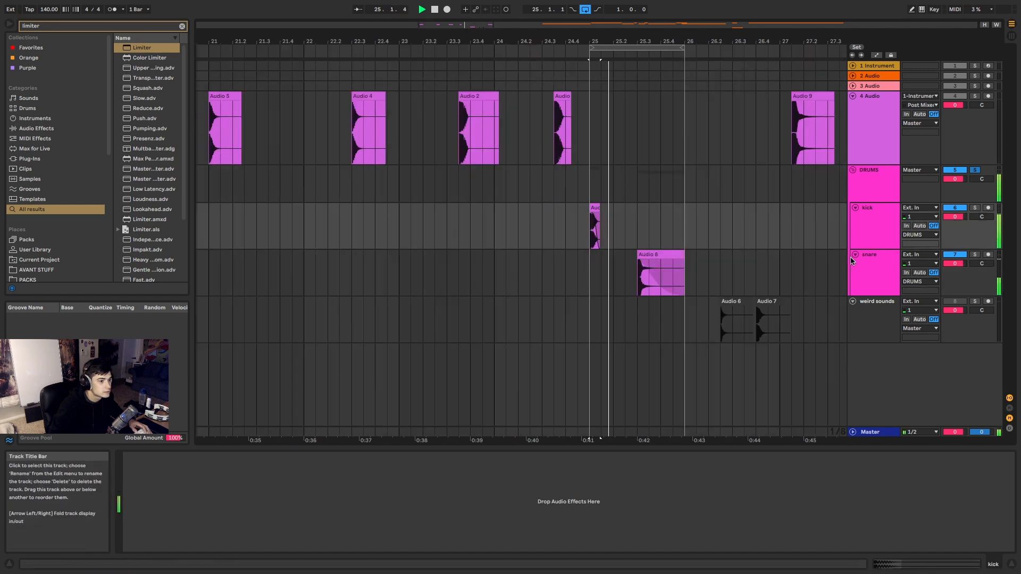
click(884, 268)
key(ctrl+t)
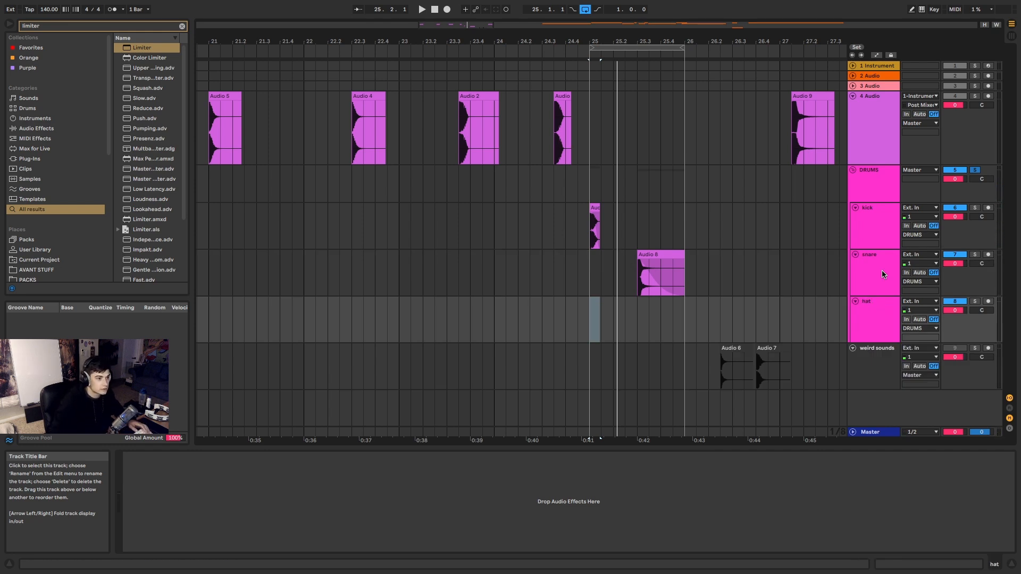
Unfold and solo the 2 Audio track, audition its hits around bar 38, and select the range from 38.1.3 to 38.2.3.
scroll(682, 213, down, 3)
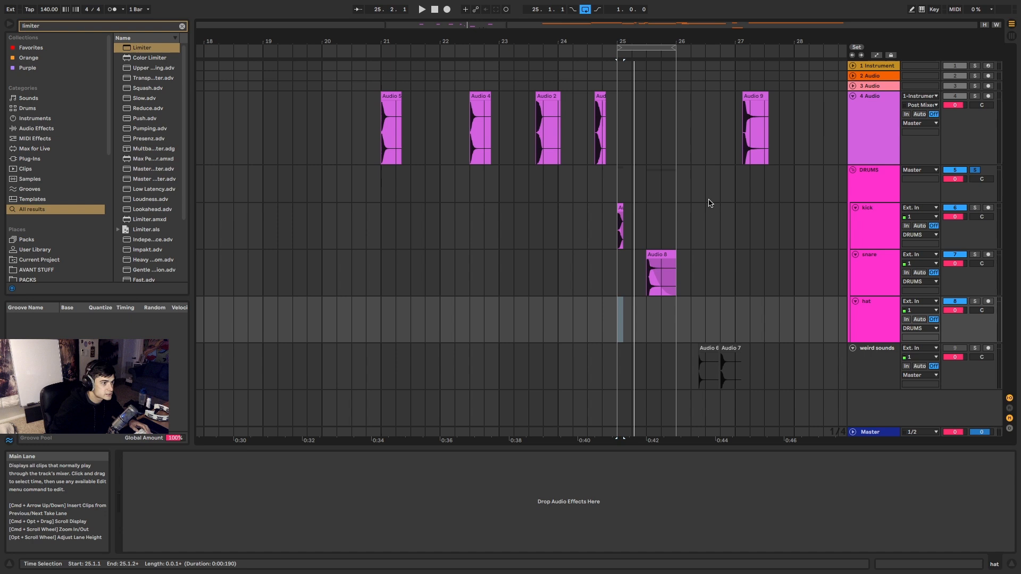
scroll(710, 203, down, 3)
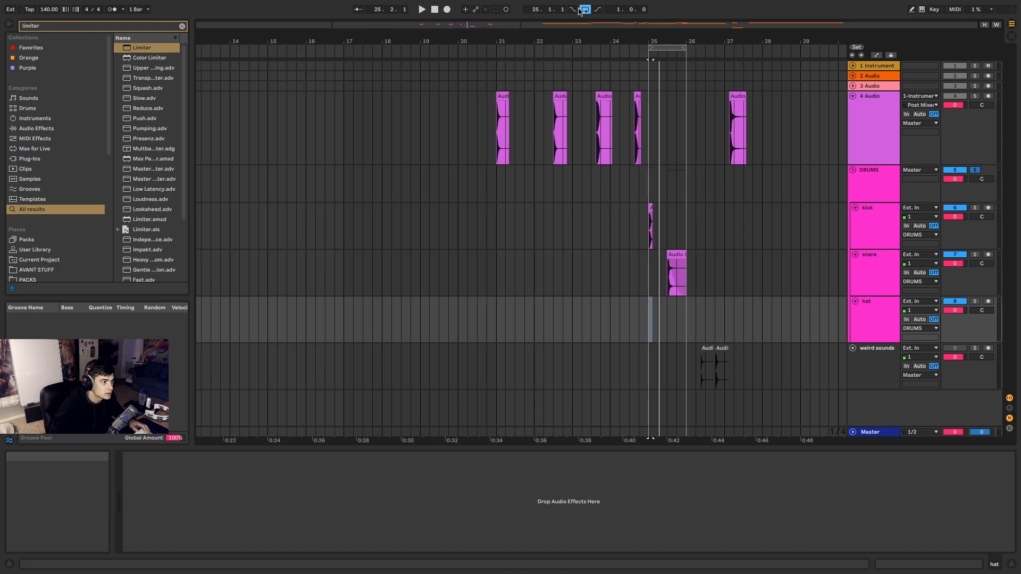
drag(472, 27, 474, 0)
click(852, 76)
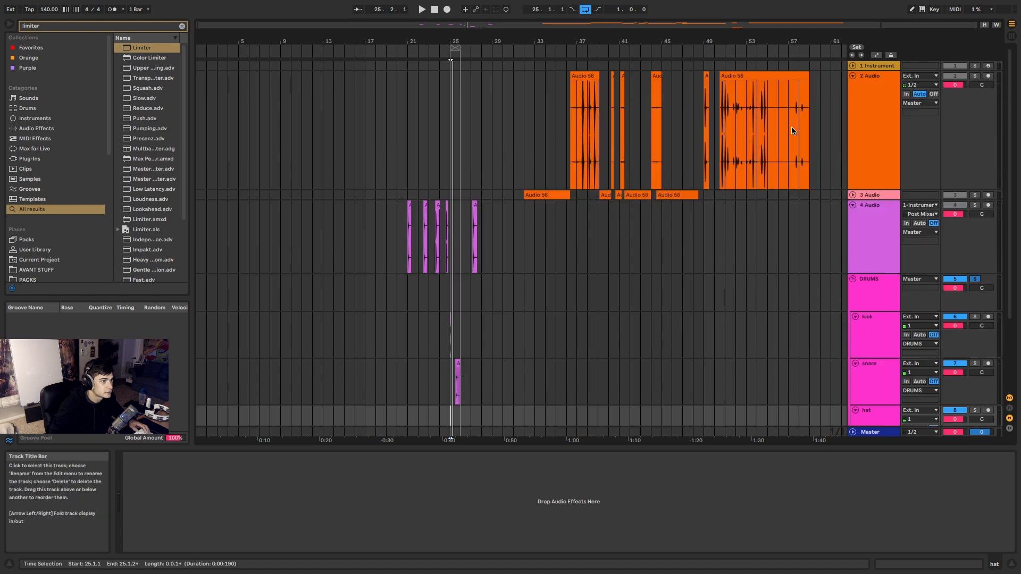
scroll(587, 136, up, 6)
click(549, 129)
click(974, 77)
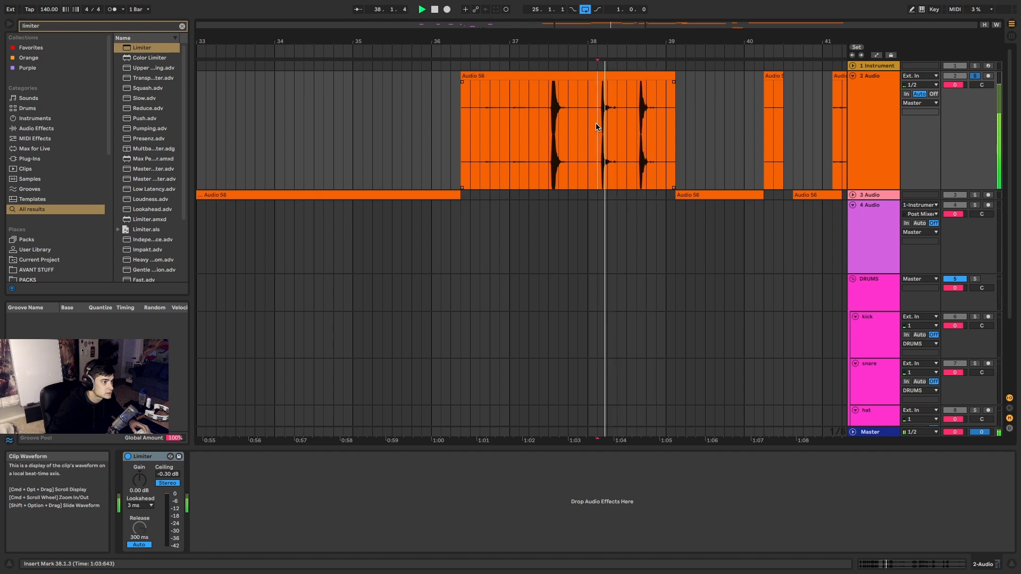
key(space)
drag(597, 127, 620, 127)
Paste the copied Audio 56 section into the hat track at 25.2.1.
scroll(611, 115, down, 10)
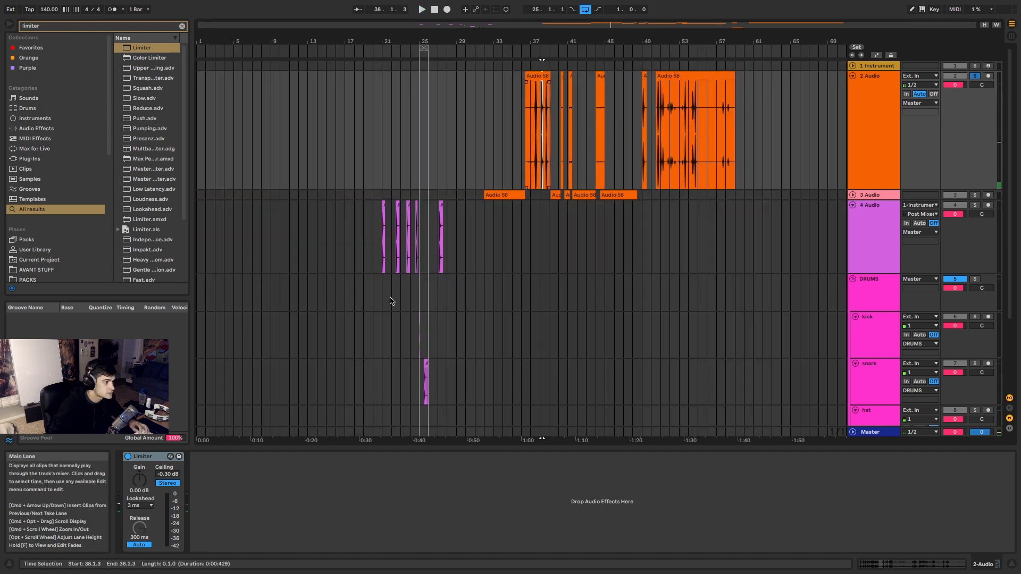
scroll(399, 317, down, 4)
scroll(406, 328, up, 8)
scroll(461, 335, up, 6)
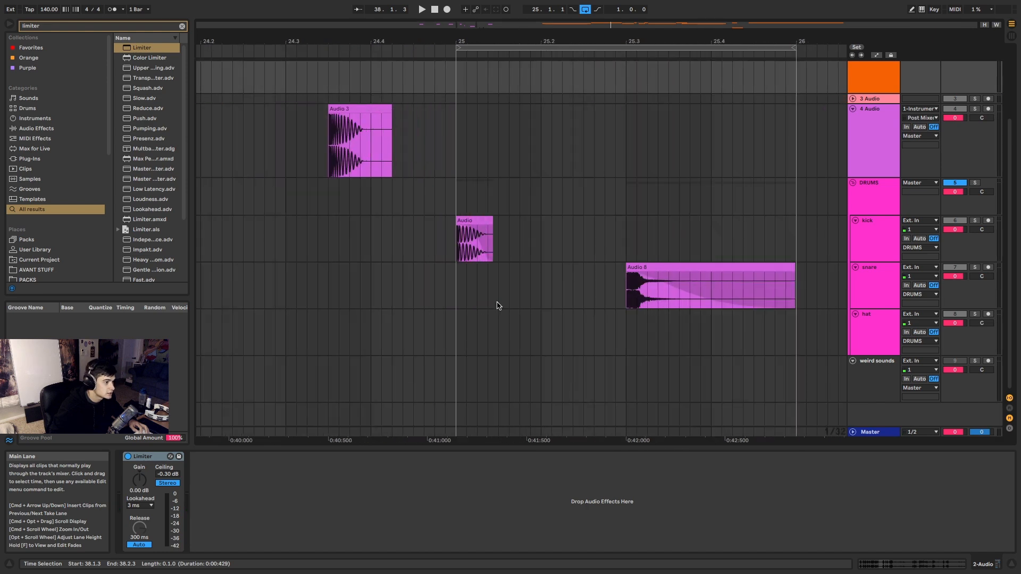
scroll(697, 186, up, 5)
scroll(701, 163, down, 8)
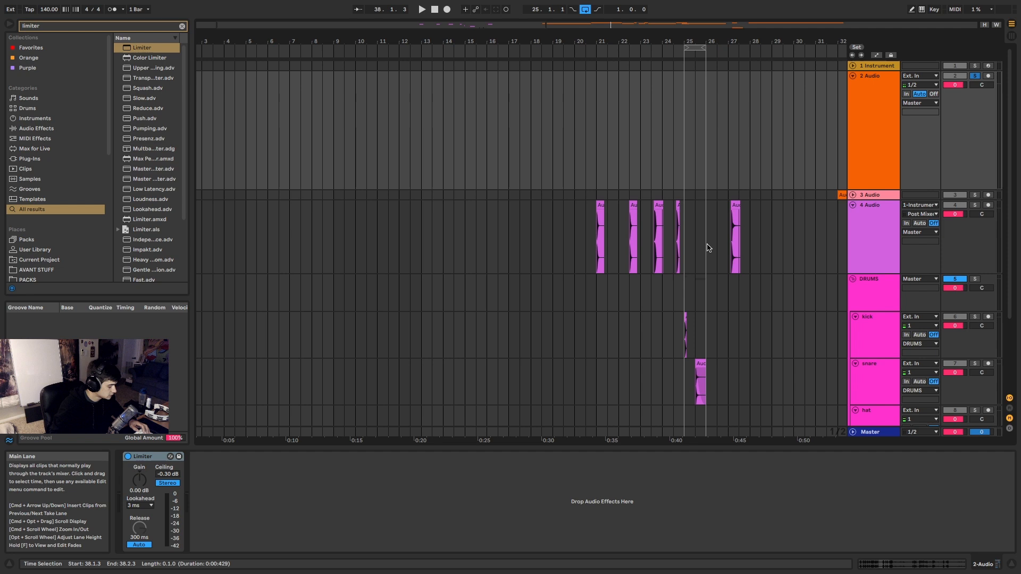
scroll(716, 284, down, 3)
scroll(704, 307, up, 5)
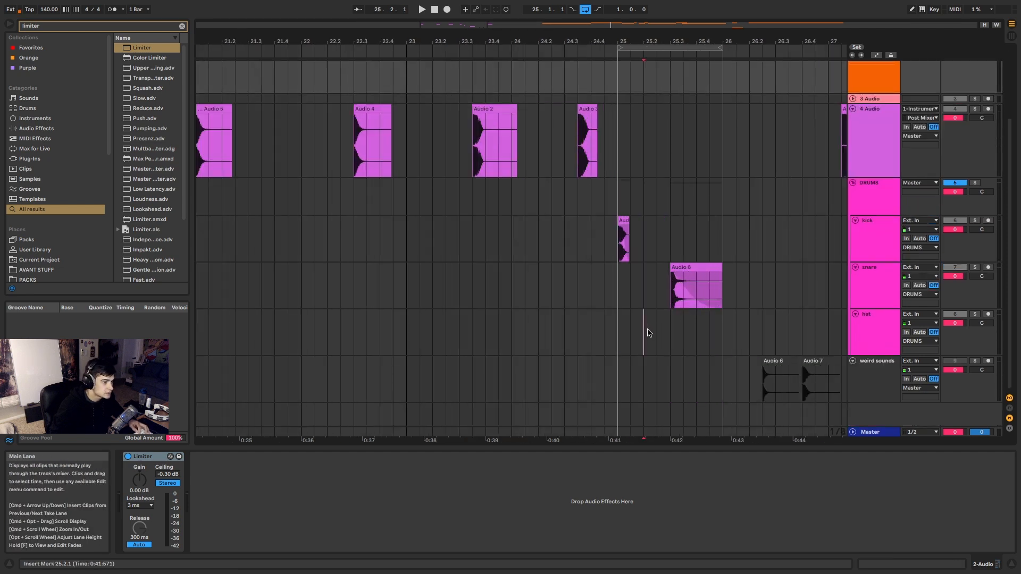
click(648, 333)
key(super+v)
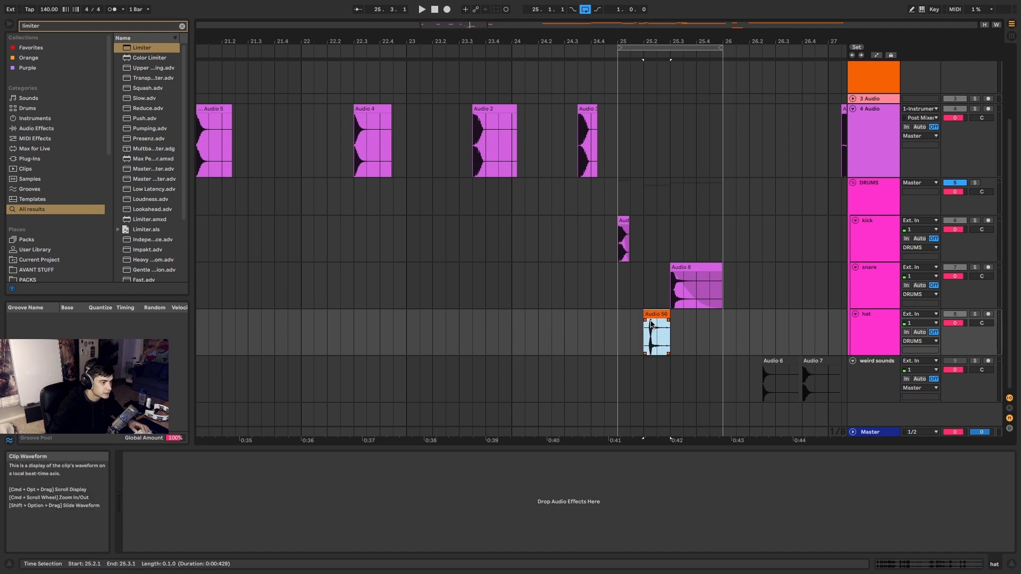
Fade out the hat clip and place a copy of it at 25.1.1.
scroll(653, 333, up, 5)
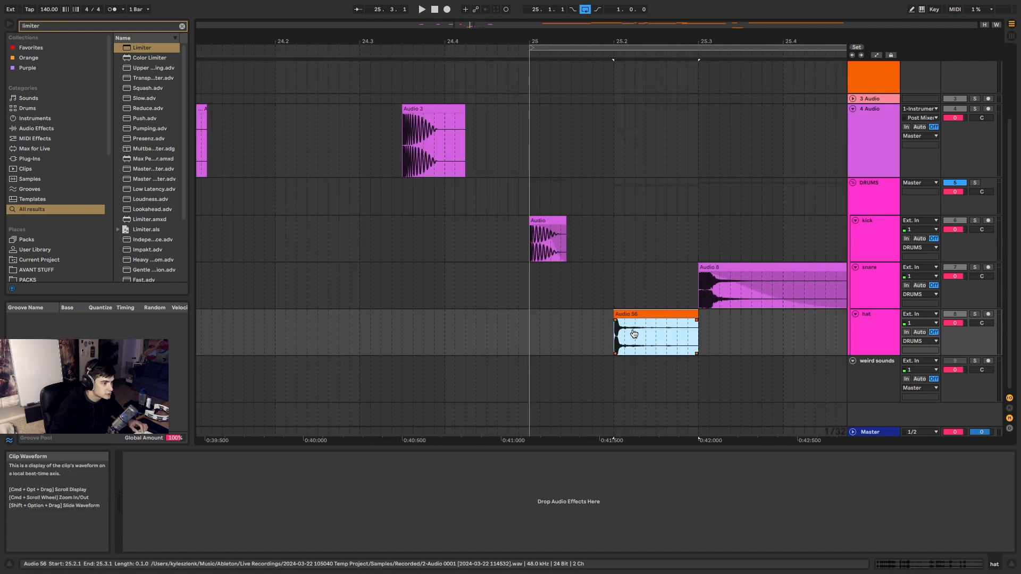
drag(697, 320, 560, 315)
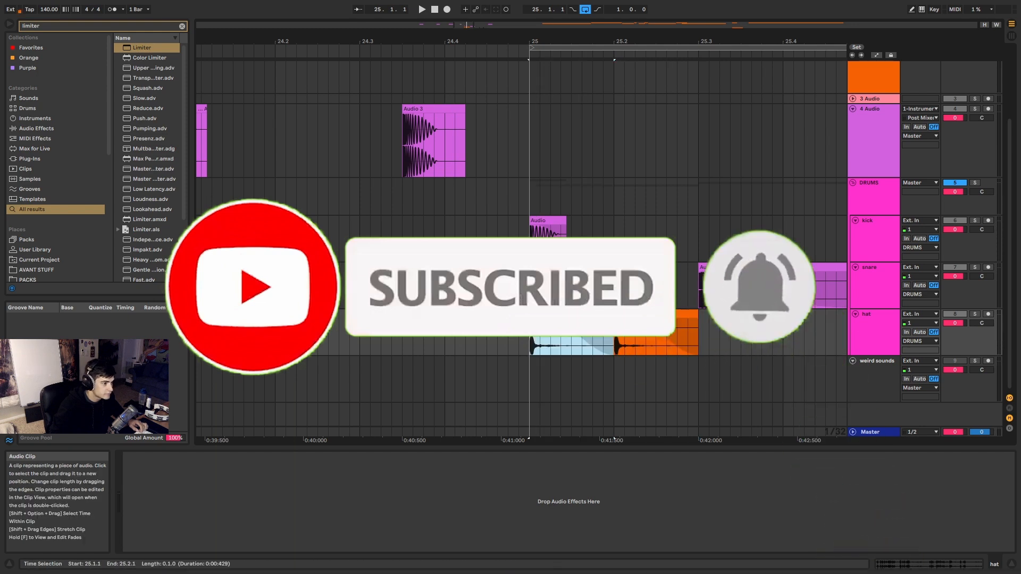
key(space)
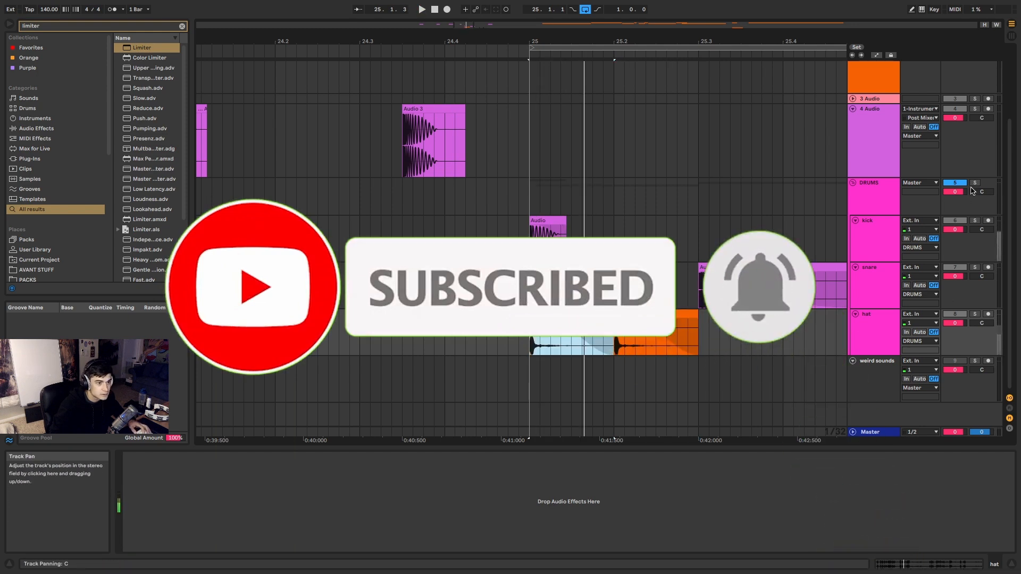
Solo the DRUMS group and duplicate the two hat clips to 25.3.1, filling bar 25.
click(974, 183)
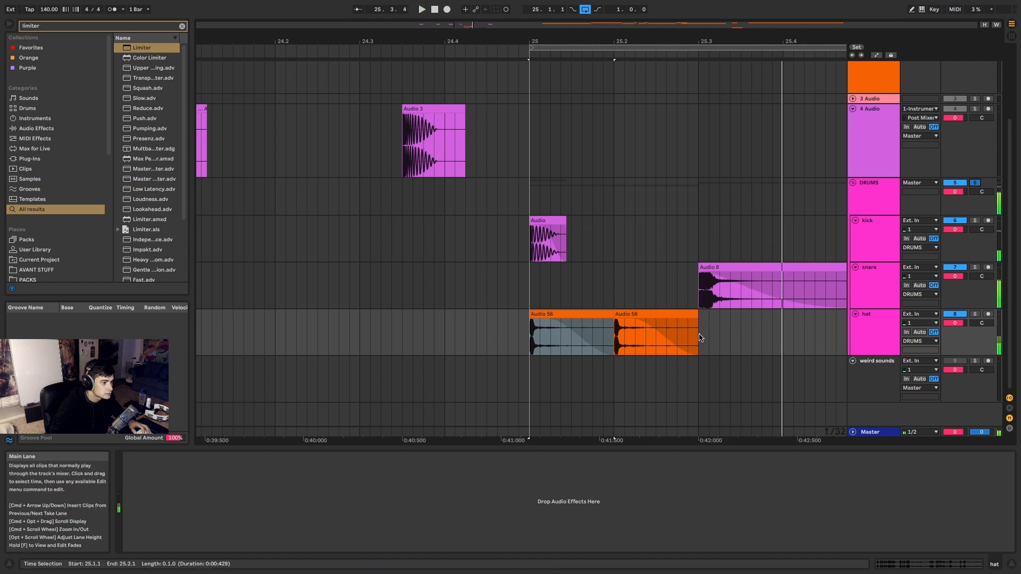
drag(700, 338, 544, 336)
key(space)
key(super+d)
scroll(555, 331, down, 5)
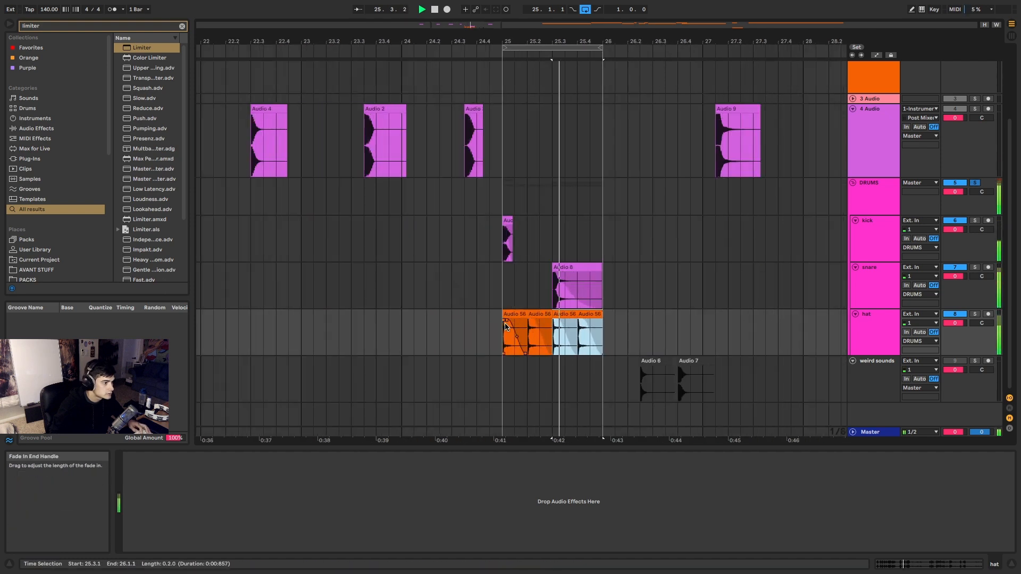
scroll(532, 327, up, 6)
scroll(567, 322, down, 3)
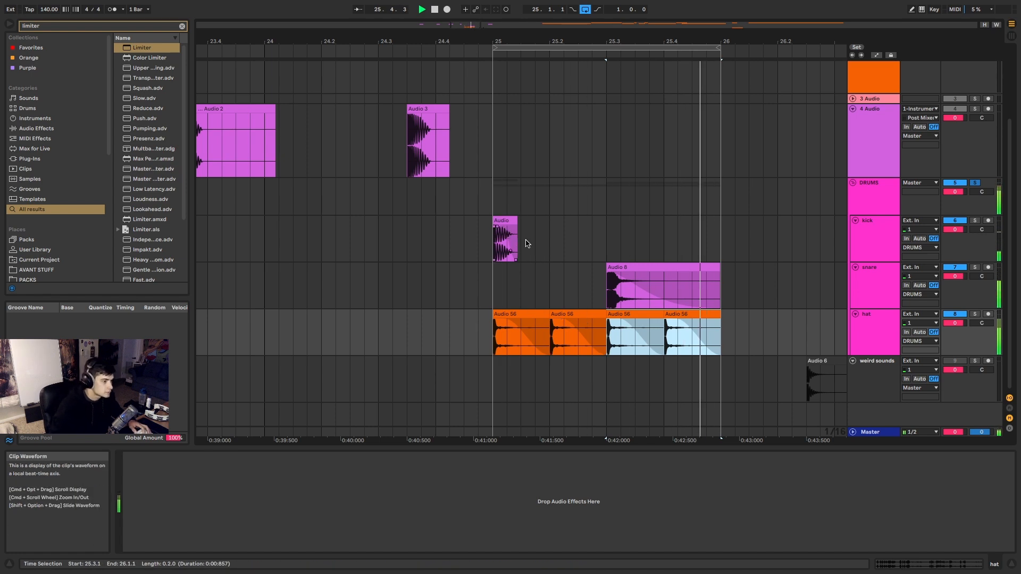
click(525, 340)
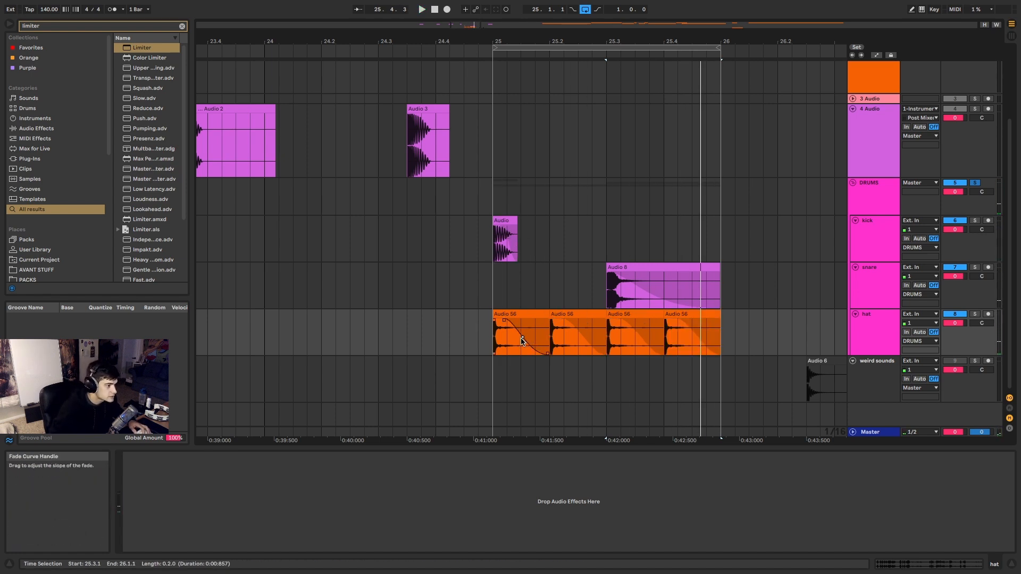
Duplicate the kick and snare pattern of bar 25 three times, through the end of bar 28.
scroll(615, 301, down, 4)
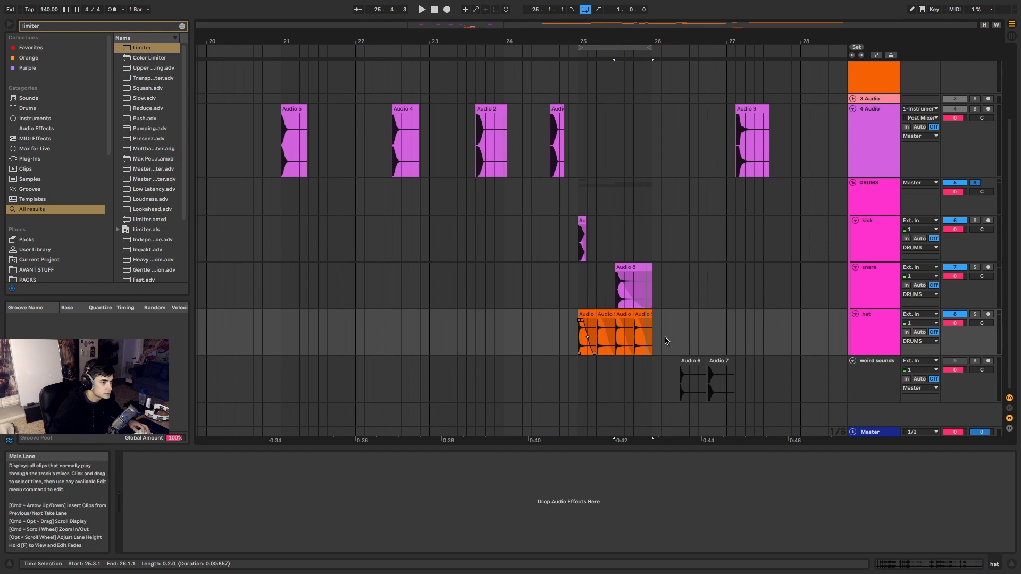
drag(656, 298, 580, 239)
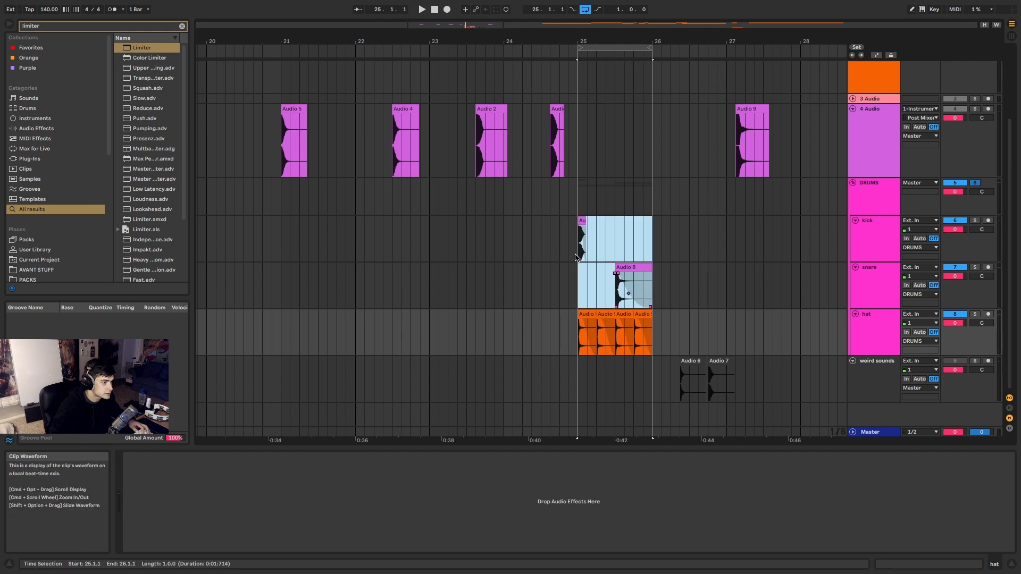
key(super+d)
scroll(585, 240, down, 3)
key(super+d)
key(super+d)
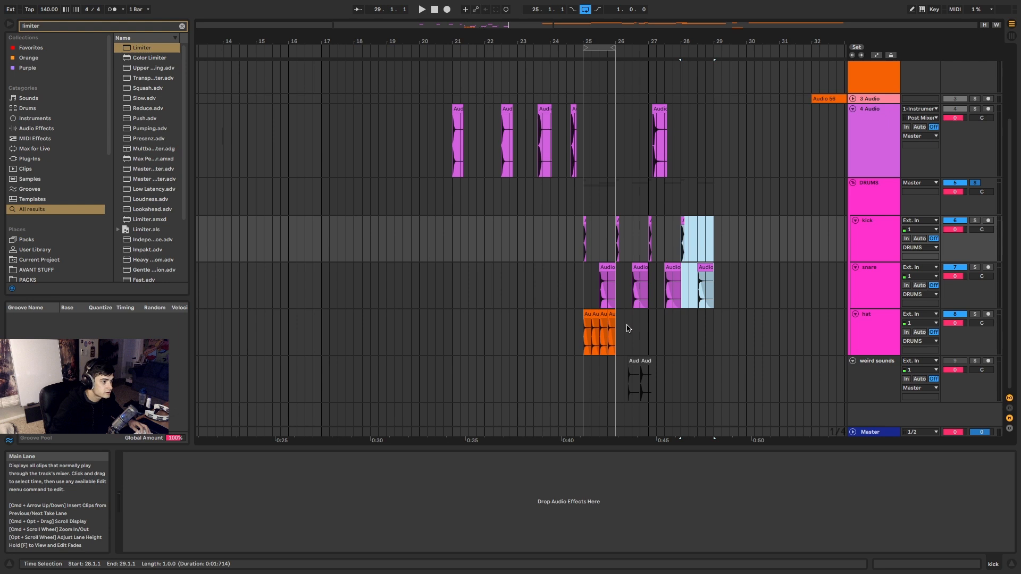
Duplicate the hat pattern of bar 25 three times and extend the loop to four bars, ending at bar 29.
drag(616, 330, 583, 331)
key(super+d)
key(super+d)
key(super+d)
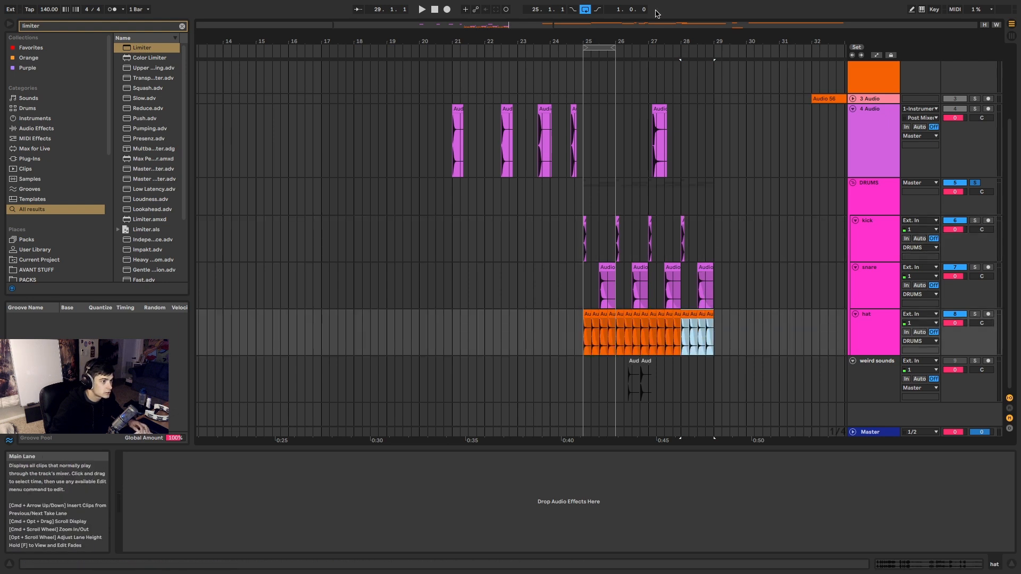
drag(616, 47, 711, 61)
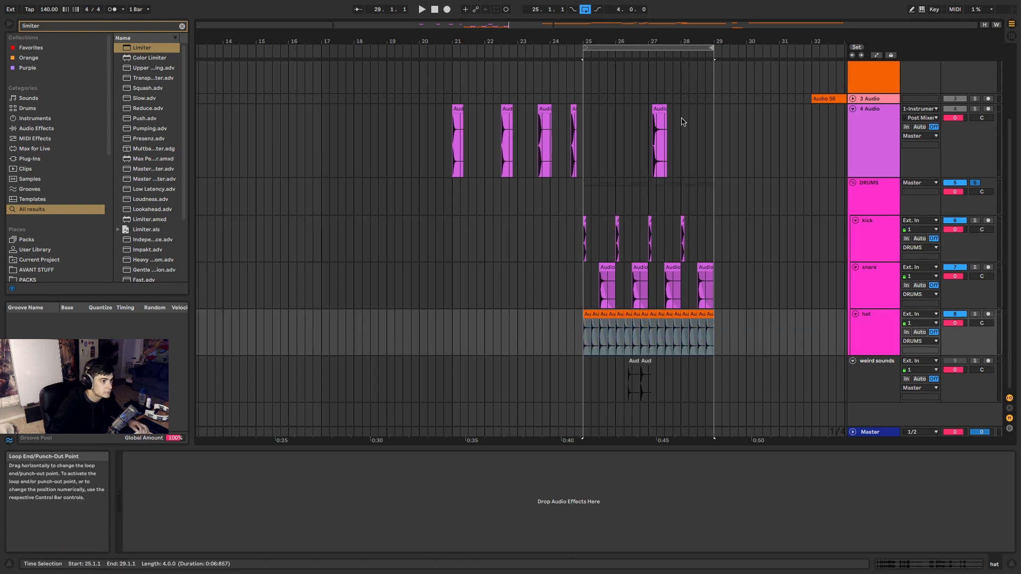
scroll(797, 240, up, 3)
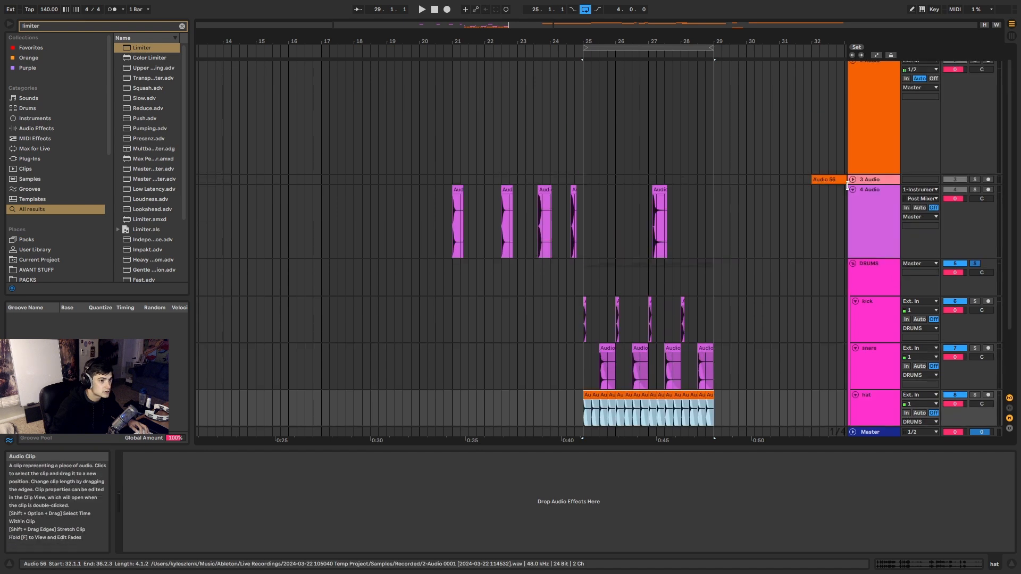
Move the DRUMS group above the 1 Instrument track to the start of the track list.
click(883, 294)
scroll(881, 77, up, 2)
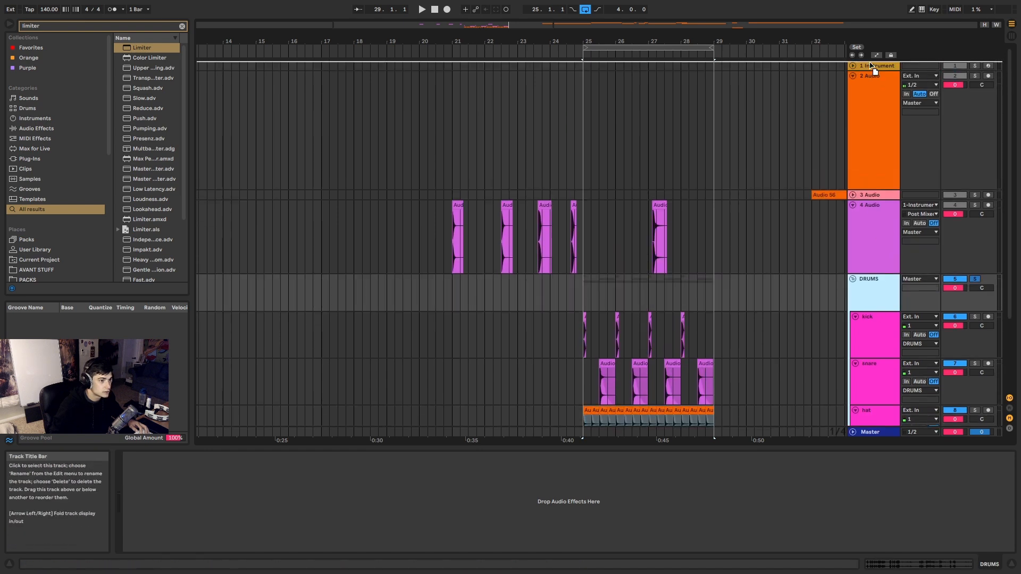
drag(872, 68, 871, 69)
Fold the 6 Audio, 8 Audio and weird sounds tracks.
click(857, 259)
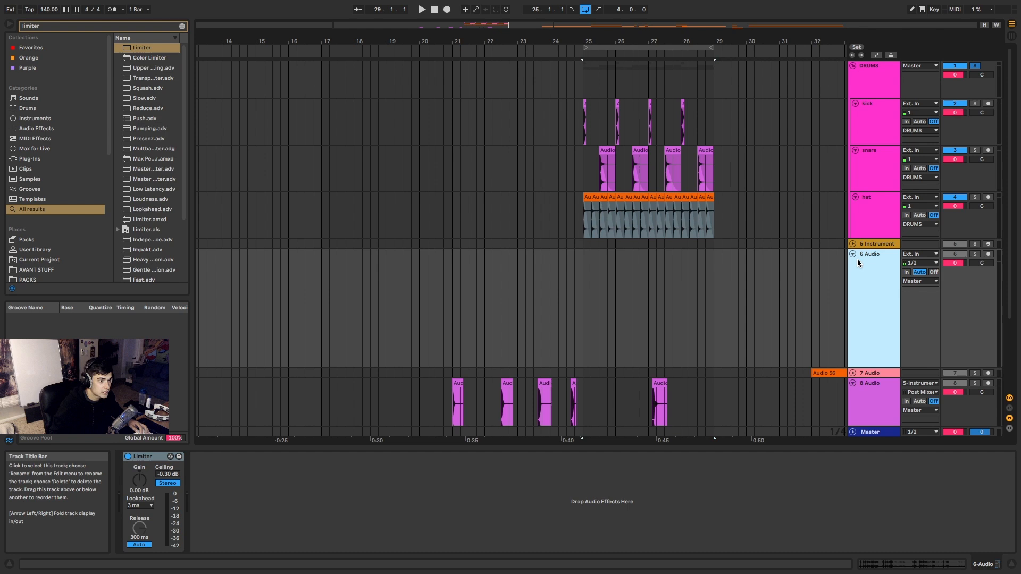
click(853, 254)
click(853, 273)
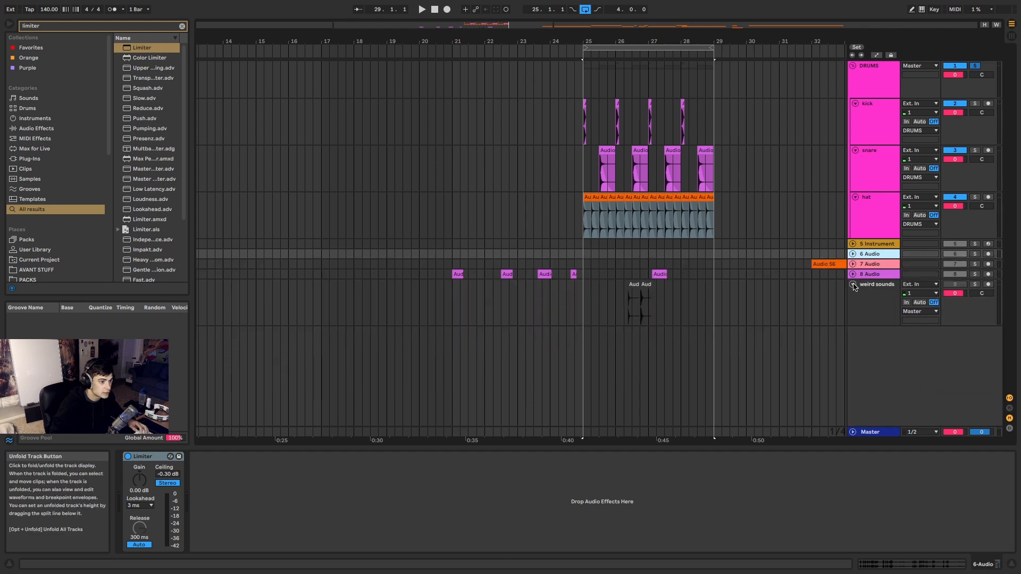
click(853, 285)
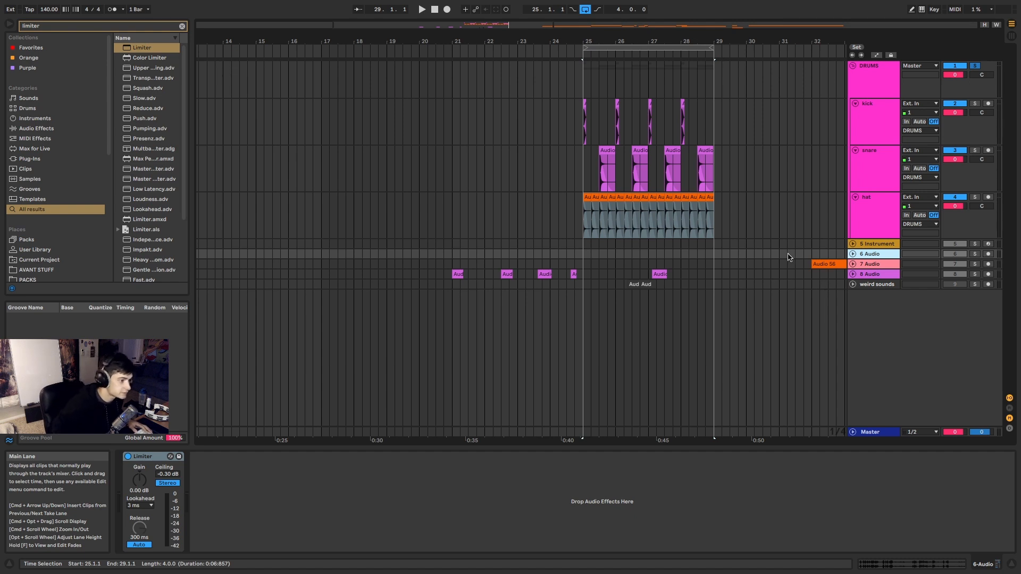
Move the leftover clips on 6 Audio, 7 Audio, 8 Audio and weird sounds toward the start of the timeline, ahead of the drum loop.
drag(715, 287, 572, 274)
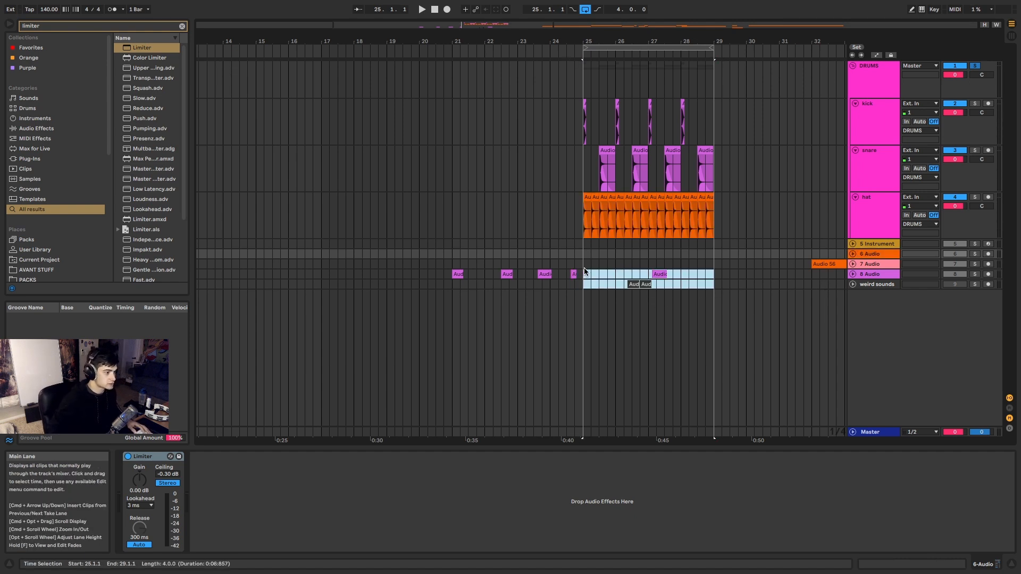
drag(662, 282, 310, 284)
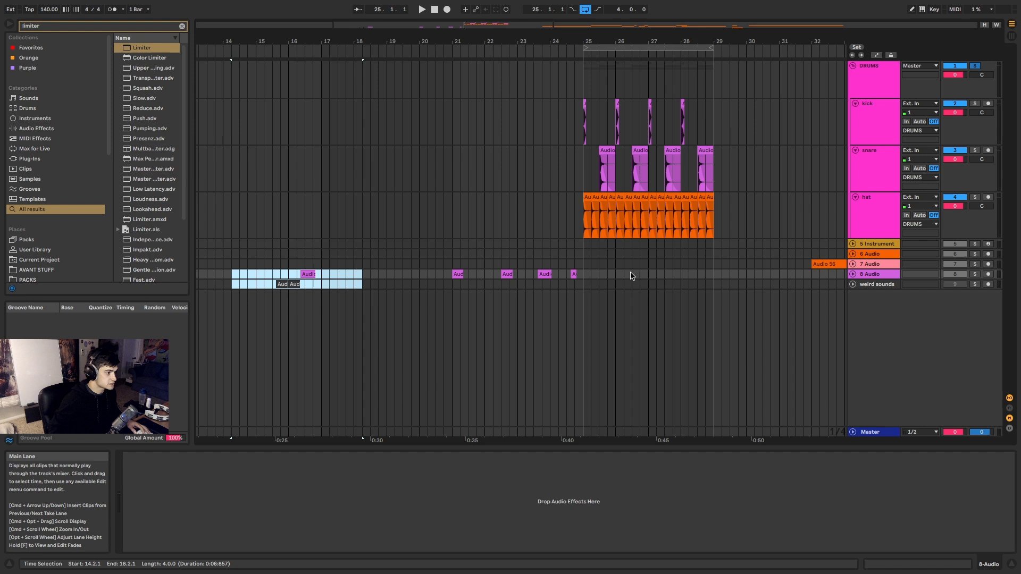
drag(583, 284, 538, 283)
drag(452, 275, 314, 277)
key(minus)
key(minus)
drag(745, 276, 226, 264)
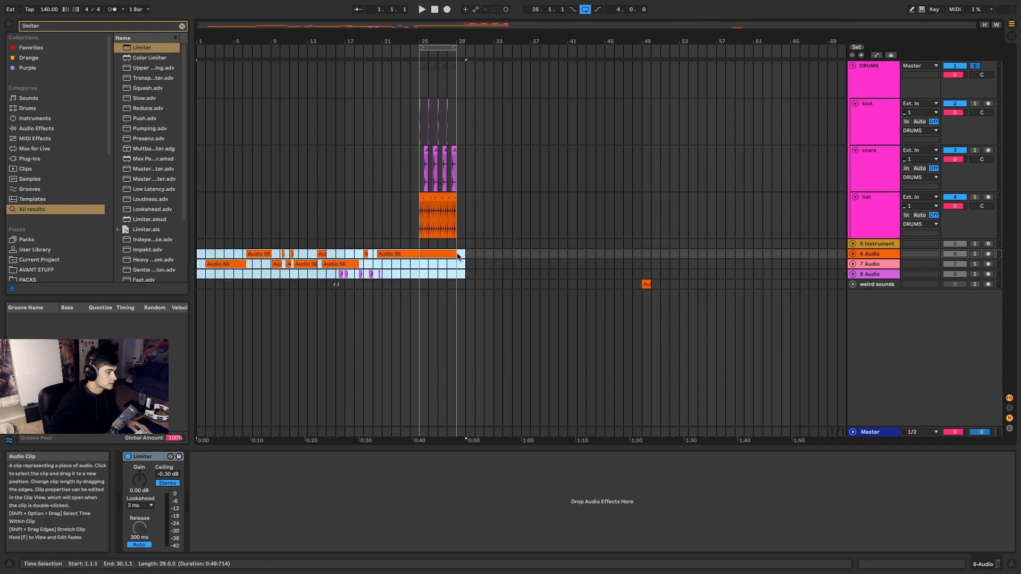
Shorten the last 6 Audio clip to end at bar 23 and move the stray orange weird sounds clip near bar 3.
click(457, 256)
click(450, 253)
drag(679, 285, 219, 286)
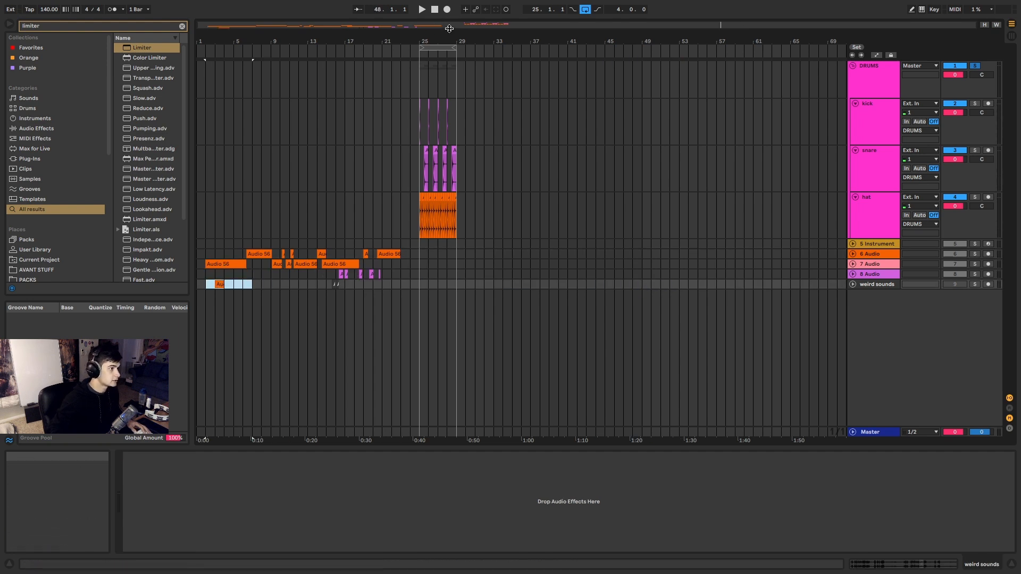
Assign the DRUMS group's track color to its grouped tracks and clips, and unsolo the group.
drag(449, 30, 449, 71)
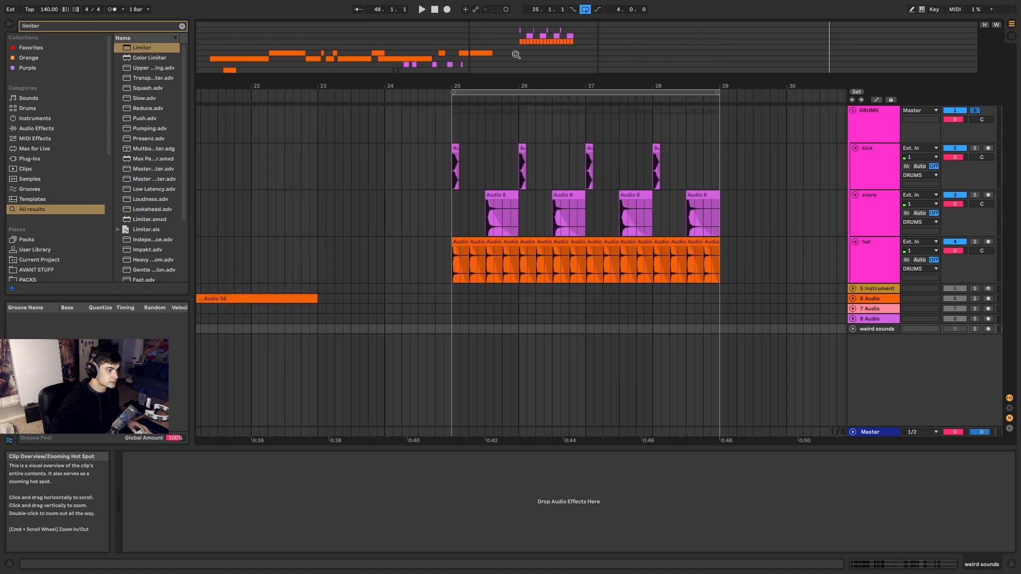
right_click(879, 136)
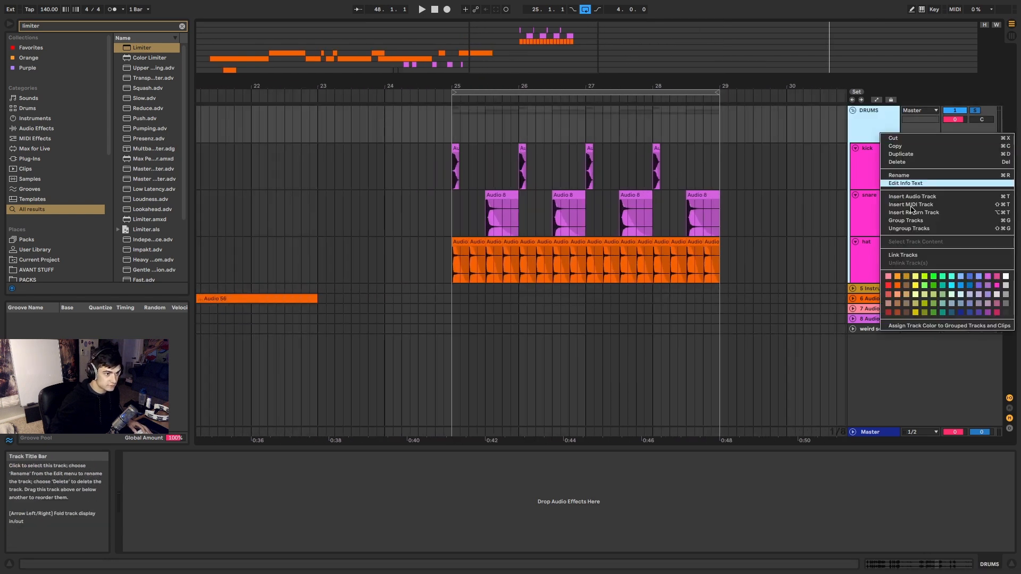
click(918, 325)
click(976, 111)
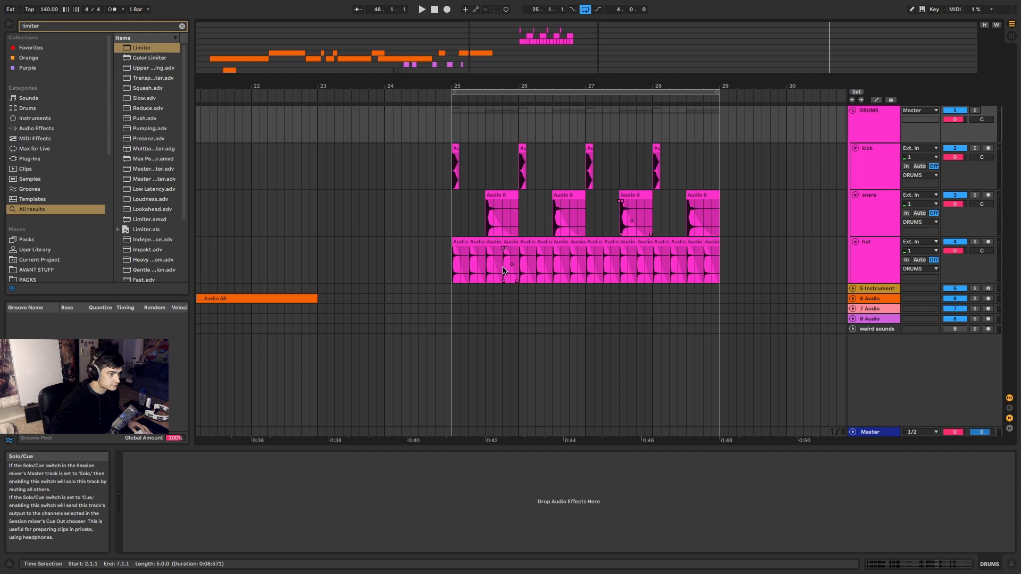
Play back the drum loop from bar 25 and set the project tempo to 94 BPM.
click(460, 242)
key(space)
click(881, 275)
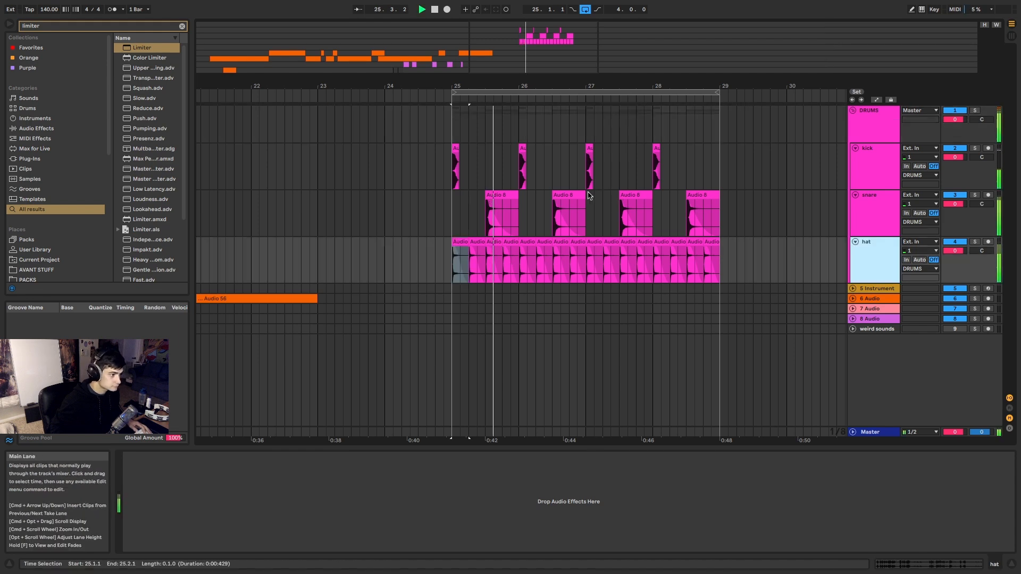
scroll(577, 194, up, 3)
key(space)
click(382, 144)
key(space)
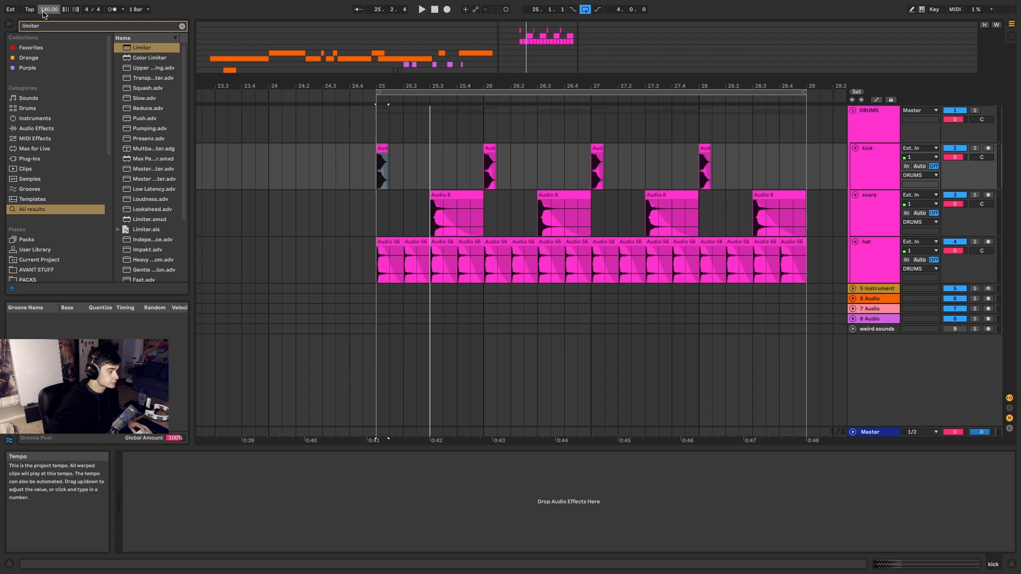
mouse_move(55, 4)
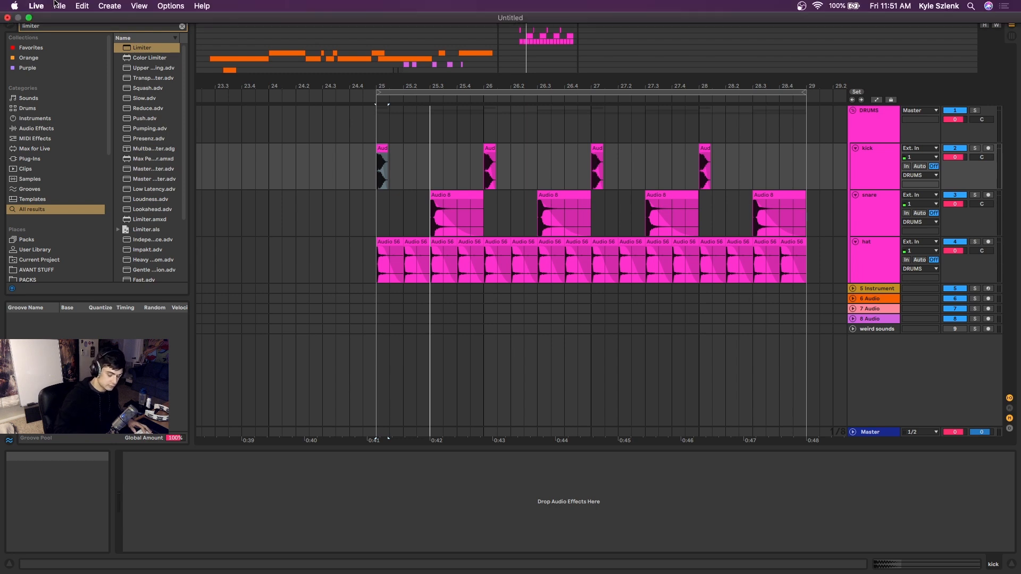
Move the first snare clip to 25.2.1 and turn off its warping.
click(451, 202)
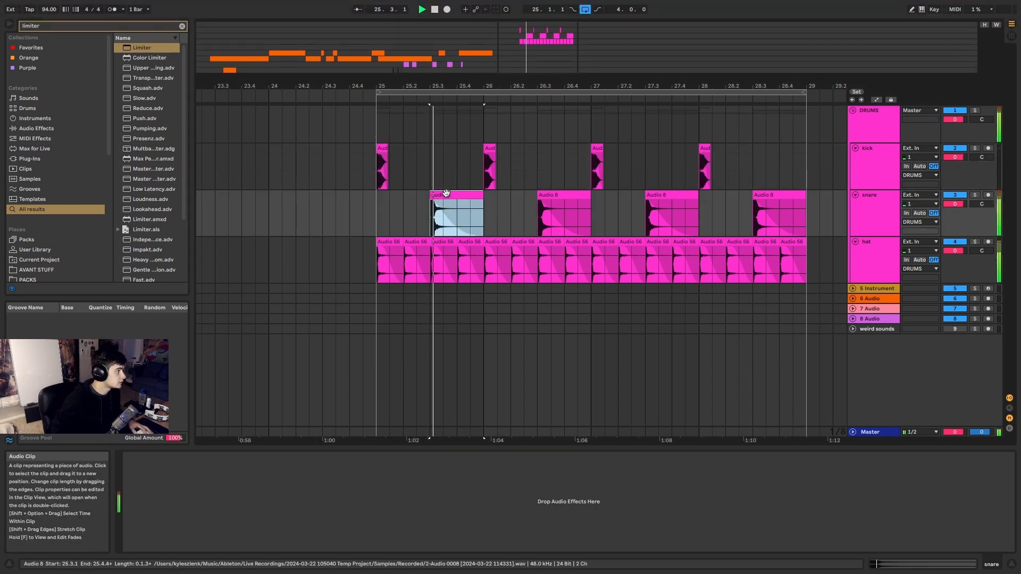
drag(451, 202, 427, 198)
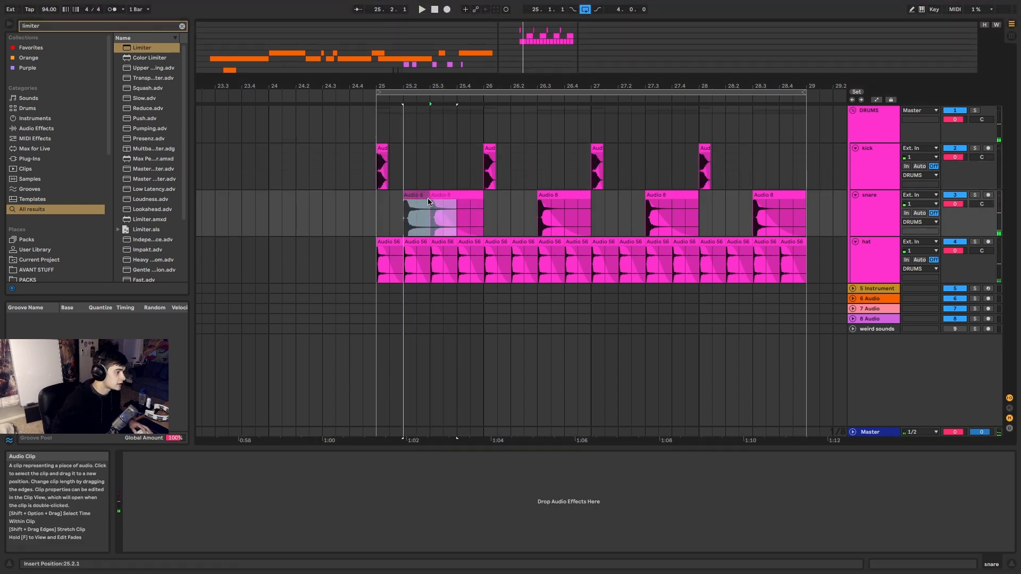
click(912, 567)
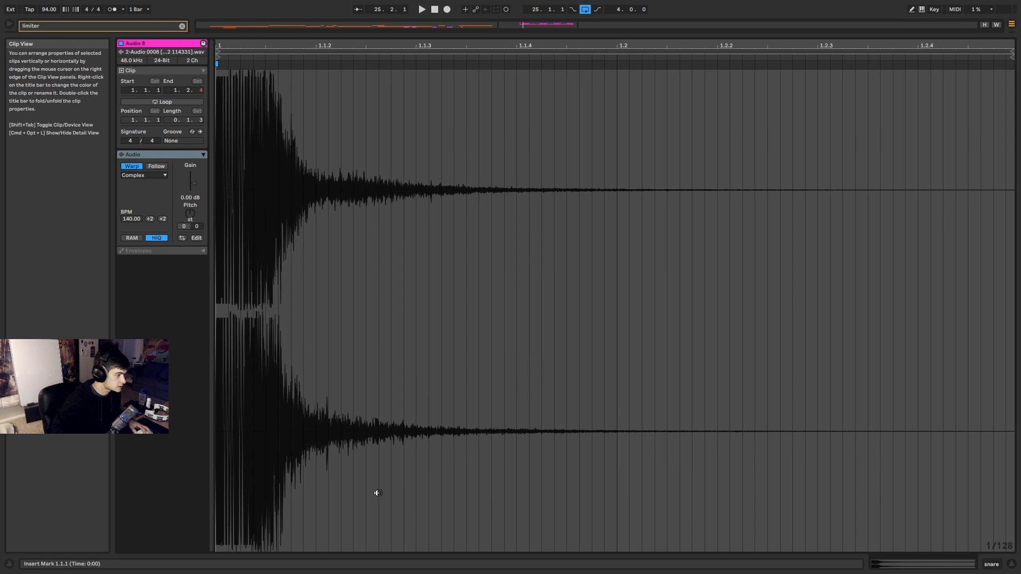
click(132, 167)
drag(376, 35, 433, 453)
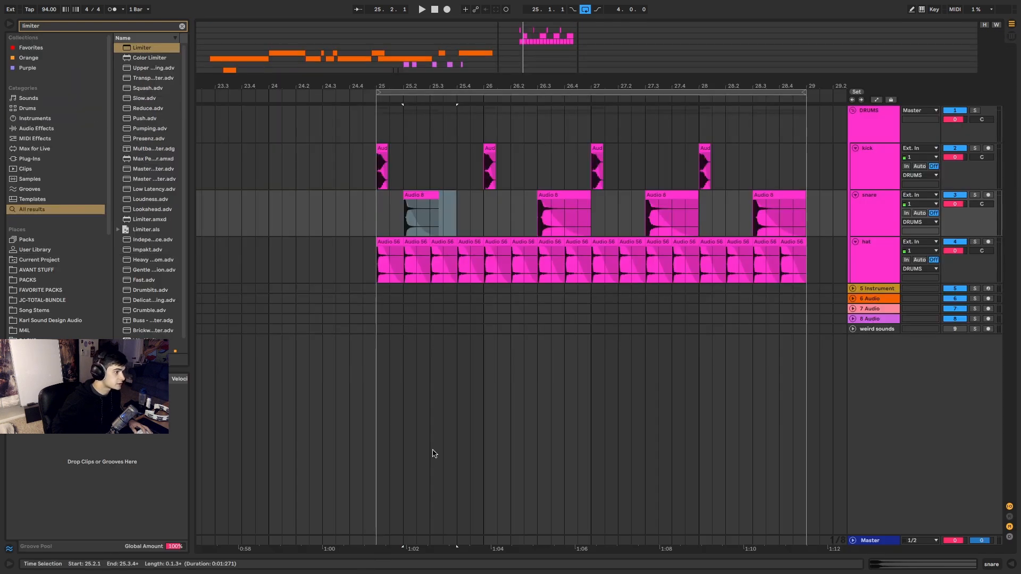
Delete the other snare clips from 26.3 to the end of the loop.
click(569, 195)
drag(833, 213, 557, 214)
key(Delete)
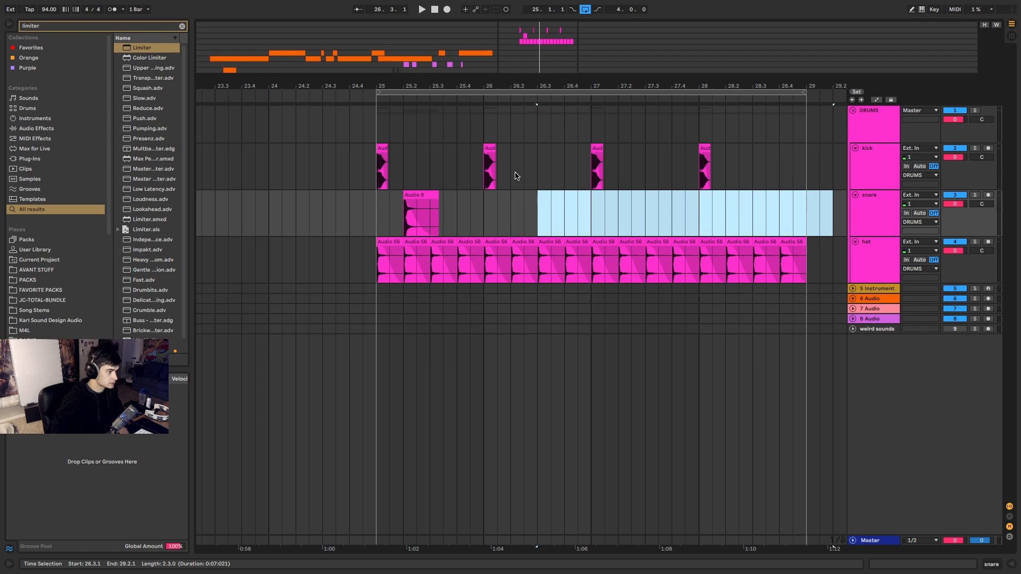
Turn off warping on the bar 26 kick clip, delete the other kick clips, and move it to the start of bar 25.
click(490, 167)
click(966, 569)
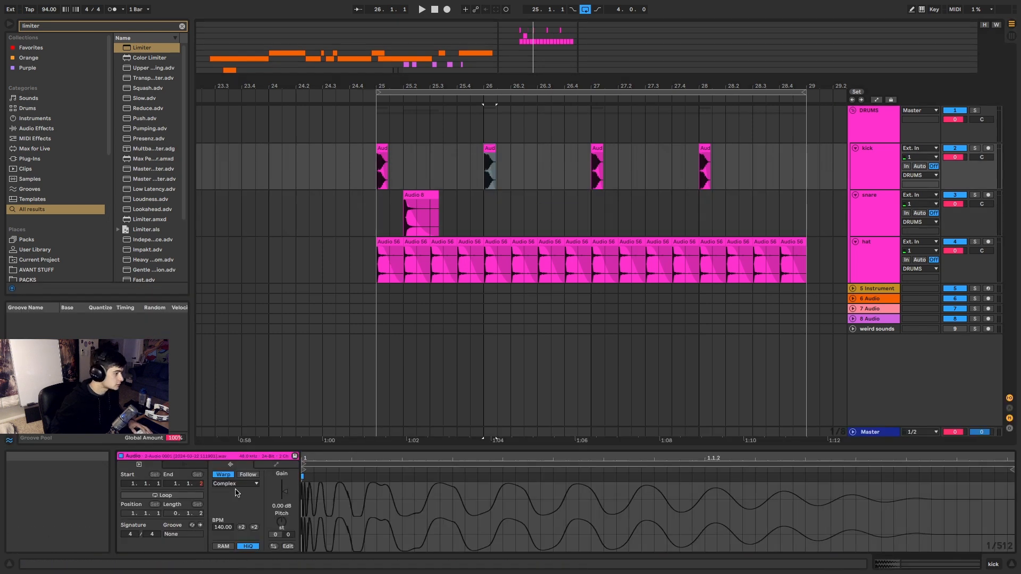
drag(738, 165, 353, 162)
click(488, 149)
key(Delete)
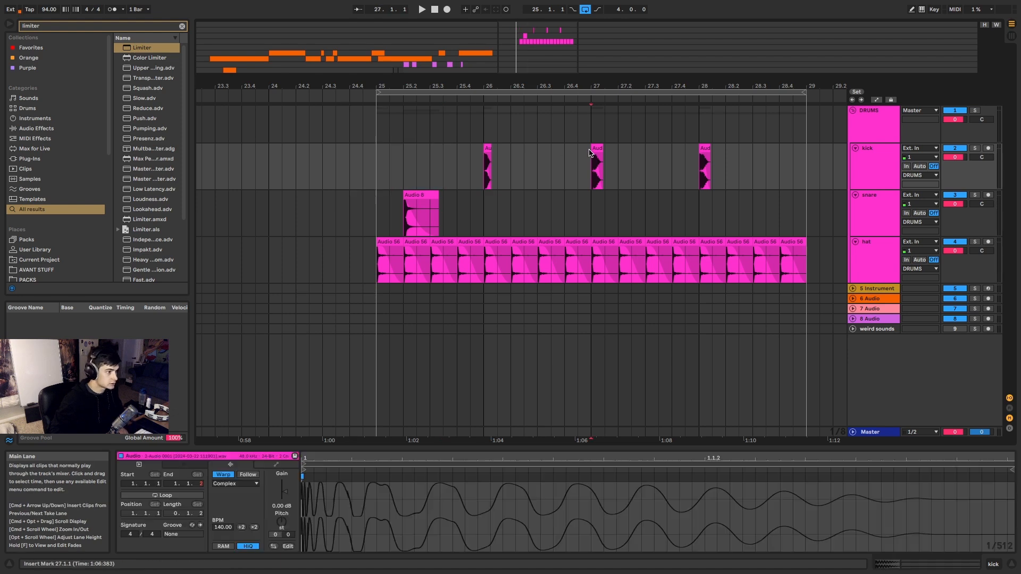
drag(845, 162, 593, 162)
key(Delete)
click(490, 149)
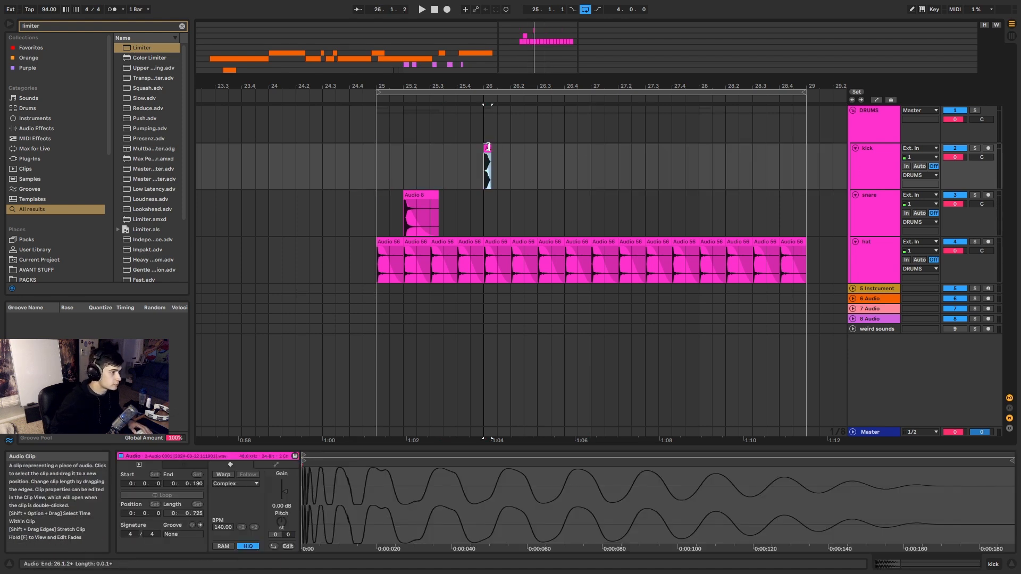
drag(490, 150, 380, 166)
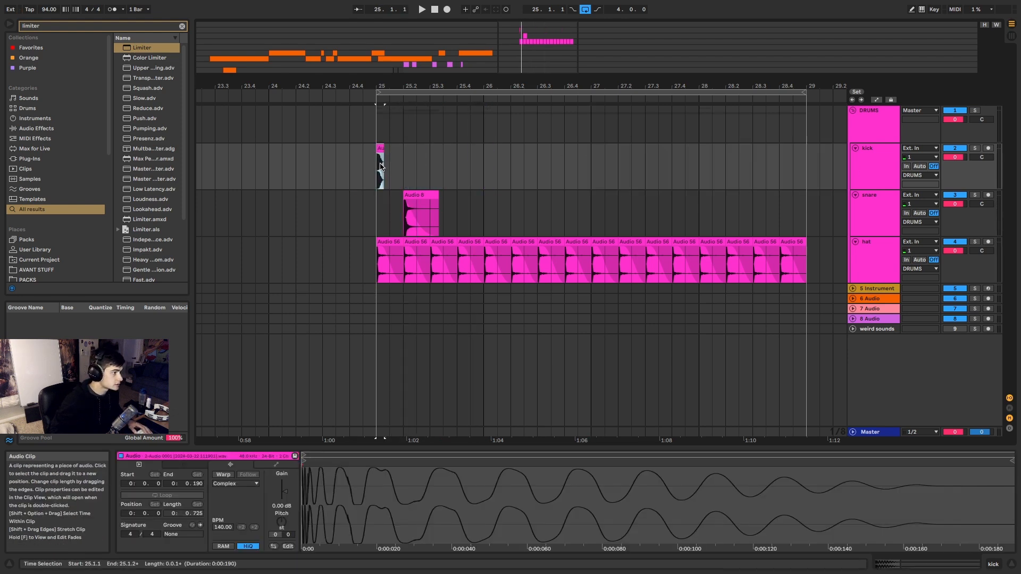
Turn off warping on all the hat clips from bar 25 to bar 29.
click(387, 244)
shift+click(790, 245)
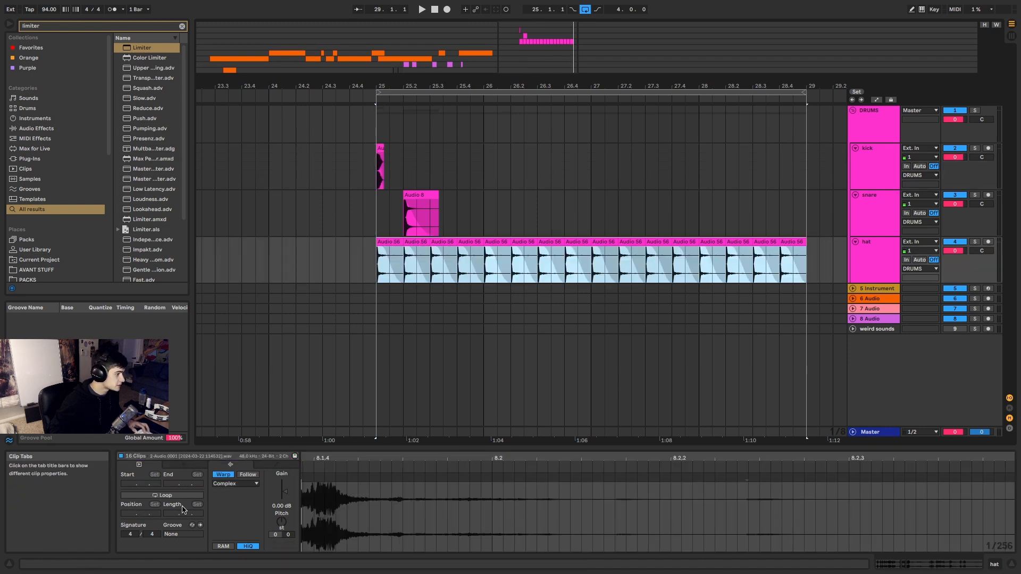
click(224, 475)
click(385, 243)
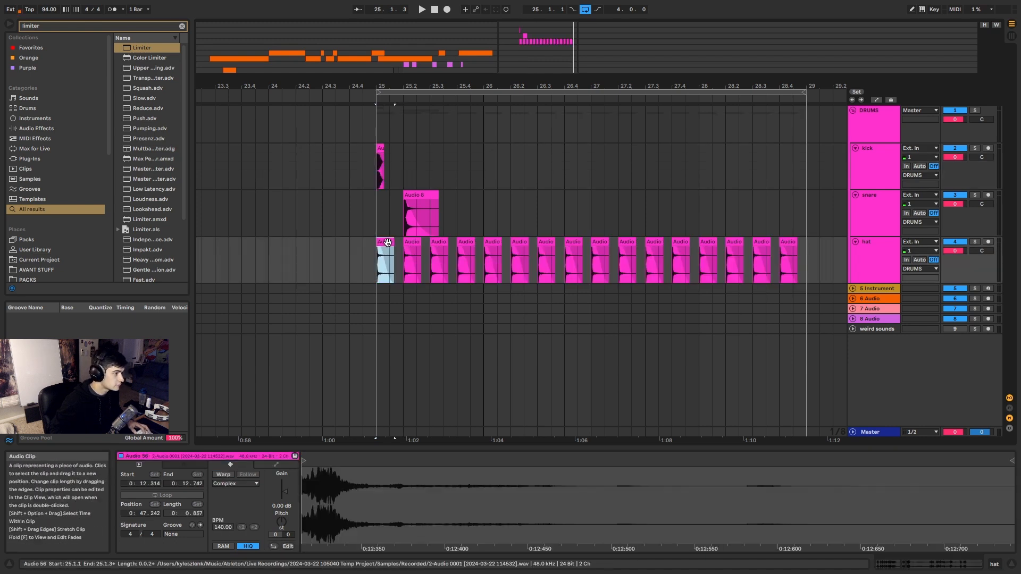
Shorten the snare clip to end at 25.3 and duplicate the half bar so a second snare lands on 25.4.
scroll(379, 213, up, 5)
click(380, 209)
key(space)
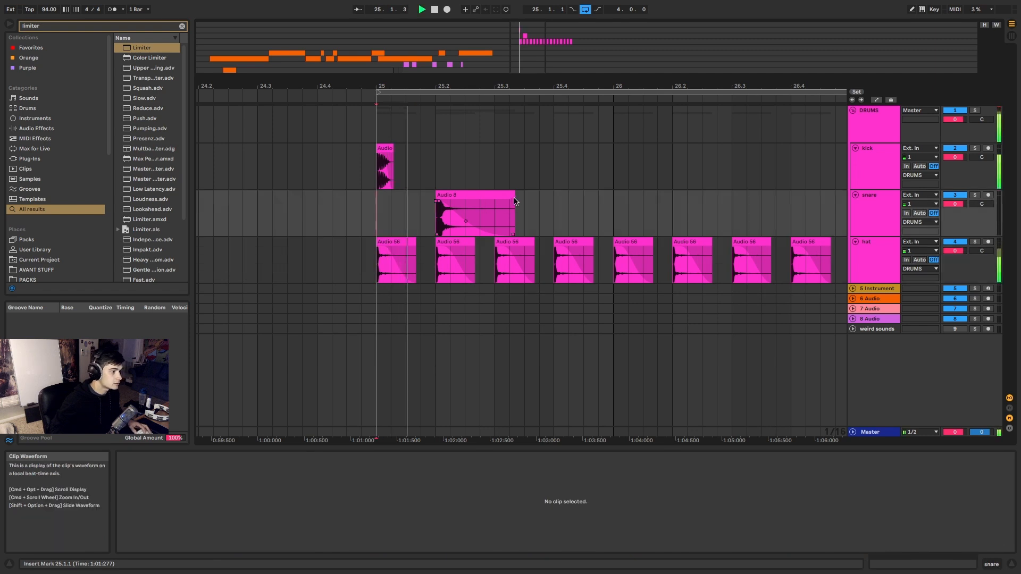
drag(515, 196, 369, 224)
key(super+d)
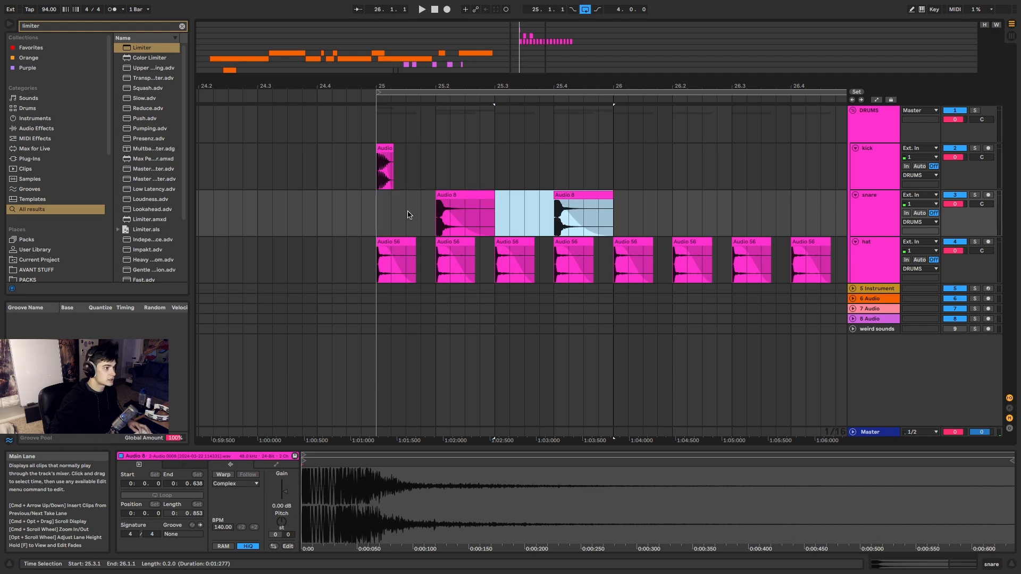
Duplicate bar 25 of the kick, snare and hat tracks three times to fill the loop up to bar 29.
scroll(456, 209, down, 2)
click(475, 202)
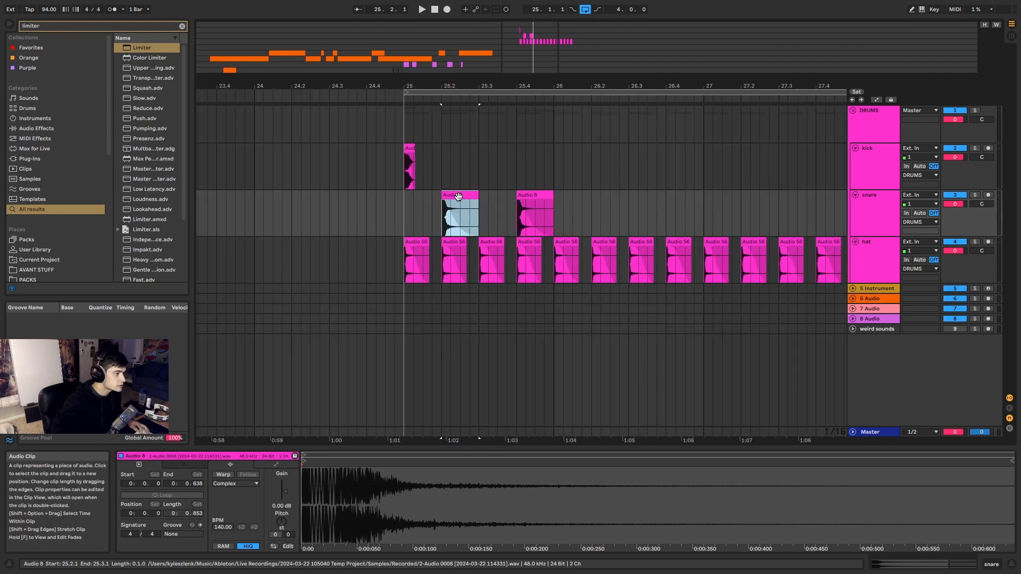
drag(551, 176, 402, 179)
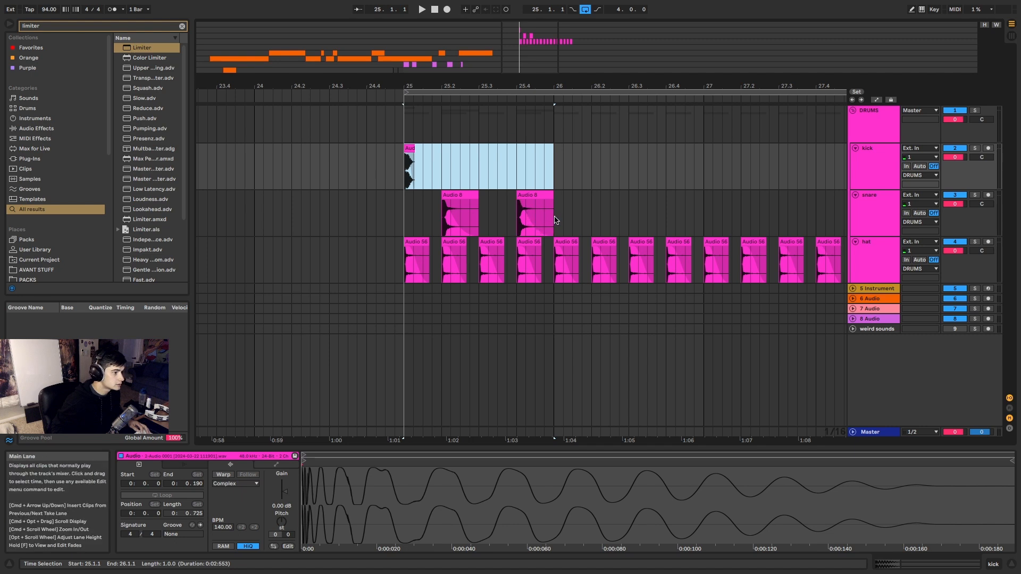
drag(550, 266, 403, 166)
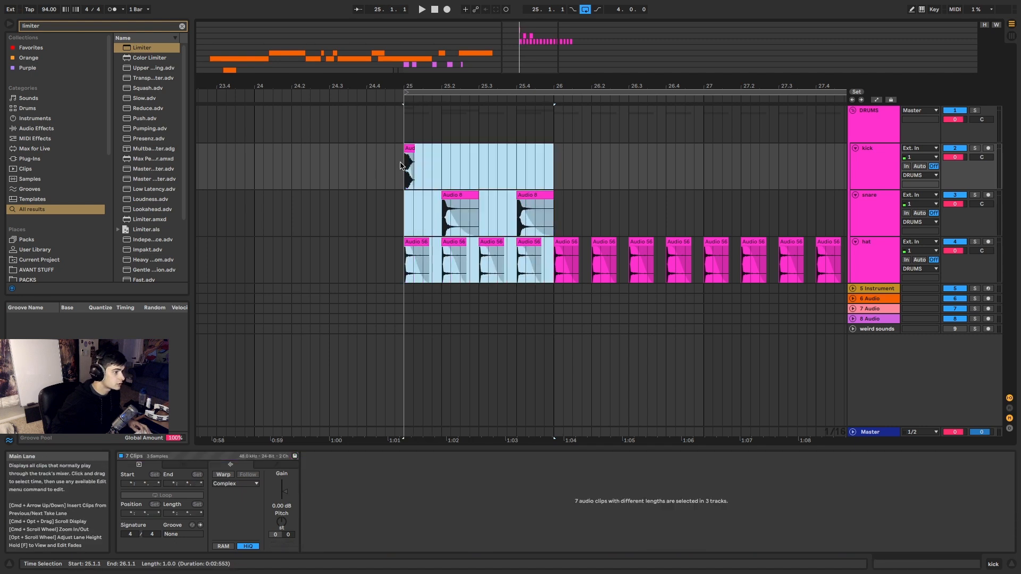
key(super+d)
key(super+d)
key(super+d)
scroll(411, 170, down, 2)
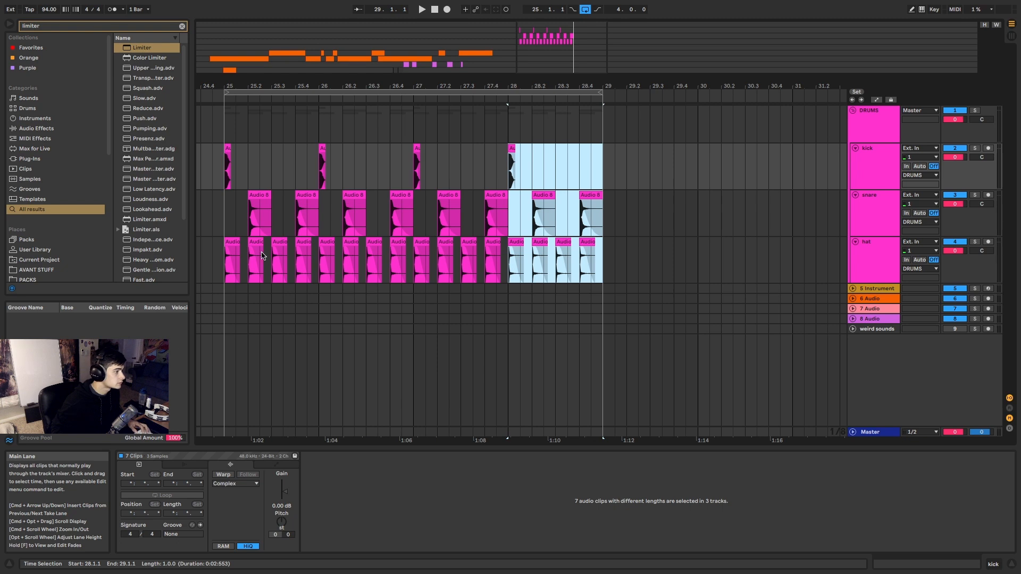
Shorten the first hat clip to end at 25.1.3 and duplicate it back to back until bar 29.
click(233, 243)
key(space)
drag(239, 243, 236, 243)
key(super+d)
key(super+d)
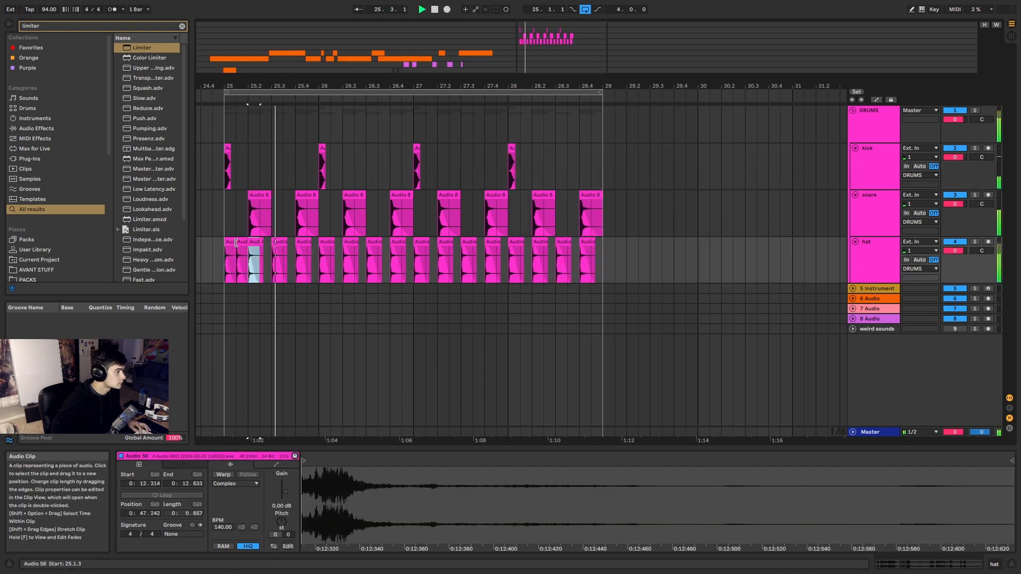
key(super+d)
key(super+d)
key(super+d)
key(super+d)
key(super+d)
key(super+d)
key(super+d)
key(super+d)
key(super+d)
key(super+d)
key(super+d)
key(super+d)
key(super+d)
key(super+d)
key(super+d)
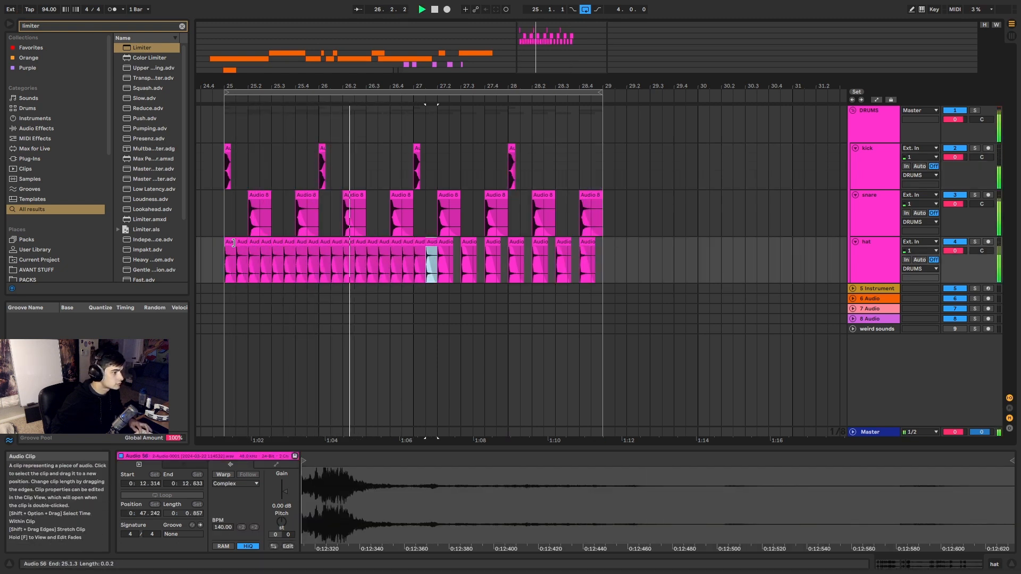
key(super+d)
key(super+d)
key(super+d)
key(super+d)
key(super+d)
key(super+d)
key(super+d)
key(super+d)
key(super+d)
key(super+d)
key(super+d)
key(super+d)
key(super+d)
key(super+d)
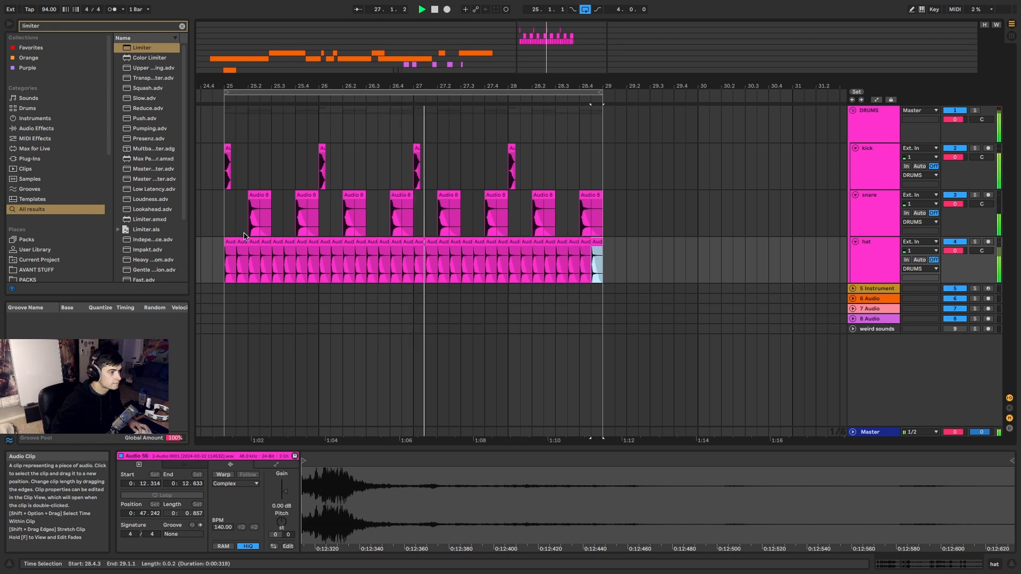
Copy the first kick clip to 25.3.3 and play the loop from bar 25.
key(space)
drag(544, 54, 519, 70)
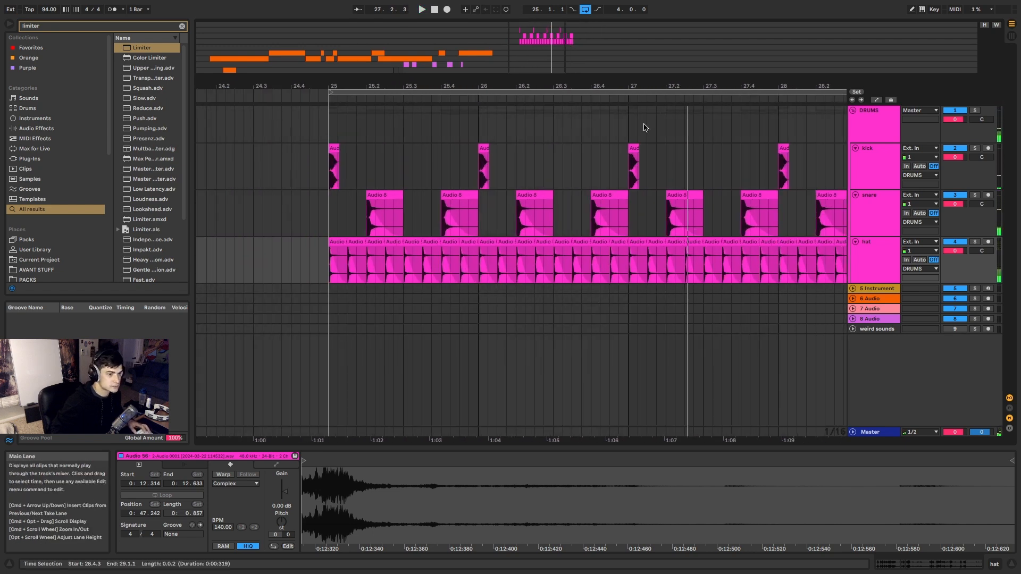
scroll(351, 183, up, 3)
click(322, 167)
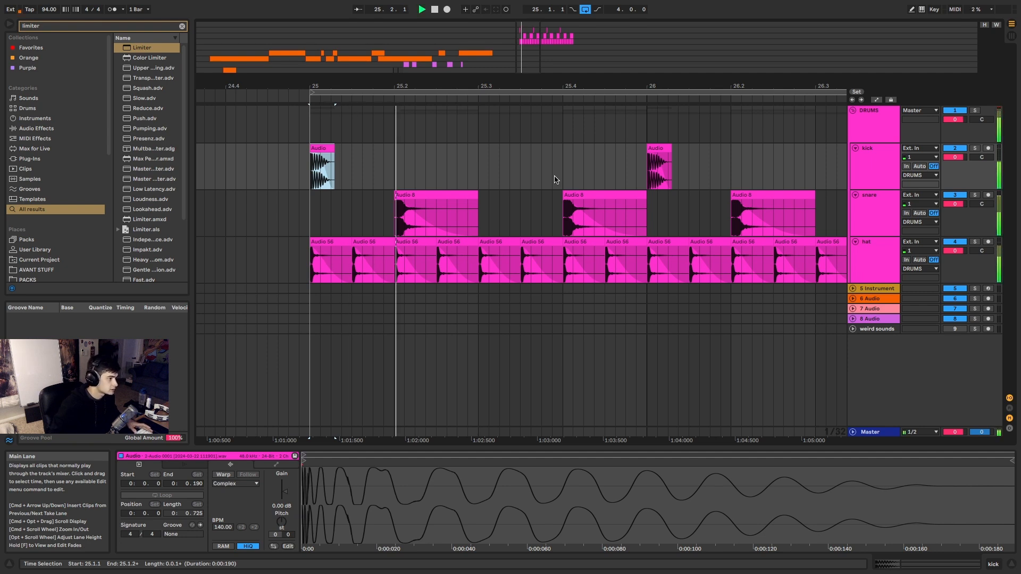
key(space)
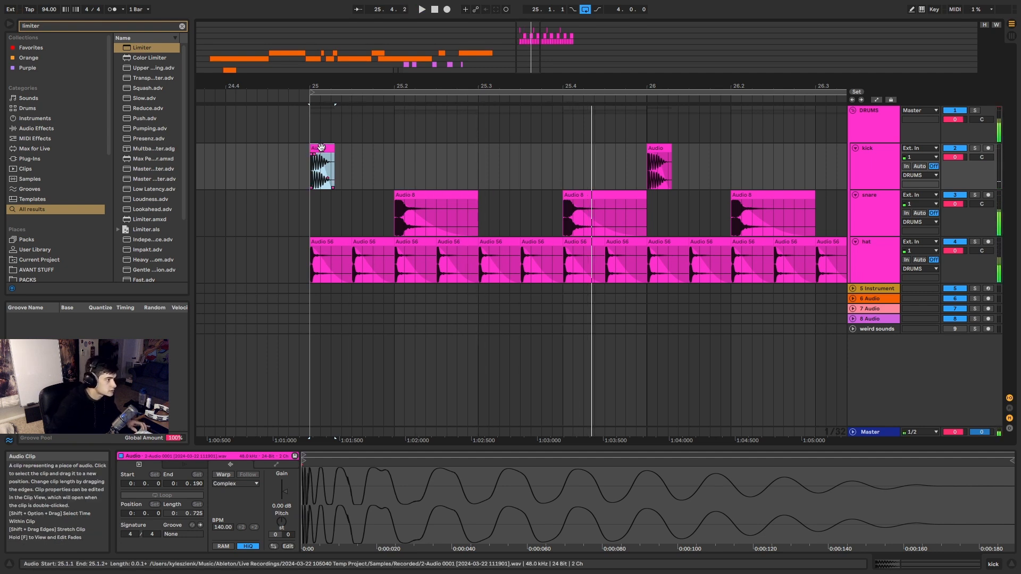
drag(320, 148, 530, 176)
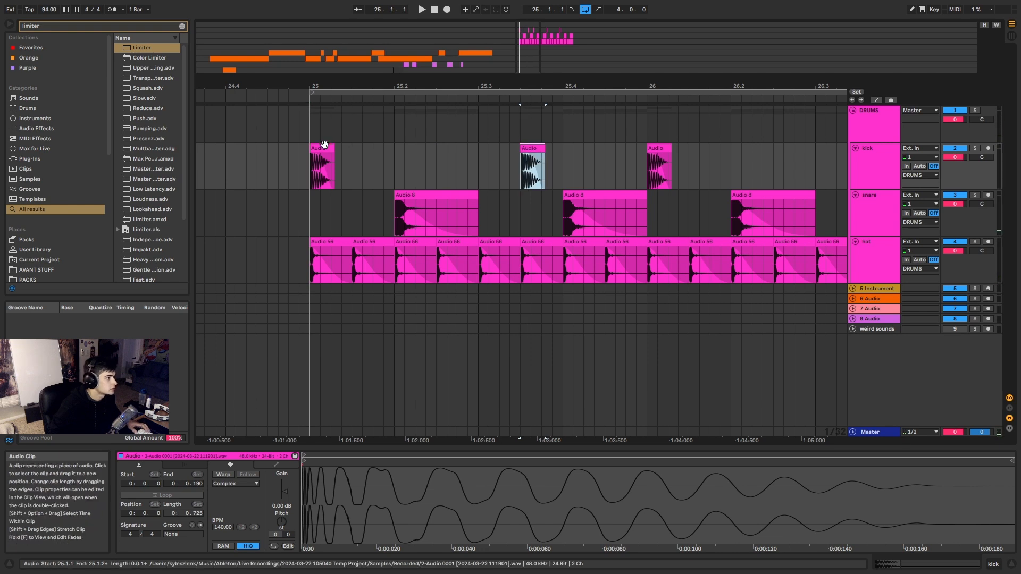
click(321, 151)
key(space)
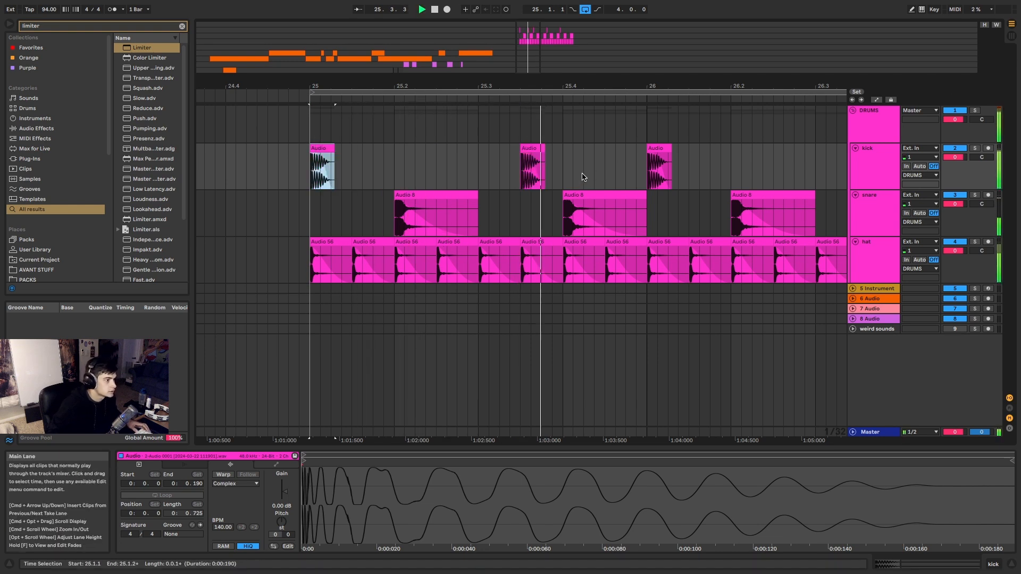
Copy the 25.3.3 kick clip to 26.3.3 and duplicate it once directly behind itself.
scroll(585, 175, down, 3)
scroll(768, 165, up, 3)
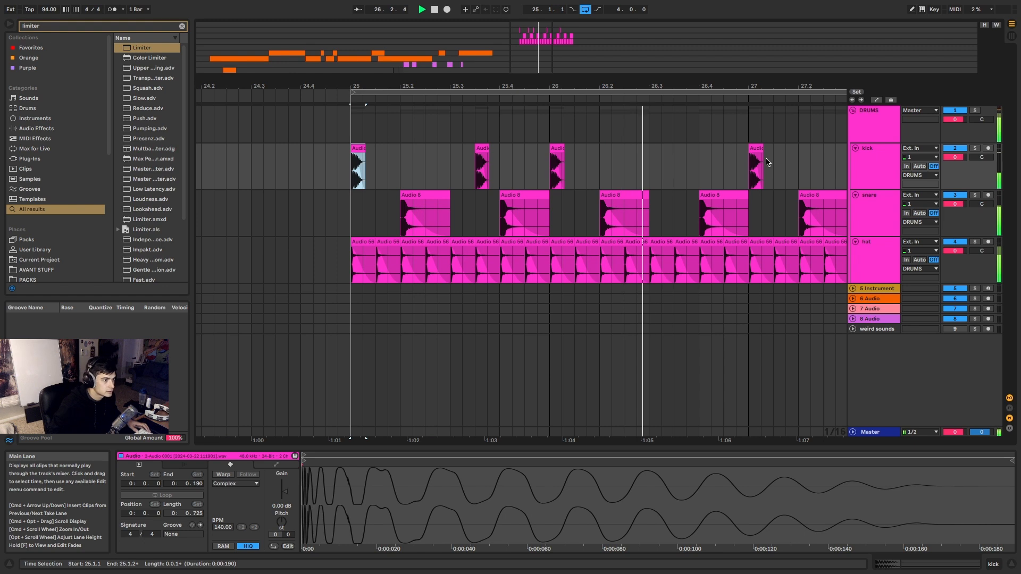
drag(485, 149, 683, 147)
key(space)
key(super+d)
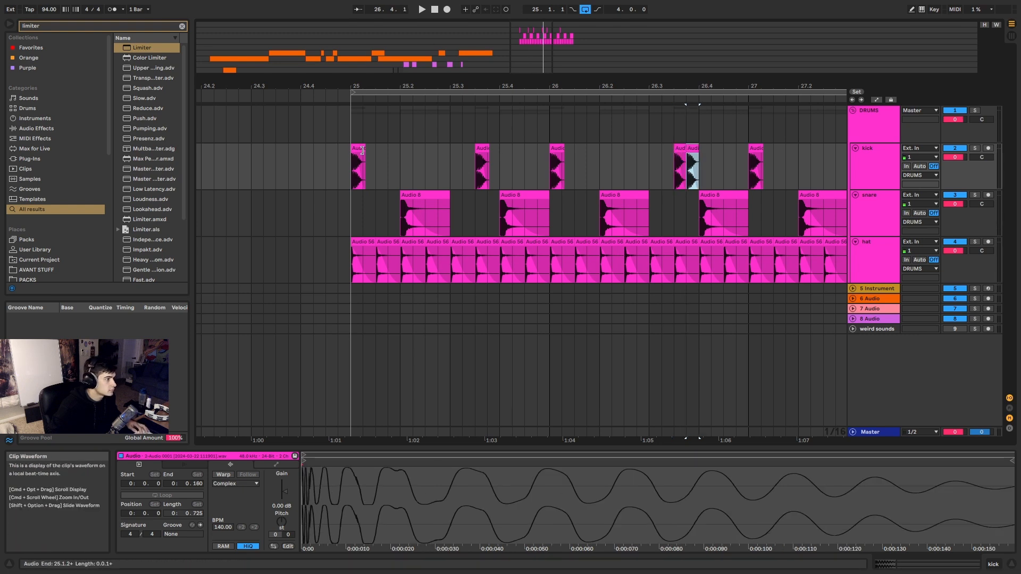
Play back the new kick pattern across bars 25 and 26 from several kick positions.
click(358, 148)
click(481, 147)
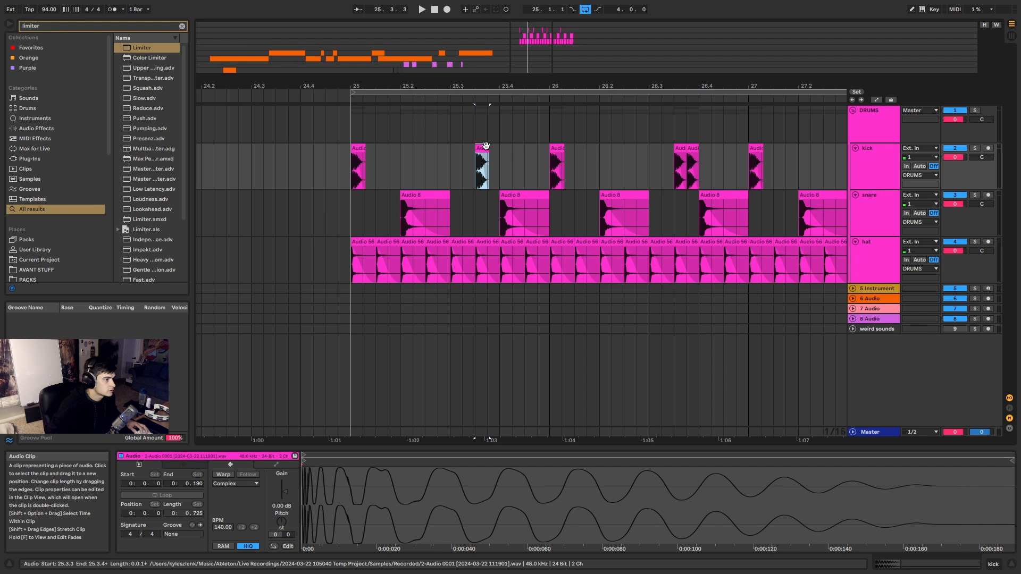
click(462, 150)
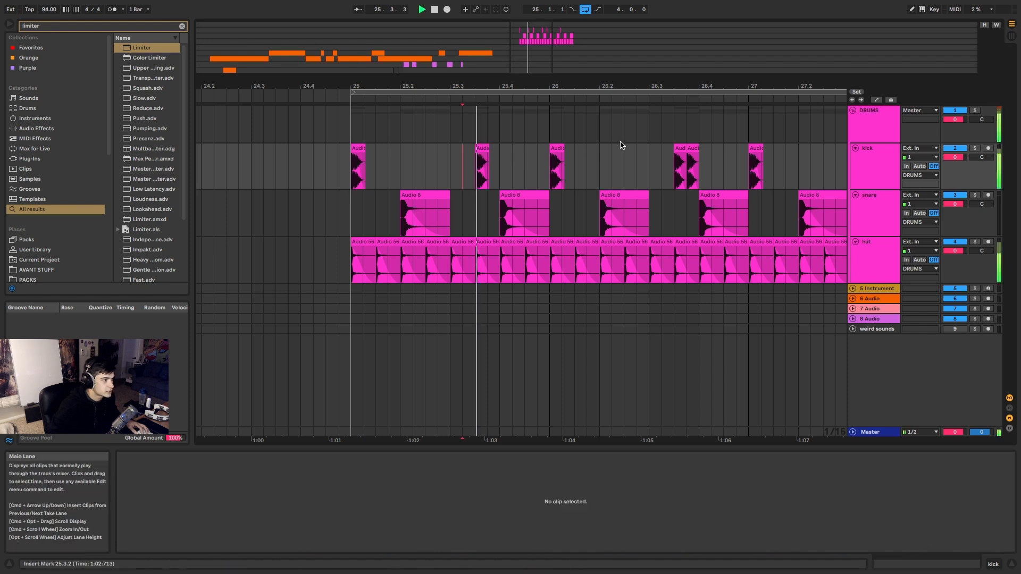
click(677, 148)
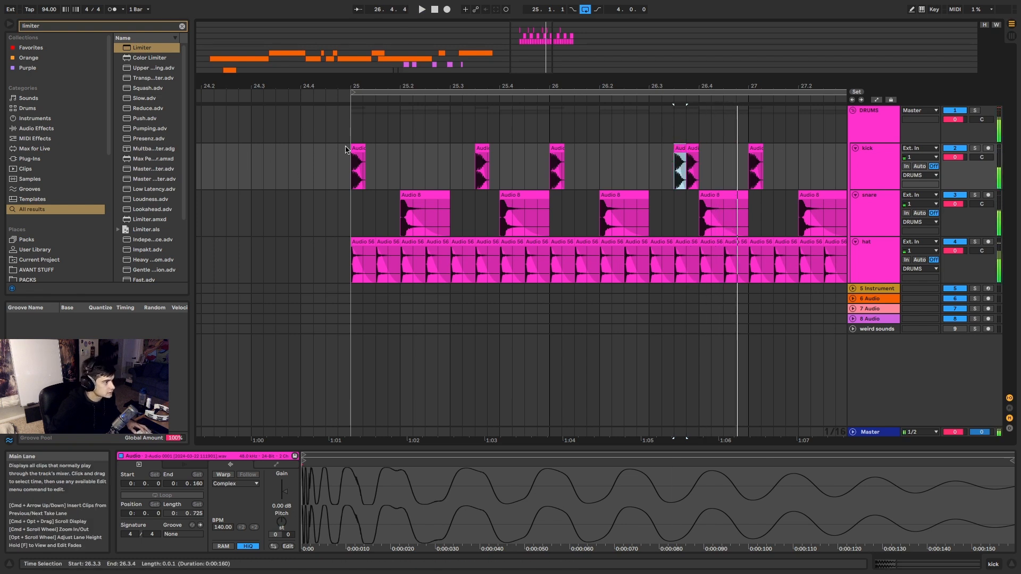
click(358, 146)
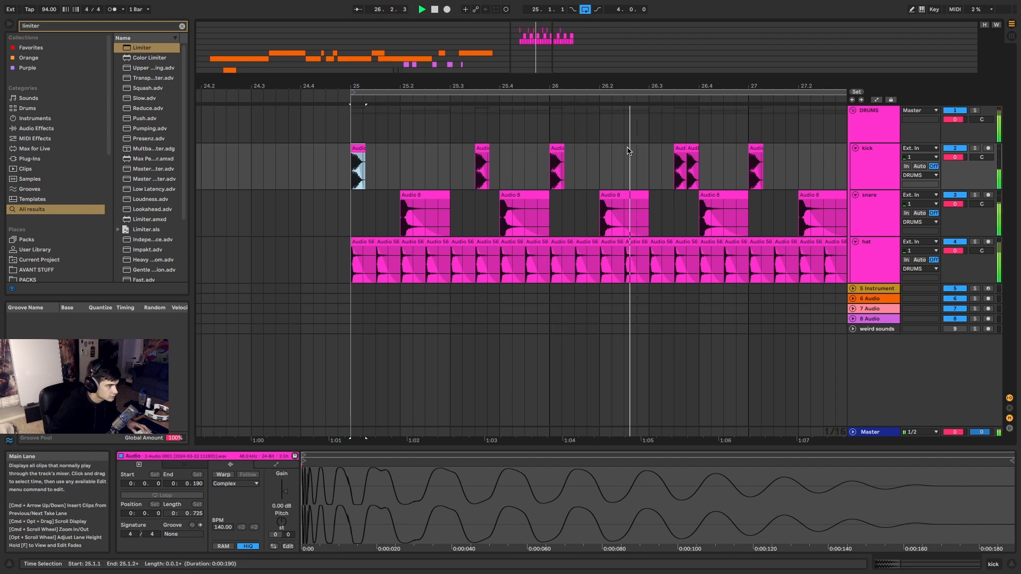
Move the second kick of the pair in bar 26 to 26.4.2, leaving a gap behind the 26.3.3 kick.
click(728, 155)
key(space)
drag(693, 149, 719, 154)
click(680, 160)
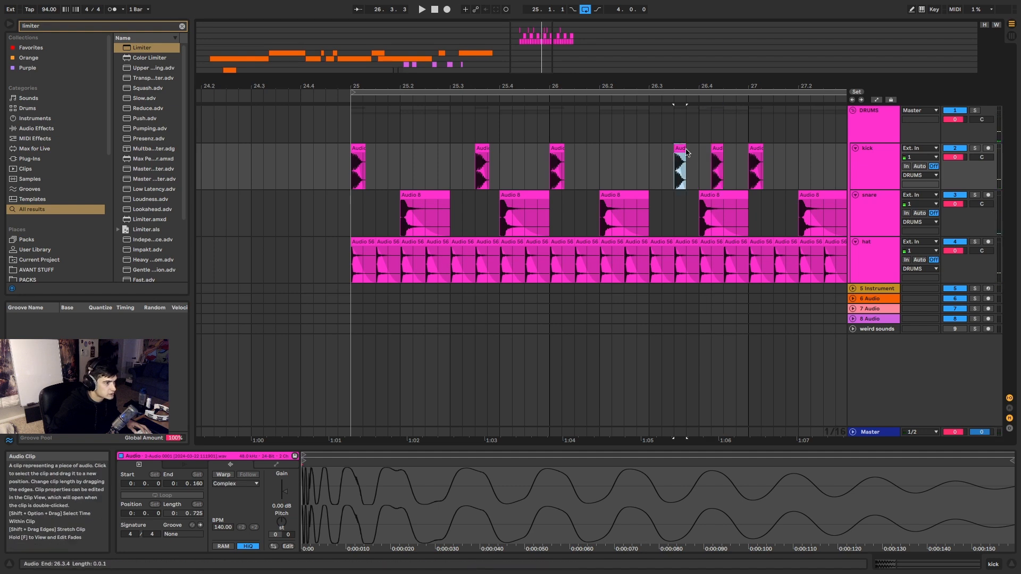
Play the loop and duplicate the kick and snare clips of bars 25 and 26 into bars 27 and 28.
key(space)
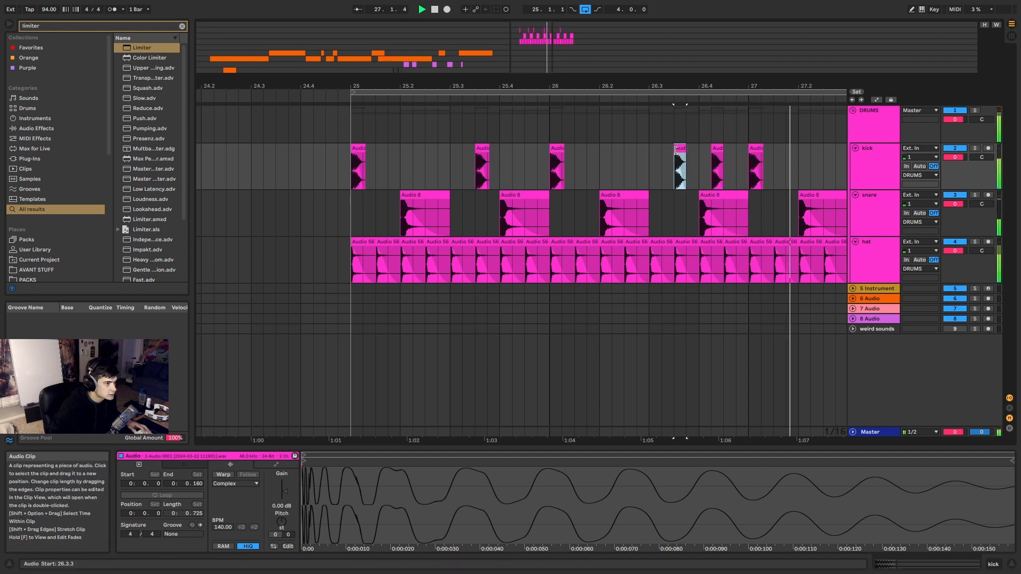
scroll(736, 208, down, 5)
drag(741, 215, 567, 162)
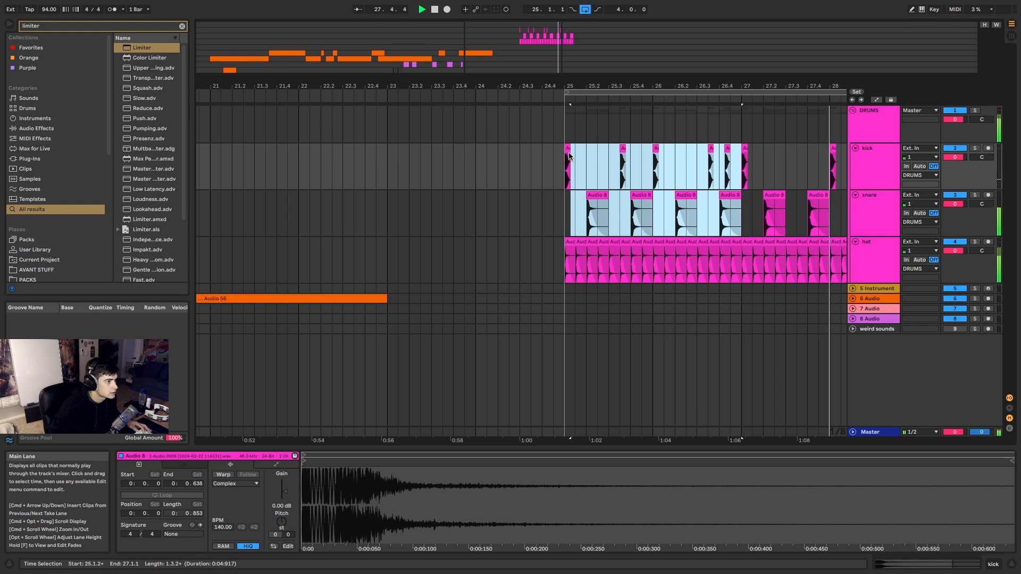
key(super+d)
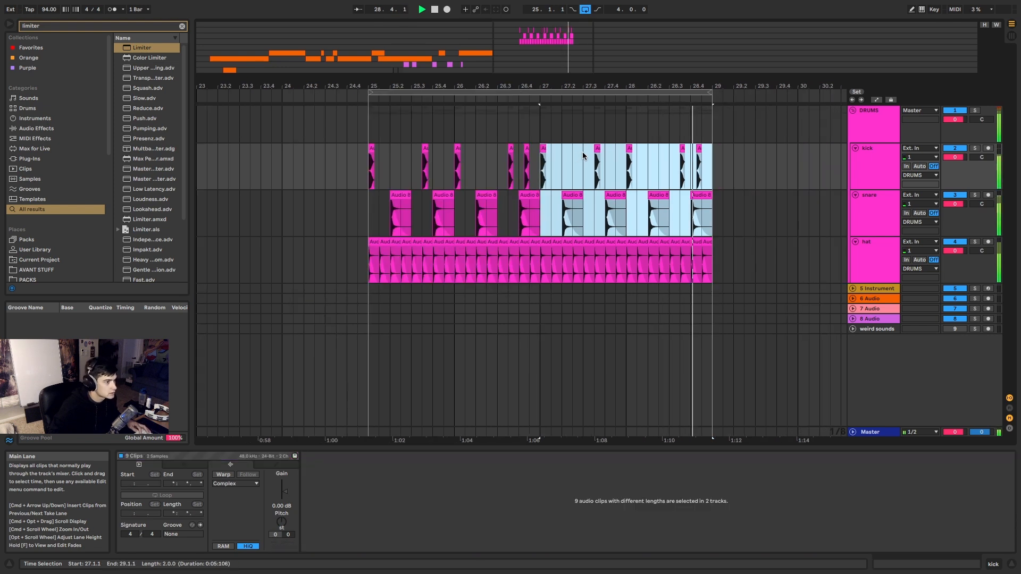
Show the track delay controls and set the hat track's delay to 19 ms while listening to the loop.
click(365, 224)
scroll(370, 226, up, 3)
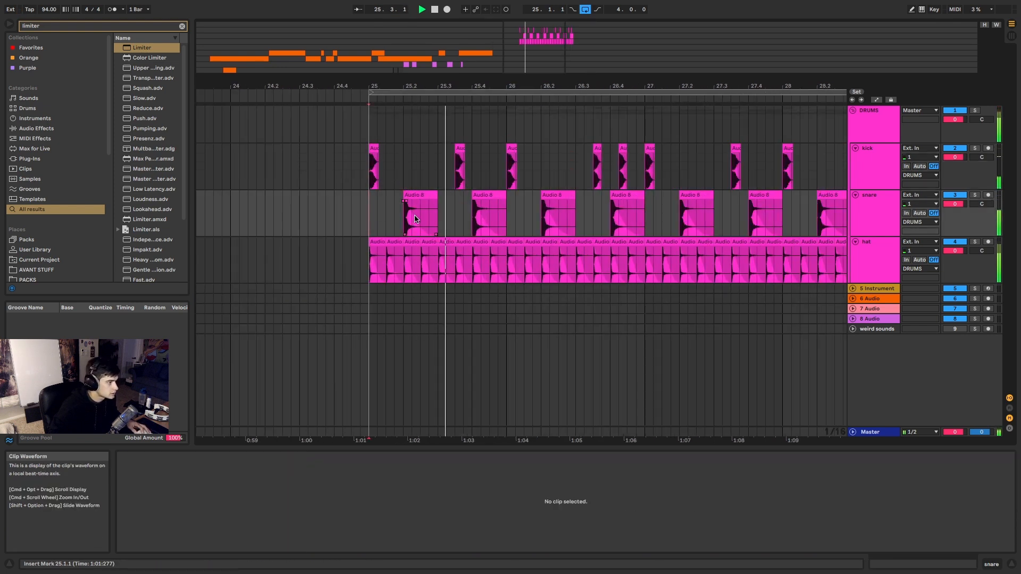
click(384, 242)
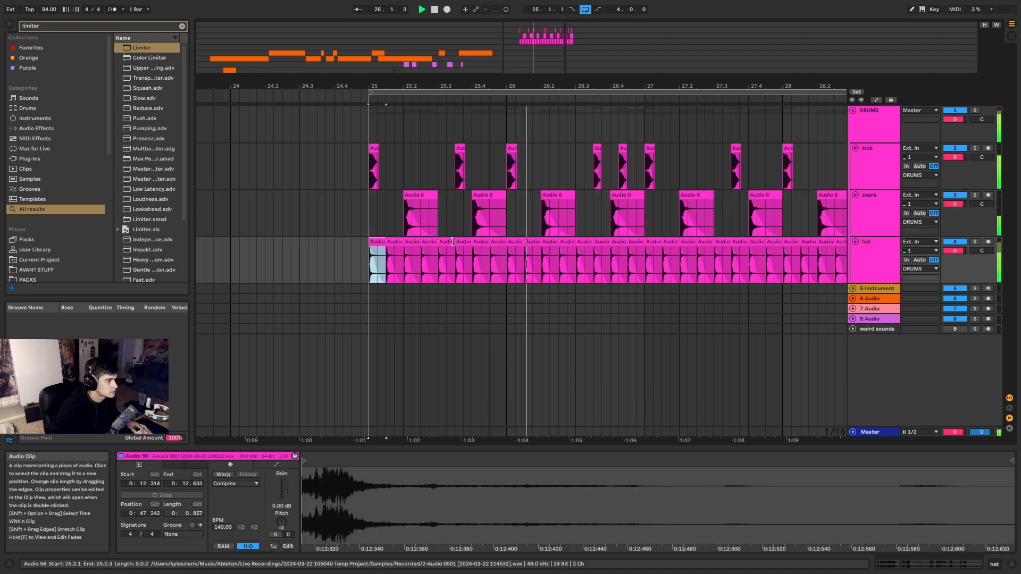
click(1010, 430)
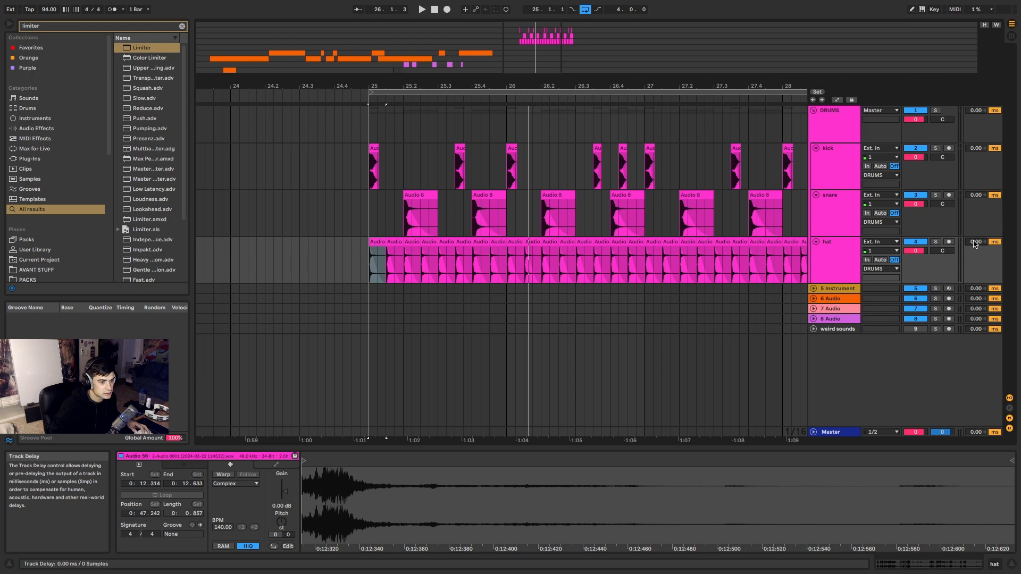
click(1010, 428)
click(1010, 428)
click(975, 243)
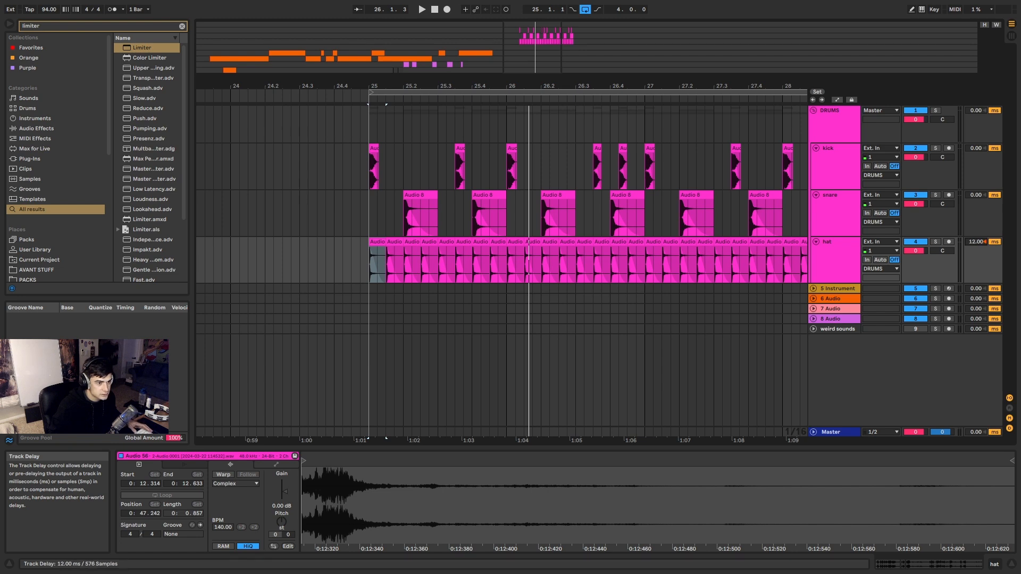
key(space)
scroll(977, 244, up, 2)
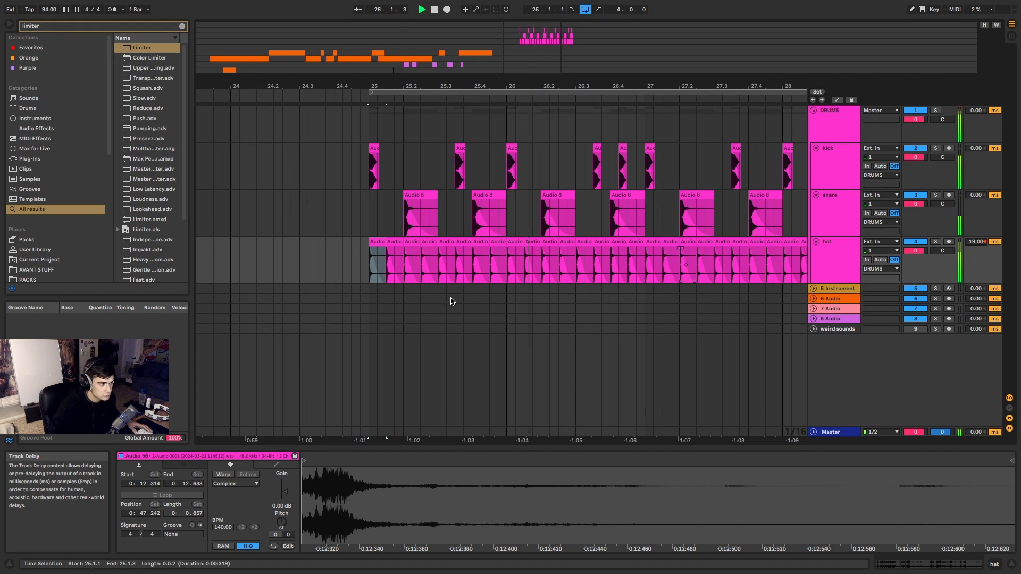
Select the first hat clip at 25.1.1 and play back the delayed hats from there.
click(375, 242)
key(space)
key(plus)
key(plus)
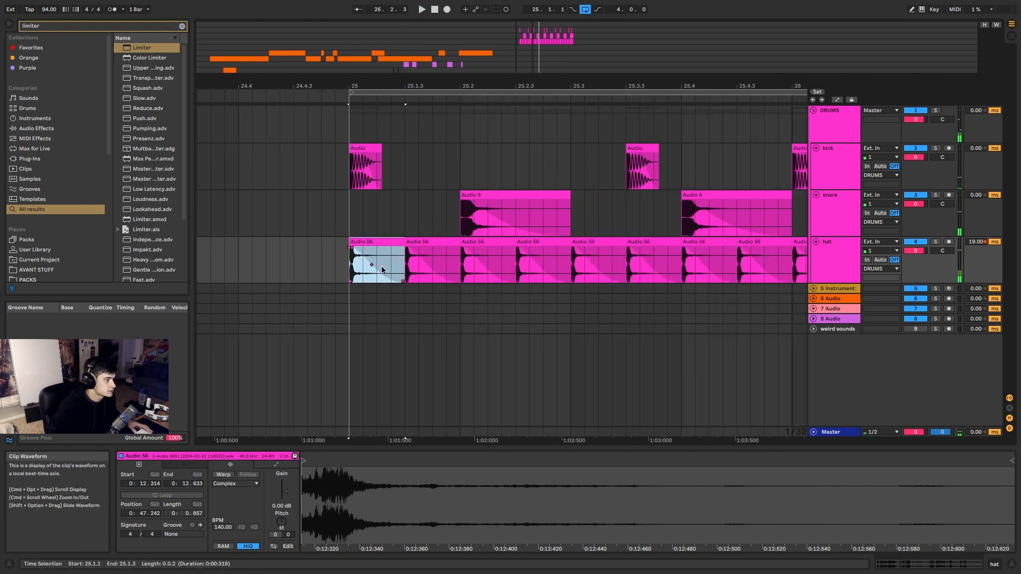
key(space)
key(space)
key(space)
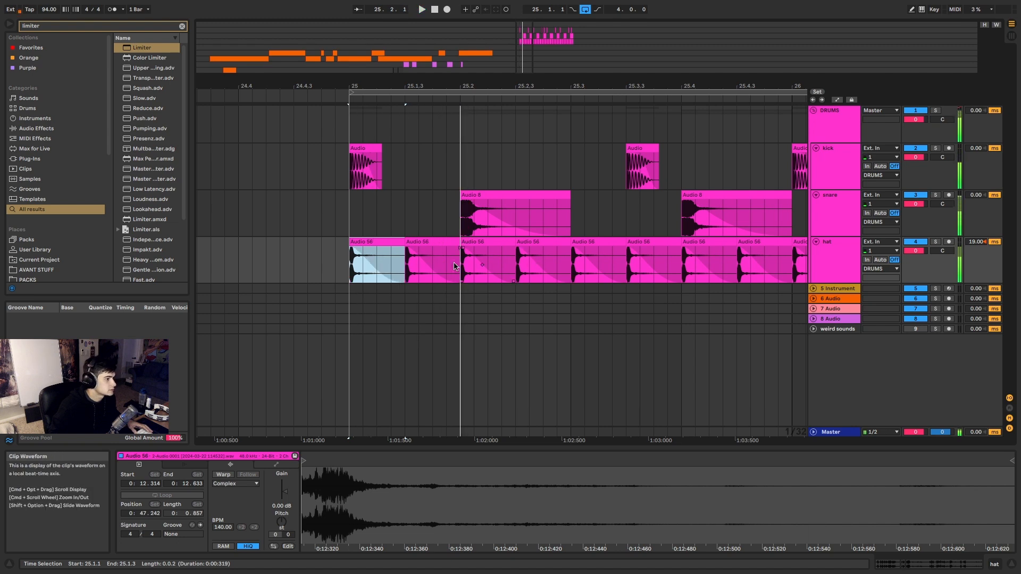
Bend the fade-out curve of the first hat clip outward for a slower decay and listen to it repeatedly.
drag(372, 267, 392, 258)
key(space)
key(space)
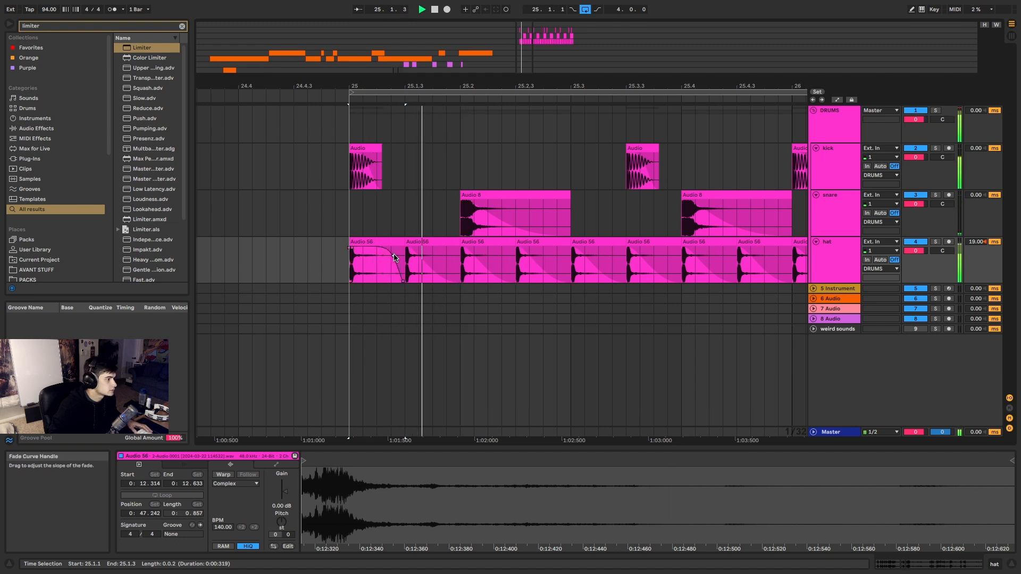
key(space)
key(space)
key(space)
key(space)
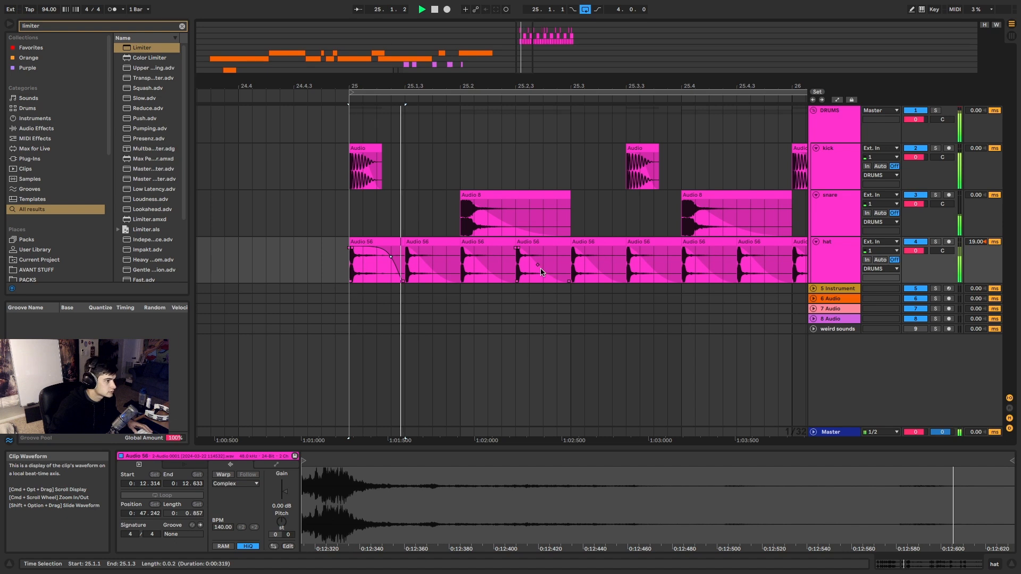
Readjust the first hat's fade-out curve, reshape the fade of the hat at 25.3.1 and play the result.
click(393, 263)
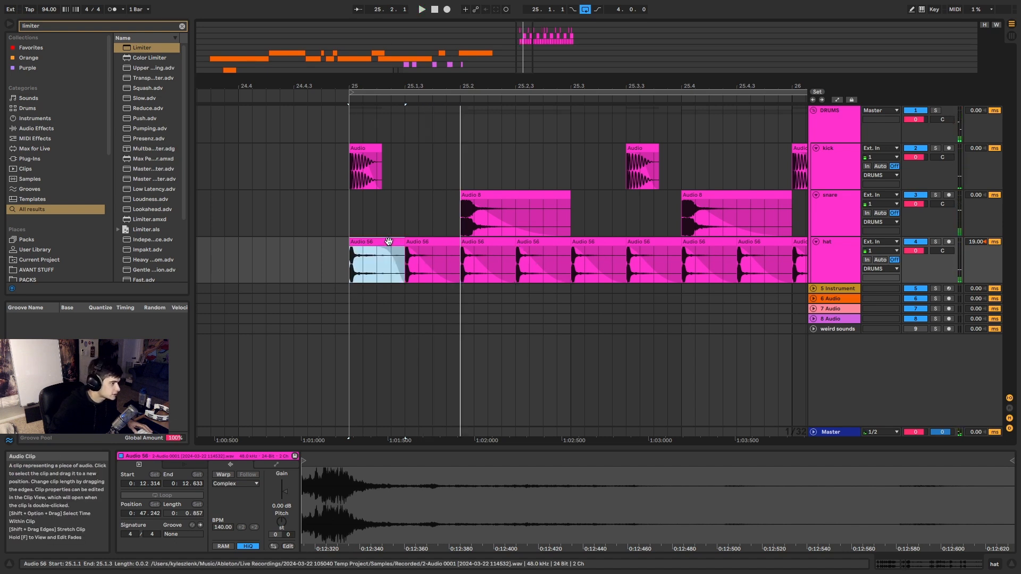
key(space)
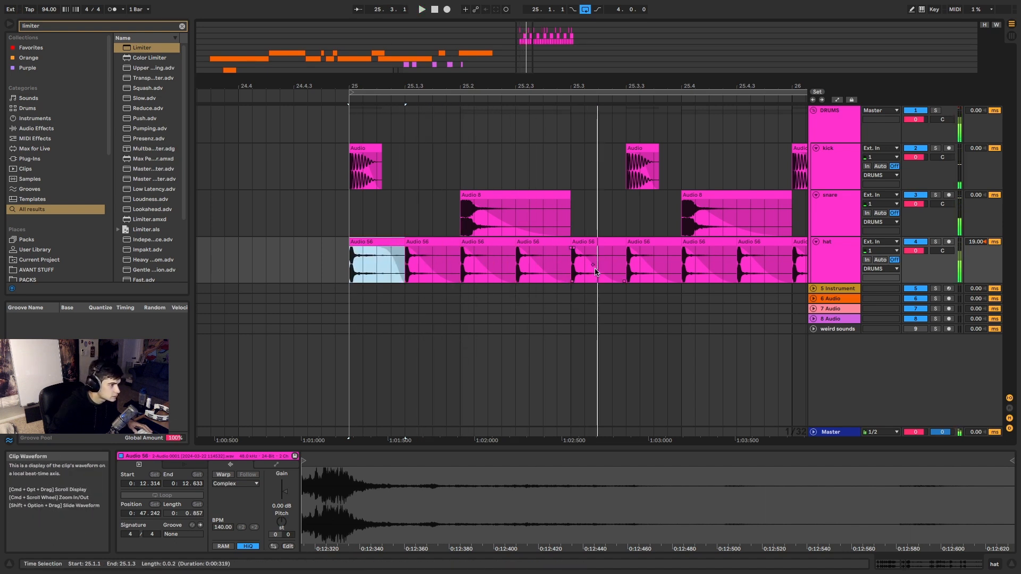
key(space)
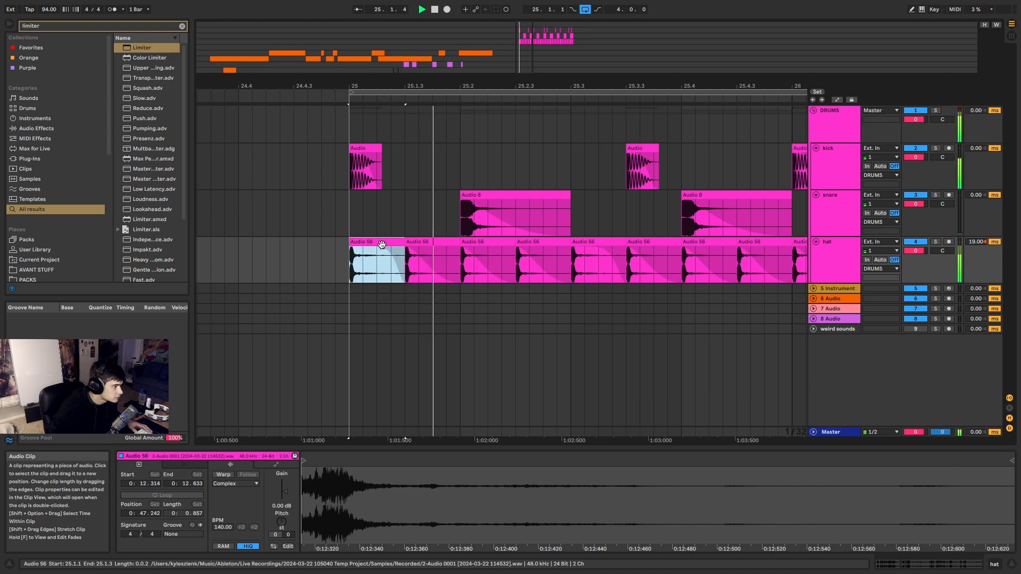
Try to repeat the first six hat clips of bar 25 along the hat track across the loop.
scroll(625, 259, down, 5)
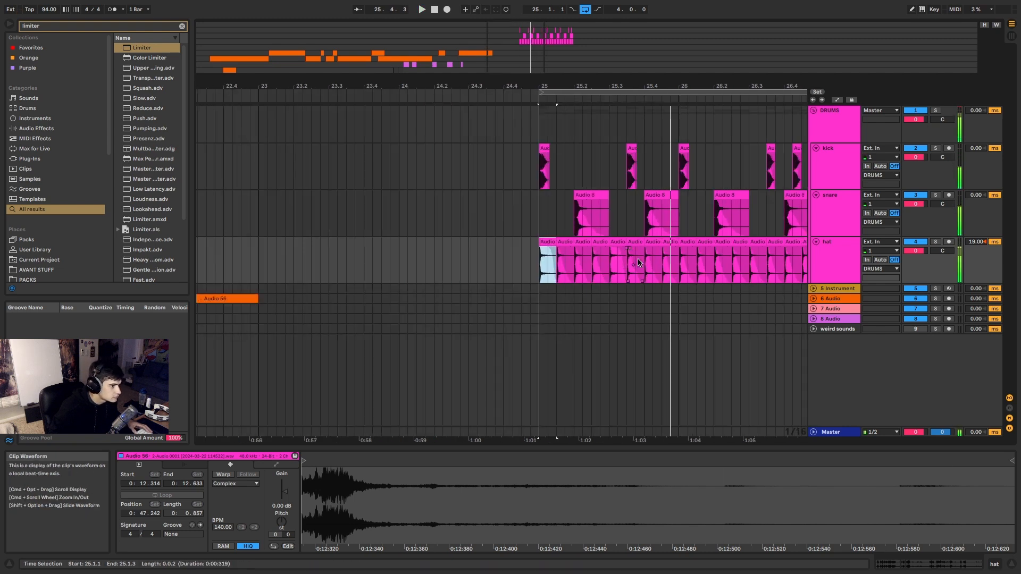
drag(637, 261, 549, 260)
drag(645, 260, 539, 260)
key(super+d)
key(super+d)
scroll(539, 260, down, 5)
key(super+d)
key(super+d)
key(super+d)
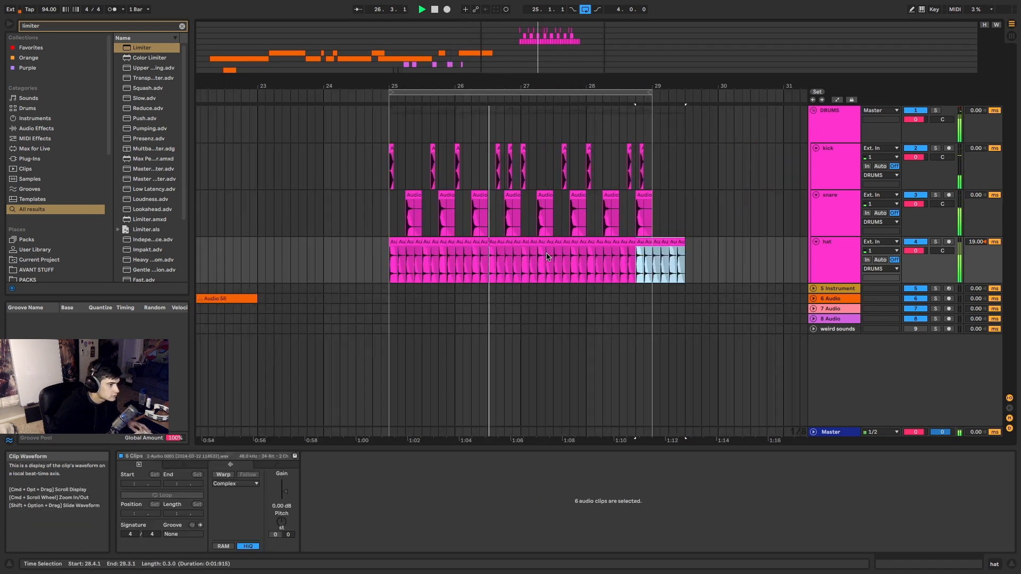
Undo the duplications of the six-clip hat selection.
key(super+z)
key(super+z)
key(super+z)
key(super+z)
key(super+z)
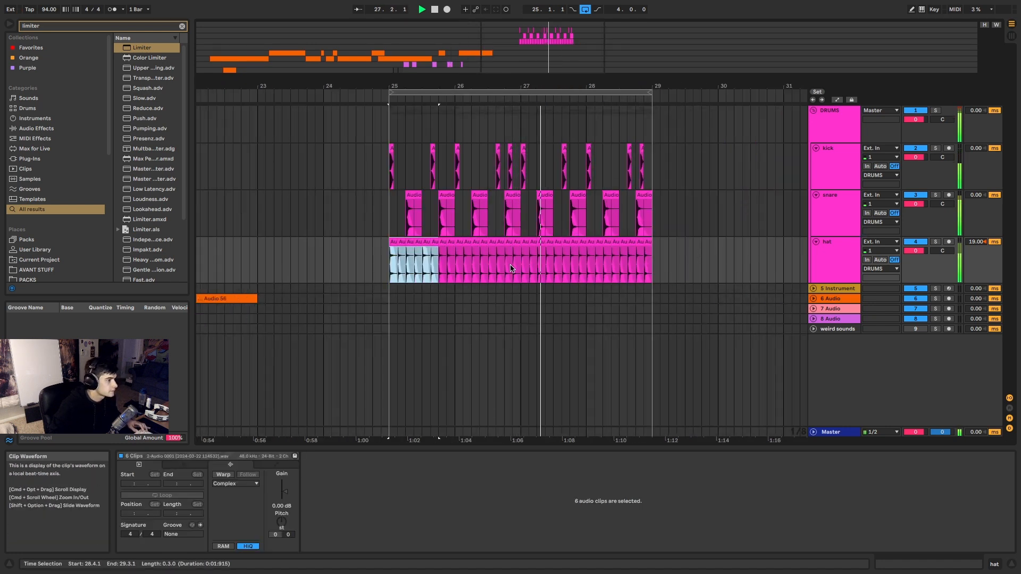
Select the eight hat clips of bar 25 and duplicate the whole bar three times through bar 28.
click(444, 261)
drag(437, 257, 390, 256)
key(super+d)
key(super+d)
key(super+d)
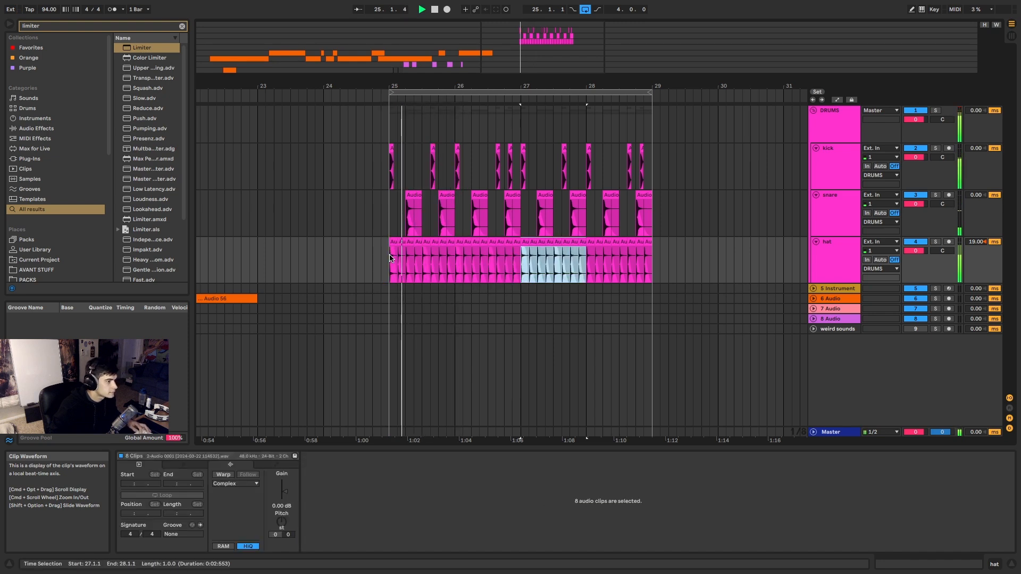
Insert a new audio track below the hat track and return the insert marker to 25.1.1.
click(837, 245)
key(super+t)
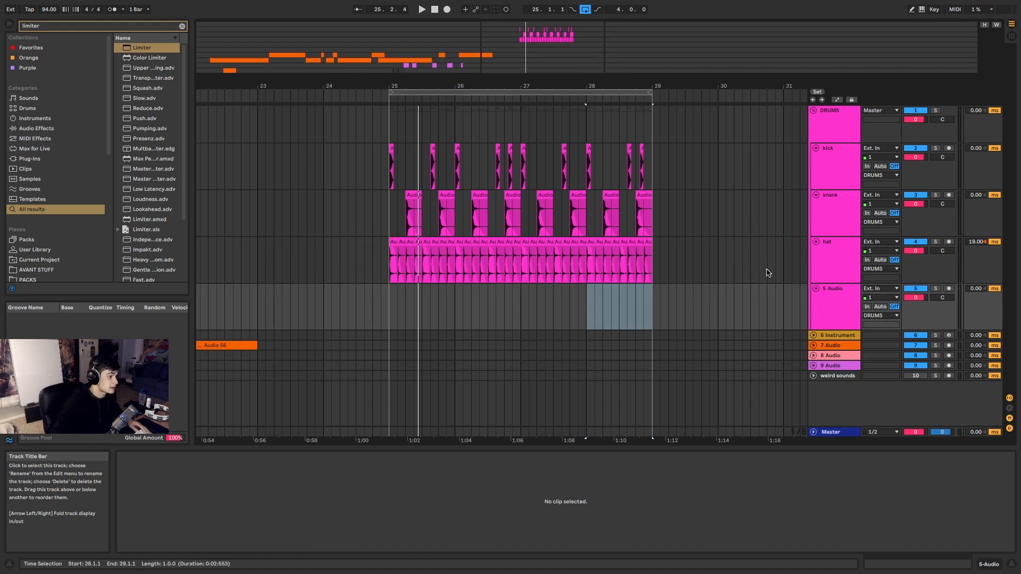
scroll(390, 296, up, 3)
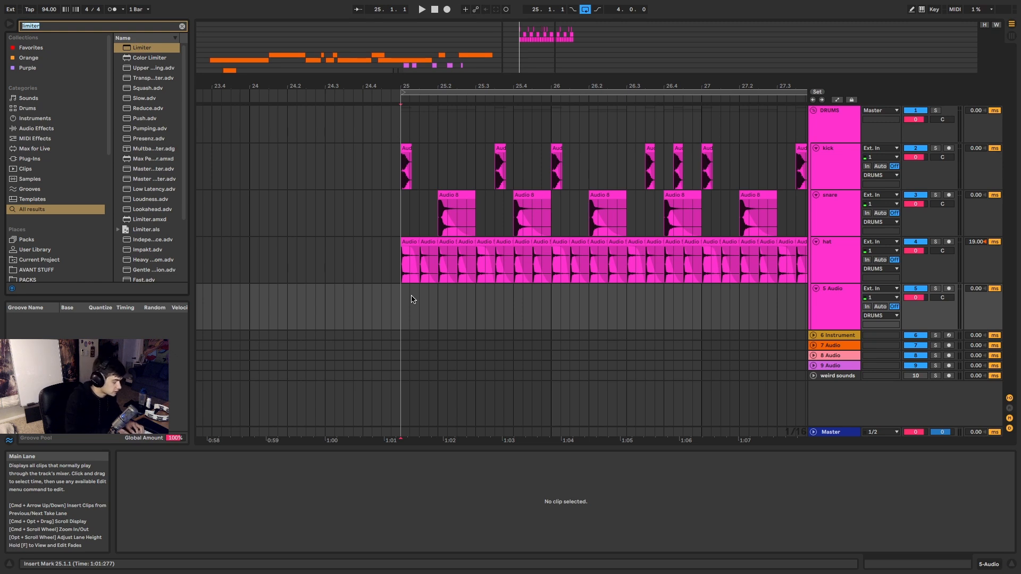
Search the browser for "break" and audition samples from the end of the alphabetical results.
text(br)
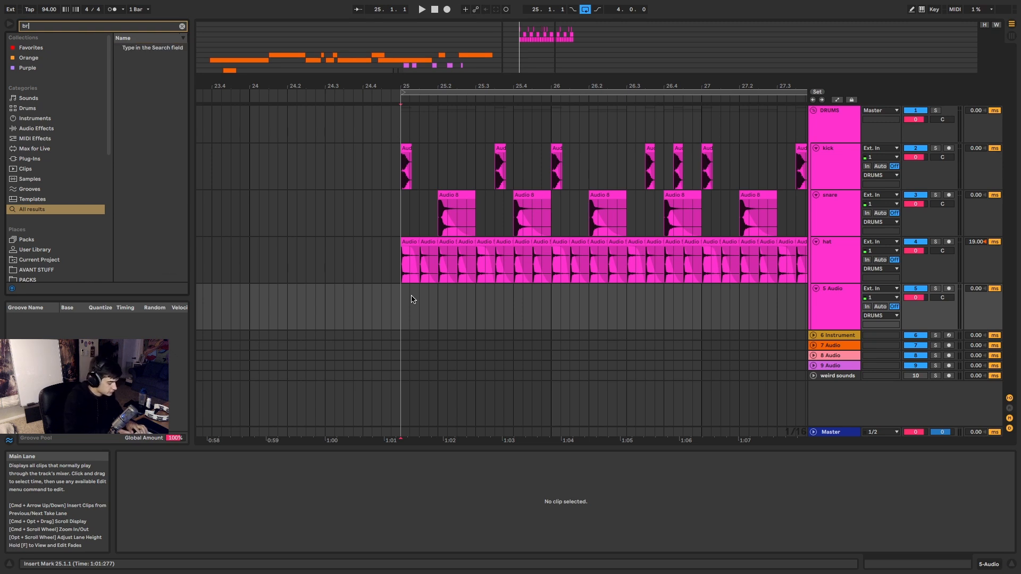
text(eak)
scroll(154, 224, down, 3)
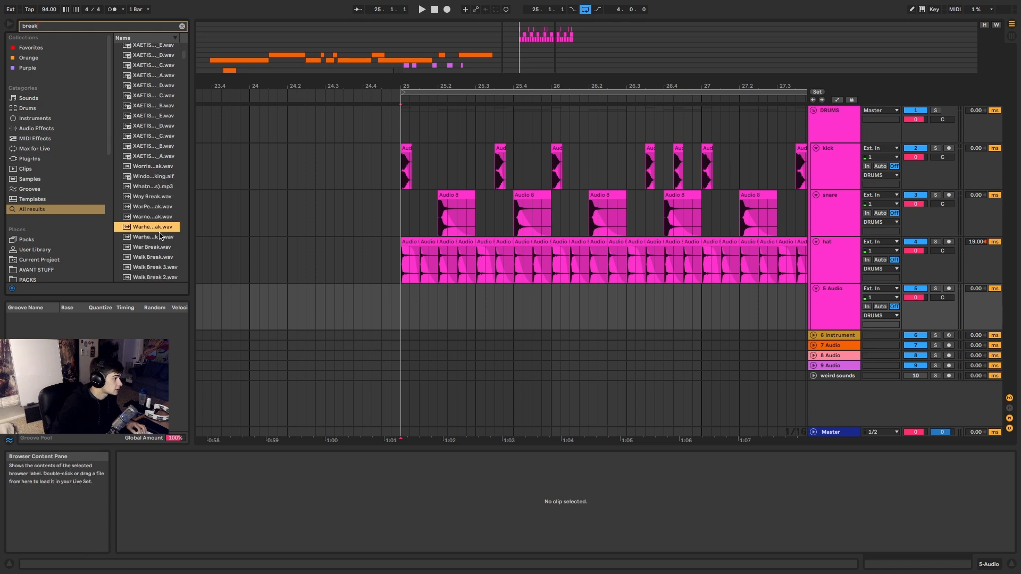
scroll(160, 238, up, 1)
scroll(160, 237, down, 5)
click(160, 237)
scroll(160, 237, down, 5)
click(159, 236)
scroll(159, 236, down, 4)
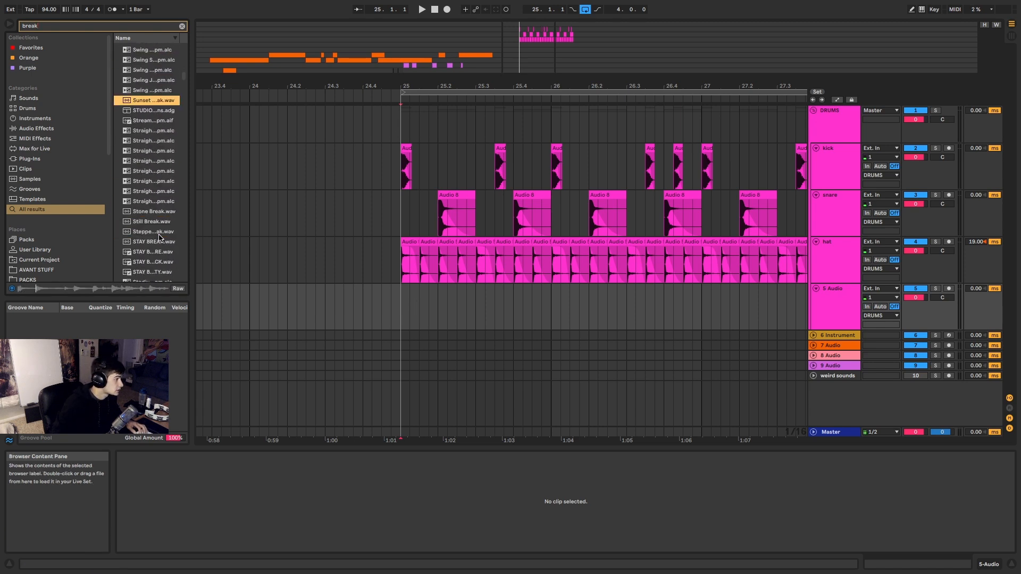
Audition several break samples whose names start with "spectr".
click(159, 236)
scroll(159, 237, down, 4)
click(157, 216)
scroll(157, 216, down, 3)
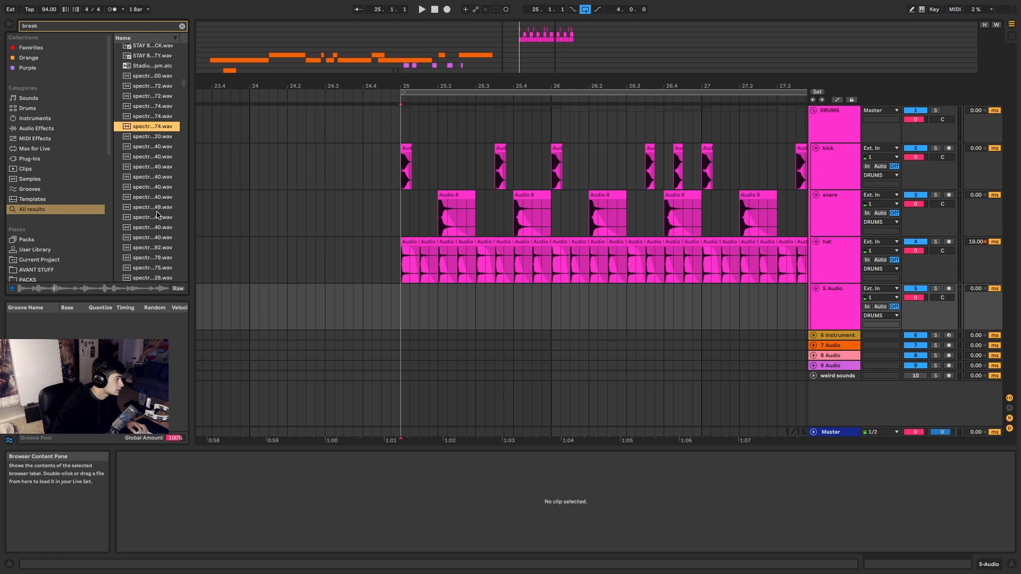
click(157, 217)
scroll(157, 216, down, 3)
click(158, 215)
scroll(158, 216, down, 4)
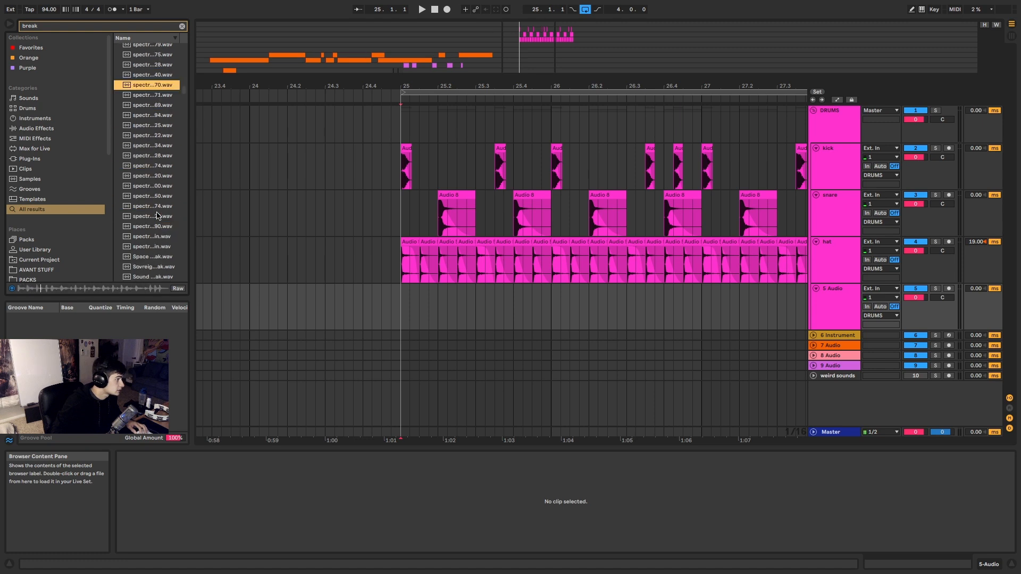
Audition further breaks, from the last "spectr" samples through the snare fills to the Shock break.
click(157, 216)
click(157, 229)
scroll(157, 229, down, 2)
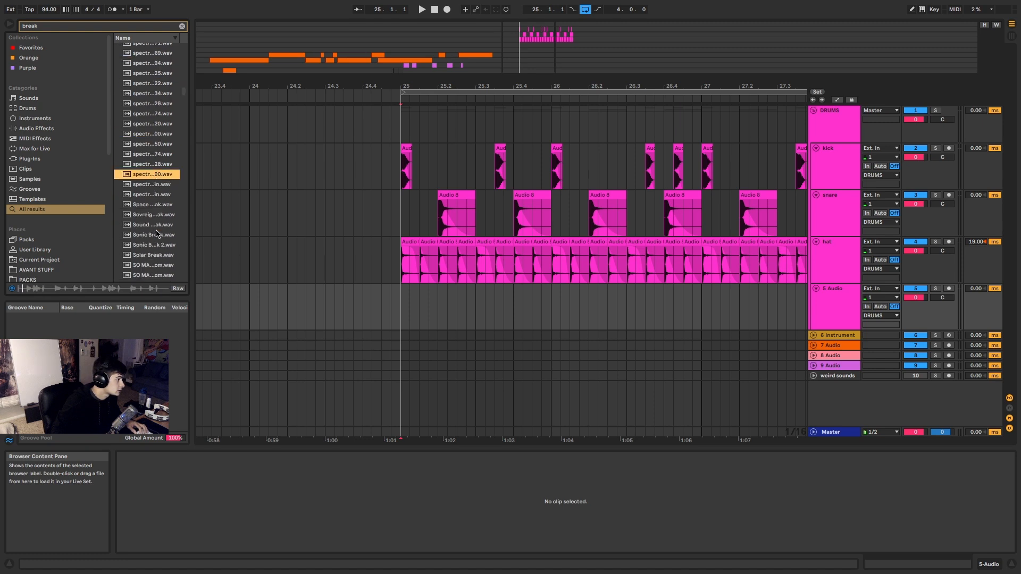
click(157, 233)
scroll(157, 232, down, 3)
click(157, 233)
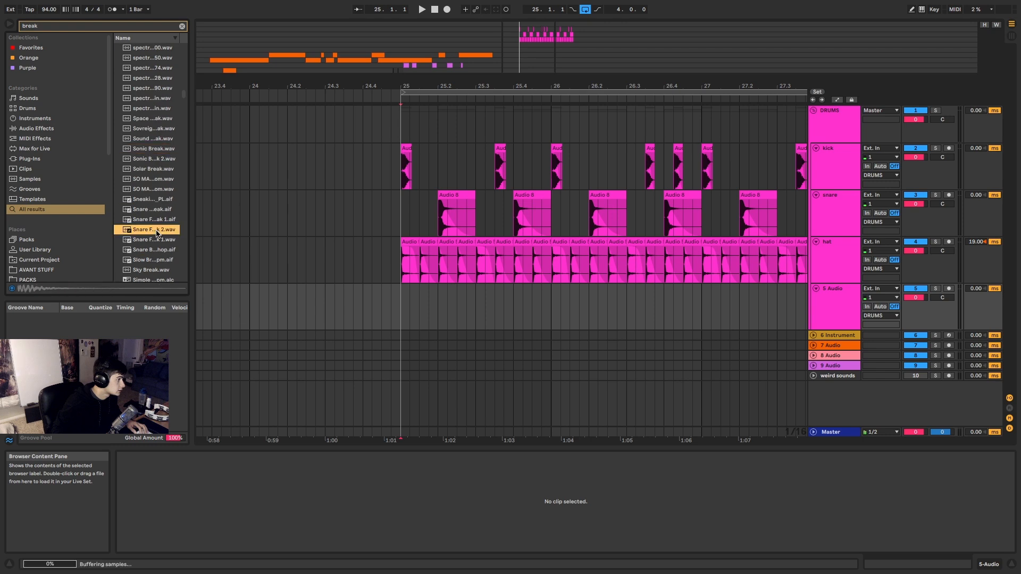
scroll(158, 233, down, 3)
click(158, 232)
scroll(158, 234, down, 3)
scroll(157, 232, up, 7)
click(158, 229)
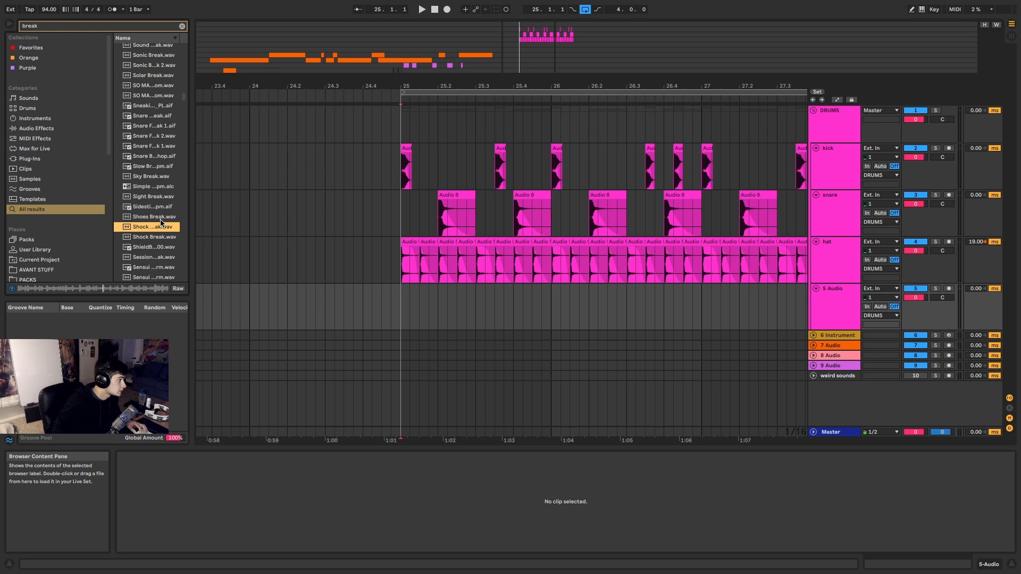
Look further through the break results and audition samples whose names start with N and M.
scroll(161, 223, down, 8)
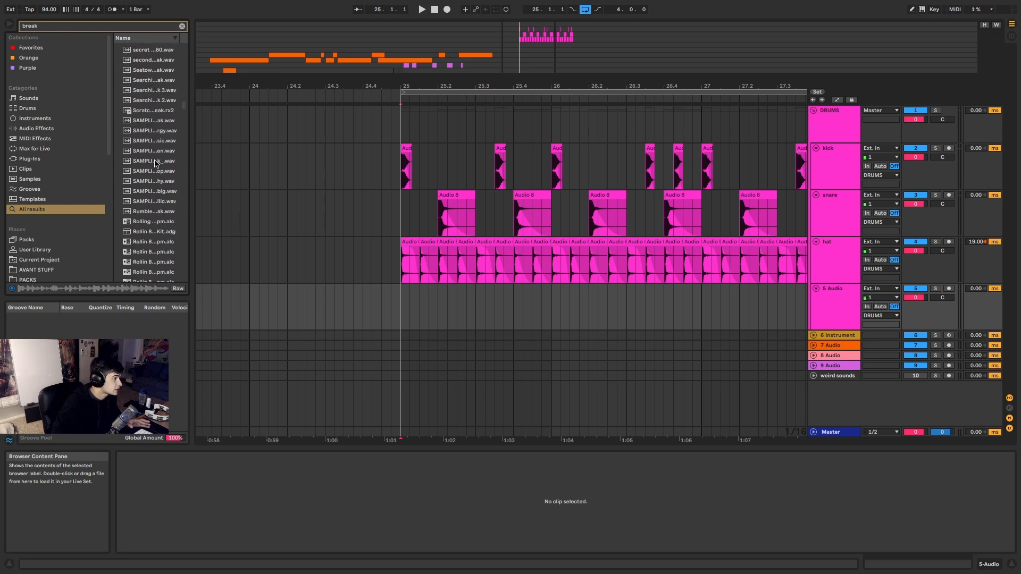
scroll(156, 168, down, 10)
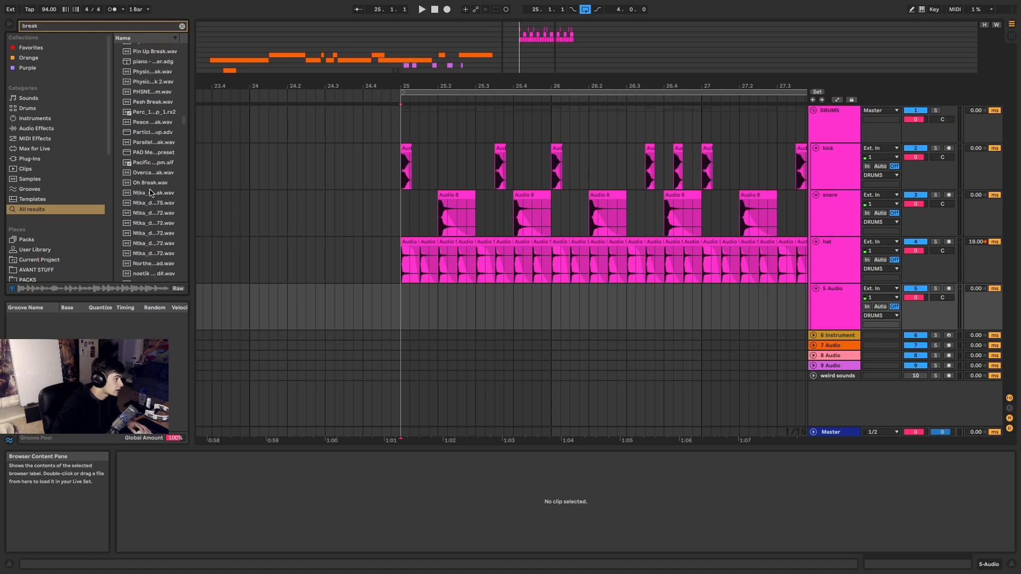
click(149, 212)
scroll(150, 213, down, 4)
click(150, 214)
scroll(150, 213, down, 4)
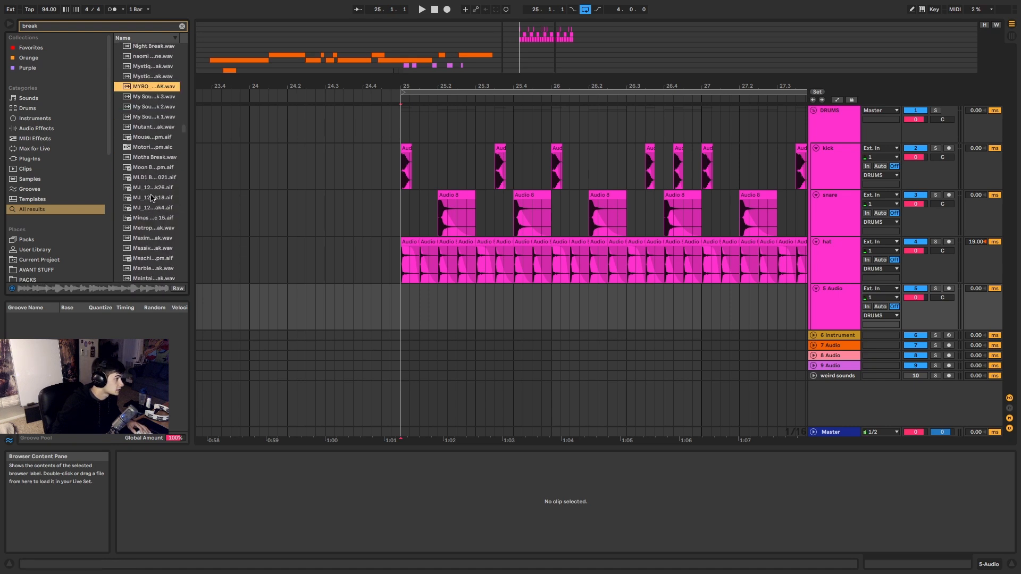
Audition the MJ_125 percussion breaks and place MJ_125_PercBreak26 on the new audio track at 25.1.1.
click(154, 159)
click(159, 200)
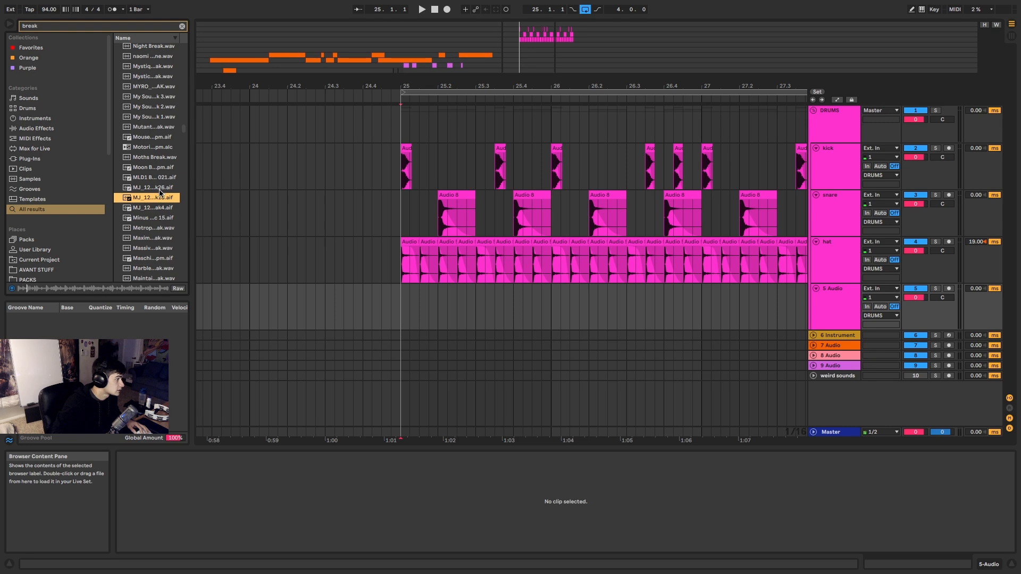
click(159, 187)
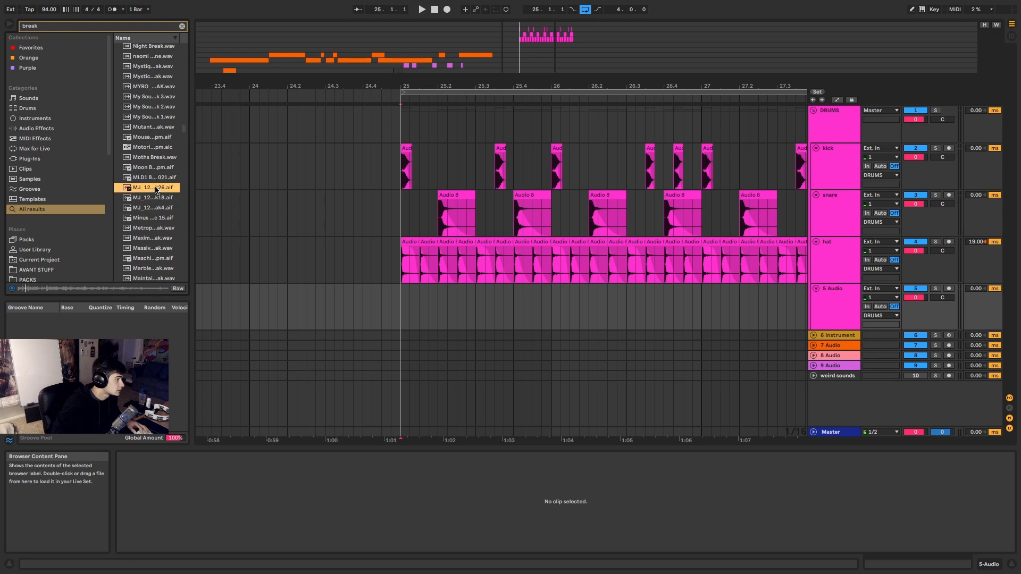
drag(153, 191, 435, 290)
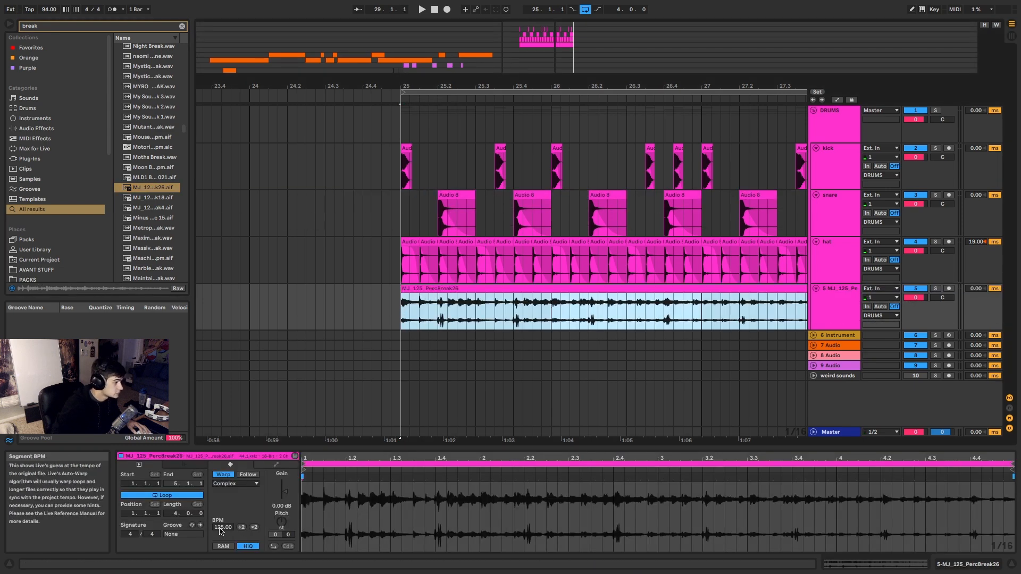
Play the drum loop with the new percussion break, and solo the break track to hear it alone.
key(space)
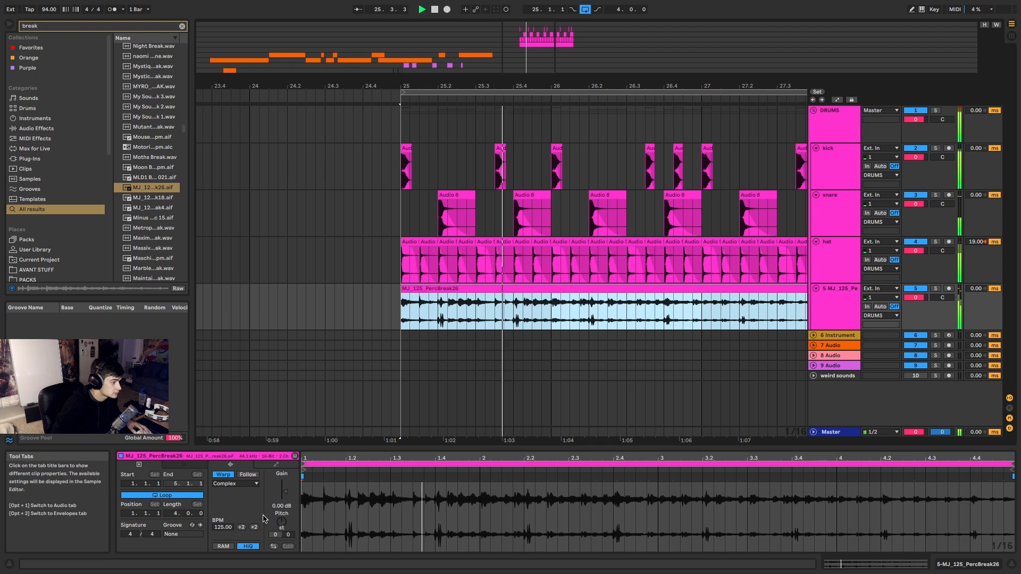
click(936, 289)
key(space)
key(space)
click(584, 292)
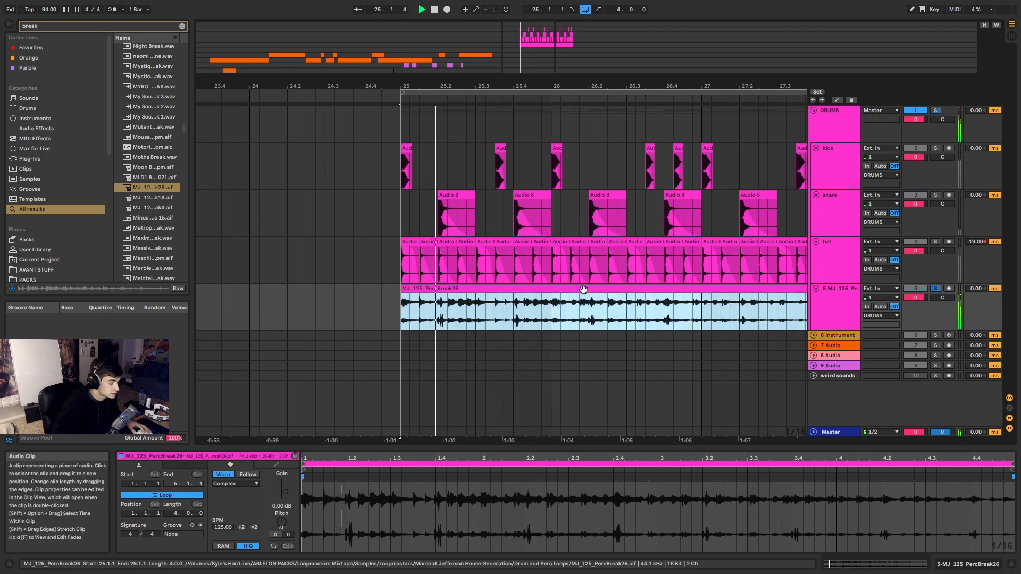
Add an EQ Eight to the percussion break track and raise its low-cut filter to about 774 Hz.
key(space)
key(super+f)
text(eq)
key(Down)
key(Return)
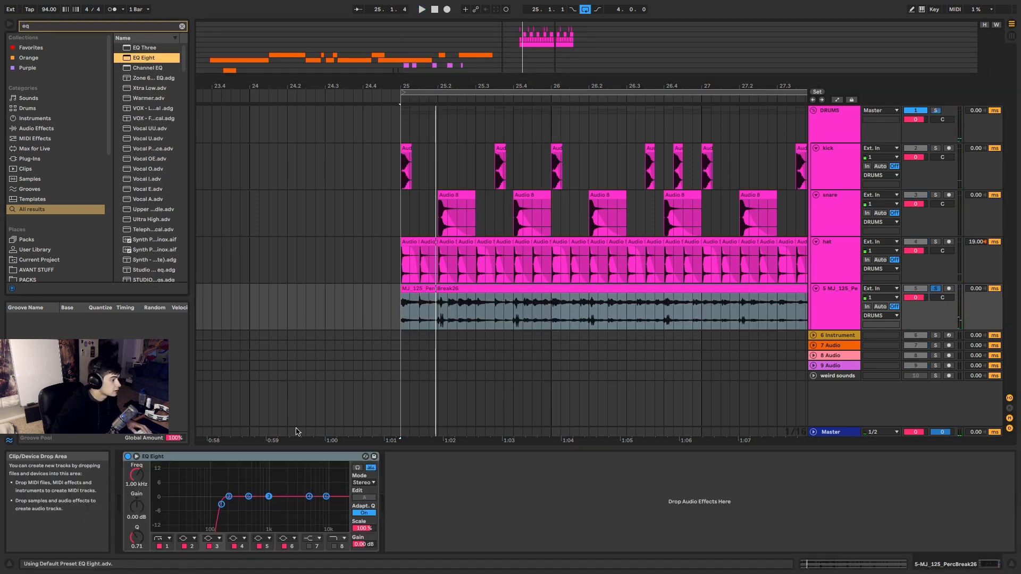
key(space)
drag(222, 505, 263, 506)
key(space)
key(space)
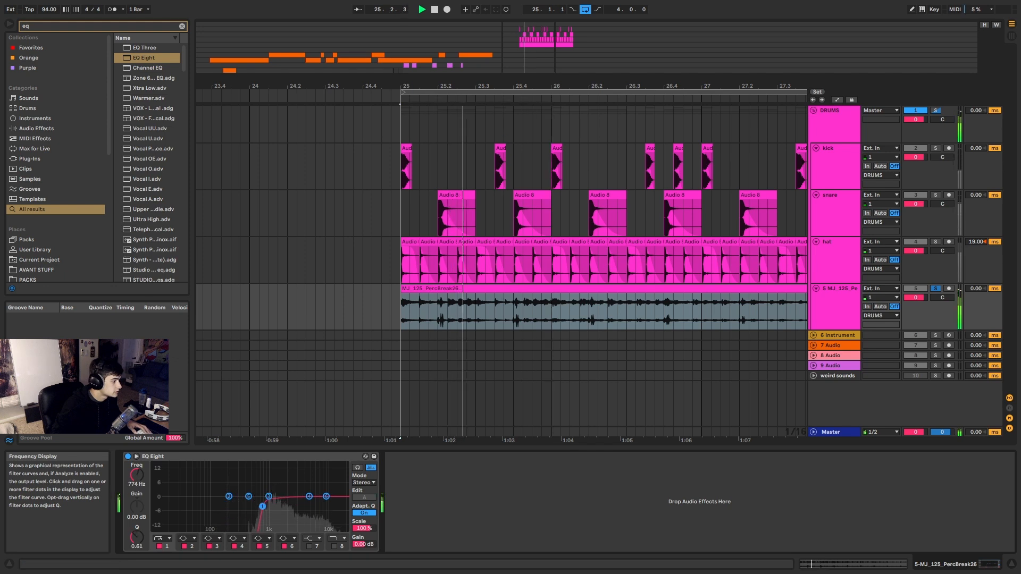
key(space)
key(space)
Halve the percussion break clip's original tempo to 62.50 BPM and play it back.
click(891, 565)
key(space)
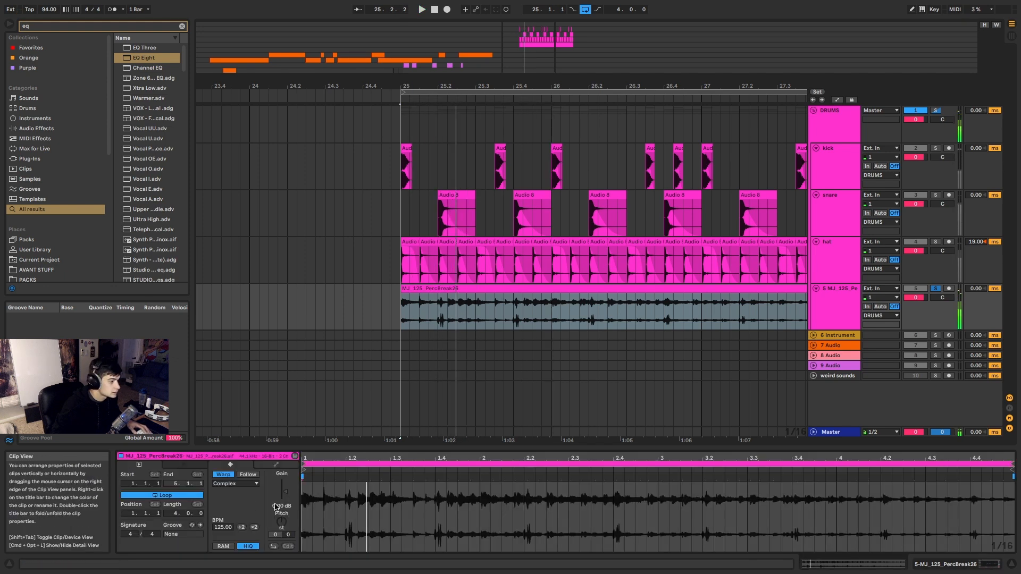
click(252, 528)
key(space)
click(242, 527)
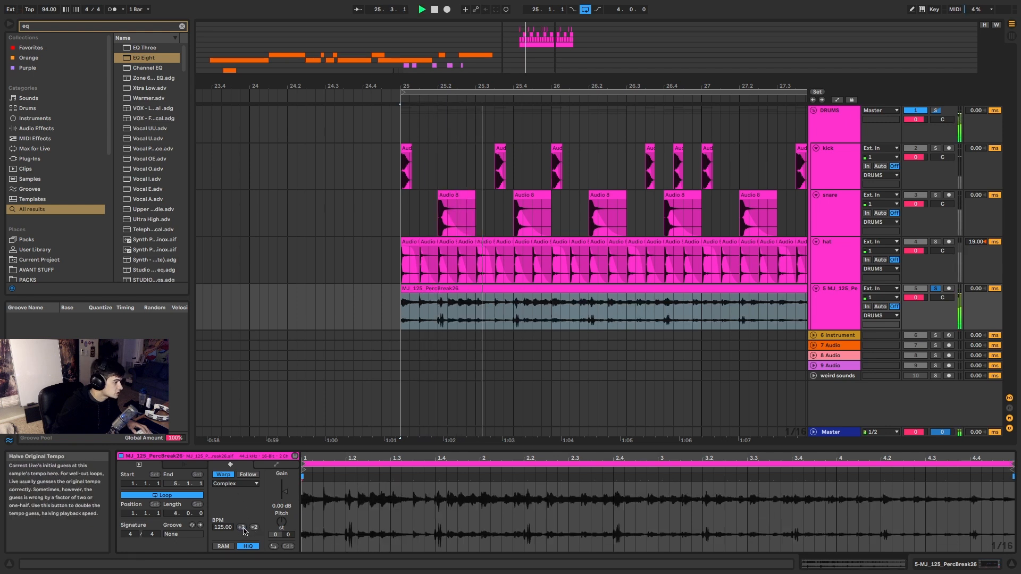
click(242, 528)
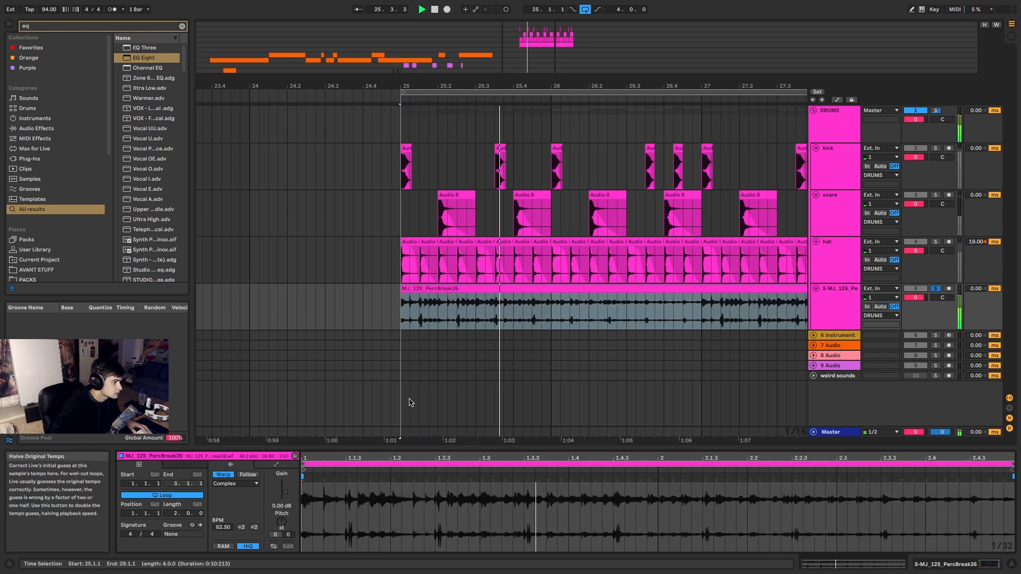
key(space)
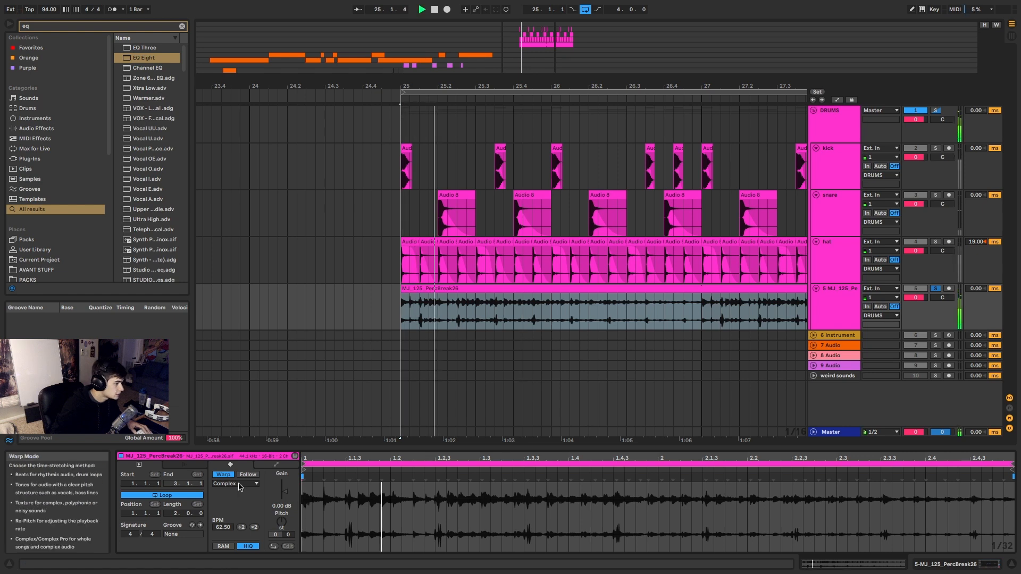
Warp the break clip in Beats mode with transient looping off and the transient envelope at 18.
click(234, 484)
click(232, 492)
click(223, 508)
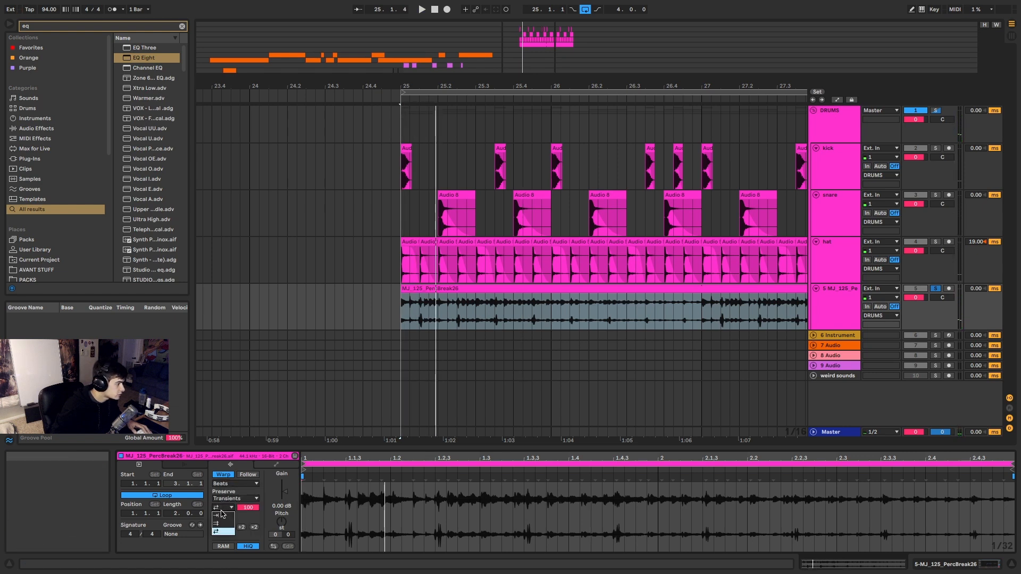
click(223, 508)
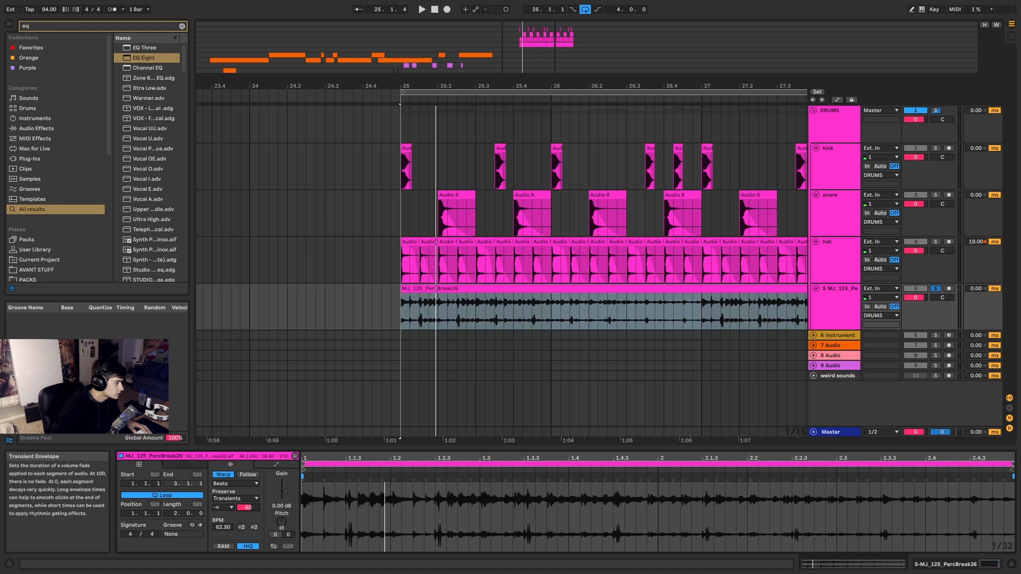
key(space)
drag(248, 508, 282, 485)
Try transposing the break clip up by +35 and +33 semitones while listening.
key(space)
key(space)
key(space)
key(space)
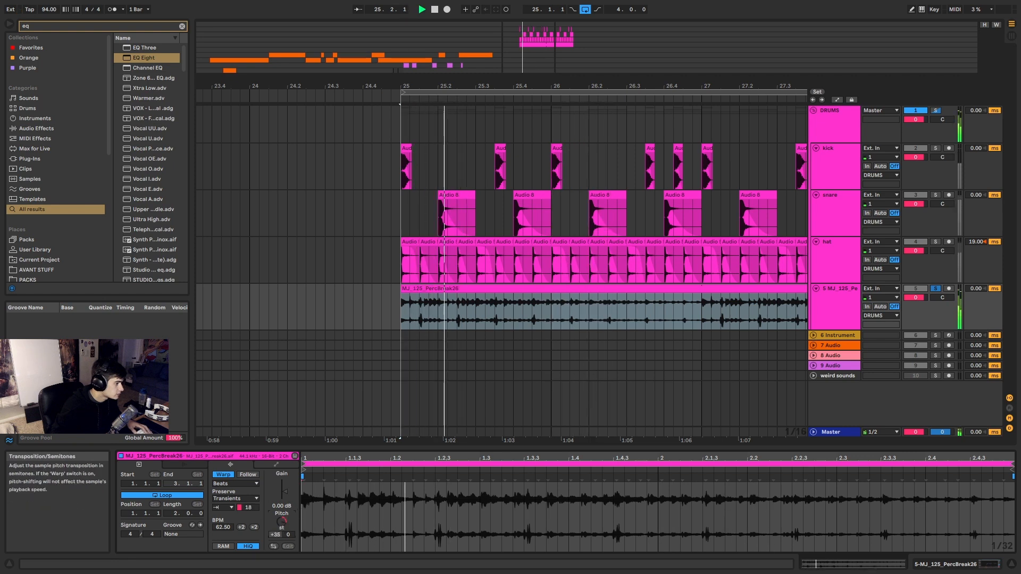
drag(281, 485, 281, 487)
key(space)
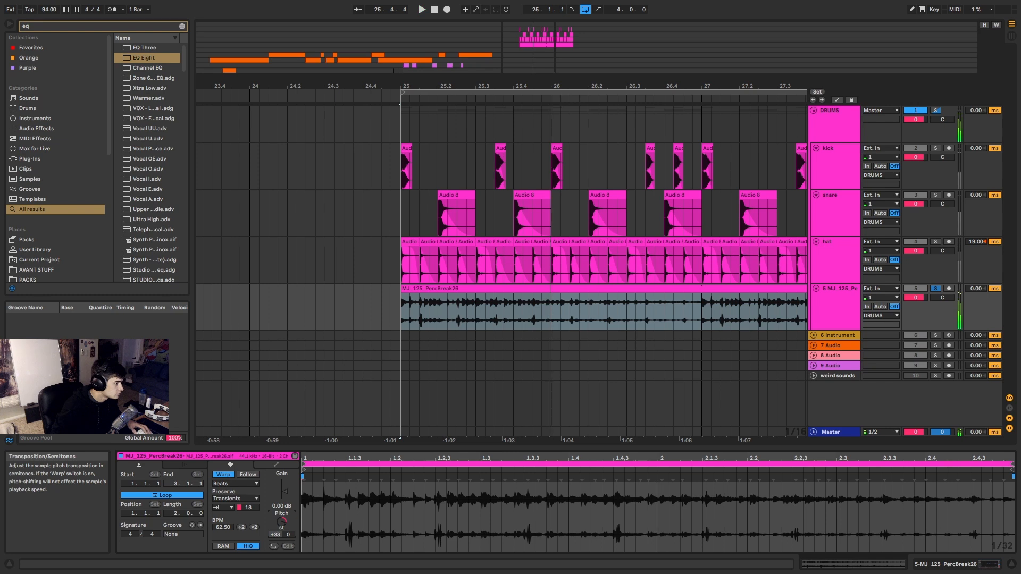
Transpose the break clip to +22 semitones and set its gain to 3.50 dB while auditioning it.
key(space)
drag(283, 527, 277, 486)
key(space)
key(space)
key(space)
key(space)
key(space)
key(space)
key(space)
key(space)
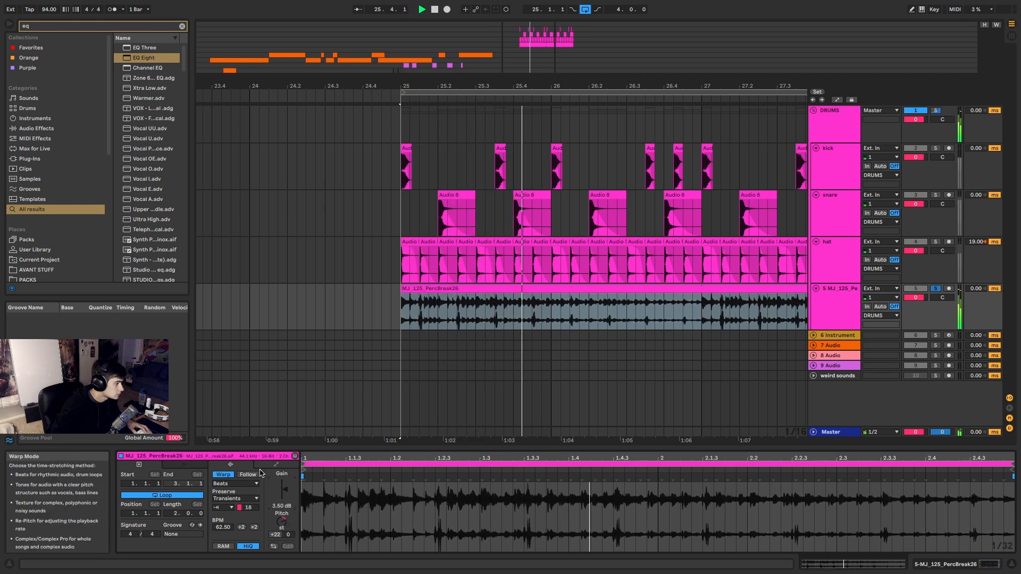
Double the break clip's original tempo to 125.00 BPM and unsolo its track.
click(254, 527)
key(space)
key(space)
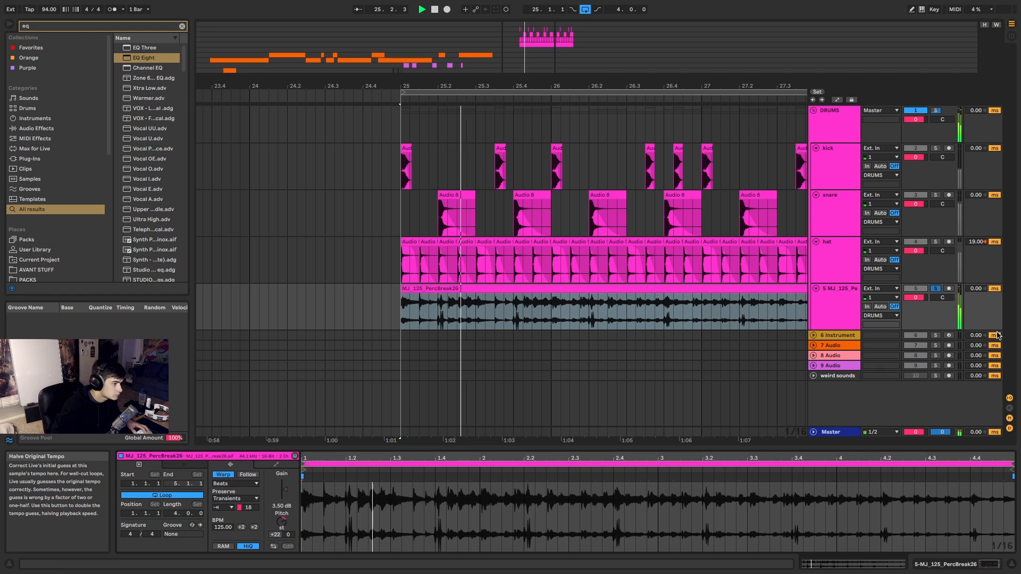
click(935, 289)
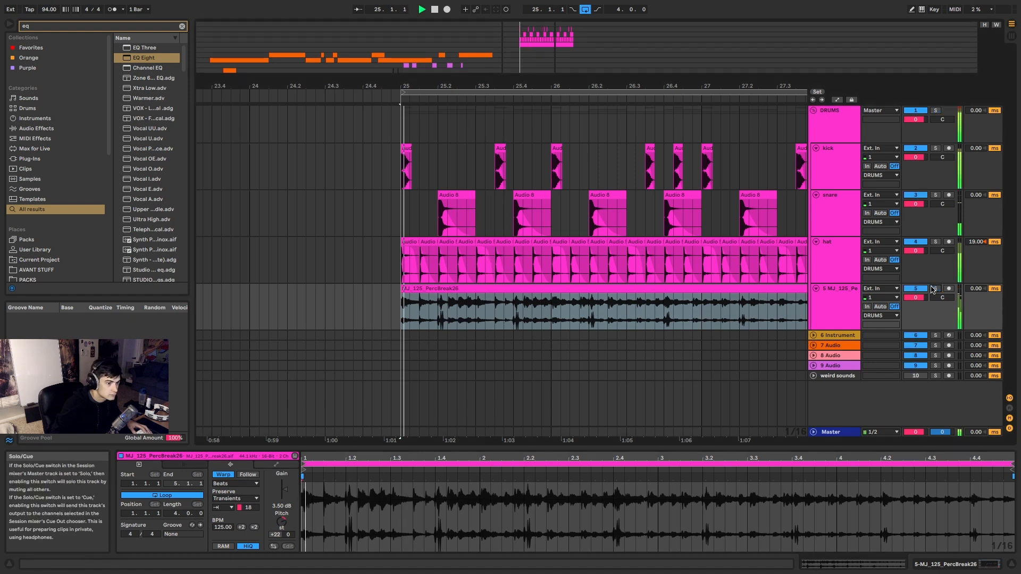
Duplicate the break's first bar over bars 26 and 27, and extend the last copy to the loop's end at 29.1.1.
click(613, 290)
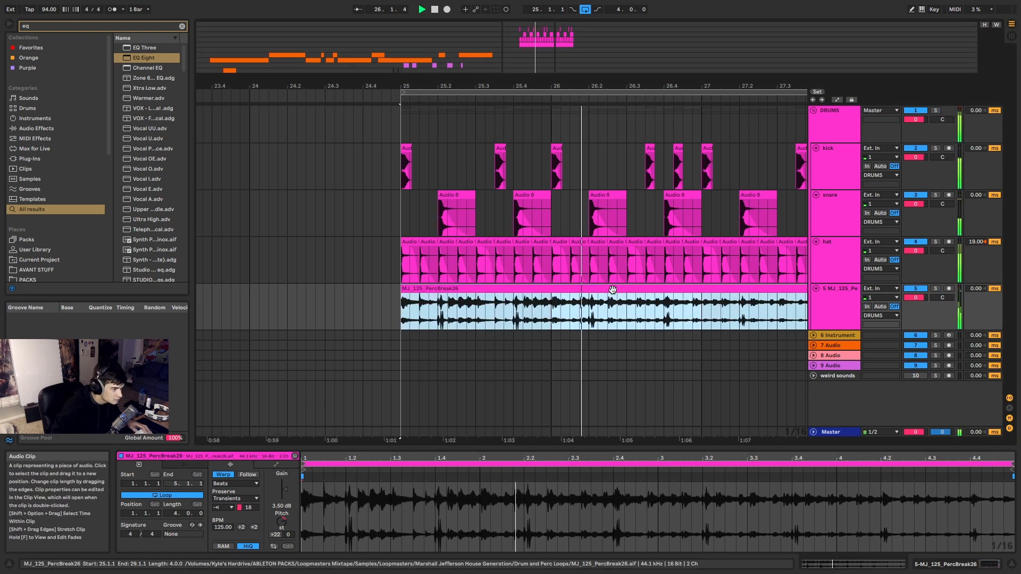
scroll(613, 290, down, 2)
key(space)
key(space)
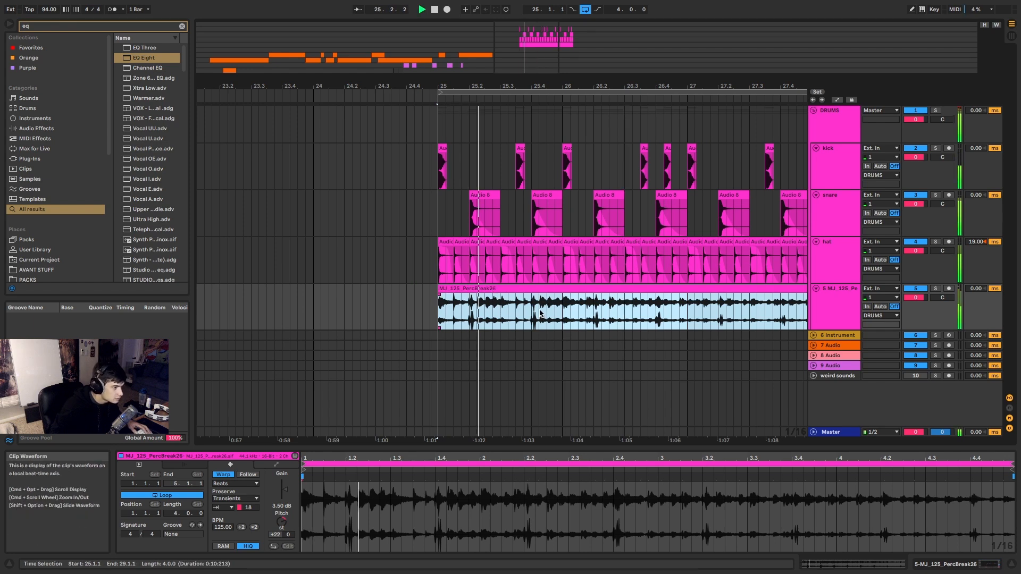
drag(539, 313, 435, 313)
key(space)
key(space)
key(super+d)
scroll(546, 309, down, 3)
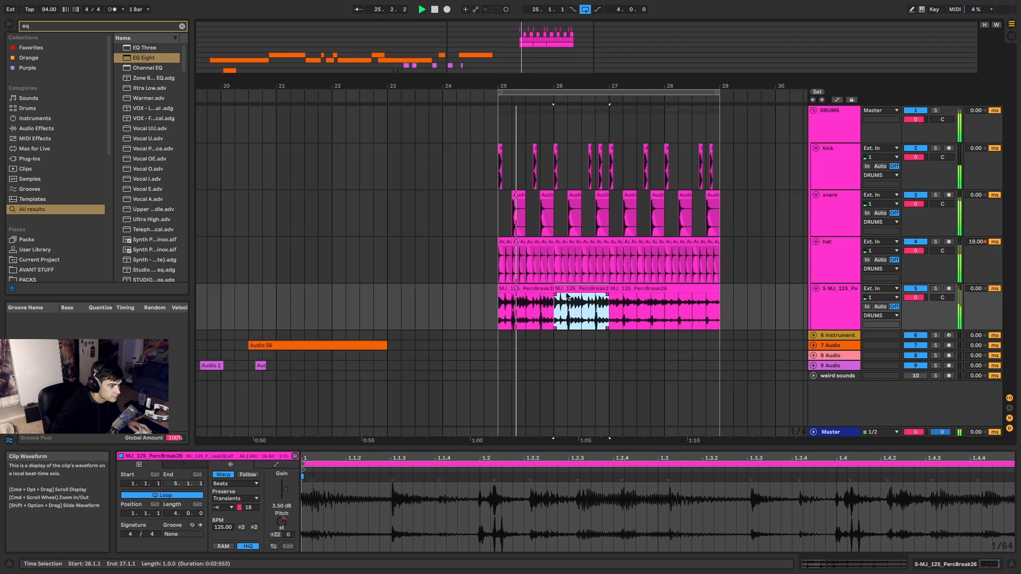
key(super+d)
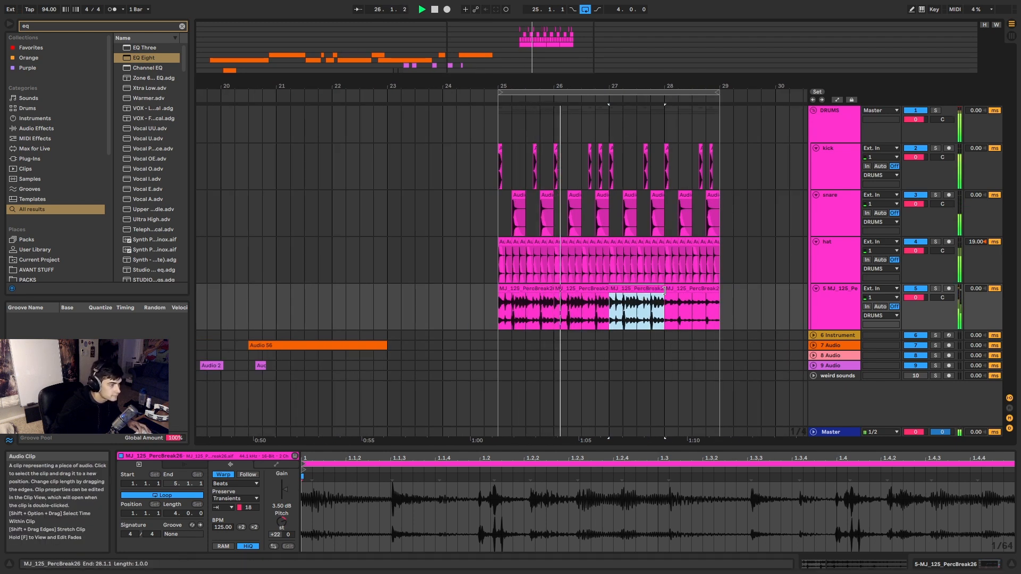
drag(664, 290, 719, 291)
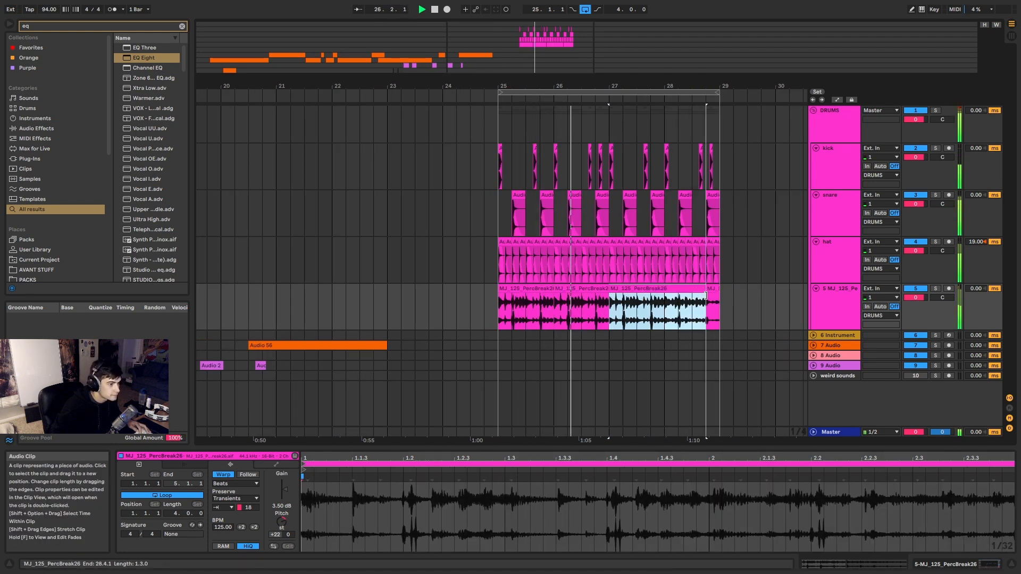
Replace the first half of bar 26 on the break track with a copy of bar 25's second half.
click(548, 289)
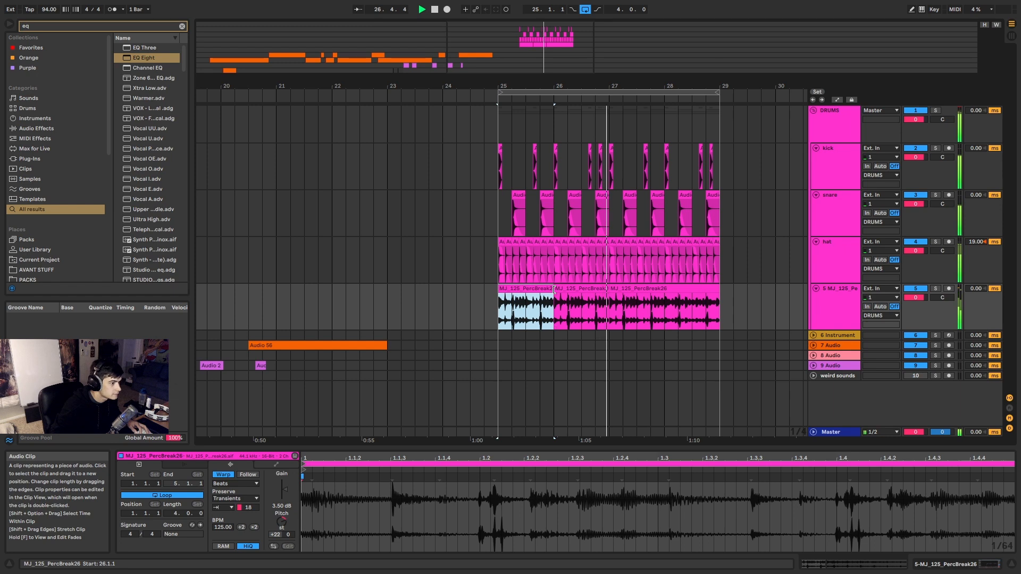
drag(554, 301, 582, 308)
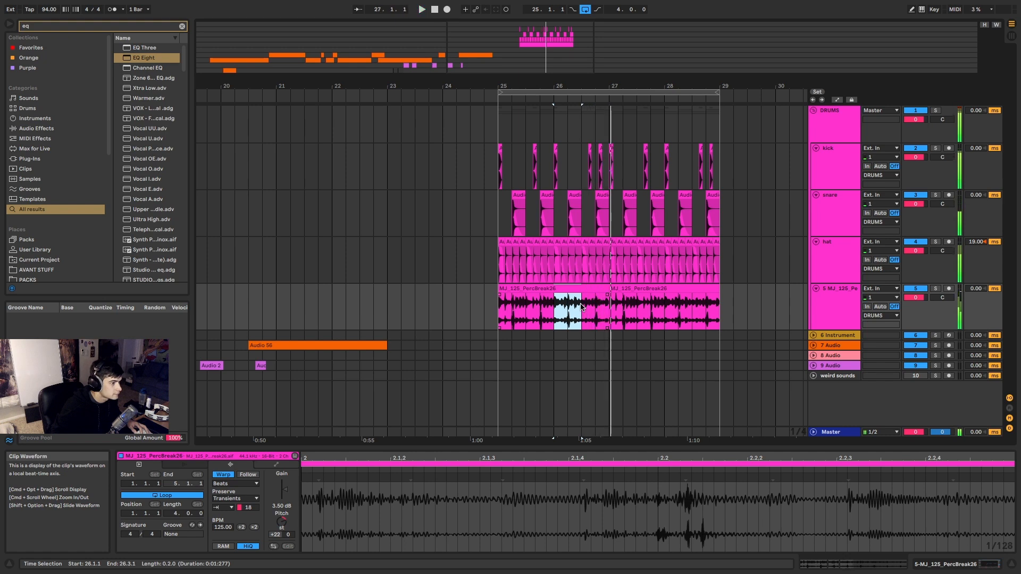
key(Delete)
click(548, 306)
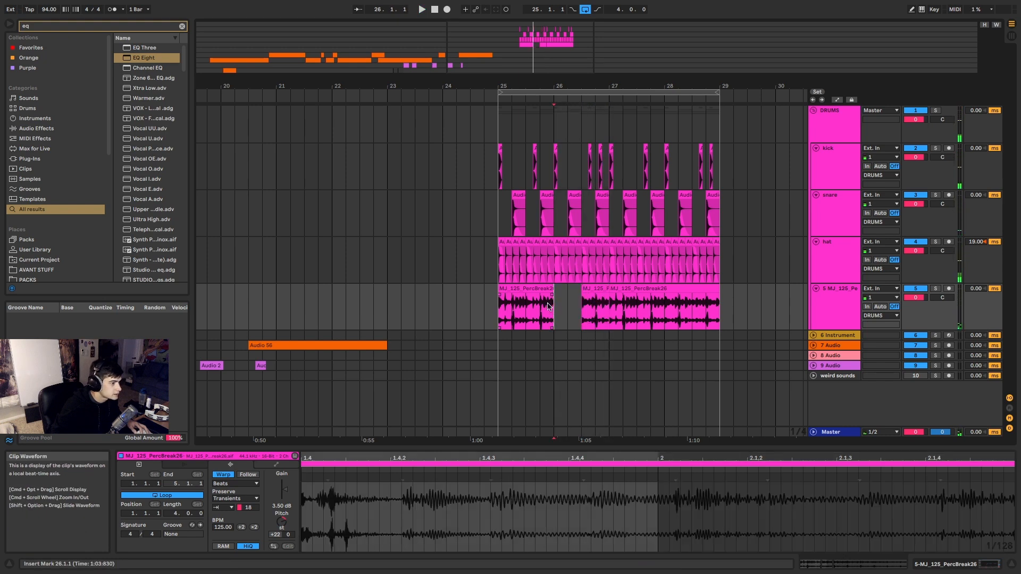
drag(547, 307, 530, 305)
key(super+d)
click(531, 288)
key(space)
Duplicate the break pattern in bars 25 and 26 over bars 27 and 28.
drag(611, 309, 503, 309)
key(super+d)
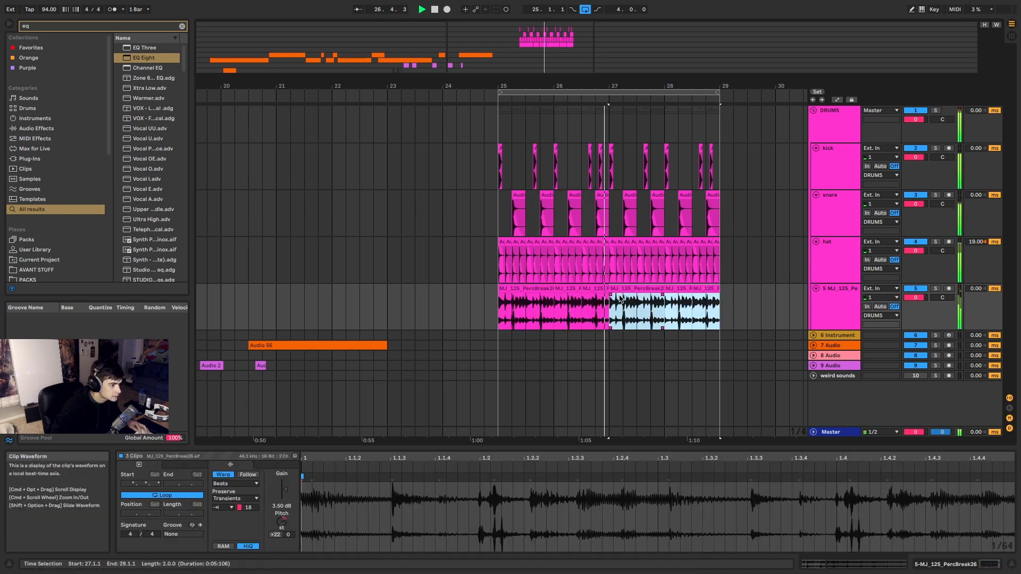
scroll(588, 302, up, 2)
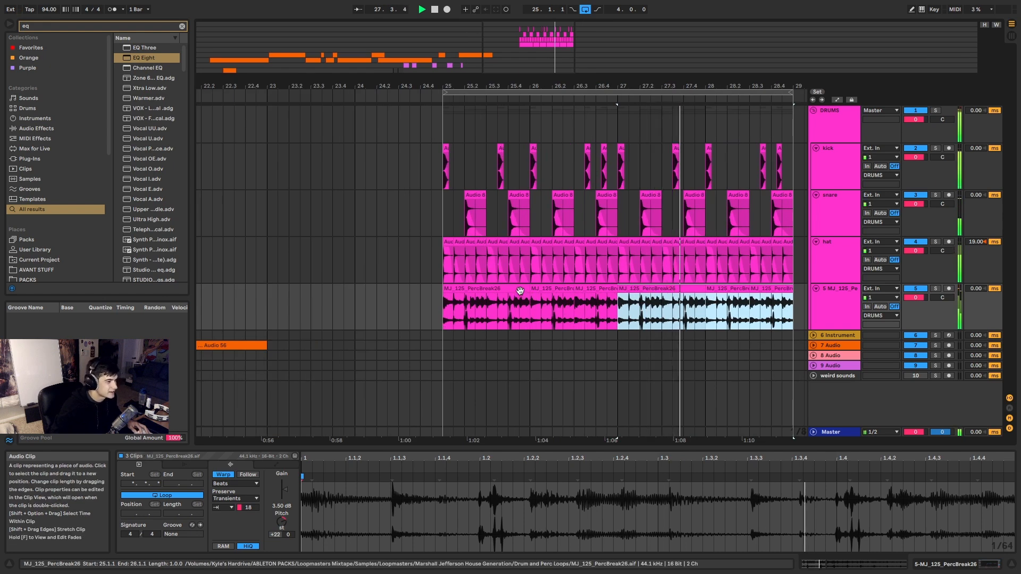
Solo the break track and add the Multiband Compression preset after its EQ Eight.
click(935, 289)
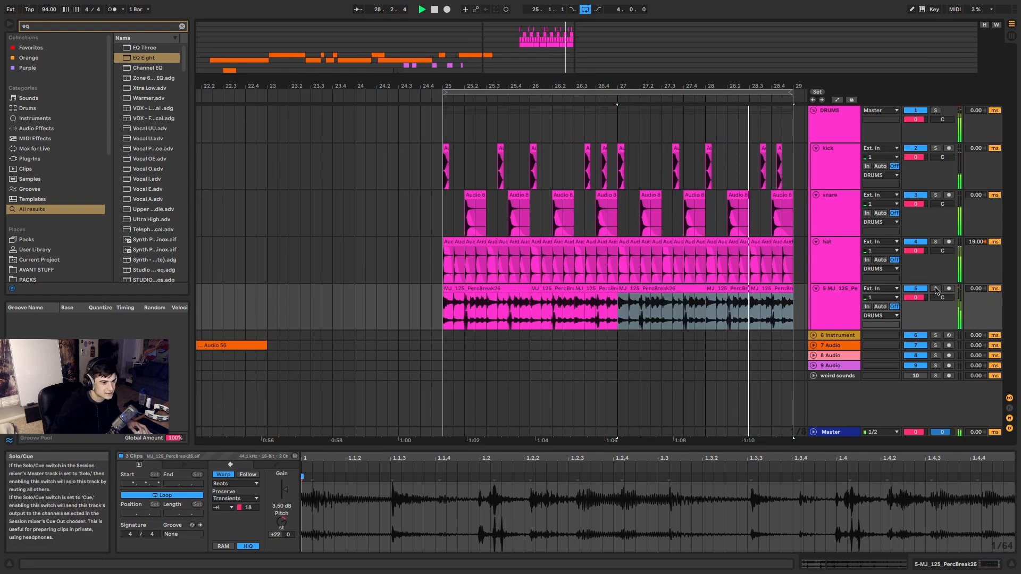
click(830, 308)
key(ctrl+f)
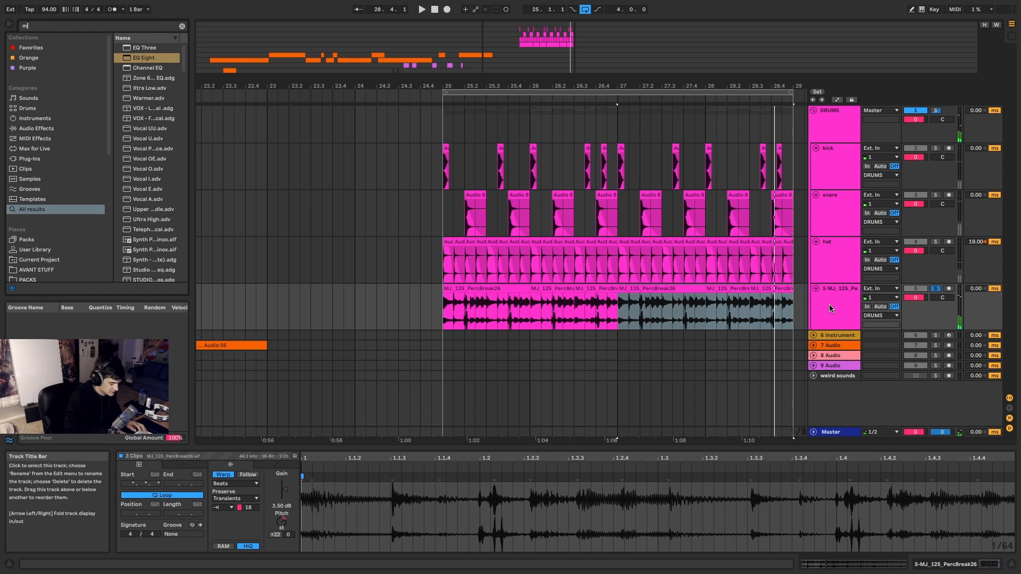
text(multiband)
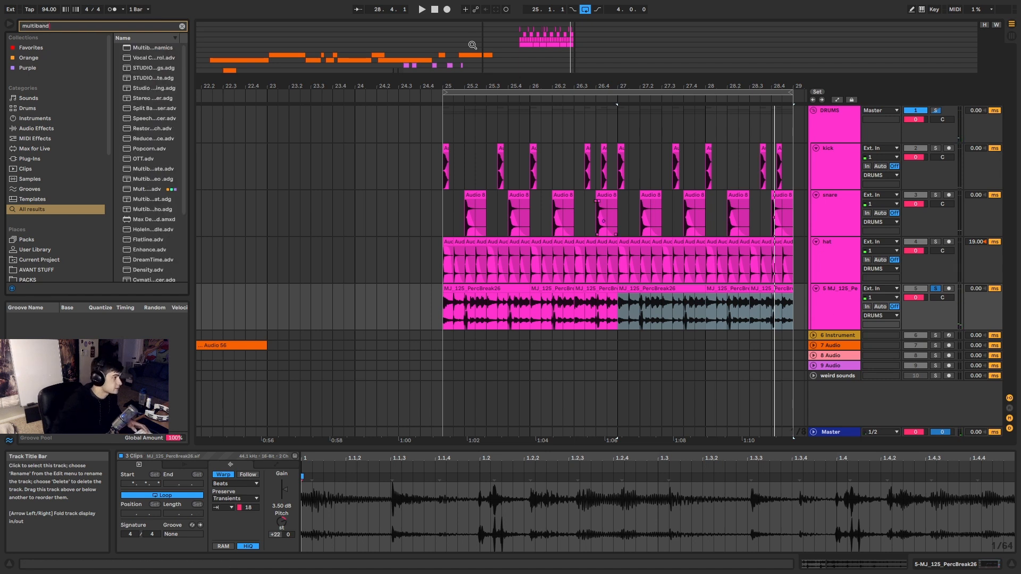
double_click(149, 189)
key(space)
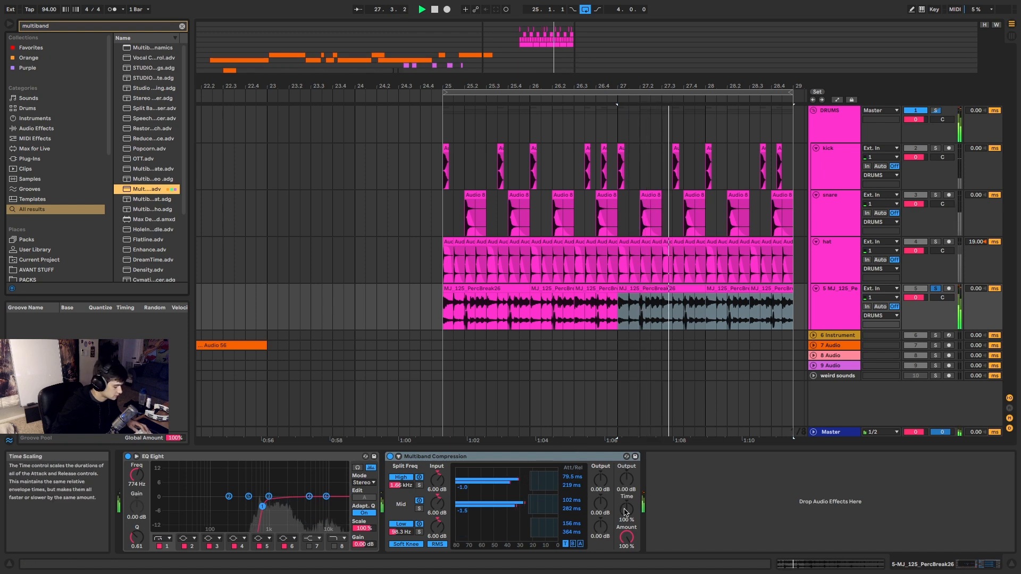
Add a second EQ Eight after the compression, with a low cut at 375 Hz, a dip near 825 Hz and a high cut.
key(super+f)
text(eq)
double_click(154, 58)
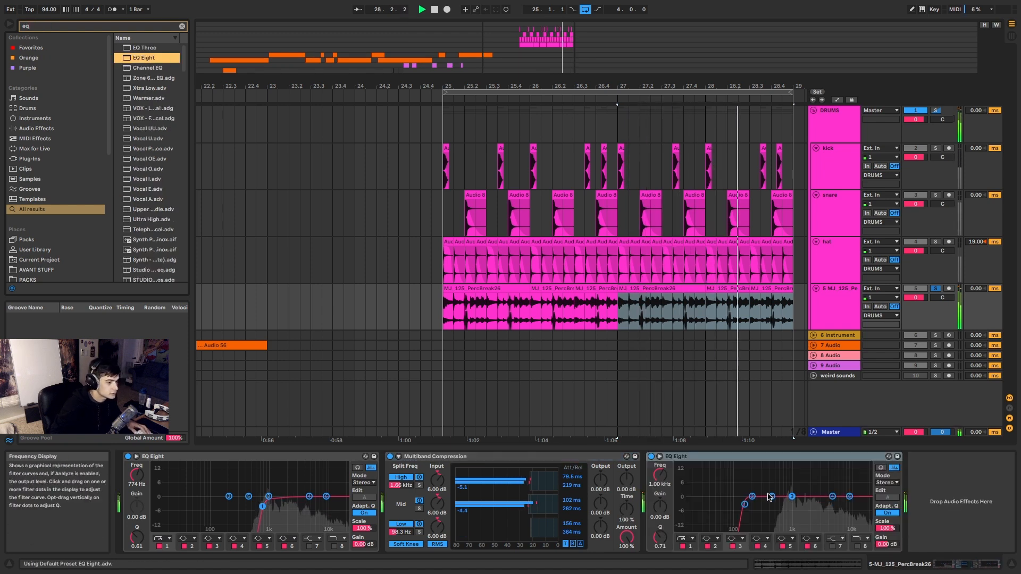
drag(791, 496, 787, 506)
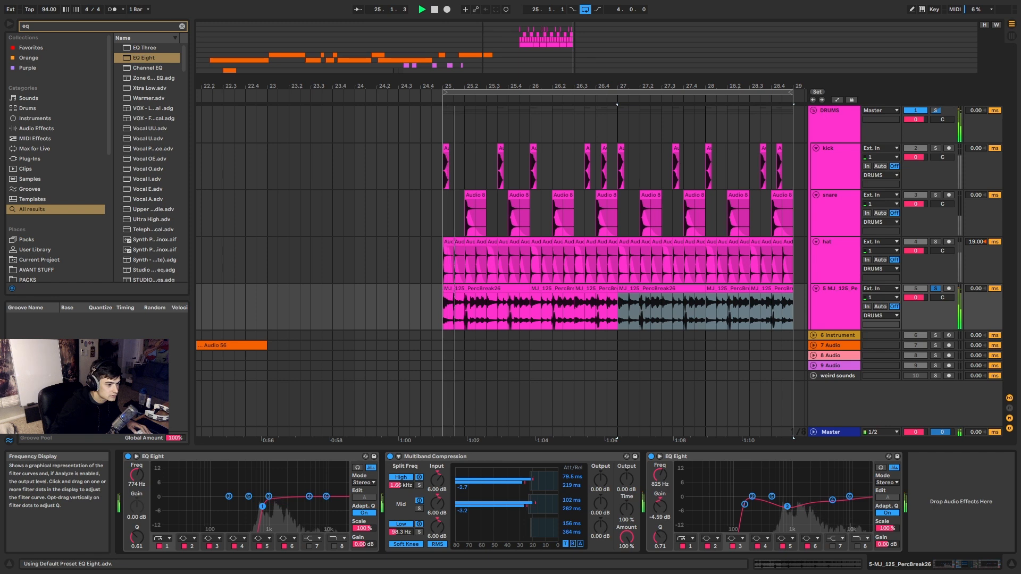
click(866, 546)
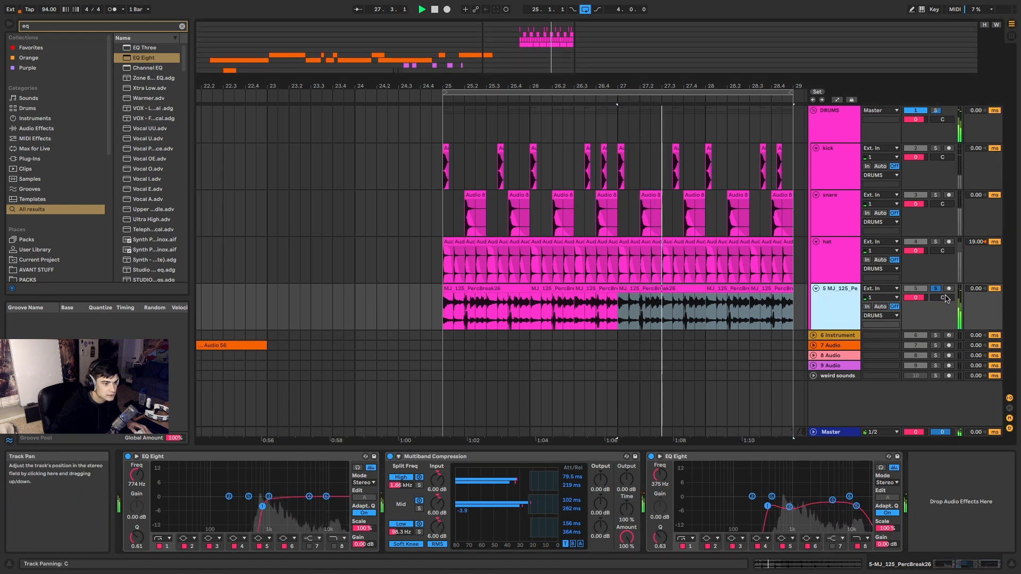
Pan the break track to about 13R, unsolo it and lower its volume to -1.8 dB.
drag(942, 297, 943, 295)
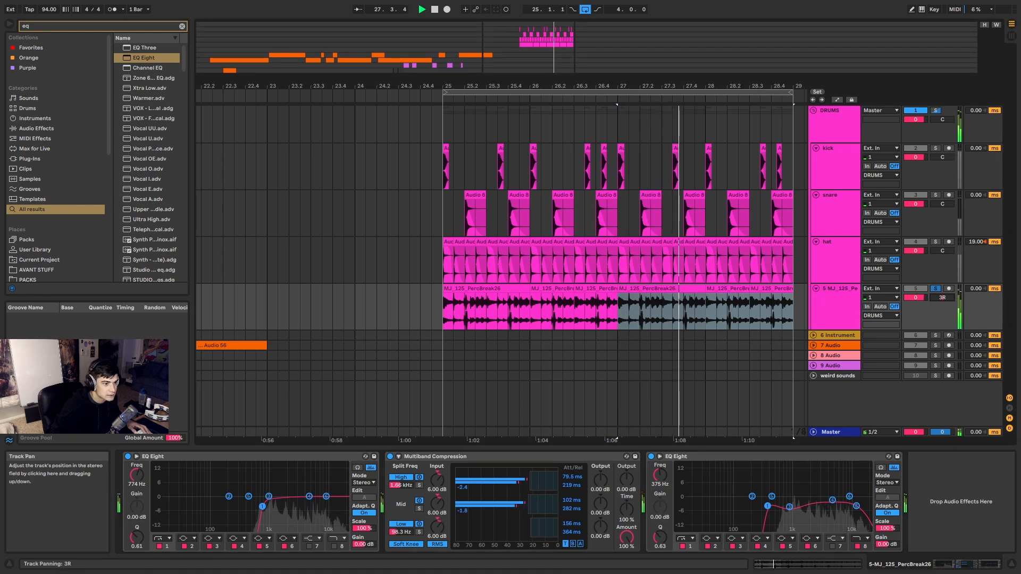
click(934, 289)
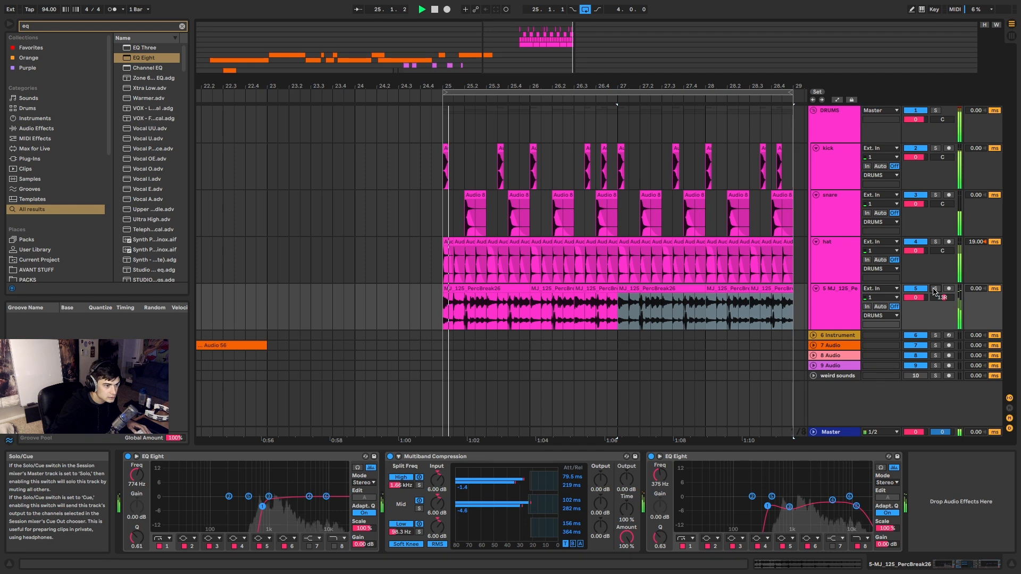
drag(915, 298, 915, 305)
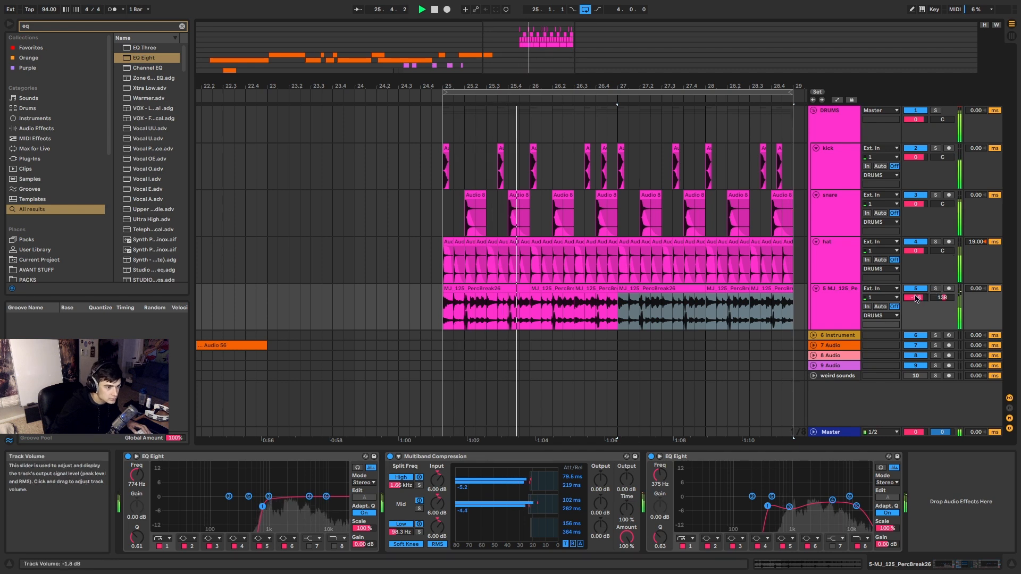
Add the Mastering - Catch Peaks Glue Compressor preset to the end of the break track's effects and enable Soft clipping.
click(842, 302)
key(ctrl+f)
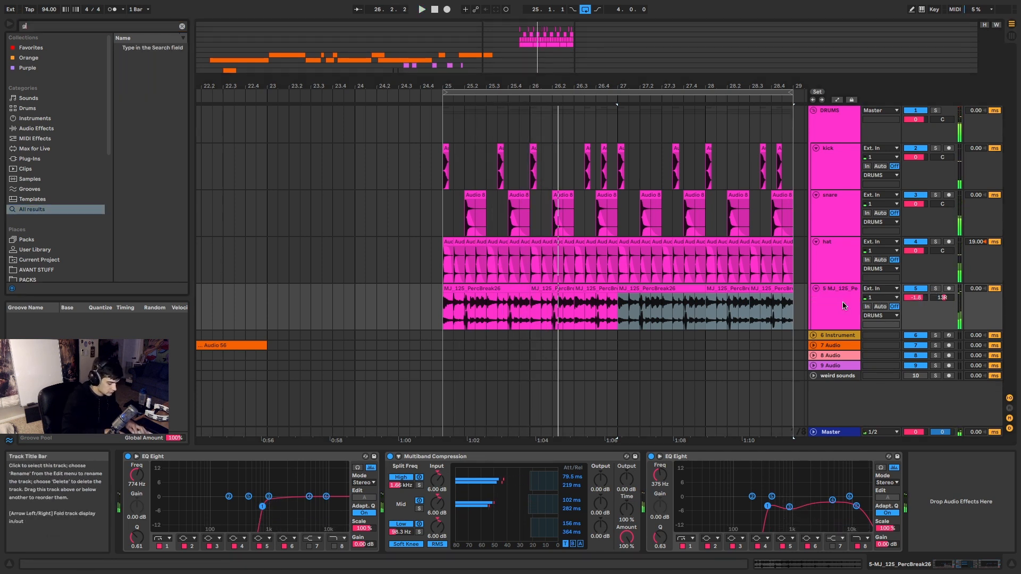
text(glue cat)
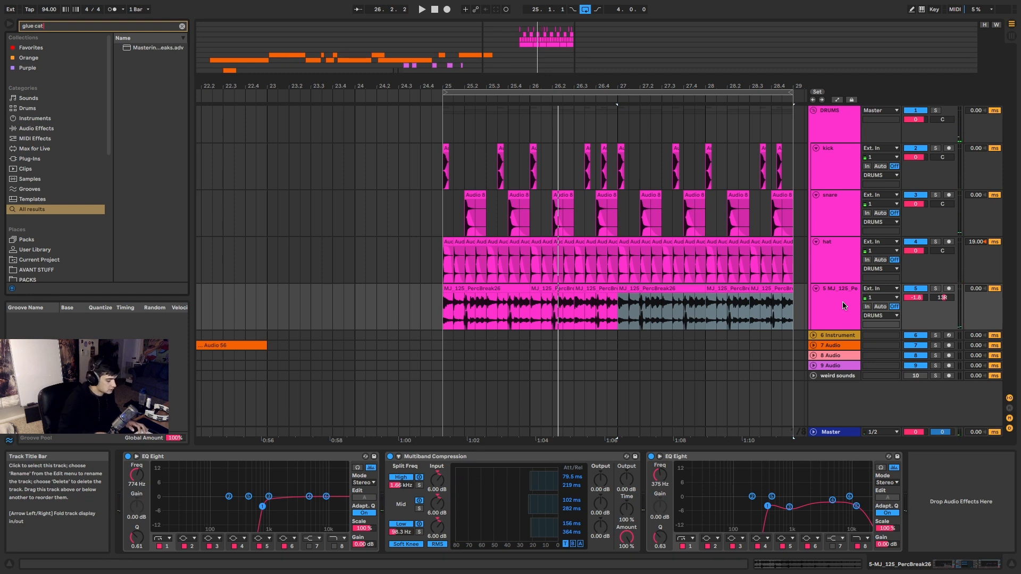
double_click(155, 49)
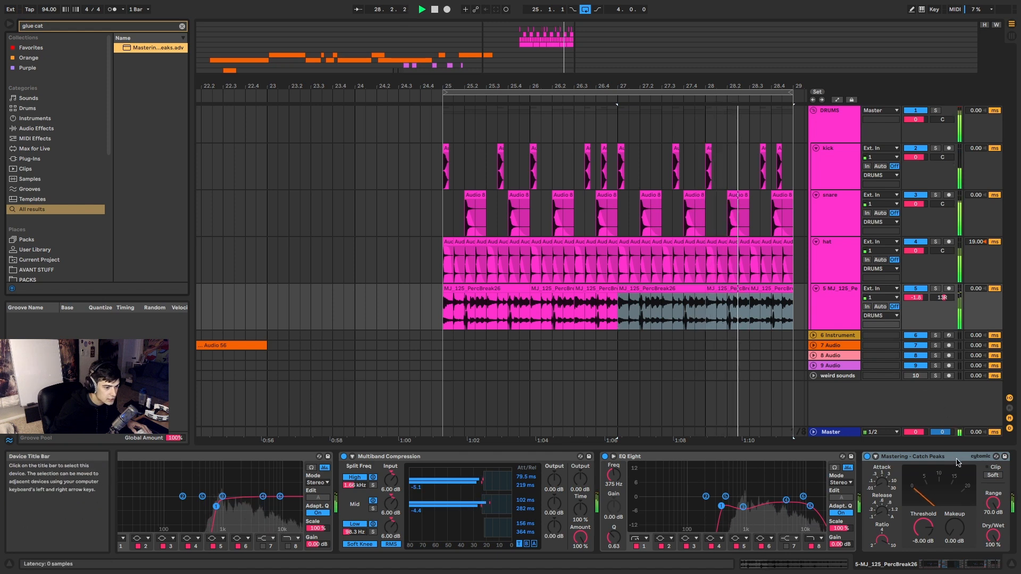
click(993, 475)
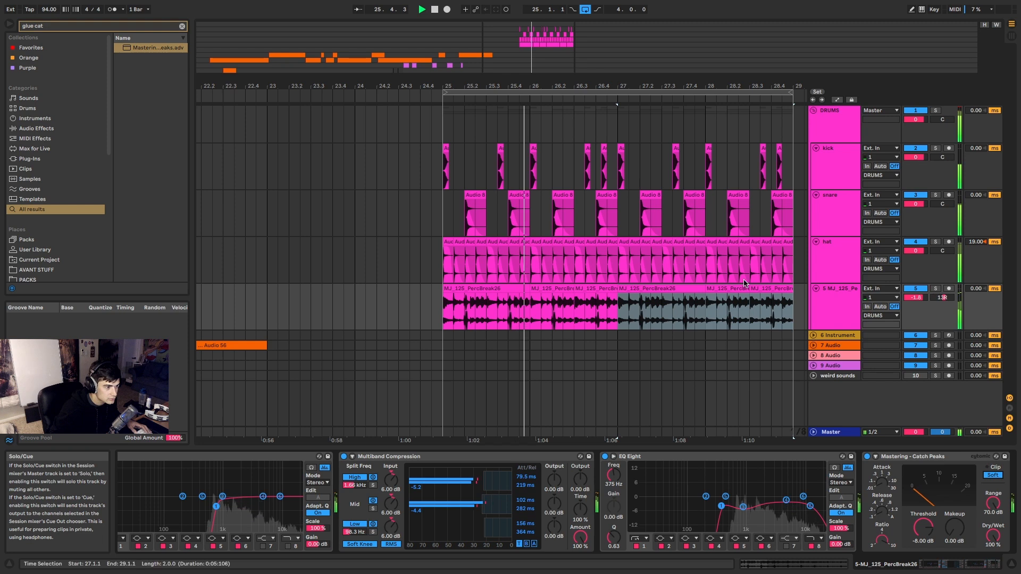
Stop playback and insert a new audio track directly below the percussion break track in the DRUMS group.
click(448, 244)
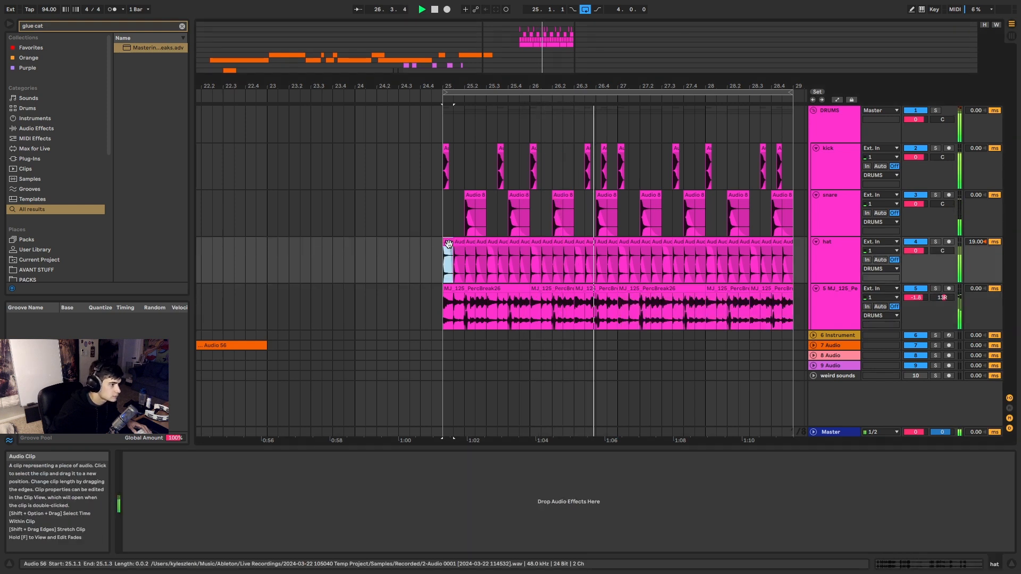
scroll(449, 244, up, 5)
scroll(449, 244, down, 5)
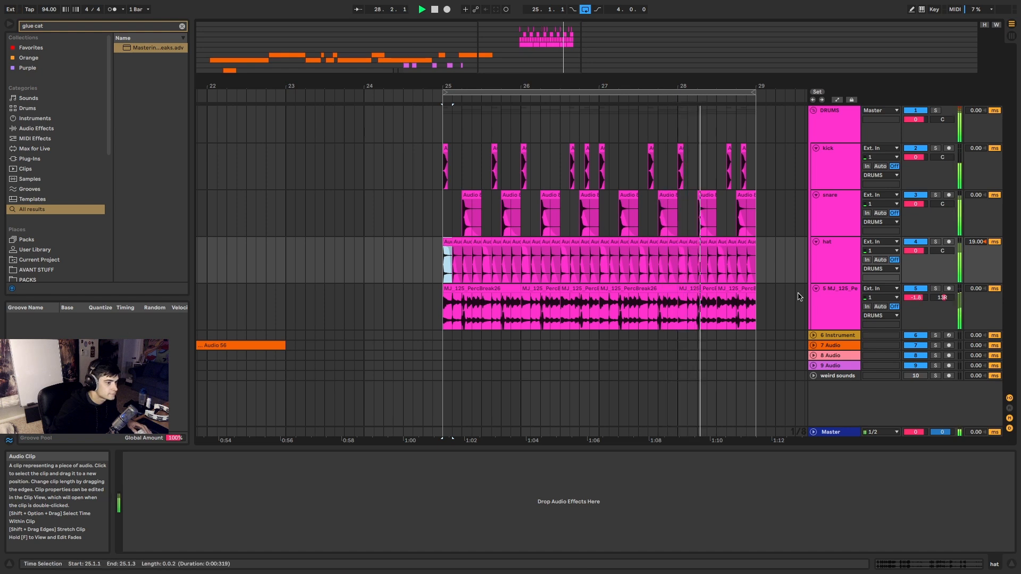
click(848, 317)
key(space)
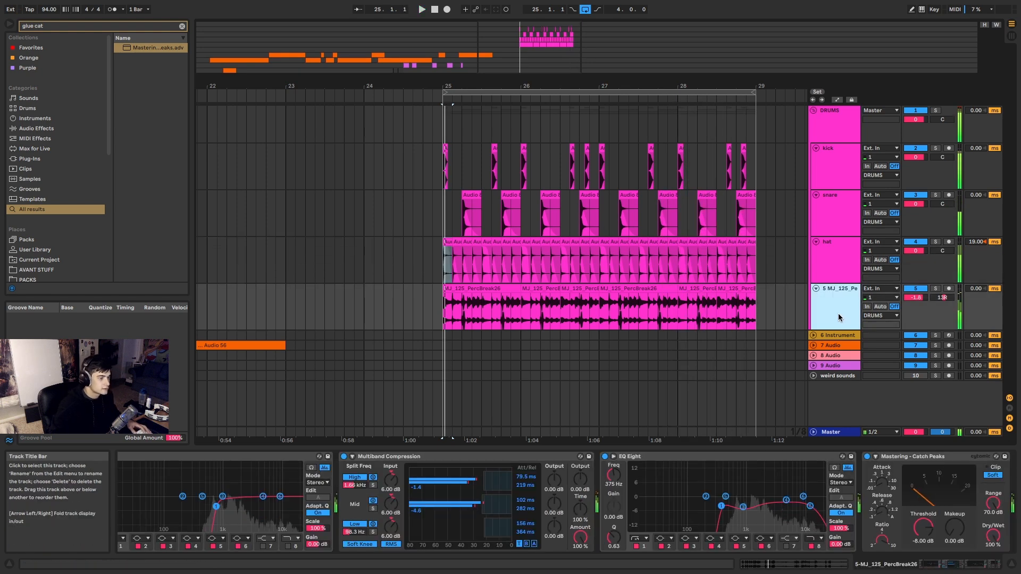
key(ctrl+t)
Search the sample library for "crash" and audition several of the XIL and VDUB crash samples.
text(crash)
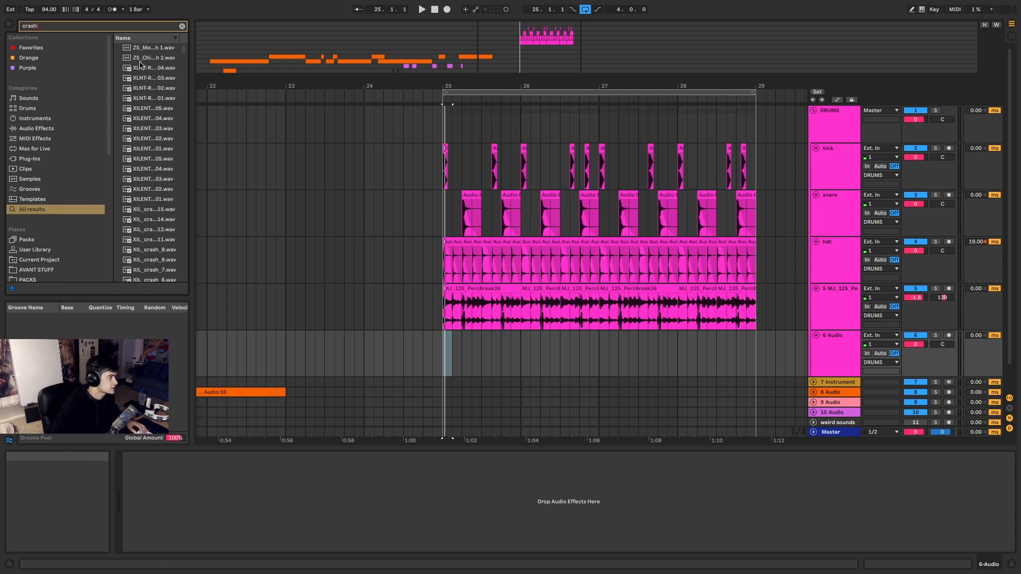
scroll(167, 198, down, 3)
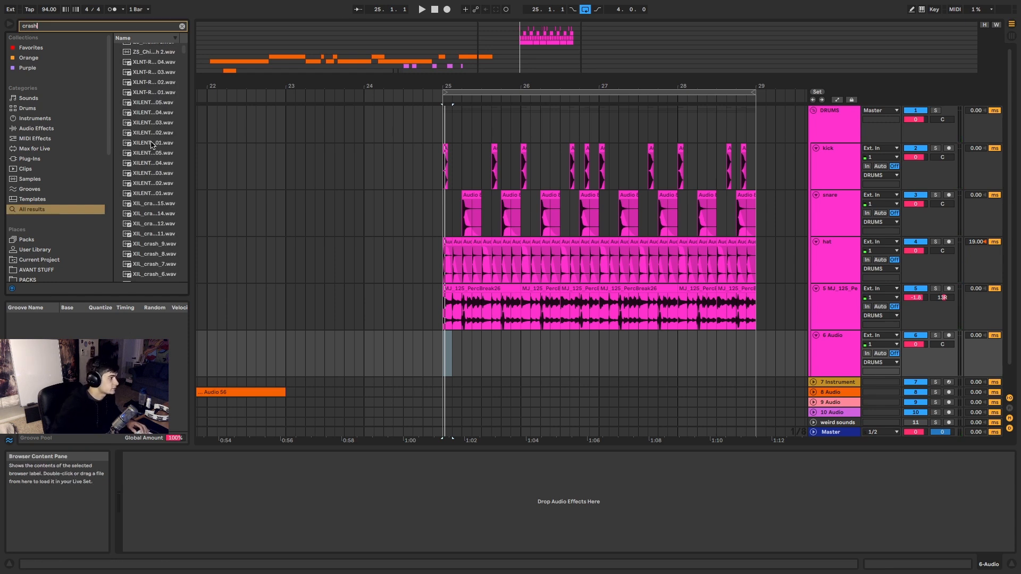
scroll(159, 205, down, 4)
click(160, 202)
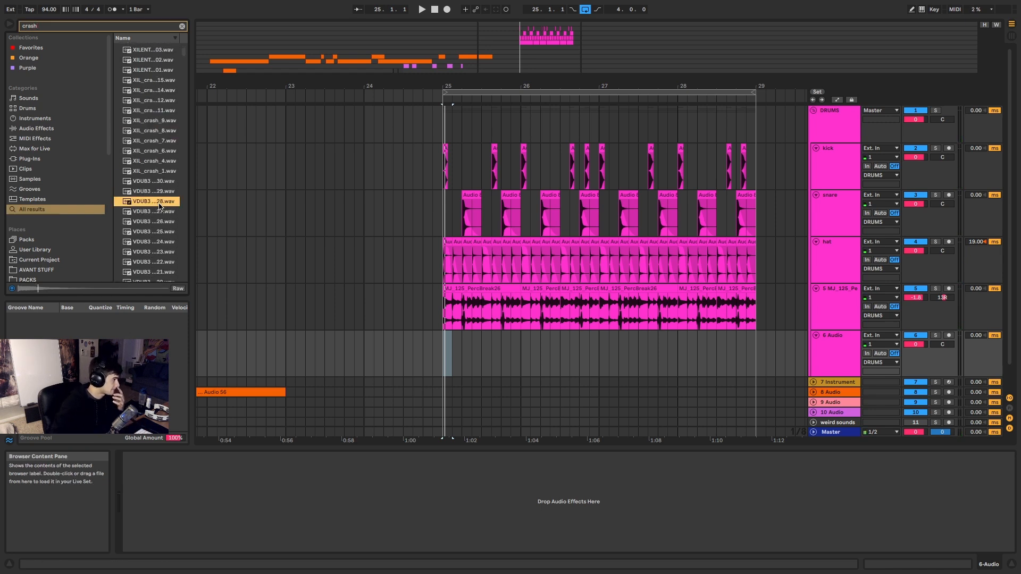
click(160, 161)
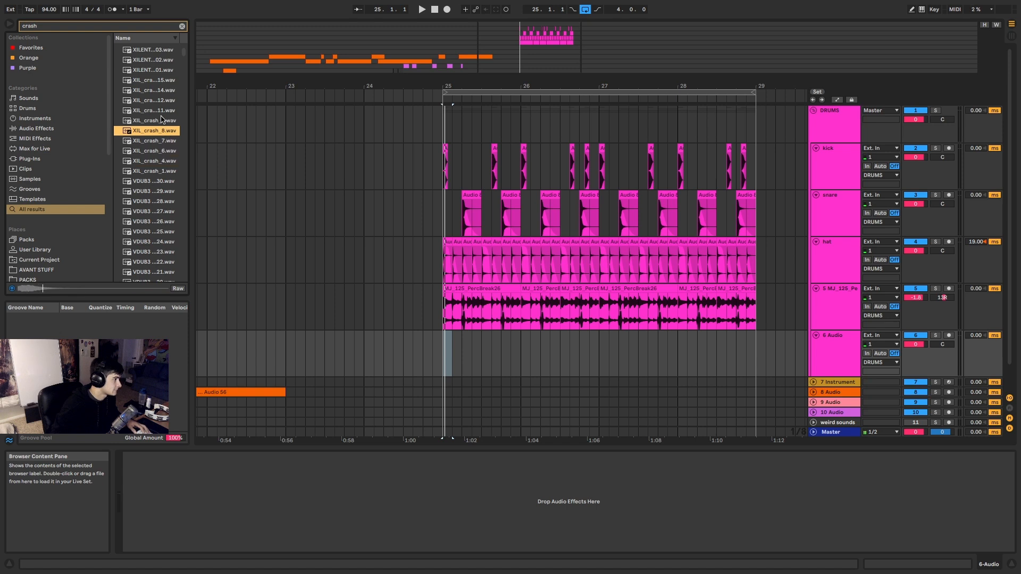
scroll(159, 197, down, 10)
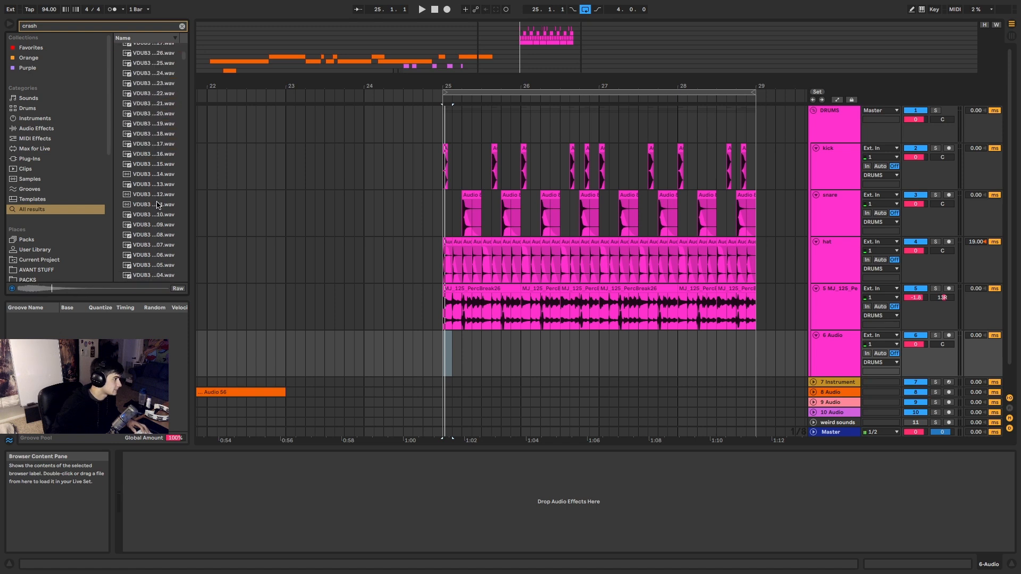
click(158, 204)
scroll(159, 204, down, 10)
click(158, 204)
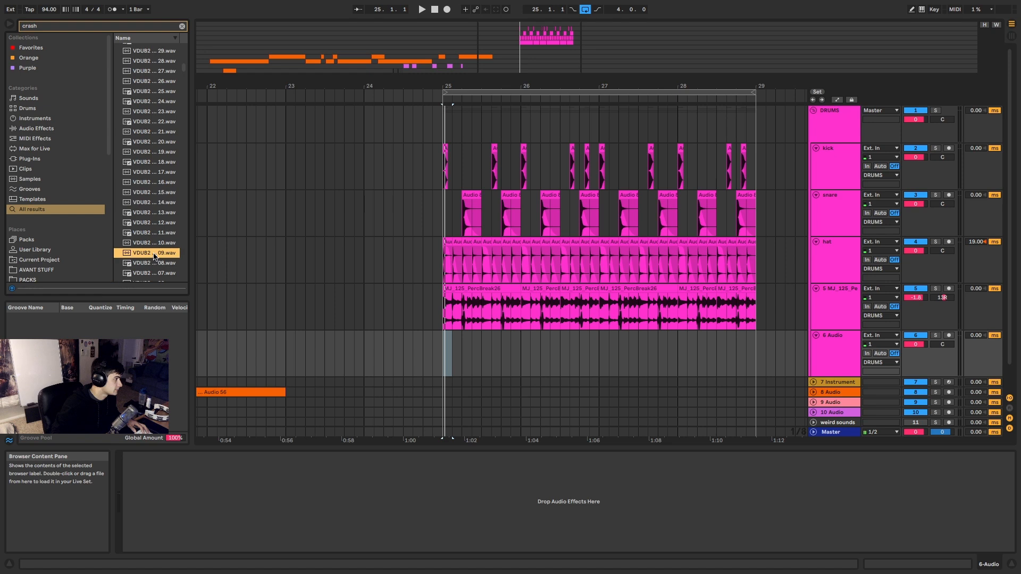
scroll(154, 257, down, 8)
click(156, 238)
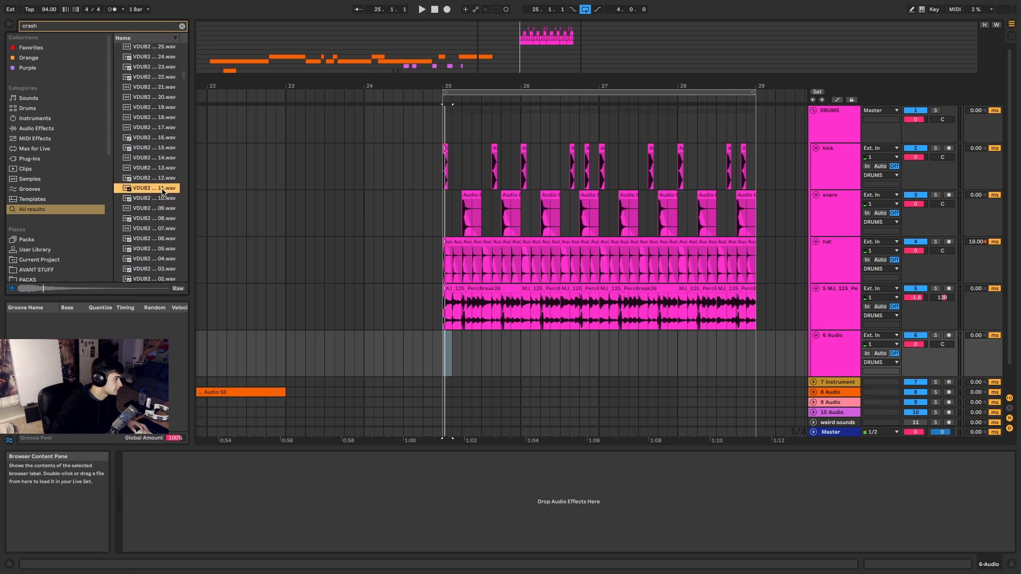
Narrow the sample search to "acoustic crash".
key(ctrl+f)
text(acoustic)
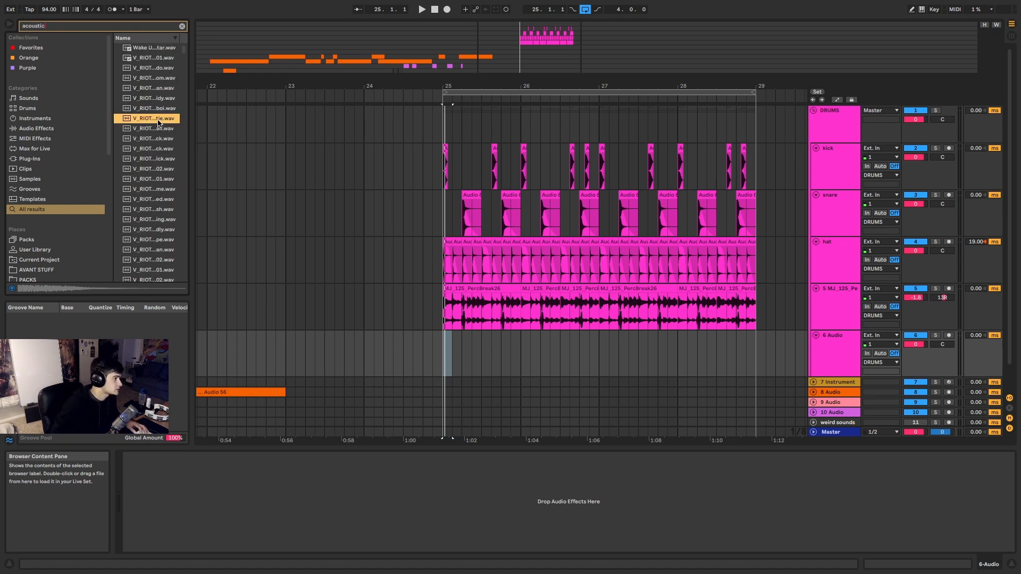
scroll(158, 124, down, 1)
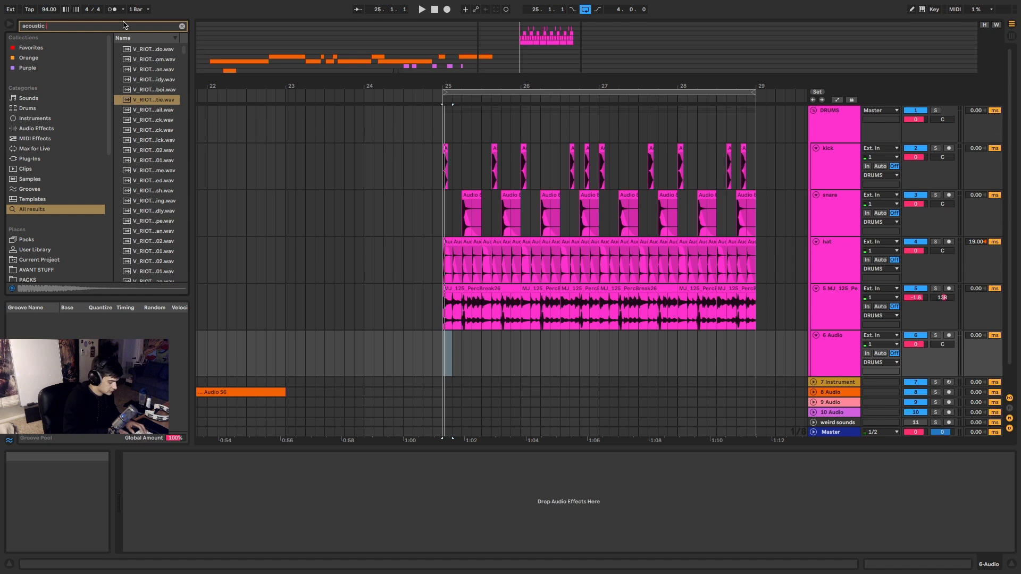
text(c crash)
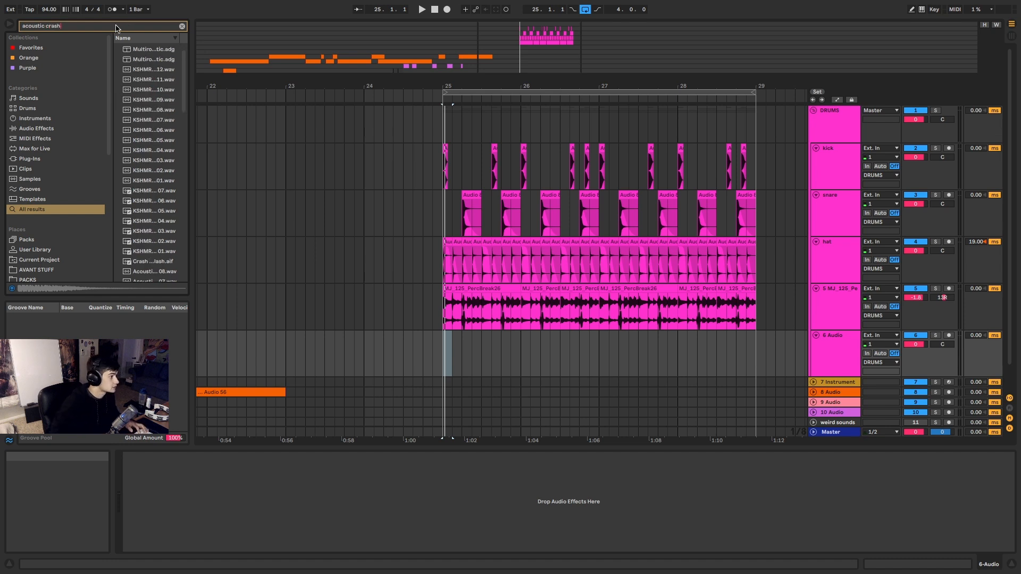
Place KSHMR_Acoustic_Crash_01 at bar 25 on the new track and lower its volume to about -12.8 dB.
click(164, 182)
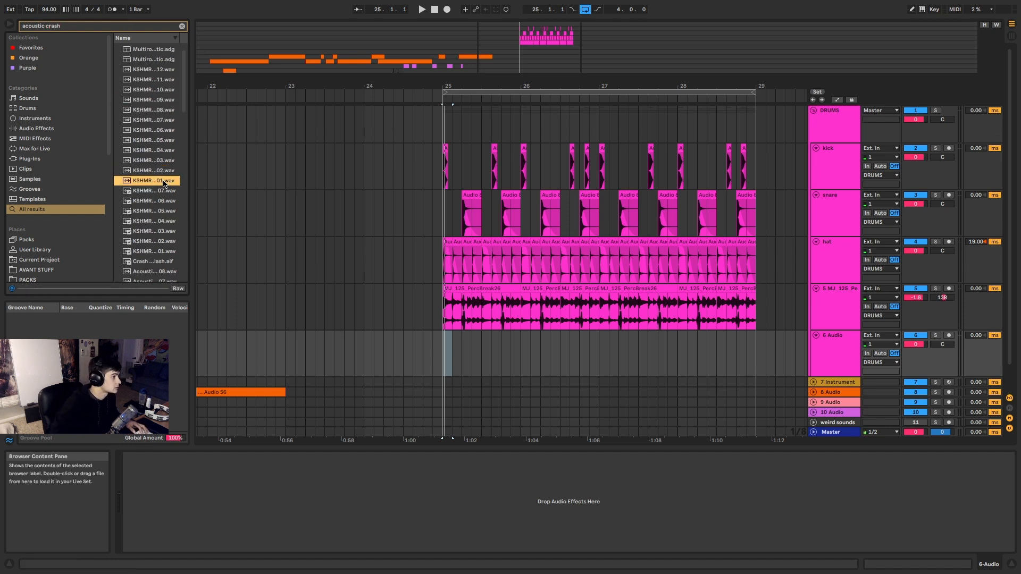
drag(174, 184, 445, 356)
drag(918, 344, 919, 347)
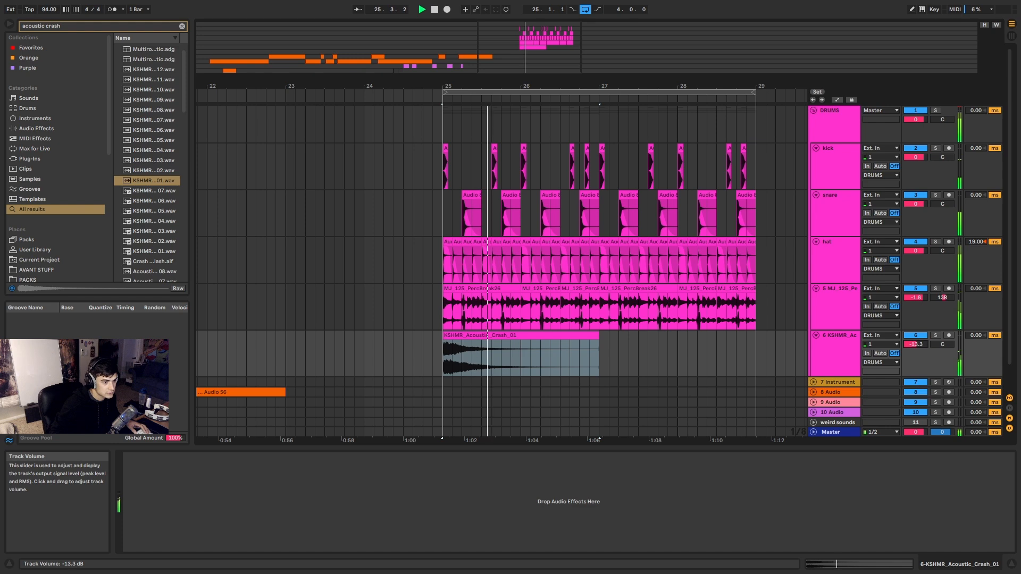
Duplicate the crash clip, reverse the copy and fit it across bars 27 and 28 so it swells into bar 29.
click(562, 344)
key(super+d)
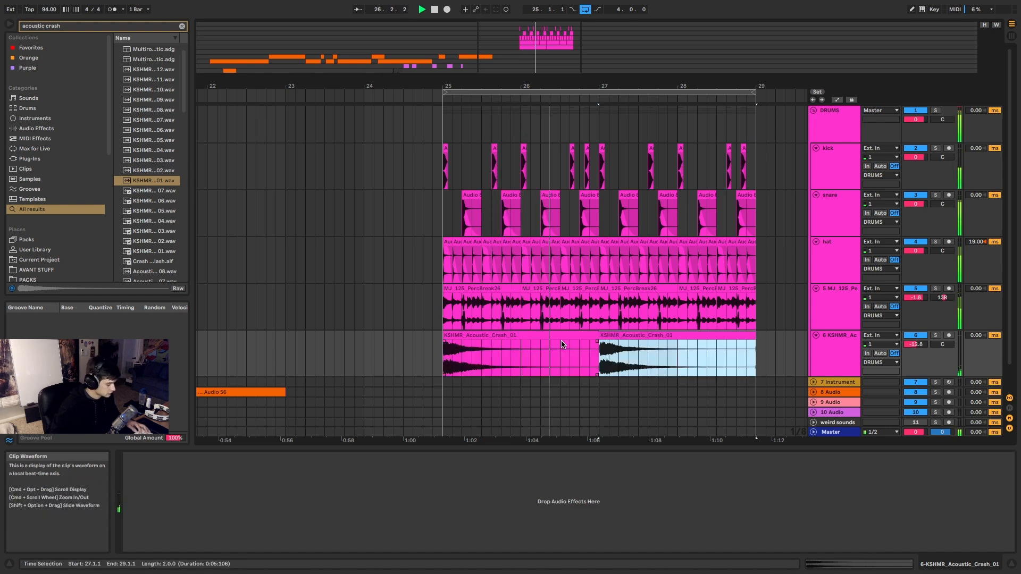
key(space)
key(r)
drag(583, 335, 490, 339)
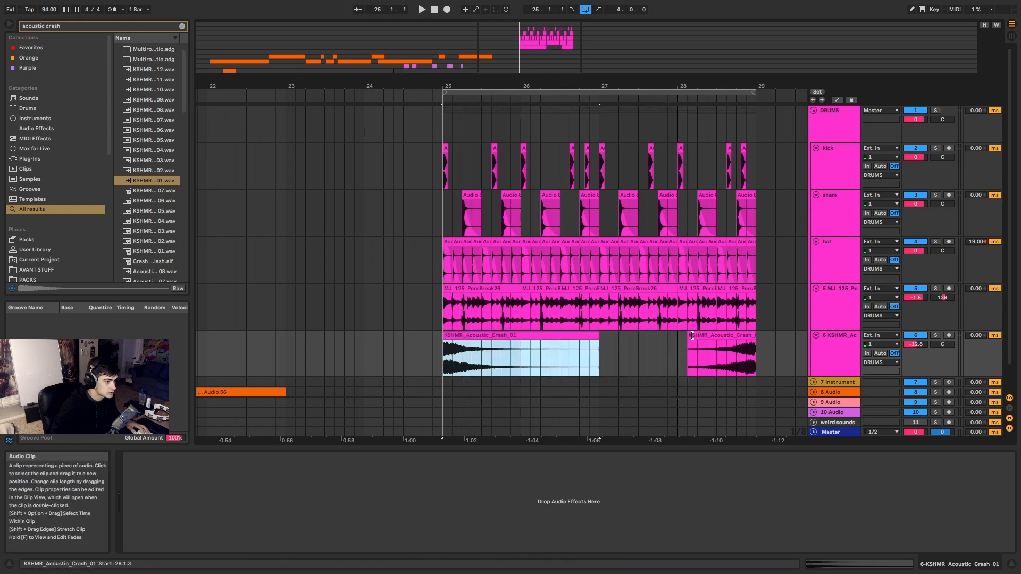
drag(688, 339, 599, 339)
click(526, 348)
key(space)
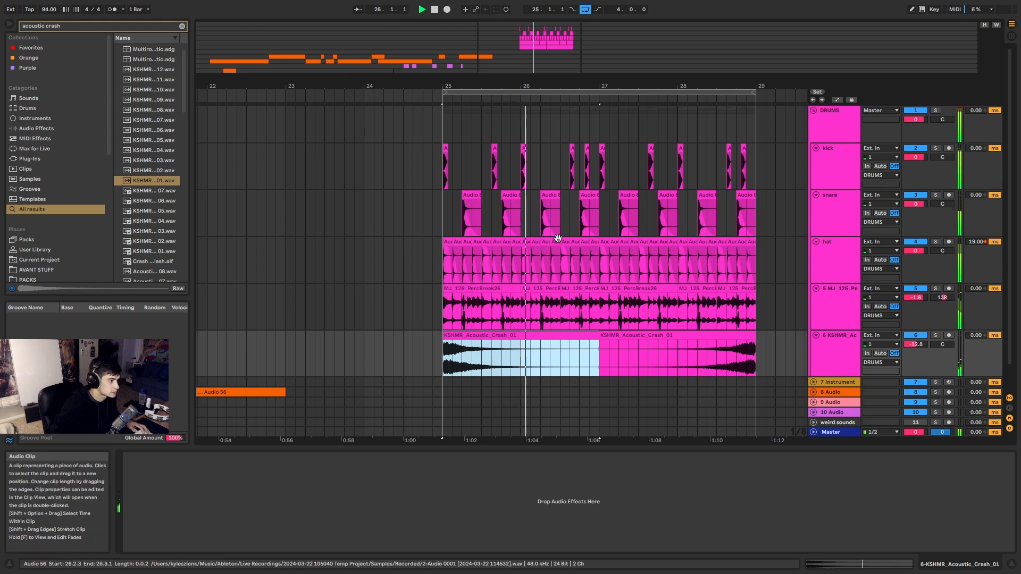
Duplicate the kick at 28.4.2 to just after 28.4.3 and play back the end of the loop.
scroll(577, 225, up, 3)
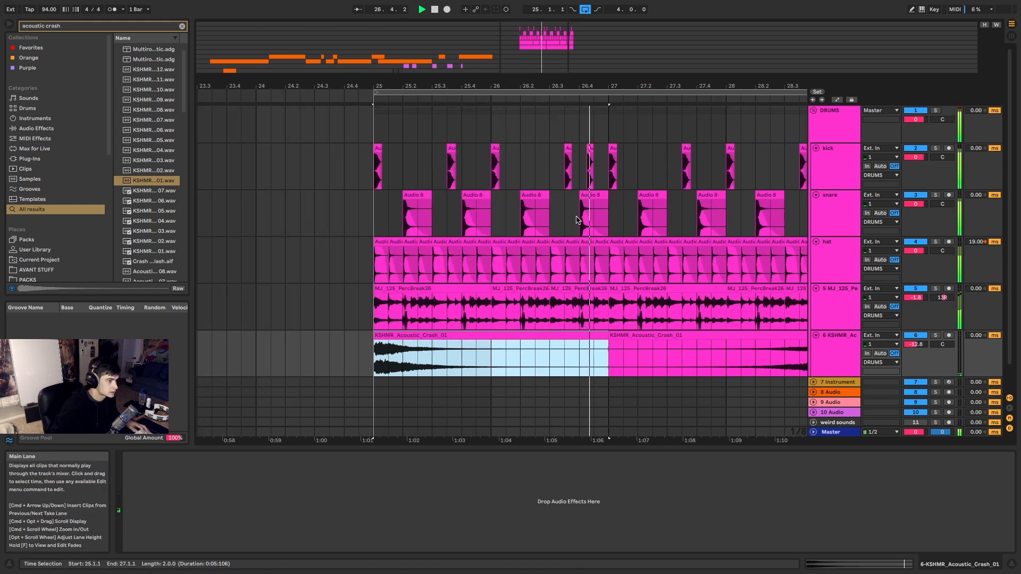
scroll(577, 220, down, 2)
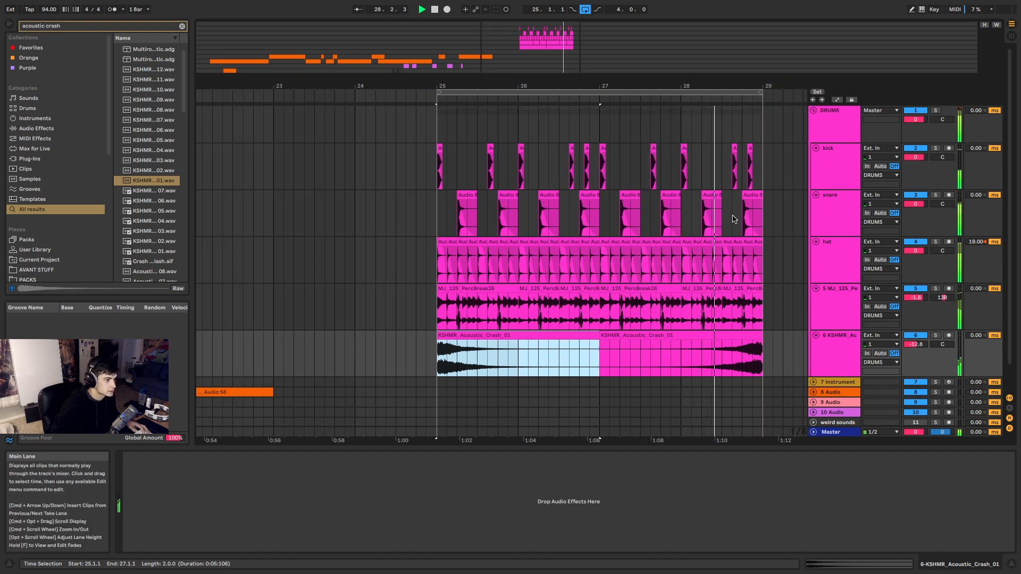
scroll(751, 217, up, 3)
key(space)
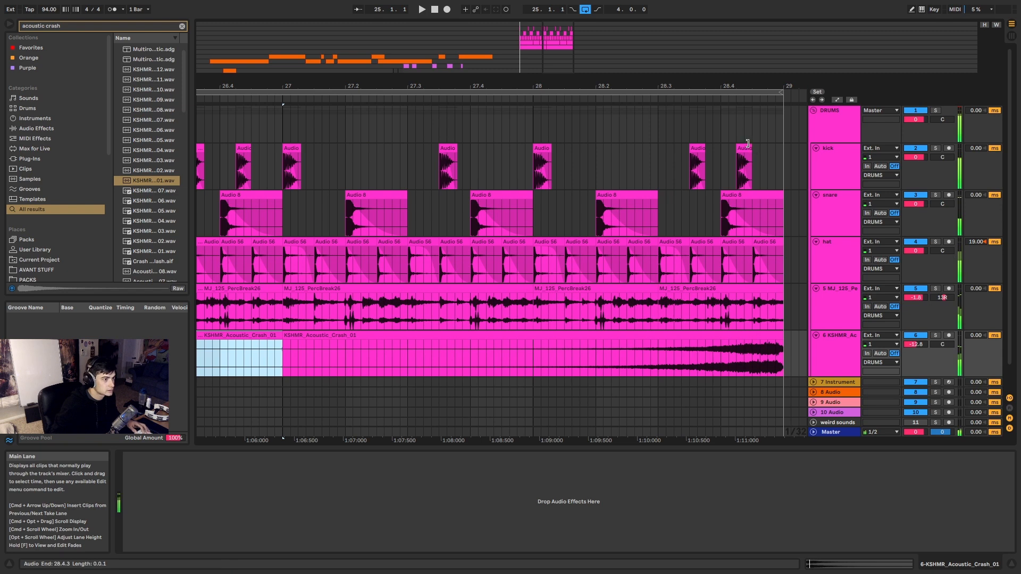
click(744, 146)
drag(744, 146, 770, 161)
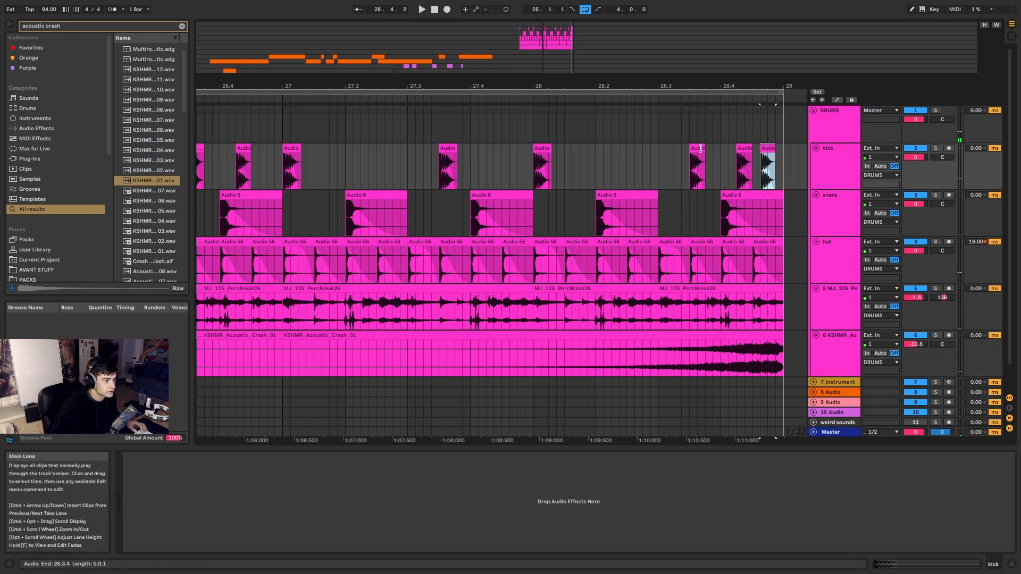
drag(691, 149, 684, 149)
click(540, 149)
key(space)
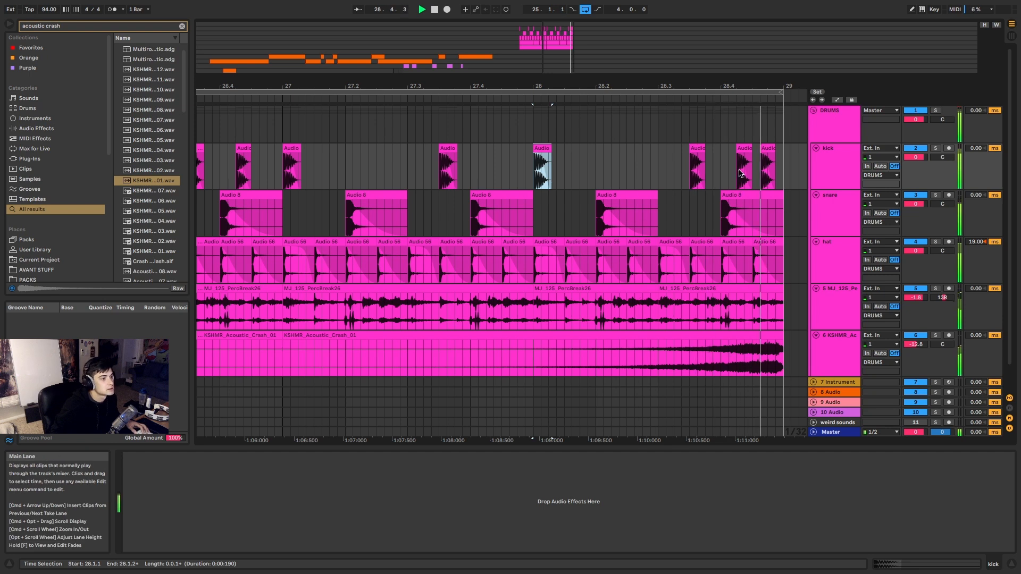
Move the copied last kick of bar 28 to 28.4.4 and replay the ending from the preceding kicks.
drag(766, 148, 775, 149)
click(743, 147)
key(space)
key(space)
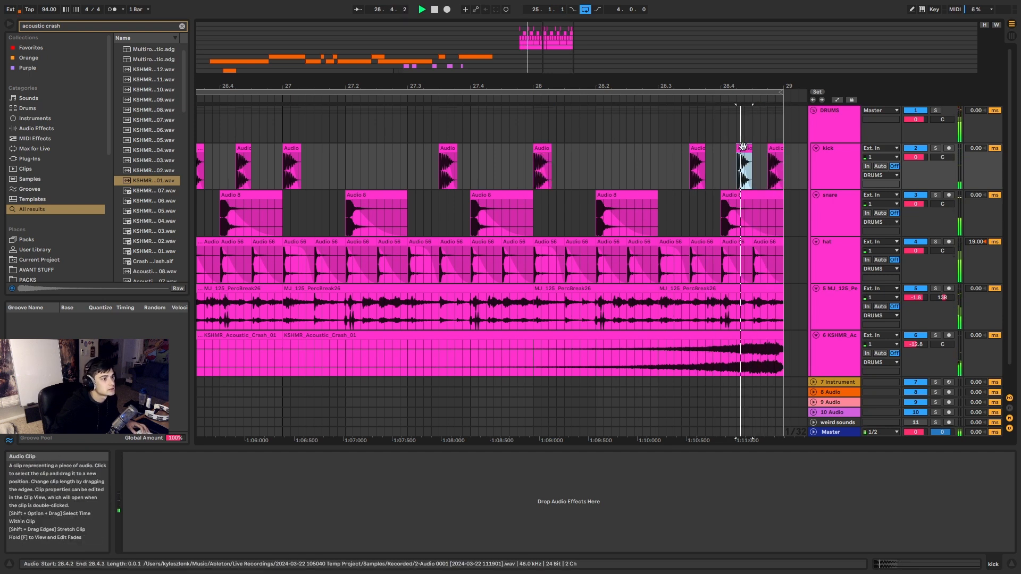
click(699, 149)
key(space)
key(space)
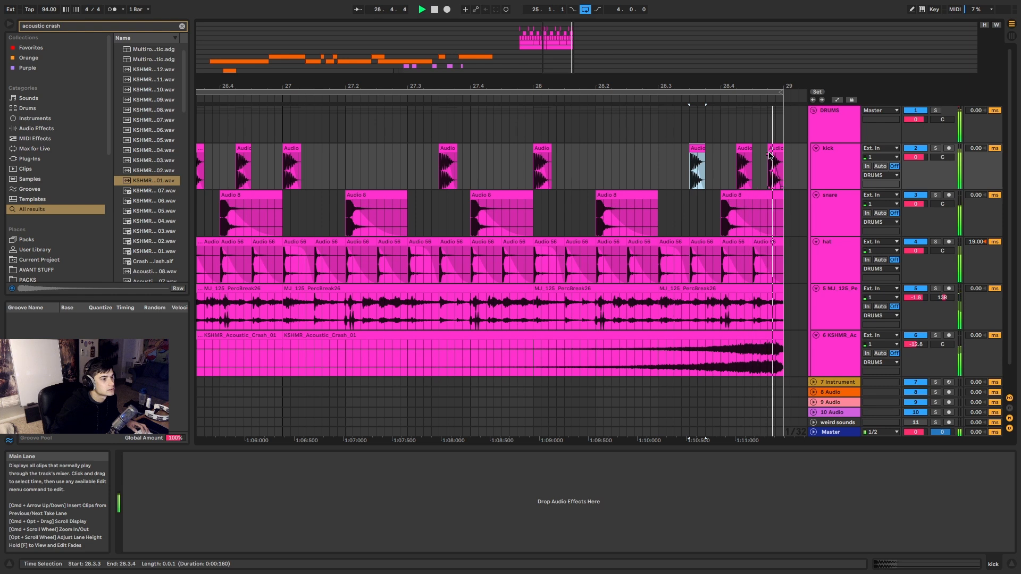
Insert another audio track below the percussion break and audition samples found with the search "open ride".
super+scroll(694, 298, down, 5)
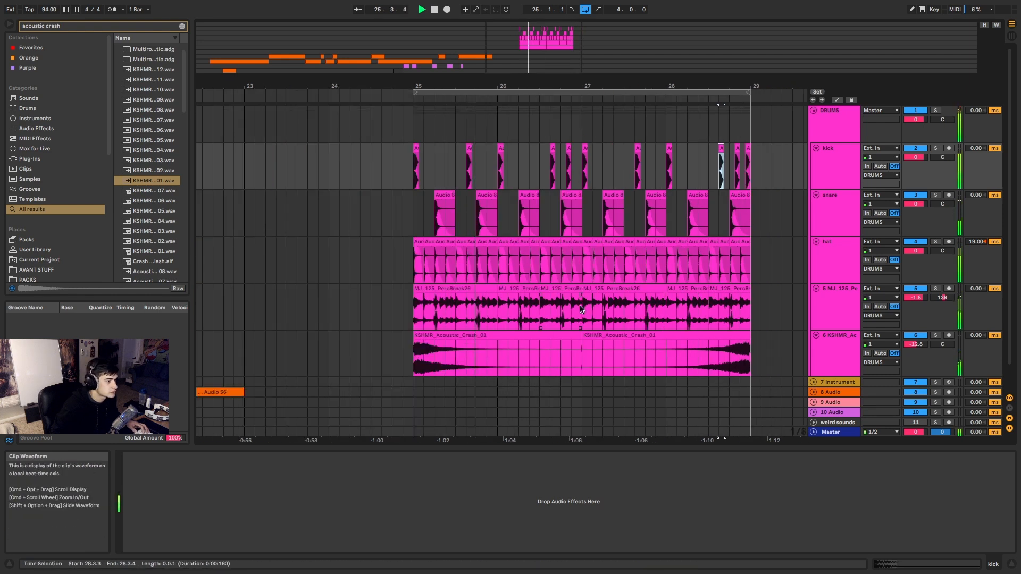
click(841, 298)
key(super+t)
key(super+f)
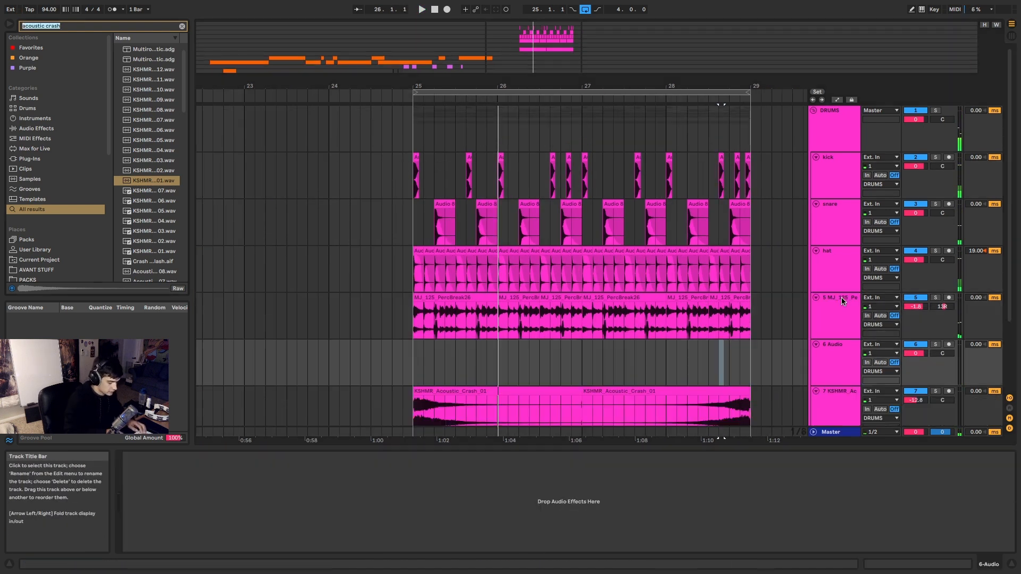
text(open ride)
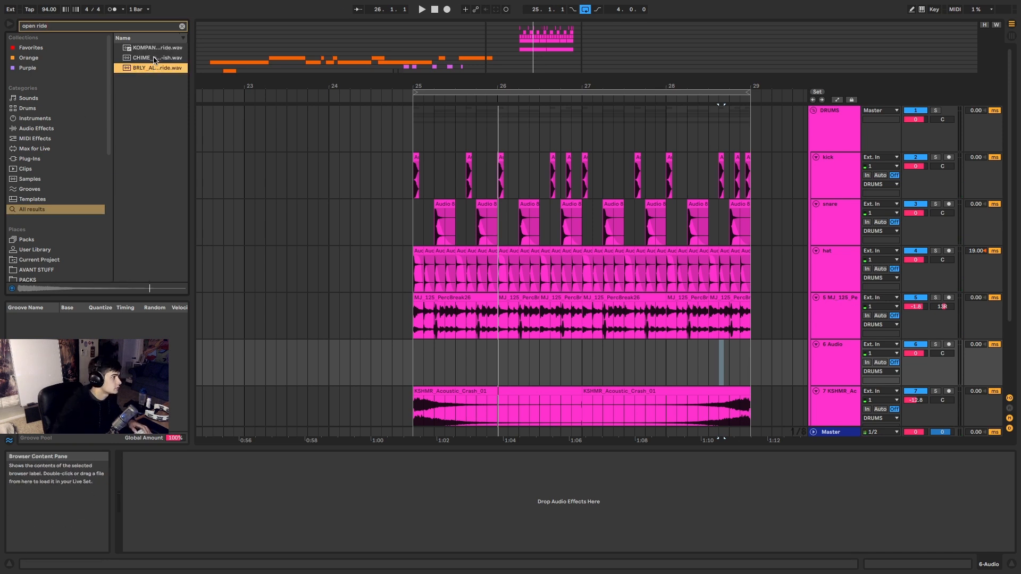
key(Up)
key(Up)
Place BRLY_ALVE_hihat_open_ride on the new track and position it at 25.4.3, trimmed to end at 26.1.1.
drag(148, 68, 555, 361)
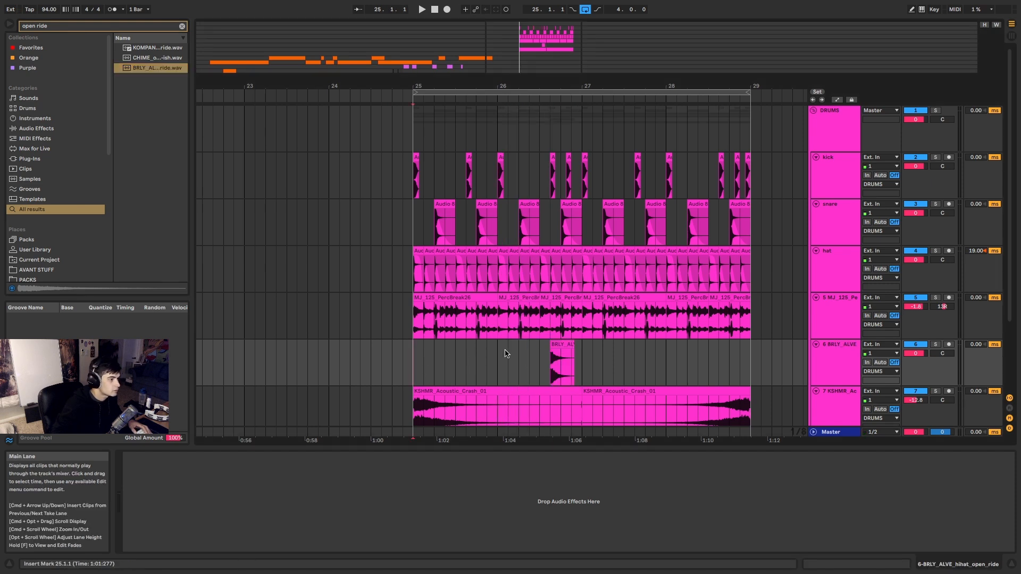
click(559, 348)
scroll(563, 348, up, 3)
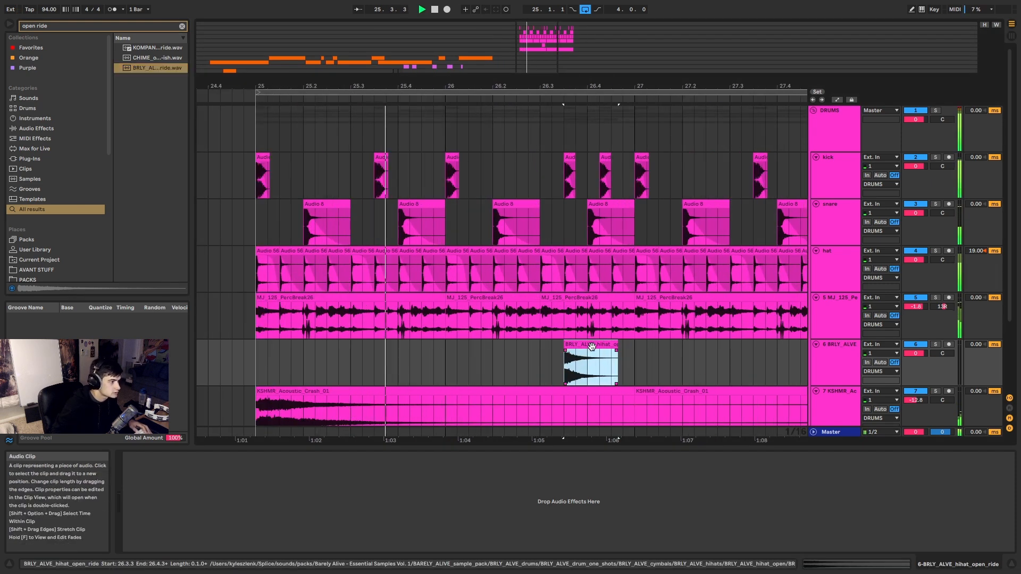
drag(593, 346, 420, 353)
key(space)
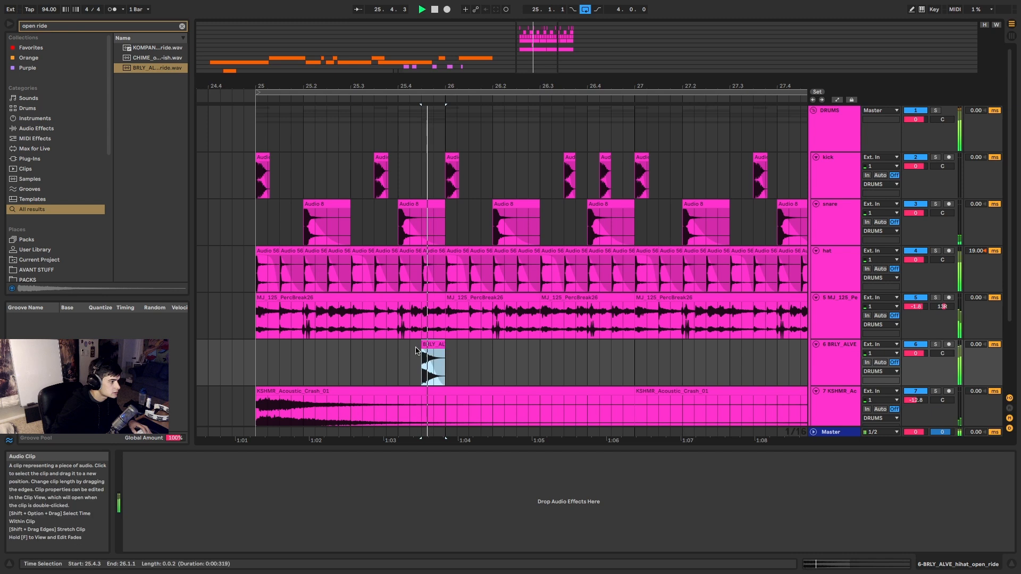
Play the loop from 25.1.1 and lower the open ride track's volume to -3.4 dB.
click(261, 363)
key(space)
key(space)
drag(915, 353, 916, 362)
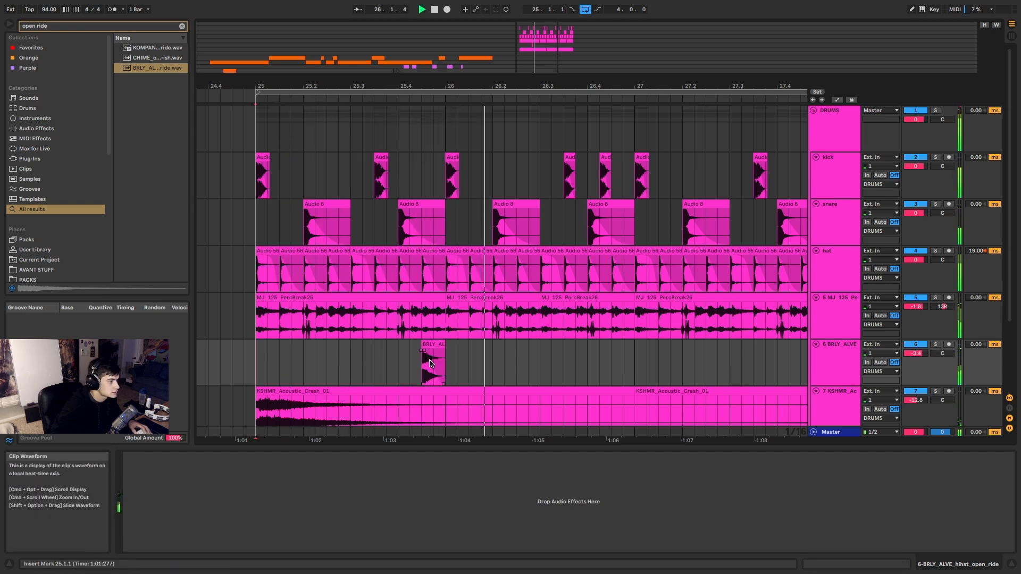
Duplicate bar 25 of the open ride track three times so the hit repeats through bars 26 to 28.
drag(445, 367, 256, 367)
key(super+d)
key(super+d)
scroll(256, 367, down, 5)
key(super+d)
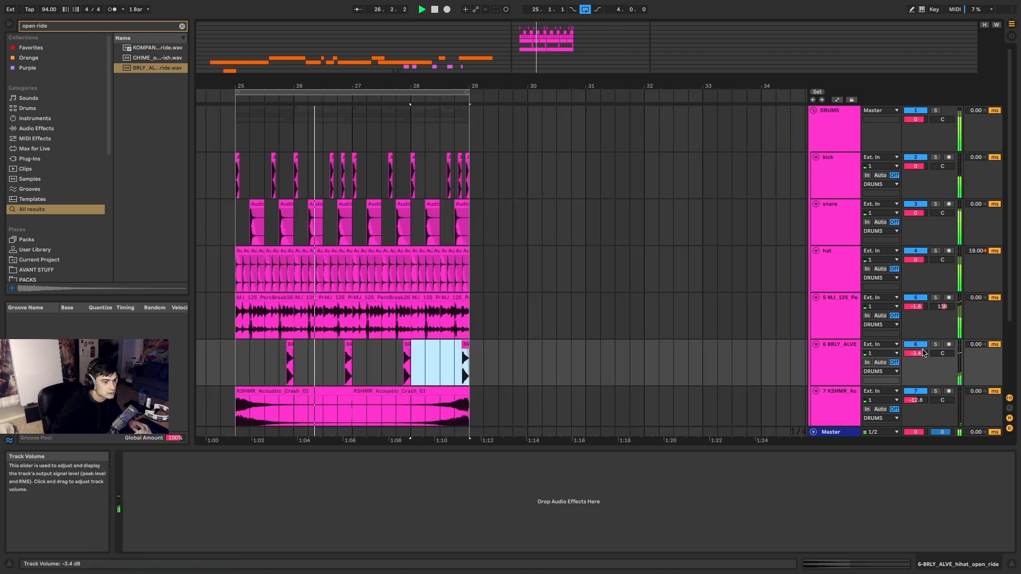
Lower the open ride track's volume to -14.0 dB while the loop plays.
drag(919, 346, 922, 354)
scroll(265, 367, down, 2)
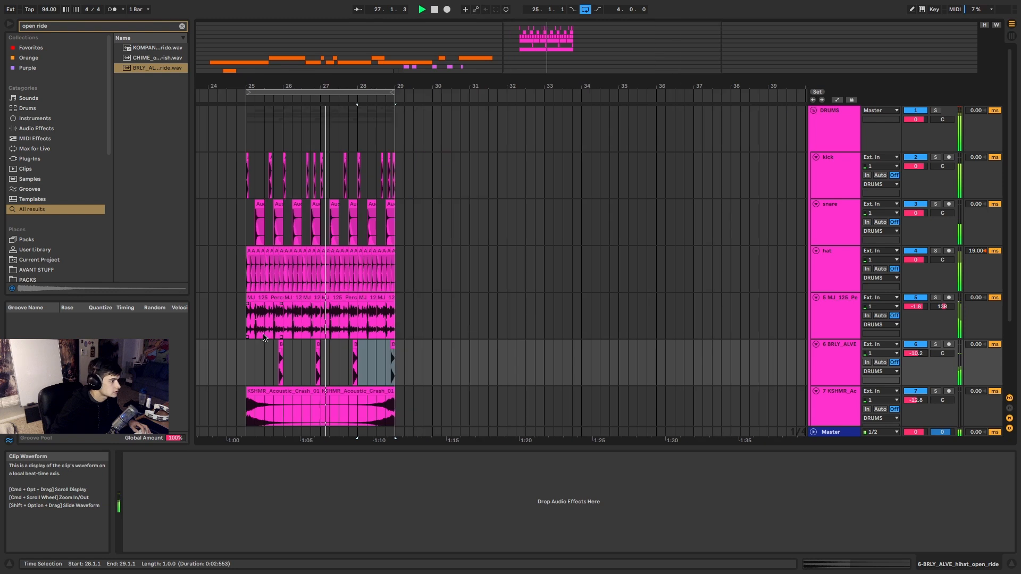
scroll(260, 369, up, 5)
scroll(922, 355, up, 1)
drag(923, 356, 923, 362)
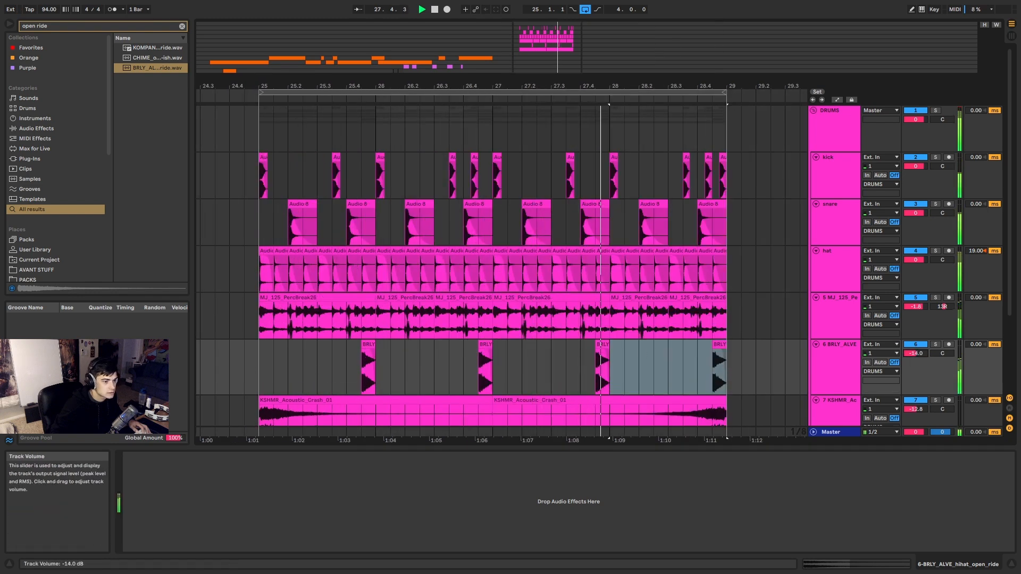
Stop playback and insert a new audio track directly below the hat track.
click(834, 273)
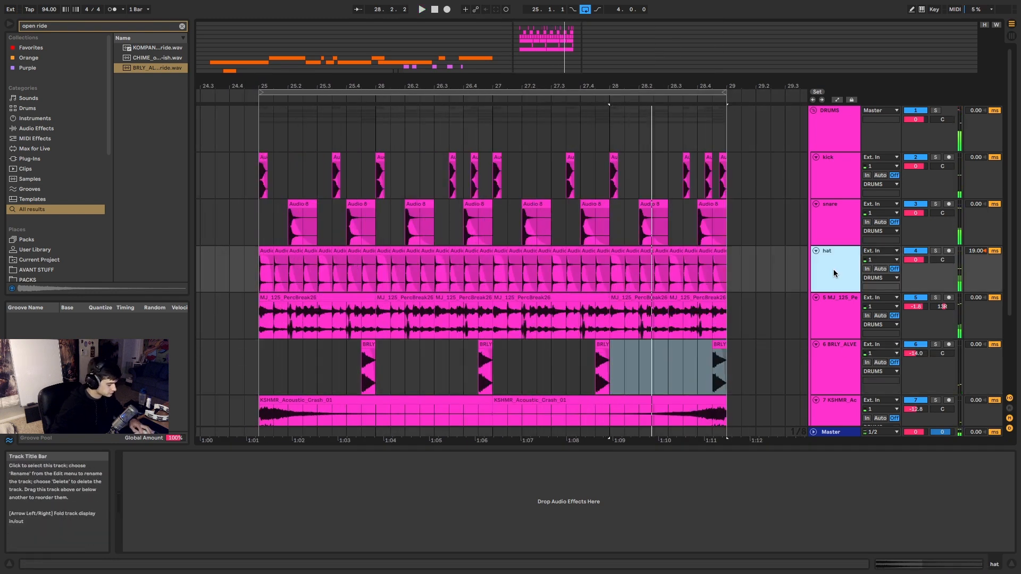
key(super+t)
key(super+f)
Unfold the 10 Audio and 11 Audio recordings and play 11 Audio soloed from 5.2.1.
scroll(290, 291, down, 4)
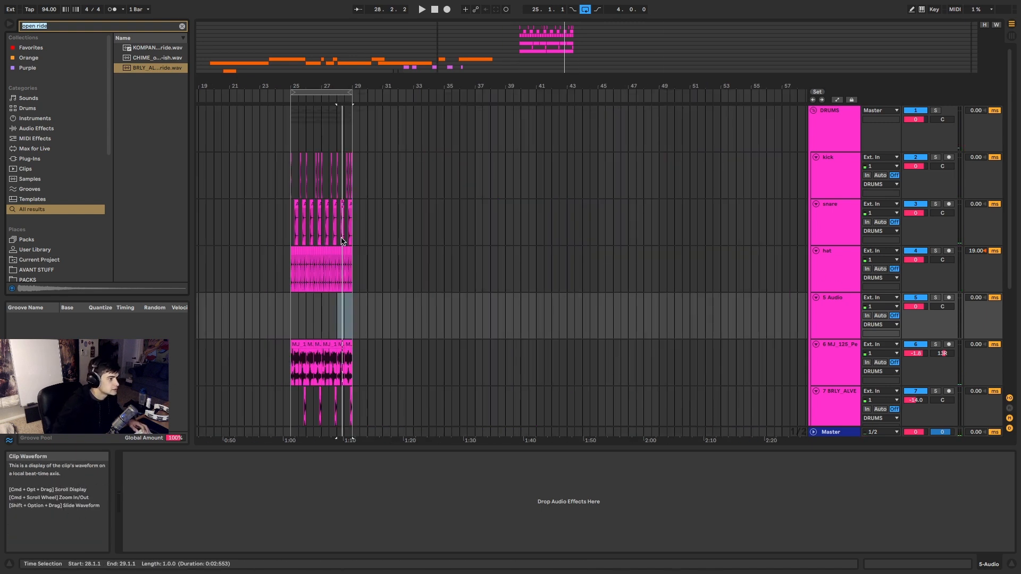
scroll(277, 297, down, 8)
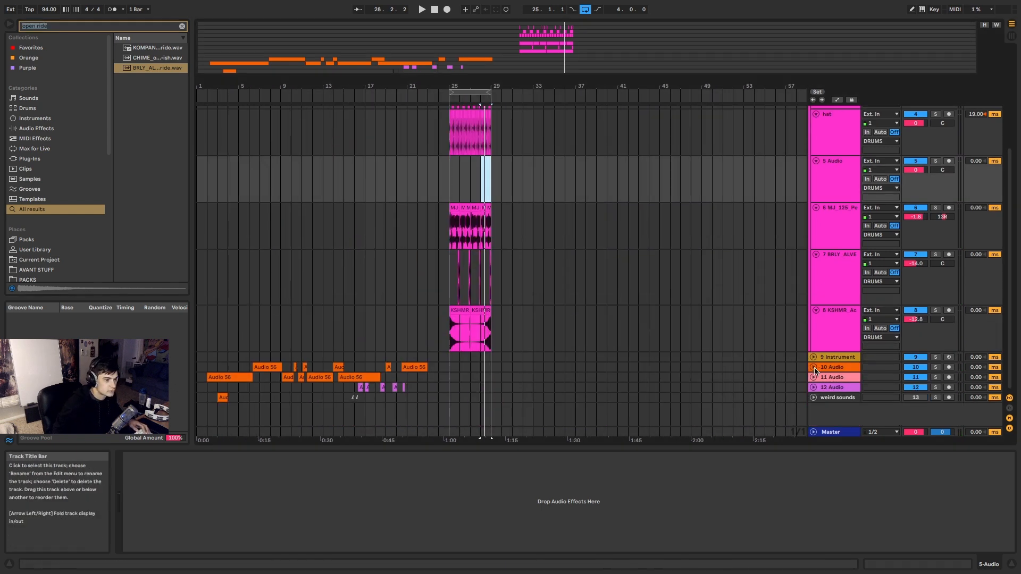
scroll(266, 346, up, 4)
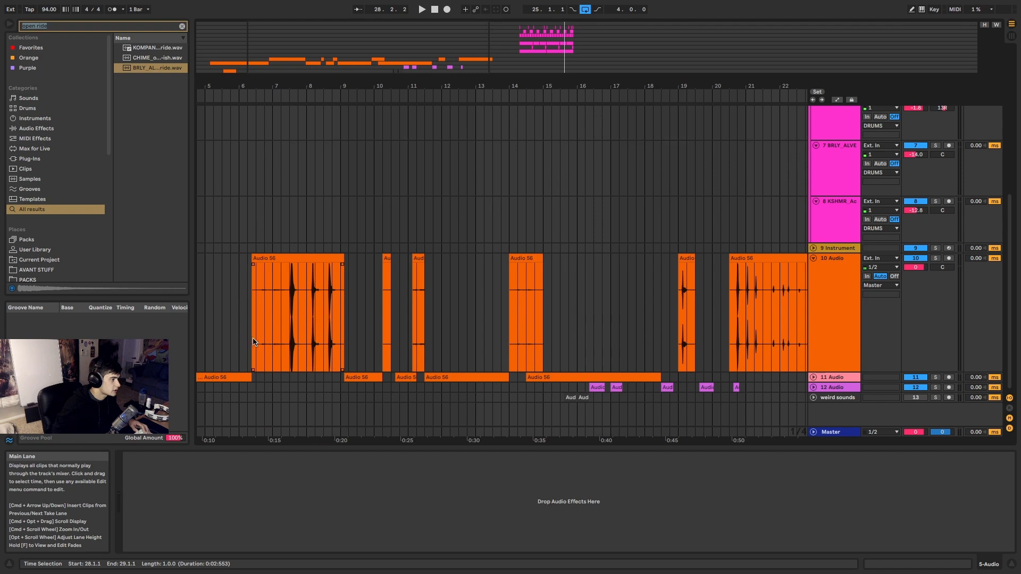
click(813, 377)
scroll(482, 375, down, 4)
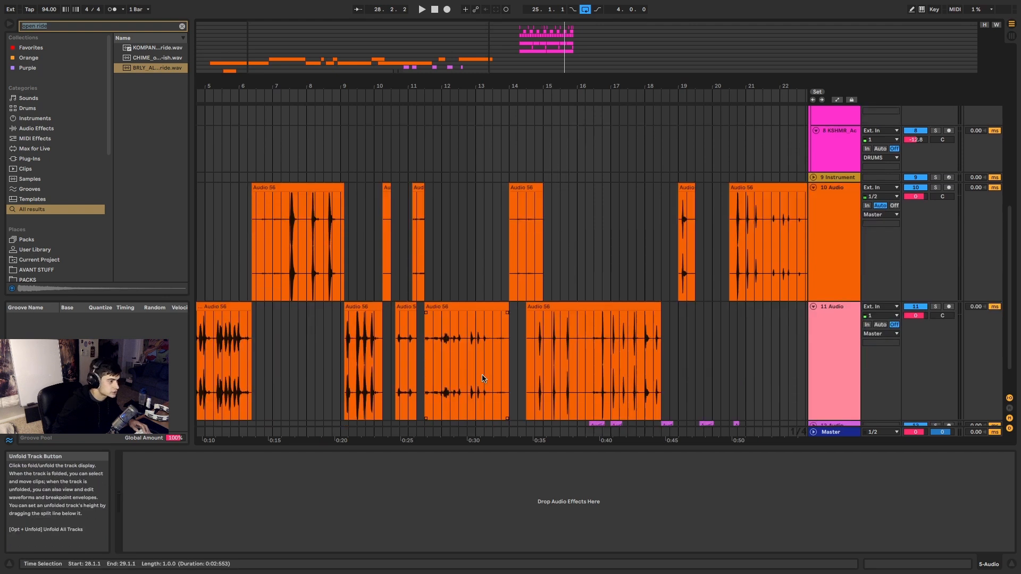
click(214, 317)
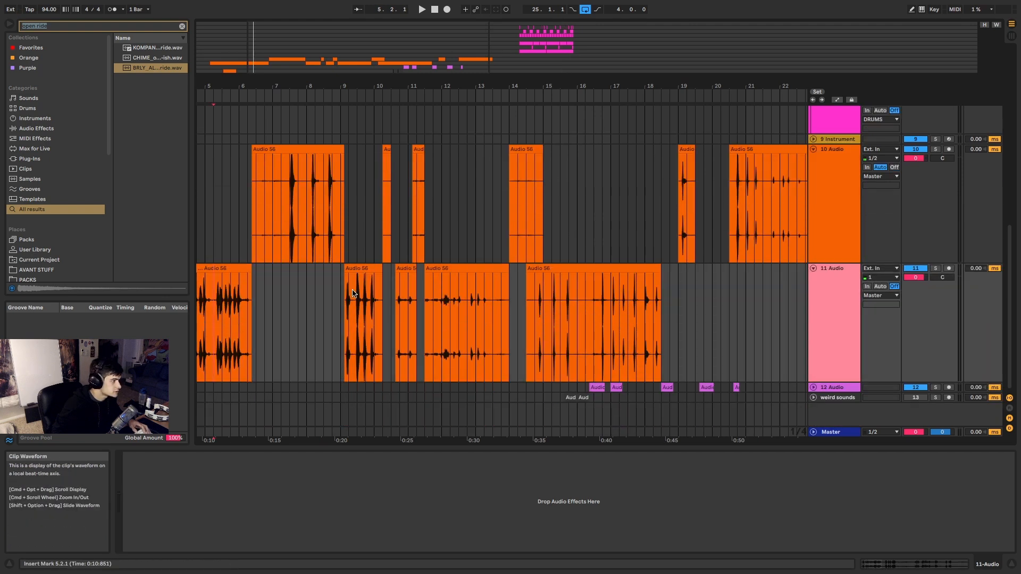
click(943, 268)
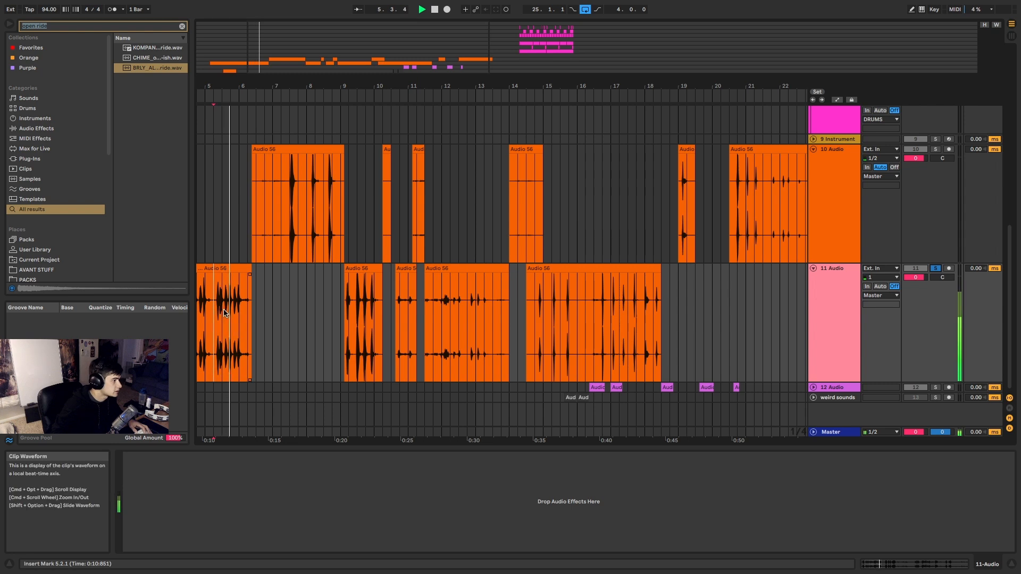
Select all the recorded clips on 10 Audio and 11 Audio and turn off warping for them.
click(245, 269)
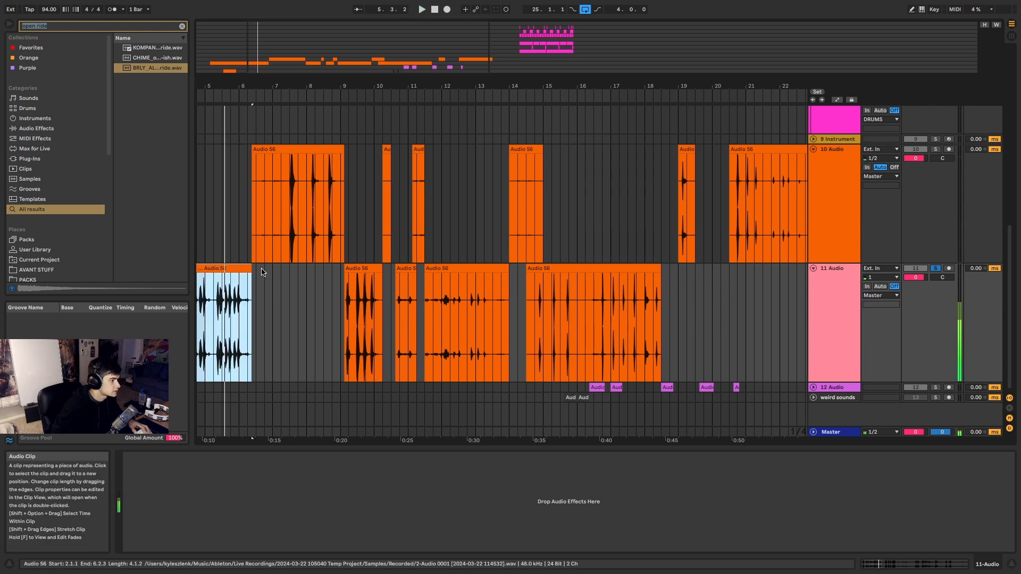
key(space)
key(w)
drag(454, 319, 159, 203)
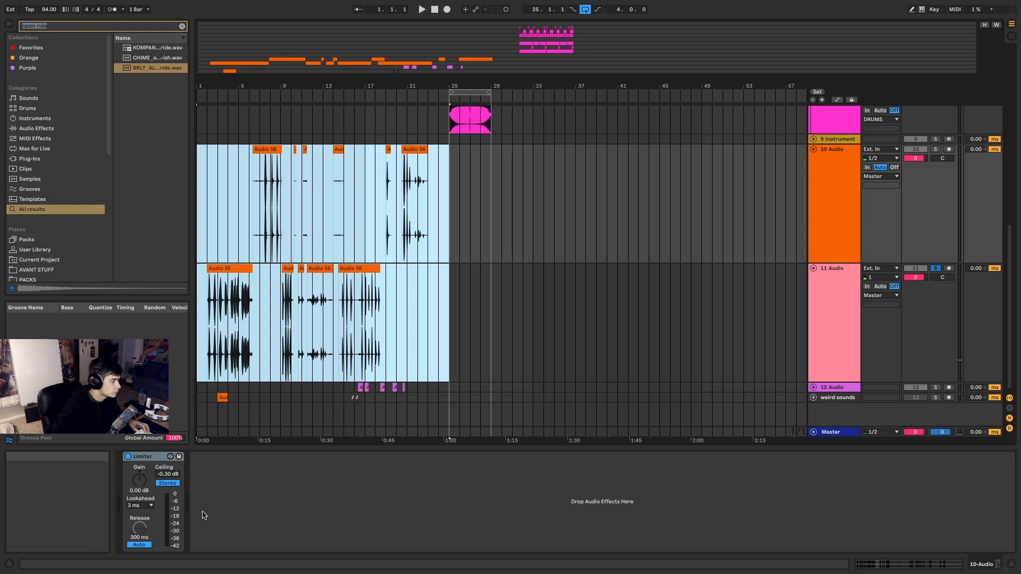
click(904, 565)
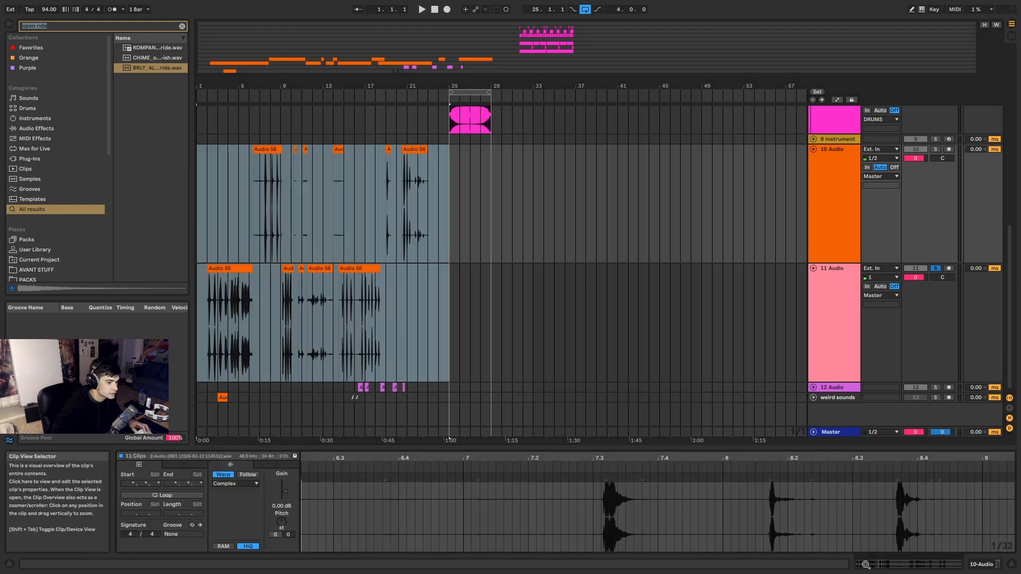
click(226, 475)
Audition the unwarped recorded hits on 10 Audio and 11 Audio between bars 2 and 9.
click(218, 305)
scroll(219, 308, up, 5)
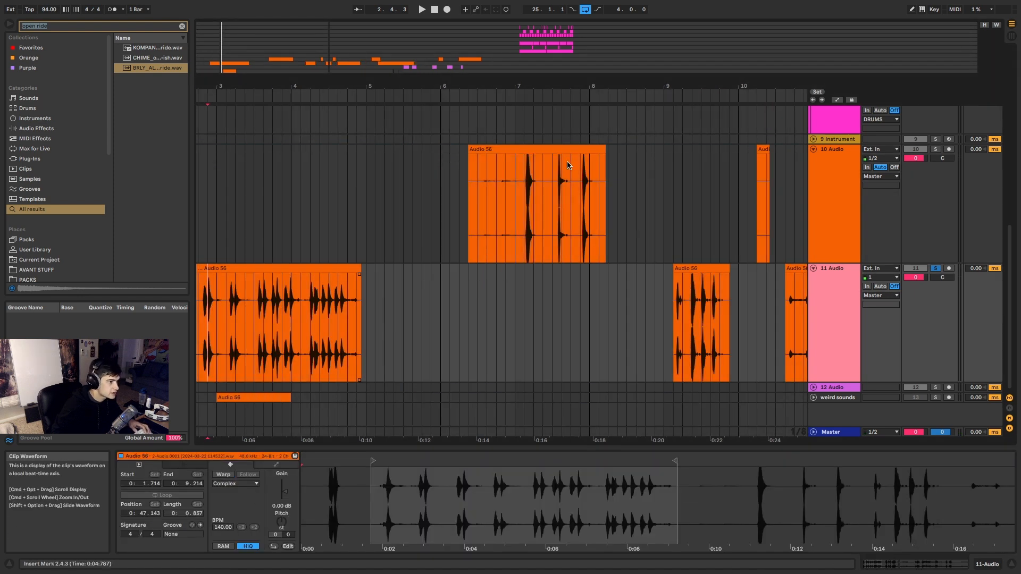
click(563, 181)
key(space)
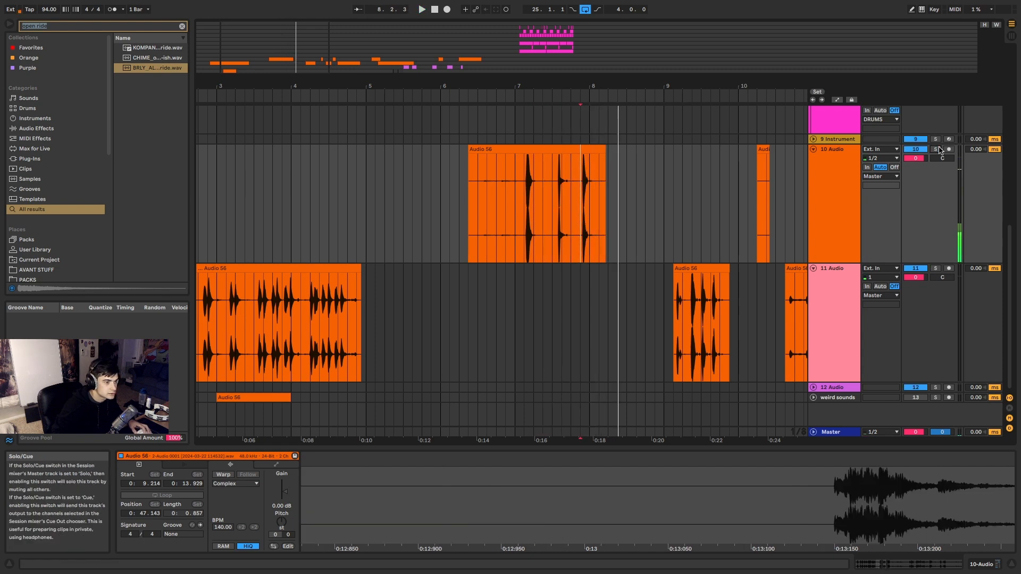
click(552, 206)
click(518, 201)
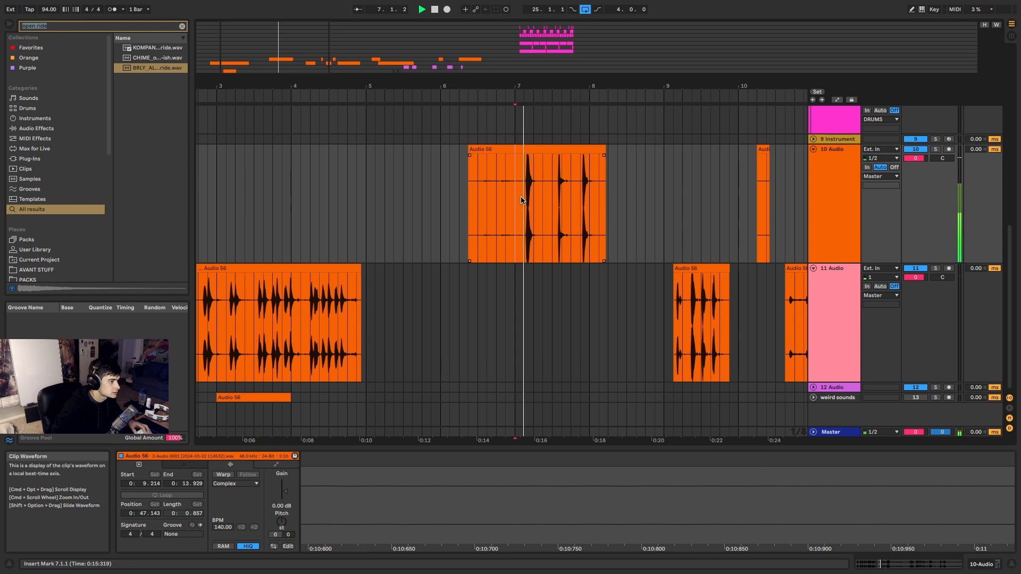
click(244, 364)
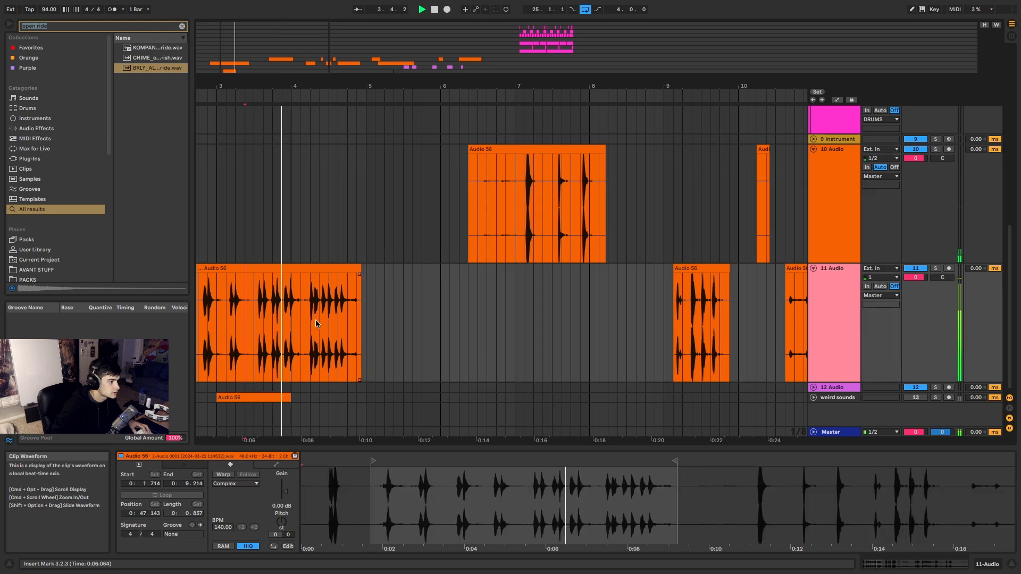
click(692, 321)
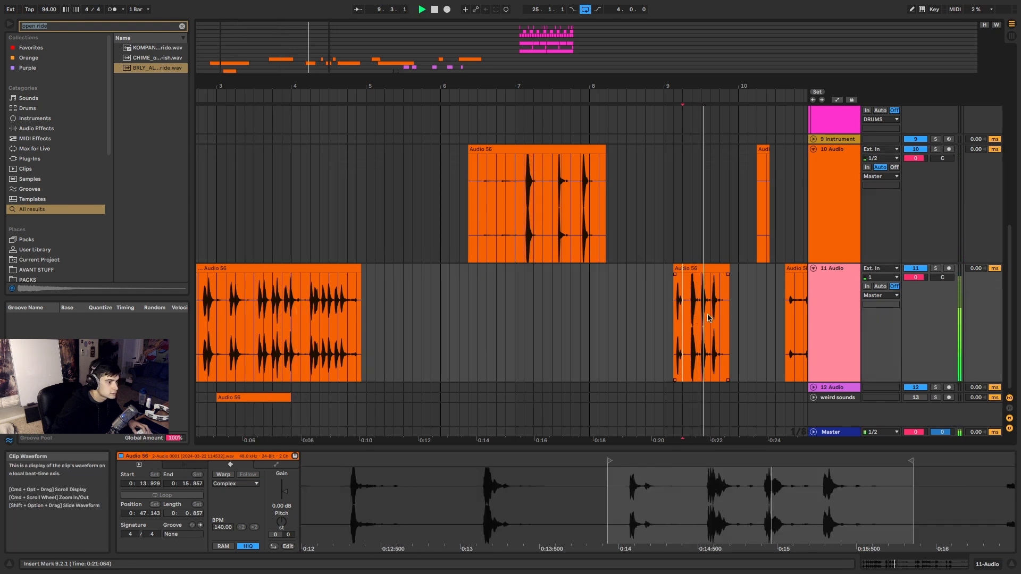
click(203, 326)
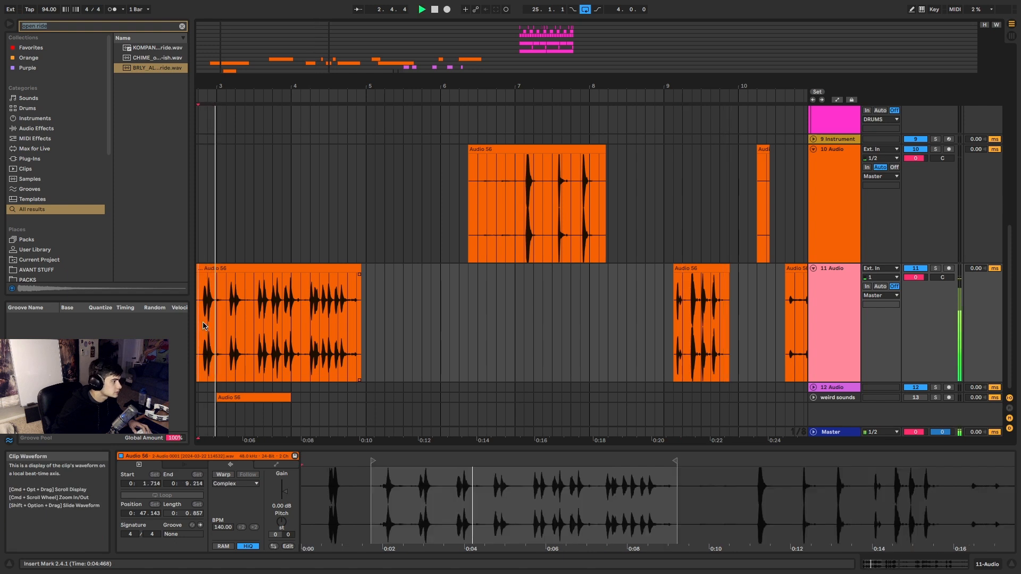
click(688, 318)
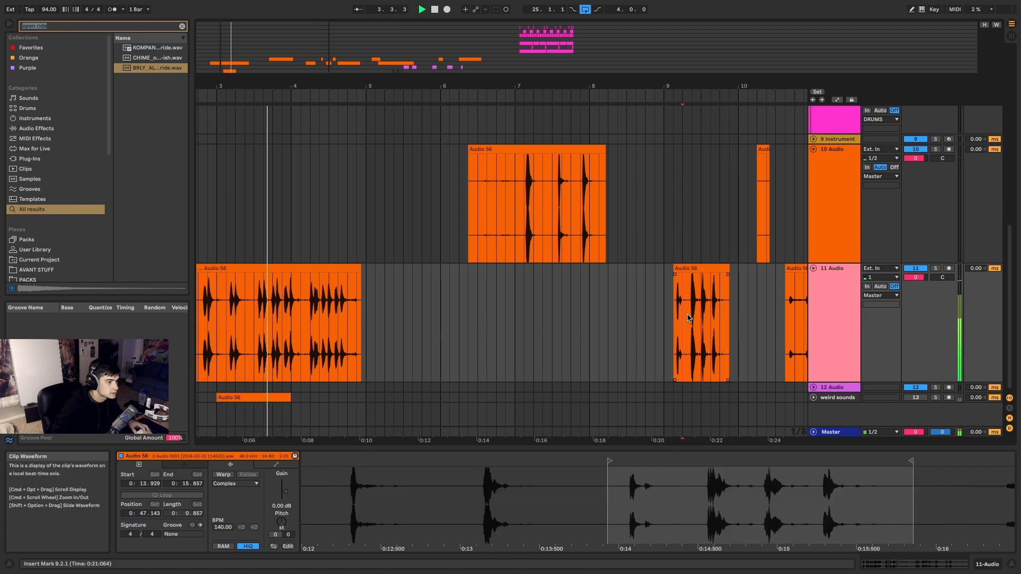
Copy the 11 Audio slice from 9.2.3 to 9.3.1 onto the new track below the hats at 25.1.1.
drag(692, 318, 701, 317)
key(space)
scroll(620, 151, up, 7)
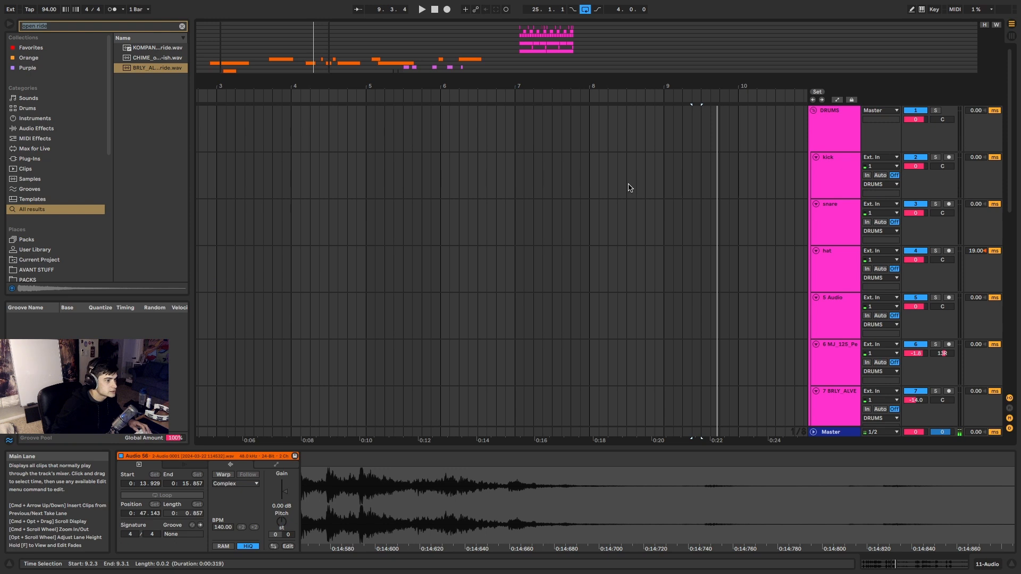
scroll(633, 192, down, 6)
scroll(494, 276, down, 4)
scroll(466, 266, up, 5)
scroll(466, 266, up, 6)
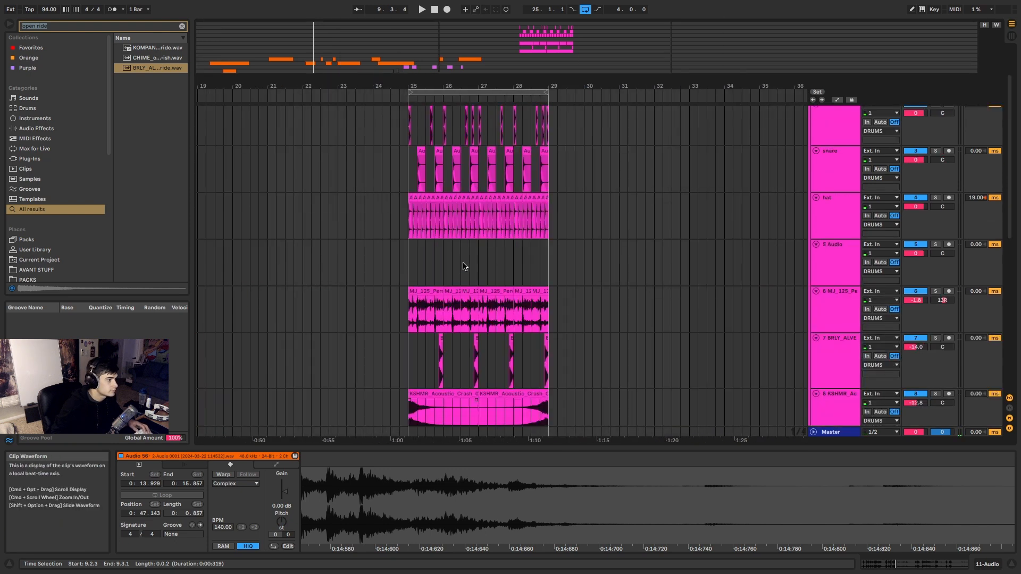
scroll(468, 268, down, 6)
scroll(469, 269, up, 5)
click(410, 217)
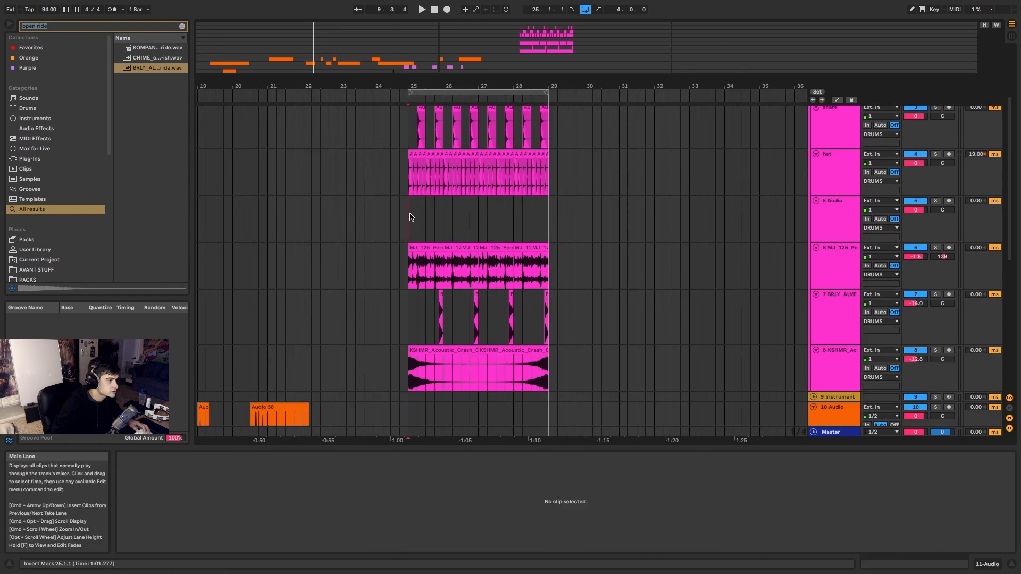
scroll(410, 217, up, 4)
scroll(420, 213, up, 3)
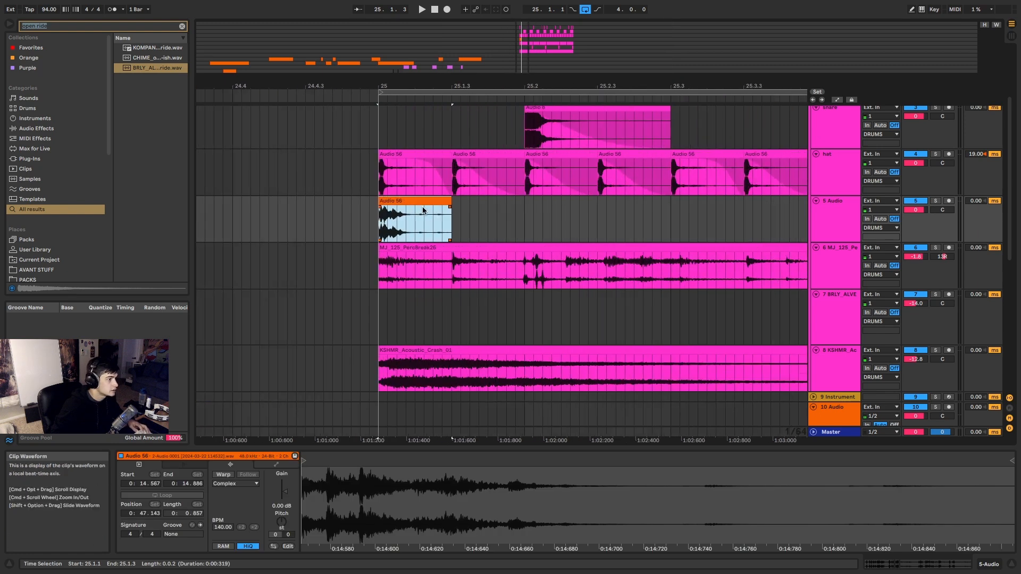
Place the copied hit at 25.1.3, ending at 25.2.1 with a fade-out, adjust its audio offset, and play it with the loop.
drag(418, 204, 410, 232)
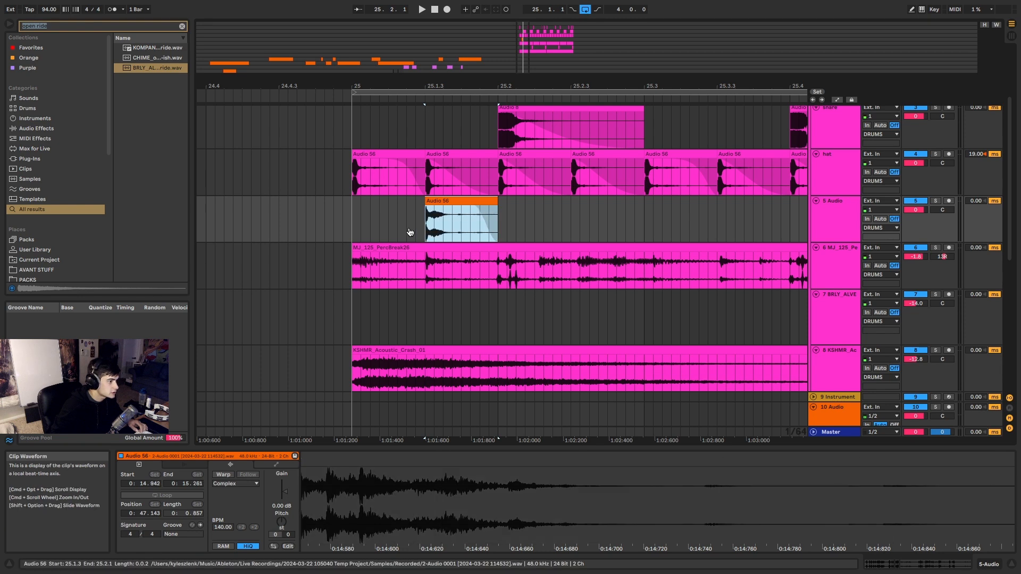
drag(303, 248, 453, 236)
key(space)
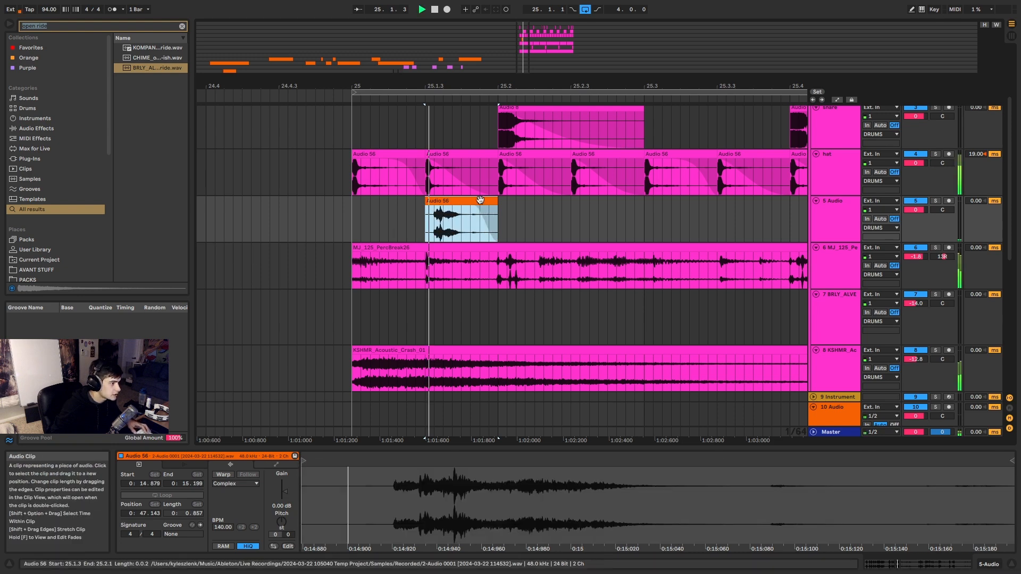
click(480, 208)
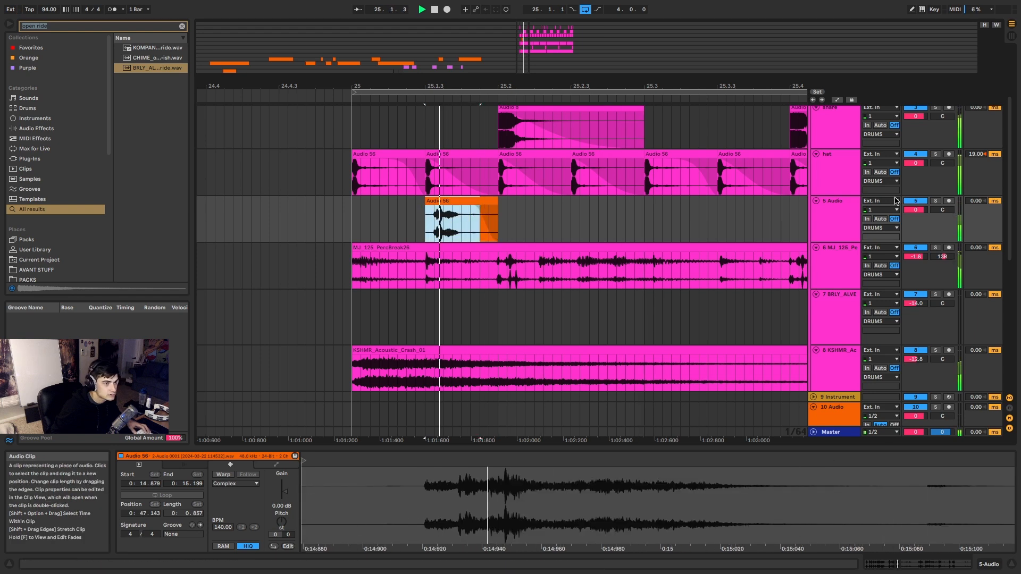
click(370, 216)
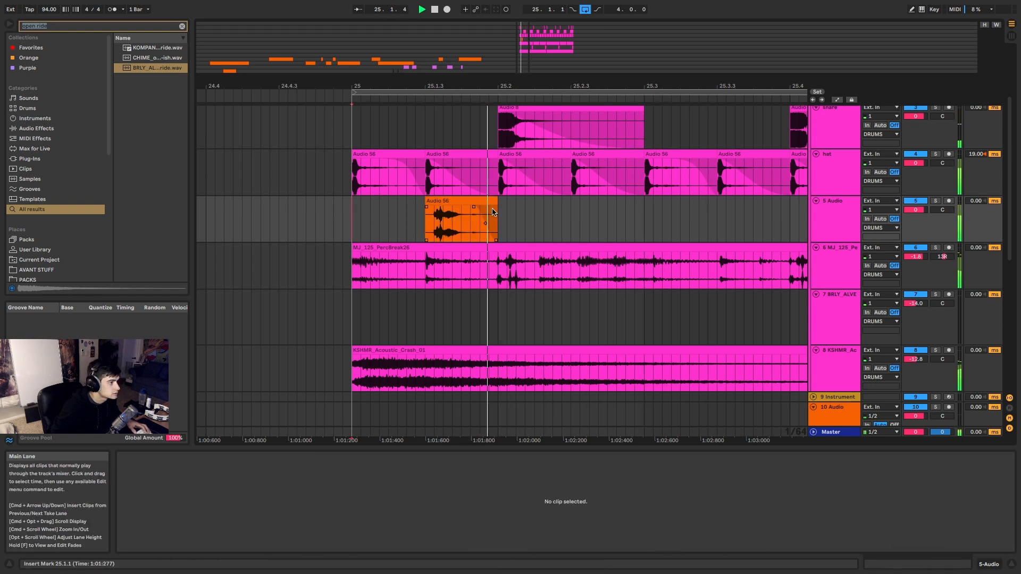
Extend the hit's fade-out across the clip, slide its audio to start at 0:14.920, and replay from 25.1.1.
drag(474, 208, 255, 265)
drag(455, 223, 534, 234)
key(super+z)
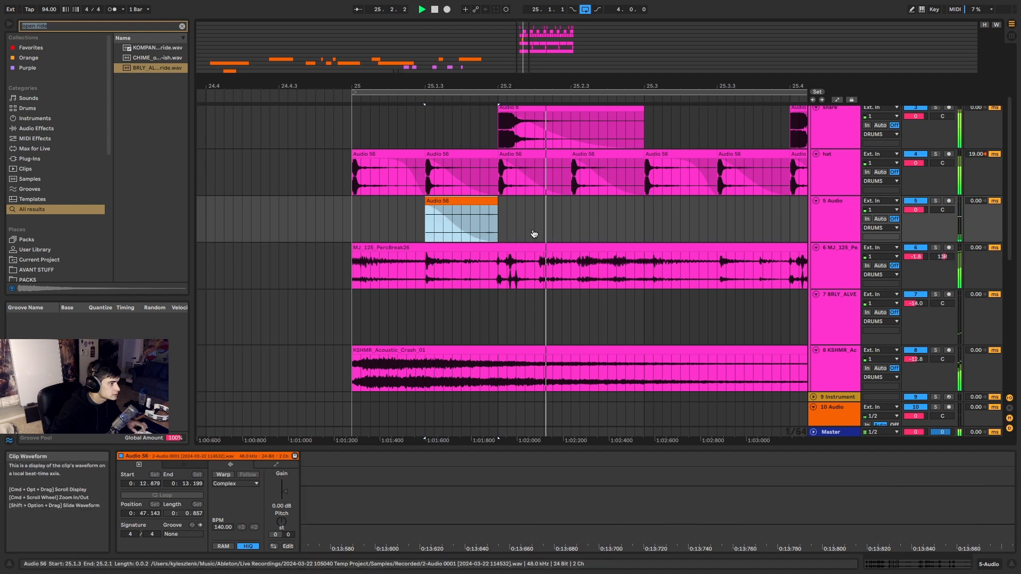
drag(456, 230, 248, 276)
drag(474, 229, 349, 254)
drag(453, 233, 375, 228)
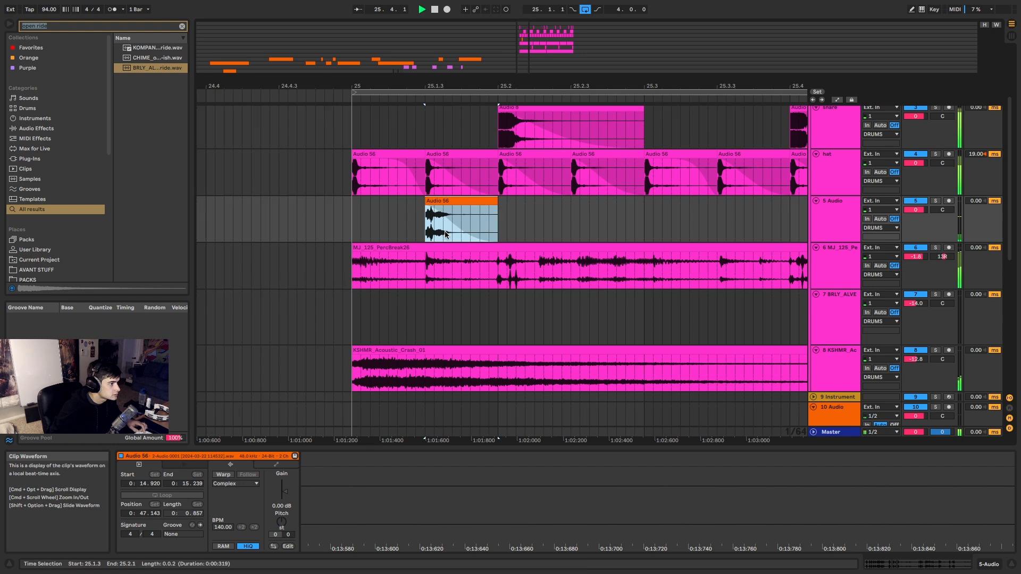
key(space)
click(351, 223)
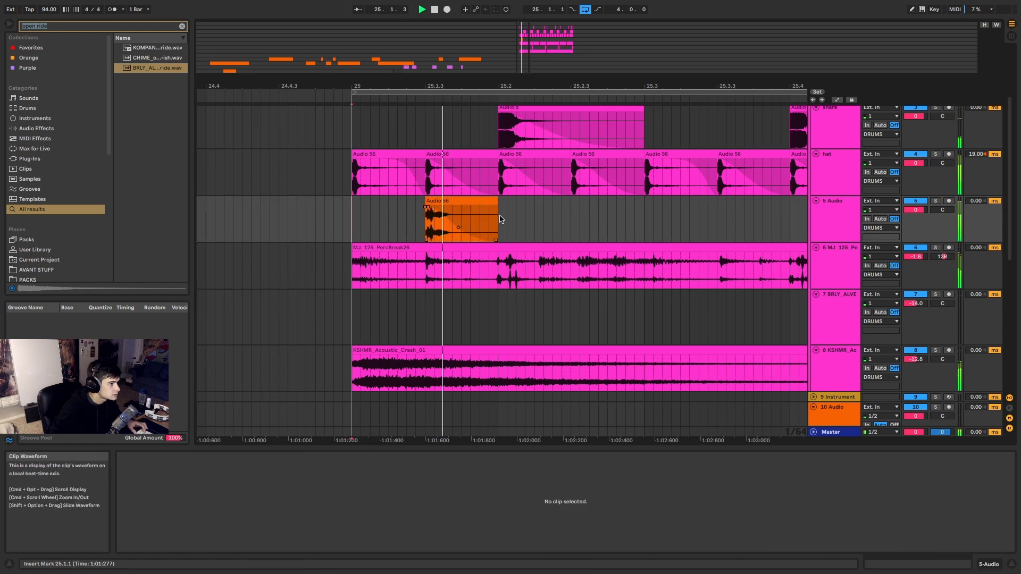
Duplicate the 25.1.1 to 25.2.1 range containing the offbeat hit on every beat through to 29.1.1.
drag(500, 221, 351, 230)
key(space)
key(space)
key(space)
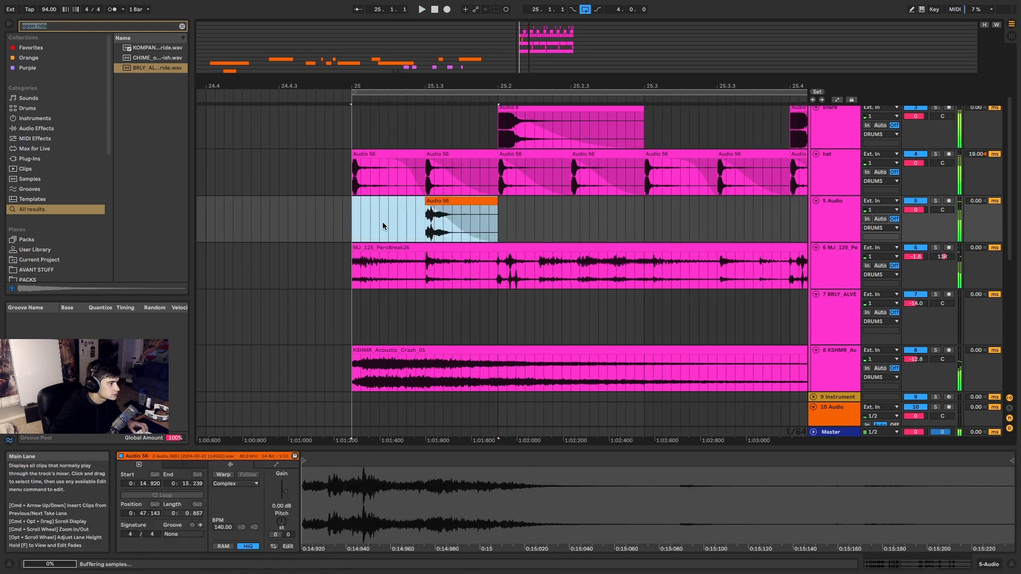
key(space)
scroll(426, 221, down, 8)
key(super+d)
key(super+d)
key(super+d)
key(super+d)
key(super+d)
key(super+d)
key(super+d)
key(super+d)
key(super+d)
key(super+d)
key(super+d)
key(super+d)
key(super+d)
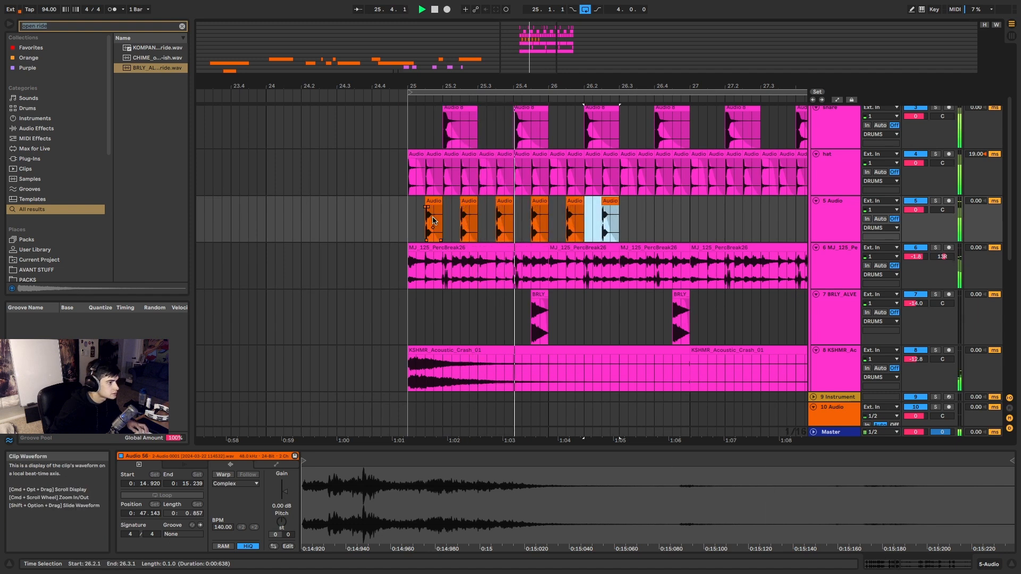
scroll(433, 219, down, 5)
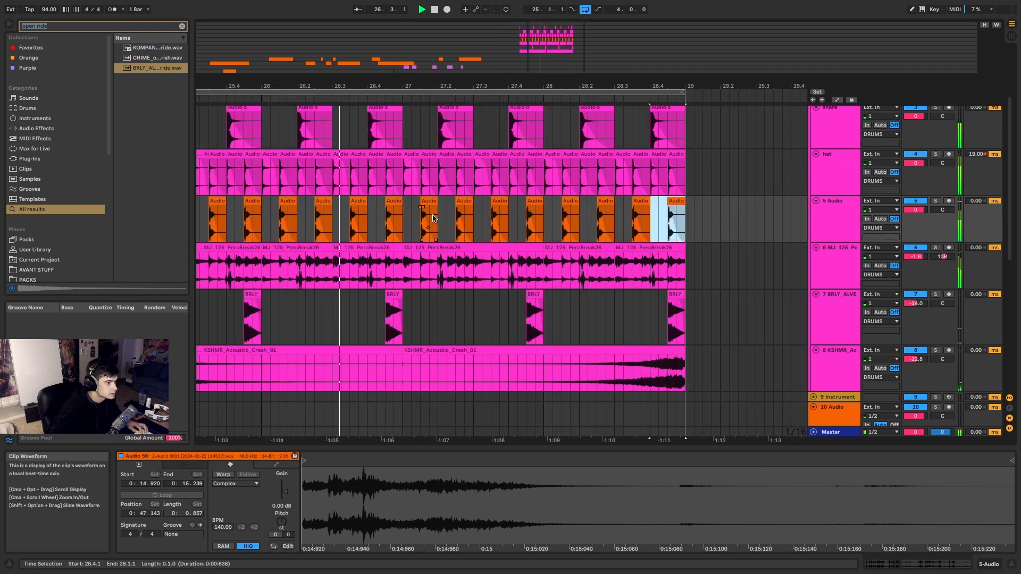
Apply the 5 Audio track's colour to its clips and lower the track's volume to about -4.5 dB.
right_click(841, 220)
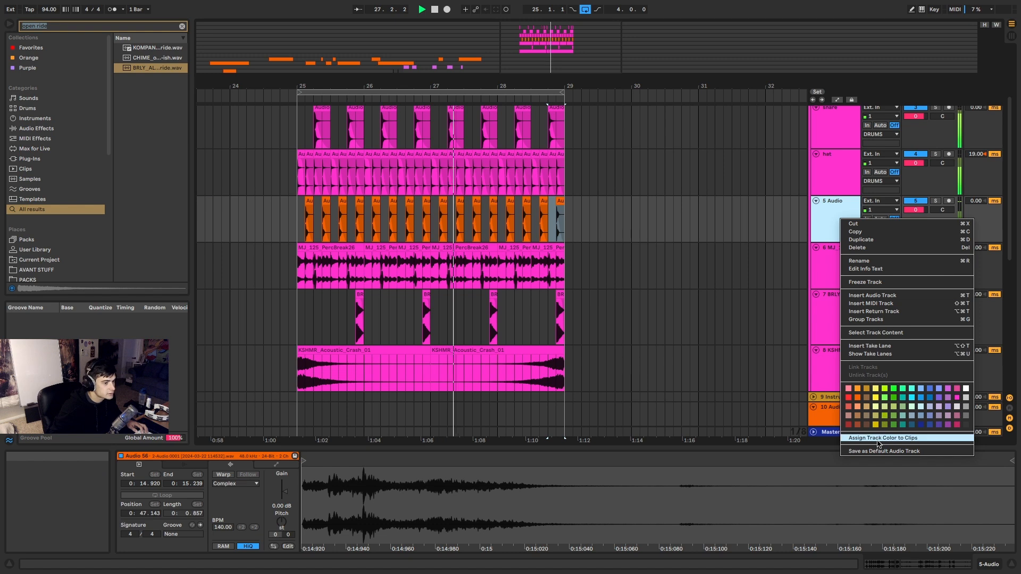
click(915, 210)
drag(915, 209, 916, 214)
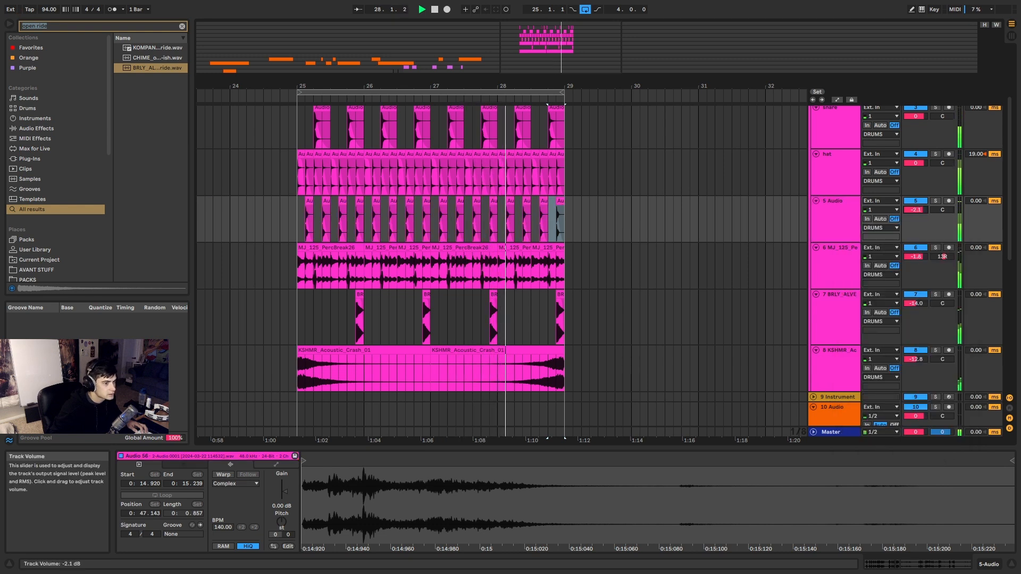
Listen to the loop while looking over the drum tracks from the kick down to the crash.
click(821, 214)
drag(433, 80, 554, 93)
scroll(643, 199, up, 4)
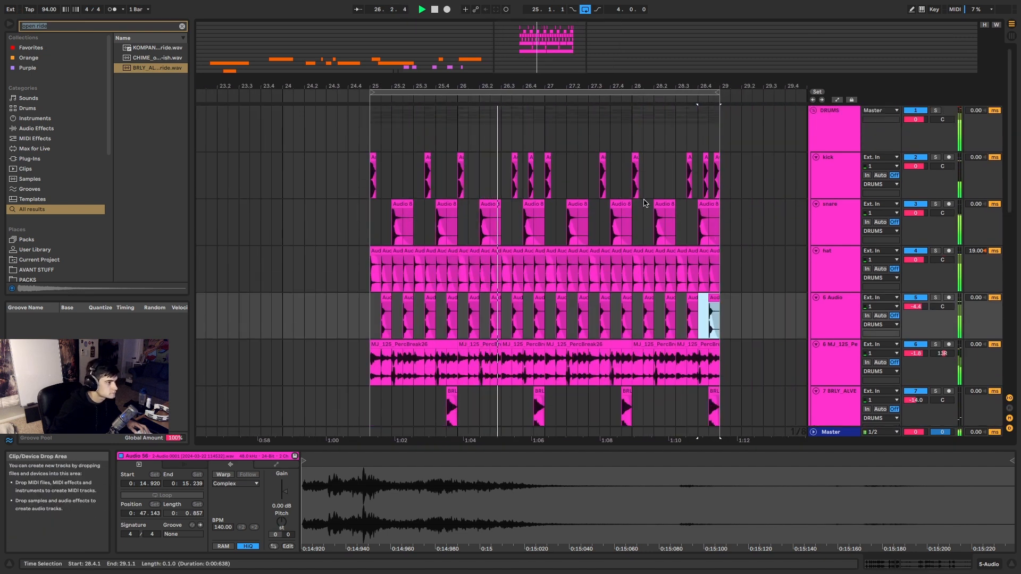
scroll(642, 206, down, 5)
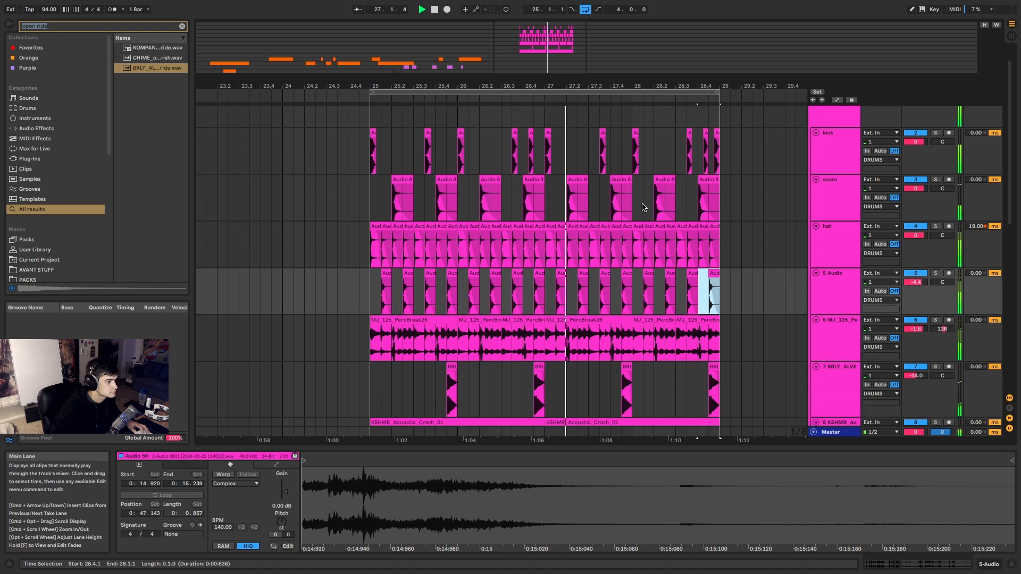
scroll(644, 209, up, 5)
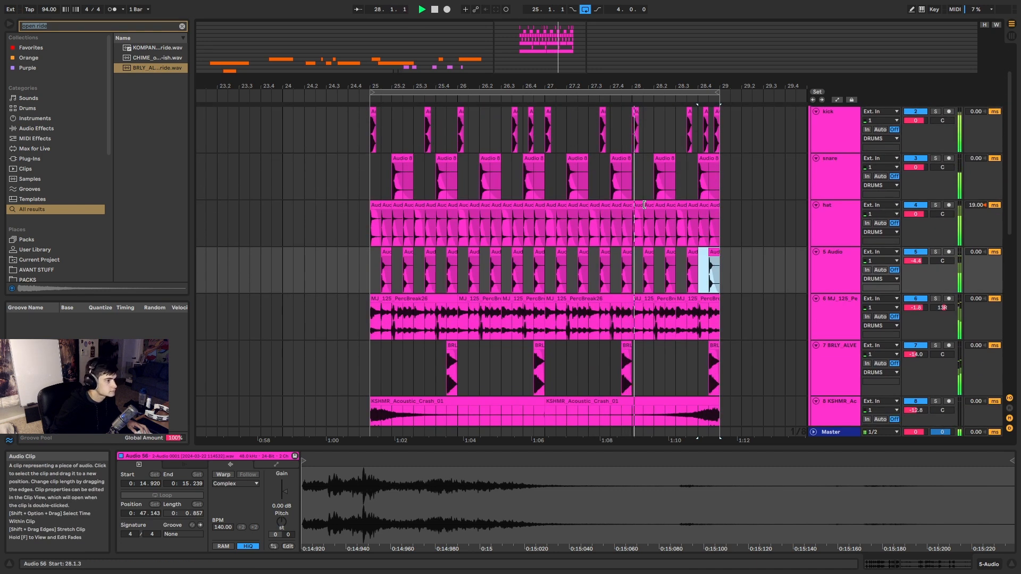
click(372, 157)
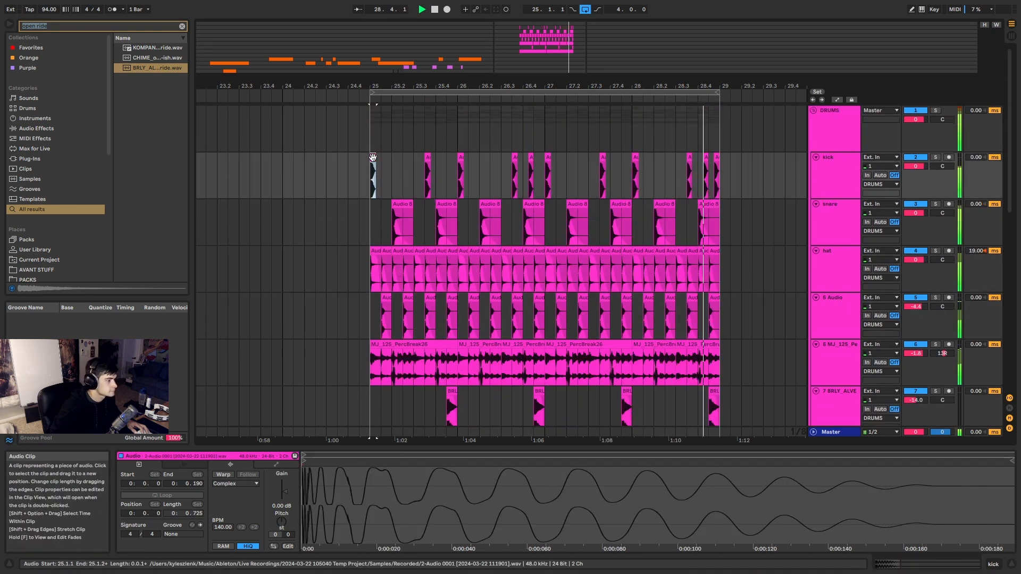
scroll(382, 182, down, 3)
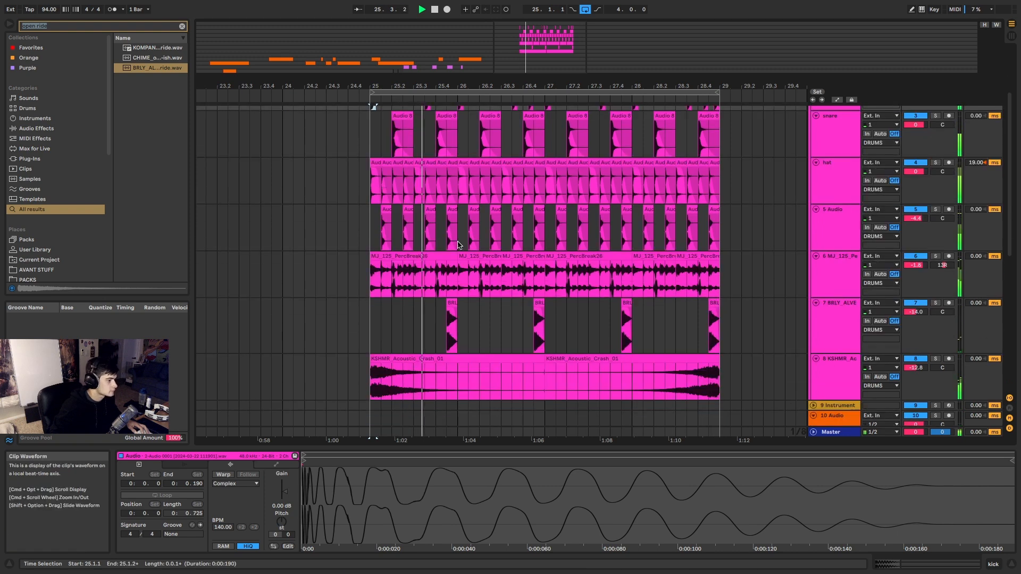
Stop playback and fold the crash, ride, percussion break, 5 Audio, hat, snare and kick tracks.
click(816, 358)
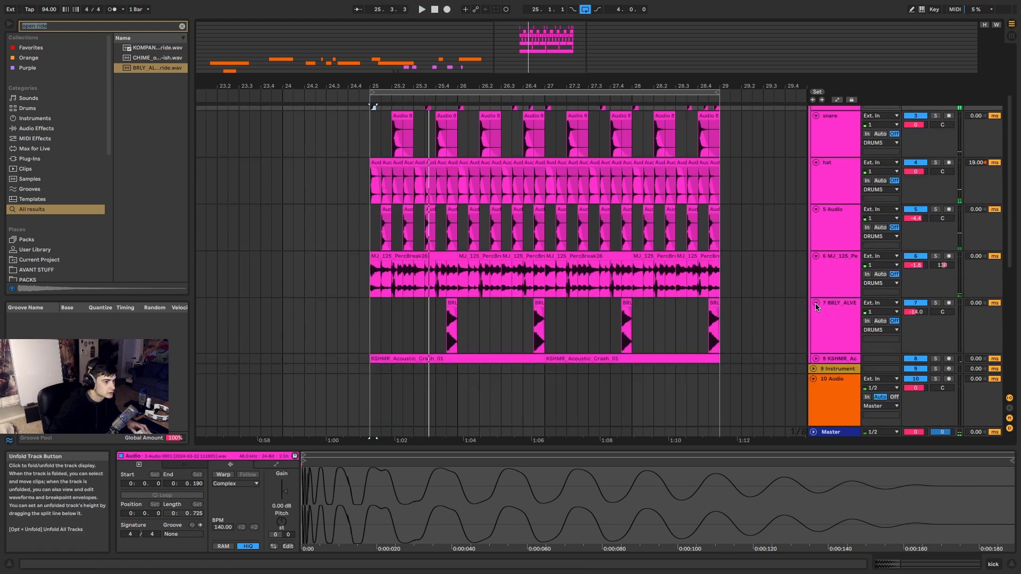
click(816, 302)
click(816, 256)
click(816, 209)
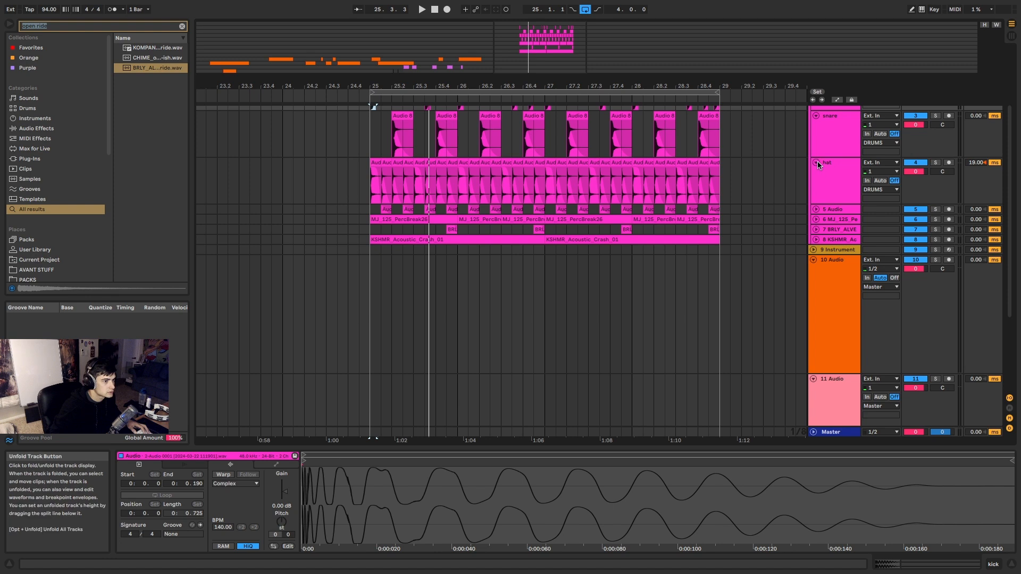
click(815, 162)
click(816, 117)
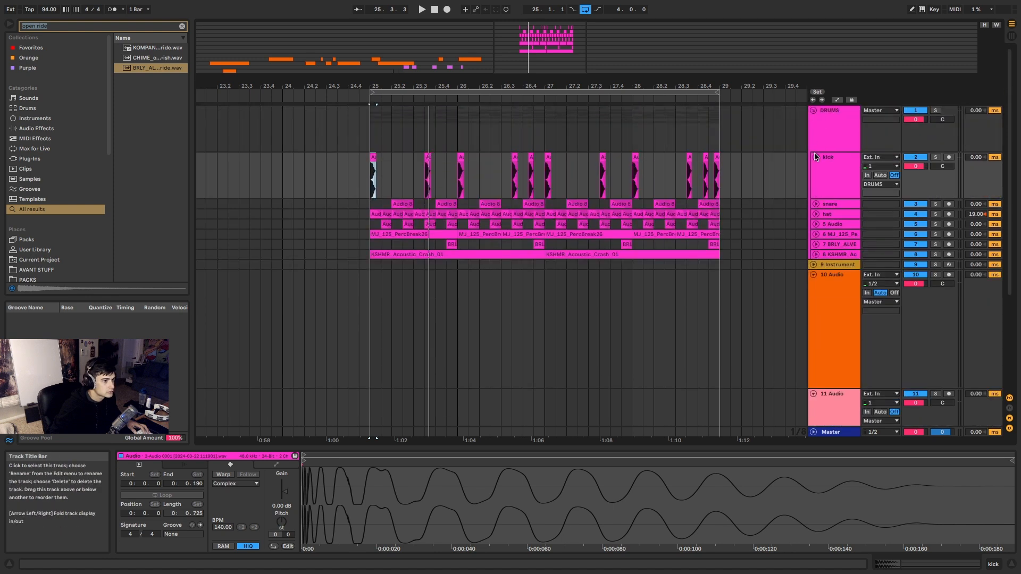
click(816, 157)
Find the Ntka-Drum Group Processing 1.0 rack with the search "ntka drum grou" and load it onto the DRUMS group.
click(827, 130)
key(super+f)
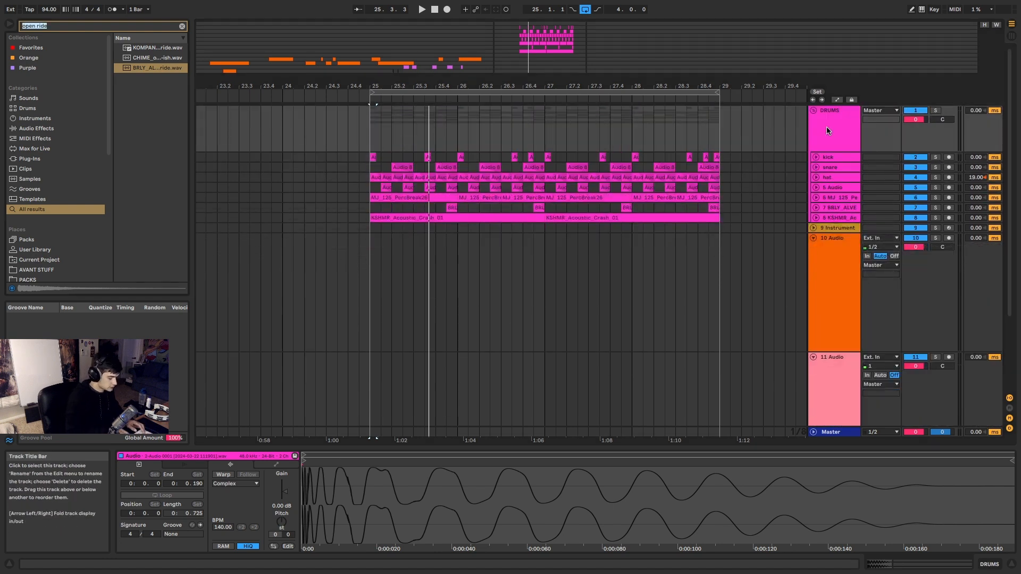
text(nt)
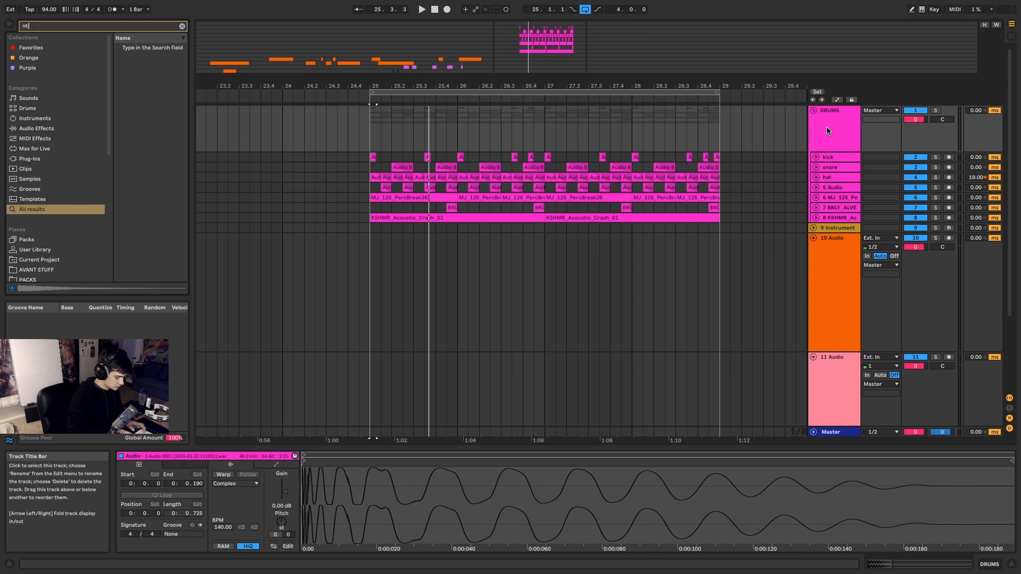
text(ka drum gro)
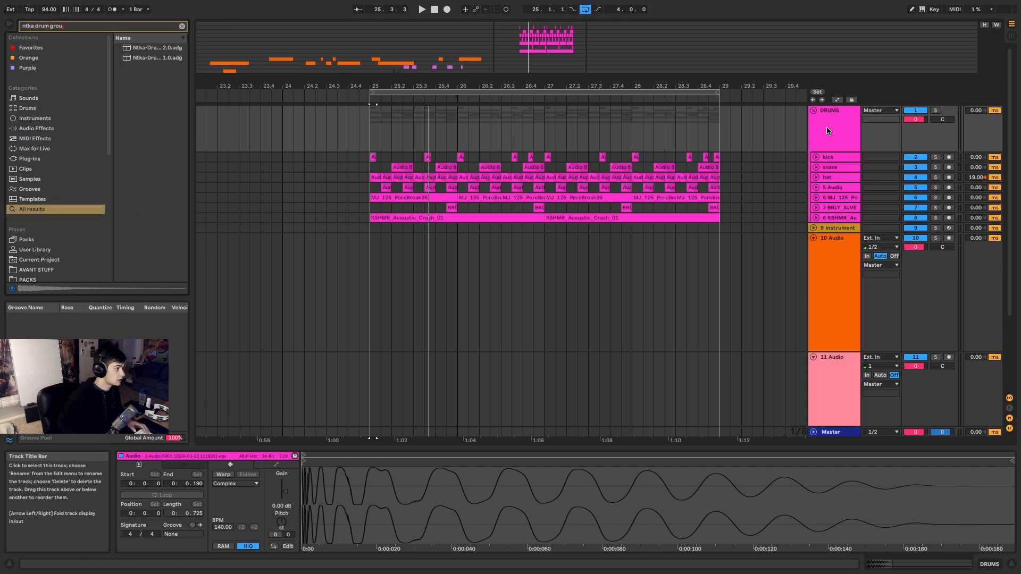
text(u)
click(144, 57)
drag(753, 152, 830, 134)
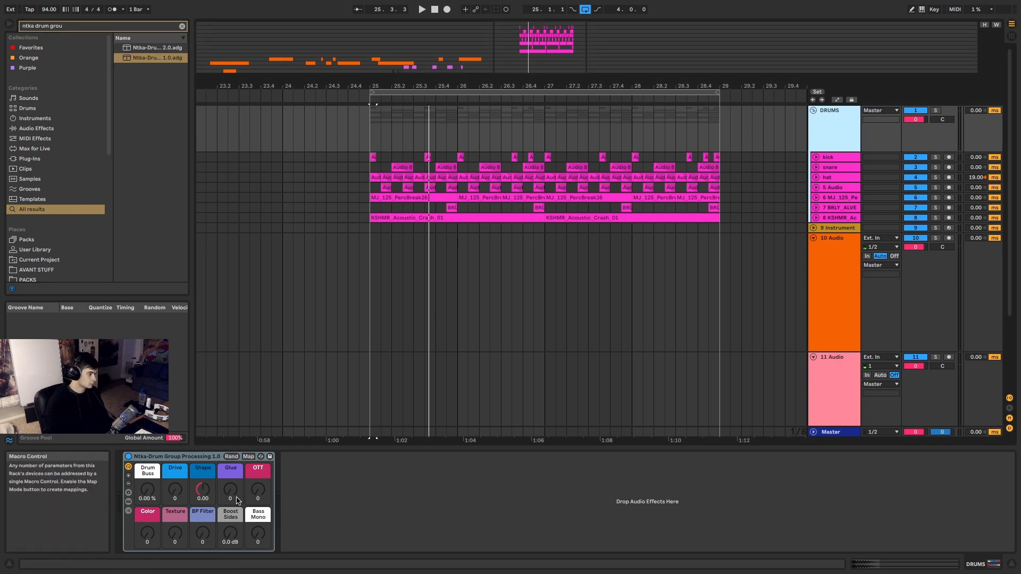
While playing the loop, adjust the drum rack to Drum Buss 0.00 %, Drive 0, Shape about 0.06 and Glue 37.
drag(222, 495, 222, 491)
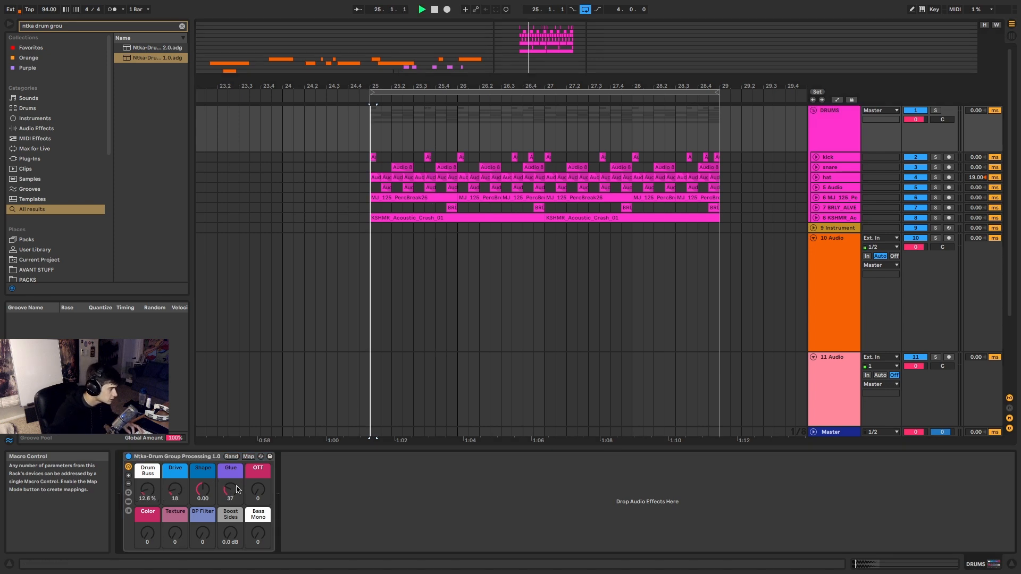
key(space)
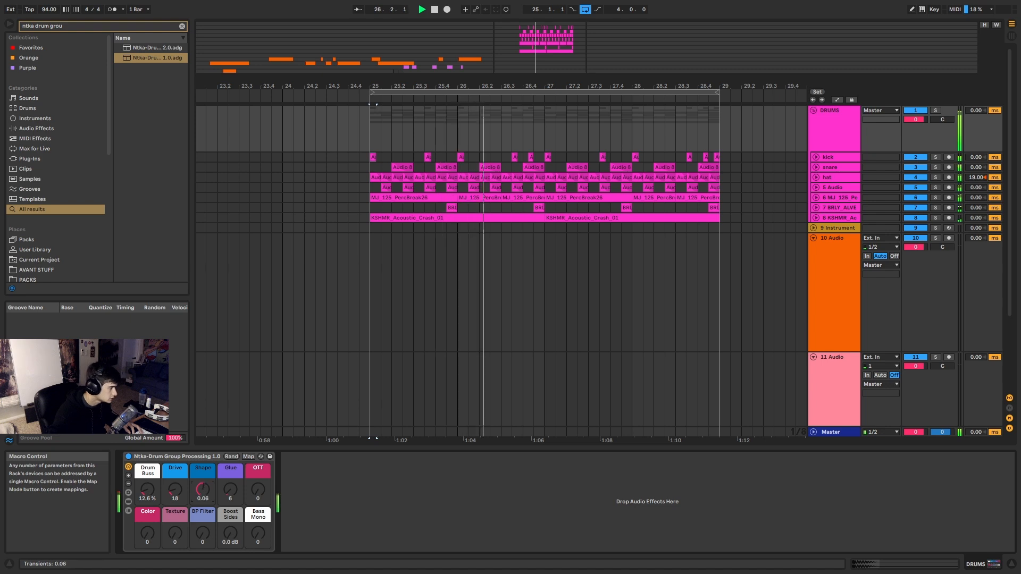
drag(230, 489, 230, 488)
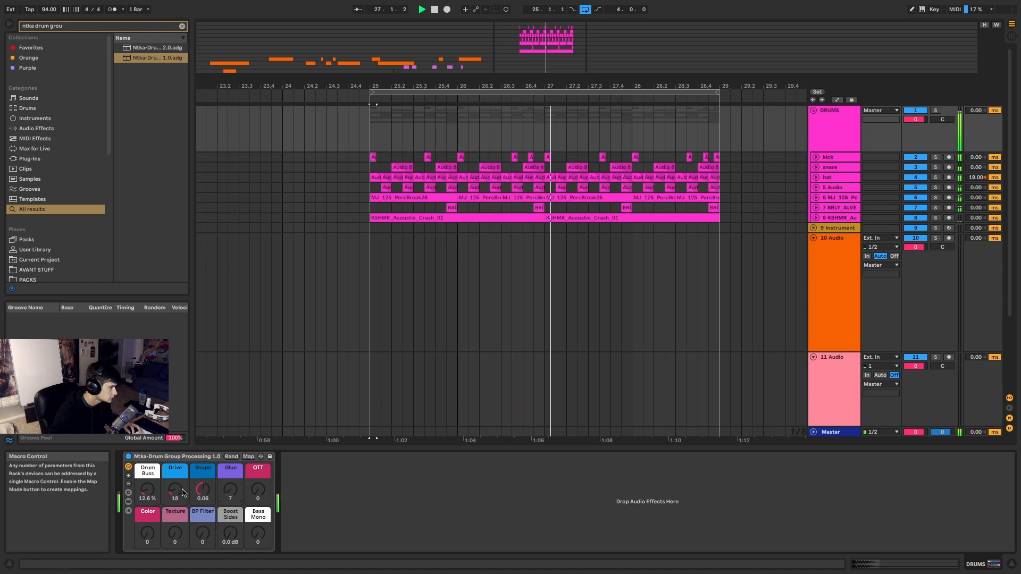
drag(147, 489, 147, 502)
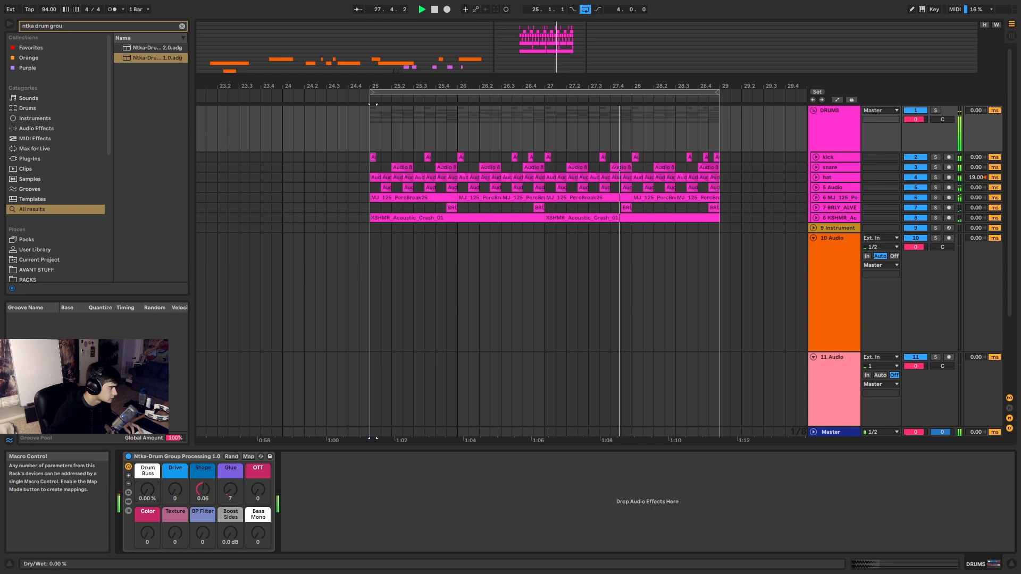
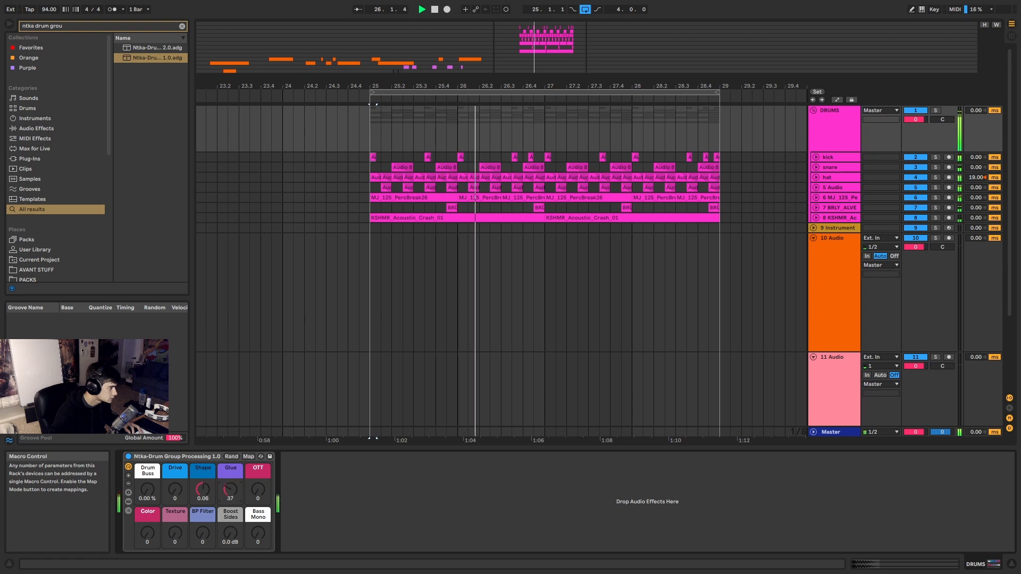
Play the loop and inspect the high frequencies in the master track's SPAN analyzer.
click(820, 434)
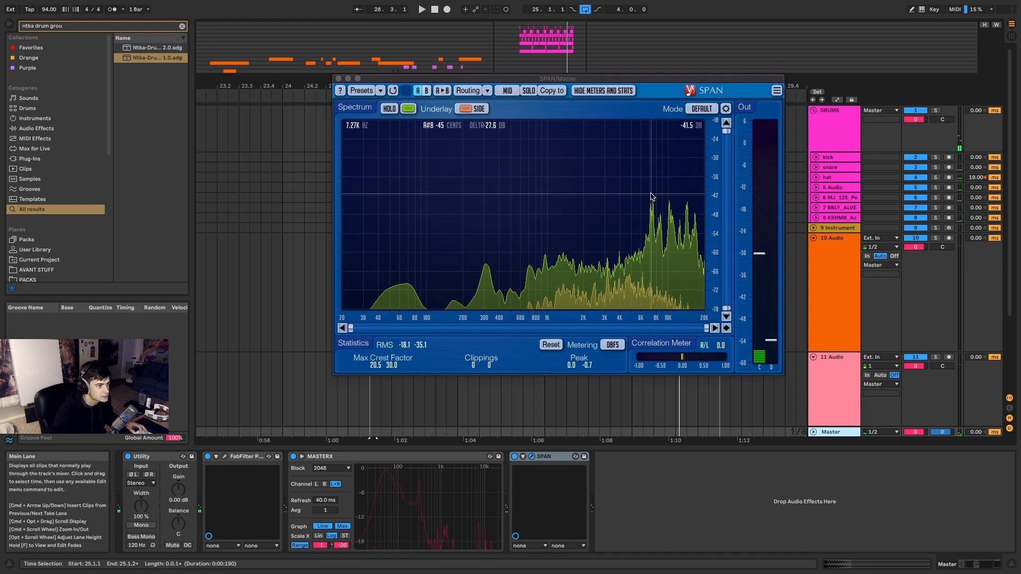
key(space)
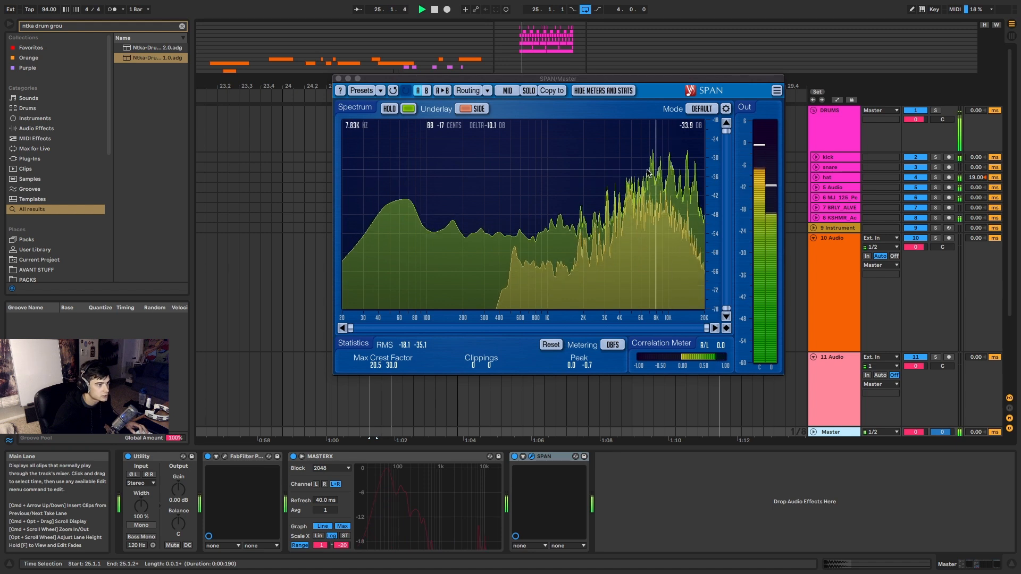
click(769, 246)
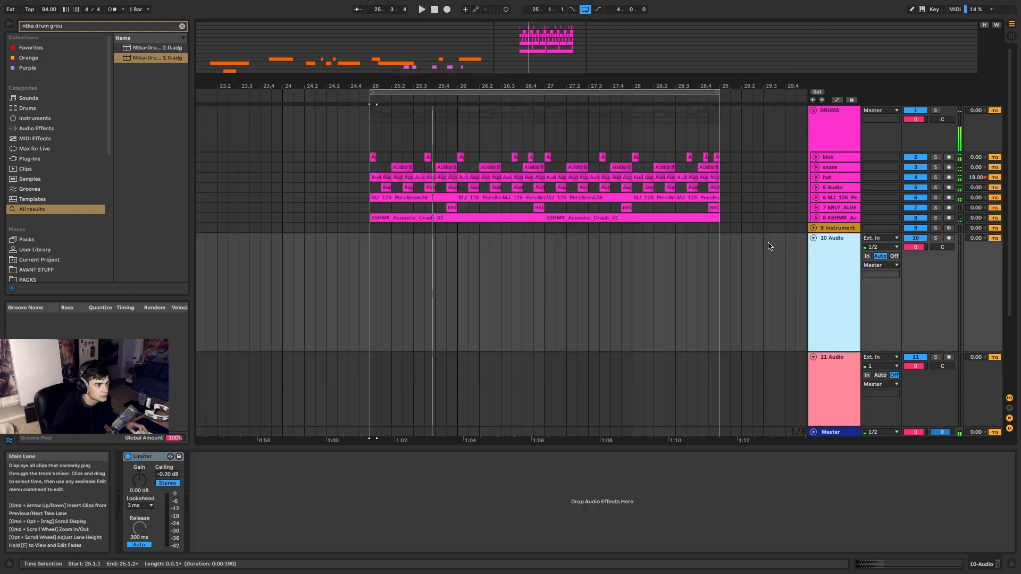
Group the hat and 5 Audio tracks and load the soothe2 plug-in onto the new group.
click(816, 187)
click(833, 187)
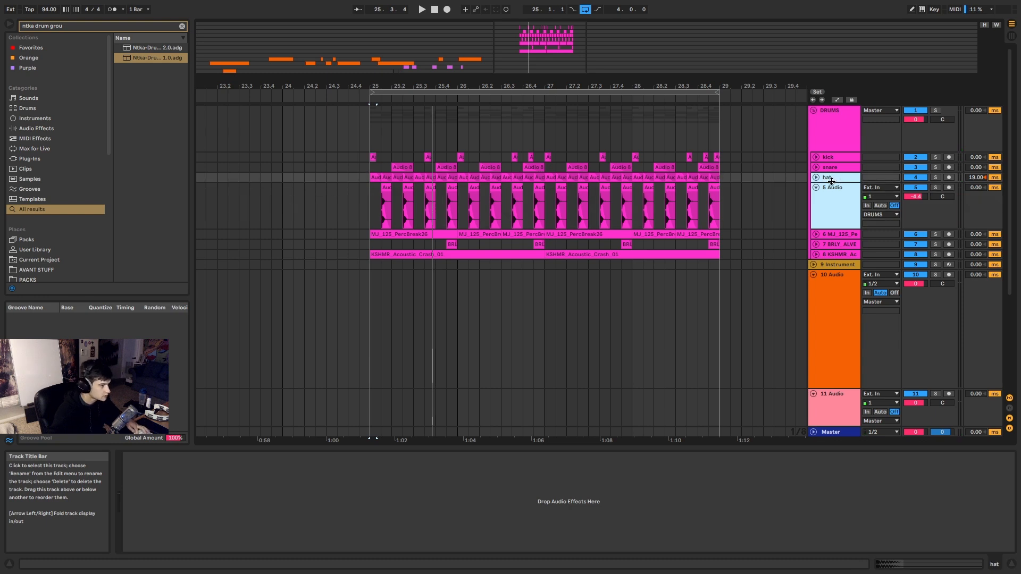
key(ctrl+g)
key(ctrl+f)
text(soo)
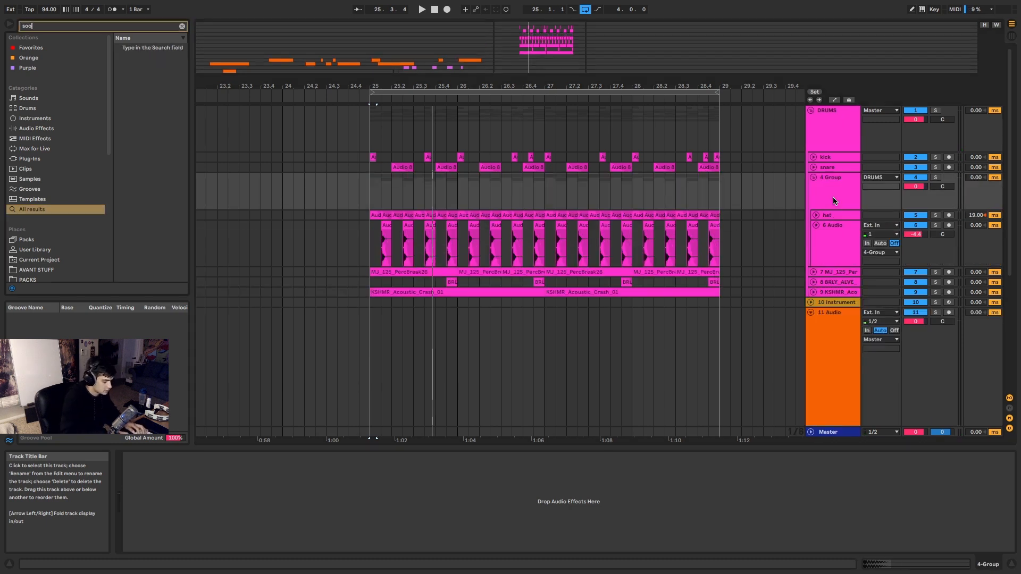
text(the vst)
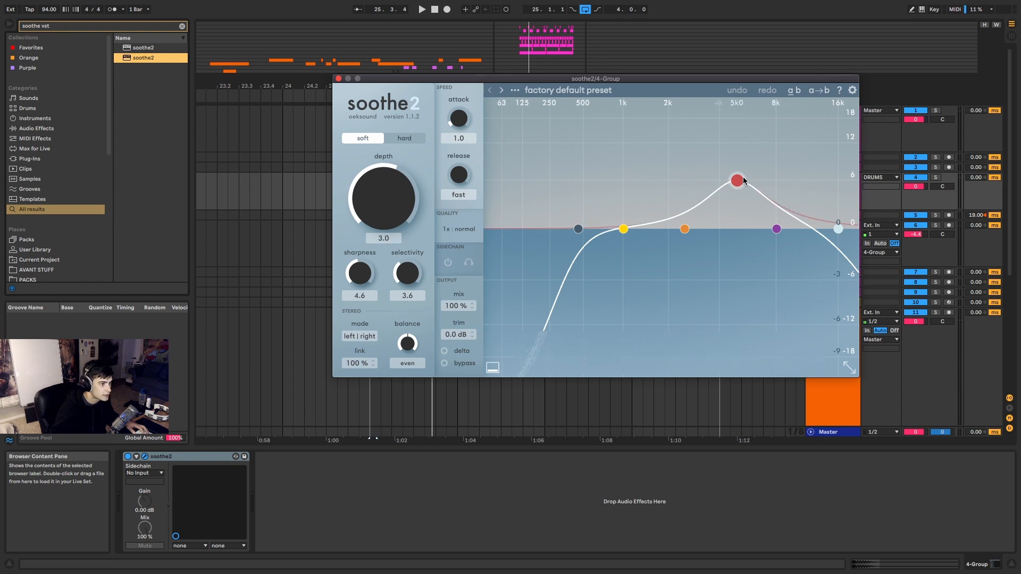
Set soothe2's band 3 to 9k2 Hz with 7.6 dB sensitivity, hard mode and ultra real-time resolution.
drag(743, 179, 784, 170)
click(404, 139)
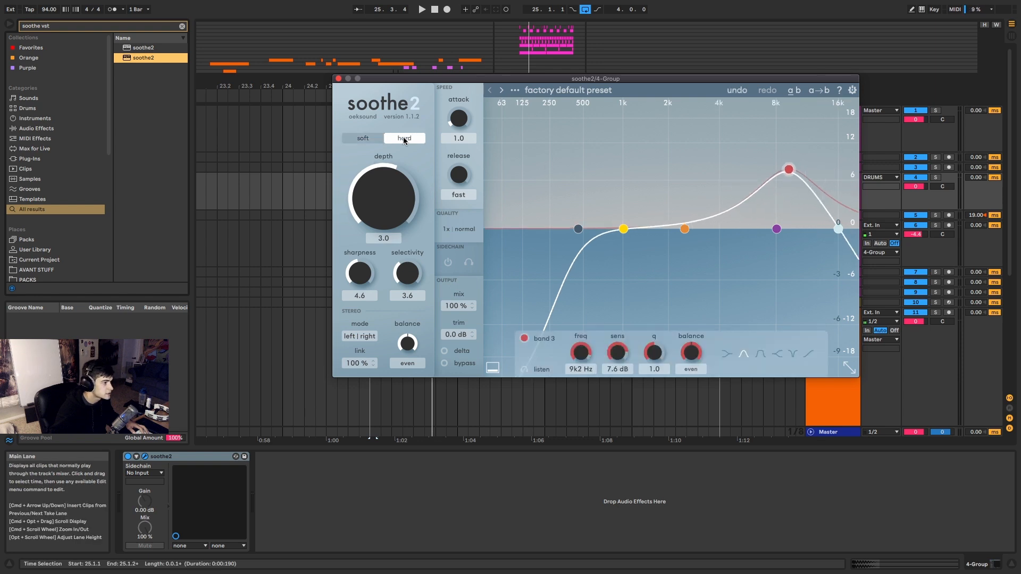
click(462, 233)
click(551, 243)
click(544, 252)
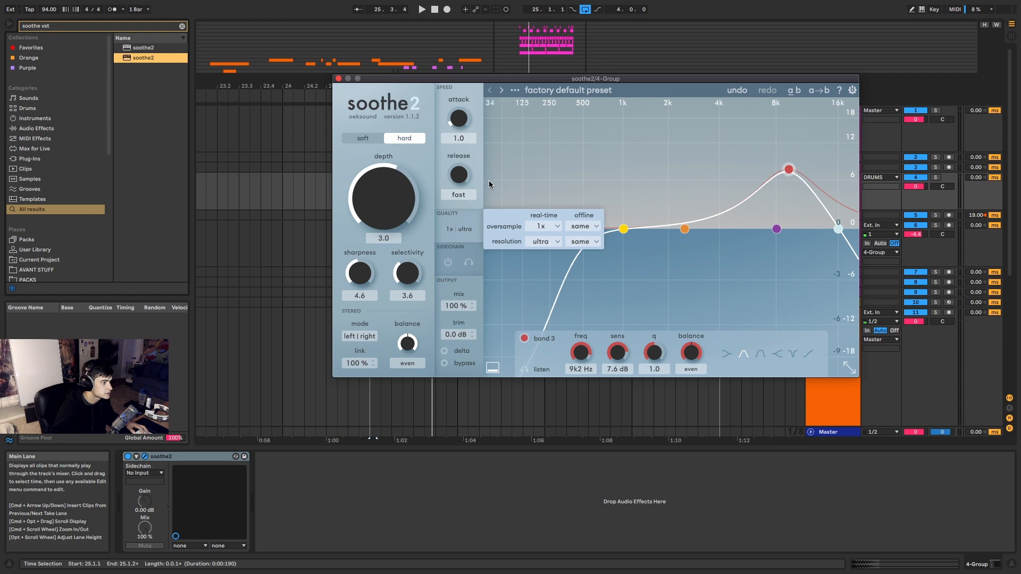
click(484, 165)
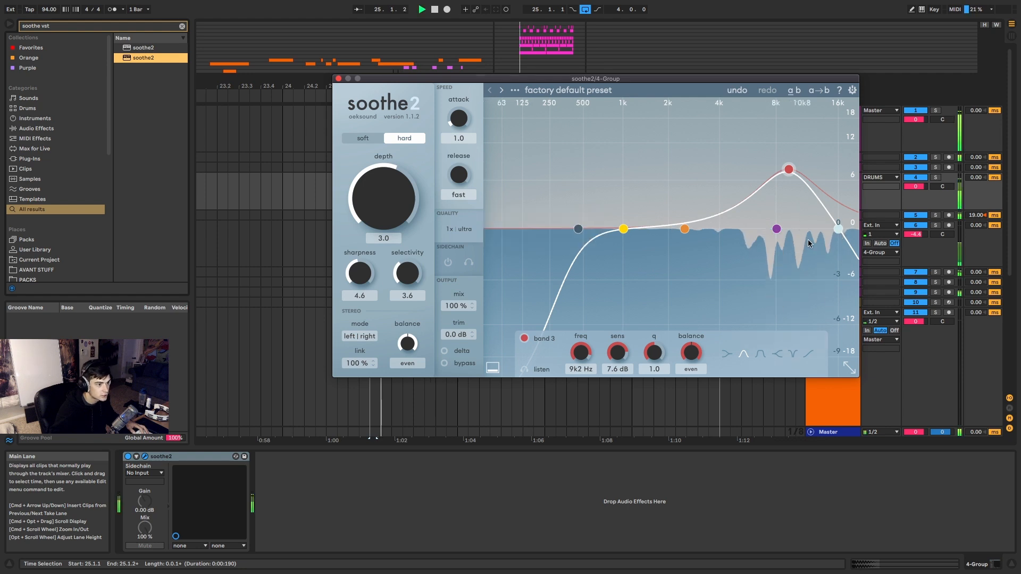
Check the processed drums in the master's SPAN analyzer, return to the hat group and close the soothe2 window.
click(828, 432)
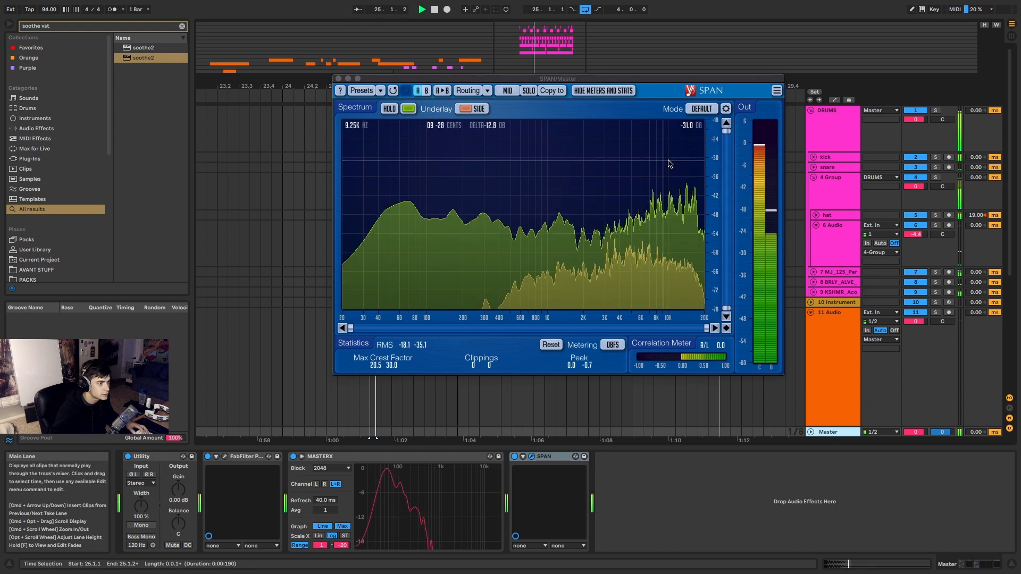
click(827, 199)
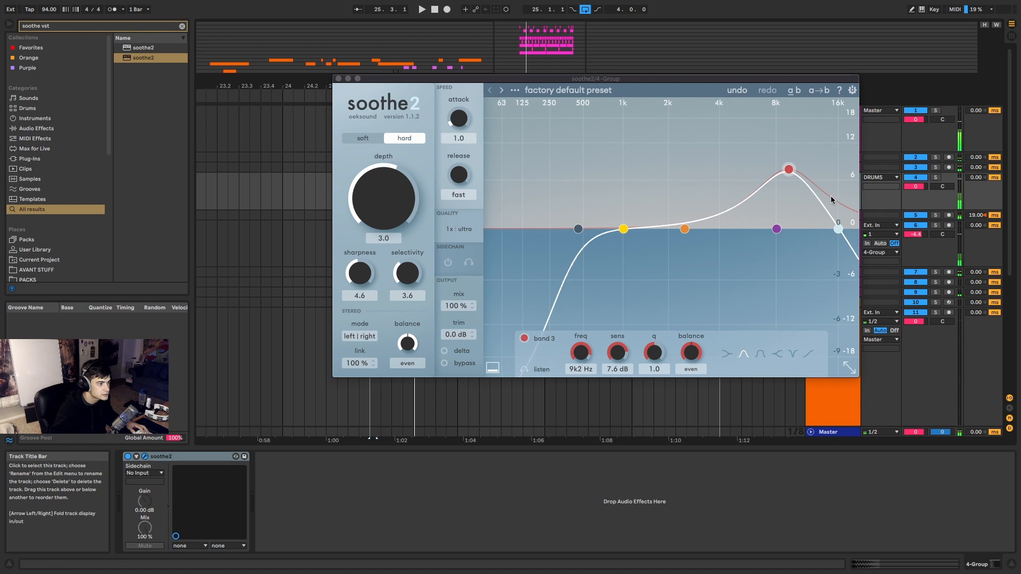
click(338, 78)
Search the browser for "eq" and add EQ Eight after soothe2 on the hat group.
key(super+f)
text(eq)
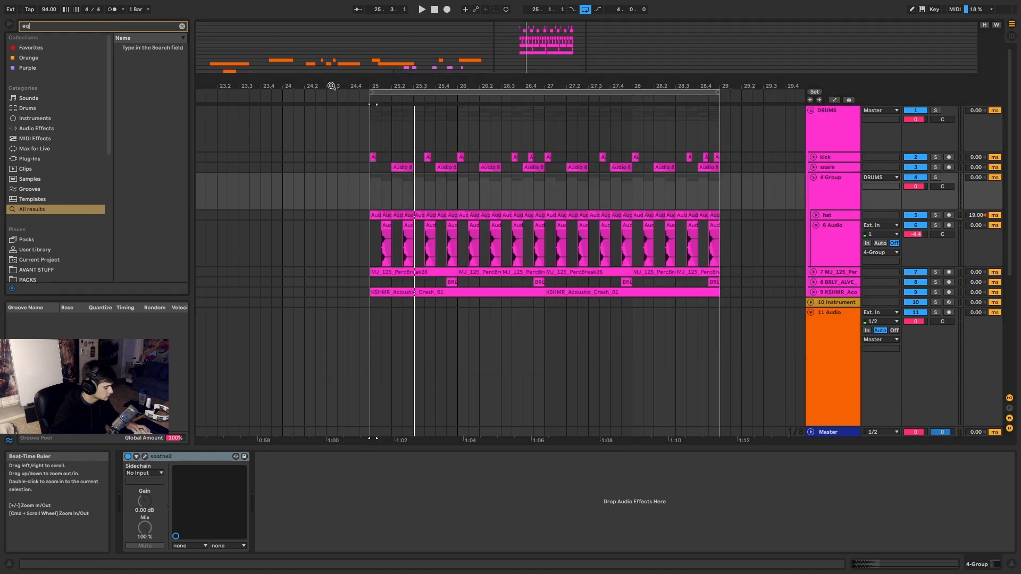
double_click(152, 58)
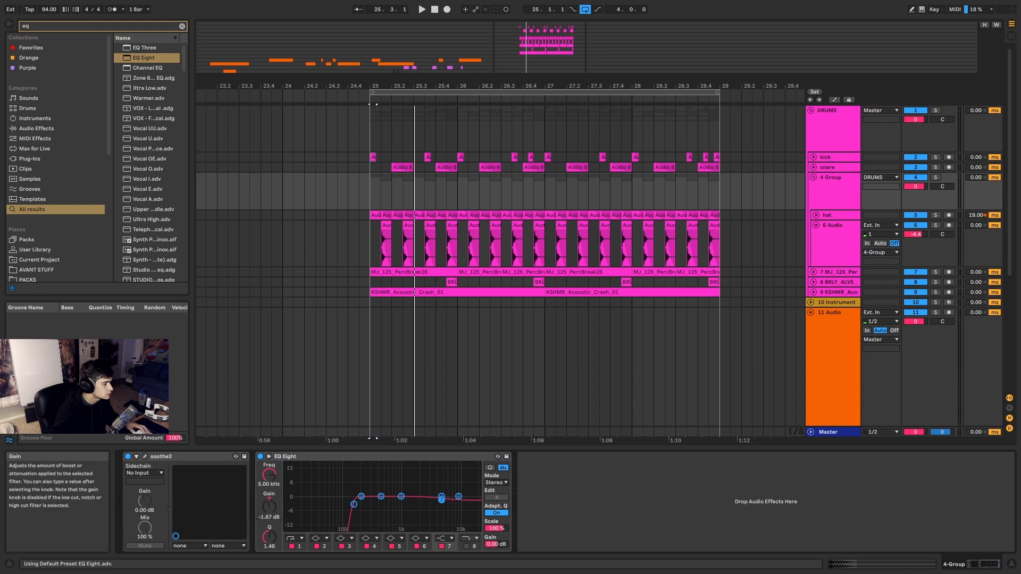
With the loop playing, set EQ Eight's 5.00 kHz high shelf to -2.66 dB and its low cut to 639 Hz.
drag(270, 505, 269, 512)
key(space)
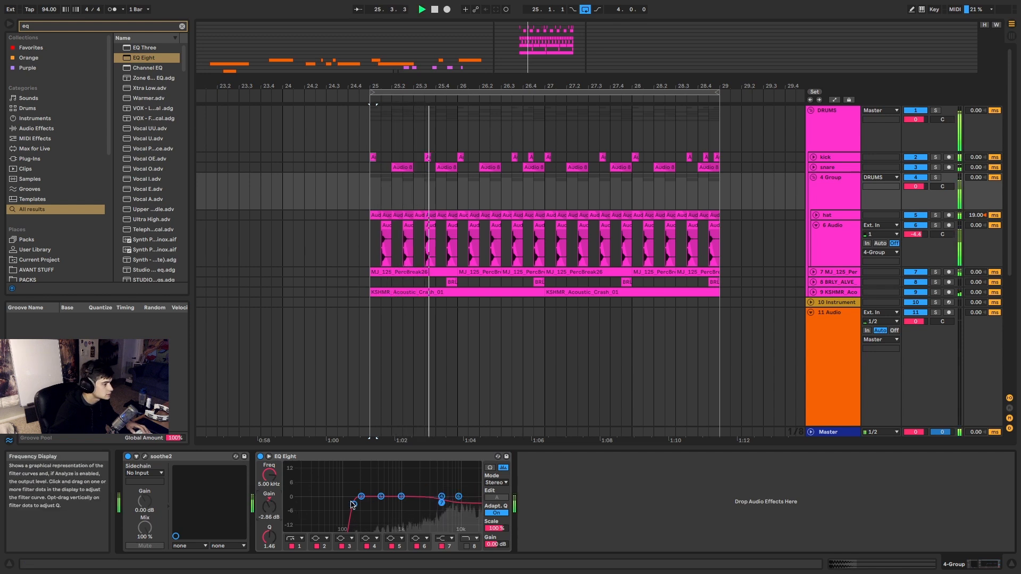
drag(352, 504, 390, 509)
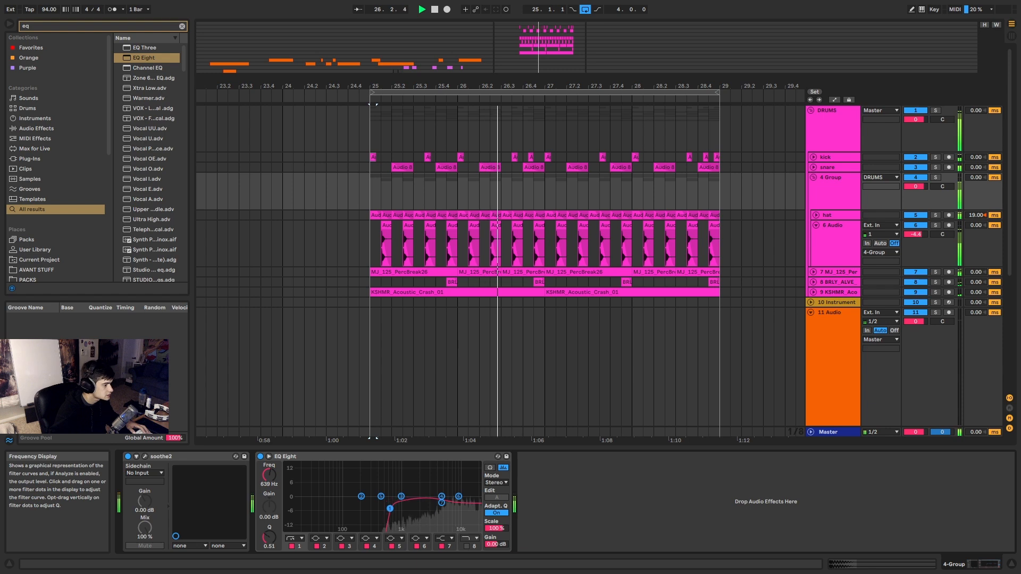
Search the browser for "chorus", add Chorus-Ensemble after EQ Eight in Ensemble mode at 35% dry/wet, and play the loop.
text(chorus)
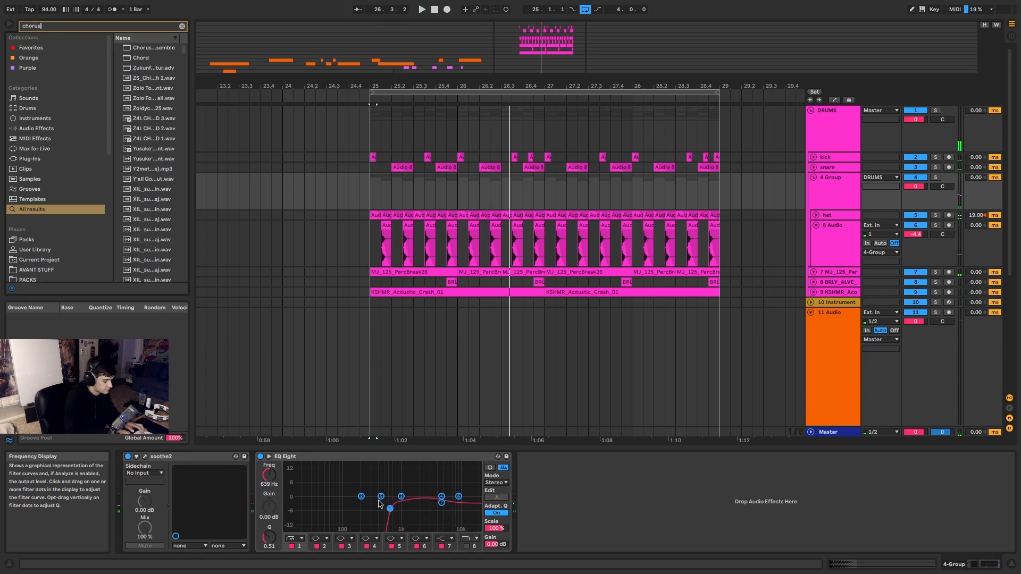
double_click(154, 48)
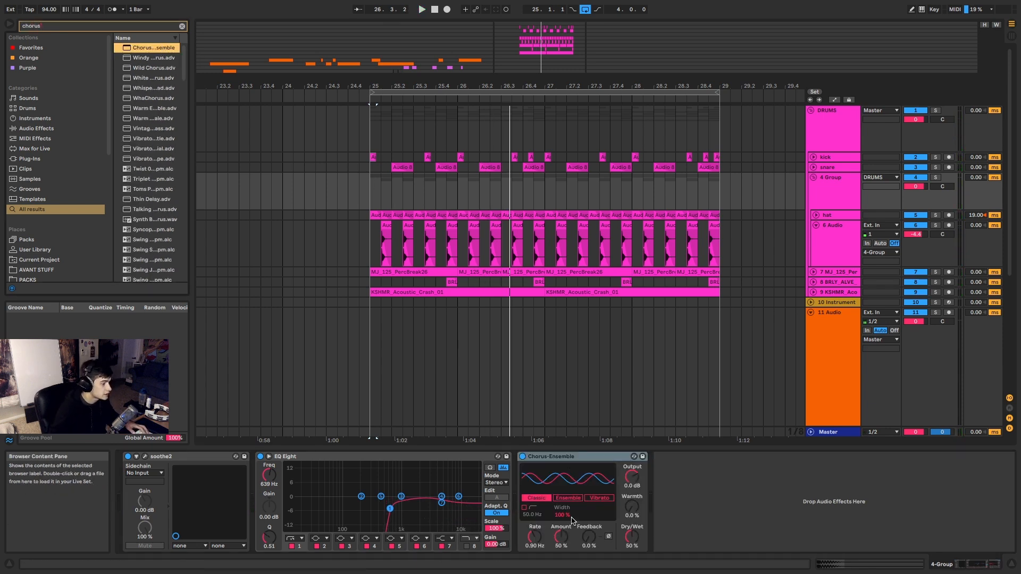
key(space)
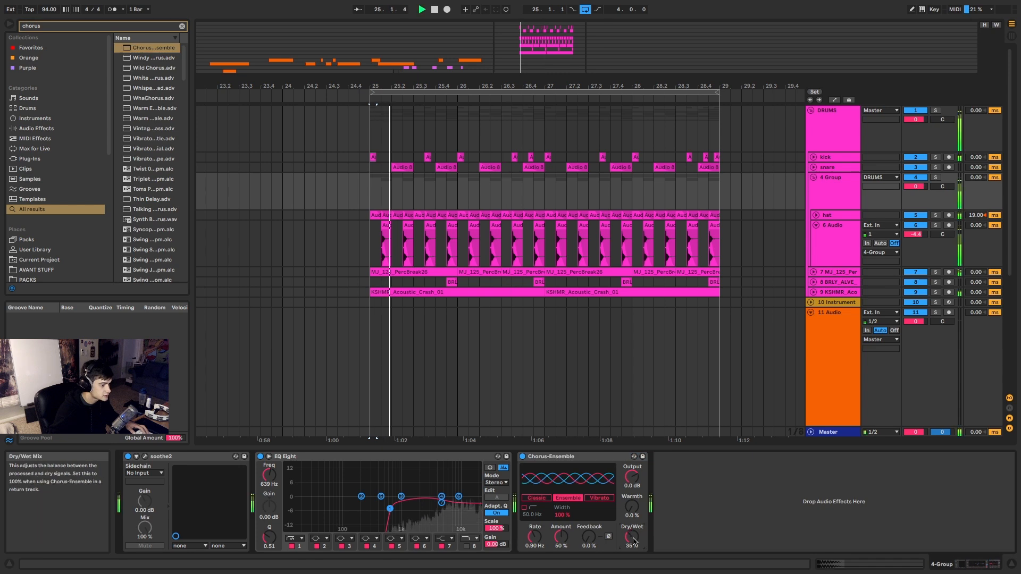
Check the playing drums in the master's SPAN analyzer, and return to the hat group's devices.
click(831, 363)
click(829, 432)
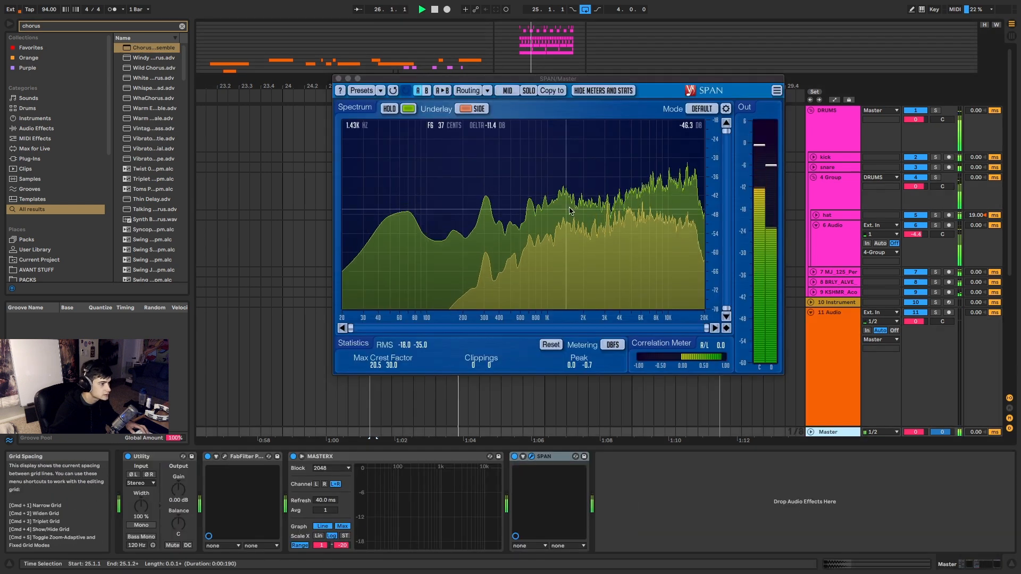
click(830, 183)
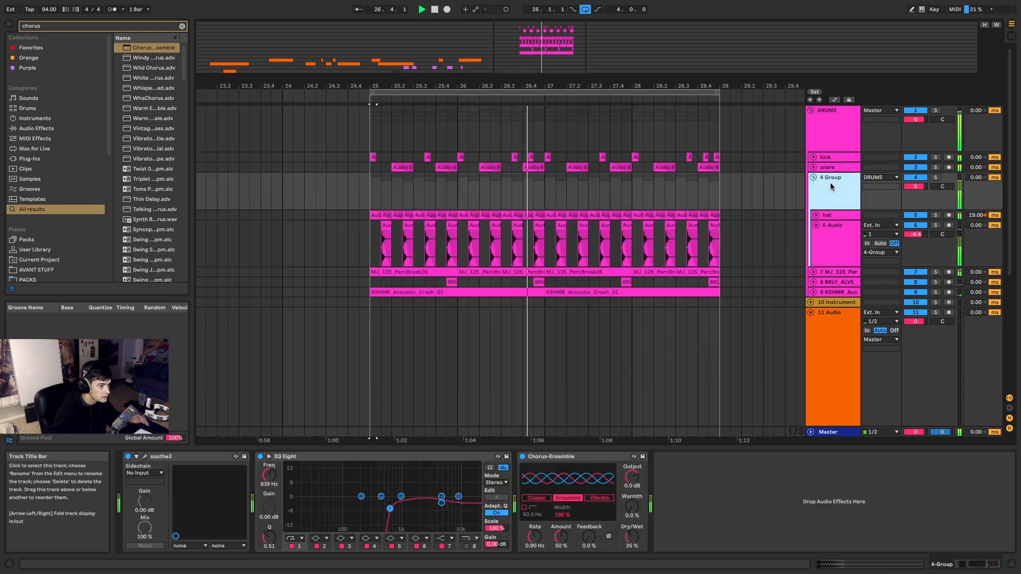
Enable EQ Eight's band 8 high cut and set its low cut to 696 Hz, then stop playback.
click(466, 546)
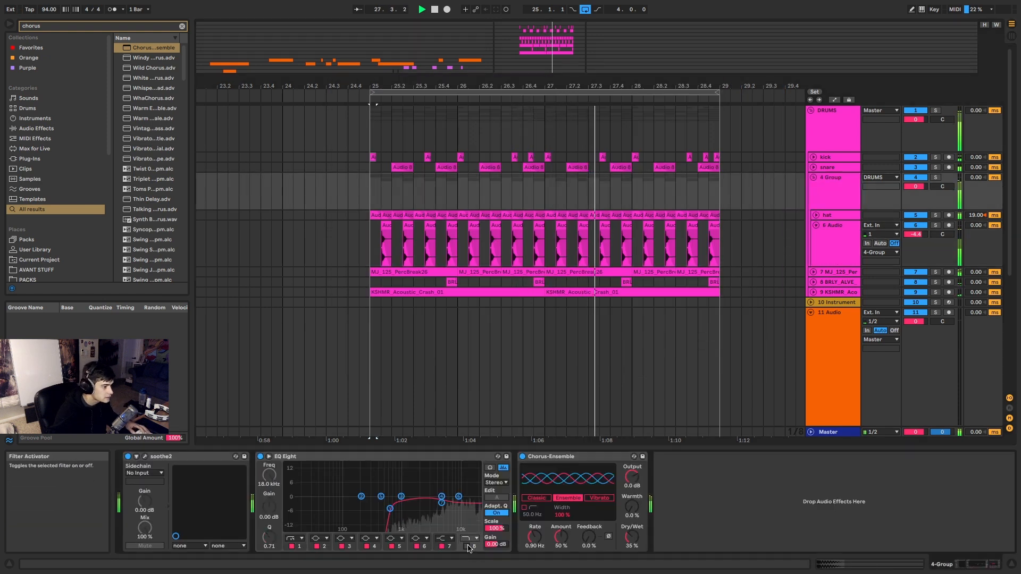
drag(441, 502, 392, 512)
key(space)
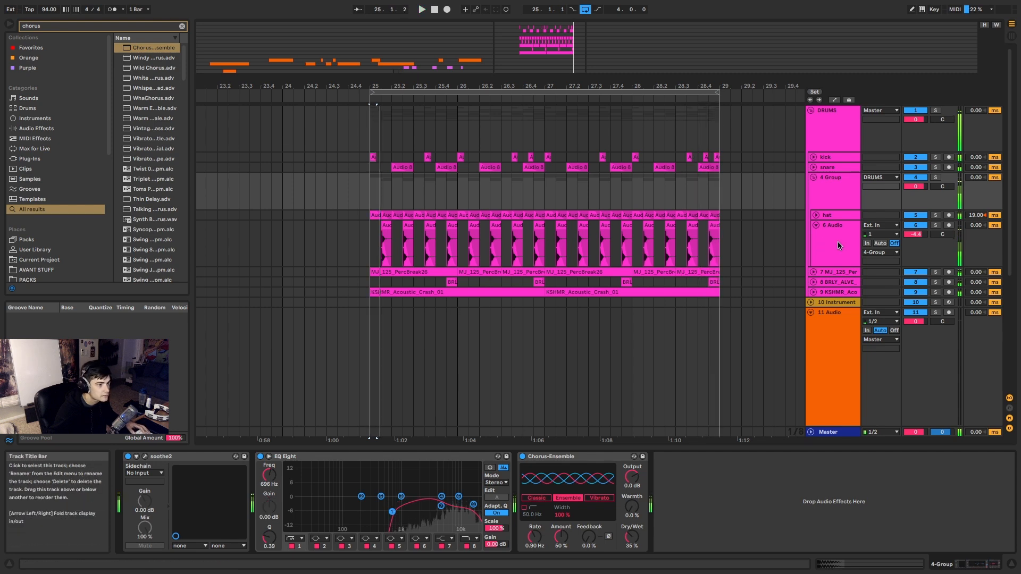
Insert a new audio track below the BRLY_ALVE open hat track and search the browser for "ntka hat".
click(837, 238)
click(832, 282)
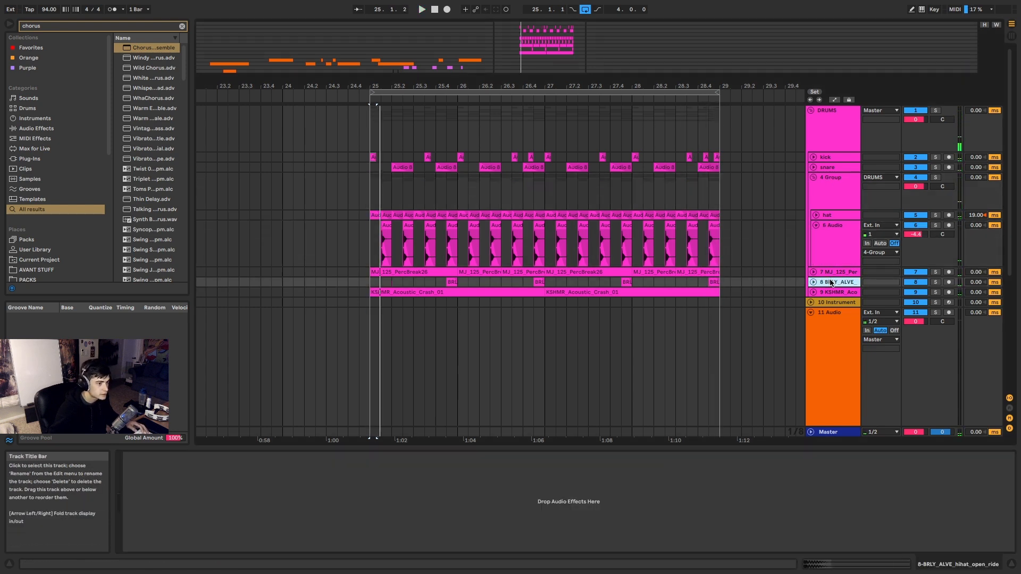
key(ctrl+t)
key(ctrl+f)
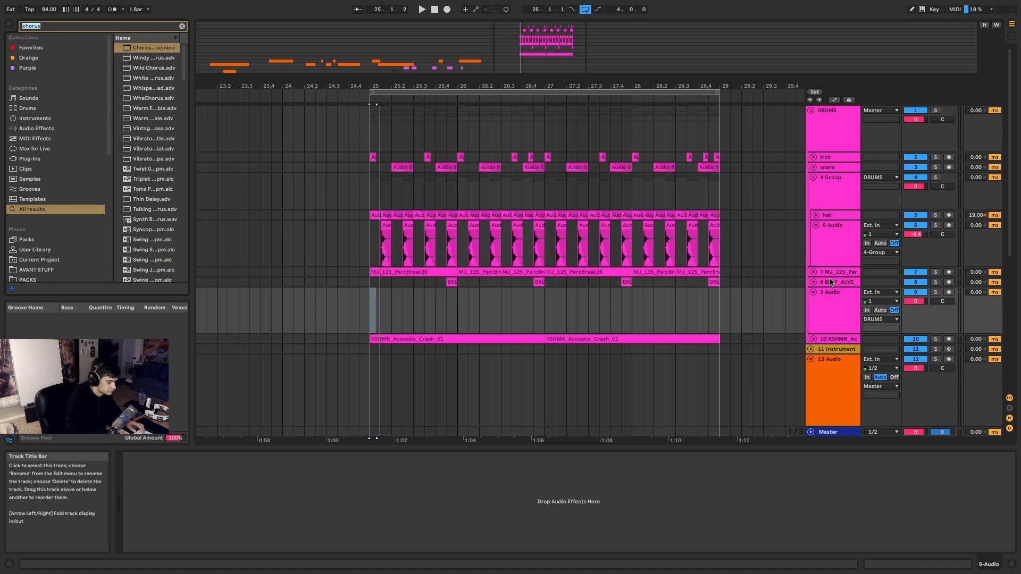
text(ntka)
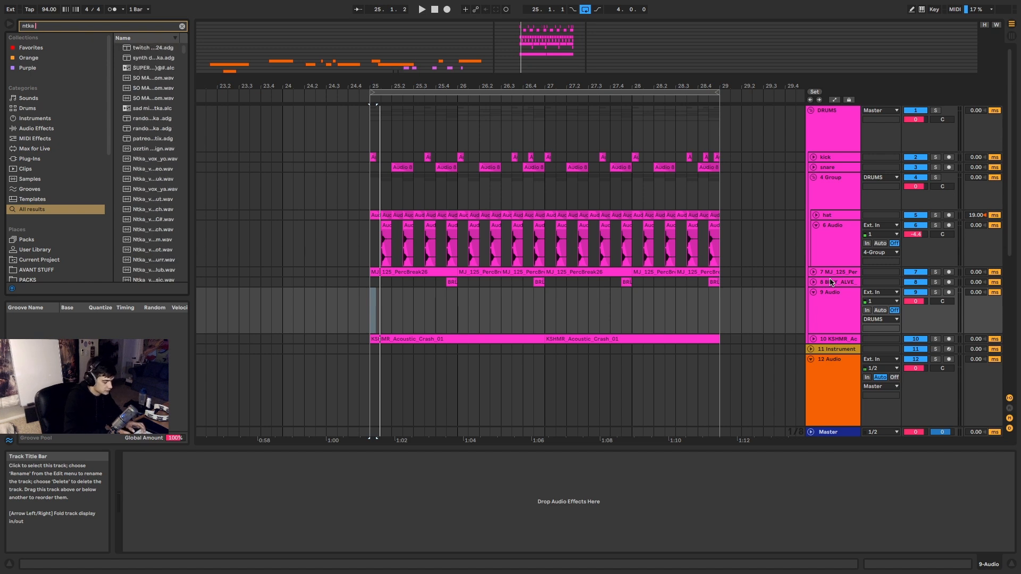
text( hat)
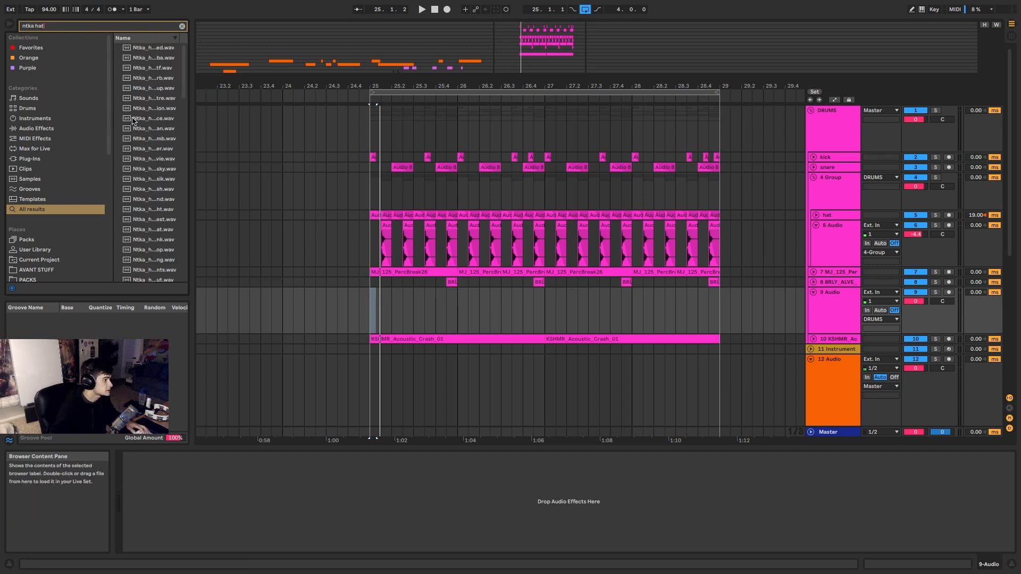
Audition the Ntka hat samples in the browser to find one for the new track.
click(147, 158)
click(150, 217)
scroll(150, 216, down, 5)
click(150, 212)
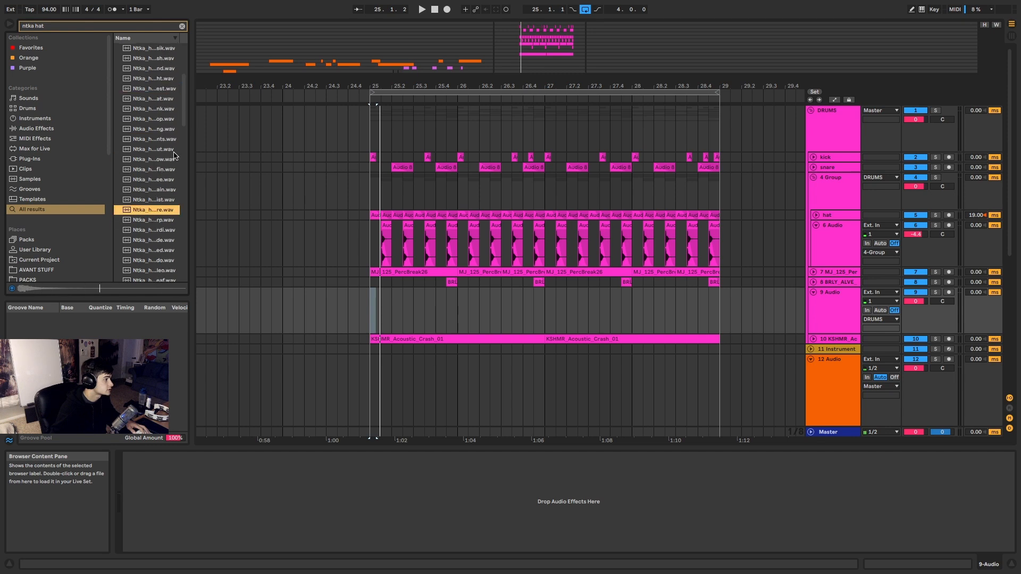
click(173, 152)
click(159, 249)
scroll(159, 247, down, 3)
click(159, 245)
scroll(158, 242, down, 3)
click(158, 232)
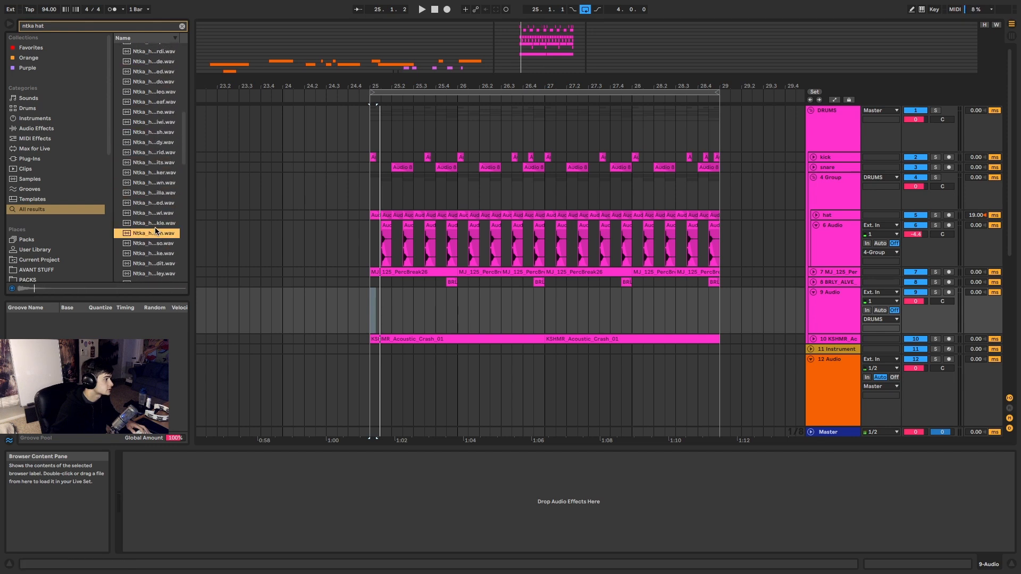
scroll(157, 230, down, 5)
click(157, 226)
scroll(157, 218, down, 5)
click(158, 209)
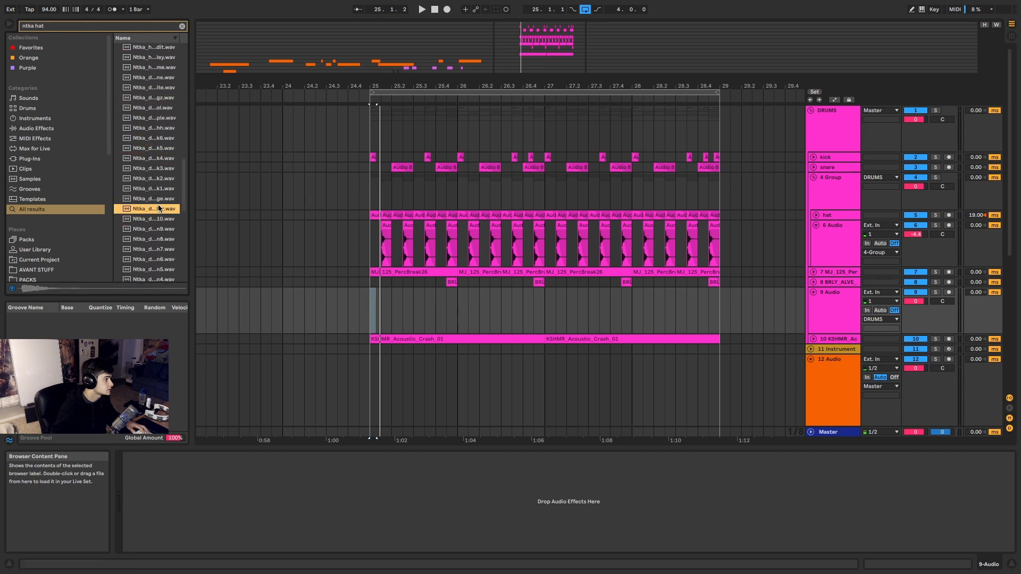
click(145, 170)
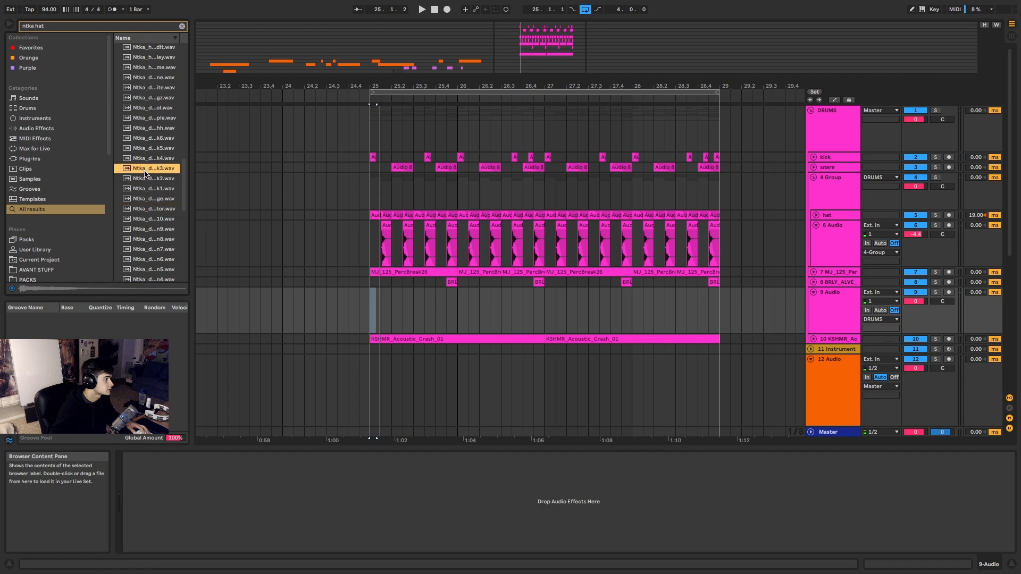
click(158, 219)
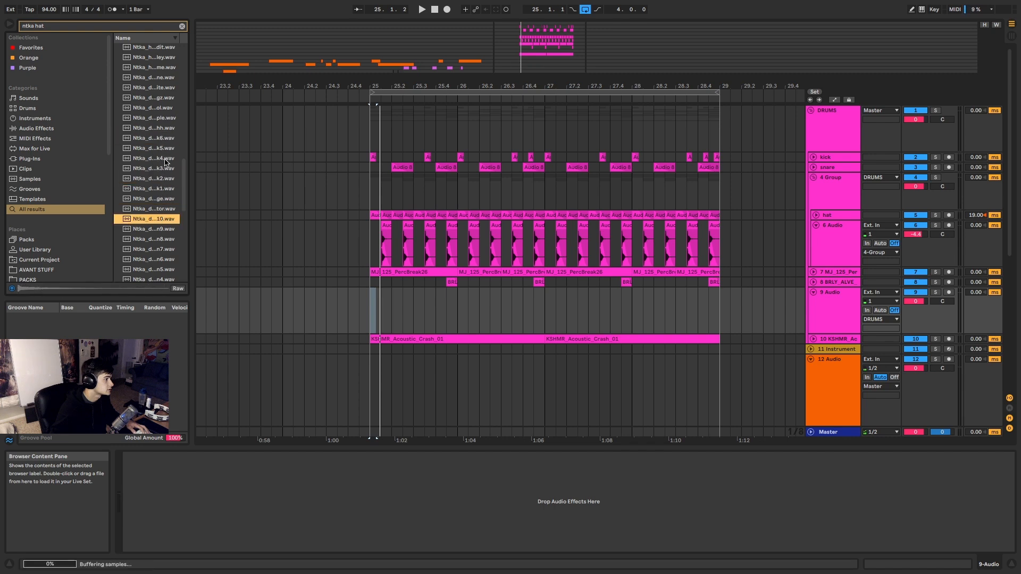
click(161, 127)
click(159, 119)
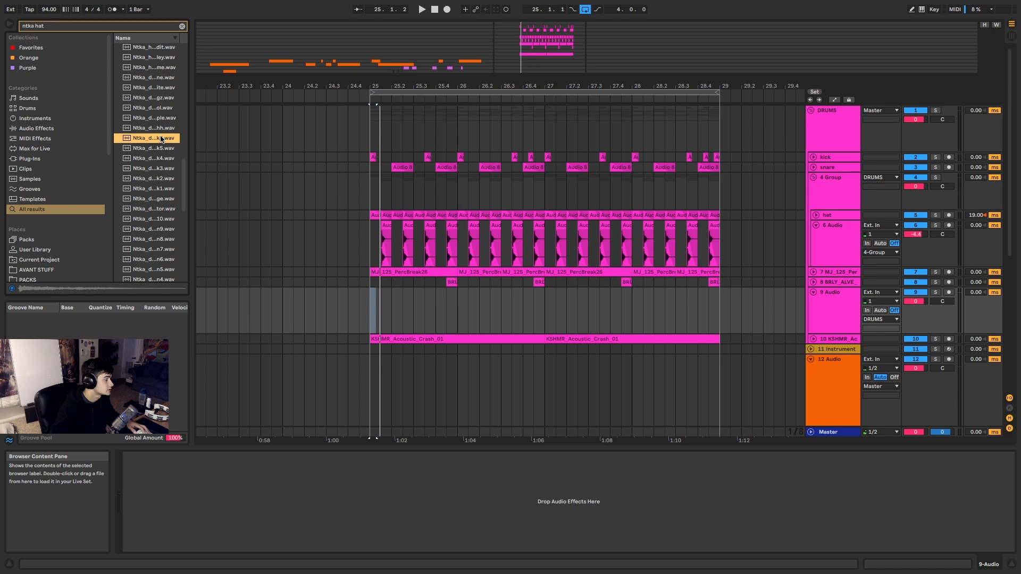
Place Ntka_drums_hat_rek6.wav at 25.1.3 on the new track and set the track delay to 11.00 ms while the loop plays.
click(371, 296)
drag(379, 292, 375, 299)
scroll(384, 295, up, 5)
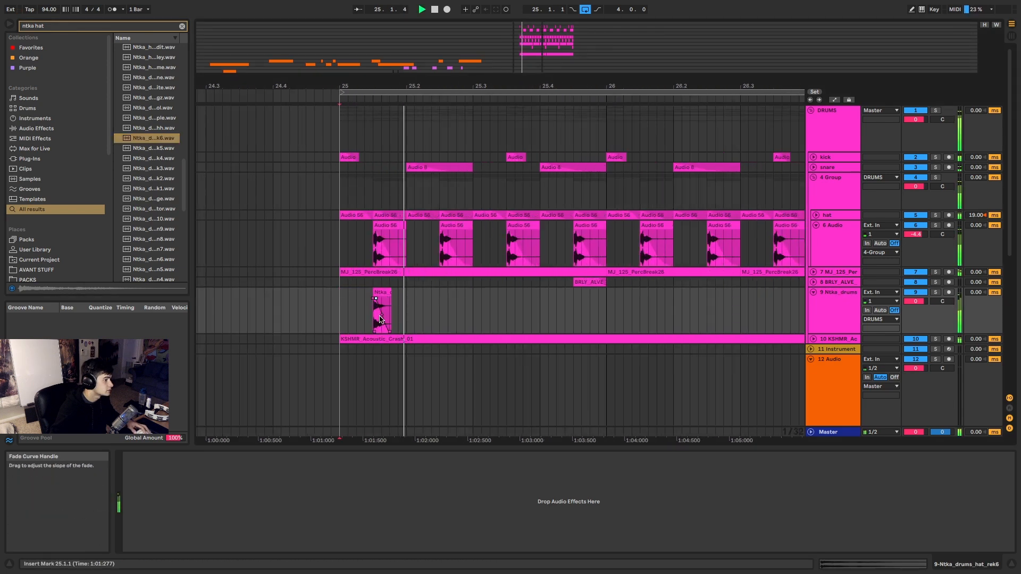
drag(976, 293, 976, 285)
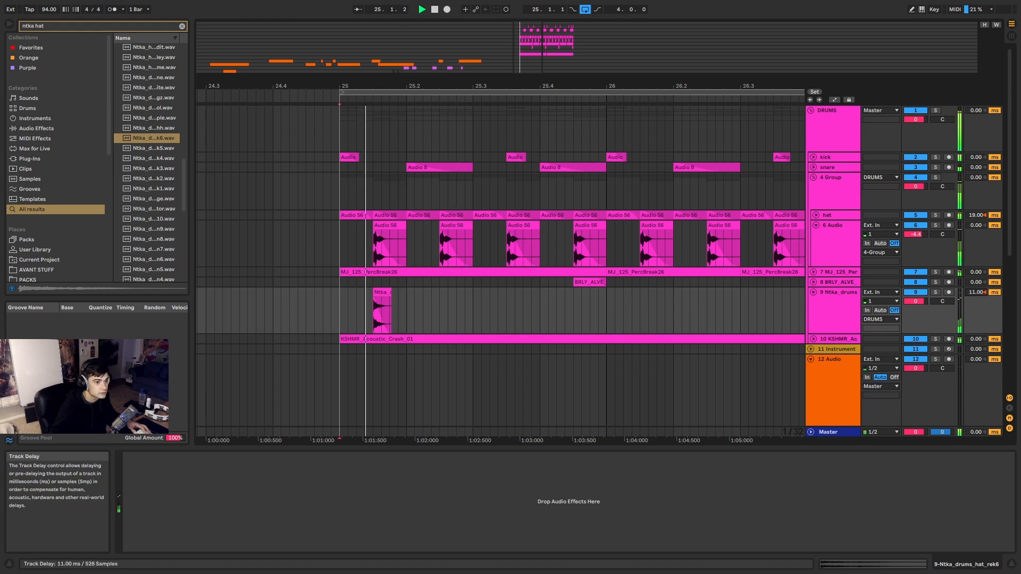
key(space)
Duplicate the new hat's one-beat section three times to fill bar 25, playing it back.
drag(406, 306, 346, 305)
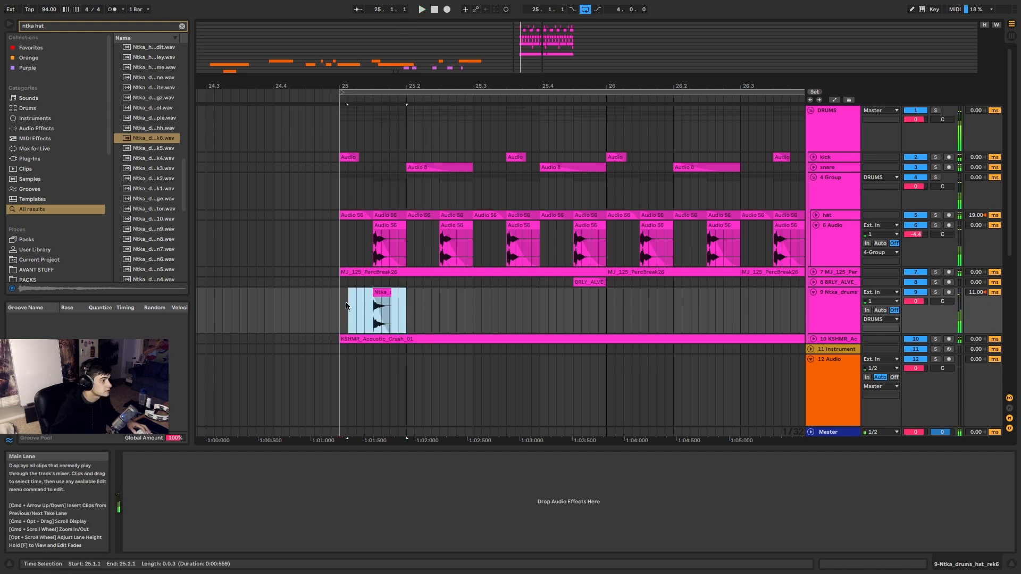
key(space)
key(super+d)
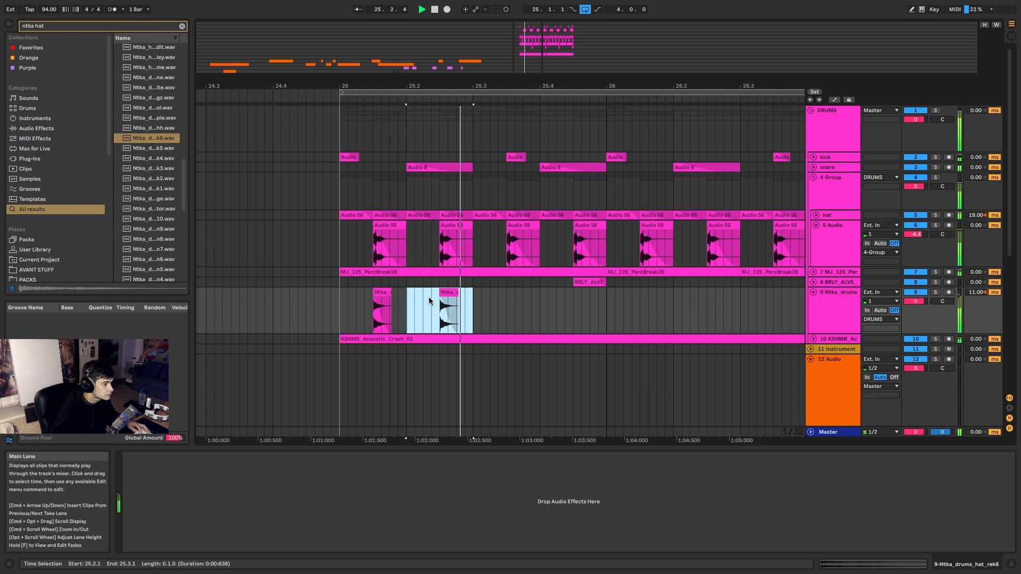
key(super+d)
key(super+d)
key(space)
Copy the last Ntka hat hit of bar 25 to 25.4.4, and play the pattern from bar 25.
click(585, 304)
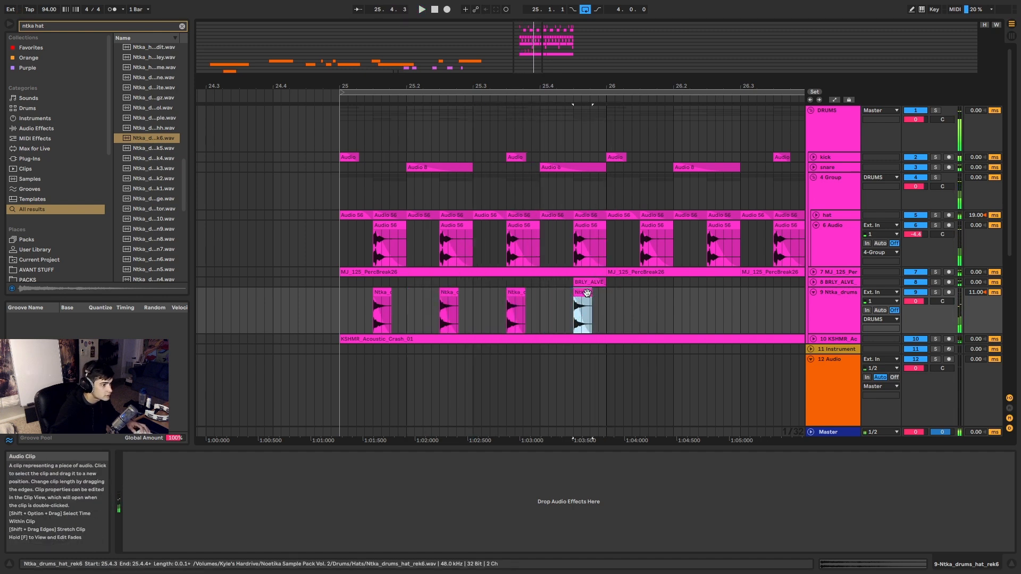
mouse_move(587, 293)
mouse_down()
mouse_move(580, 295)
mouse_move(604, 299)
mouse_up()
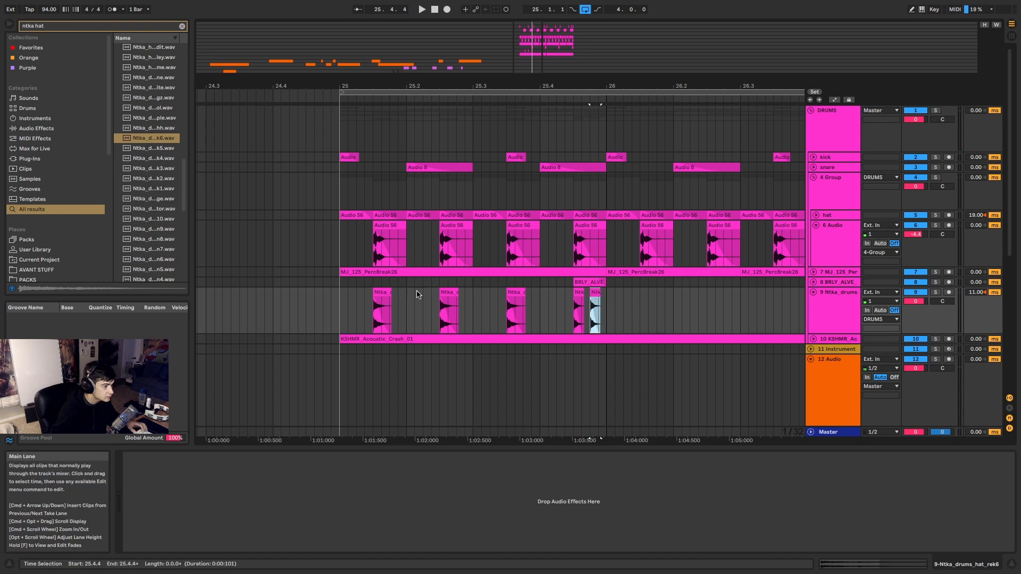
click(341, 304)
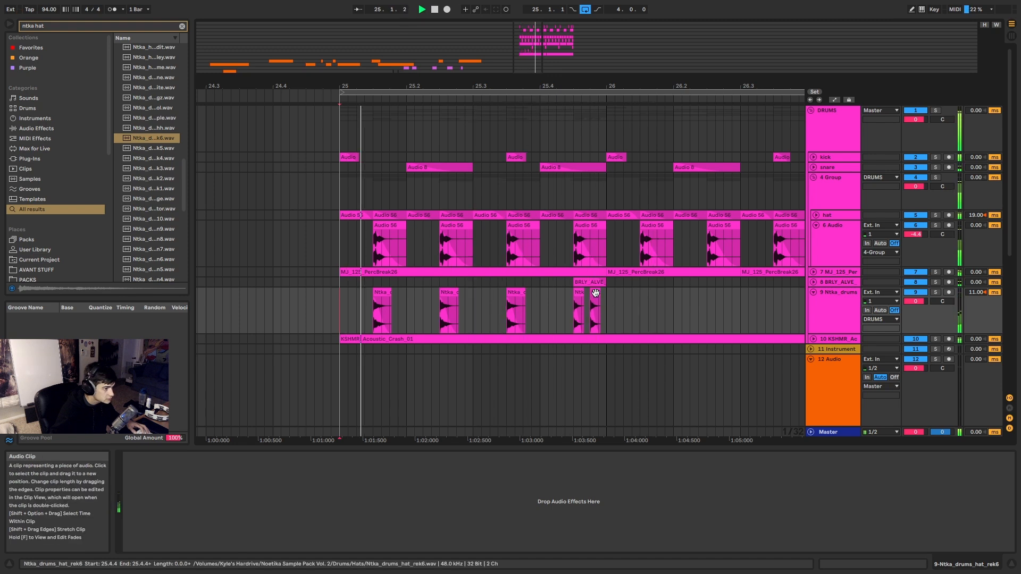
Extend the copied hat clip at 25.4.4 to the end of bar 25 and listen to the two closing hits.
mouse_move(596, 305)
mouse_down()
mouse_move(605, 293)
mouse_move(603, 312)
mouse_up()
click(576, 294)
click(578, 293)
key(space)
key(space)
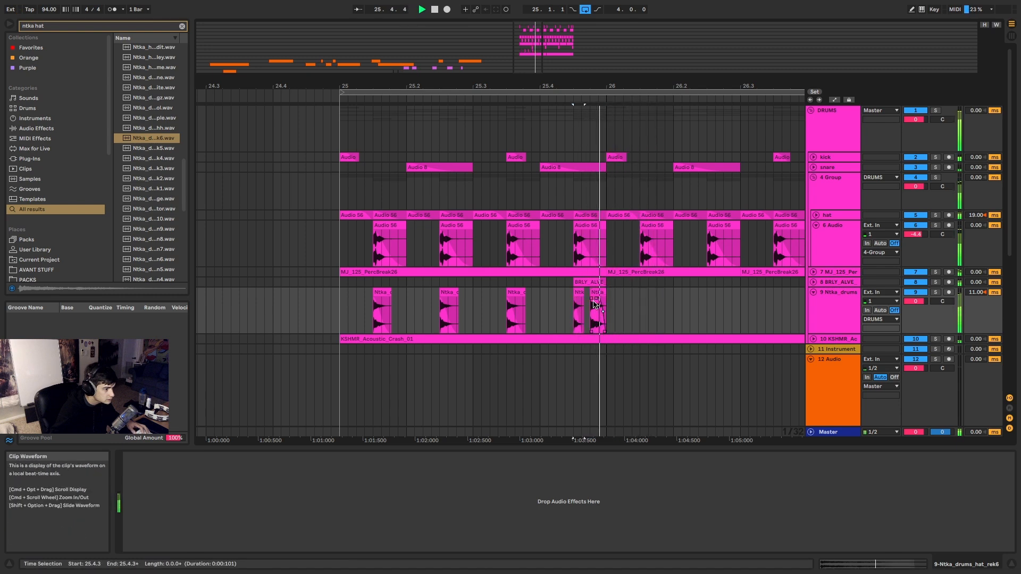
key(space)
key(space)
key(space)
Turn on Warp for the hat clip at 25.4.4 and transpose it to +12 semitones during playback.
click(840, 562)
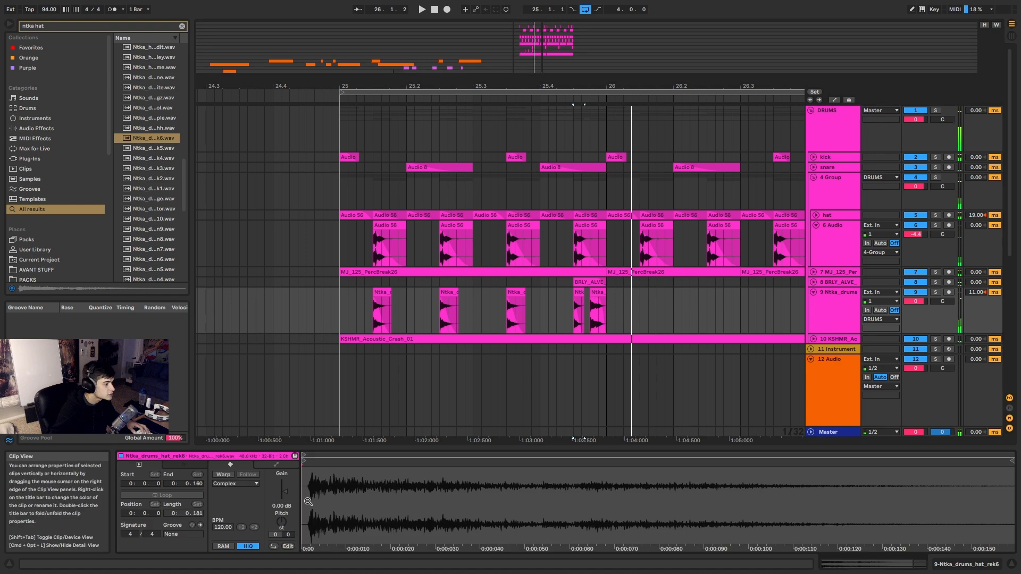
key(space)
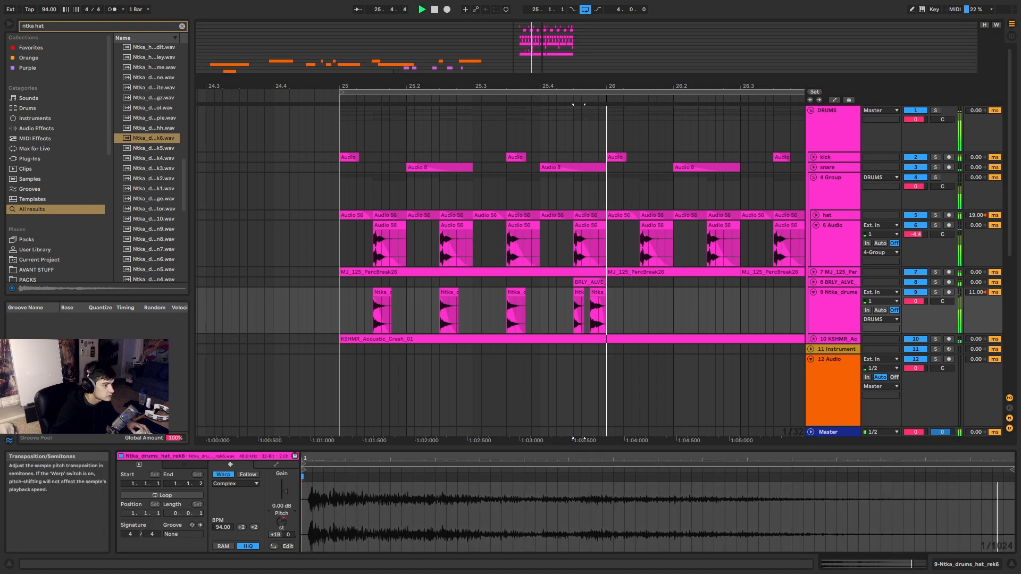
drag(282, 522, 286, 525)
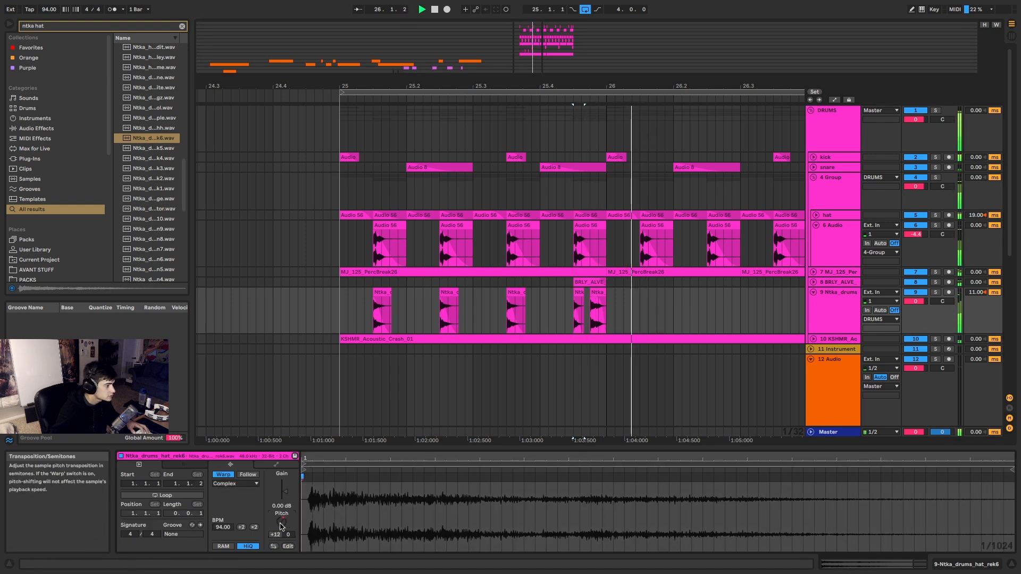
click(579, 313)
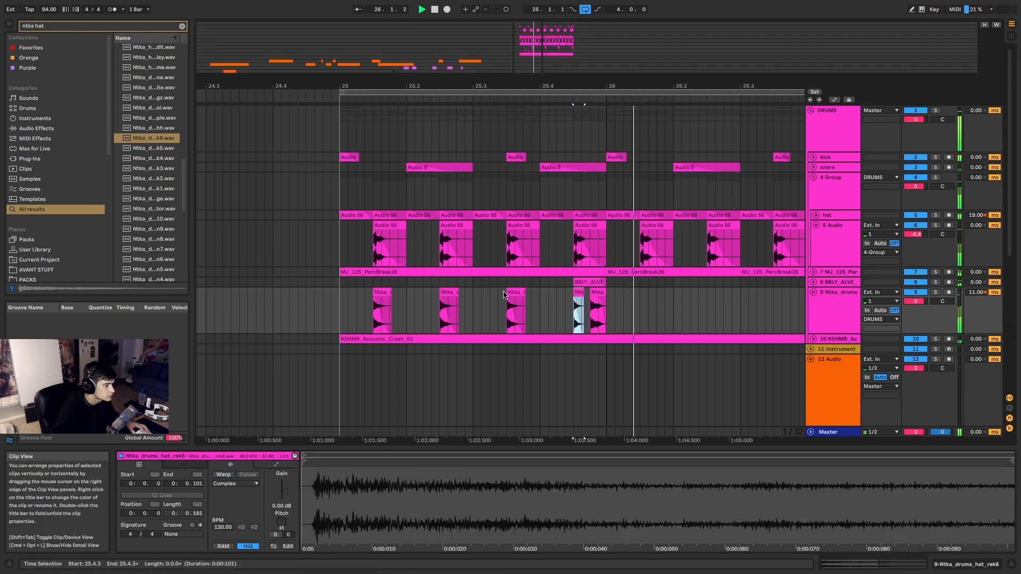
Duplicate the Ntka hat pattern of bar 25 three times to fill bars 26 to 28.
click(352, 303)
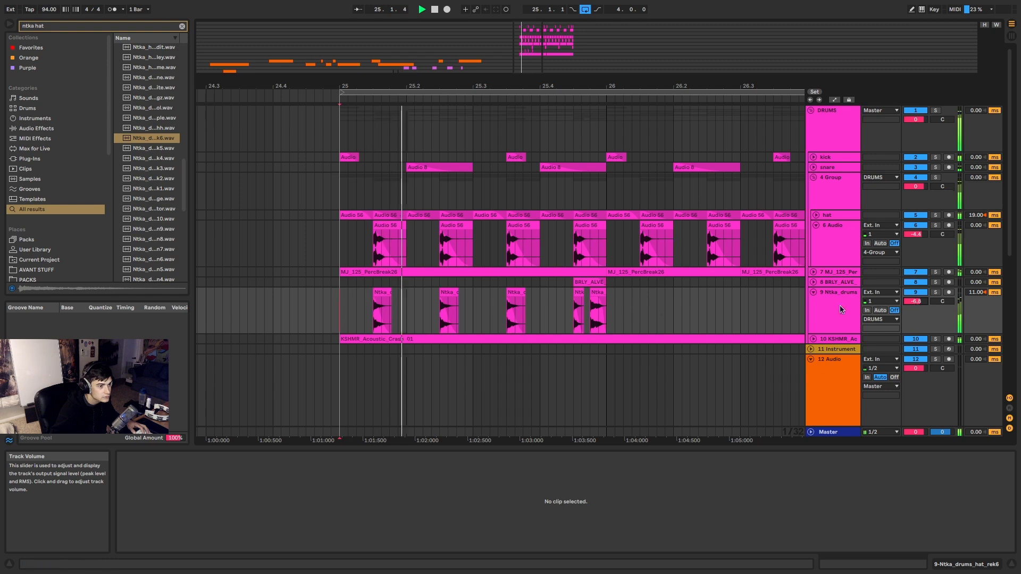
drag(606, 312, 336, 312)
key(minus)
key(super+d)
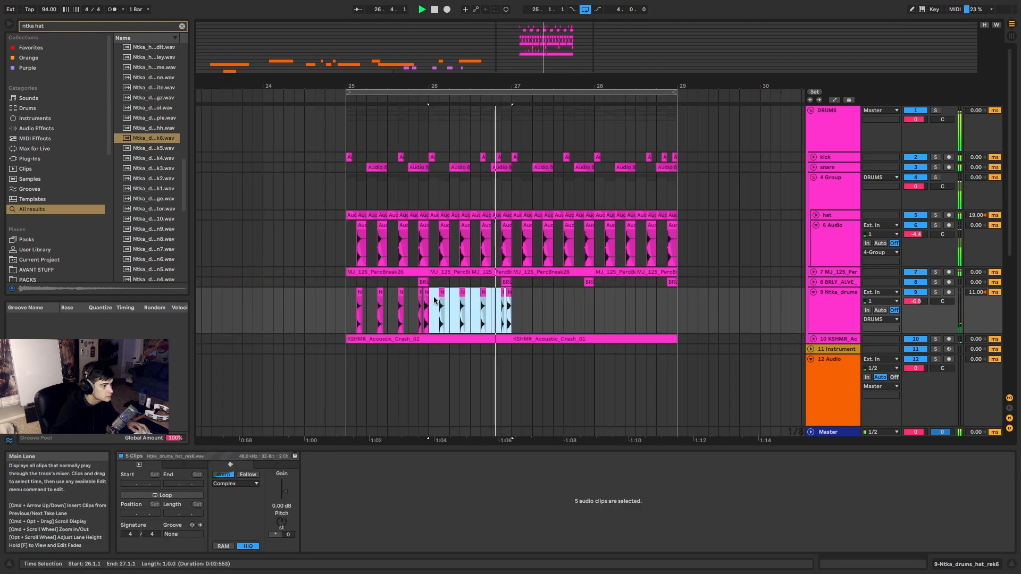
key(super+d)
key(super+d)
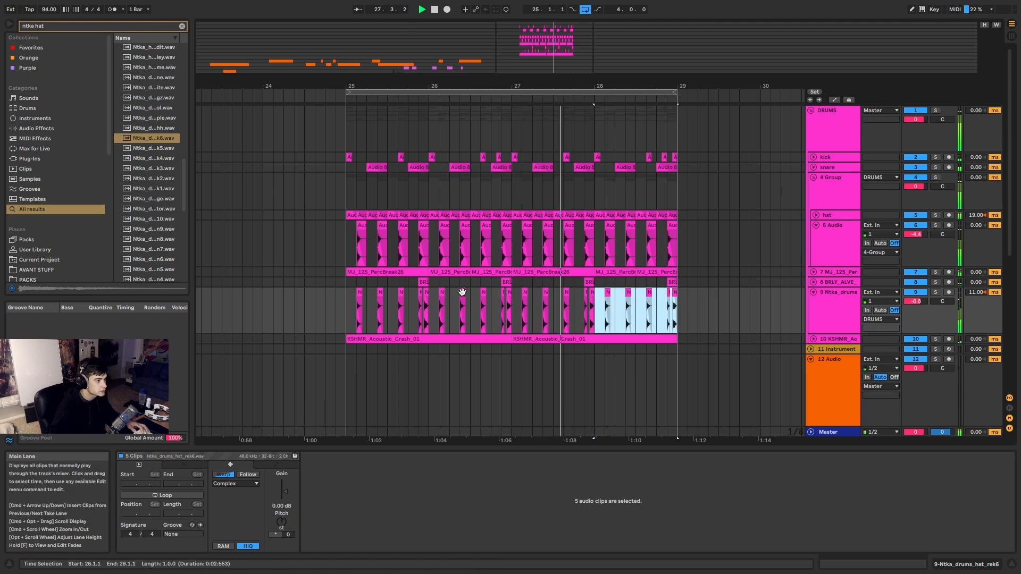
Set the Ntka hat track's volume to -7.7 dB and fold the track.
drag(915, 301, 915, 305)
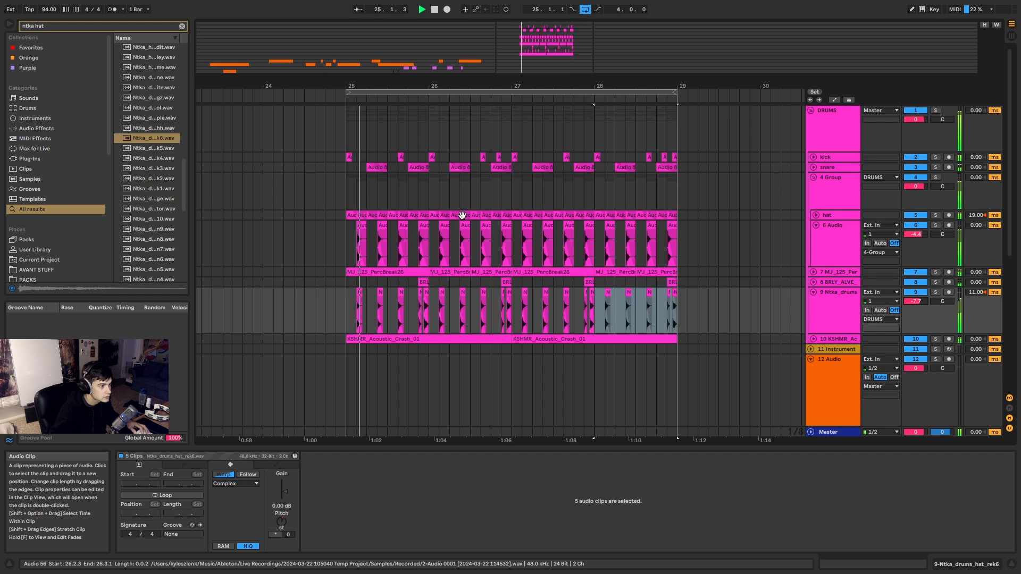
click(813, 292)
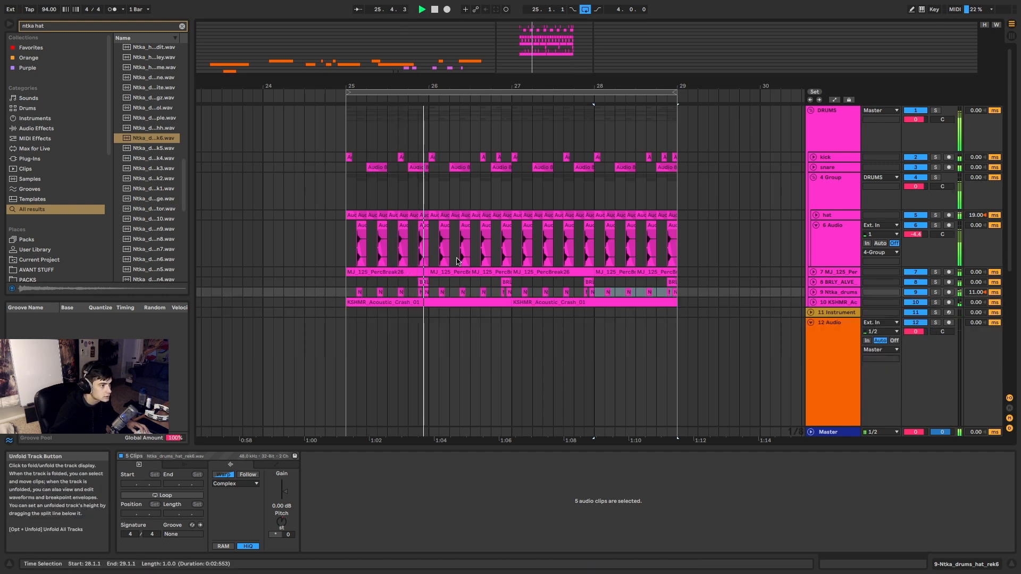
scroll(346, 258, up, 3)
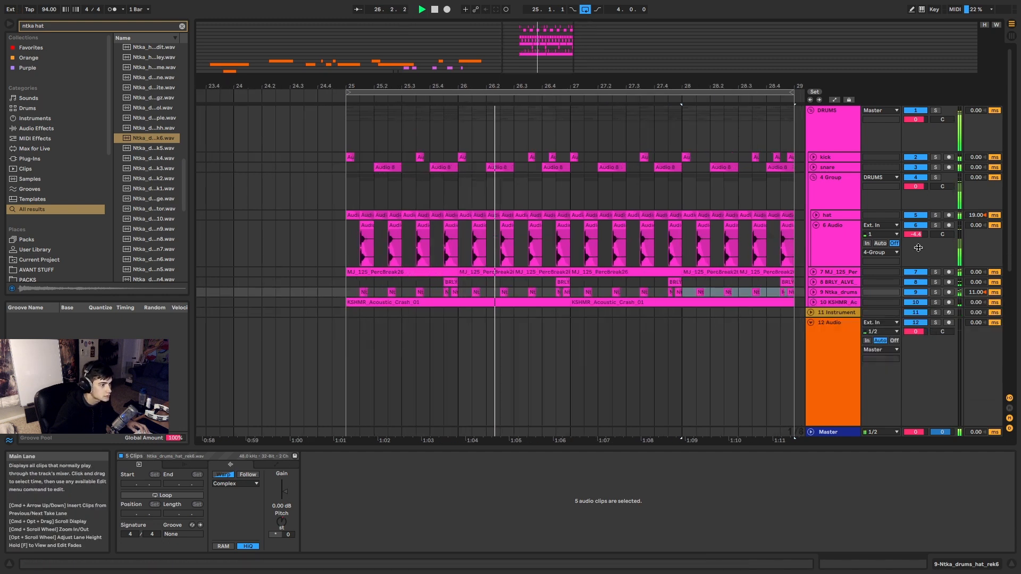
Fold the 6 Audio track and its parent 4 Group, and select the DRUMS group.
click(817, 226)
click(813, 177)
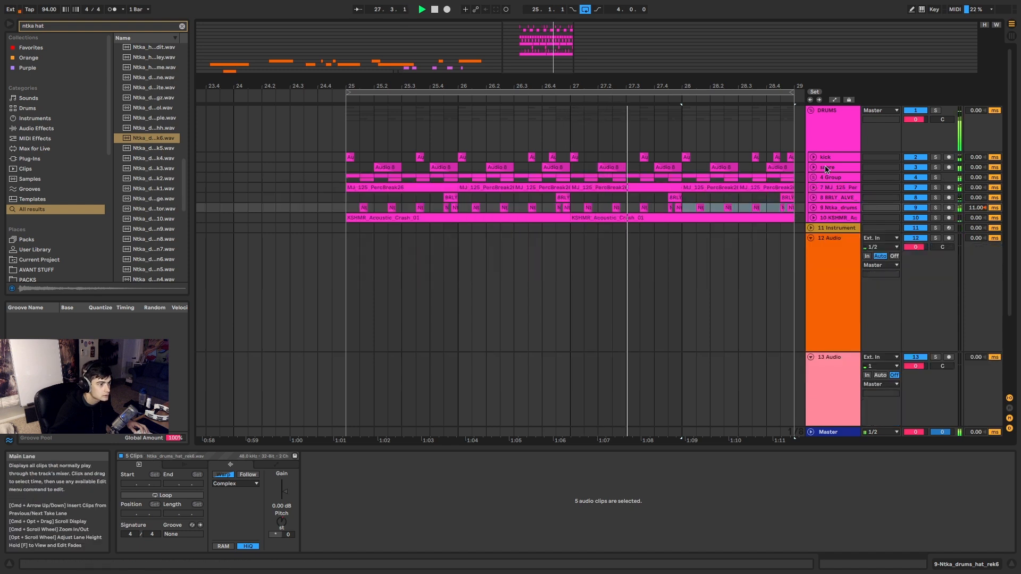
click(828, 139)
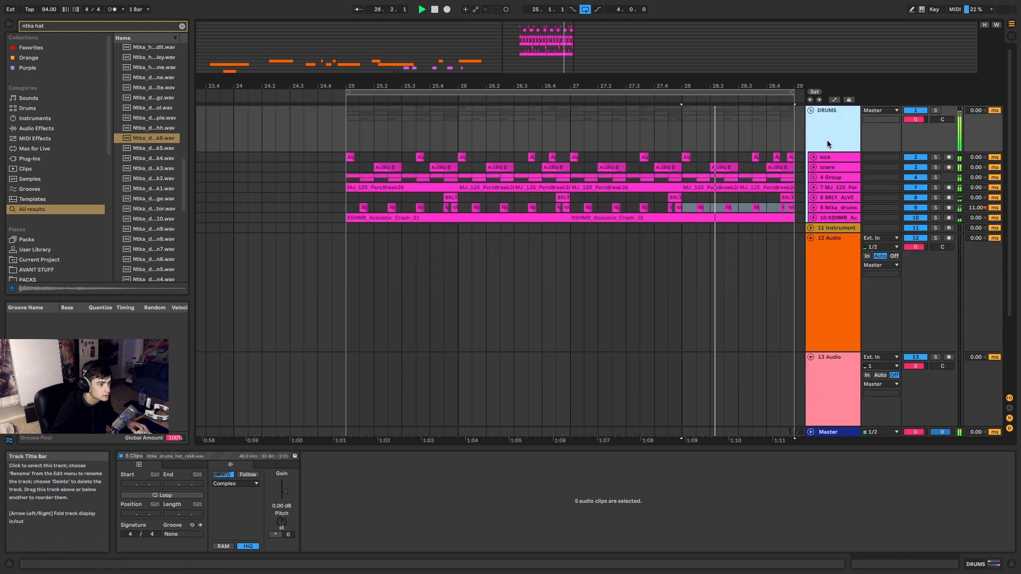
Unfold the KSHMR acoustic crash track to examine its waveform during playback, and fold it again.
click(814, 217)
click(825, 230)
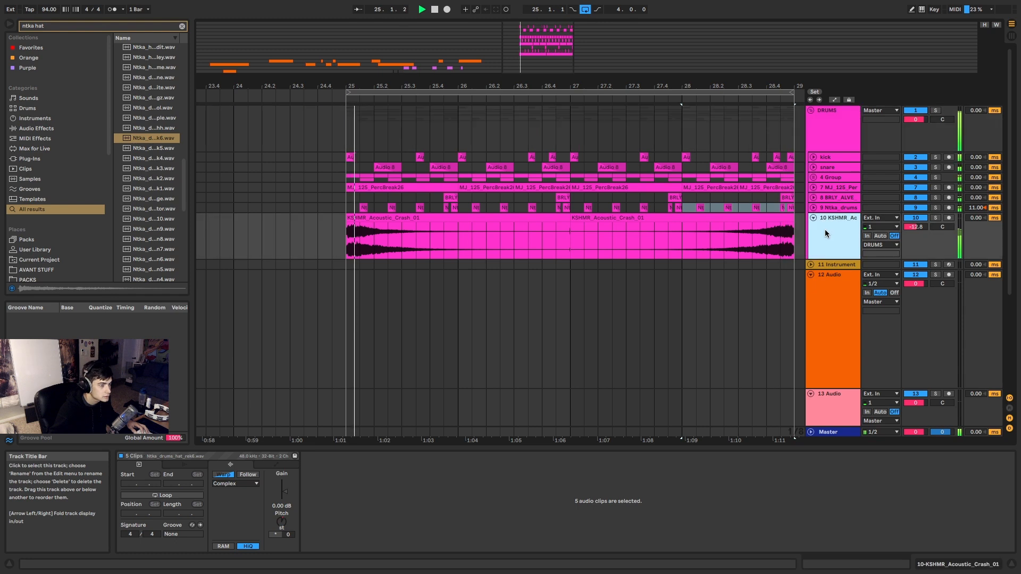
click(813, 217)
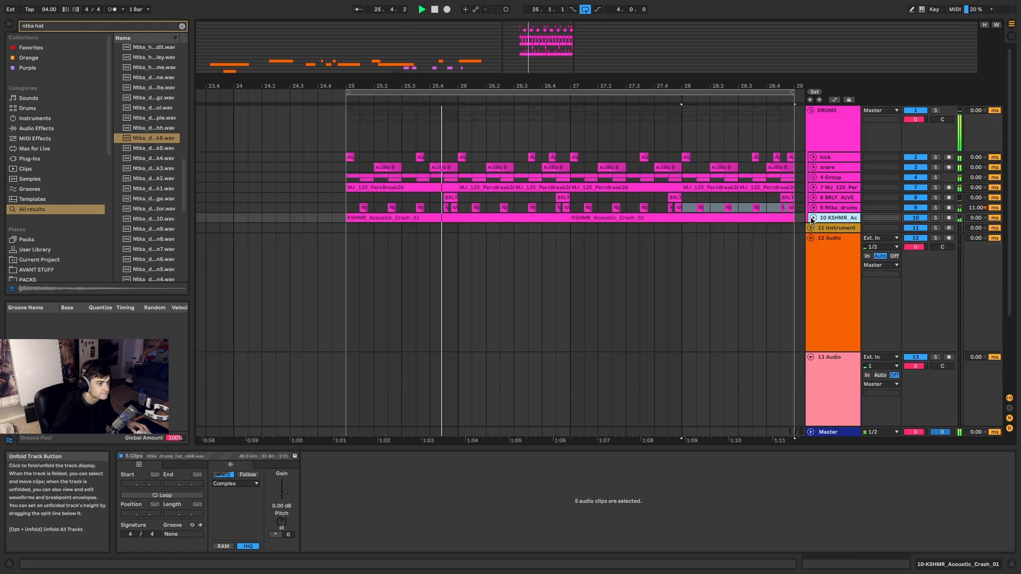
Stop playback and fold the 12 Audio, 13 Audio and 14 Audio tracks below the drum group.
click(813, 151)
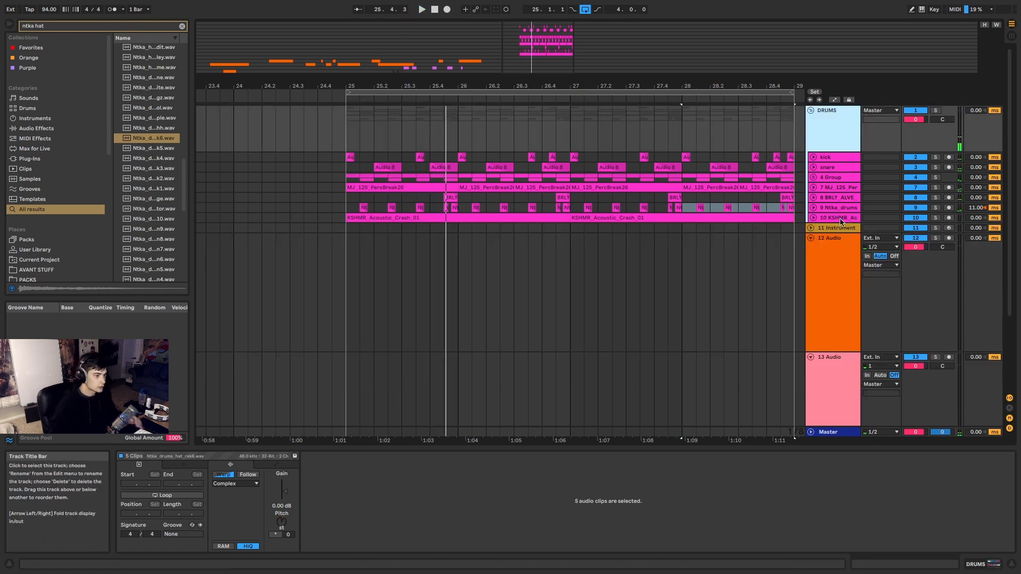
click(811, 237)
click(812, 249)
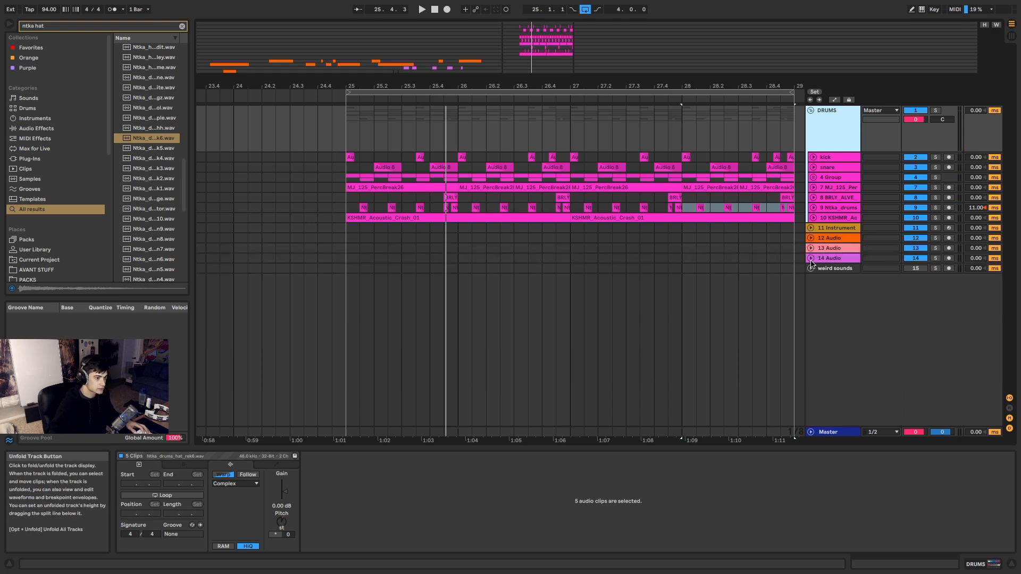
Select the four-bar range from 25.1.1 to 29.1.1 across all tracks from DRUMS to weird sounds.
scroll(654, 231, down, 5)
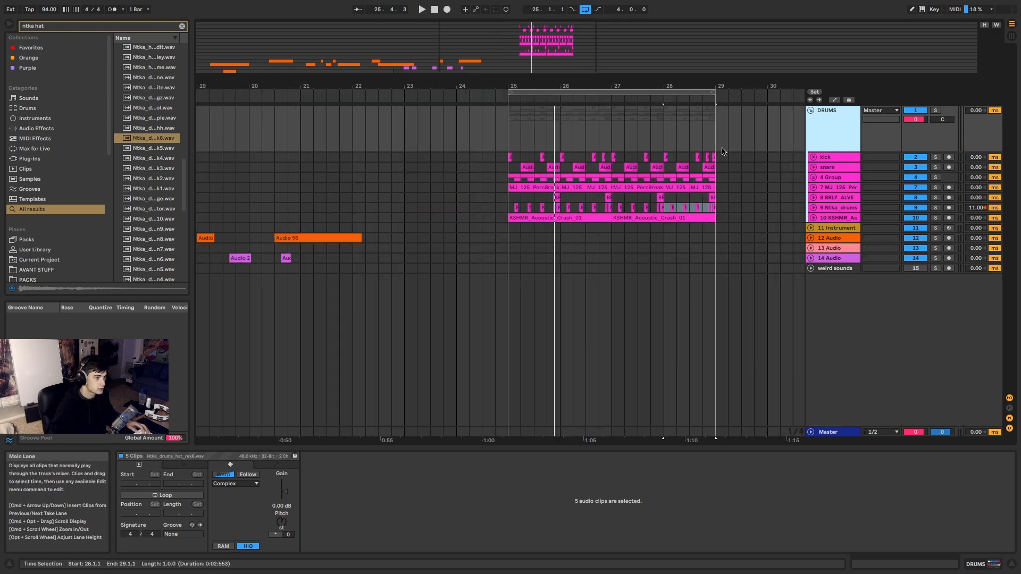
drag(719, 134, 509, 269)
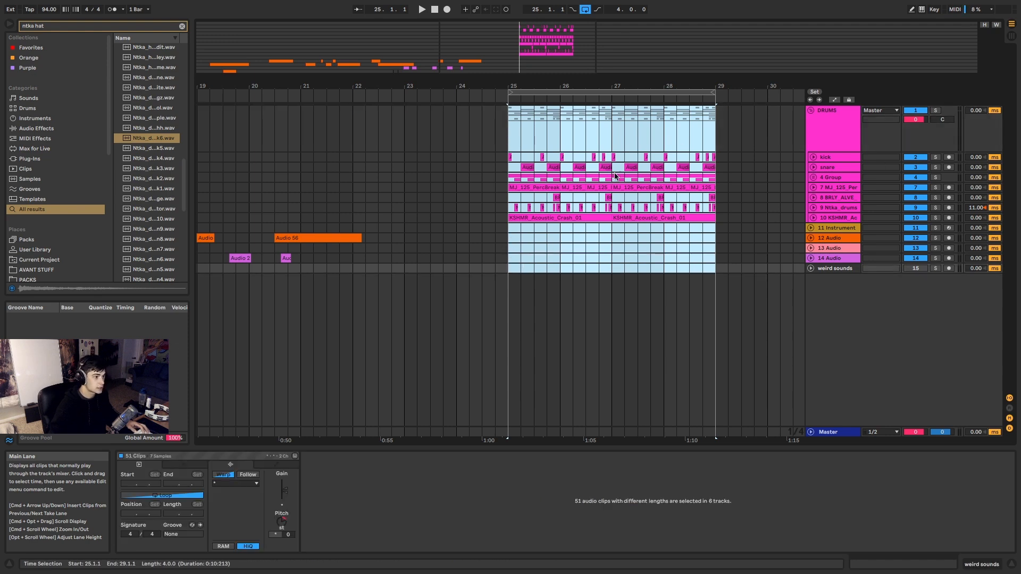
Take the Live set out of full-screen mode into a regular window.
mouse_move(223, 3)
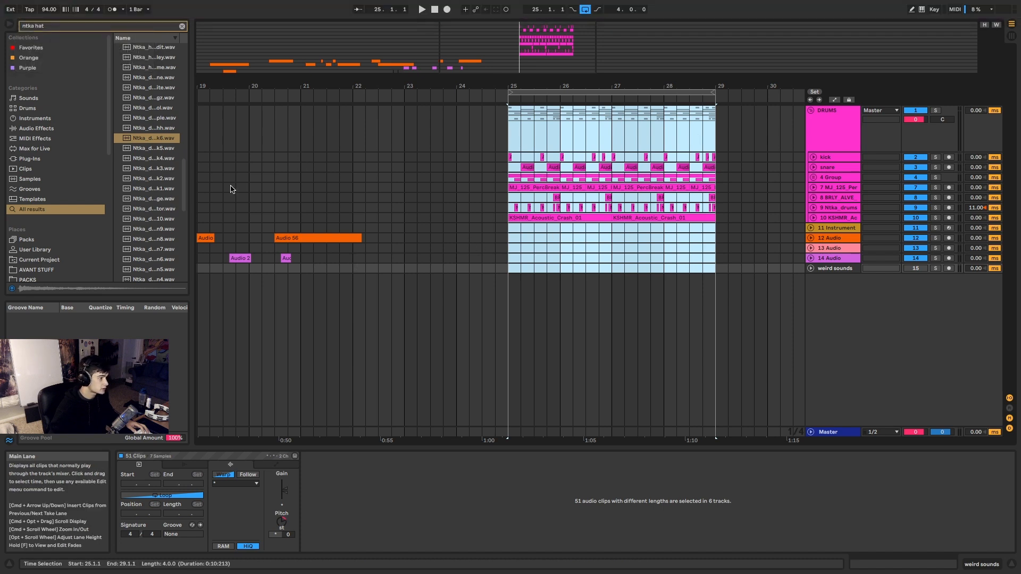
mouse_move(21, 4)
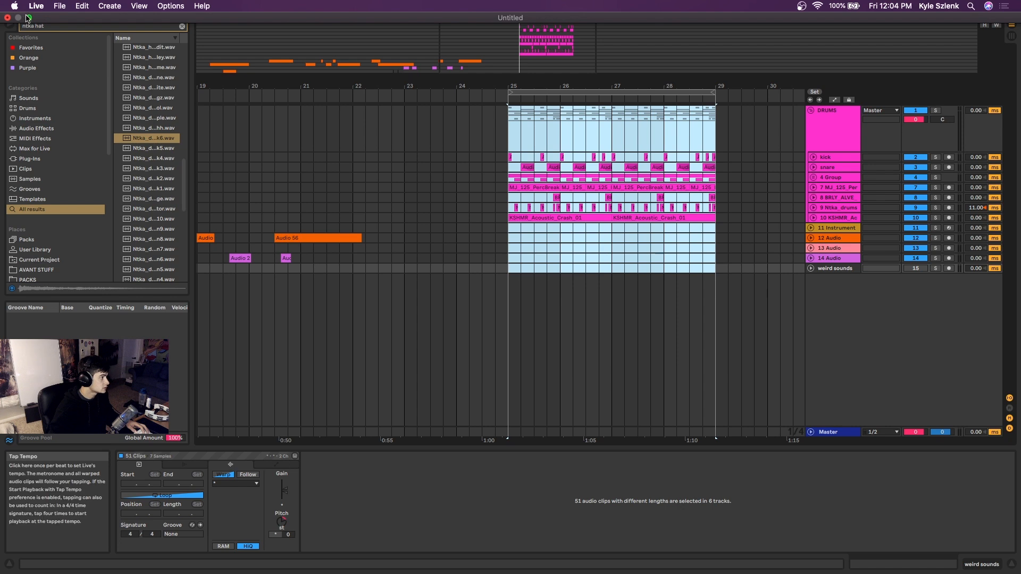
click(31, 19)
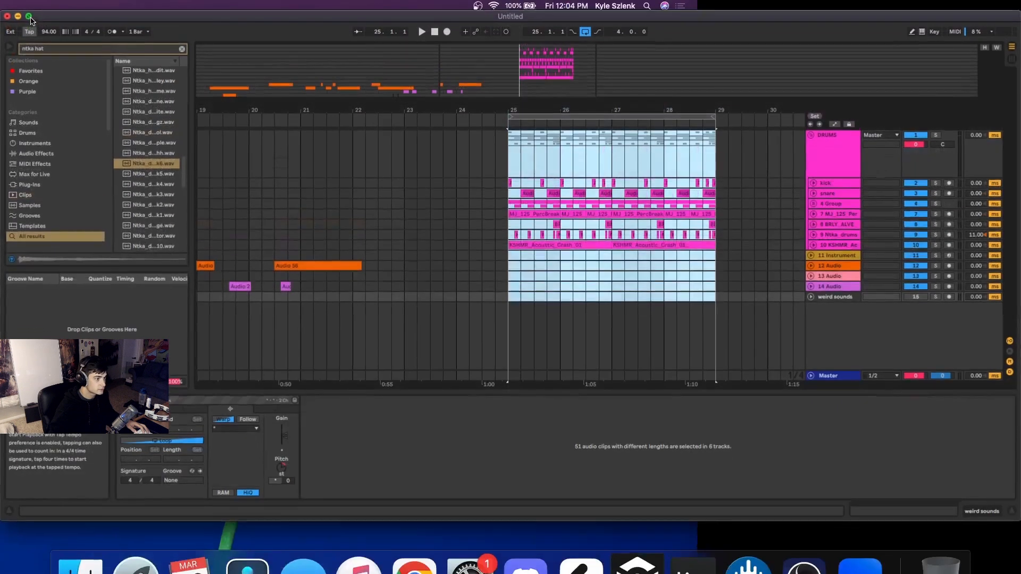